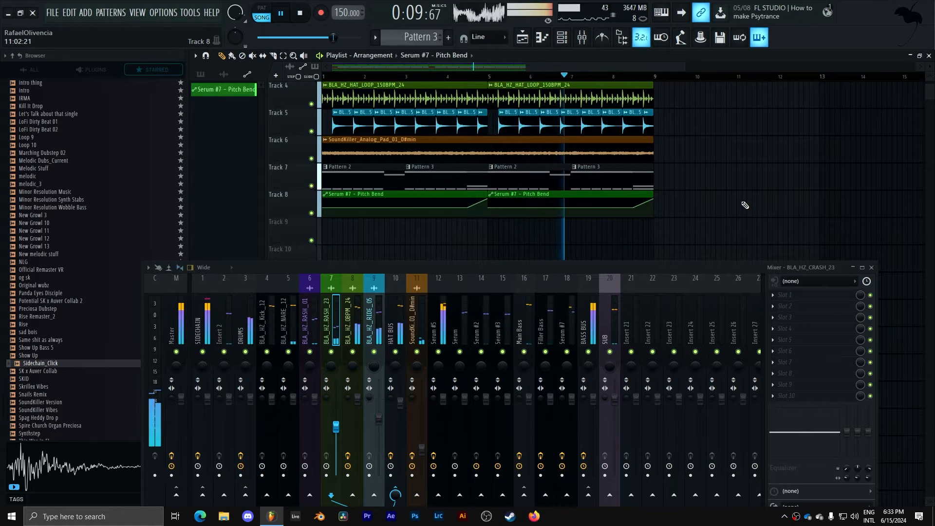
pyautogui.press('space')
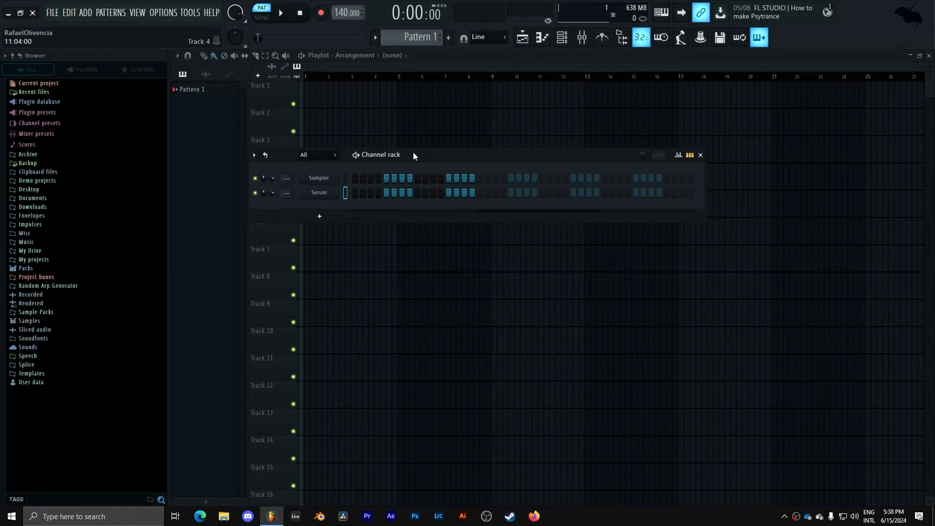
# Browse the Sample Packs through Favorite Samples and Dubstep to the Cymbals of the BLA - Horizon Drums pack.
pyautogui.click(66, 313)
pyautogui.click(49, 321)
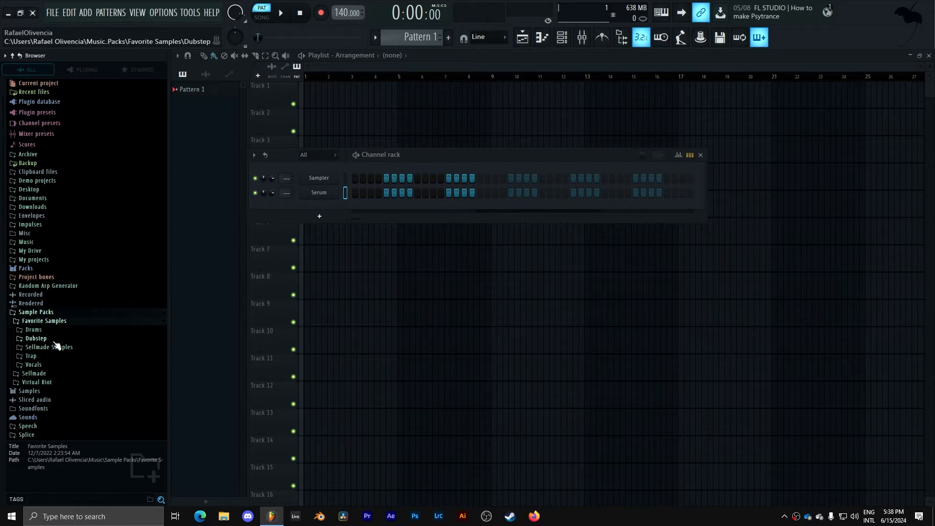
pyautogui.click(54, 340)
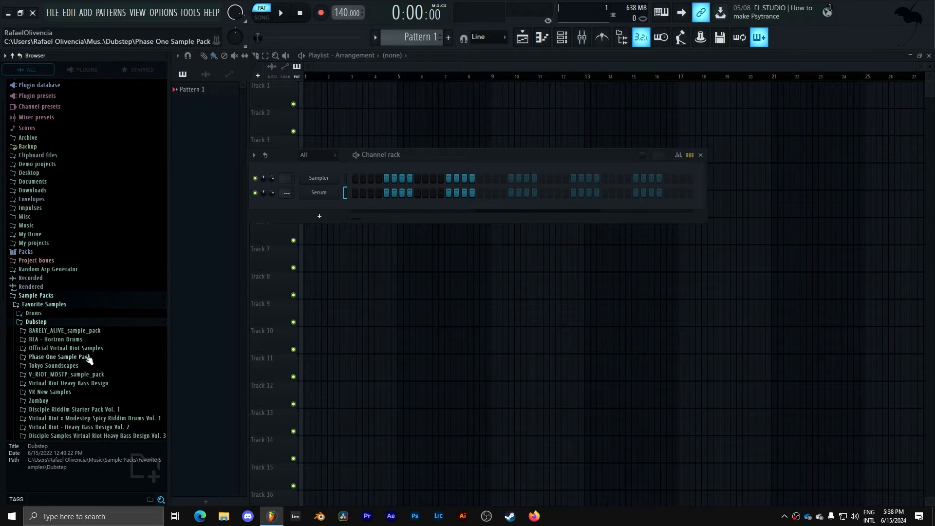
pyautogui.click(61, 341)
pyautogui.click(55, 279)
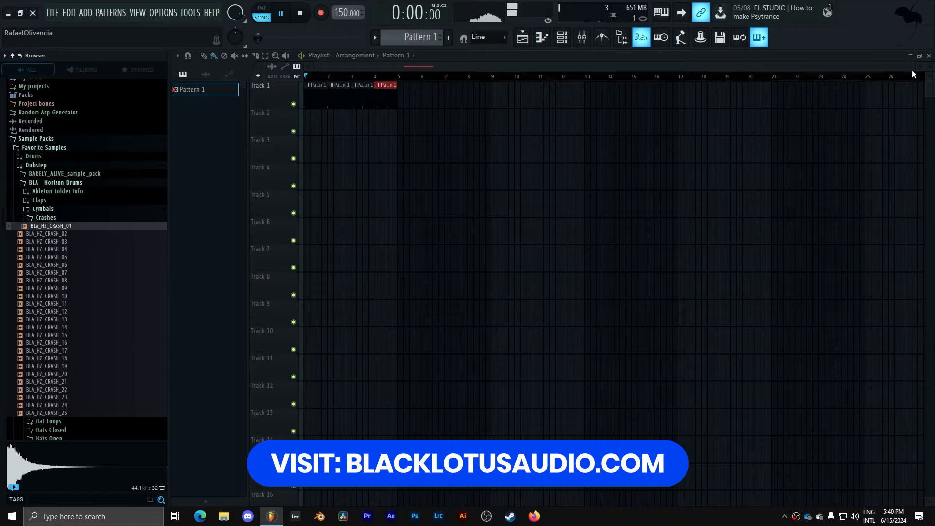
# Place BLA_HZ_CRASH_01 at the start of Track 2 and lower the clip's gain to -12.3 dB.
pyautogui.moveTo(914, 68); pyautogui.dragTo(475, 66)
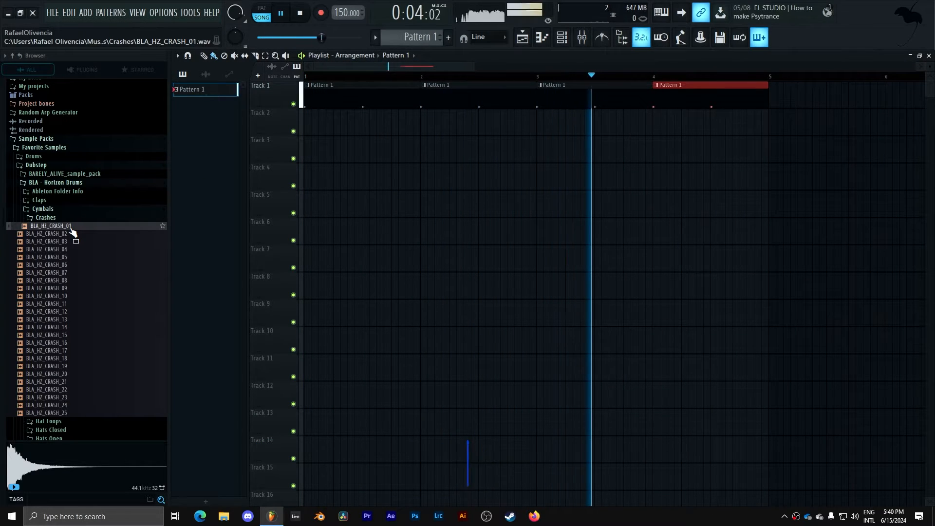
pyautogui.moveTo(73, 233); pyautogui.dragTo(346, 112)
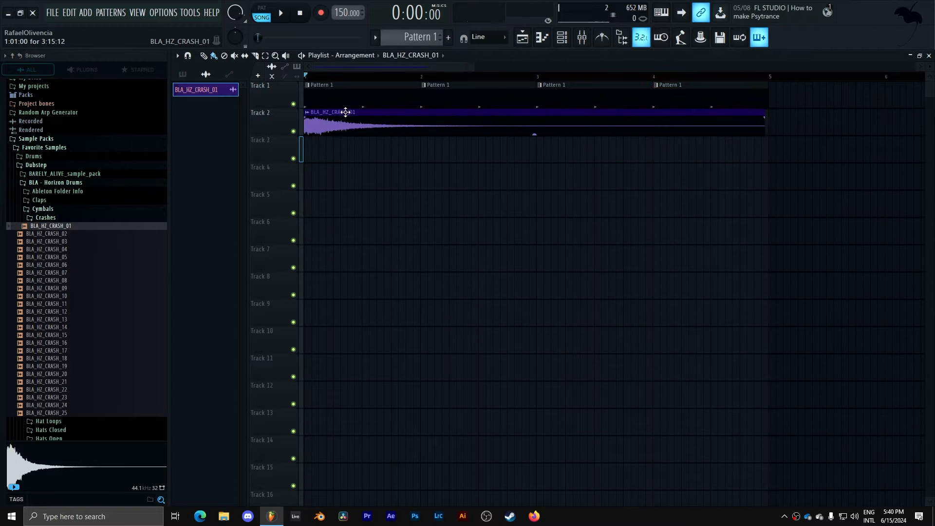
pyautogui.press('space')
pyautogui.press('space')
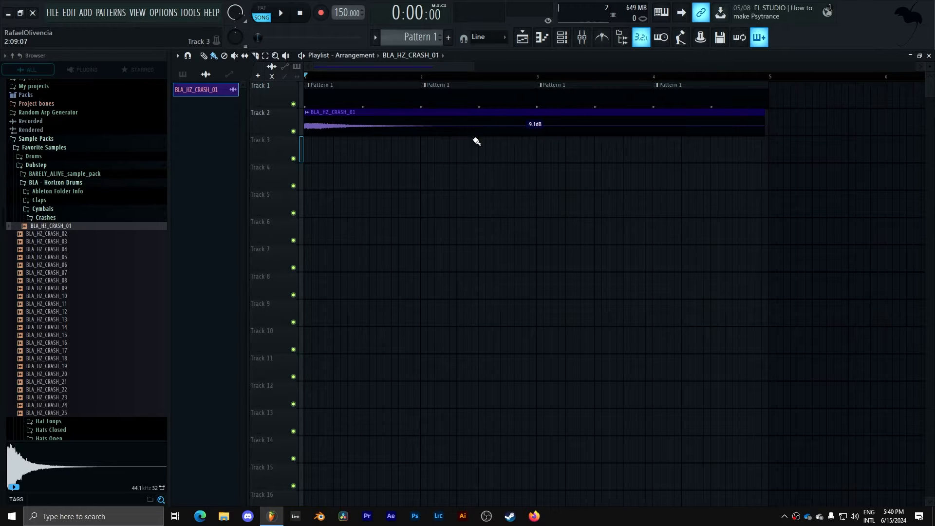
pyautogui.press('space')
pyautogui.press('space')
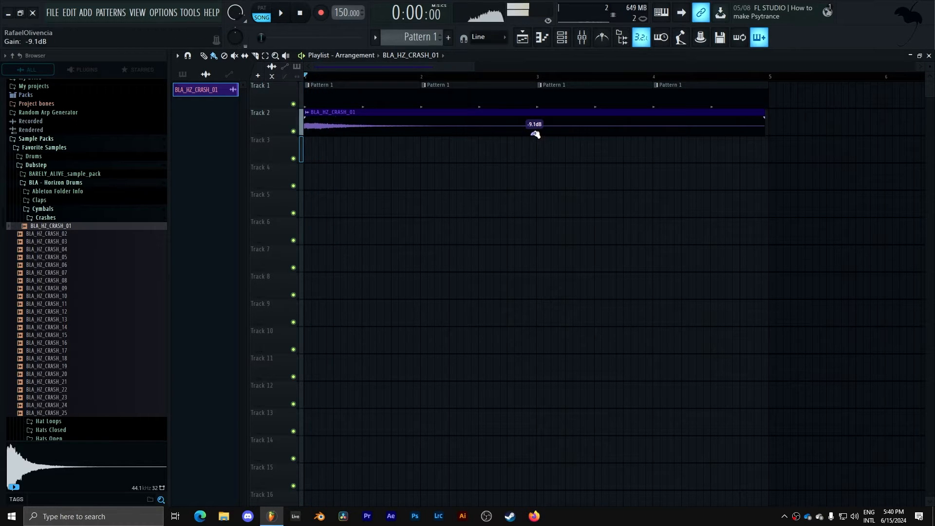
pyautogui.press('space')
# Place a half-bar BLA_HZ_CRASH_23 clip at the start of Track 3 and duplicate it back to back up to bar 5.
pyautogui.scroll(-2, 534, 133)
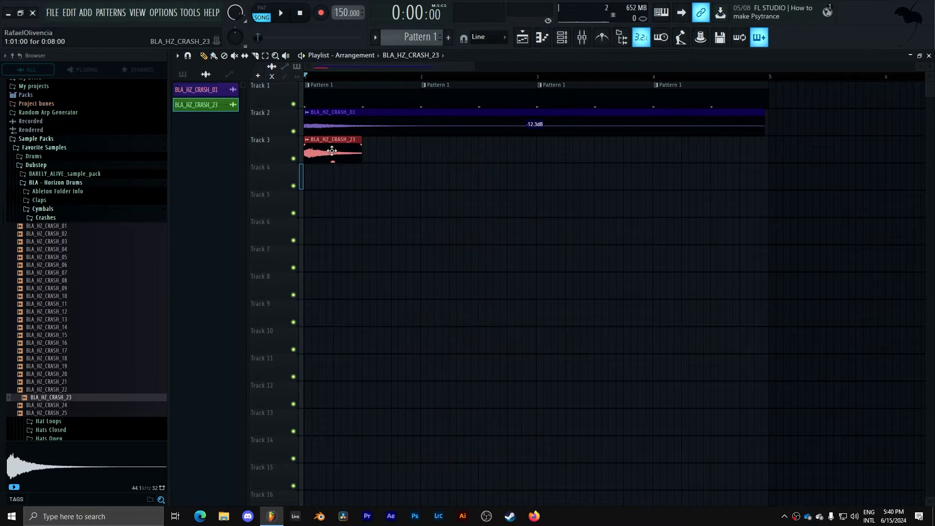
pyautogui.hotkey('ctrl', 'b')
pyautogui.hotkey('ctrl', 'b')
pyautogui.hotkey('ctrl', 'b')
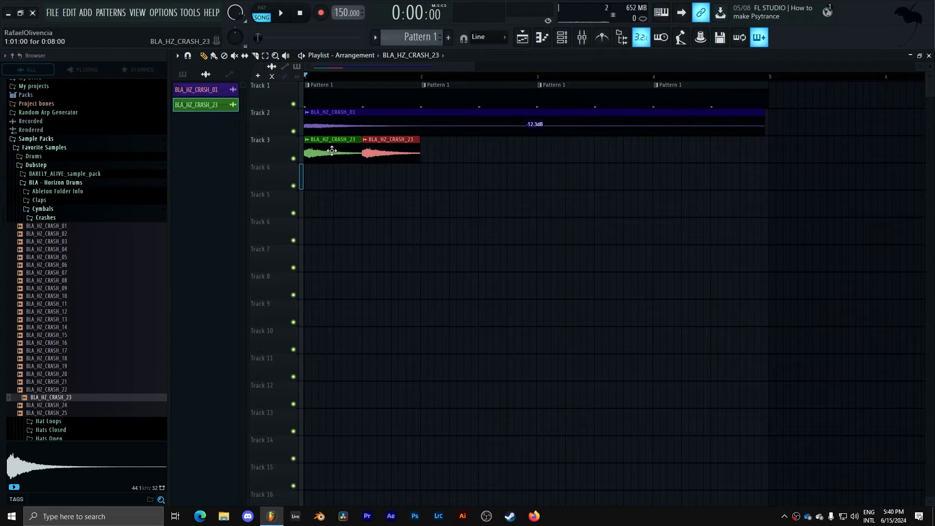
pyautogui.hotkey('ctrl', 'b')
pyautogui.hotkey('ctrl', 'b')
pyautogui.hotkey('ctrl', 'b')
pyautogui.hotkey('ctrl', 'b')
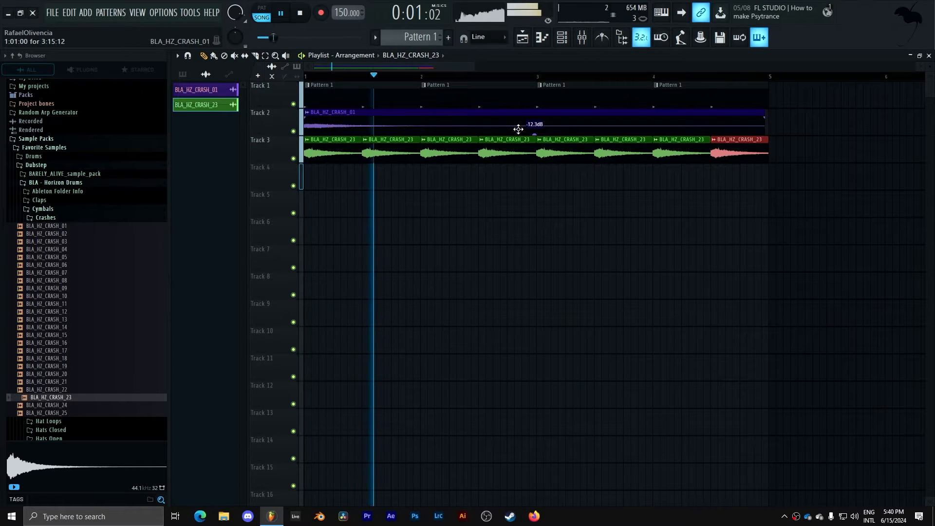
# Select all the BLA_HZ_CRASH_23 clips on Track 3 and lower their gain to -6.0 dB.
pyautogui.moveTo(817, 157); pyautogui.dragTo(308, 147)
pyautogui.press('space')
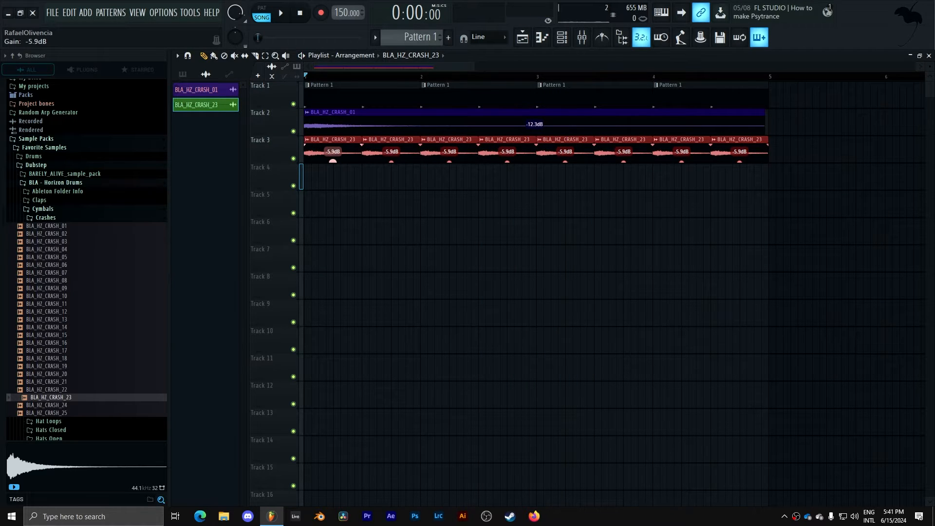
pyautogui.press('space')
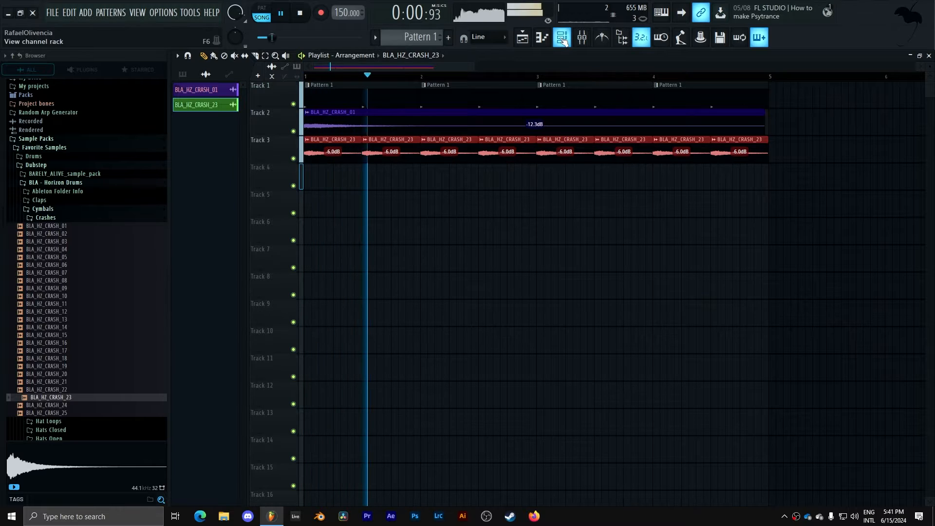
# Open the channel rack and show its Unsorted channels during playback.
pyautogui.press('F6')
pyautogui.click(310, 155)
pyautogui.click(311, 188)
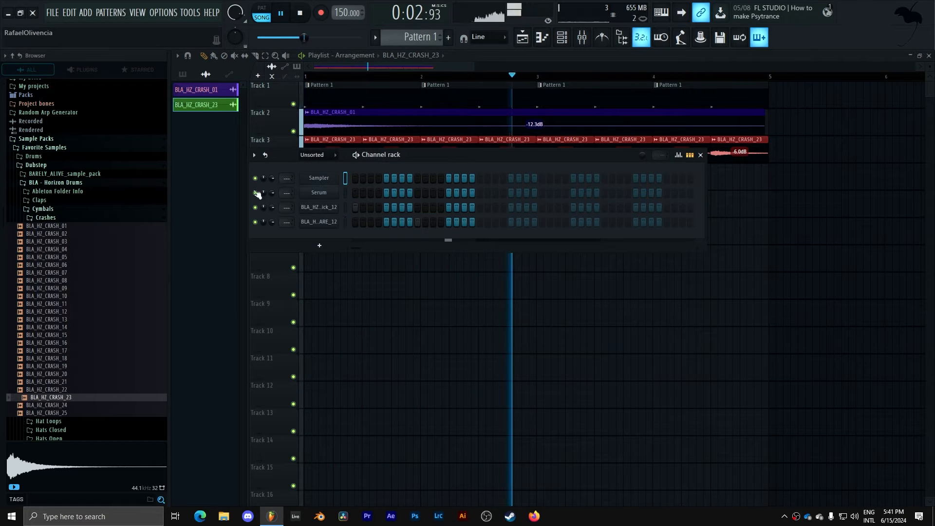
# Preview samples in the Hat Loops folder and place BLA_HZ_HAT_LOOP_150BPM_24 at the start of Track 4.
pyautogui.click(46, 218)
pyautogui.press('space')
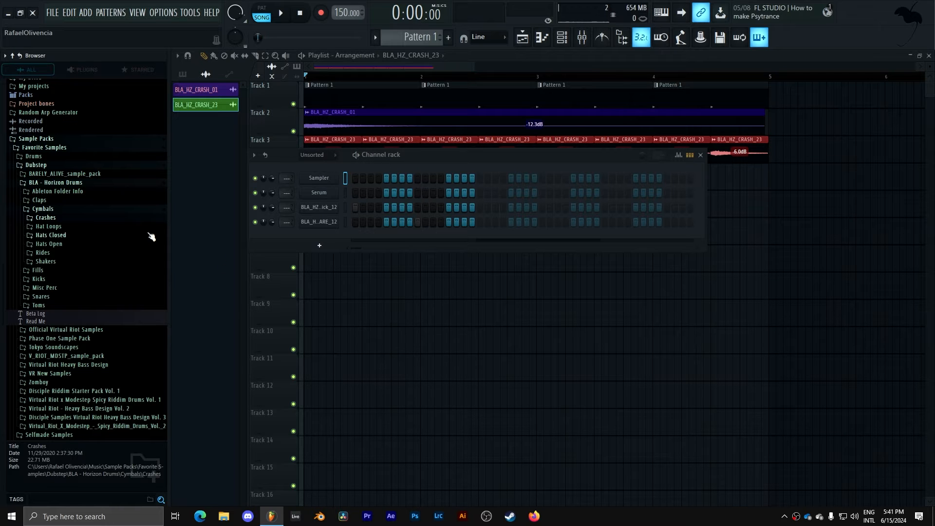
pyautogui.click(48, 226)
pyautogui.scroll(-7, 111, 330)
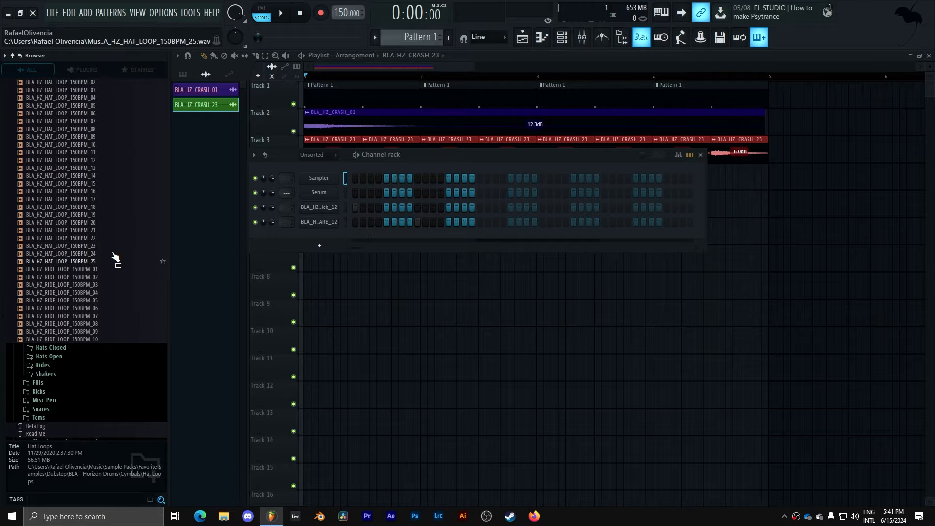
pyautogui.scroll(5, 114, 257)
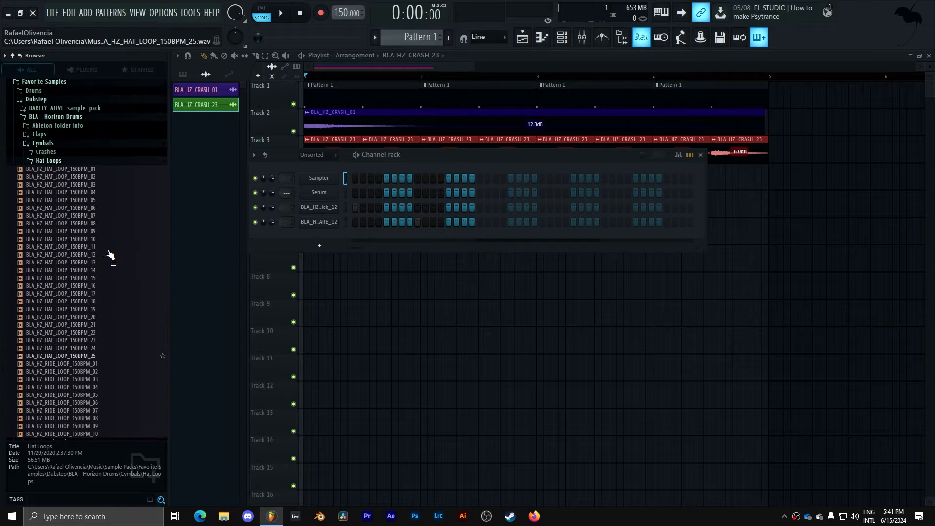
pyautogui.click(131, 360)
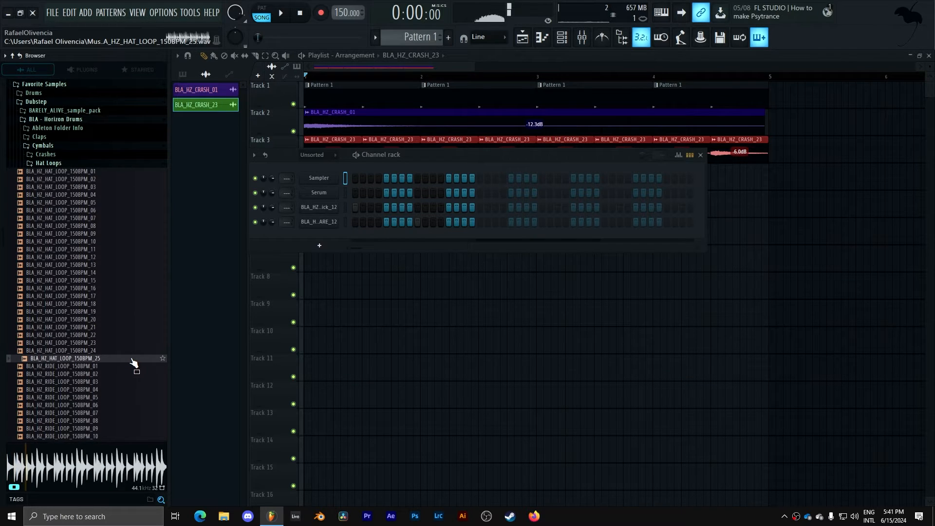
pyautogui.press('Up')
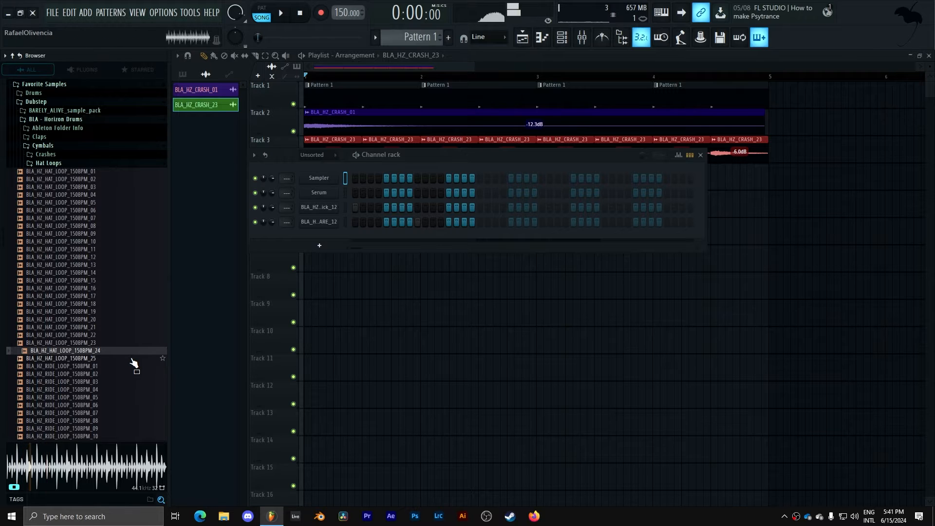
pyautogui.moveTo(96, 357); pyautogui.dragTo(295, 156)
pyautogui.press('space')
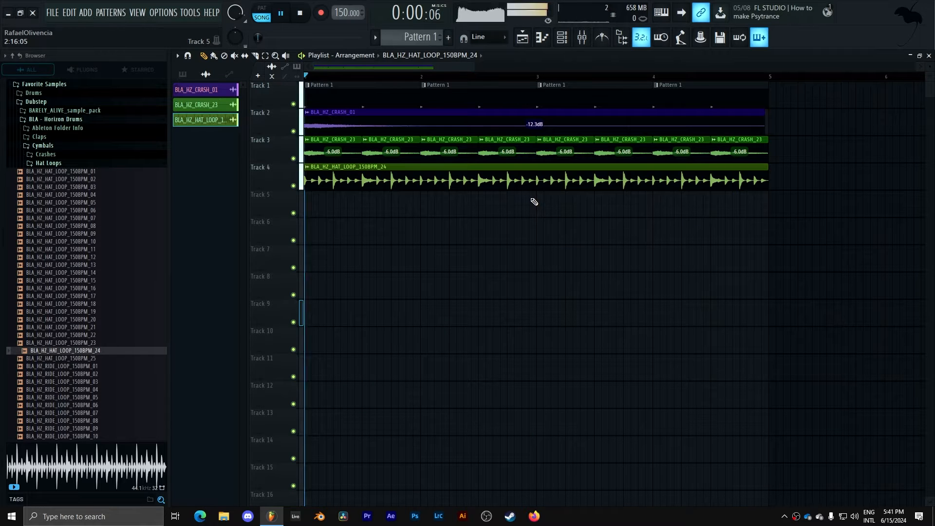
# Bring up the channel rack again with the Unsorted channels while the hat loop plays.
pyautogui.click(567, 35)
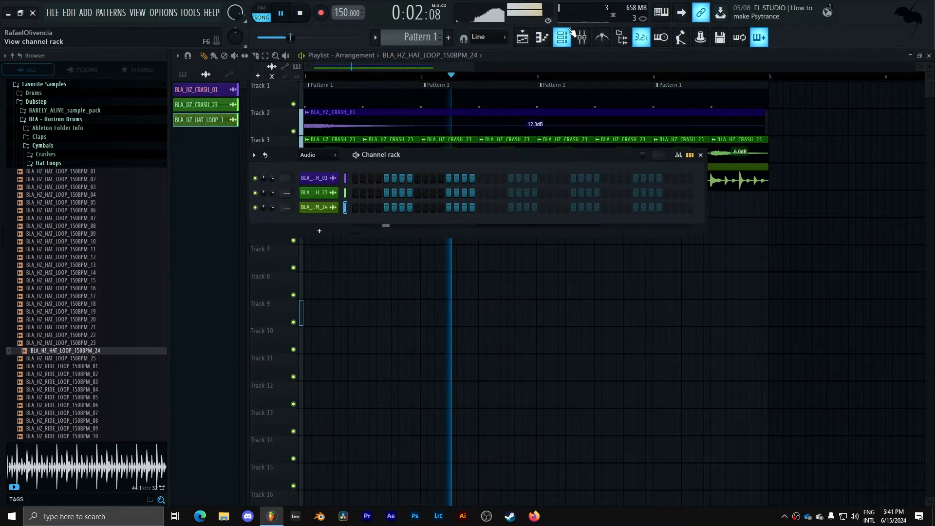
pyautogui.click(317, 155)
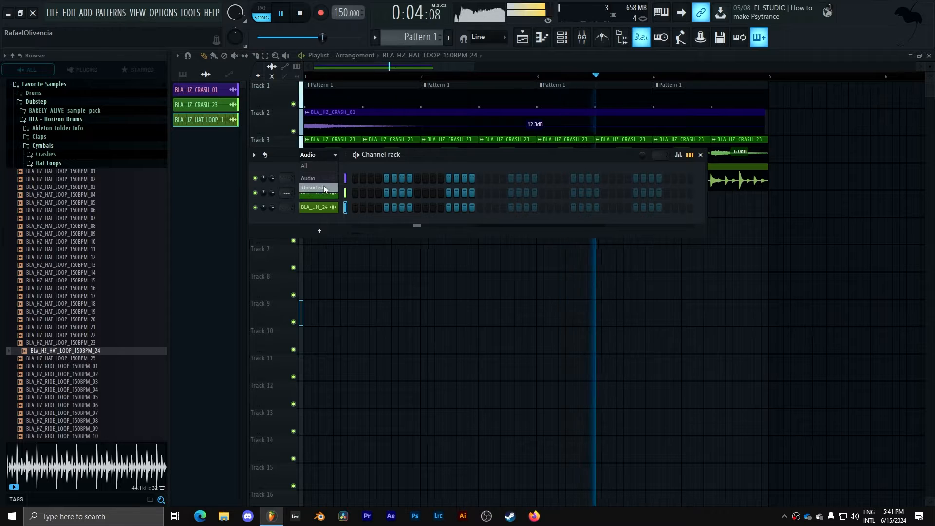
pyautogui.click(321, 187)
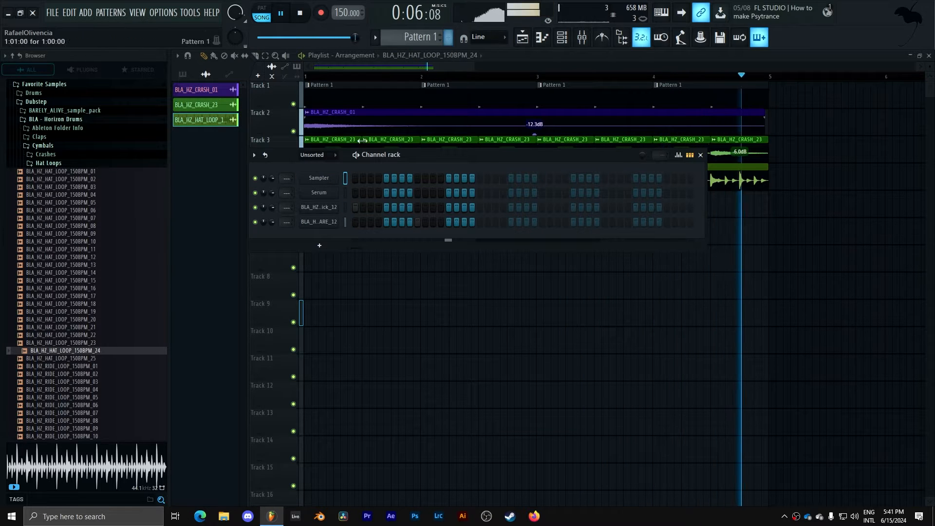
# Audition the Rides samples, place BLA_HZ_RIDE_05 on Track 5 from beat 2 of bar 1, and repeat it every half bar up to bar 5.
pyautogui.press('space')
pyautogui.click(49, 163)
pyautogui.click(59, 193)
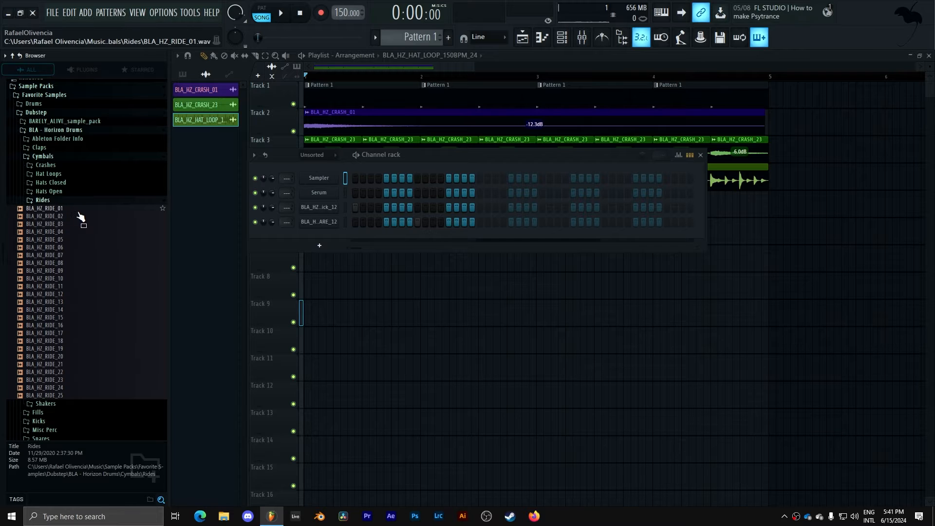
pyautogui.press('Down')
pyautogui.press('Down')
pyautogui.press('Down')
pyautogui.press('Down')
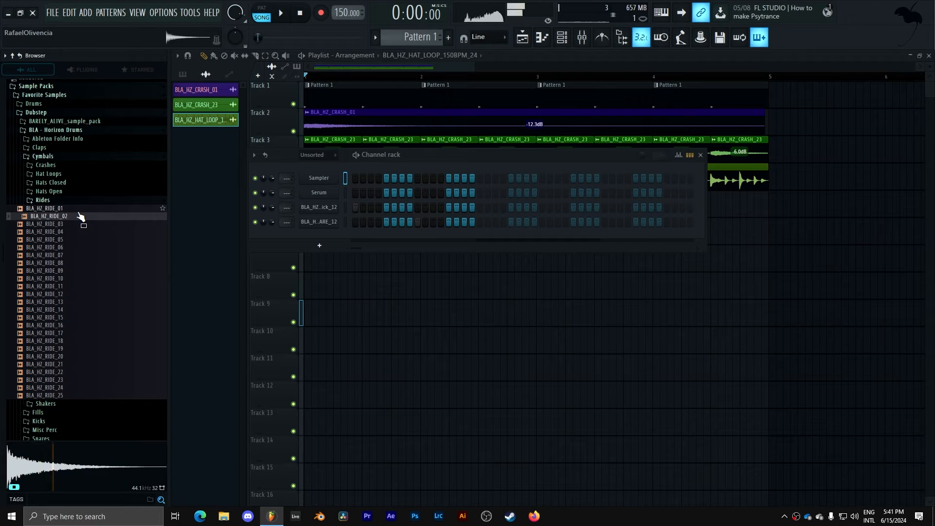
pyautogui.press('Down')
pyautogui.press('Down')
pyautogui.press('Up')
pyautogui.moveTo(65, 242); pyautogui.dragTo(347, 198)
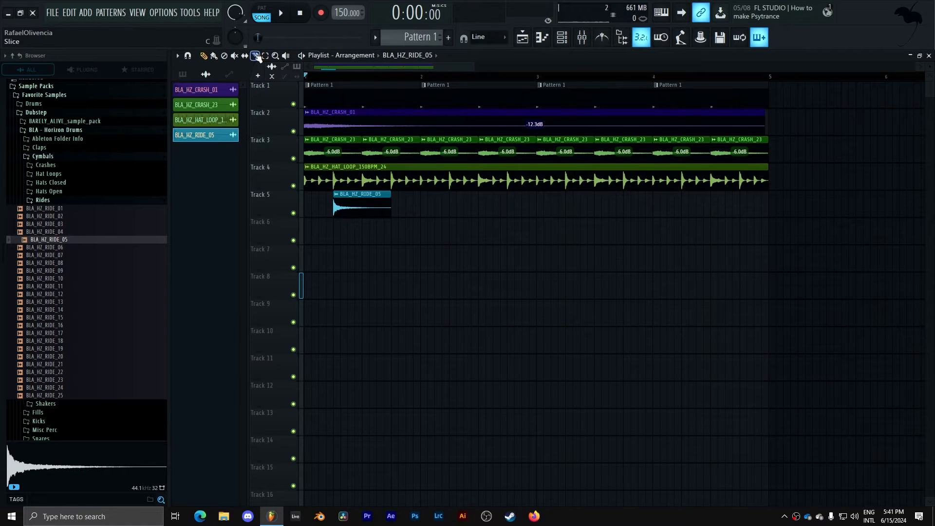
pyautogui.press('space')
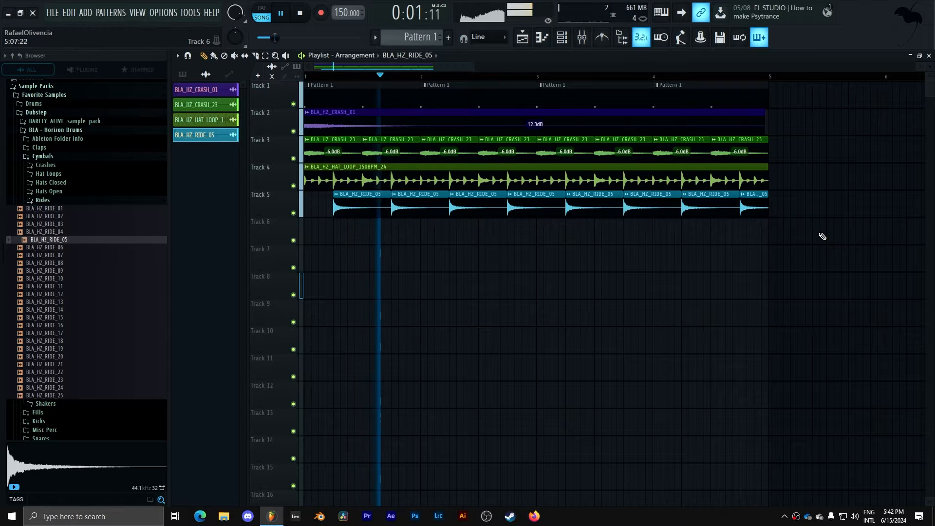
# Remove the Serum channel from the channel rack and show all channels.
pyautogui.click(562, 37)
pyautogui.click(319, 156)
pyautogui.click(312, 187)
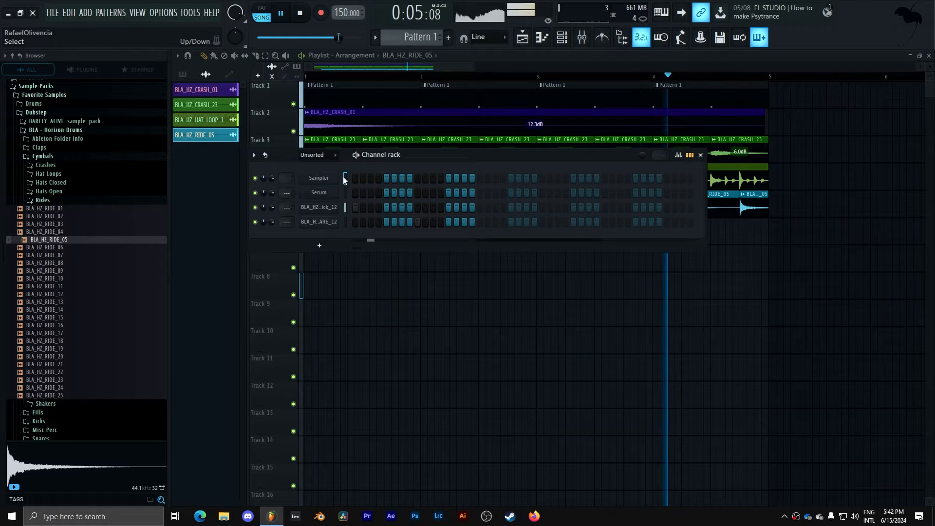
pyautogui.doubleClick(345, 179)
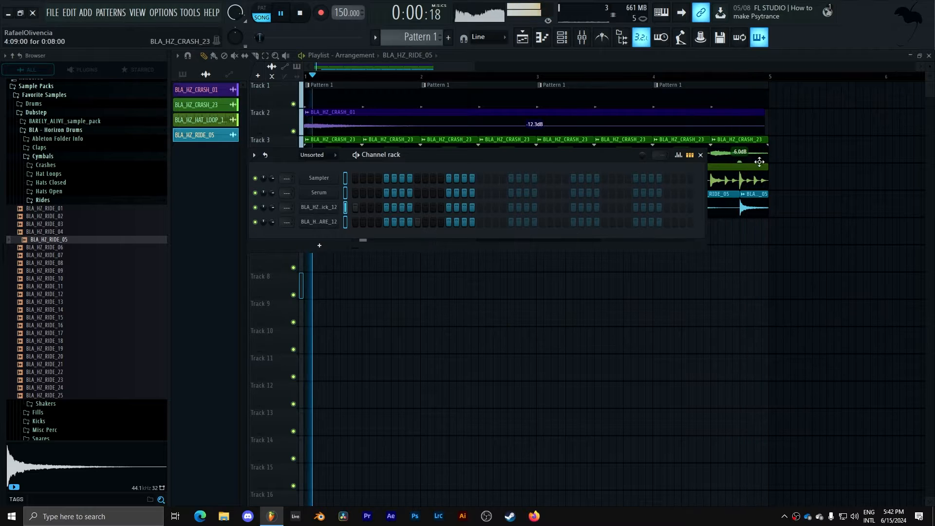
pyautogui.press('space')
# Link the kick, snare, both crashes, hat loop and ride channels to consecutive mixer tracks starting at Insert 2.
pyautogui.moveTo(409, 150); pyautogui.dragTo(365, 63)
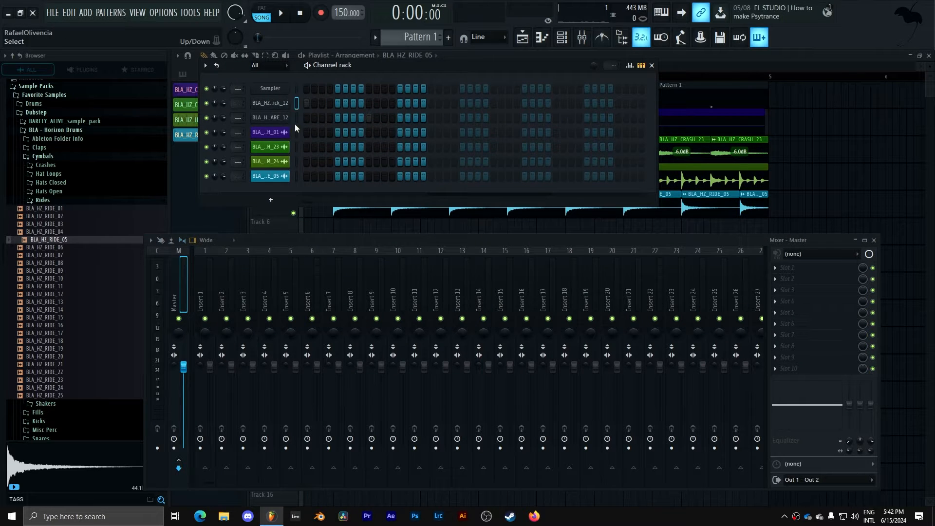
pyautogui.click(225, 270)
pyautogui.hotkey('ctrl', 'l')
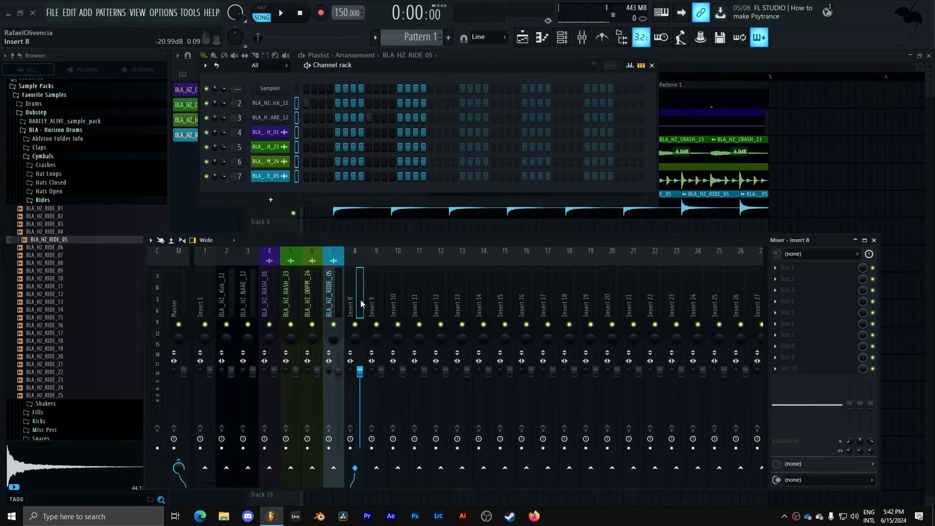
# Move the empty Insert 8 mixer track to slot 2, directly ahead of the kick track.
pyautogui.hotkey('alt', 'Left')
pyautogui.hotkey('alt', 'Left')
pyautogui.hotkey('alt', 'Left')
pyautogui.hotkey('alt', 'Left')
pyautogui.hotkey('alt', 'Left')
pyautogui.hotkey('alt', 'Left')
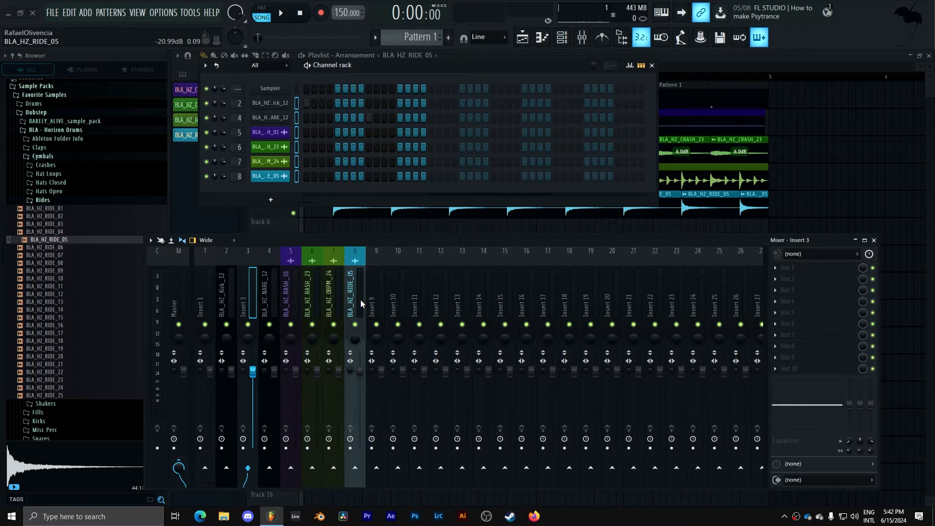
# Select mixer tracks 3 to 8, from the kick to the ride, and route them only to Insert 2.
pyautogui.press('space')
pyautogui.press('Right')
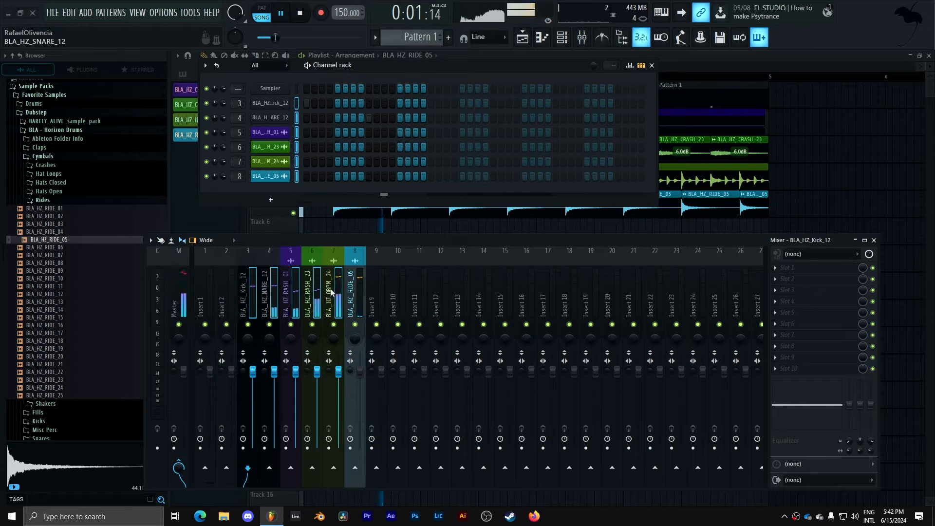
pyautogui.press('space')
pyautogui.rightClick(249, 469)
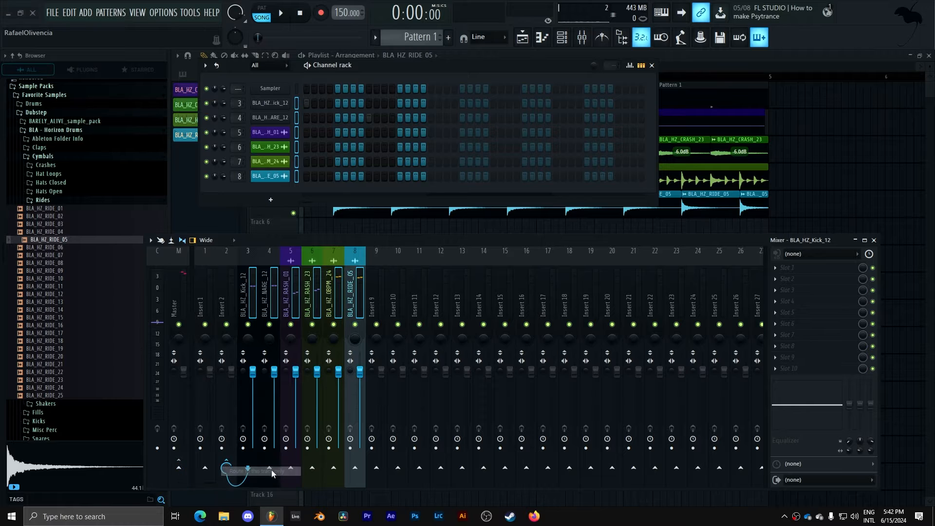
pyautogui.click(361, 299)
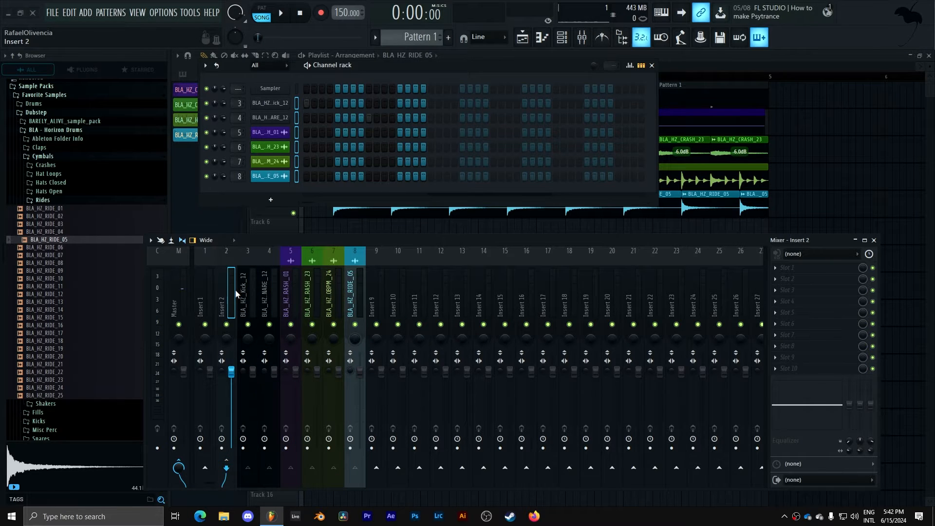
# Lower the ride mixer track's volume to 74% (-6.1 dB) and play the song to compare the balance.
pyautogui.press('space')
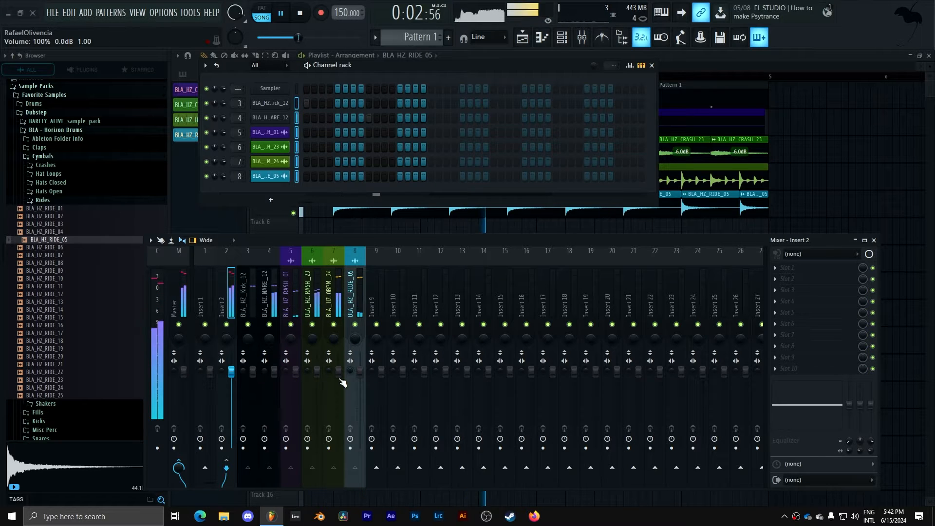
pyautogui.press('space')
pyautogui.moveTo(354, 371); pyautogui.dragTo(359, 382)
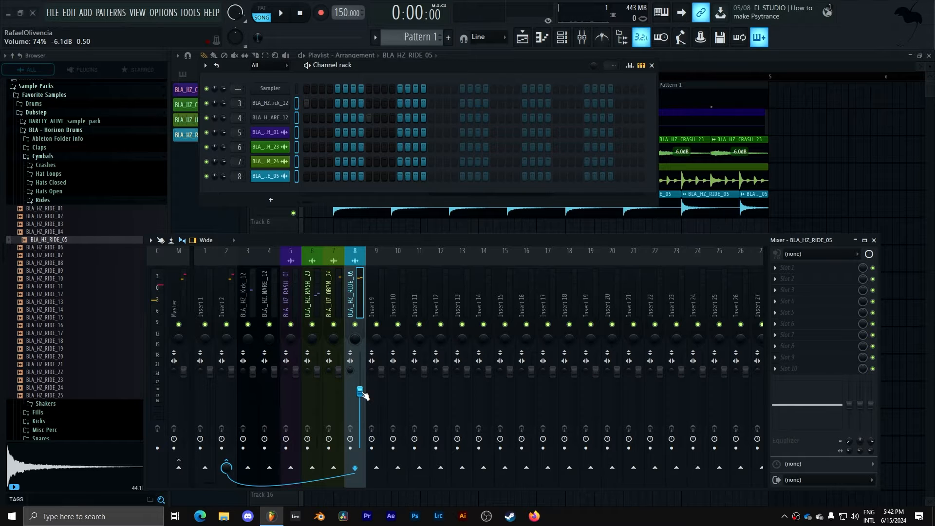
pyautogui.press('space')
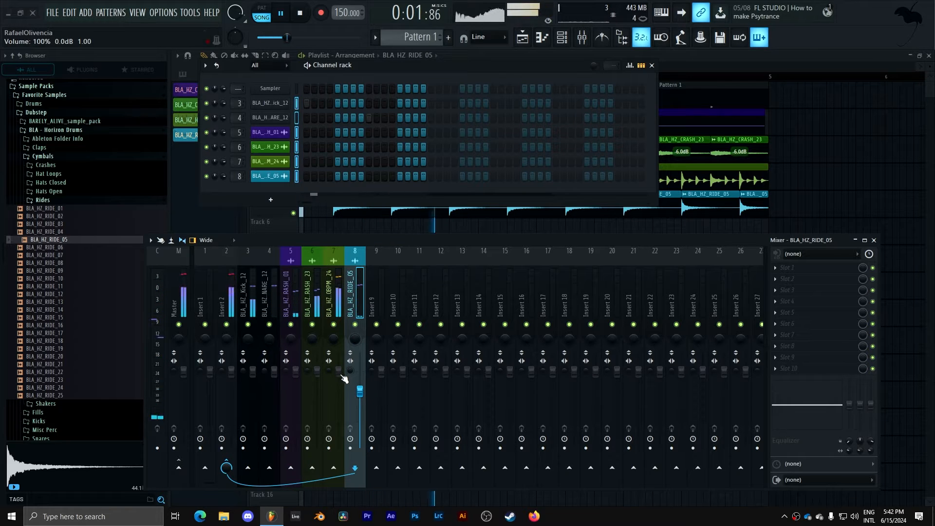
pyautogui.press('space')
# Load Fruity Parametric EQ 2 in the first effect slot of the hat loop's mixer track.
pyautogui.click(336, 314)
pyautogui.click(794, 267)
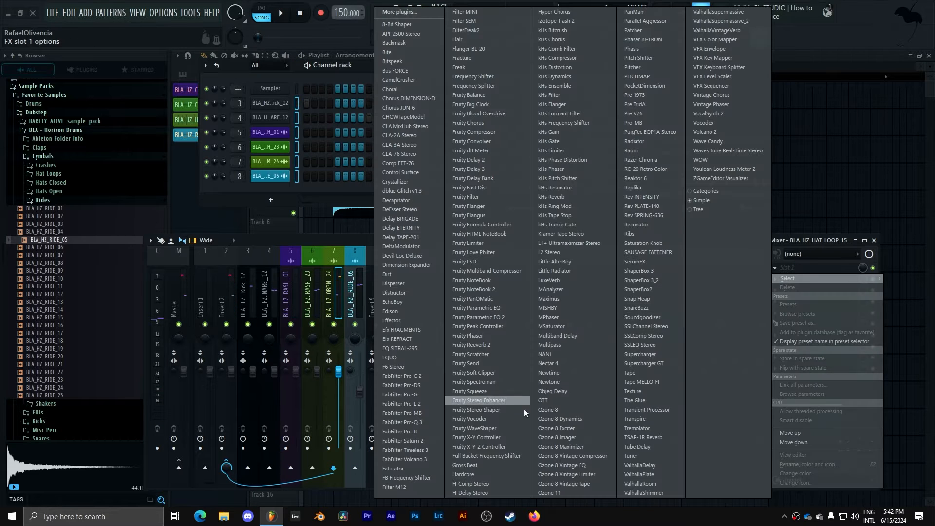
pyautogui.click(475, 317)
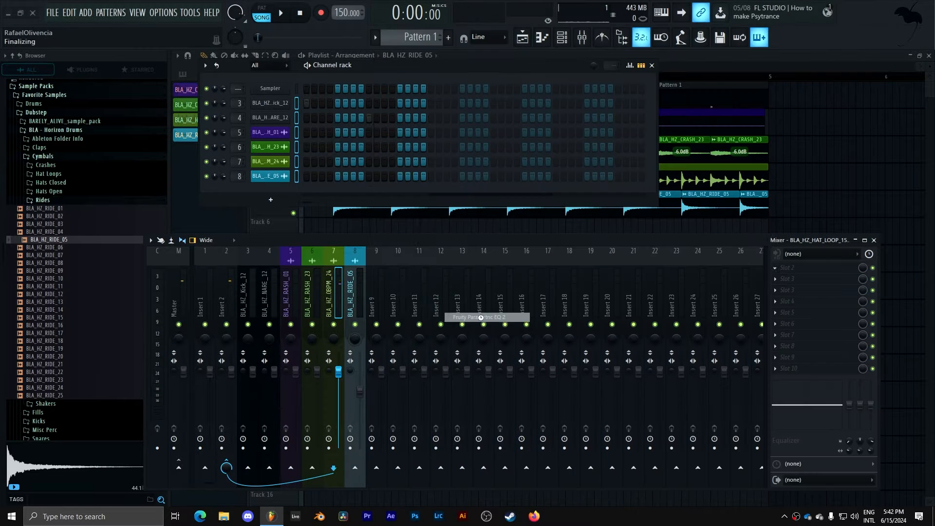
pyautogui.click(390, 127)
pyautogui.click(403, 135)
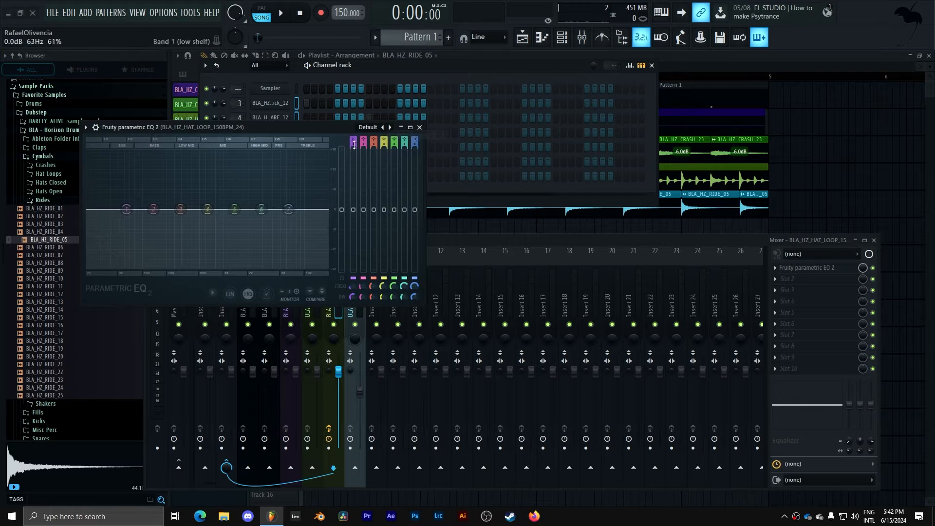
# Make EQ band 1 a high-pass with its cutoff raised into the mids, and dip band 6 slightly in the treble.
pyautogui.moveTo(353, 139); pyautogui.dragTo(353, 134)
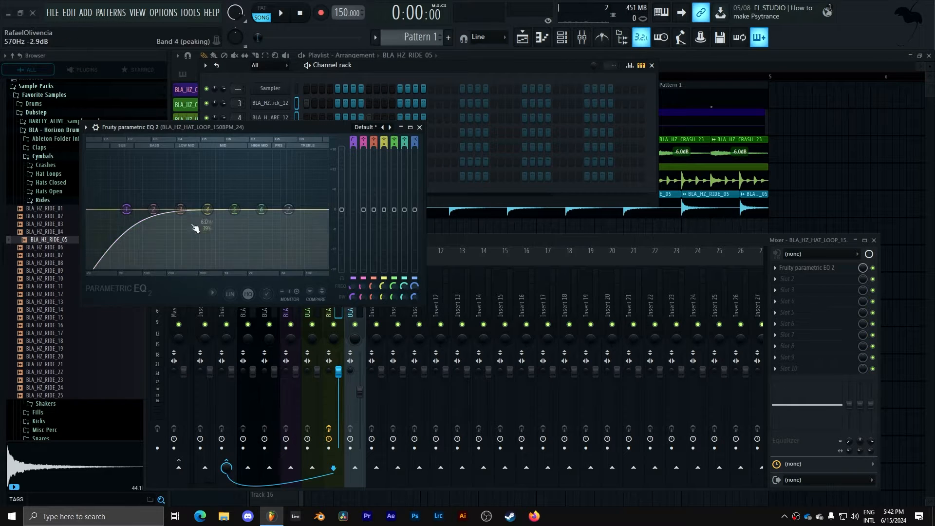
pyautogui.moveTo(126, 209); pyautogui.dragTo(294, 220)
pyautogui.press('space')
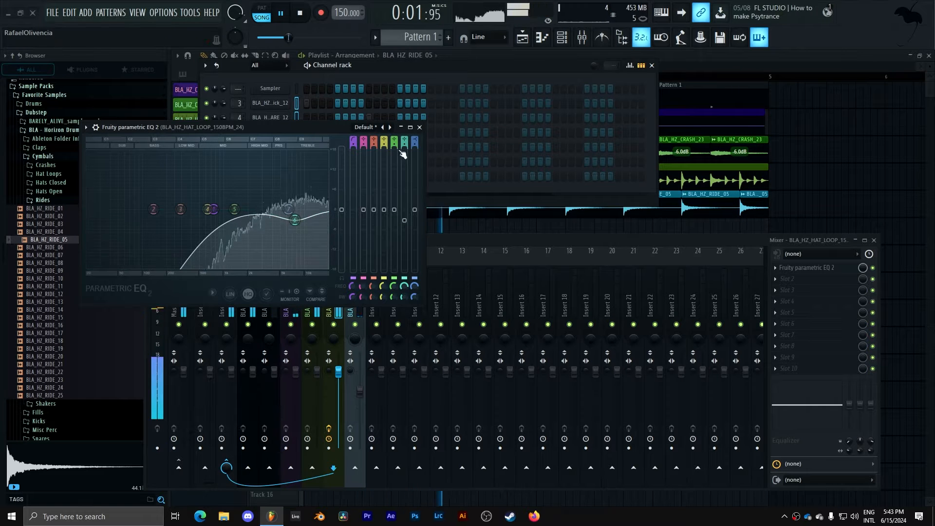
pyautogui.click(420, 127)
pyautogui.click(787, 279)
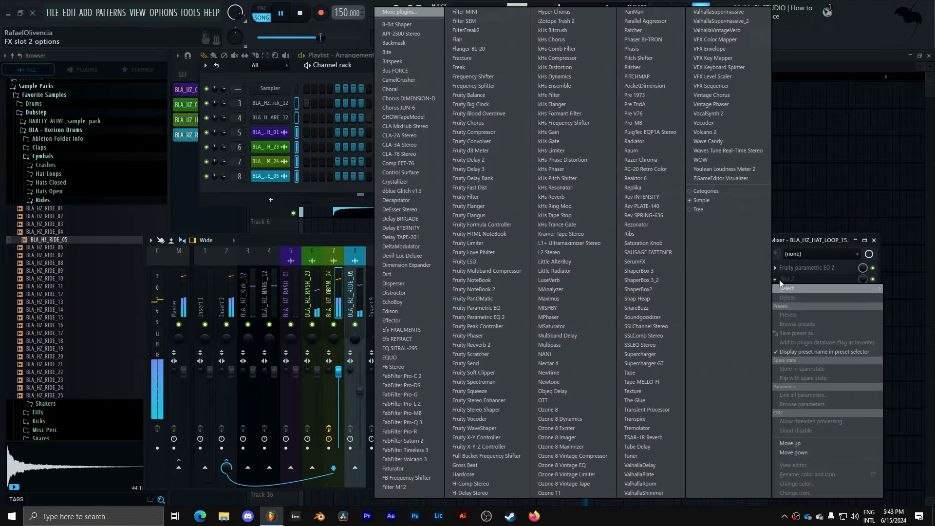
pyautogui.click(834, 244)
pyautogui.press('space')
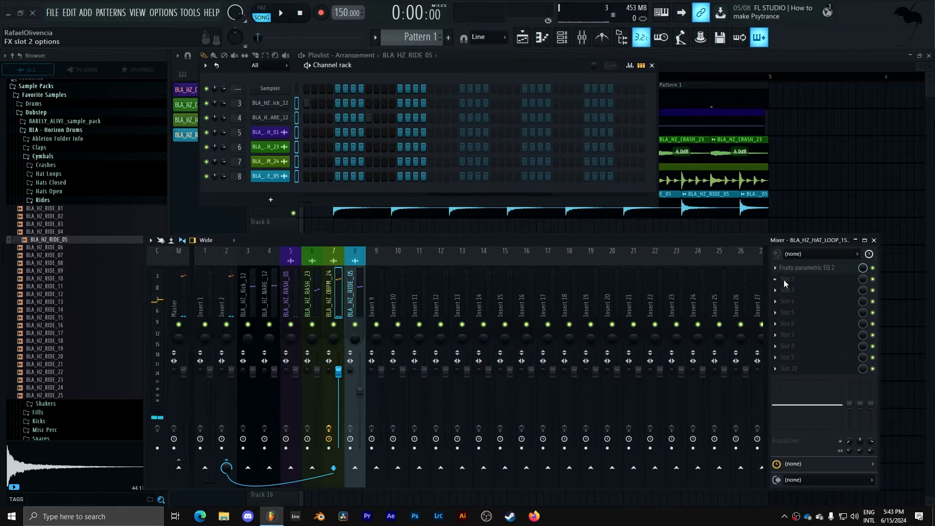
pyautogui.click(784, 279)
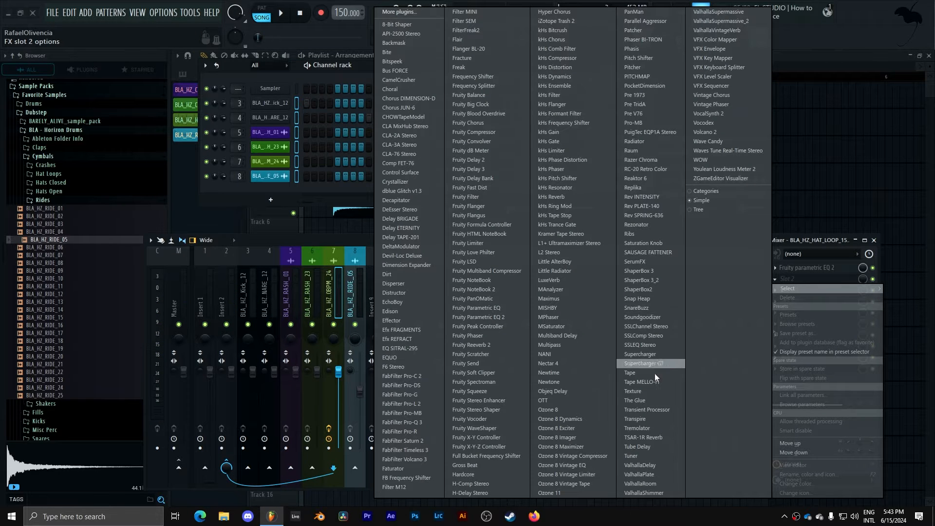
pyautogui.click(338, 239)
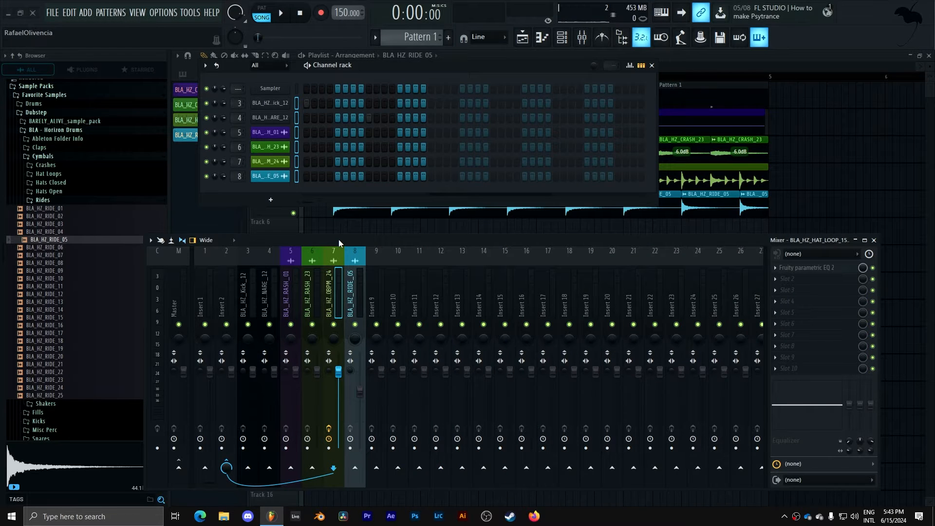
# Select the crash, hat loop and ride mixer tracks and route them only to Insert 9.
pyautogui.click(296, 292)
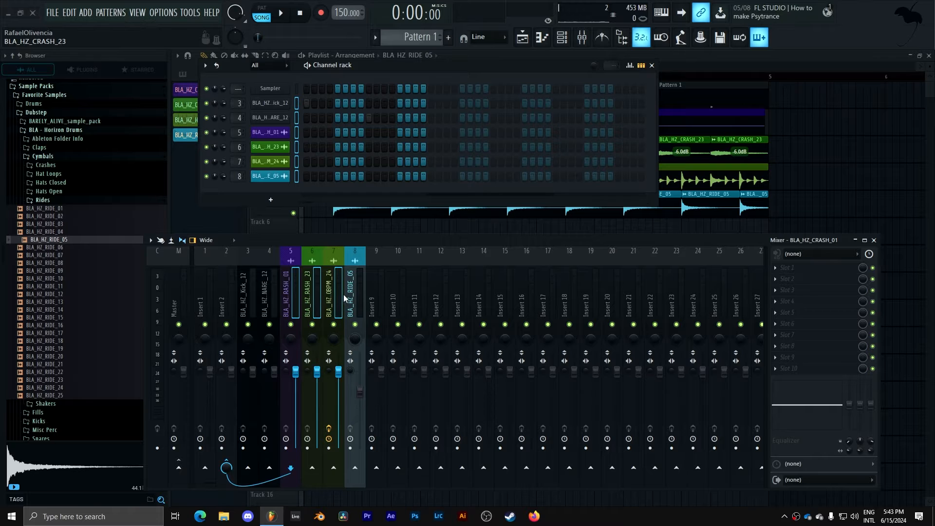
pyautogui.rightClick(380, 471)
pyautogui.click(414, 471)
# Rename the Insert 9 mixer track to HAT BUS.
pyautogui.click(379, 282)
pyautogui.rightClick(379, 283)
pyautogui.click(411, 235)
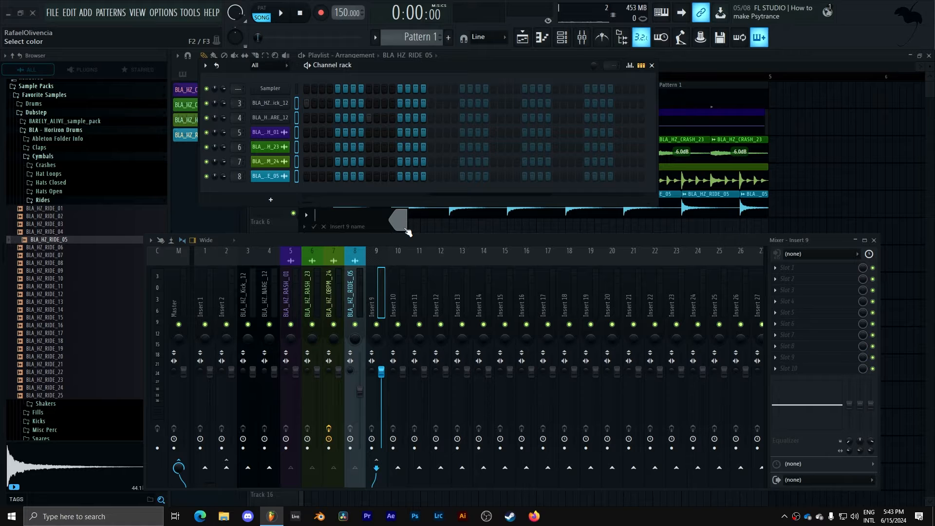
pyautogui.write('HAT BUS')
pyautogui.press('Return')
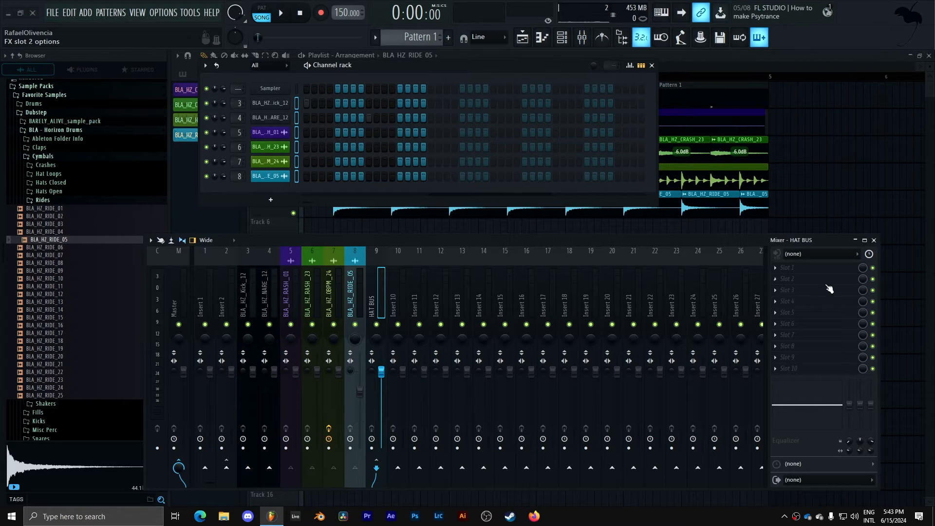
# Load ValhallaRoom on the HAT BUS track, set its mix to 8.8% and play the song with the reverb.
pyautogui.click(790, 268)
pyautogui.click(666, 484)
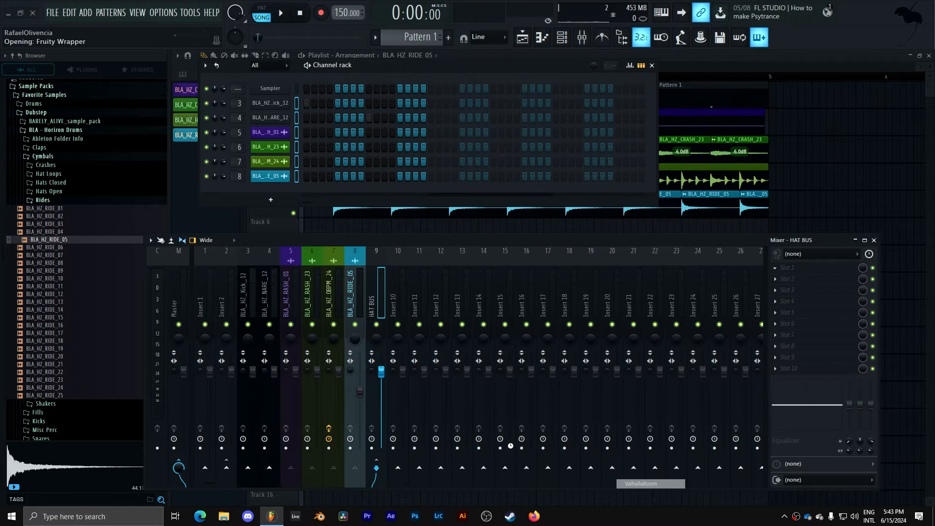
pyautogui.moveTo(139, 101); pyautogui.dragTo(592, 134)
pyautogui.press('space')
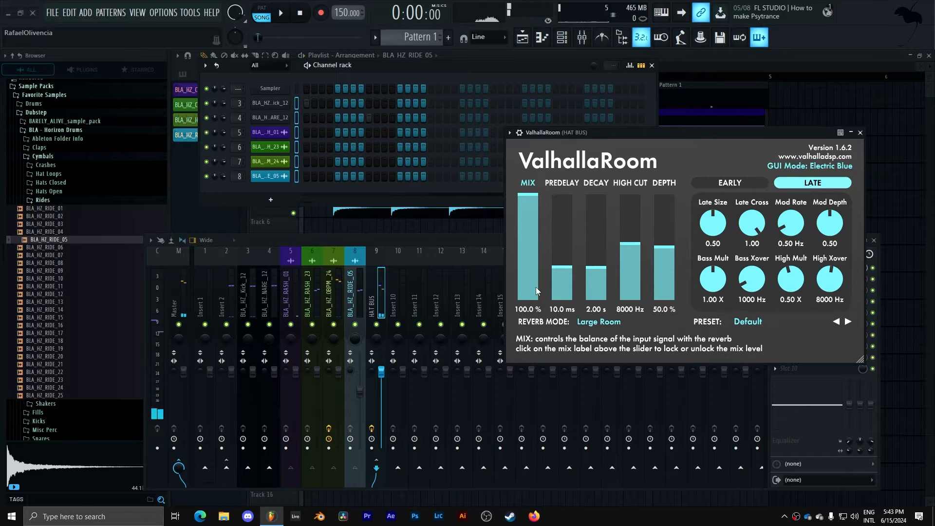
pyautogui.click(536, 288)
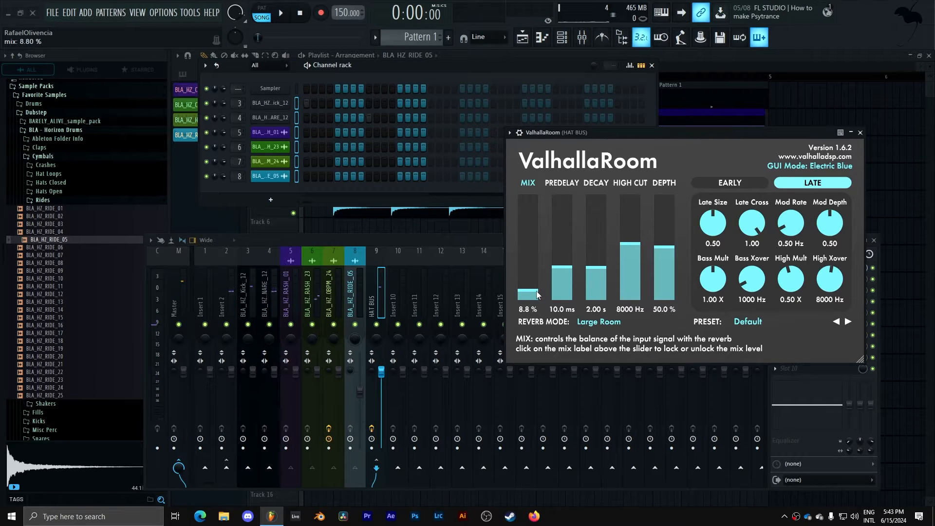
pyautogui.moveTo(595, 134); pyautogui.dragTo(531, 135)
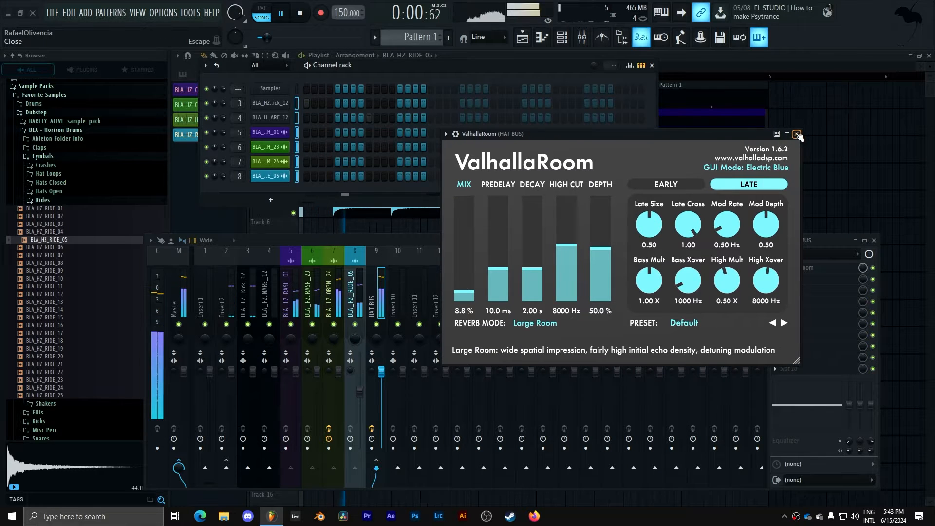
pyautogui.click(797, 135)
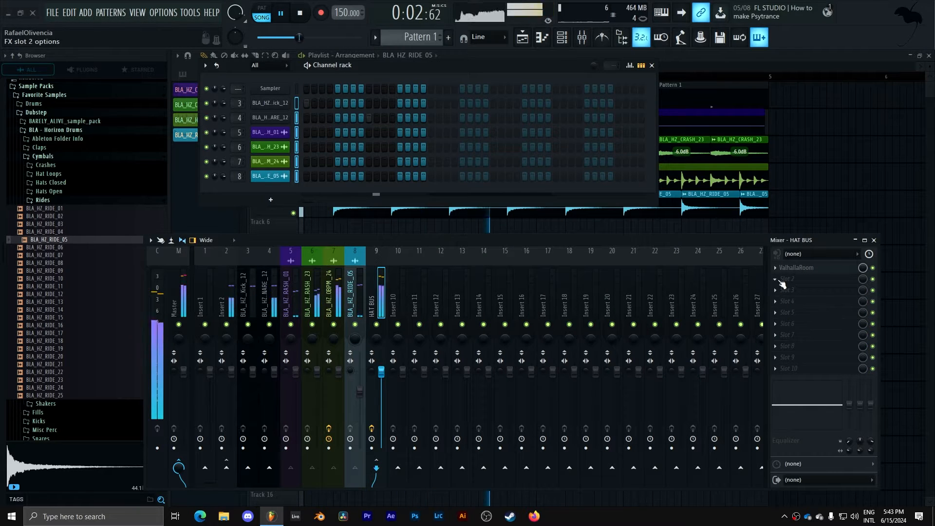
# Load ShaperBox 3_2 in the second effect slot of the HAT BUS and add its VolumeShaper.
pyautogui.click(781, 281)
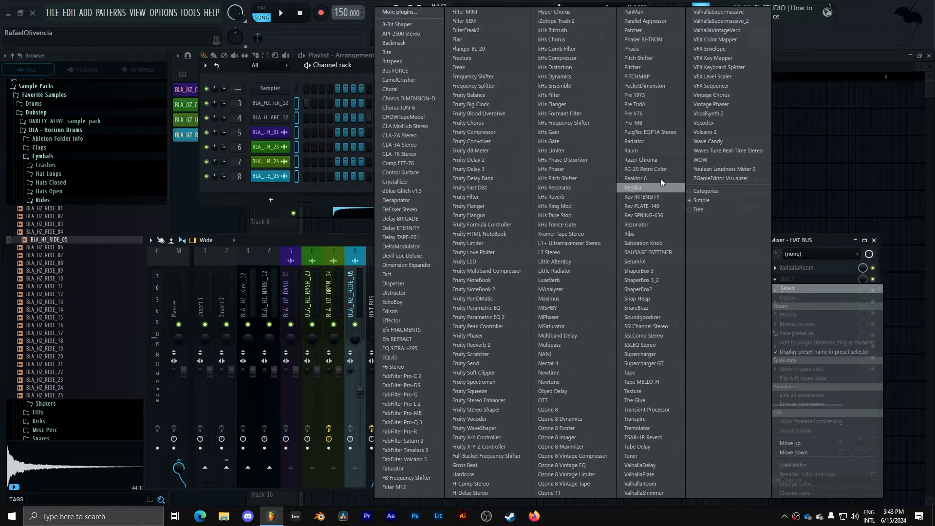
pyautogui.click(662, 278)
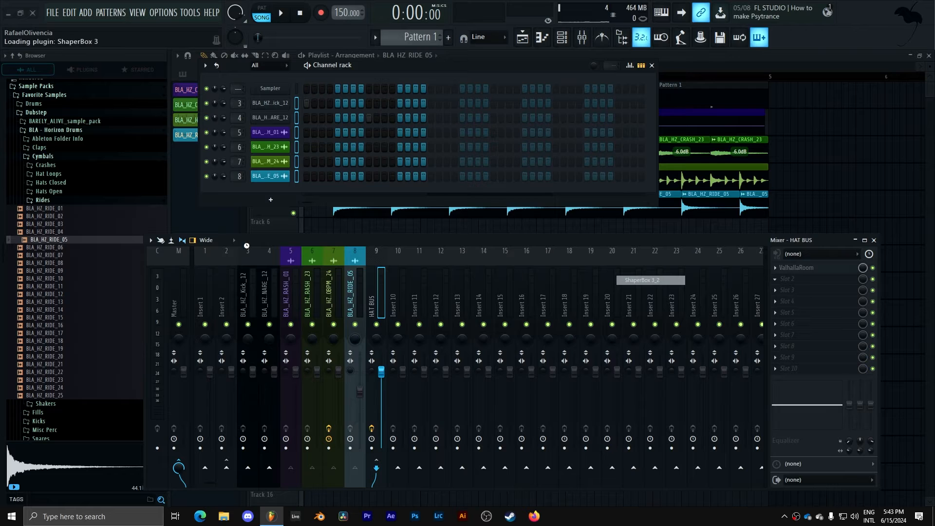
pyautogui.click(313, 307)
pyautogui.click(282, 305)
# Shape the volume curve to stay at 0 dB until 2/4 and fall to silence at 4/4.
pyautogui.moveTo(282, 304); pyautogui.dragTo(569, 369)
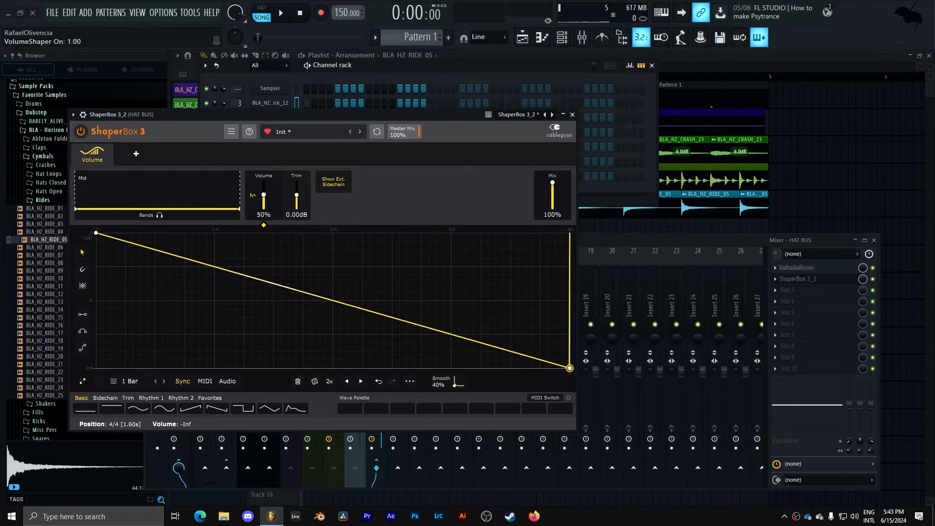
pyautogui.click(352, 306)
pyautogui.moveTo(352, 306); pyautogui.dragTo(338, 233)
pyautogui.rightClick(338, 234)
pyautogui.click(339, 234)
pyautogui.doubleClick(338, 234)
pyautogui.moveTo(321, 268); pyautogui.dragTo(333, 233)
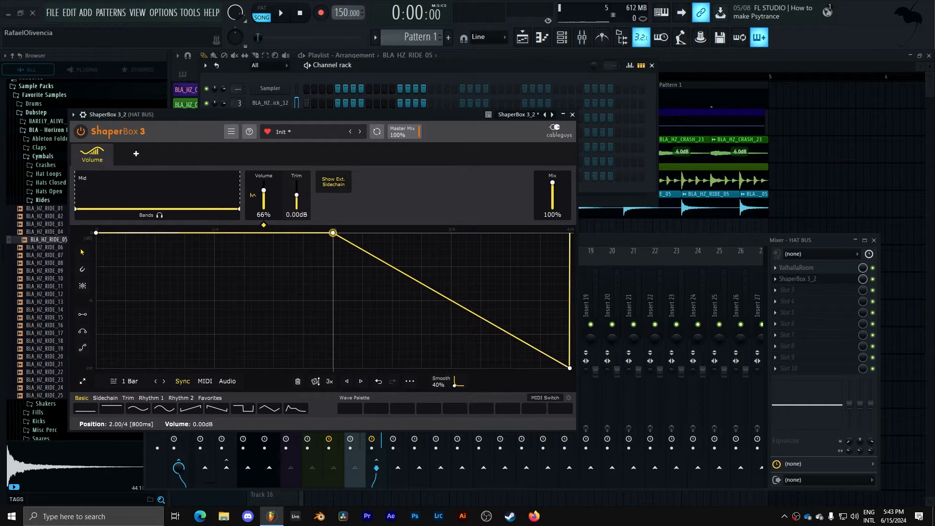
# Audition the volume LFO at a 1/8 length and set it to 1/16.
pyautogui.click(130, 383)
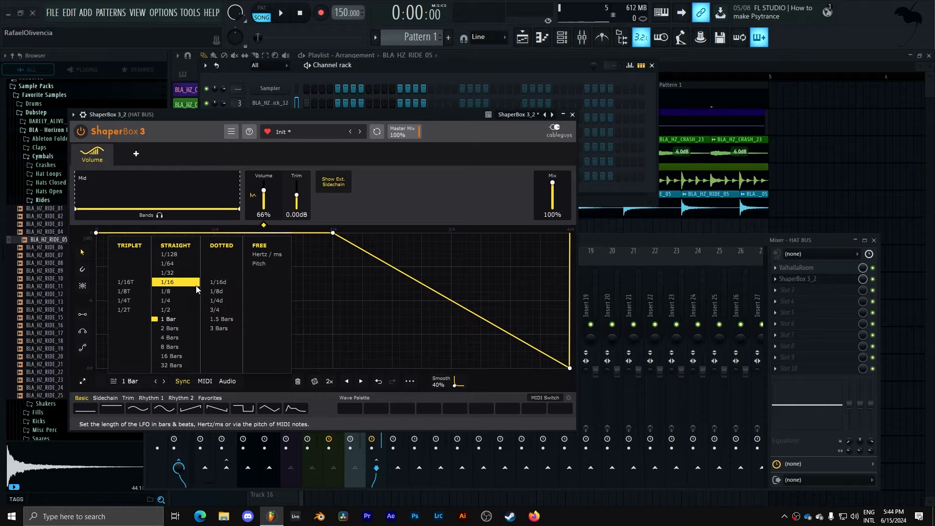
pyautogui.click(194, 292)
pyautogui.moveTo(301, 118); pyautogui.dragTo(334, 124)
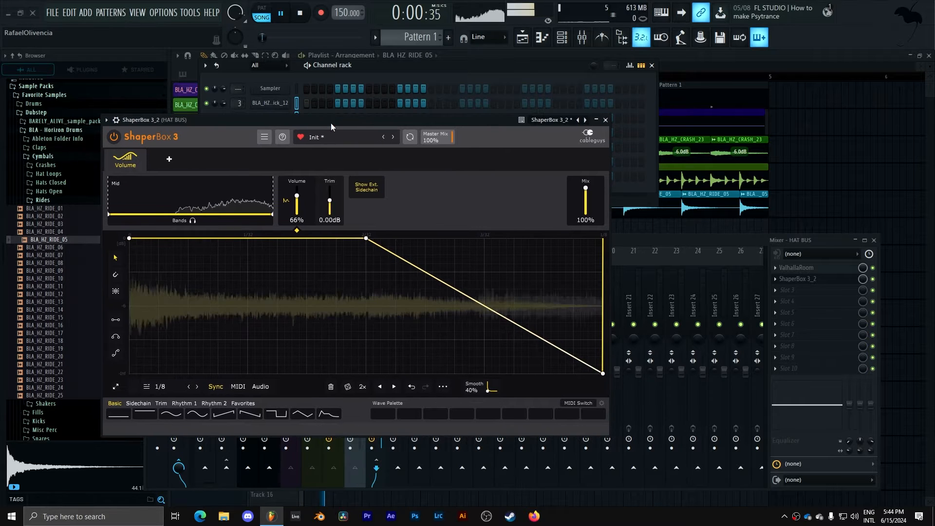
pyautogui.click(160, 387)
pyautogui.click(214, 287)
pyautogui.press('space')
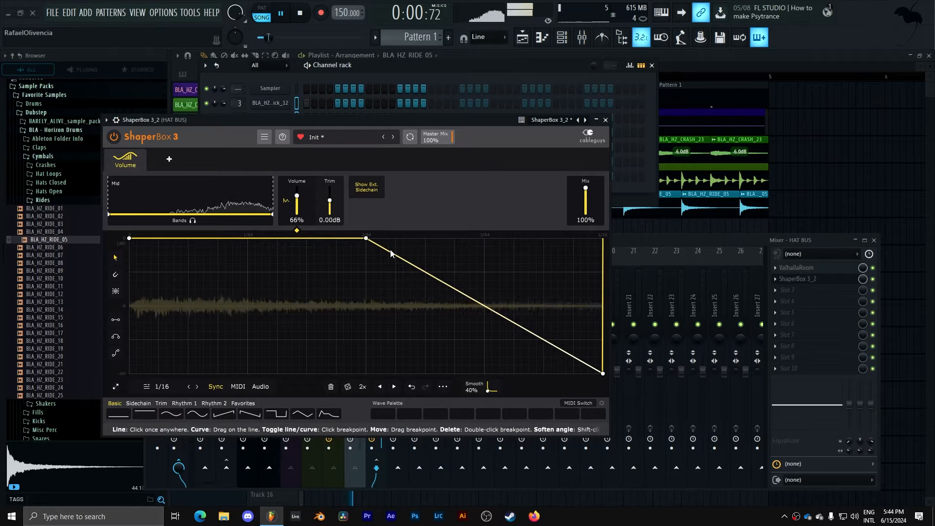
# Move the volume curve's upper breakpoint to three quarters of the cycle, make its angle soft and play the song.
pyautogui.press('space')
pyautogui.moveTo(366, 238); pyautogui.dragTo(361, 239)
pyautogui.moveTo(456, 238); pyautogui.dragTo(489, 238)
pyautogui.press('space')
pyautogui.press('space')
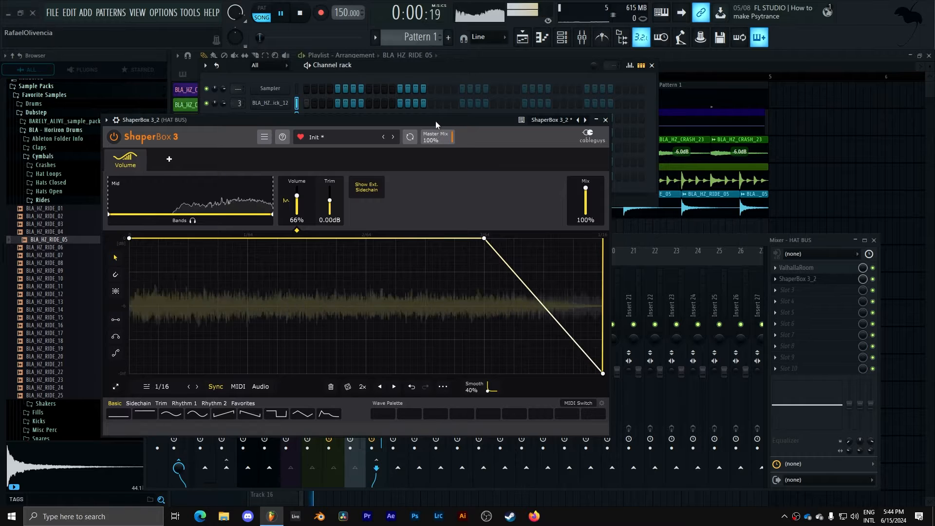
pyautogui.click(484, 239)
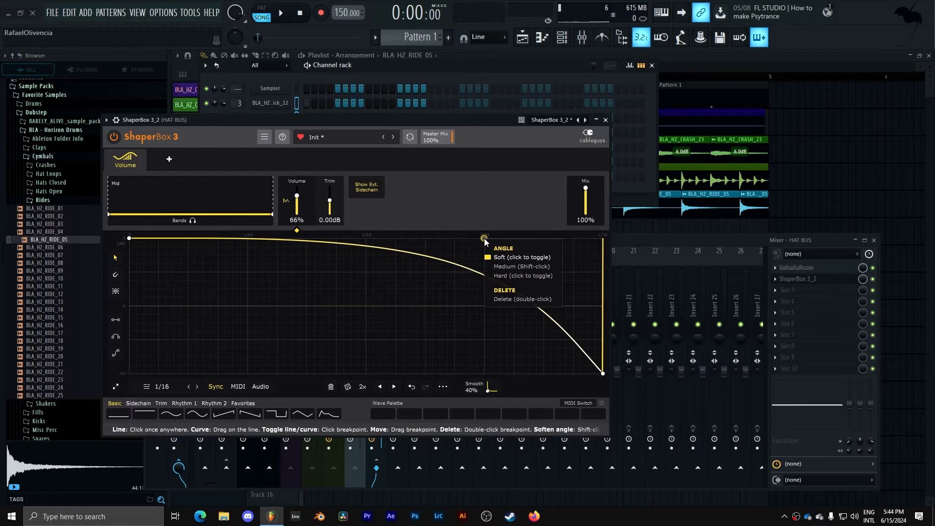
pyautogui.press('space')
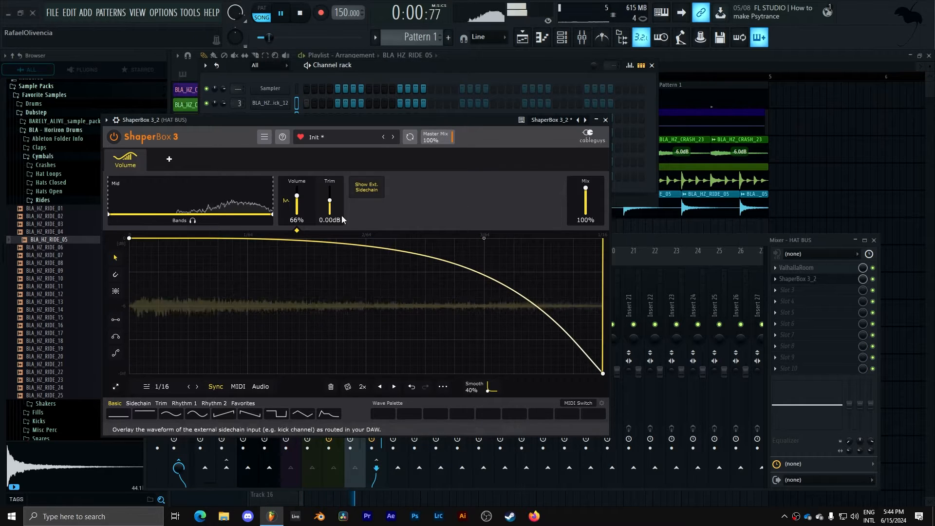
# Set the volume LFO length to 1/8 and move ShaperBox 3_2 ahead of ValhallaRoom in the effect chain.
pyautogui.click(197, 386)
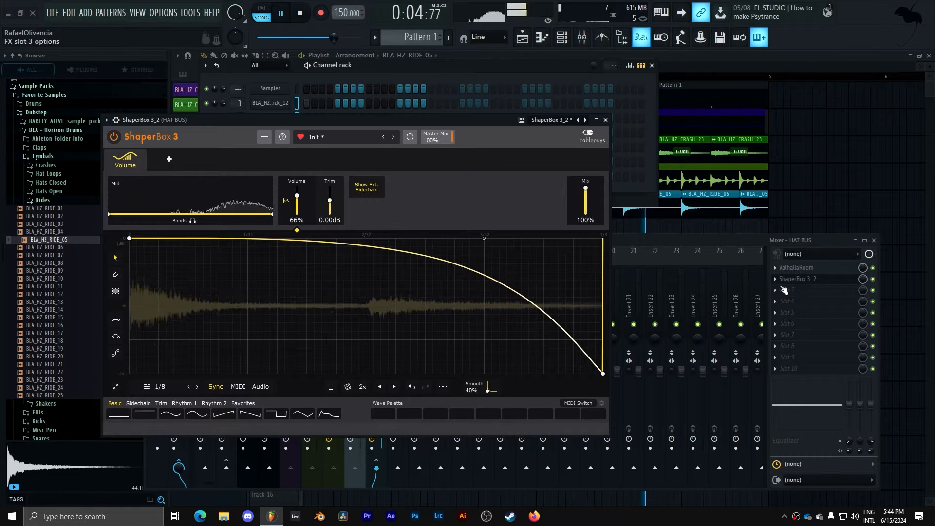
pyautogui.scroll(1, 809, 276)
# Pull the falling part of the curve down to silence near the cycle's end and move the upper breakpoint to the middle.
pyautogui.moveTo(543, 292); pyautogui.dragTo(539, 373)
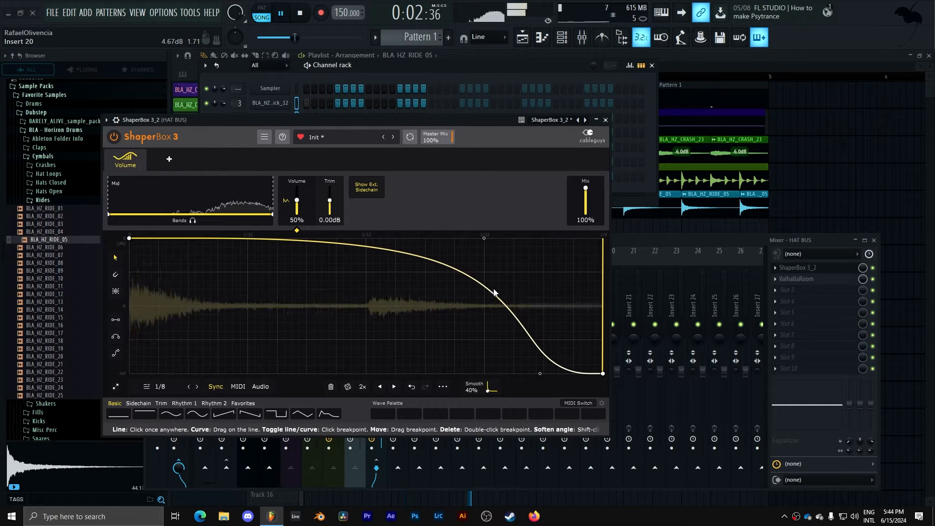
pyautogui.moveTo(484, 239); pyautogui.dragTo(367, 238)
pyautogui.click(606, 120)
pyautogui.press('space')
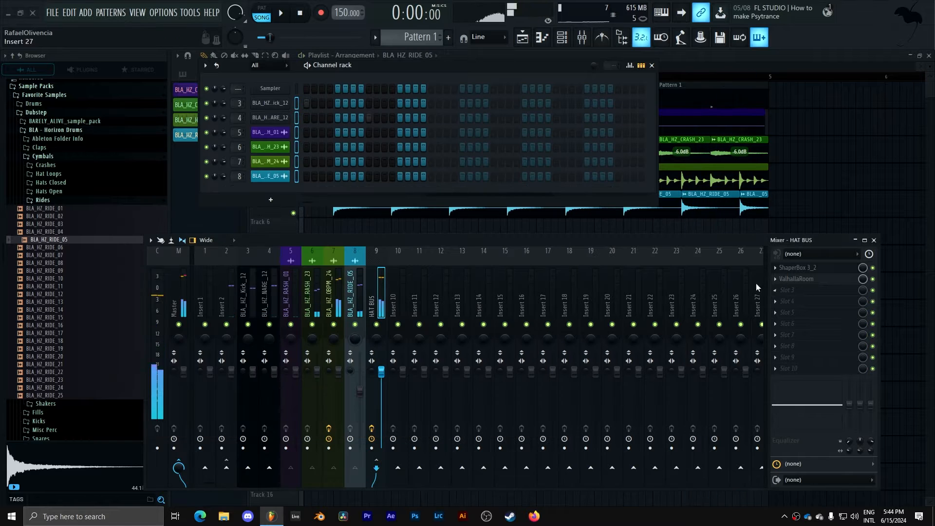
# Delete ShaperBox 3_2 from the first effect slot of the HAT BUS.
pyautogui.click(779, 274)
pyautogui.click(790, 287)
pyautogui.click(437, 285)
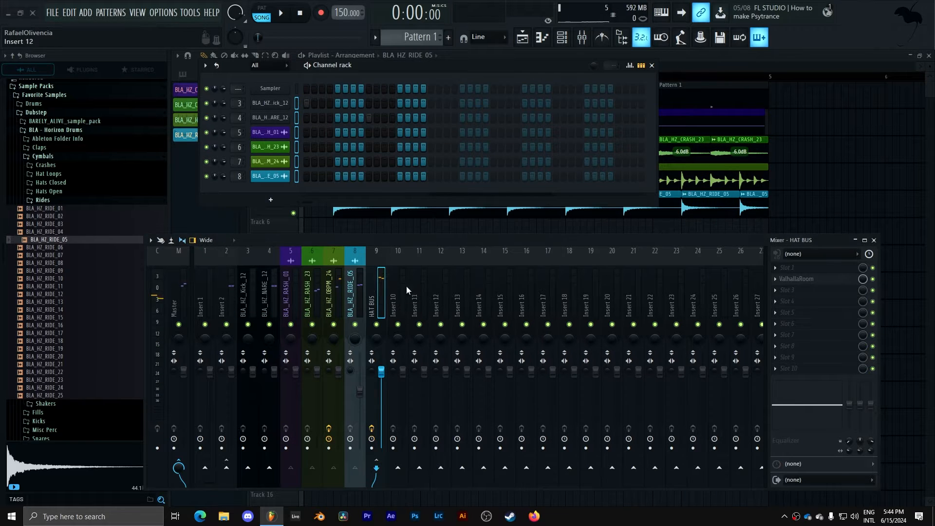
# Load ShaperBox 3_2 into the second effect slot of the hat loop's mixer track.
pyautogui.click(785, 283)
pyautogui.moveTo(787, 289)
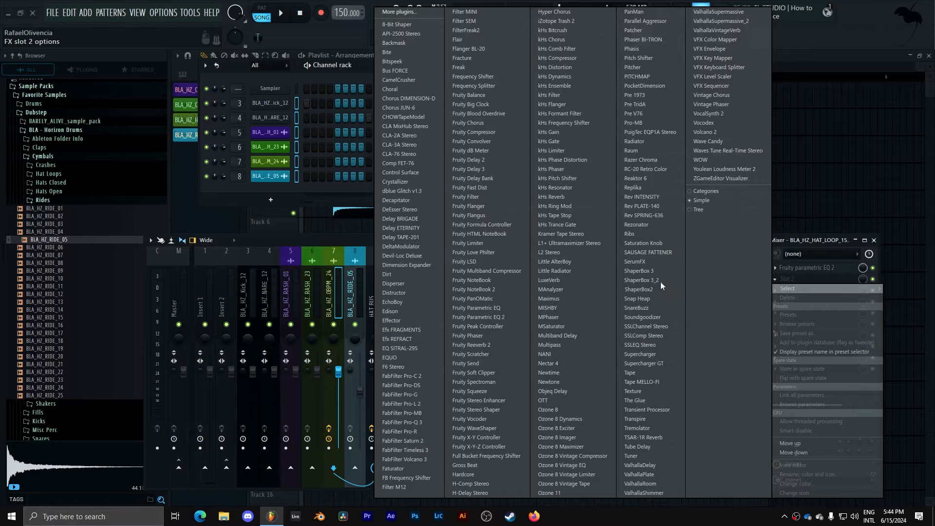
pyautogui.click(639, 281)
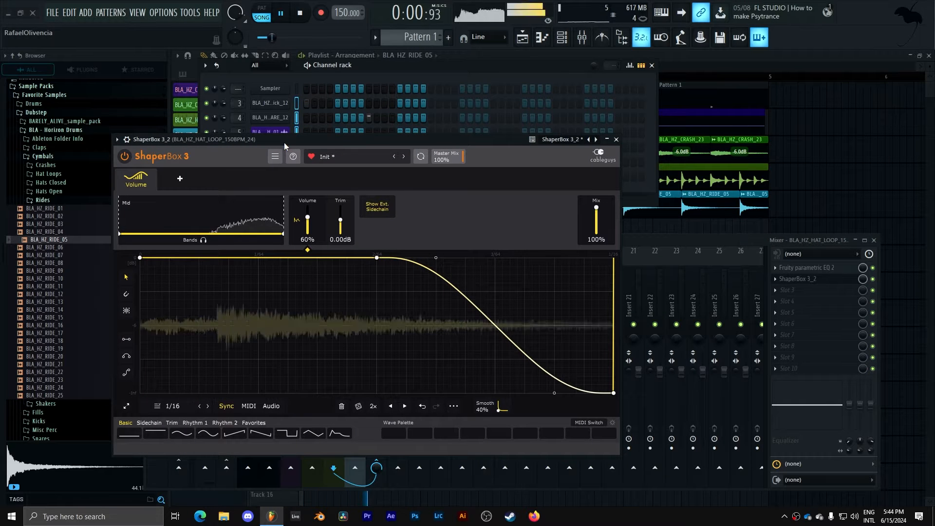
# Move the volume curve's upper breakpoint to 1/64, its upper curve handle to 2/64 and its lower one to 3/64.
pyautogui.moveTo(376, 257); pyautogui.dragTo(258, 258)
pyautogui.moveTo(435, 258); pyautogui.dragTo(376, 258)
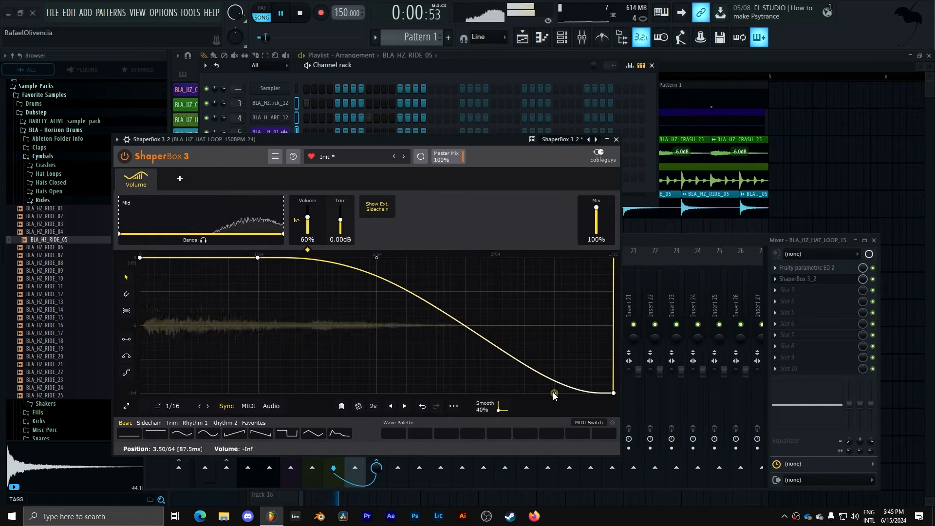
pyautogui.moveTo(553, 394); pyautogui.dragTo(495, 394)
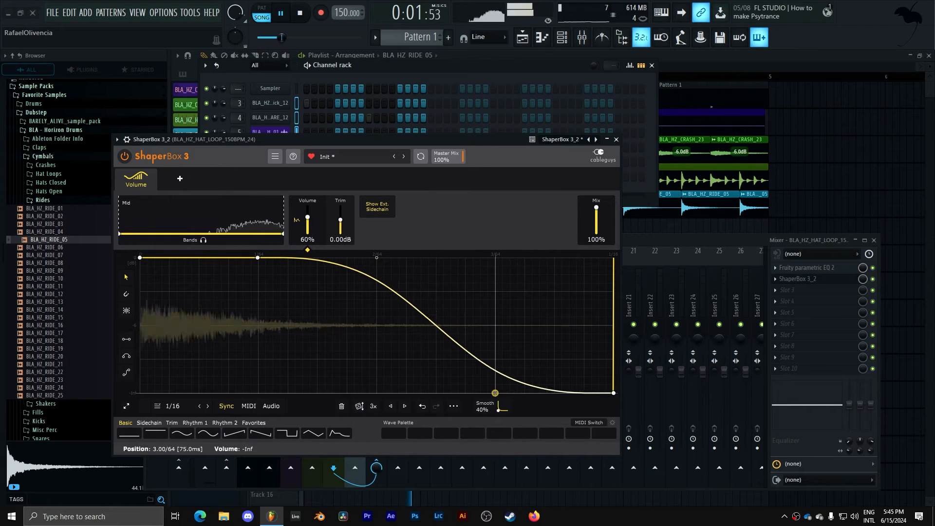
pyautogui.click(616, 139)
# Stop playback, route the HAT BUS to insert 2 and rename that insert DRUMS.
pyautogui.click(377, 410)
pyautogui.press('space')
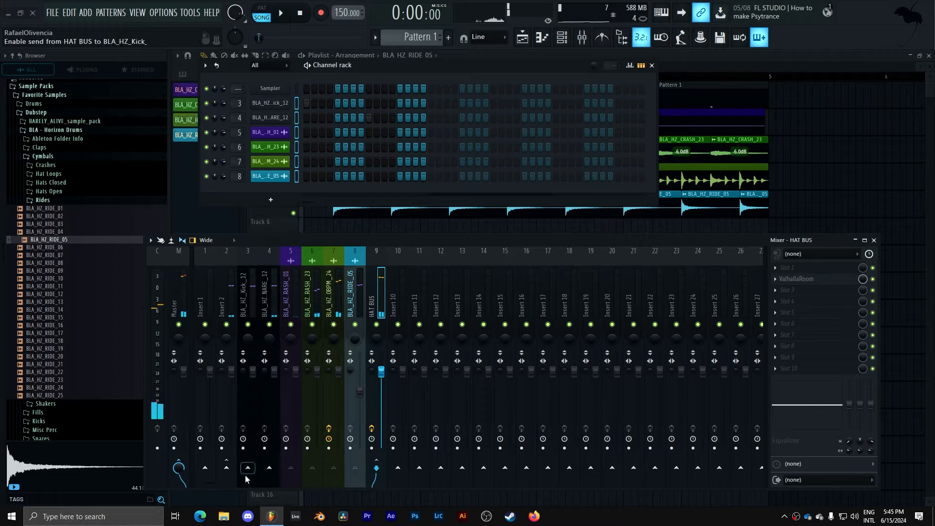
pyautogui.click(267, 470)
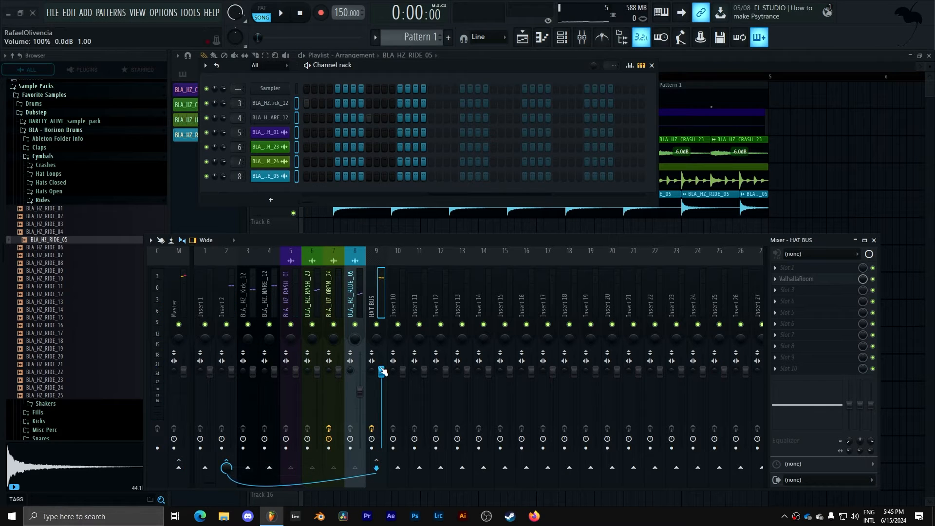
pyautogui.rightClick(234, 296)
pyautogui.click(257, 253)
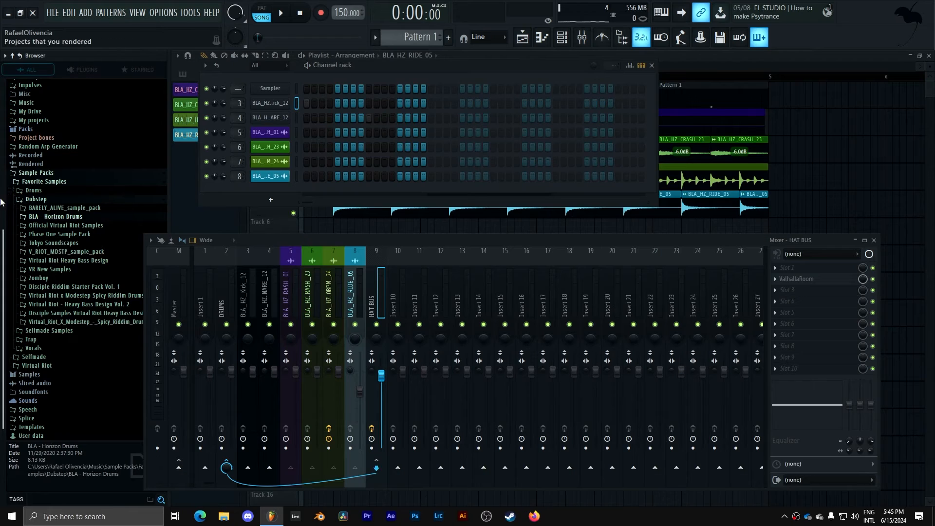
# Browse the Selfmade Samples synth loops down to the Drone folder for a background sound.
pyautogui.click(53, 330)
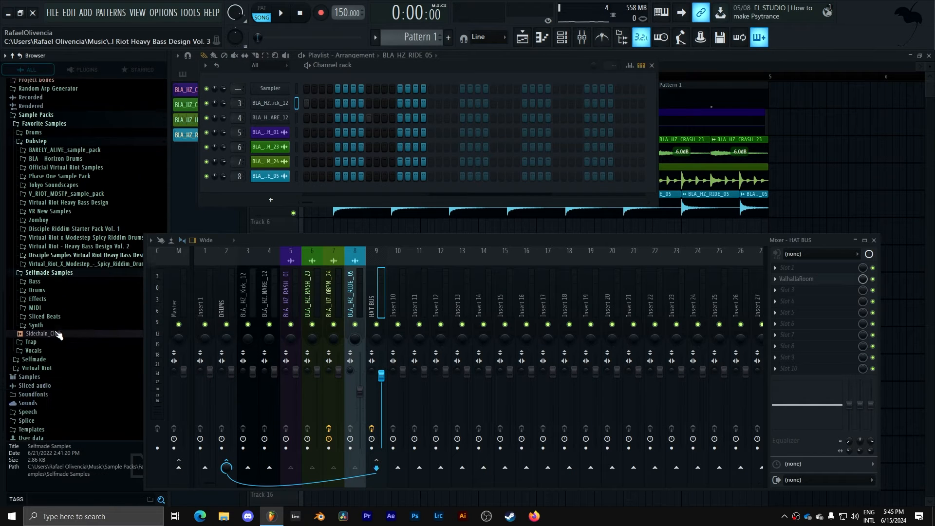
pyautogui.click(63, 324)
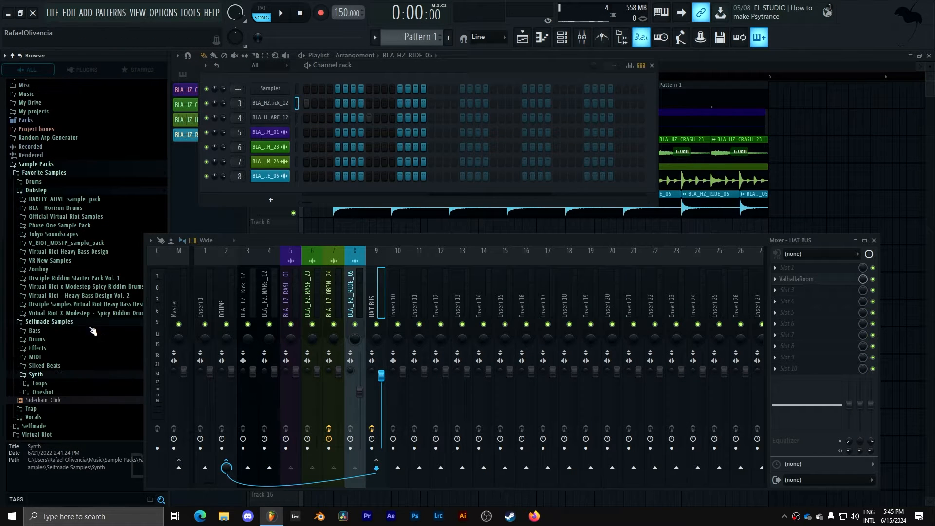
pyautogui.click(63, 385)
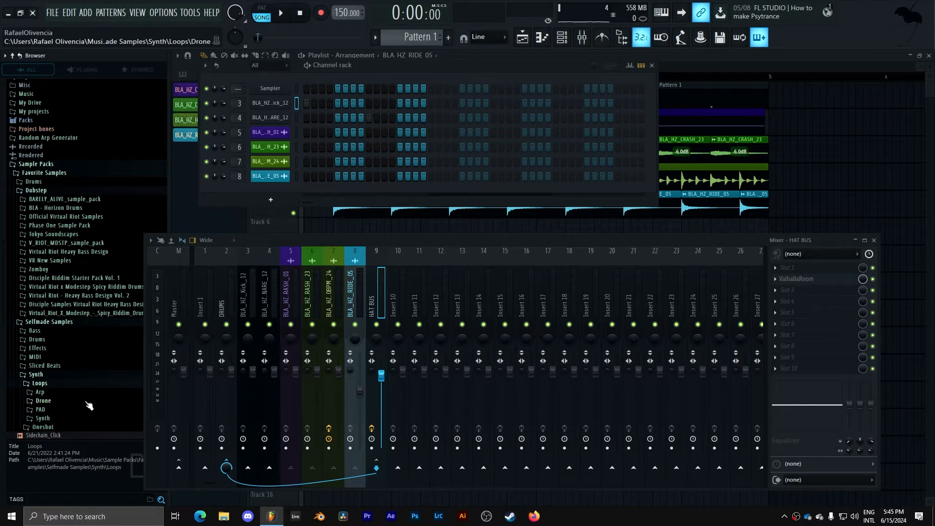
pyautogui.click(86, 402)
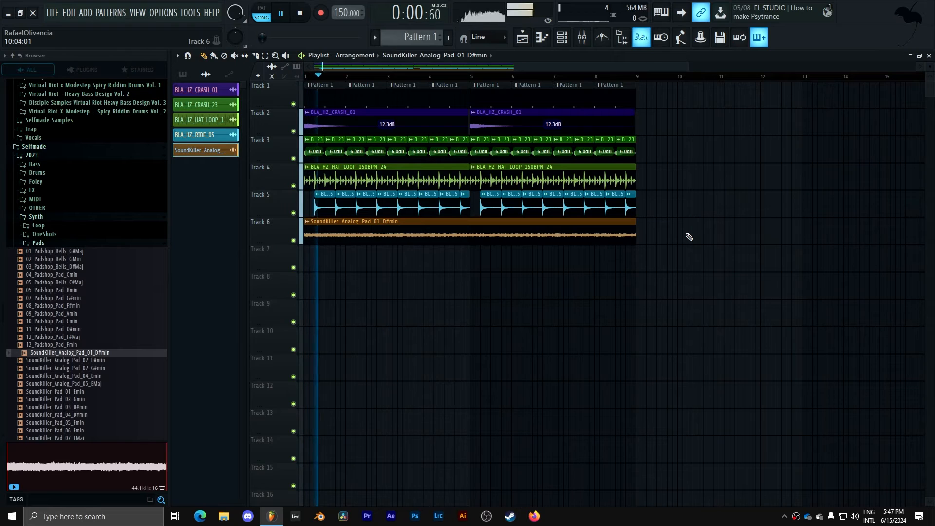
pyautogui.rightClick(687, 237)
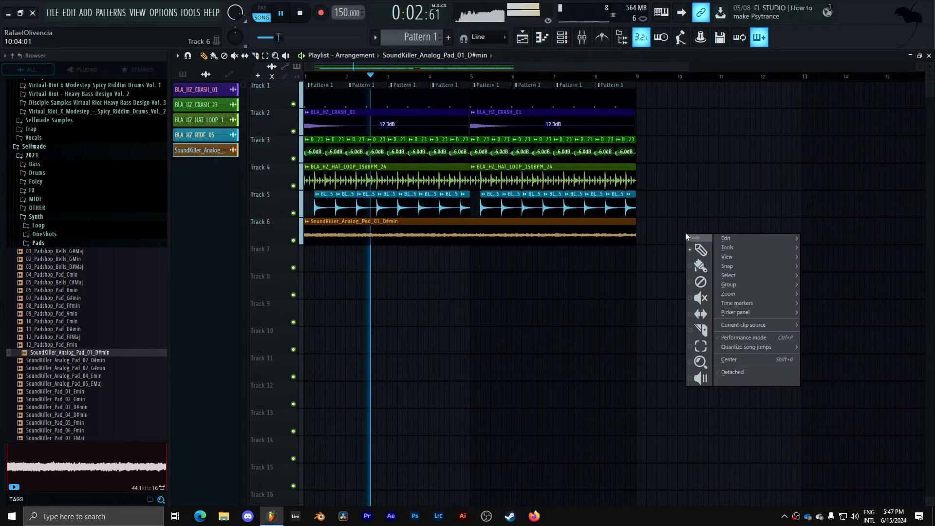
pyautogui.click(679, 171)
pyautogui.click(561, 37)
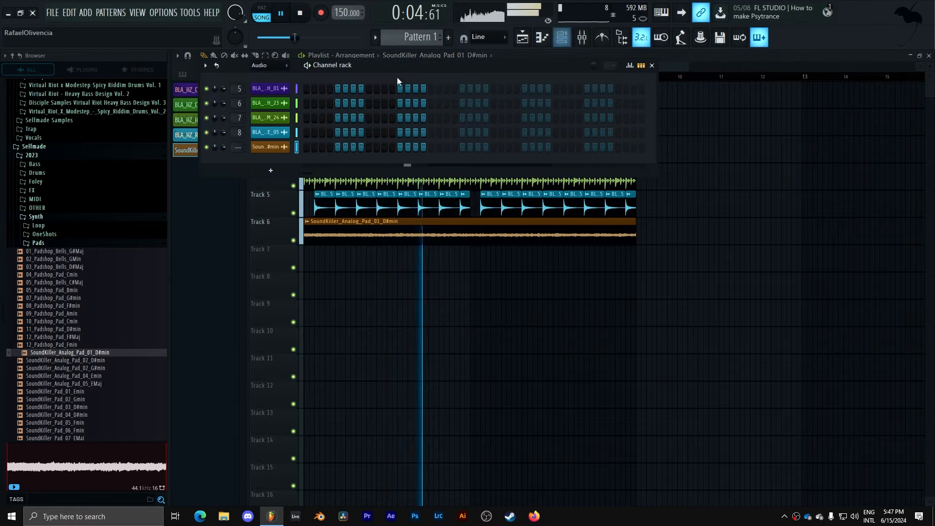
pyautogui.click(274, 63)
pyautogui.click(279, 91)
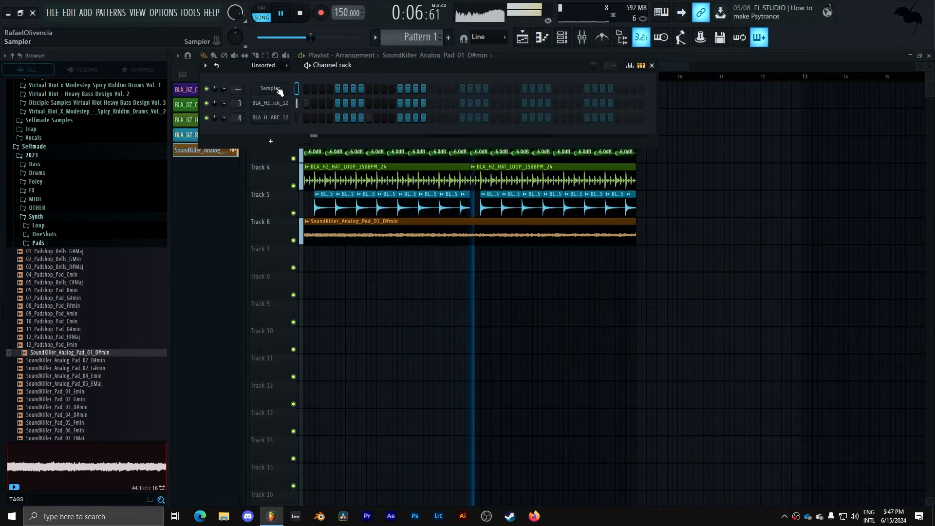
pyautogui.click(271, 141)
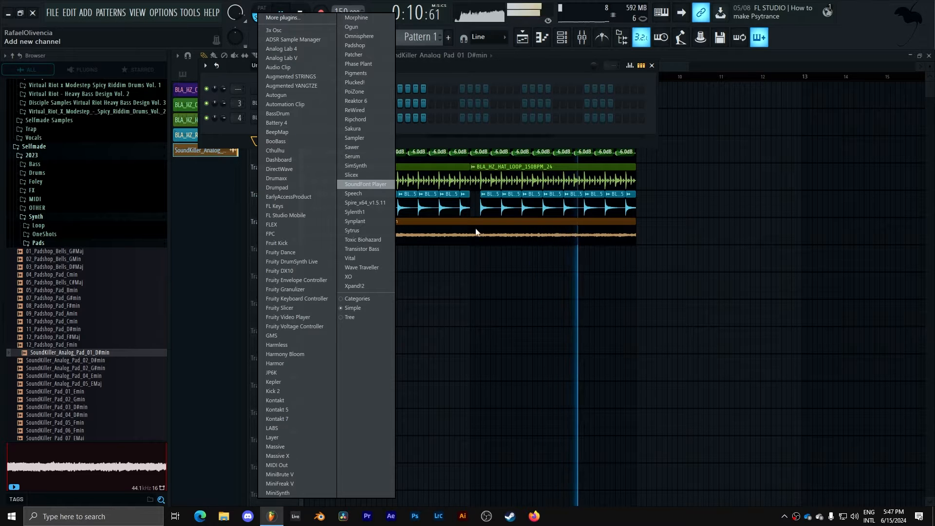
pyautogui.click(574, 287)
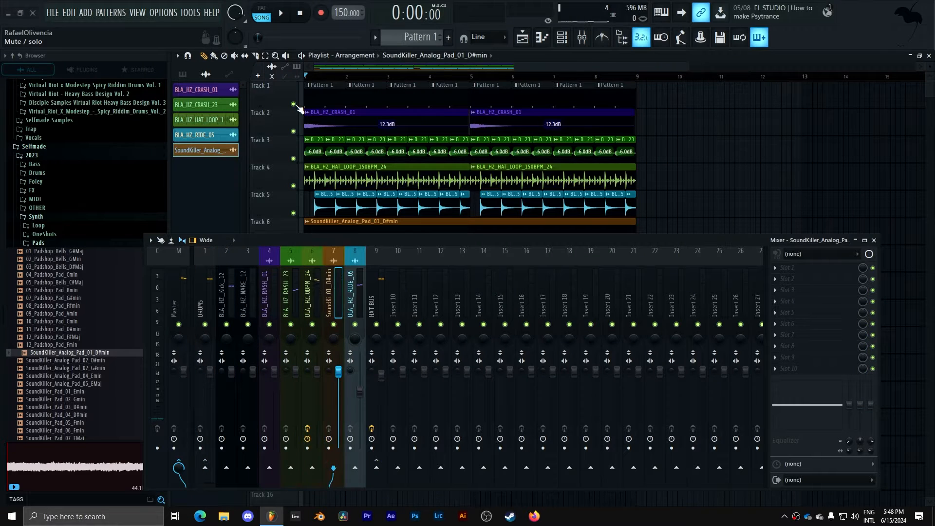
# Move the SoundKiller pad's mixer track to insert 10 and load Fruity parametric EQ 2 into its first effect slot.
pyautogui.hotkey('alt', 'Right')
pyautogui.hotkey('alt', 'Right')
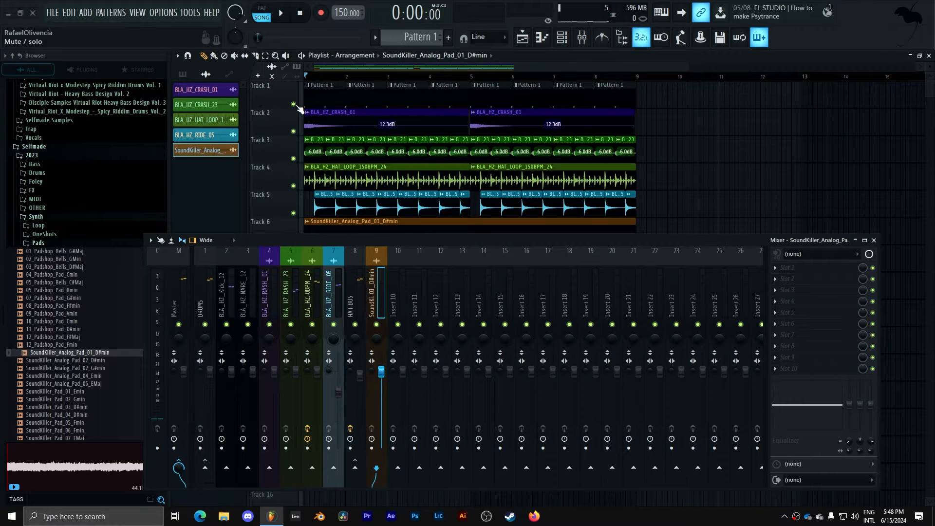
pyautogui.click(799, 269)
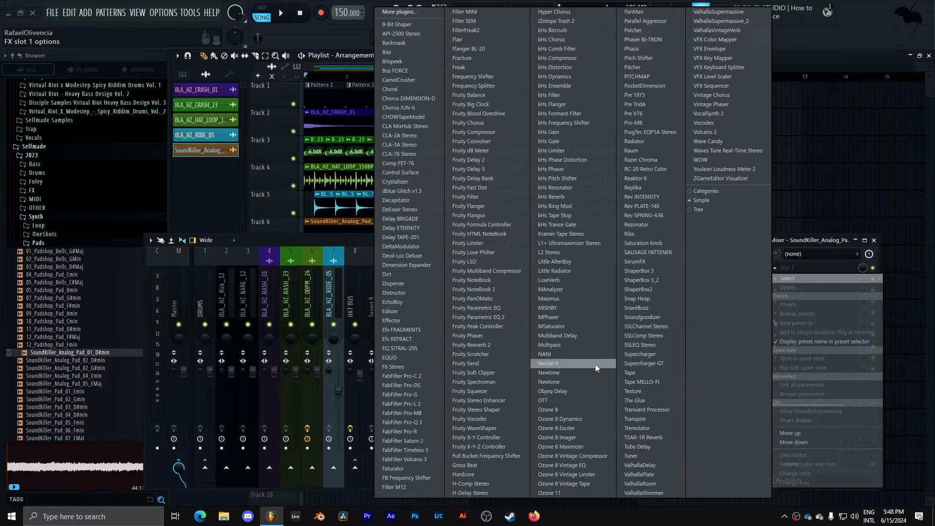
pyautogui.click(497, 317)
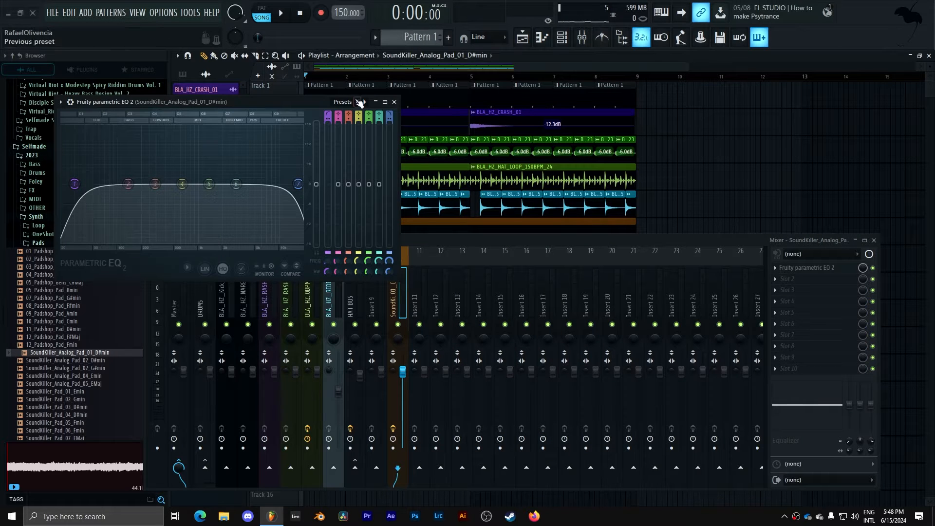
# Reset the EQ to its Default preset, make band 1 a high pass and raise its cutoff between bands 2 and 3 while auditioning.
pyautogui.click(359, 102)
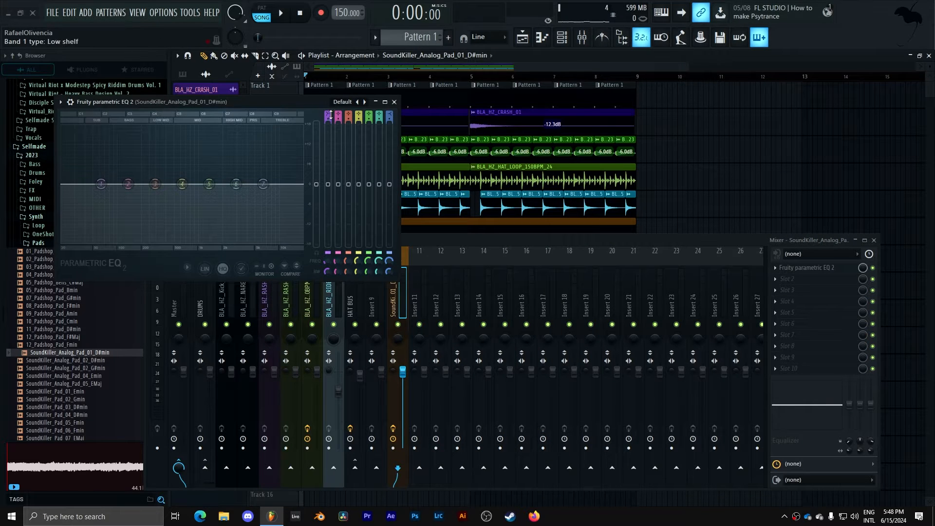
pyautogui.scroll(2, 331, 115)
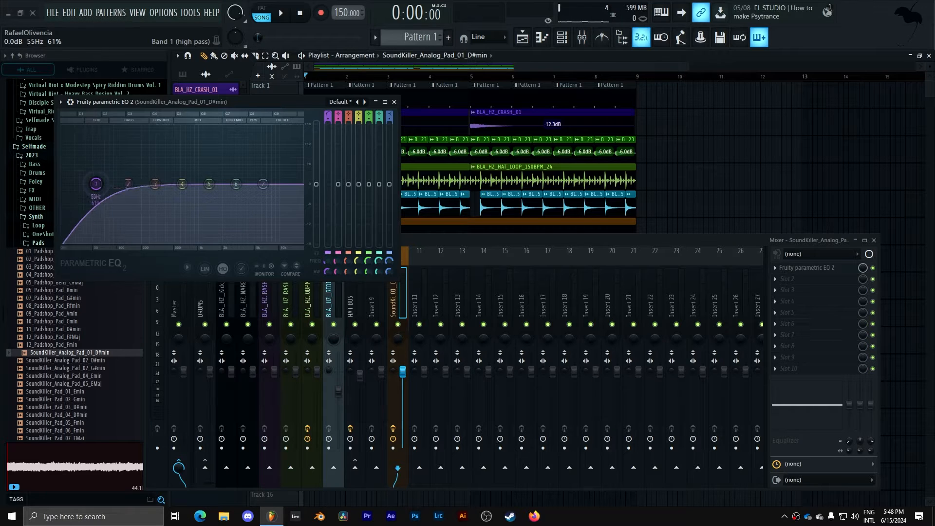
pyautogui.press('space')
pyautogui.moveTo(110, 183); pyautogui.dragTo(142, 188)
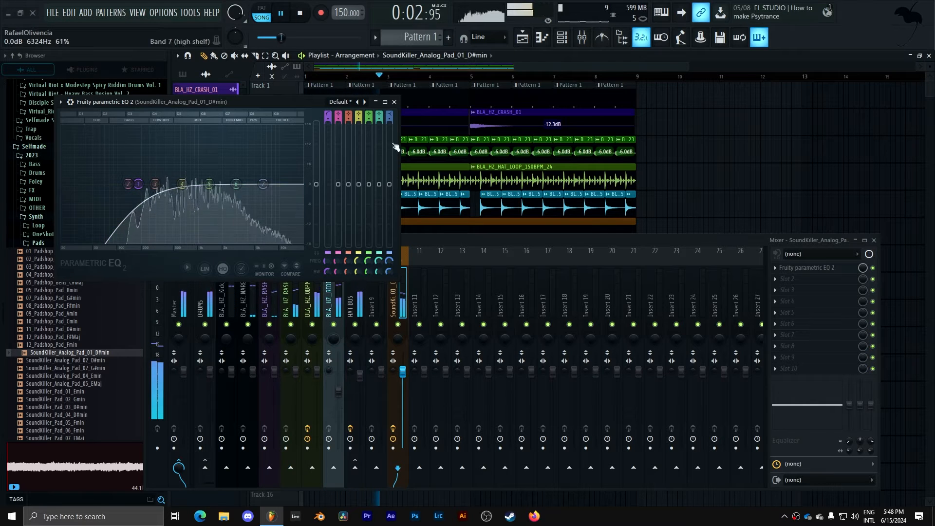
pyautogui.press('space')
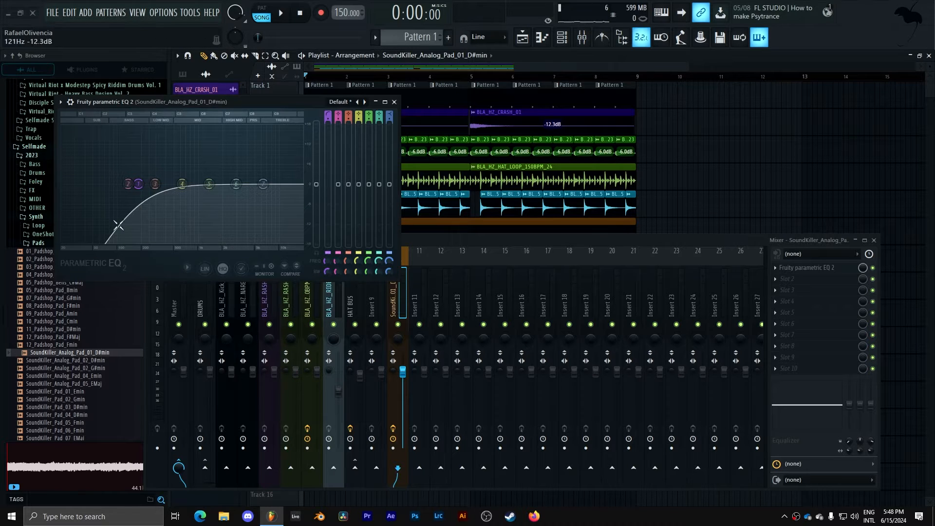
pyautogui.press('space')
pyautogui.click(394, 102)
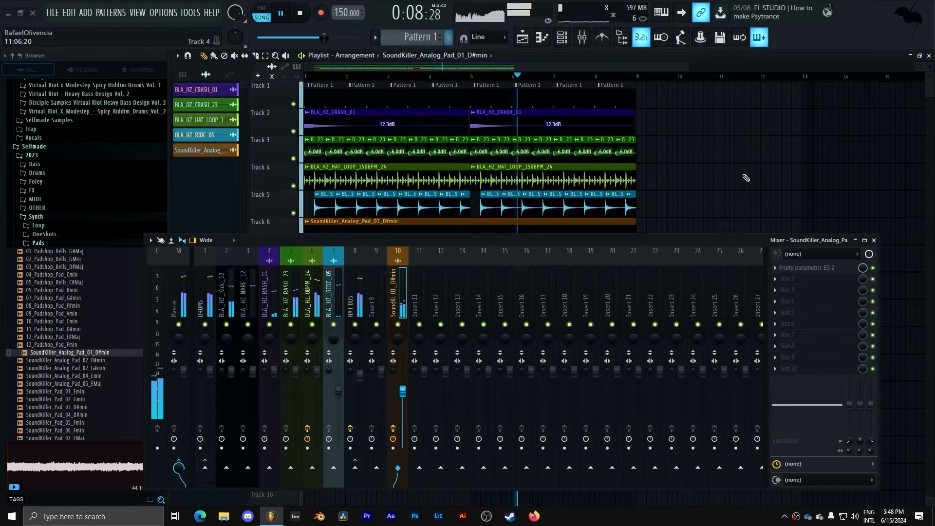
# Close the mixer and create a new pattern with its default name.
pyautogui.click(874, 241)
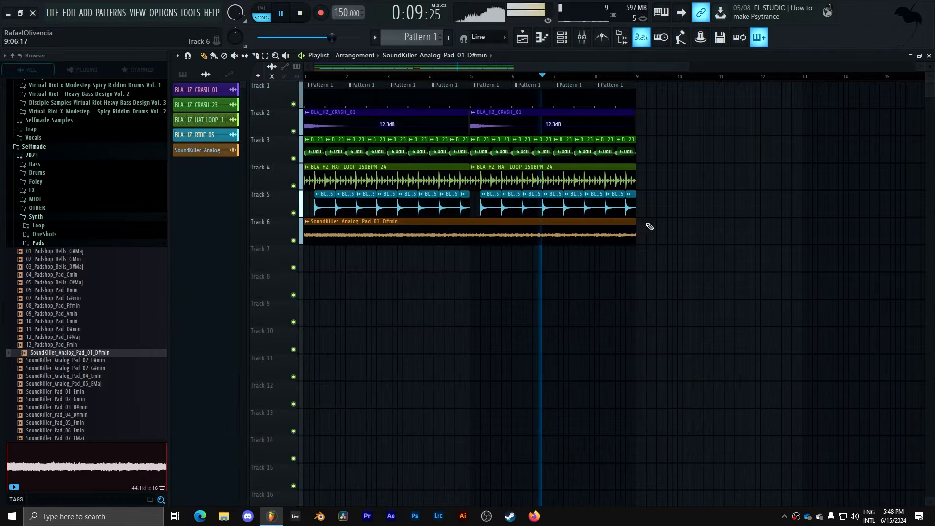
pyautogui.click(448, 38)
pyautogui.press('Return')
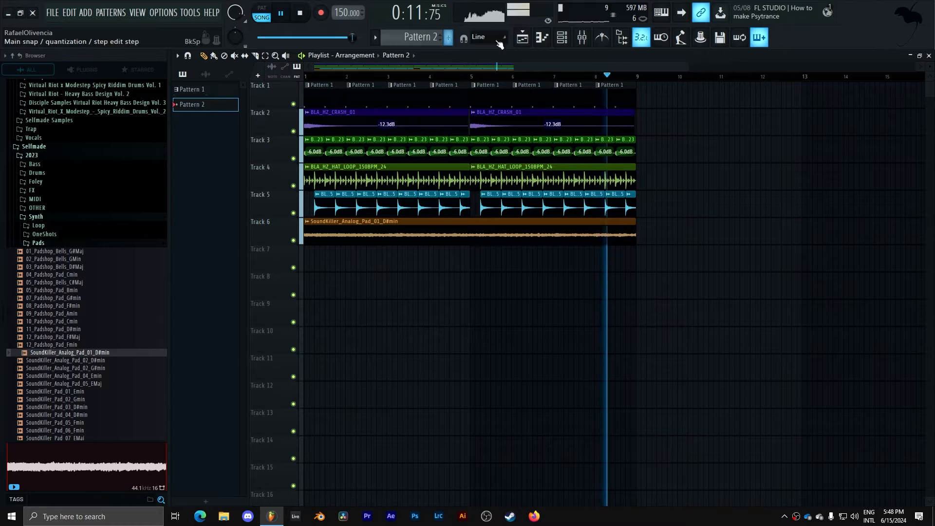
# Show the Unsorted channels, add a Serum instrument channel and audition it on D#4 along with the song.
pyautogui.click(562, 38)
pyautogui.click(260, 66)
pyautogui.click(271, 92)
pyautogui.press('space')
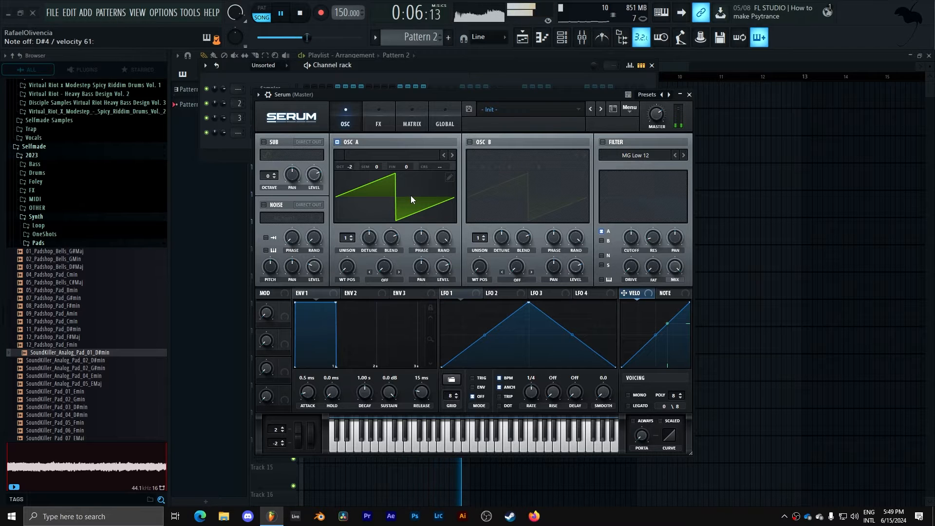
pyautogui.click(690, 94)
pyautogui.press('space')
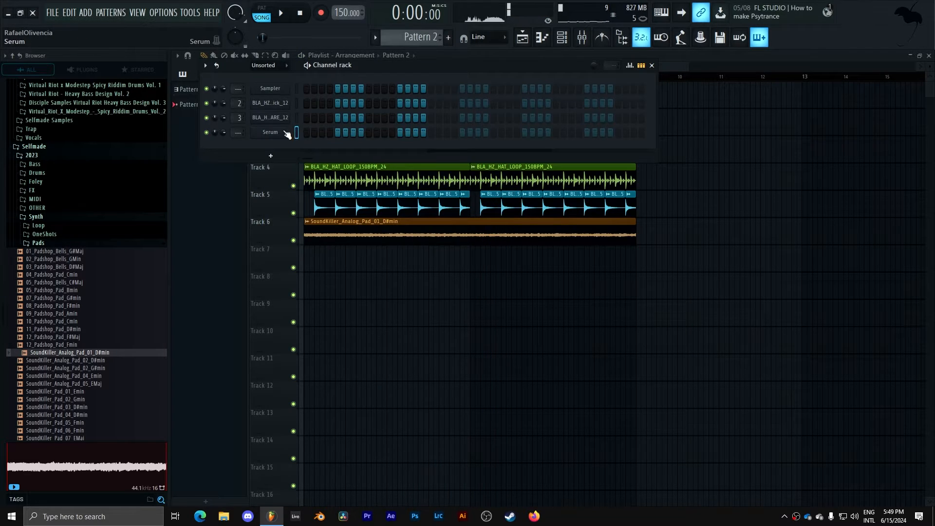
# Write a two-step D#4 note at the start of Serum's piano roll and place Pattern 2 on Track 7 at bar 1.
pyautogui.click(304, 131)
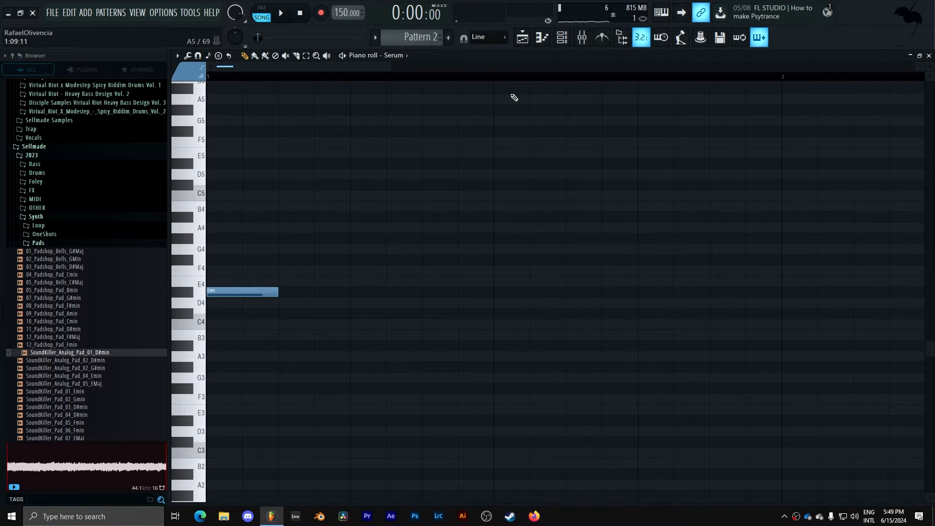
pyautogui.click(522, 38)
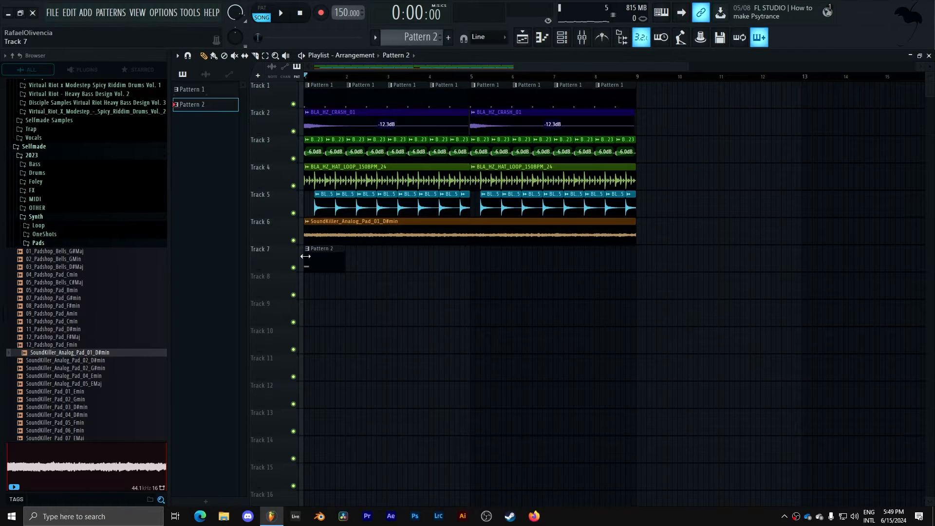
# Extend the first D#4 note to four steps and follow it with two one-step and one two-step D#4 notes.
pyautogui.doubleClick(324, 259)
pyautogui.press('space')
pyautogui.moveTo(279, 292)
pyautogui.mouseDown()
pyautogui.moveTo(390, 298)
pyautogui.moveTo(355, 292)
pyautogui.mouseUp()
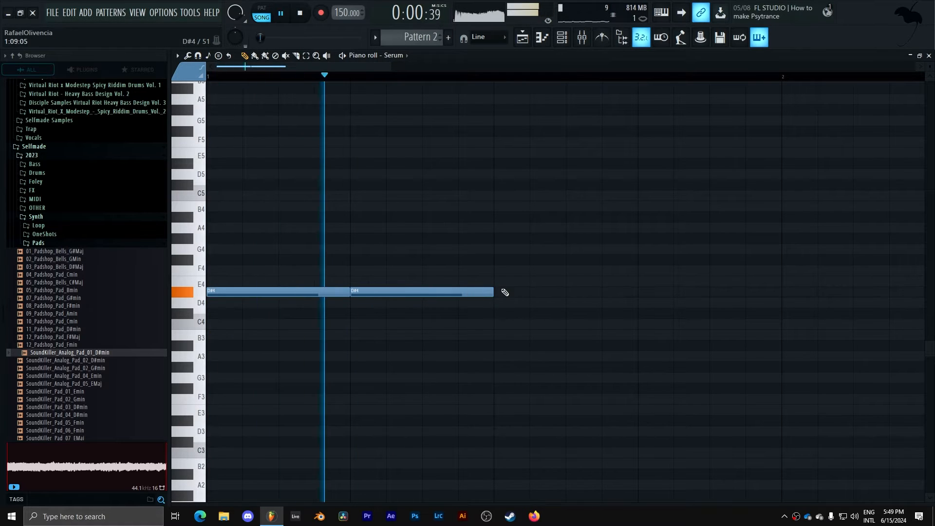
pyautogui.moveTo(493, 292); pyautogui.dragTo(386, 292)
pyautogui.click(404, 293)
pyautogui.click(465, 292)
pyautogui.moveTo(464, 292); pyautogui.dragTo(494, 292)
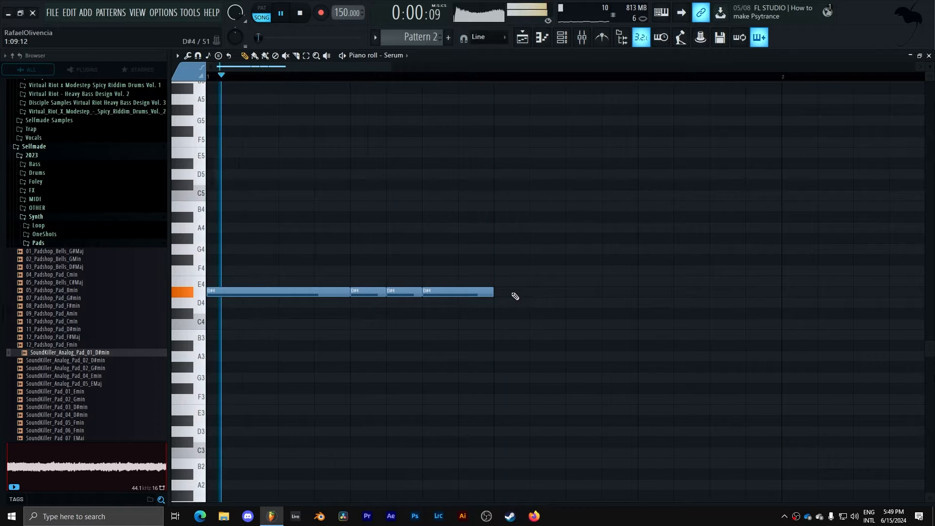
# Replay the riff and add a four-step D#4 note right after the last one.
pyautogui.press('space')
pyautogui.press('space')
pyautogui.click(514, 292)
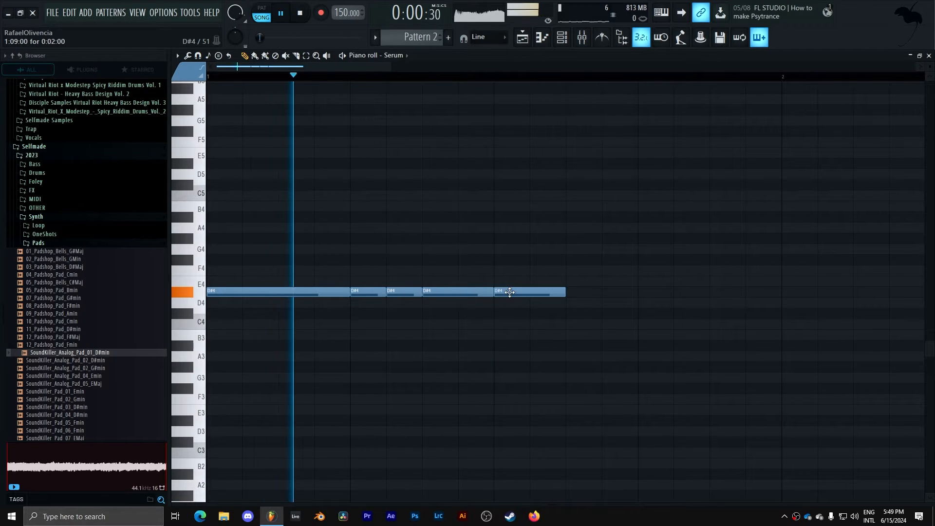
pyautogui.moveTo(562, 295); pyautogui.dragTo(638, 292)
# Duplicate the last four D#4 notes directly after the riff and stop playback.
pyautogui.hotkey('ctrl', 'space')
pyautogui.moveTo(653, 247); pyautogui.dragTo(372, 320)
pyautogui.hotkey('ctrl', 'b')
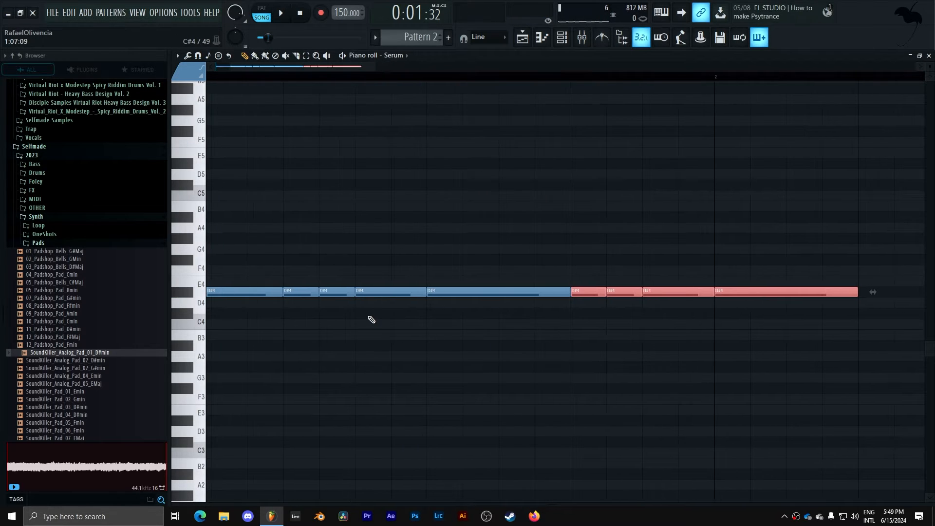
pyautogui.press('space')
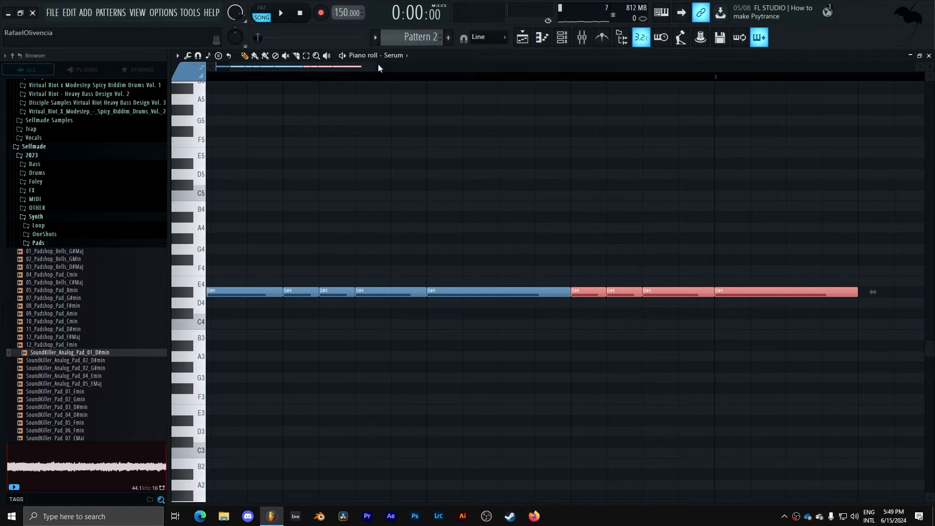
# Play the riff and duplicate all D#4 notes except the first one directly after its end.
pyautogui.moveTo(361, 66); pyautogui.dragTo(469, 68)
pyautogui.click(243, 325)
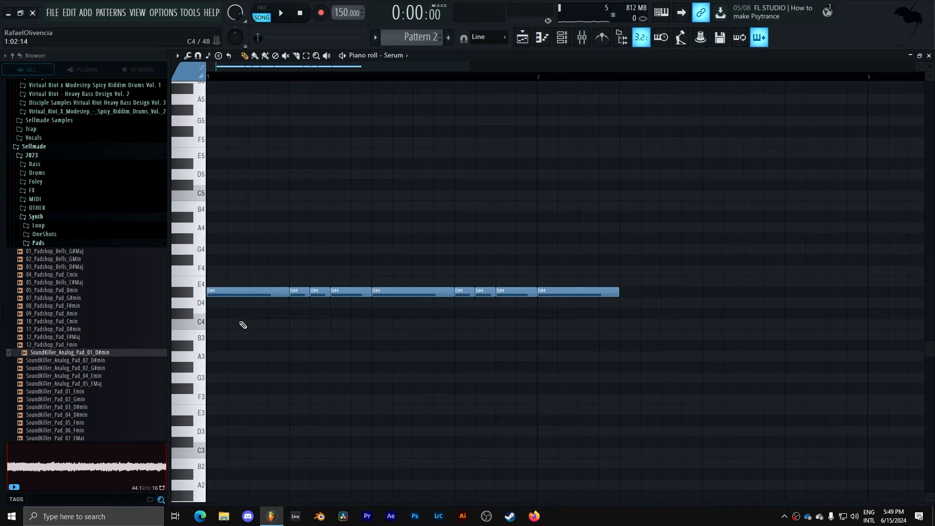
pyautogui.click(246, 294)
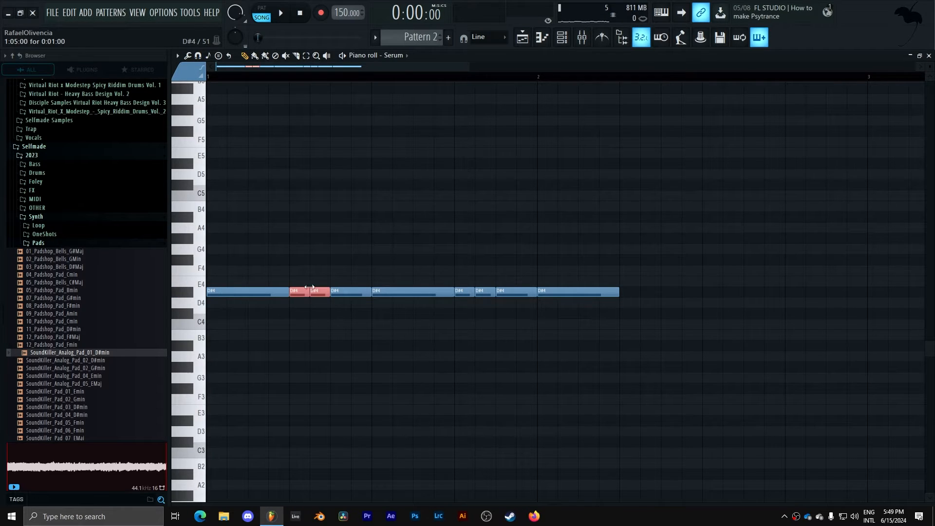
pyautogui.moveTo(357, 269); pyautogui.dragTo(361, 279)
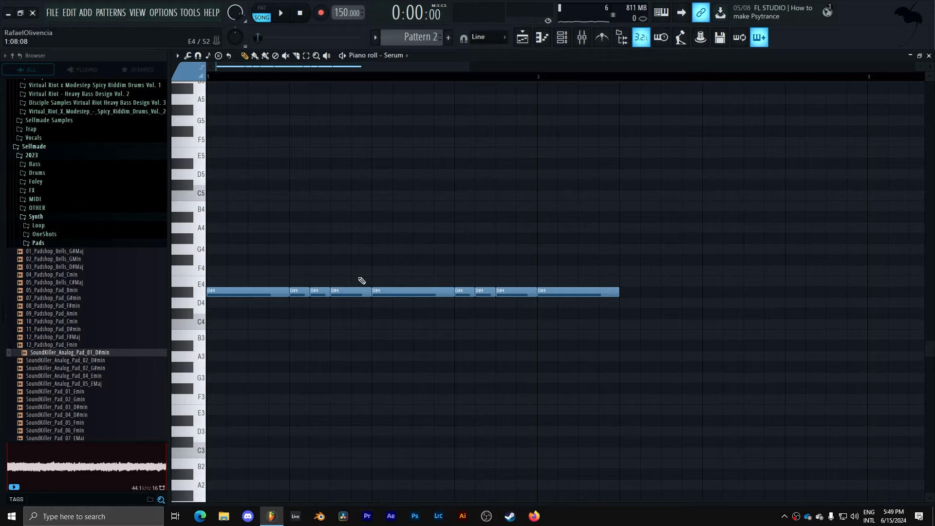
pyautogui.press('space')
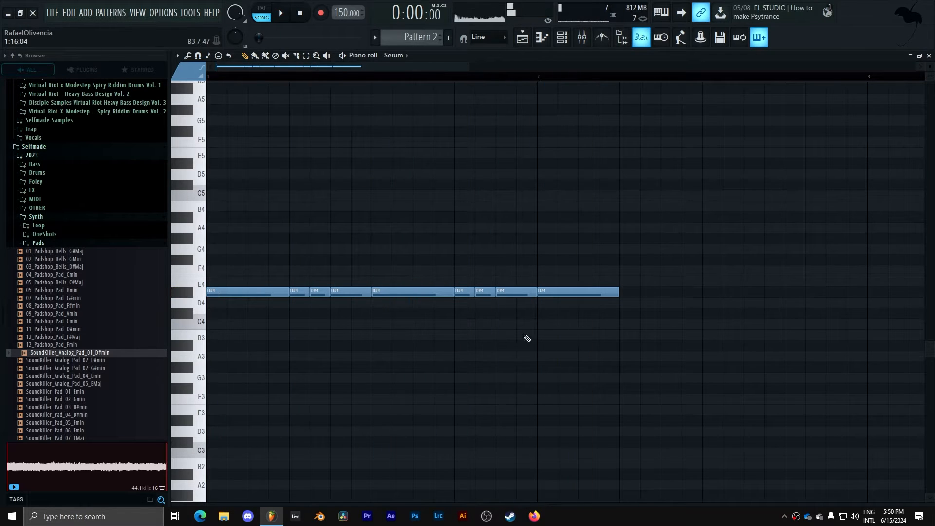
pyautogui.moveTo(686, 234); pyautogui.dragTo(307, 307)
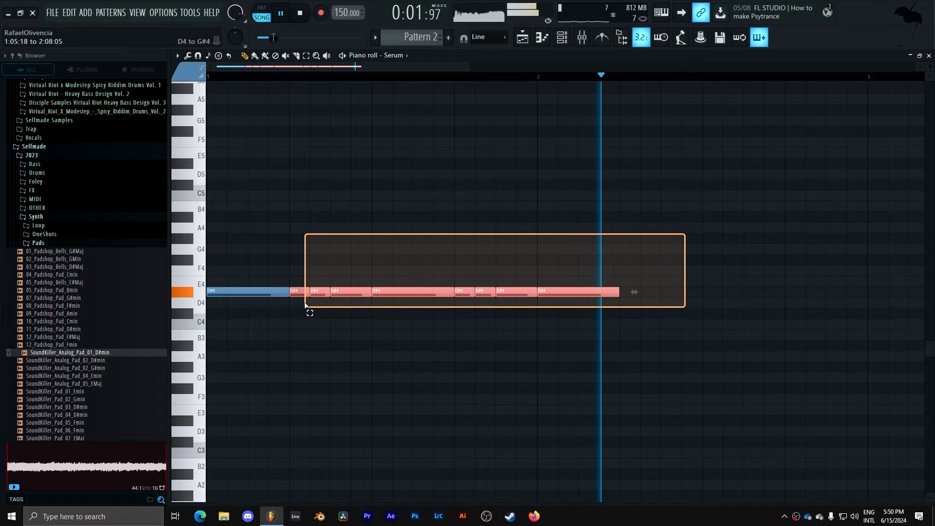
pyautogui.hotkey('ctrl', 'b')
pyautogui.hotkey('ctrl', 'd')
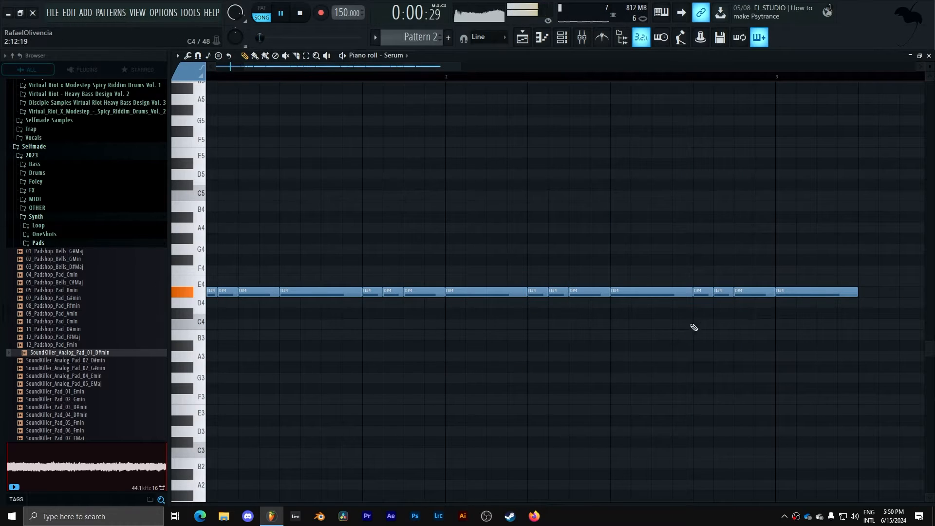
# Stop playback and replace the D#4 notes from bar 2, step 13 onward with a single four-step F4 note.
pyautogui.rightClick(704, 291)
pyautogui.press('space')
pyautogui.click(708, 281)
pyautogui.moveTo(747, 281); pyautogui.dragTo(748, 265)
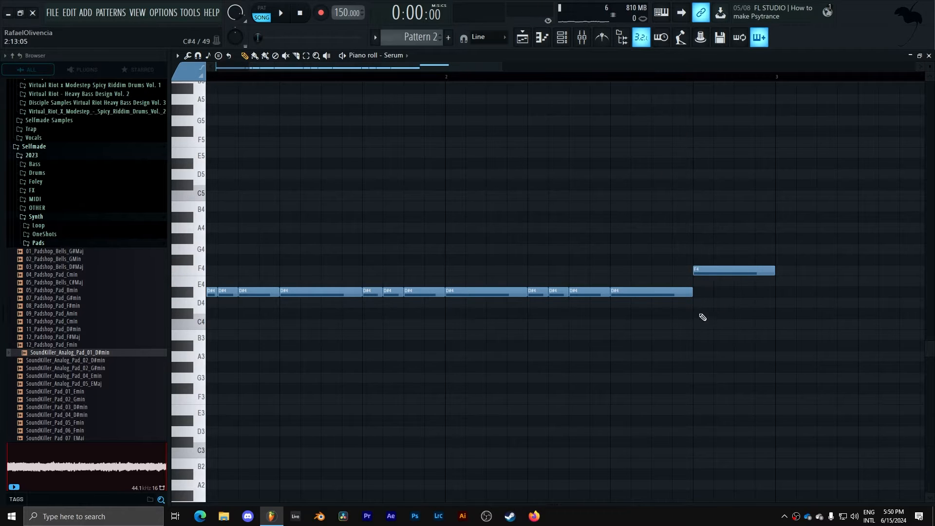
pyautogui.hscroll(-3, 424, 81)
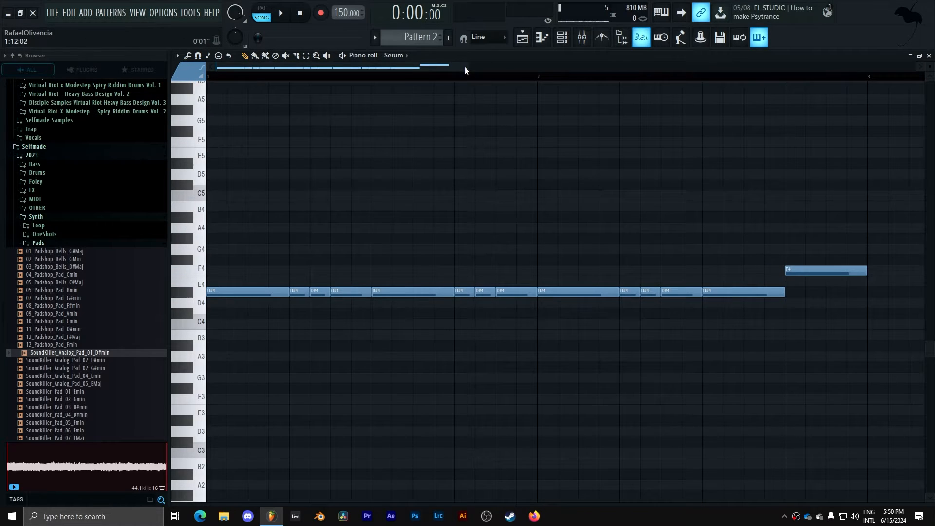
# Cut the whole riff out of Serum's piano roll and paste it into the Sampler channel's piano roll.
pyautogui.moveTo(465, 66); pyautogui.dragTo(507, 66)
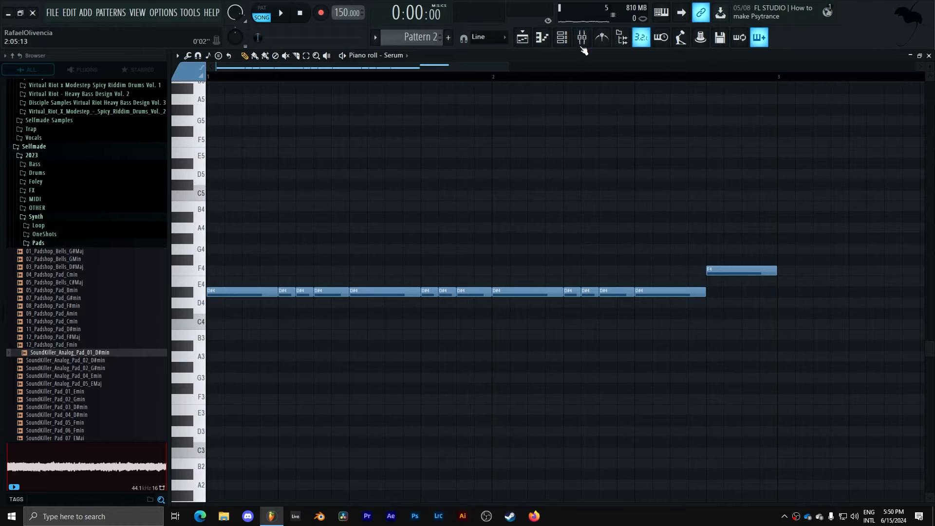
pyautogui.click(563, 38)
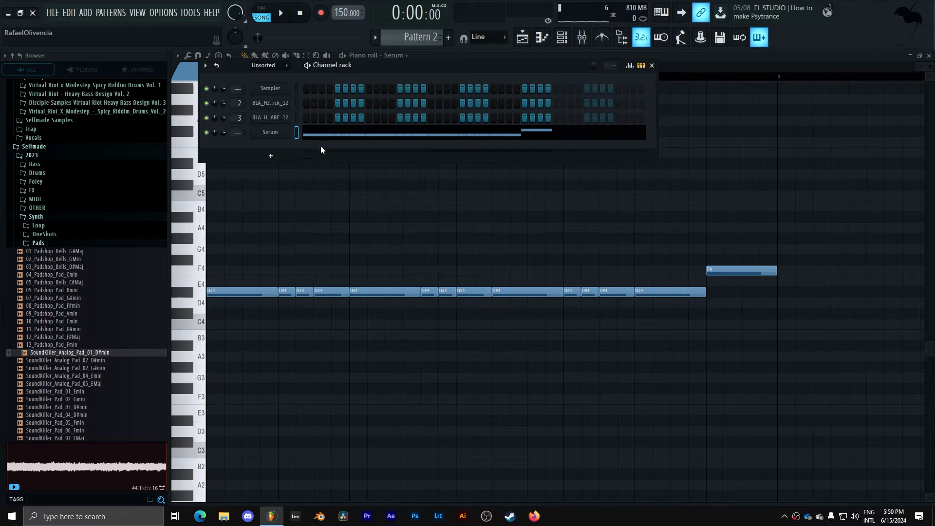
pyautogui.click(343, 134)
pyautogui.click(344, 134)
pyautogui.hotkey('ctrl', 'x')
pyautogui.click(562, 38)
pyautogui.rightClick(288, 89)
pyautogui.click(308, 90)
pyautogui.hotkey('ctrl', 'v')
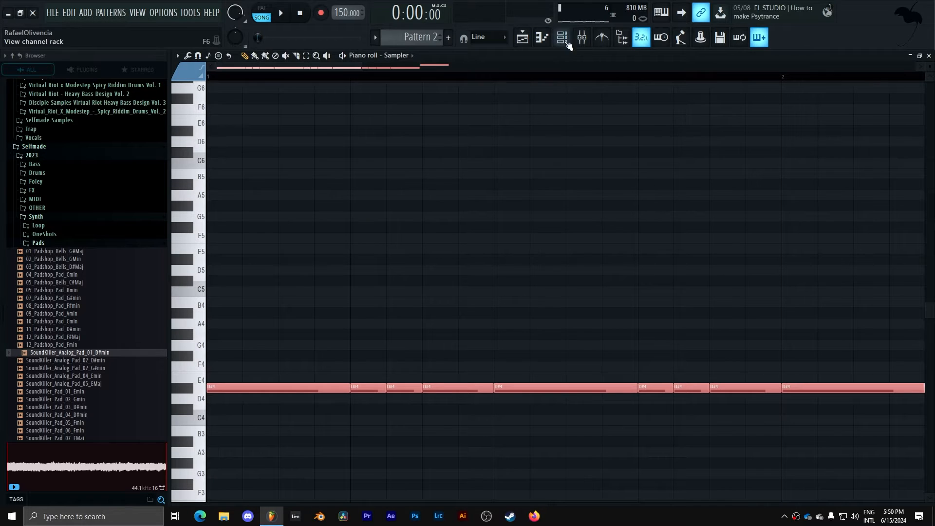
# In Serum's piano roll, write two-step D#4 notes at 1:07 and 1:15 and four-step D#4 notes at 1:09 and 2:01 during playback.
pyautogui.click(562, 39)
pyautogui.rightClick(288, 130)
pyautogui.click(312, 129)
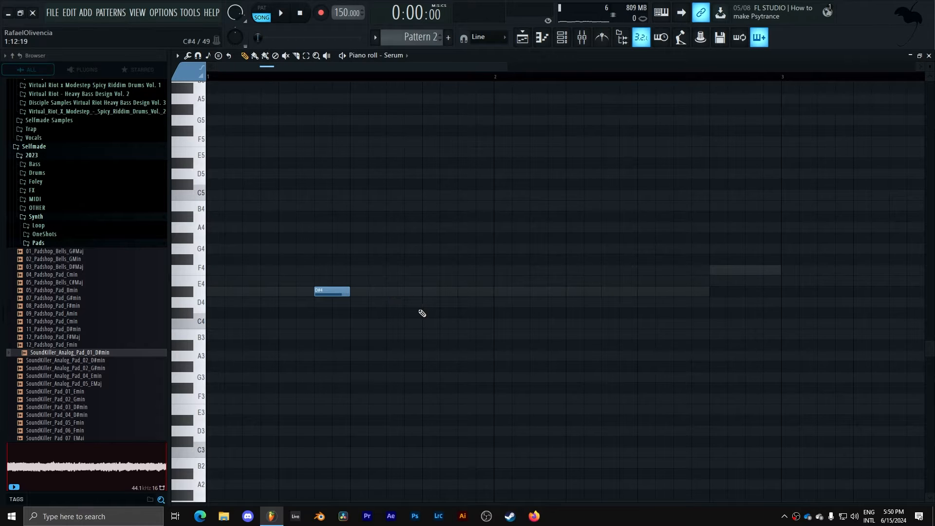
pyautogui.press('space')
pyautogui.click(458, 294)
pyautogui.press('space')
pyautogui.press('space')
pyautogui.press('space')
pyautogui.press('space')
pyautogui.moveTo(387, 294); pyautogui.dragTo(422, 294)
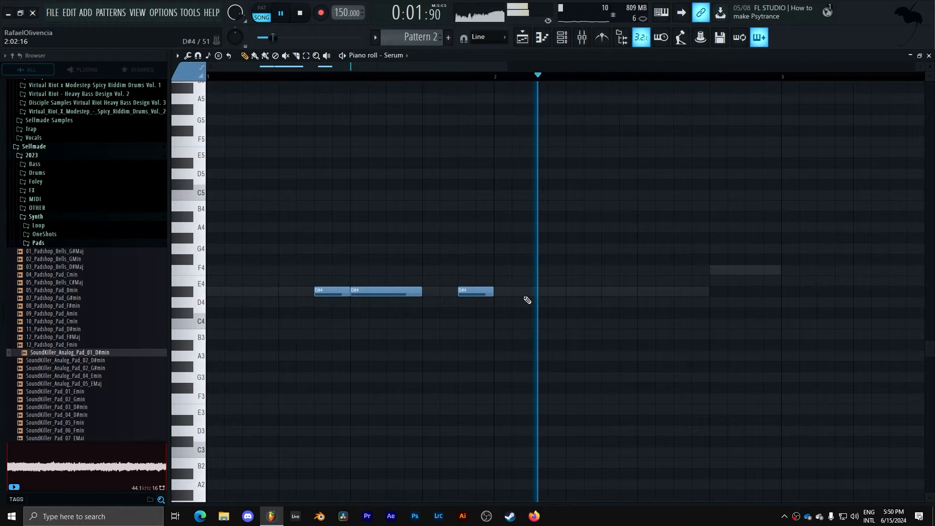
pyautogui.click(495, 292)
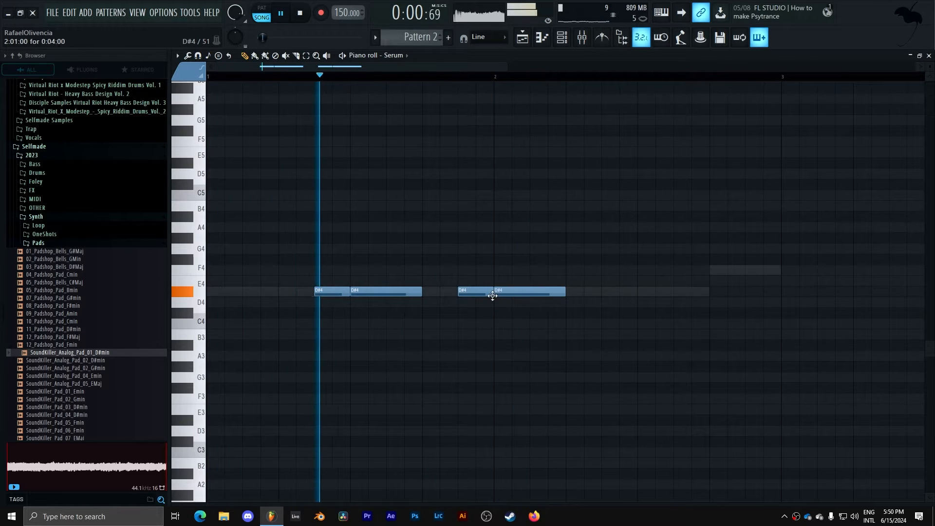
# Continue Serum's D#4 pattern from bar 2, step 7 up to the start of the ghosted F4 note, and stop playback.
pyautogui.click(602, 292)
pyautogui.moveTo(673, 294); pyautogui.dragTo(710, 292)
pyautogui.click(644, 292)
pyautogui.rightClick(694, 292)
pyautogui.press('space')
# Open Serum, set OSC A's unison to 16 voices and adjust its detune.
pyautogui.click(563, 38)
pyautogui.click(271, 132)
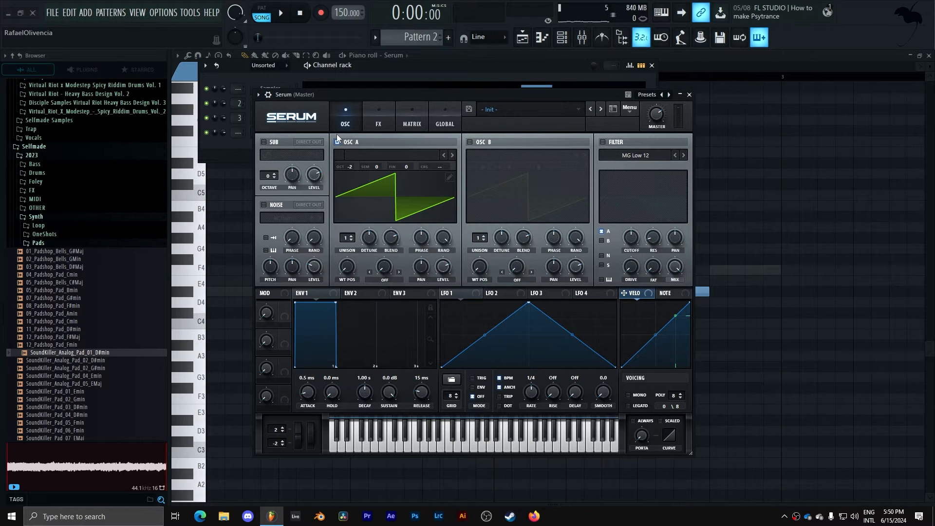
pyautogui.moveTo(356, 239); pyautogui.dragTo(441, 246)
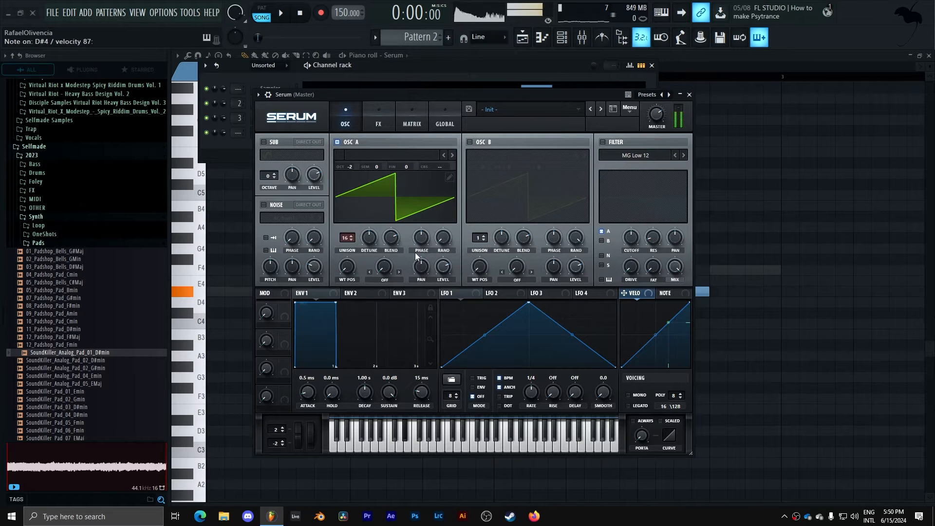
pyautogui.click(449, 115)
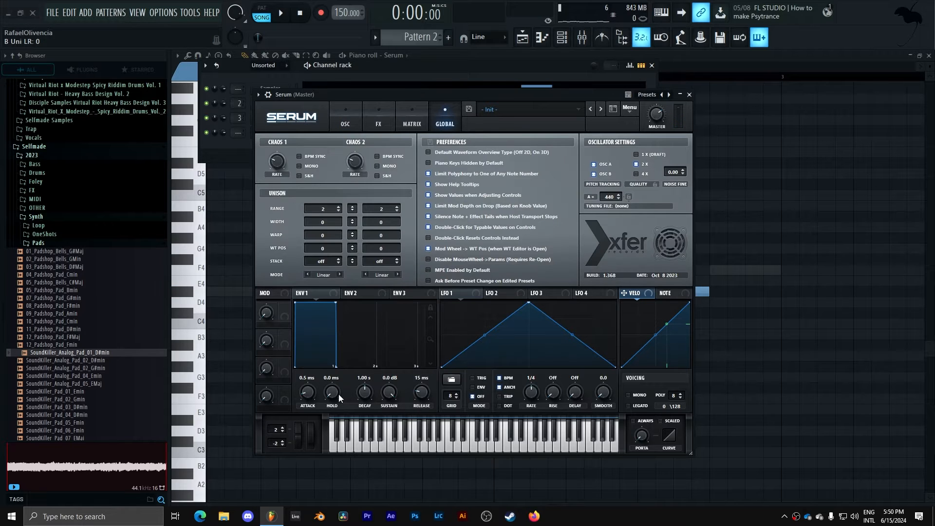
pyautogui.click(346, 119)
pyautogui.moveTo(370, 239); pyautogui.dragTo(378, 194)
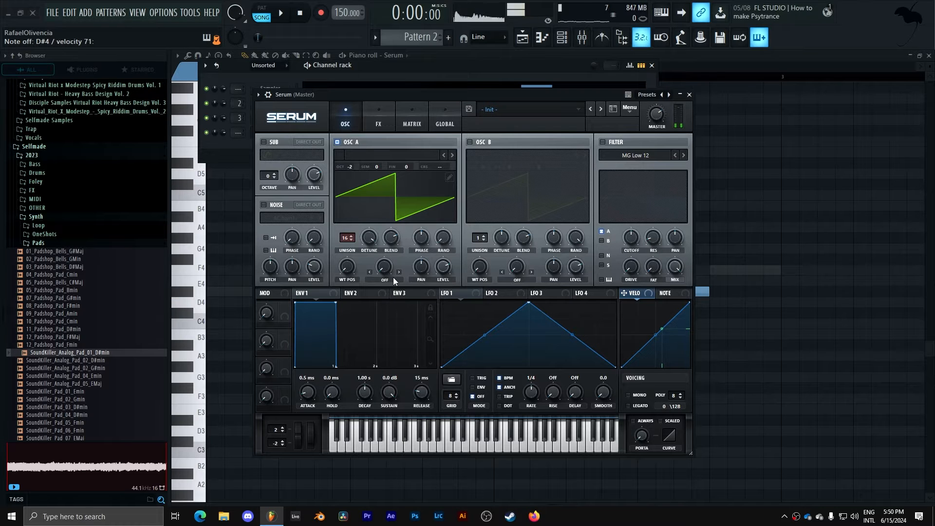
# Try BLA - FM Square 01 from BLA Virtual Wavetables in OSC A, sweep its wavetable position, and switch to BLA - FM Square 02.
pyautogui.click(381, 153)
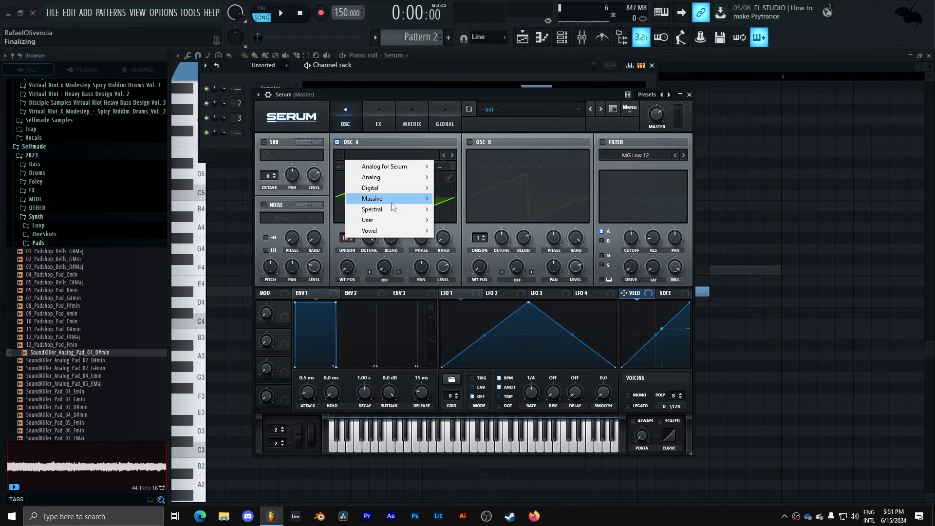
pyautogui.moveTo(388, 220)
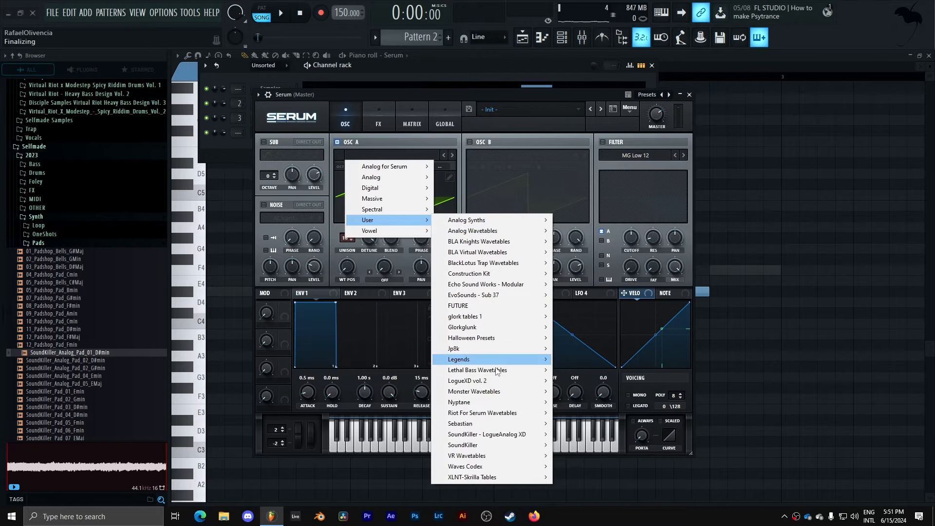
pyautogui.moveTo(500, 460)
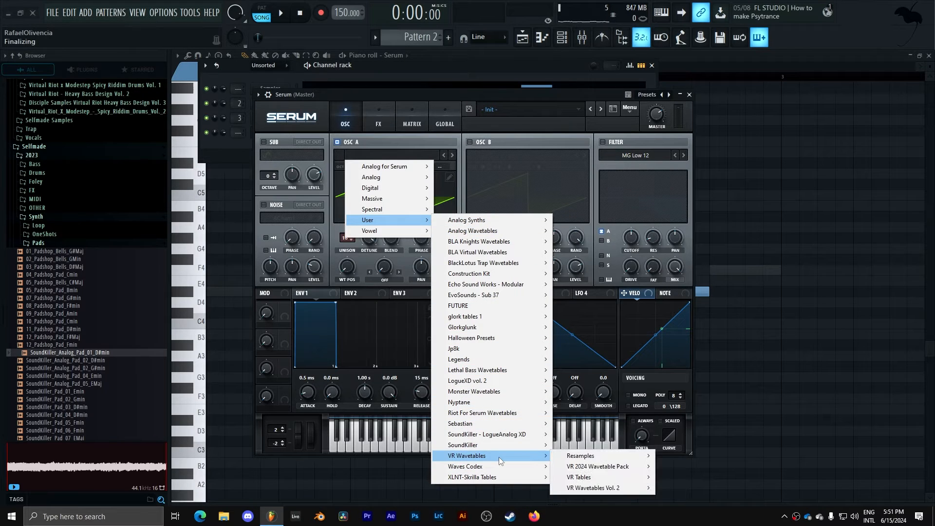
pyautogui.moveTo(491, 373)
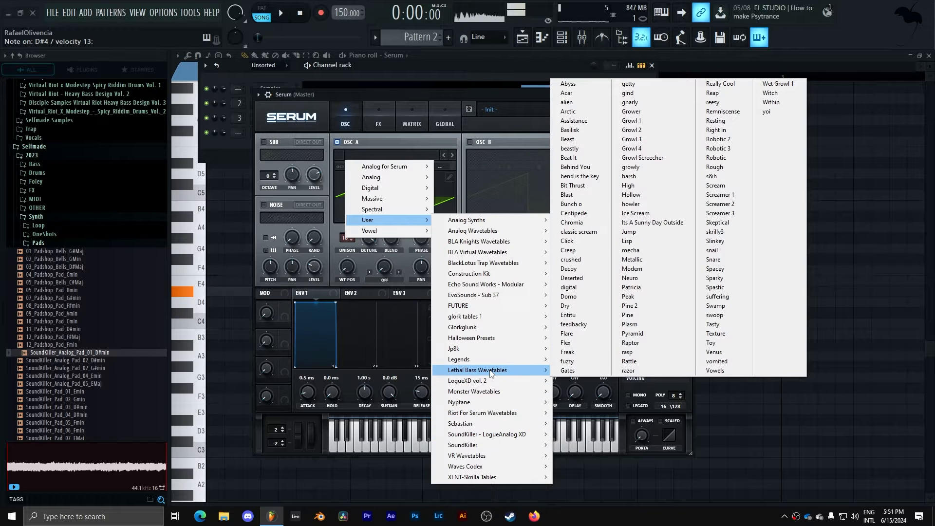
pyautogui.moveTo(489, 225)
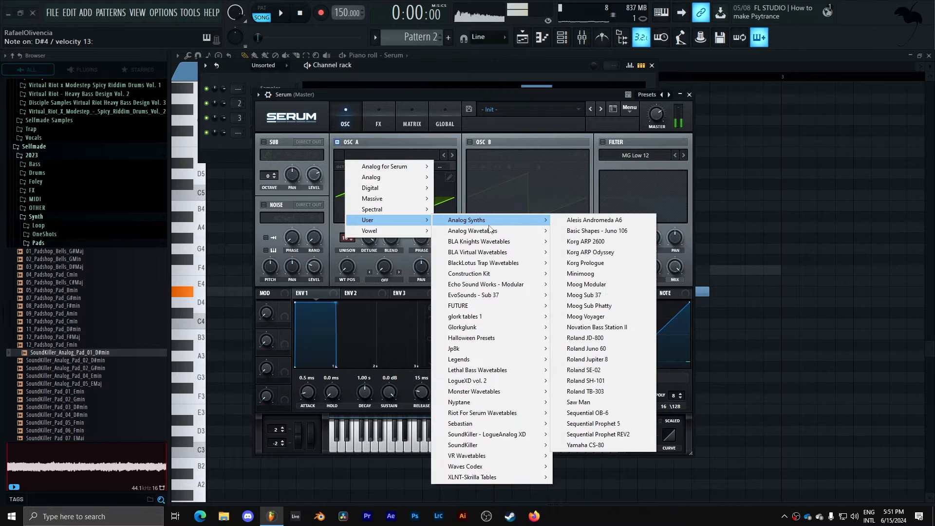
pyautogui.moveTo(493, 254)
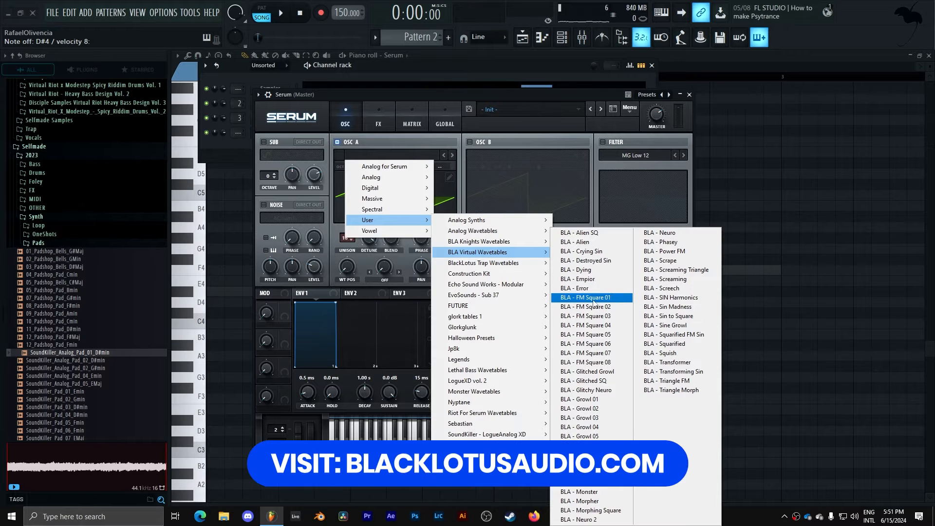
pyautogui.click(610, 298)
pyautogui.moveTo(350, 269); pyautogui.dragTo(379, 324)
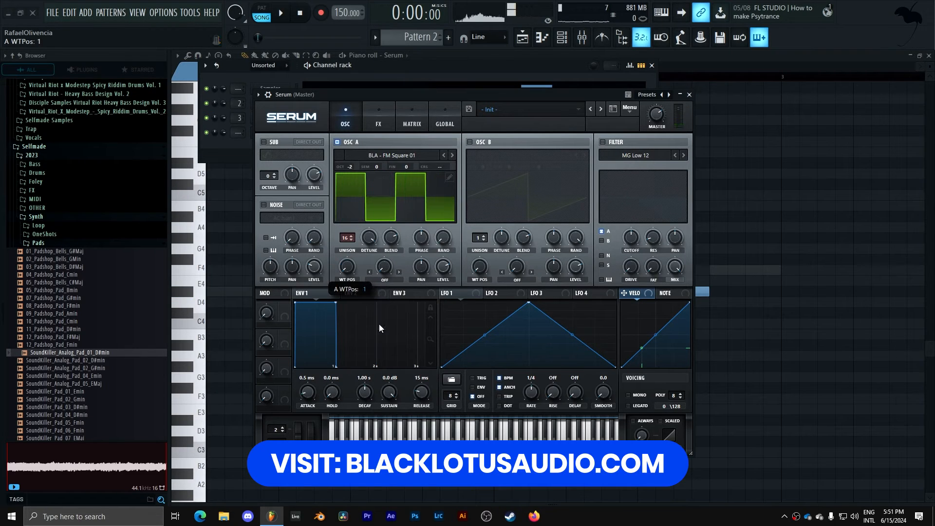
pyautogui.click(453, 155)
pyautogui.moveTo(361, 205); pyautogui.dragTo(449, 323)
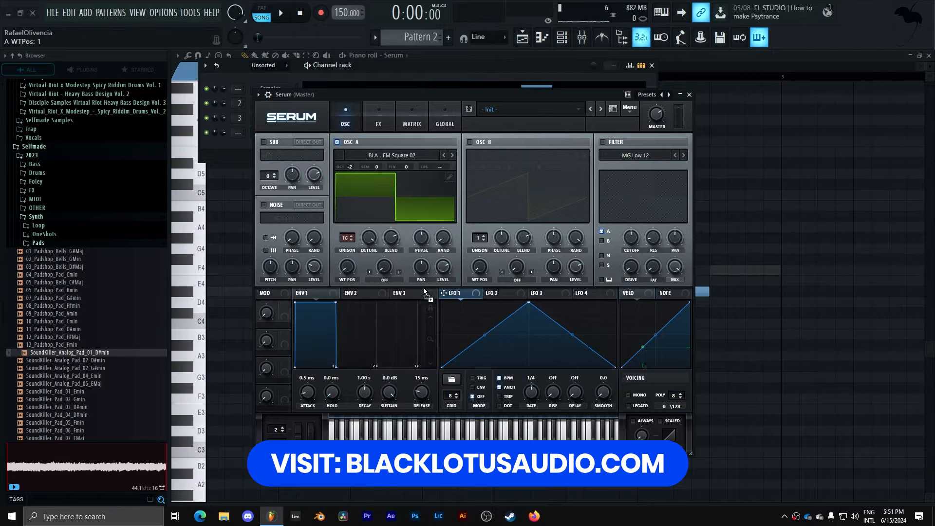
# Modulate OSC A's WT Pos with a Trig-mode LFO 1 peaking about a fifth into its cycle, and play the result.
pyautogui.moveTo(422, 288); pyautogui.dragTo(347, 266)
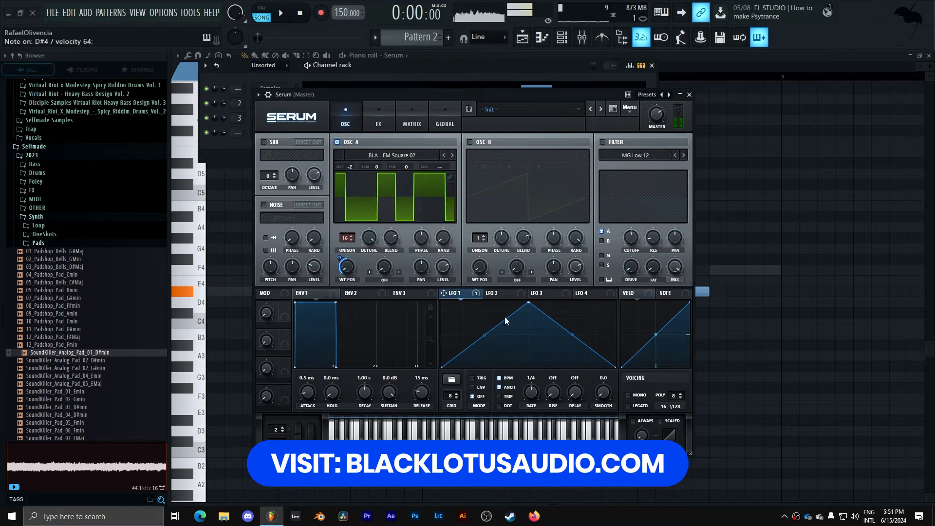
pyautogui.moveTo(504, 301); pyautogui.dragTo(461, 302)
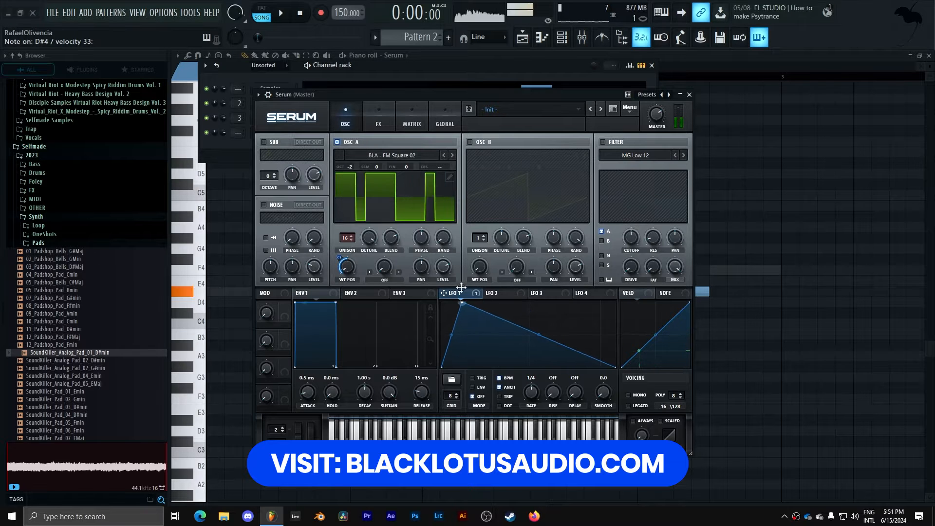
pyautogui.click(475, 379)
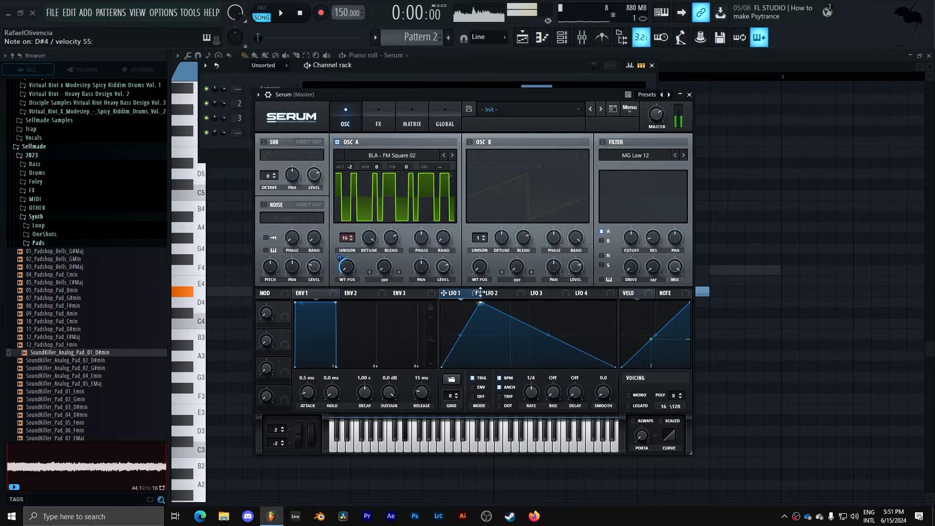
pyautogui.moveTo(460, 304); pyautogui.dragTo(477, 302)
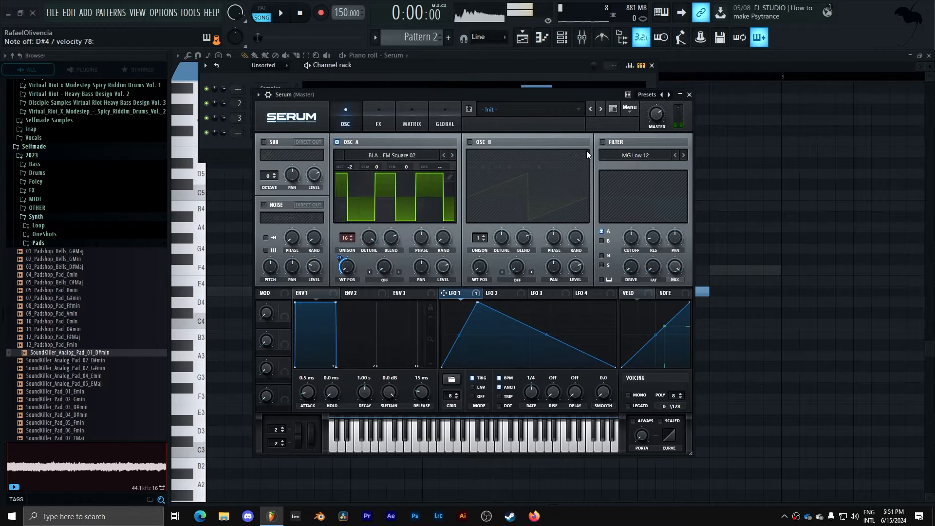
pyautogui.press('space')
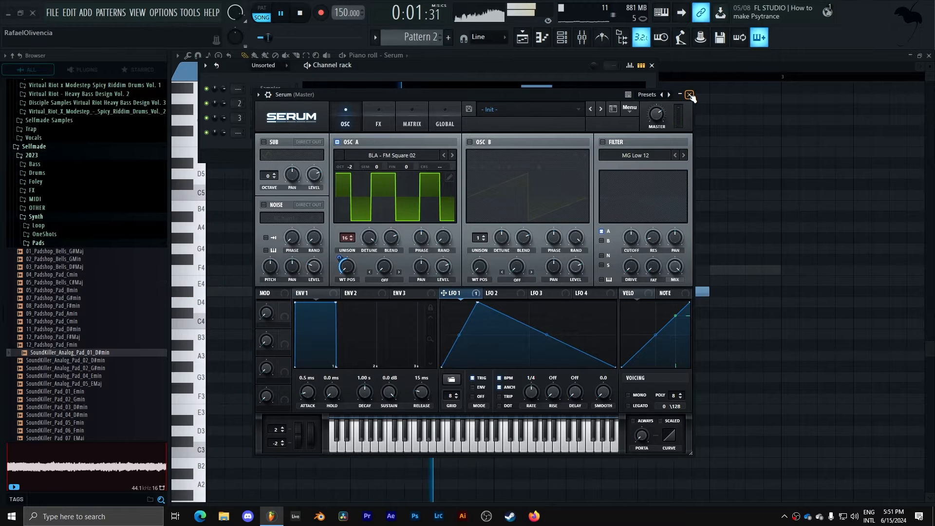
pyautogui.press('space')
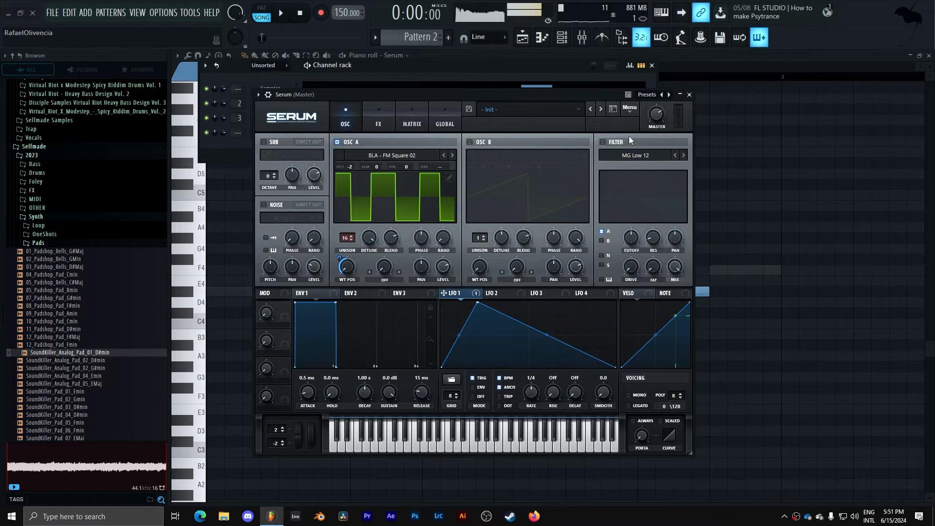
# Enable Serum's filter with the HN 12 type and modulate its cutoff and Freq with LFO 1.
pyautogui.click(603, 142)
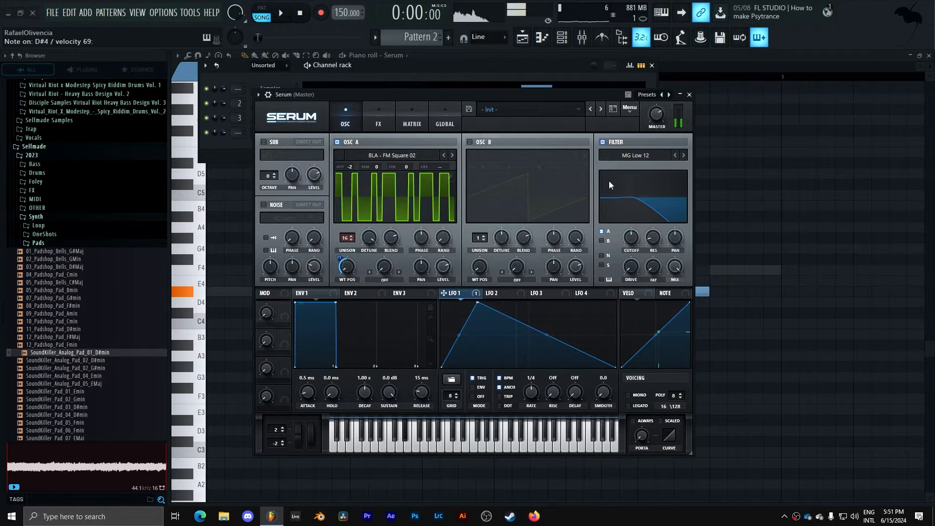
pyautogui.click(617, 154)
pyautogui.moveTo(634, 177)
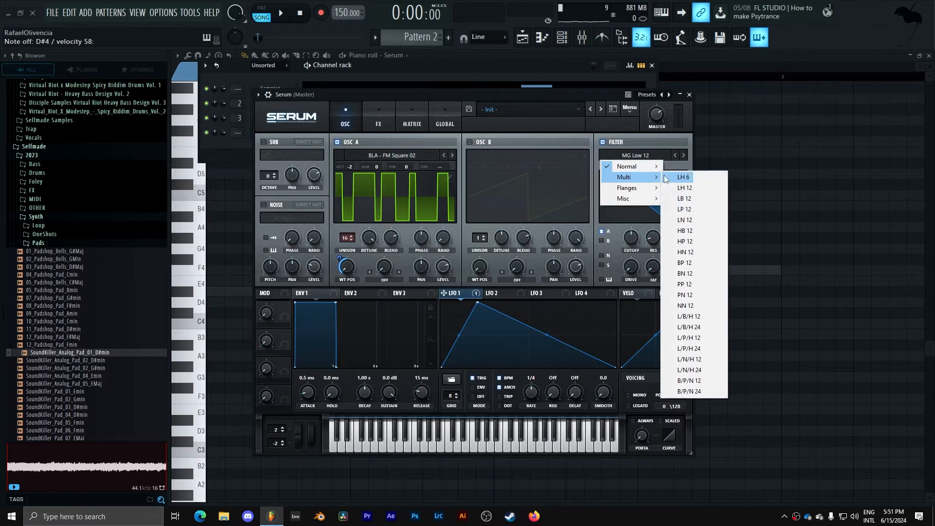
pyautogui.click(695, 251)
pyautogui.moveTo(628, 261); pyautogui.dragTo(668, 209)
pyautogui.moveTo(443, 293); pyautogui.dragTo(652, 267)
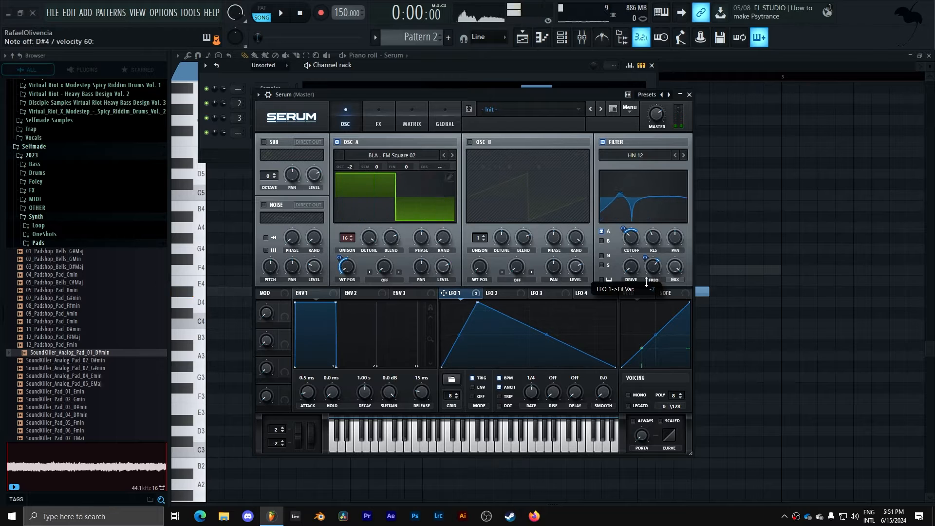
# Modulate OSC A's level with a Trig-mode LFO 2 peaking about an eighth into its cycle and falling to zero before the end.
pyautogui.moveTo(654, 278)
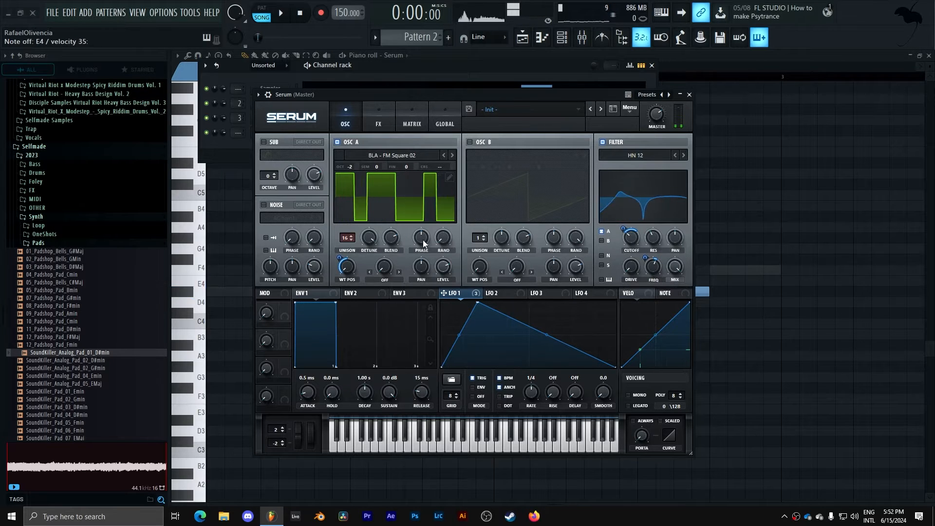
pyautogui.click(505, 294)
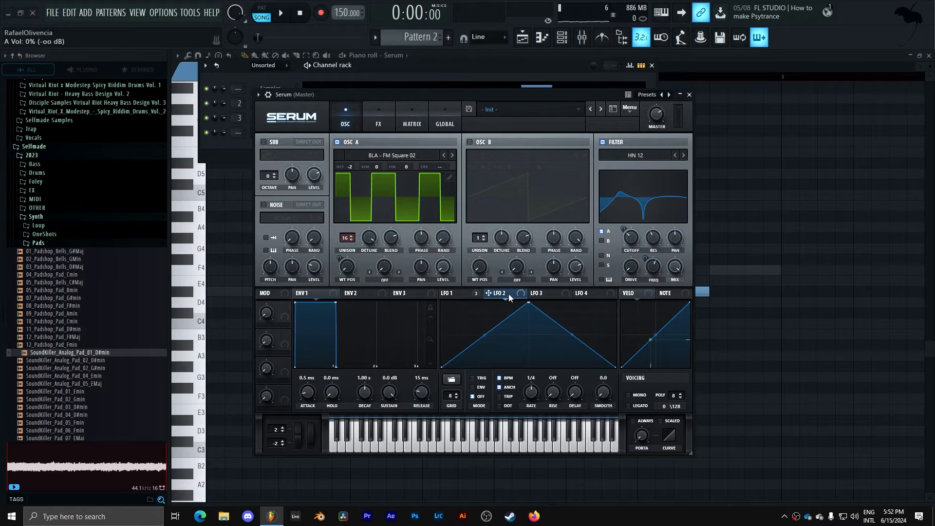
pyautogui.moveTo(463, 280); pyautogui.dragTo(462, 280)
pyautogui.doubleClick(607, 347)
pyautogui.moveTo(607, 347); pyautogui.dragTo(592, 384)
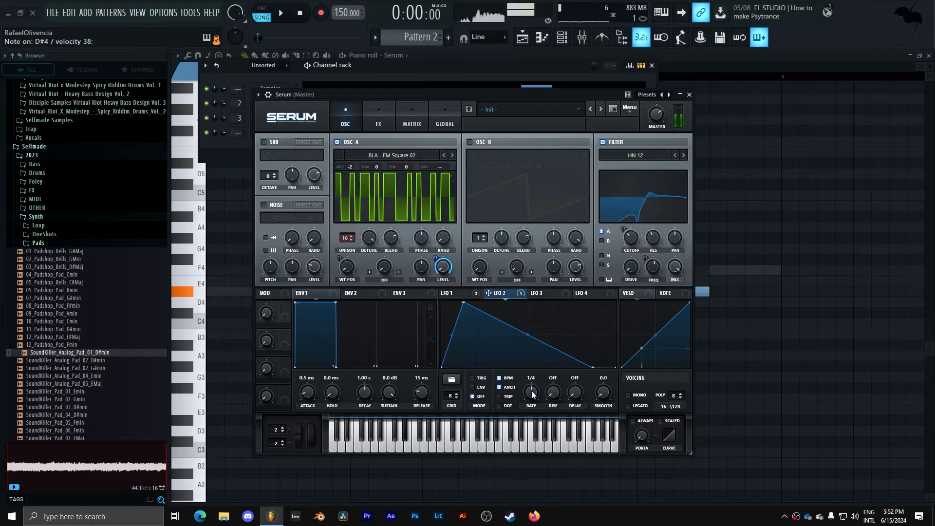
pyautogui.click(472, 378)
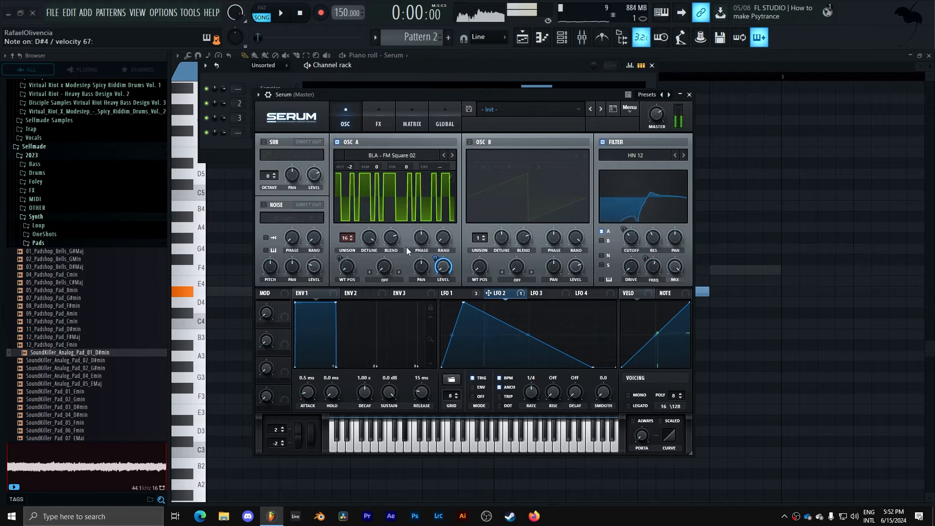
# Enable the sub oscillator at octave -2 and modulate its level with a Trig-mode LFO 3 peaking about 40% into its cycle.
pyautogui.click(264, 142)
pyautogui.moveTo(270, 176); pyautogui.dragTo(273, 183)
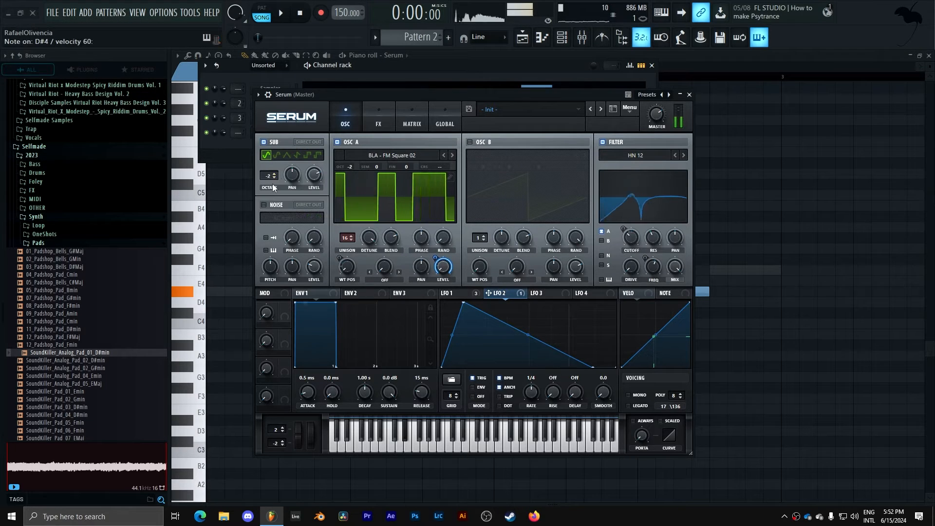
pyautogui.click(537, 294)
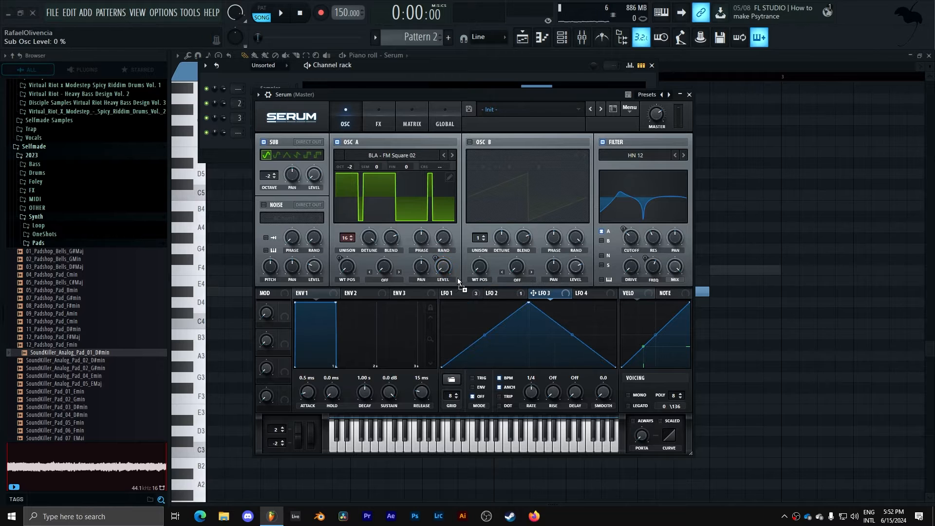
pyautogui.moveTo(313, 185); pyautogui.dragTo(313, 181)
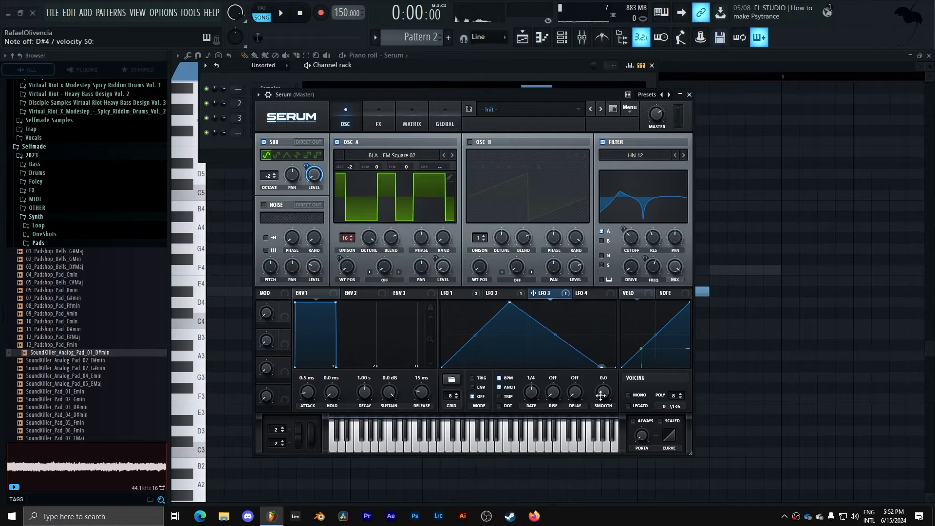
pyautogui.click(481, 379)
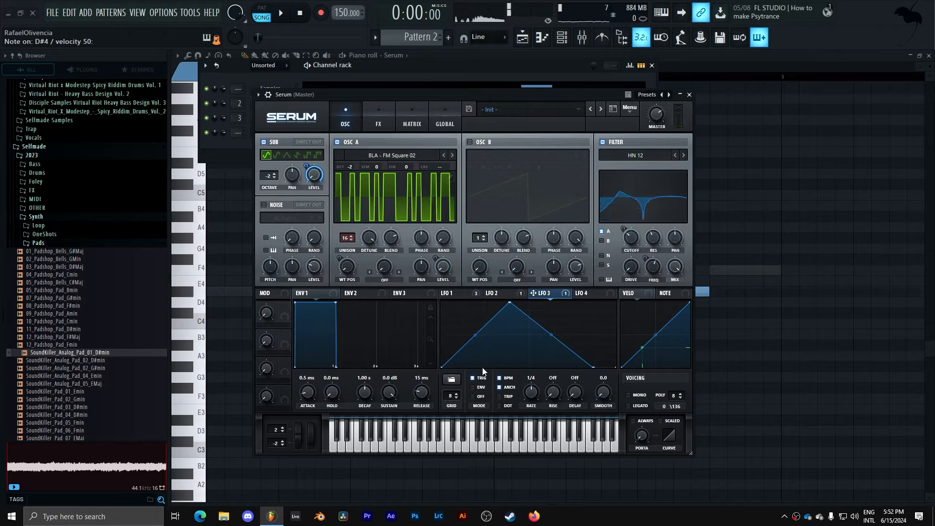
pyautogui.click(506, 65)
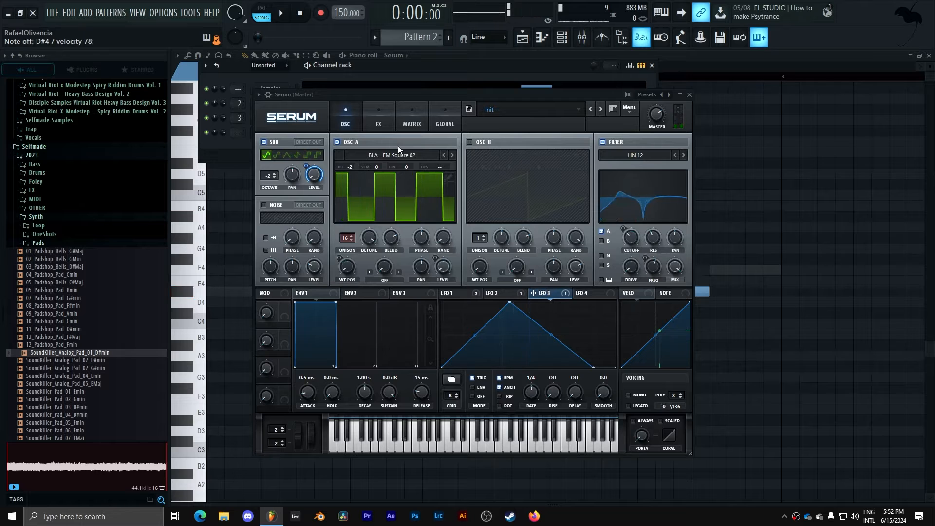
# Enable OSC B with the Basic Shapes wavetable at 0% level and set OSC A's warp to FM (From B) at about 25%.
pyautogui.click(470, 144)
pyautogui.click(477, 156)
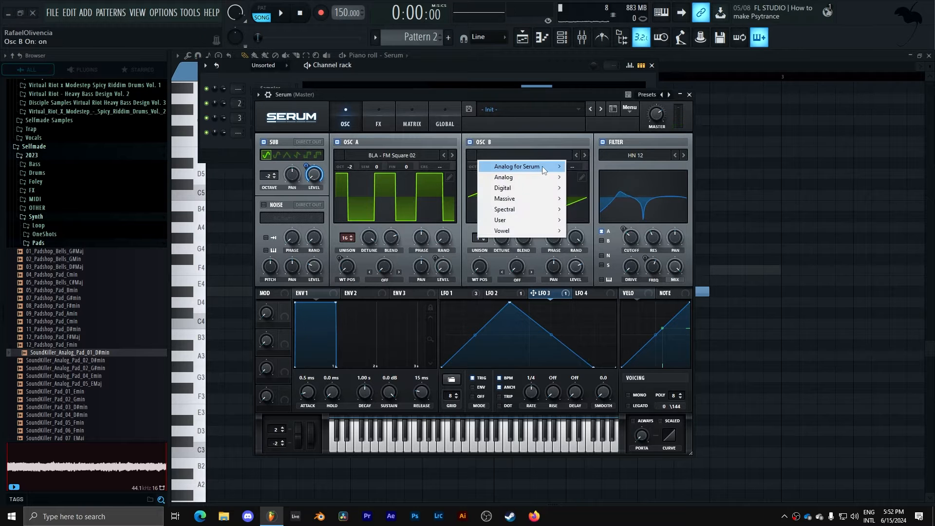
pyautogui.moveTo(519, 174)
pyautogui.click(604, 222)
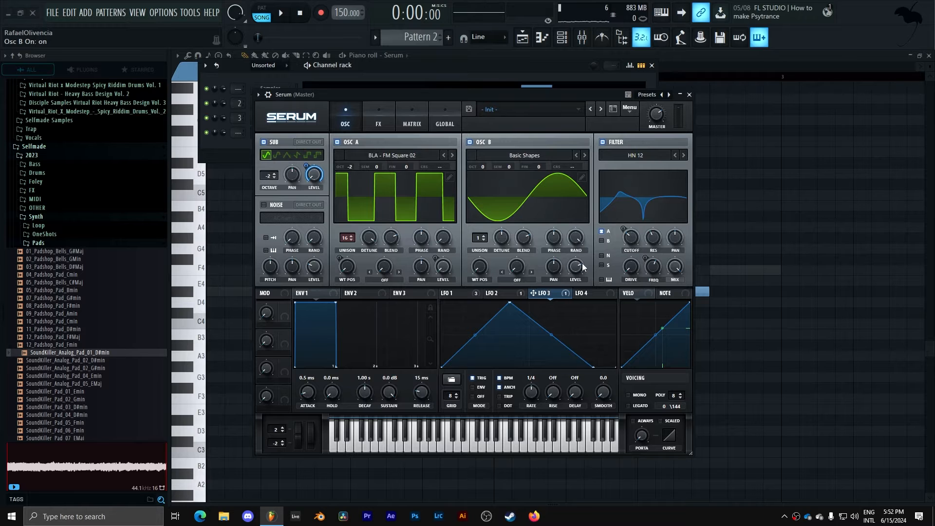
pyautogui.click(398, 276)
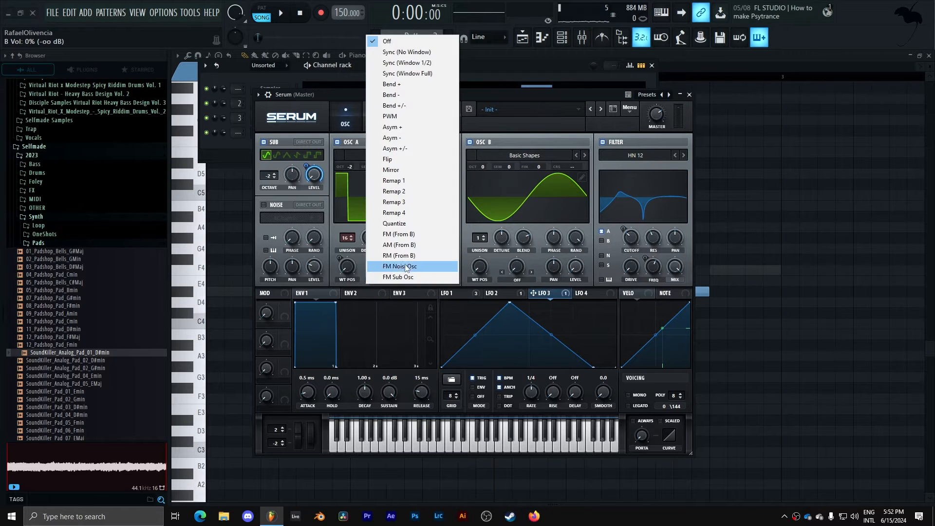
pyautogui.click(390, 232)
pyautogui.moveTo(387, 259); pyautogui.dragTo(390, 245)
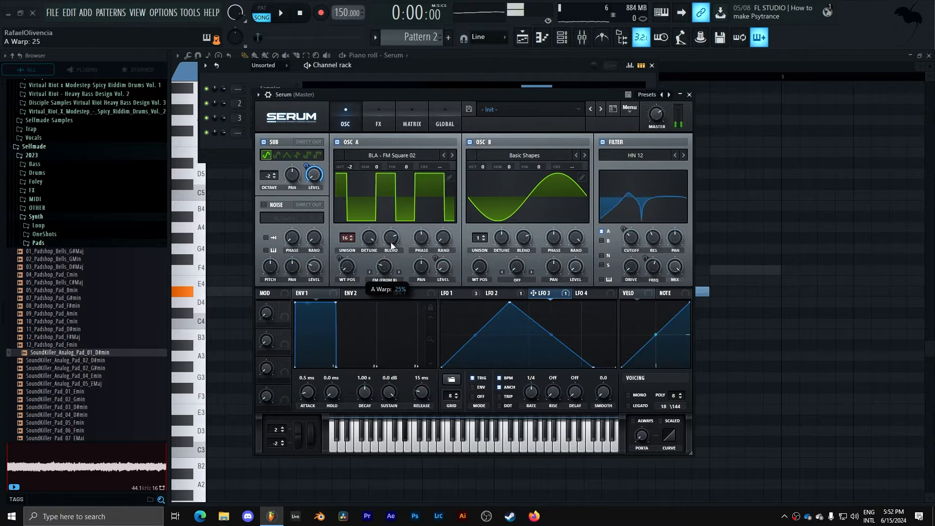
# Set OSC B's unison to 16 voices and control both oscillators' detune with the first macro, named Detune.
pyautogui.moveTo(477, 239); pyautogui.dragTo(502, 312)
pyautogui.moveTo(369, 238); pyautogui.dragTo(369, 359)
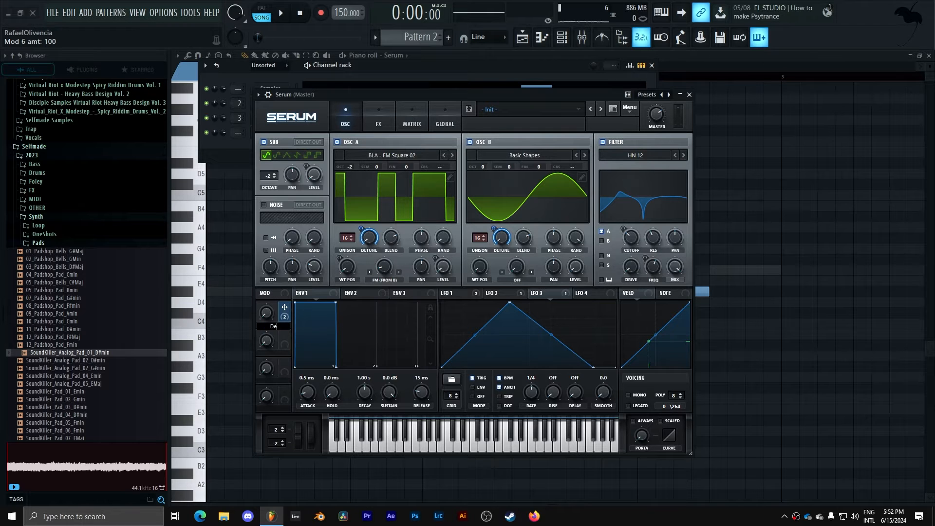
pyautogui.moveTo(265, 313); pyautogui.dragTo(282, 235)
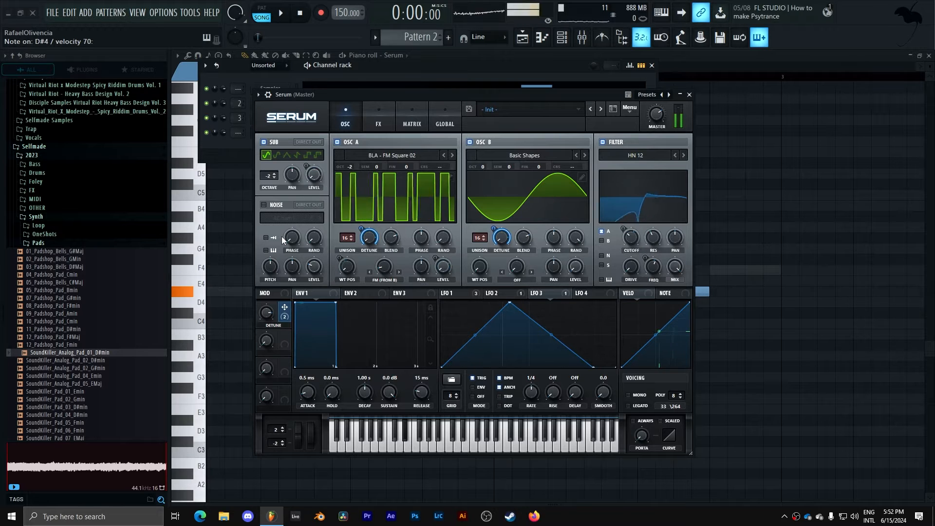
# Enable the noise oscillator with the BrightWhite sample, route it through the filter, and modulate its level with LFO 1.
pyautogui.click(265, 205)
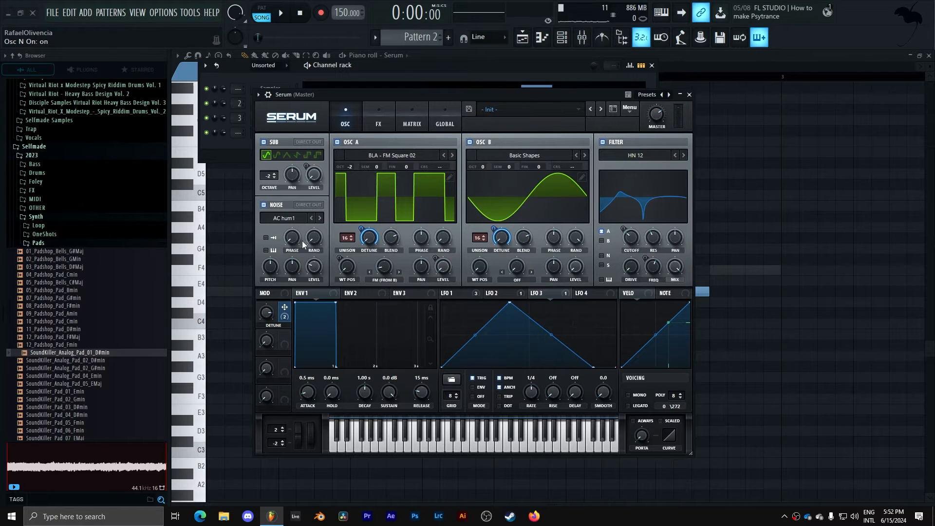
pyautogui.click(284, 218)
pyautogui.moveTo(312, 230)
pyautogui.click(483, 242)
pyautogui.click(465, 294)
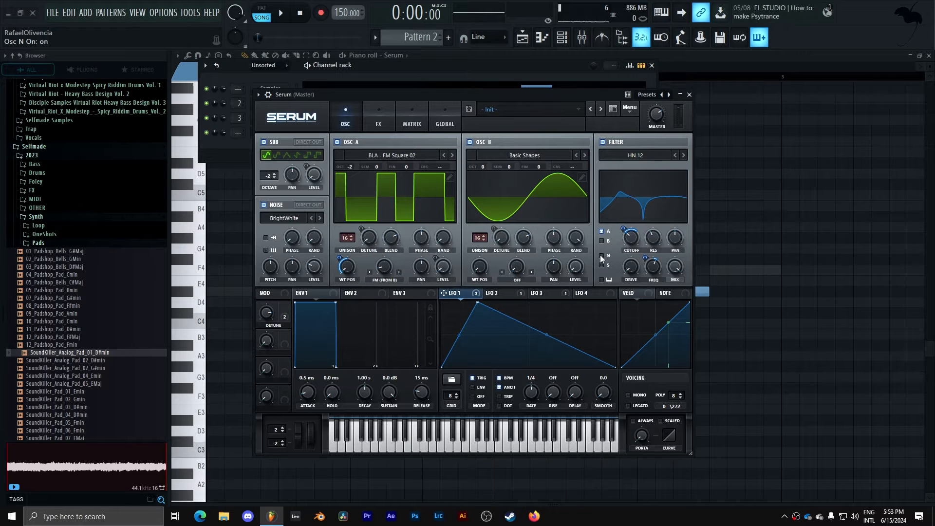
pyautogui.moveTo(465, 295); pyautogui.dragTo(315, 318)
# Add a multiband Compressor to Serum's effects and raise its gain.
pyautogui.click(379, 127)
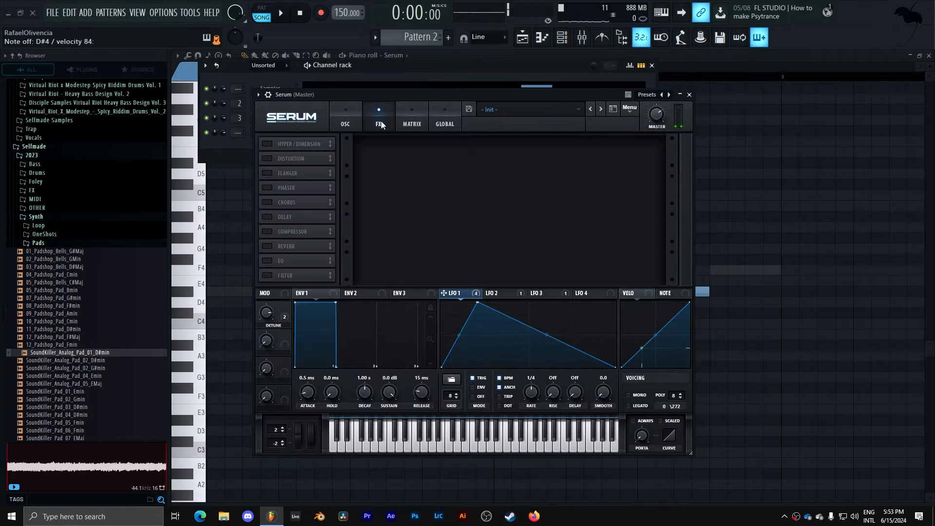
pyautogui.click(267, 232)
pyautogui.click(552, 164)
pyautogui.moveTo(526, 153); pyautogui.dragTo(531, 120)
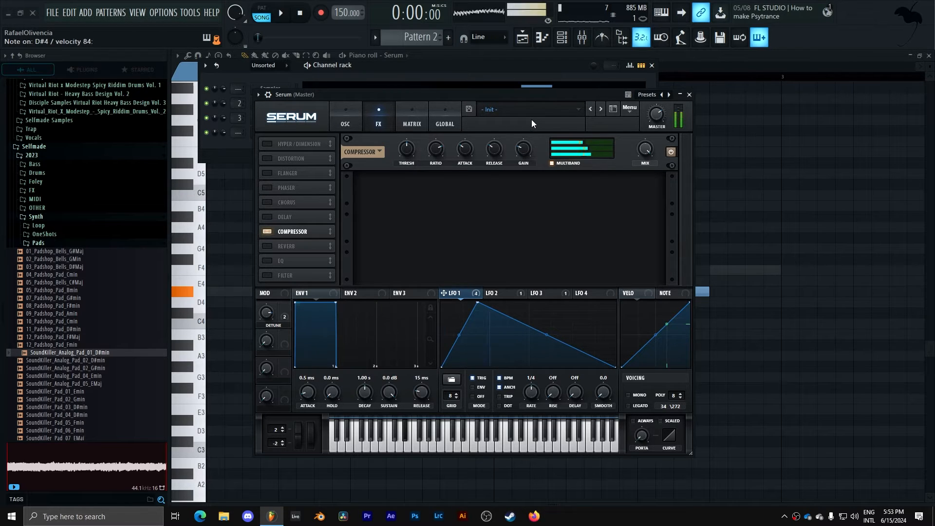
# Try an MG Low 6 effects filter ahead of the compressor with LFO 1 on its cutoff, and disable it.
pyautogui.click(267, 275)
pyautogui.moveTo(331, 275); pyautogui.dragTo(324, 226)
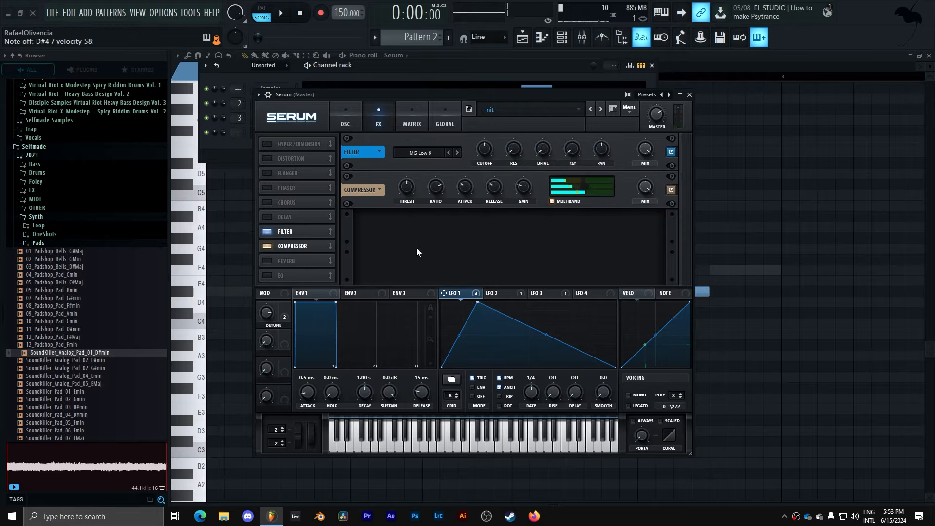
pyautogui.moveTo(469, 293); pyautogui.dragTo(486, 149)
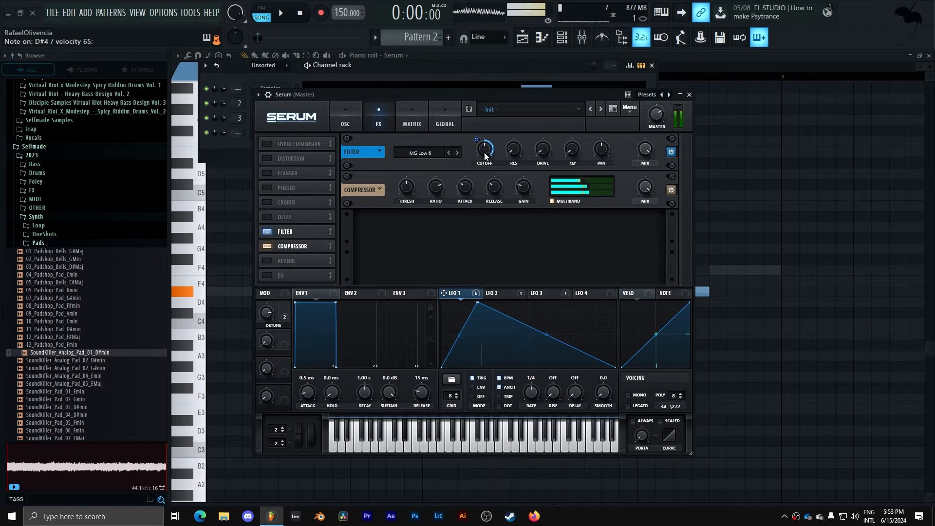
pyautogui.rightClick(485, 156)
pyautogui.click(507, 181)
pyautogui.click(267, 232)
# Add an EQ before the compressor with a low-pass high band at about 484 Hz and low Q, its frequency modulated 100% by LFO 1.
pyautogui.click(266, 276)
pyautogui.moveTo(292, 275); pyautogui.dragTo(297, 238)
pyautogui.moveTo(586, 150); pyautogui.dragTo(592, 258)
pyautogui.moveTo(564, 150); pyautogui.dragTo(568, 174)
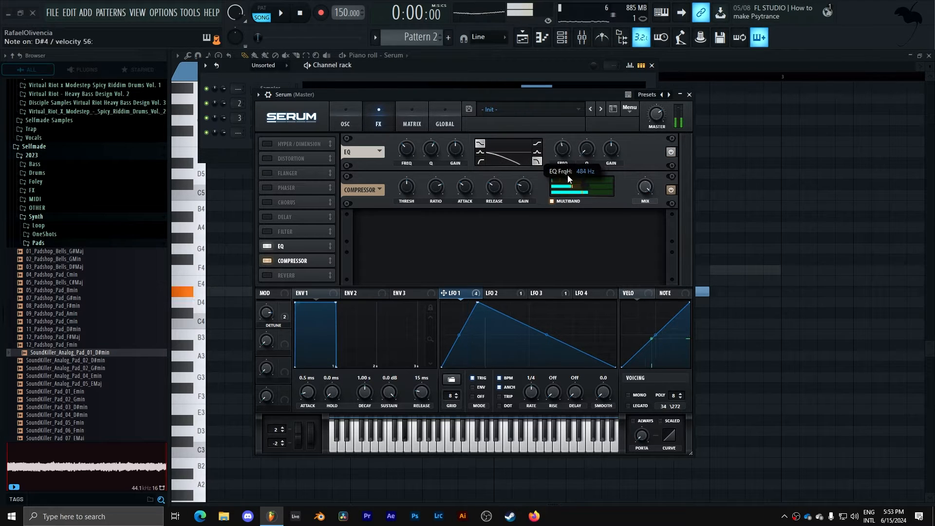
pyautogui.moveTo(453, 293); pyautogui.dragTo(564, 151)
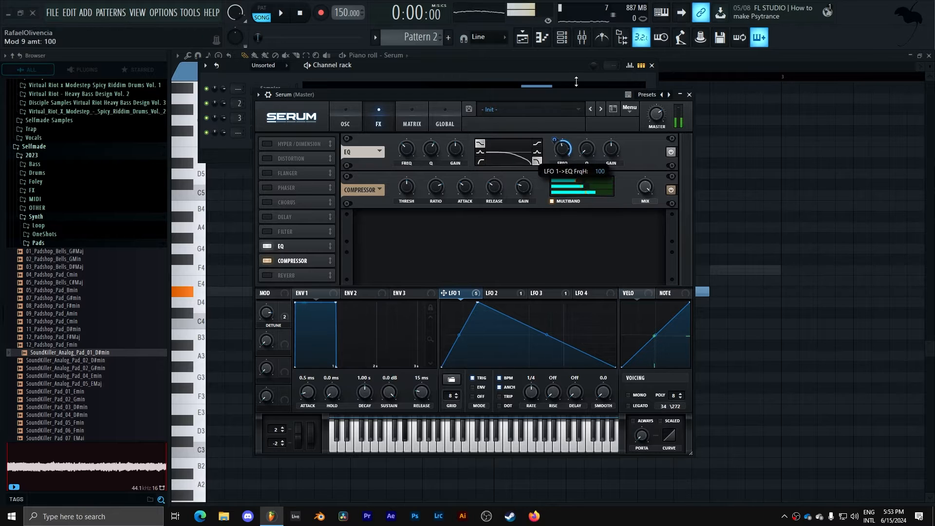
pyautogui.moveTo(567, 155)
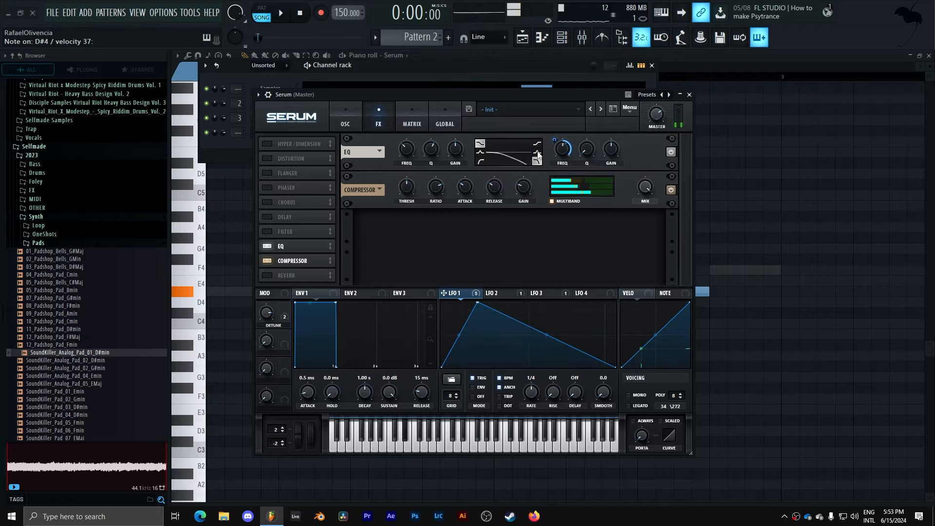
# Adjust how strongly LFO 1 modulates the noise oscillator's level.
pyautogui.click(345, 122)
pyautogui.moveTo(308, 257); pyautogui.dragTo(313, 256)
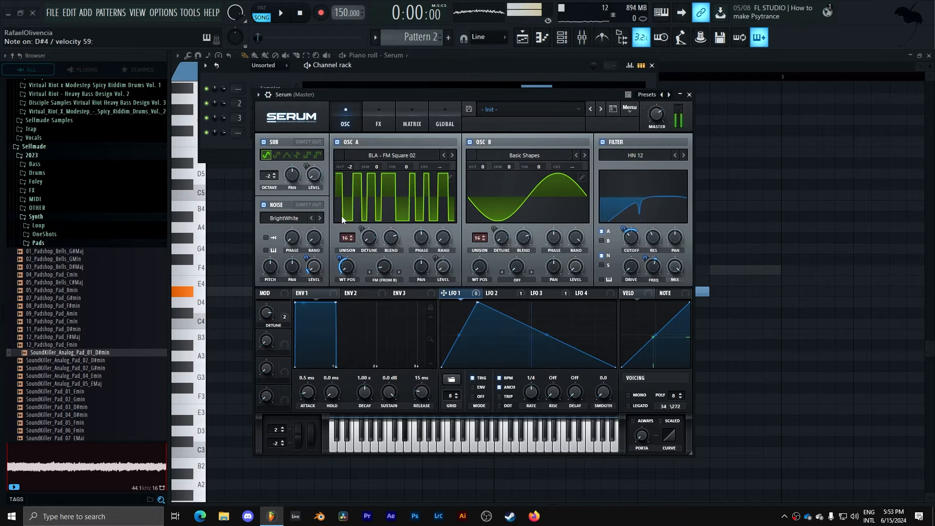
# Enable the effects filter ahead of the EQ with the Cmb - type and raise its resonance.
pyautogui.click(378, 128)
pyautogui.click(267, 232)
pyautogui.click(419, 153)
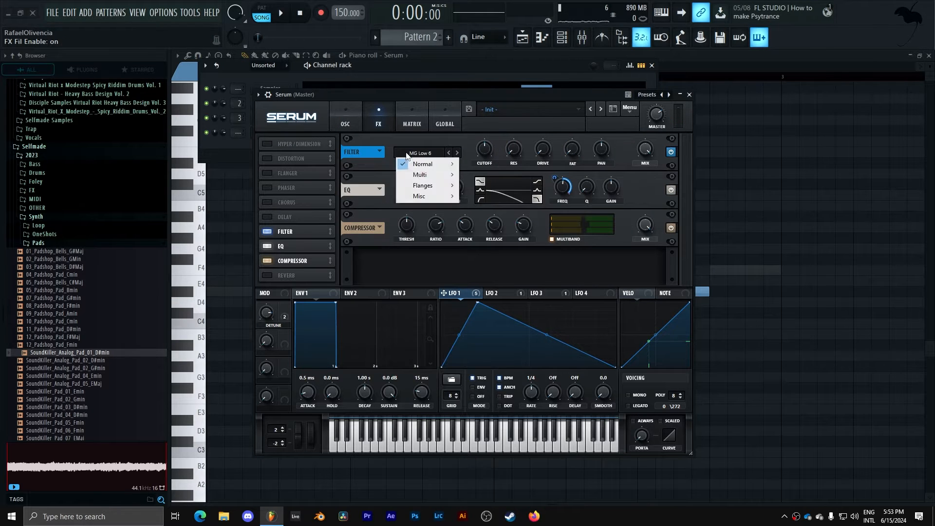
pyautogui.moveTo(420, 185)
pyautogui.click(480, 196)
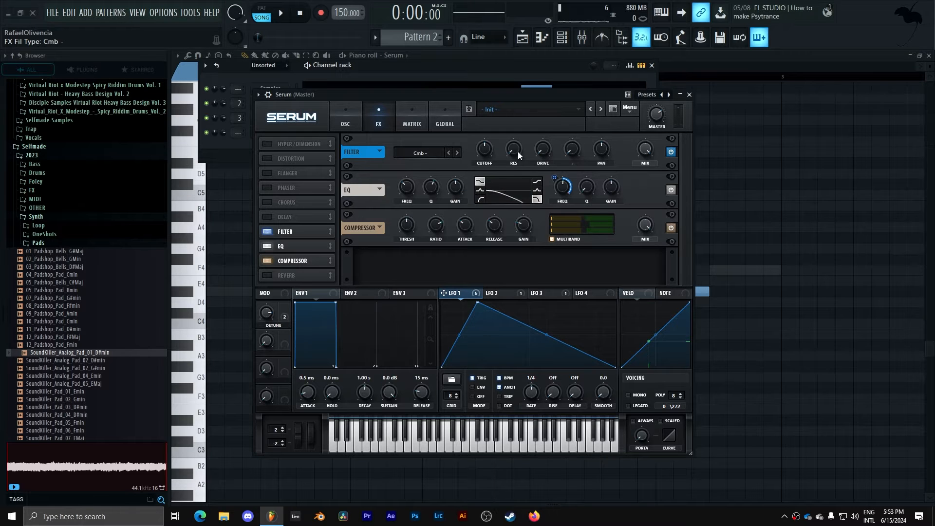
pyautogui.moveTo(519, 157); pyautogui.dragTo(530, 83)
# Set the effects filter's cutoff to about 46 Hz, modulate it with LFO 1, and lower the resonance.
pyautogui.moveTo(487, 153); pyautogui.dragTo(486, 170)
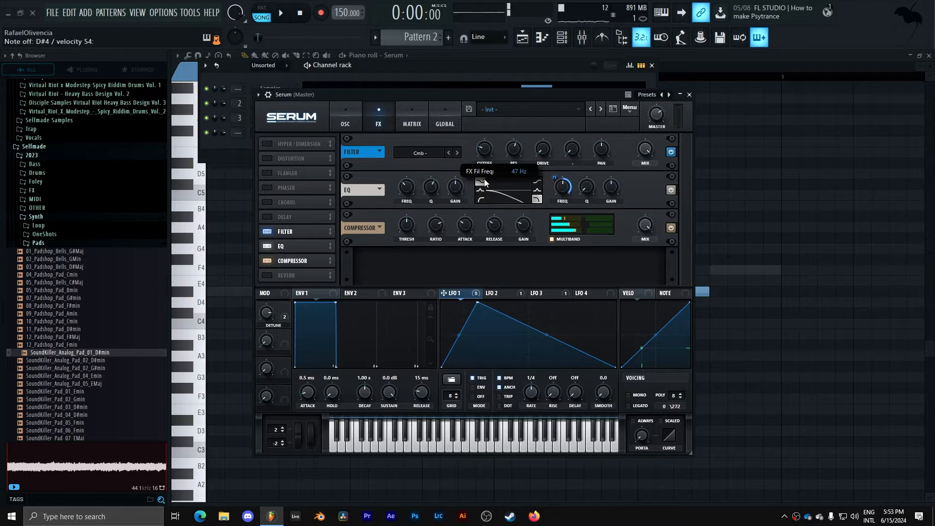
pyautogui.moveTo(477, 140); pyautogui.dragTo(480, 186)
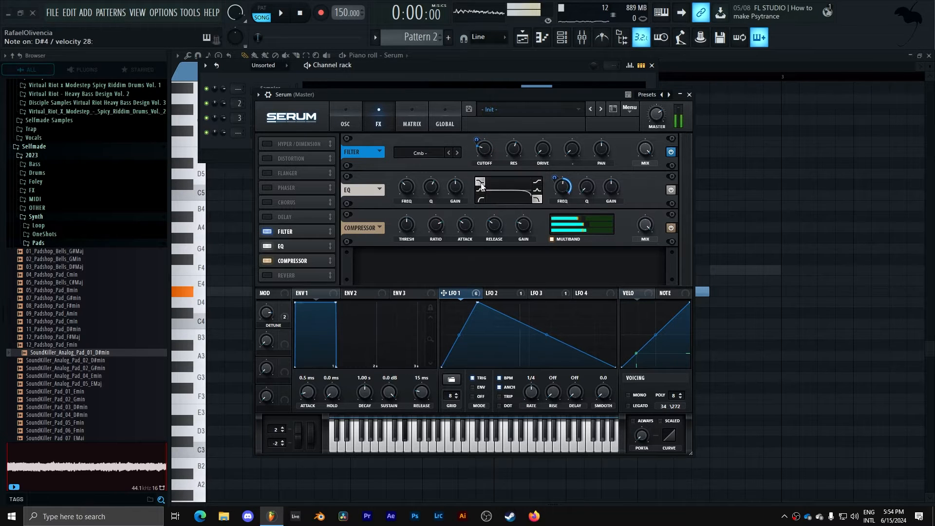
pyautogui.moveTo(488, 153); pyautogui.dragTo(488, 156)
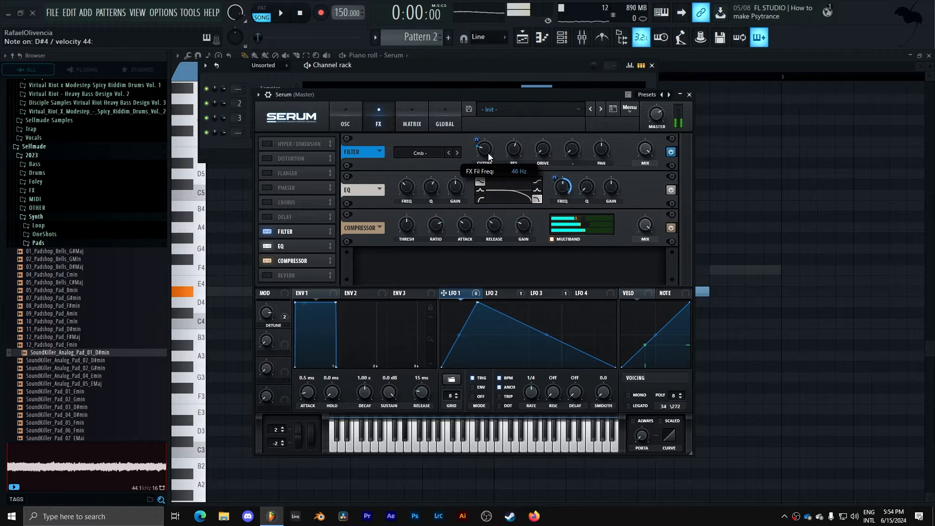
pyautogui.moveTo(515, 147); pyautogui.dragTo(517, 176)
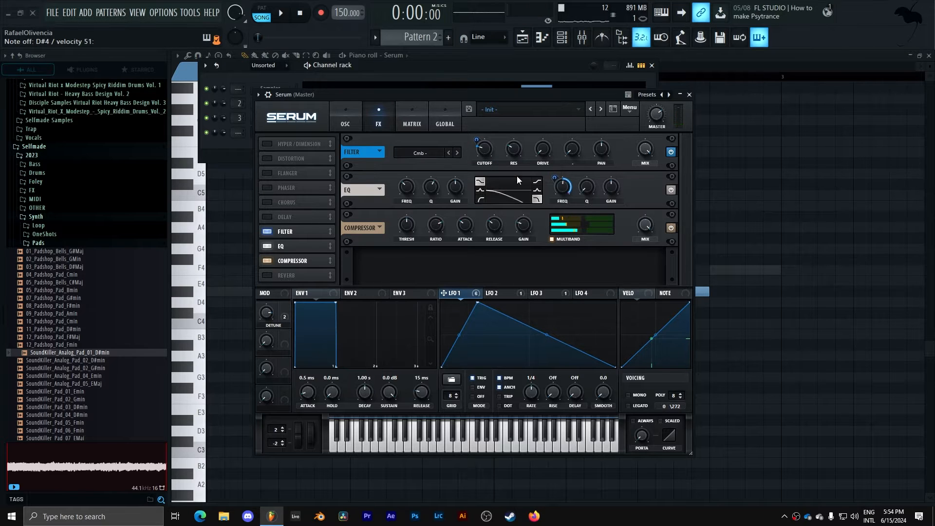
# Modulate the effects filter's resonance with LFO 1, switch the type to Cmb +, and fine-tune its cutoff and resonance.
pyautogui.moveTo(476, 294); pyautogui.dragTo(491, 147)
pyautogui.click(449, 153)
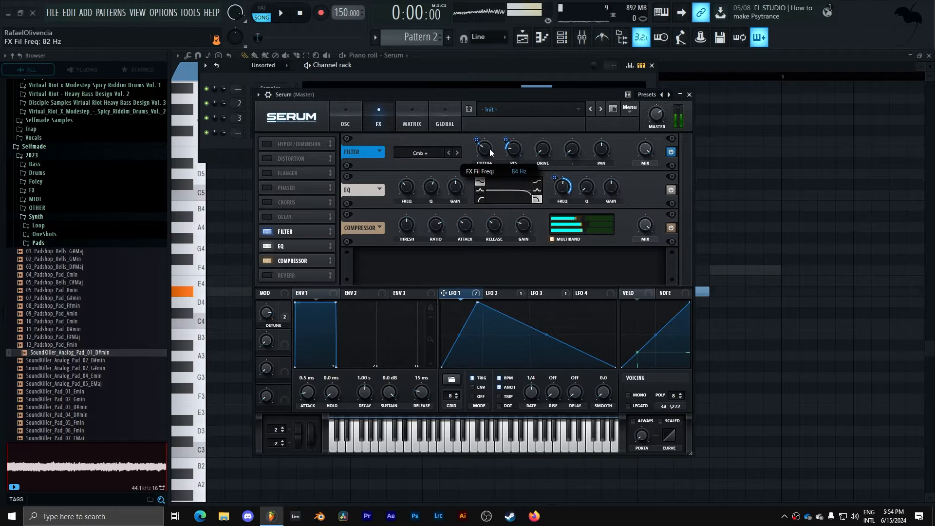
pyautogui.moveTo(517, 150); pyautogui.dragTo(523, 133)
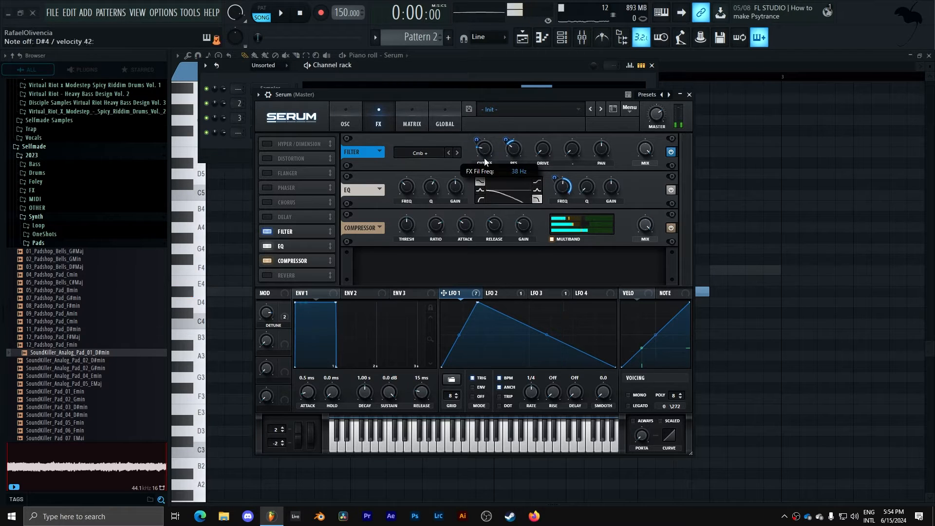
pyautogui.moveTo(485, 158); pyautogui.dragTo(487, 152)
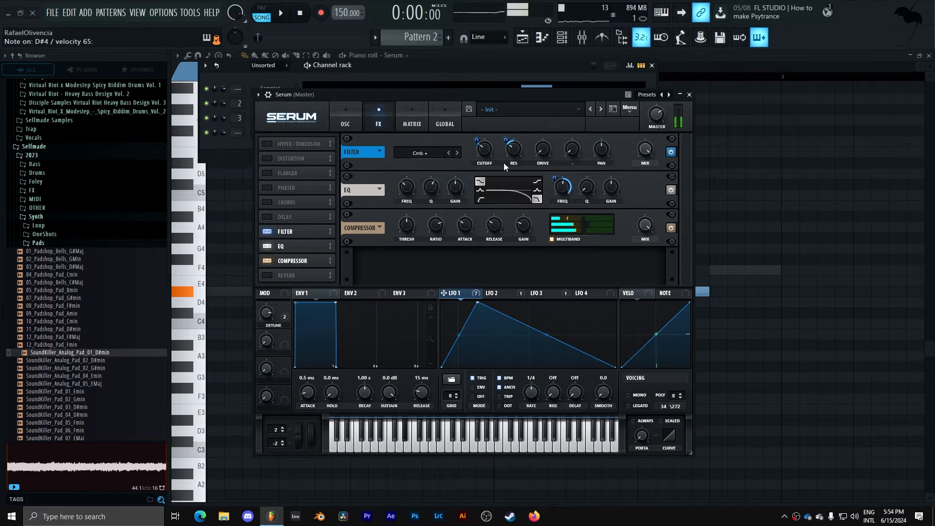
pyautogui.moveTo(514, 166); pyautogui.dragTo(515, 169)
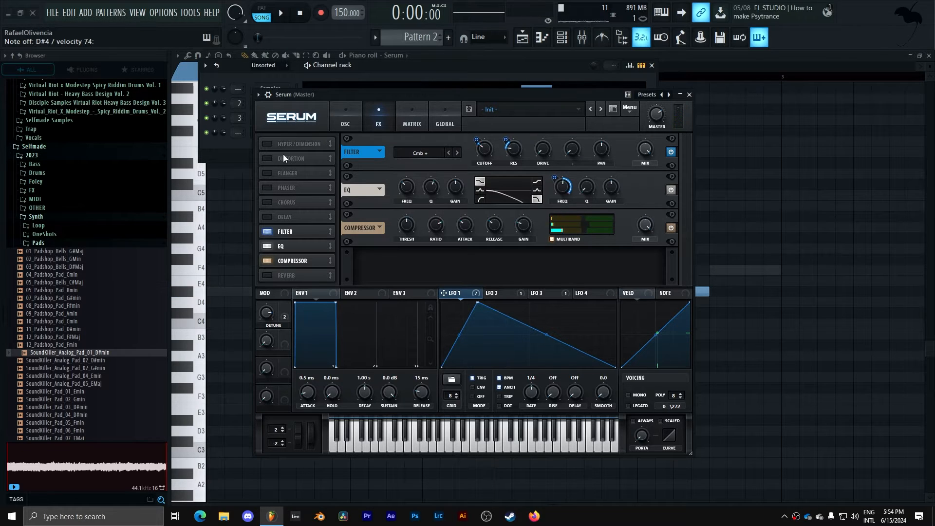
# Enable the flanger ahead of the filter, lower its depth, raise its rate and reduce its mix.
pyautogui.click(268, 173)
pyautogui.moveTo(313, 199)
pyautogui.mouseDown()
pyautogui.moveTo(312, 261)
pyautogui.moveTo(318, 216)
pyautogui.mouseUp()
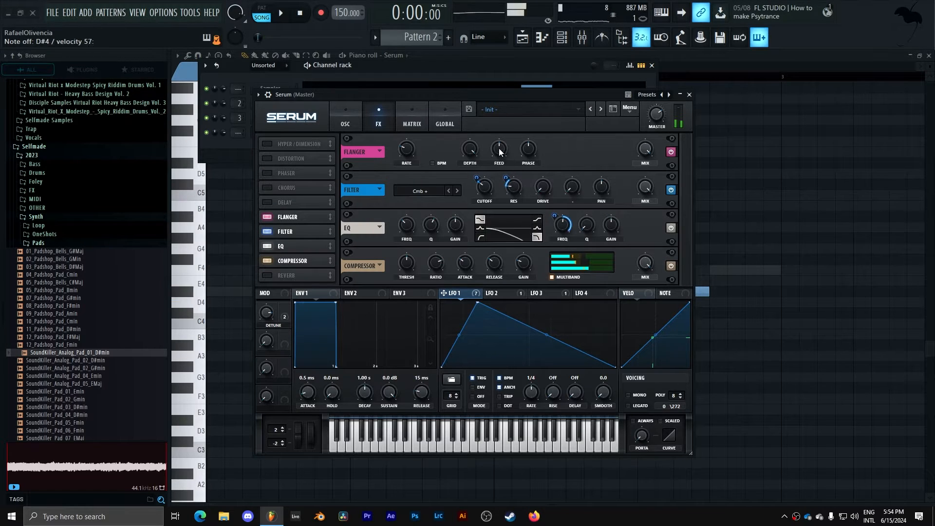
pyautogui.moveTo(471, 150); pyautogui.dragTo(471, 204)
pyautogui.moveTo(407, 149); pyautogui.dragTo(427, 104)
pyautogui.moveTo(645, 149); pyautogui.dragTo(648, 209)
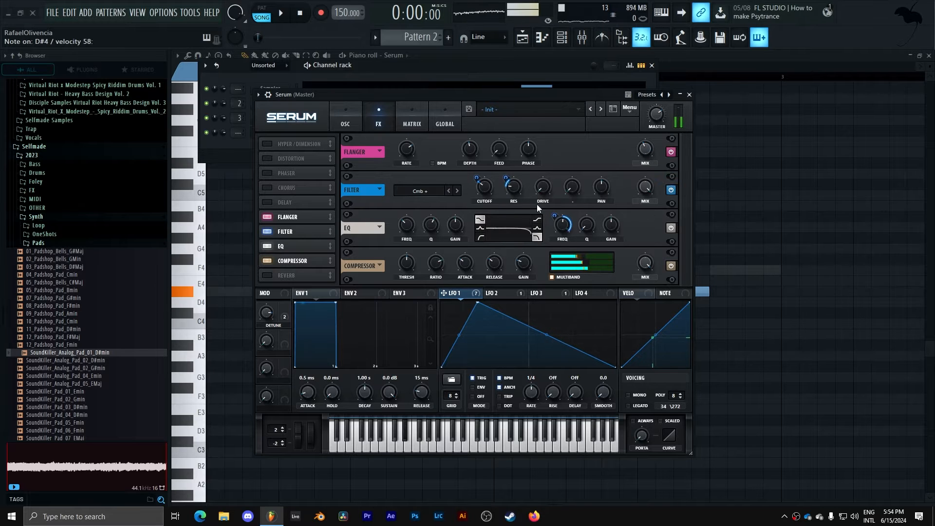
# Enable Hyper/Dimension ahead of the flanger with 7 unison voices, raise its rate, detune and Dimension mix, and lower the Dimension size.
pyautogui.moveTo(307, 145); pyautogui.dragTo(307, 202)
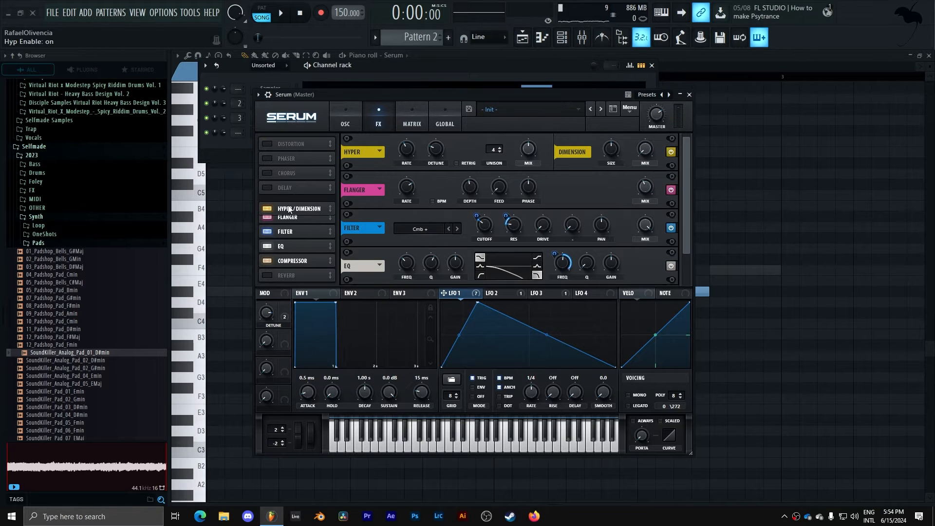
pyautogui.moveTo(495, 151); pyautogui.dragTo(496, 129)
pyautogui.moveTo(440, 152); pyautogui.dragTo(452, 104)
pyautogui.moveTo(407, 151); pyautogui.dragTo(413, 125)
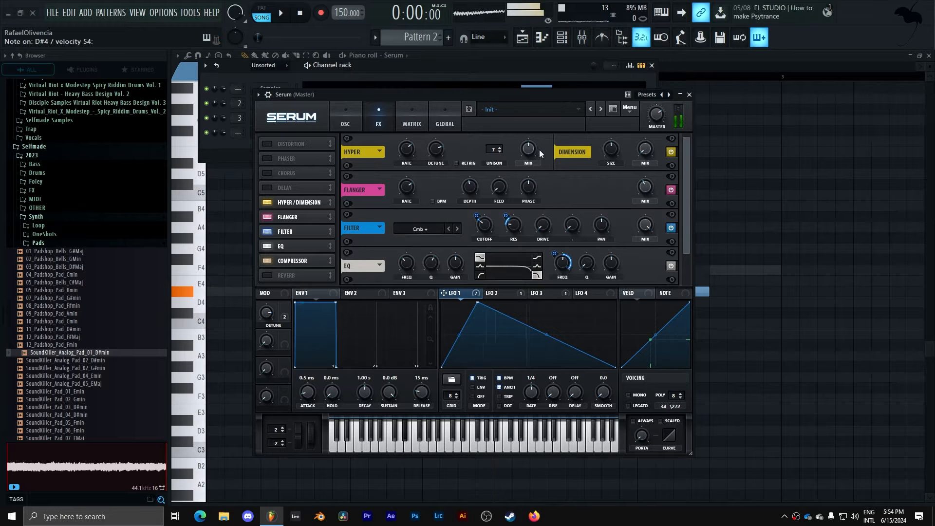
pyautogui.moveTo(641, 151); pyautogui.dragTo(649, 124)
pyautogui.moveTo(611, 149); pyautogui.dragTo(607, 199)
# Enable the chorus between the flanger and the filter and adjust its depth.
pyautogui.click(267, 173)
pyautogui.moveTo(306, 197); pyautogui.dragTo(303, 215)
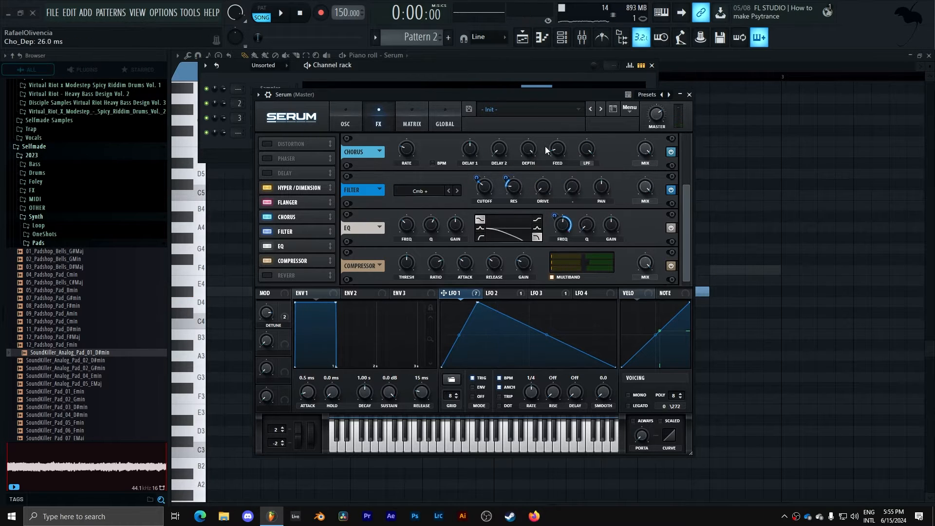
pyautogui.moveTo(528, 150); pyautogui.dragTo(504, 321)
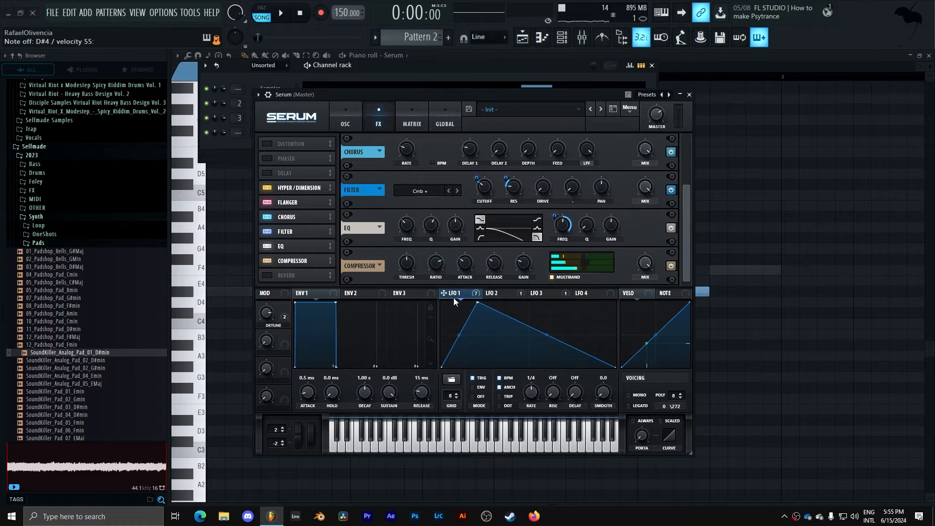
# Modulate the chorus's Delay 1 with LFO 1 and fine-tune its delays and mix.
pyautogui.moveTo(465, 154); pyautogui.dragTo(466, 181)
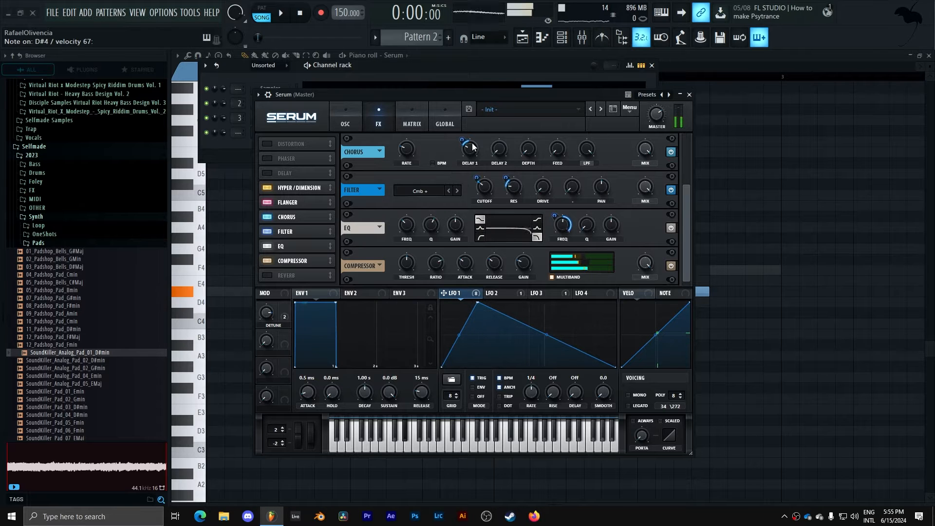
pyautogui.moveTo(502, 149); pyautogui.dragTo(506, 118)
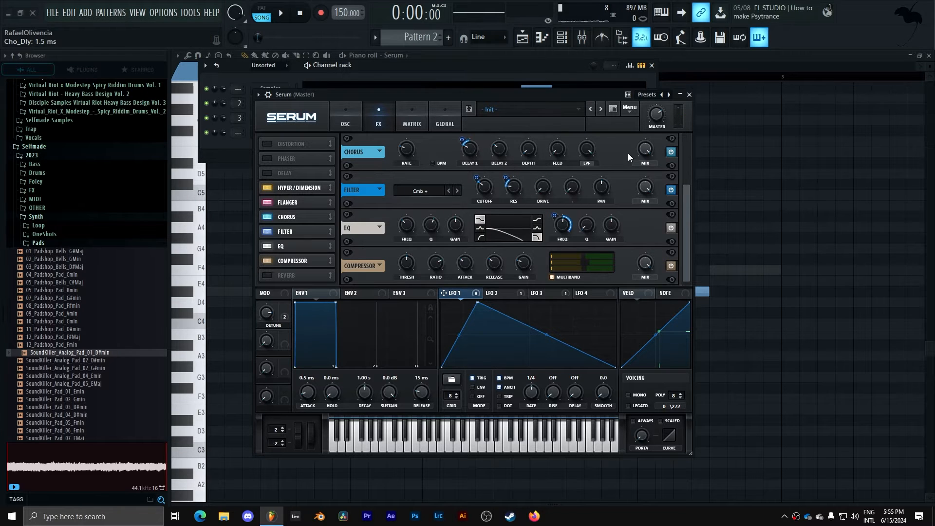
pyautogui.moveTo(647, 204); pyautogui.dragTo(668, 123)
pyautogui.moveTo(478, 150); pyautogui.dragTo(475, 146)
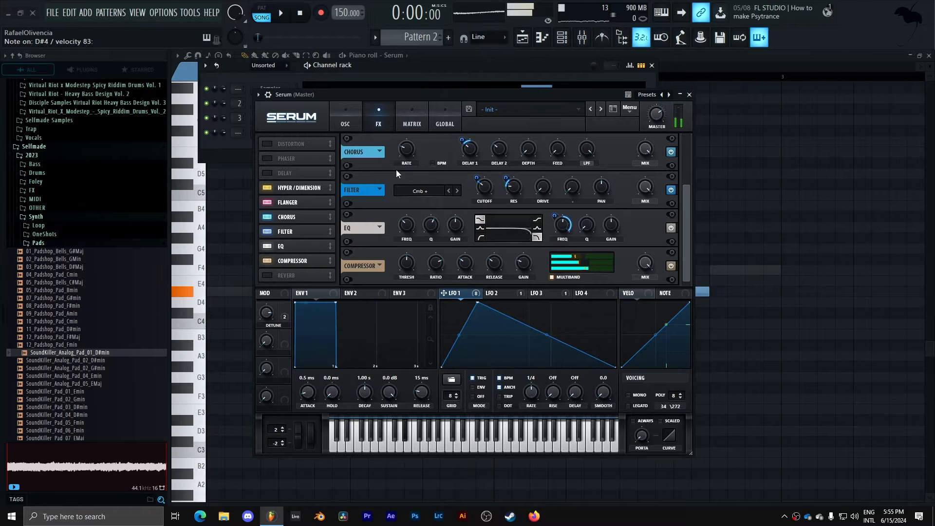
# Enable the Tube distortion between the chorus and the filter and raise its drive to about 65%.
pyautogui.click(271, 144)
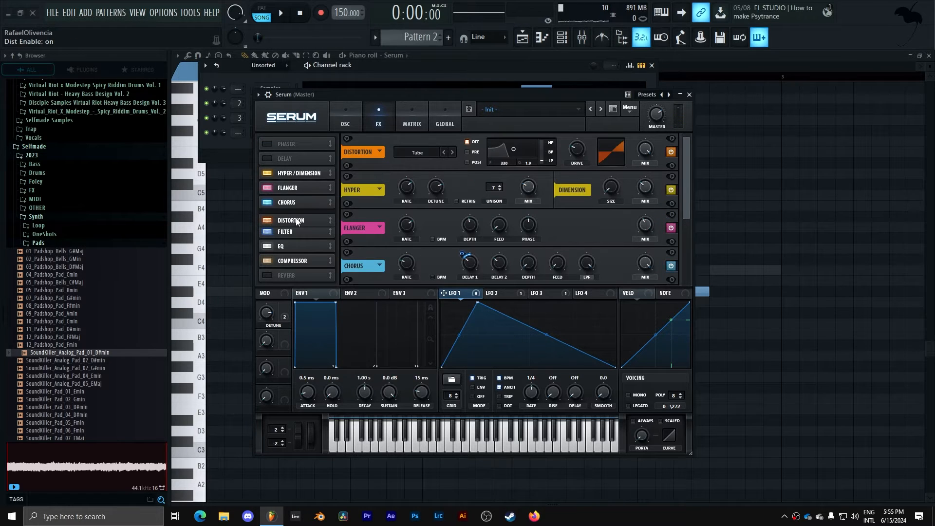
pyautogui.moveTo(576, 150); pyautogui.dragTo(592, 117)
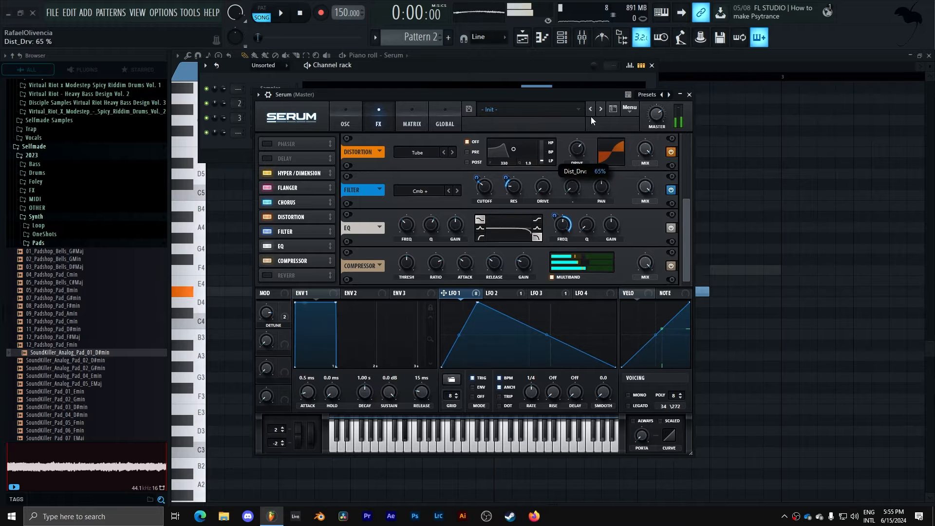
pyautogui.click(347, 116)
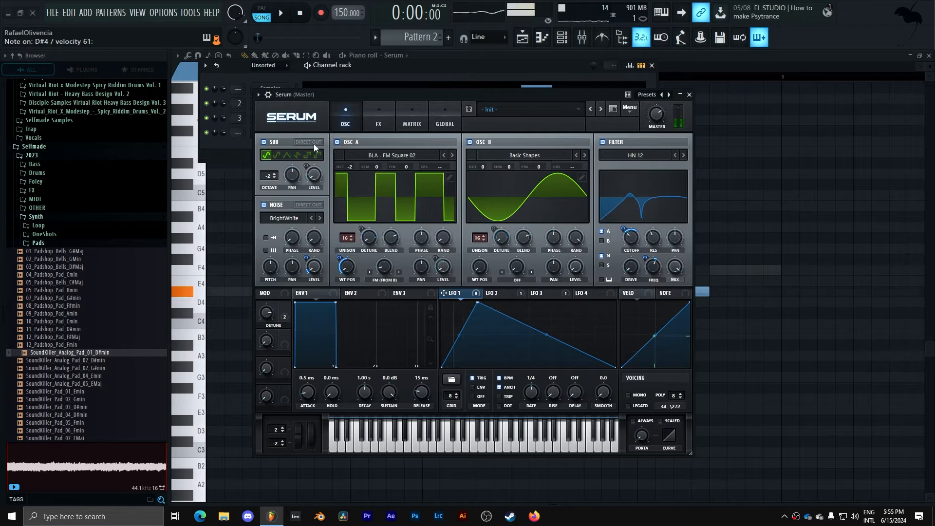
pyautogui.click(380, 121)
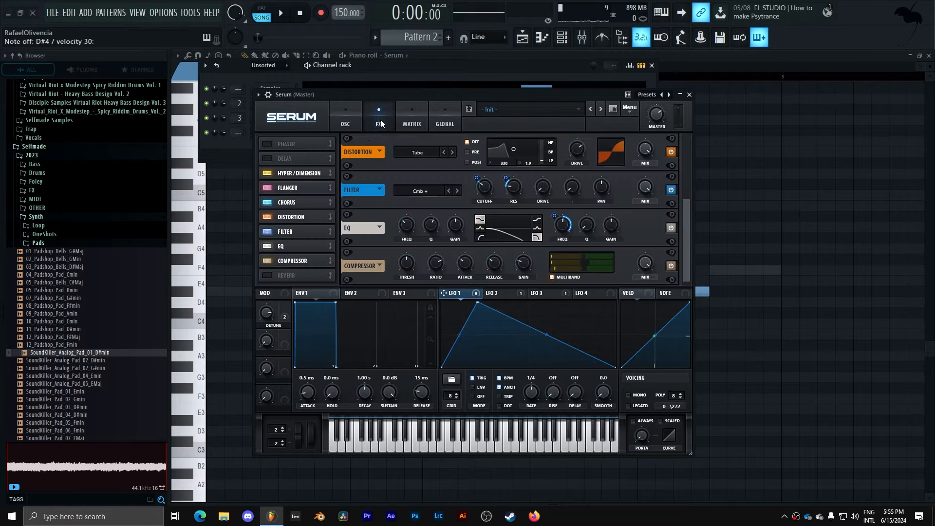
pyautogui.moveTo(575, 151); pyautogui.dragTo(580, 143)
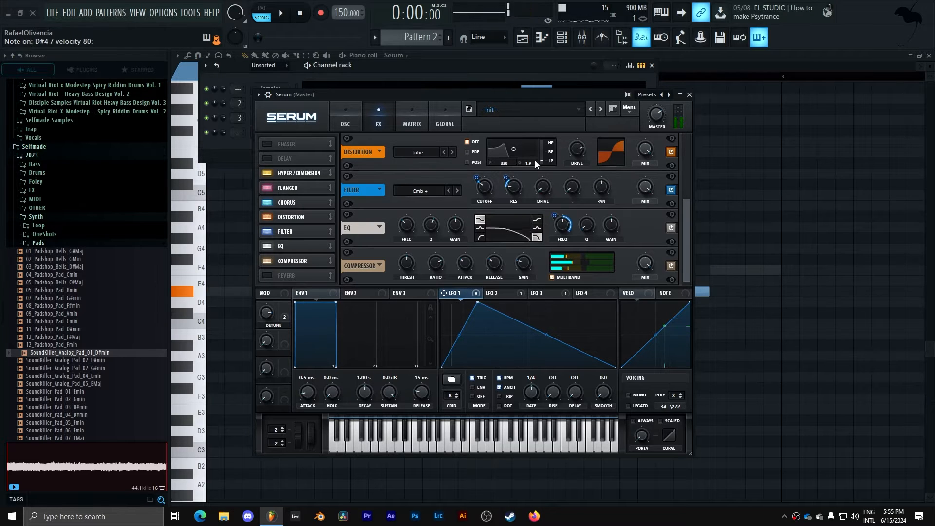
# Shorten LFO 1's falling ramp by moving its end point earlier, leaving a flat tail, and close the synth.
pyautogui.doubleClick(602, 343)
pyautogui.moveTo(602, 343); pyautogui.dragTo(582, 391)
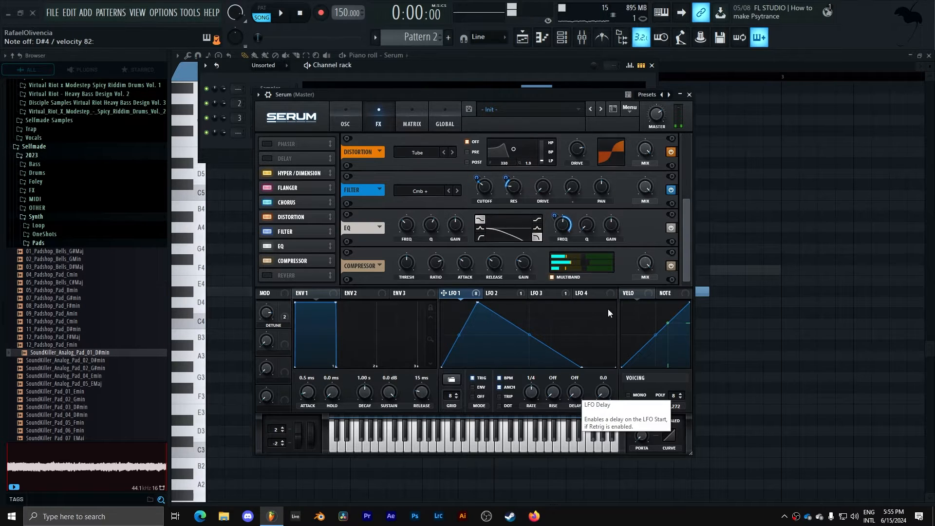
pyautogui.click(689, 94)
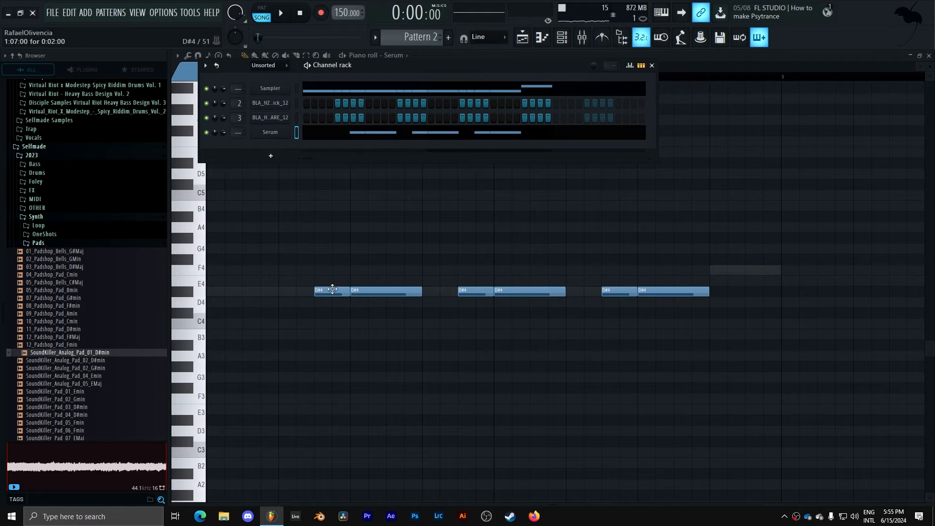
# Delete the short D#4 notes from the Serum pattern and place the longer D#4 notes from the start of bar 1.
pyautogui.press('space')
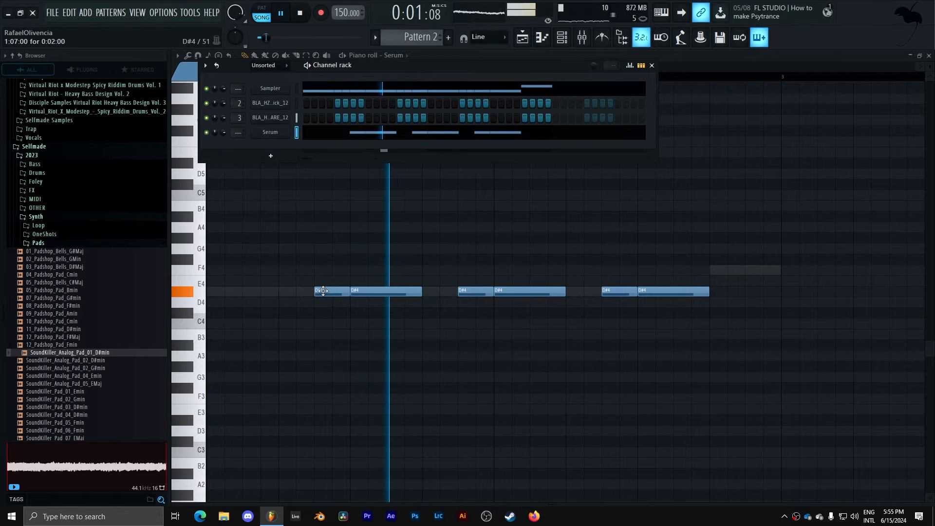
pyautogui.rightClick(323, 292)
pyautogui.rightClick(471, 291)
pyautogui.moveTo(732, 255); pyautogui.dragTo(204, 297)
pyautogui.press('space')
pyautogui.click(466, 320)
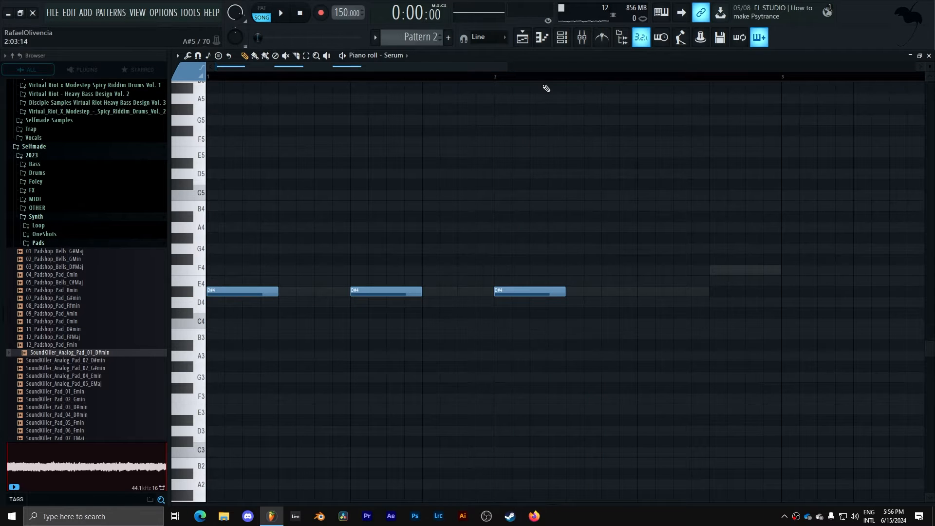
# Add a D#4 note in the second half of bar 2 followed by an F4 note, and play the riff back.
pyautogui.click(562, 37)
pyautogui.press('space')
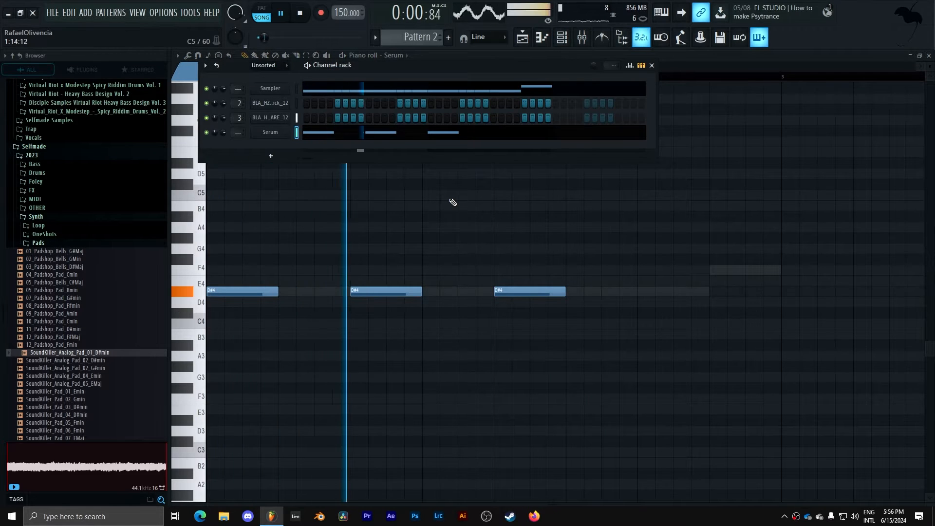
pyautogui.press('F6')
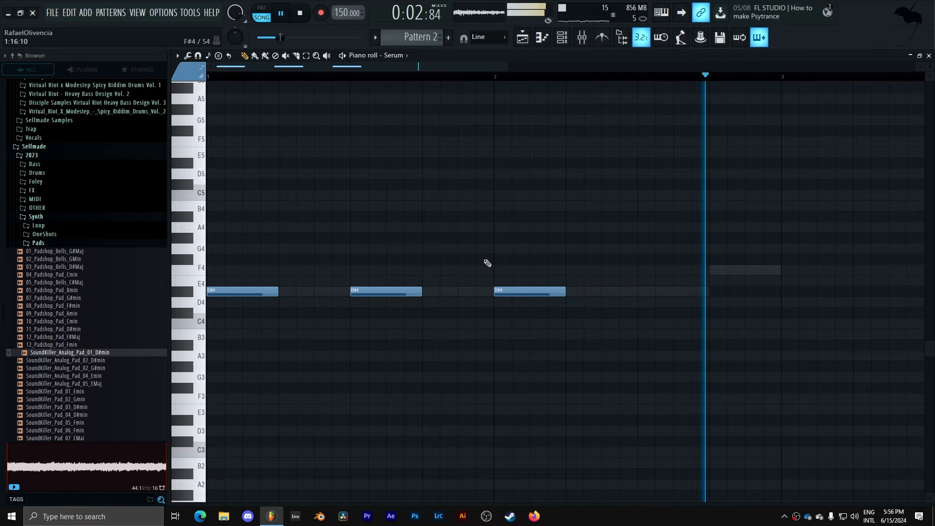
pyautogui.moveTo(659, 281); pyautogui.dragTo(641, 304)
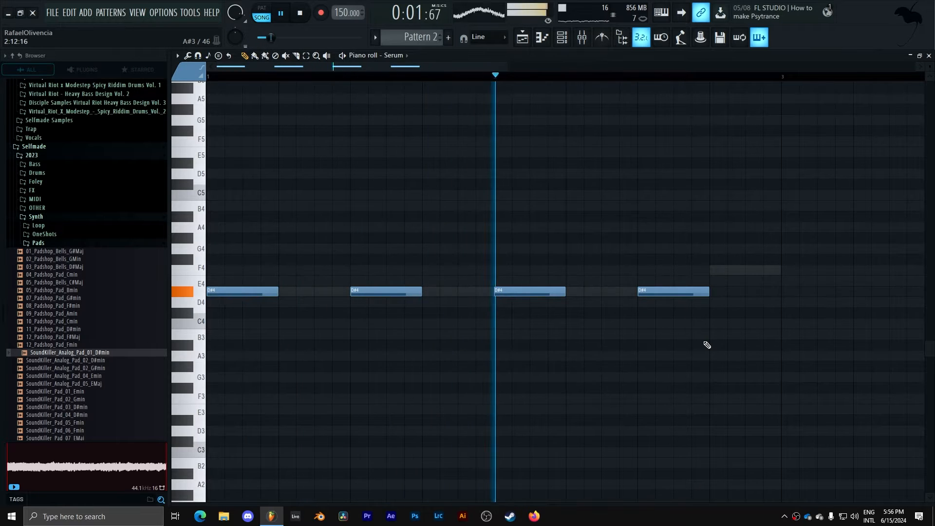
pyautogui.click(712, 271)
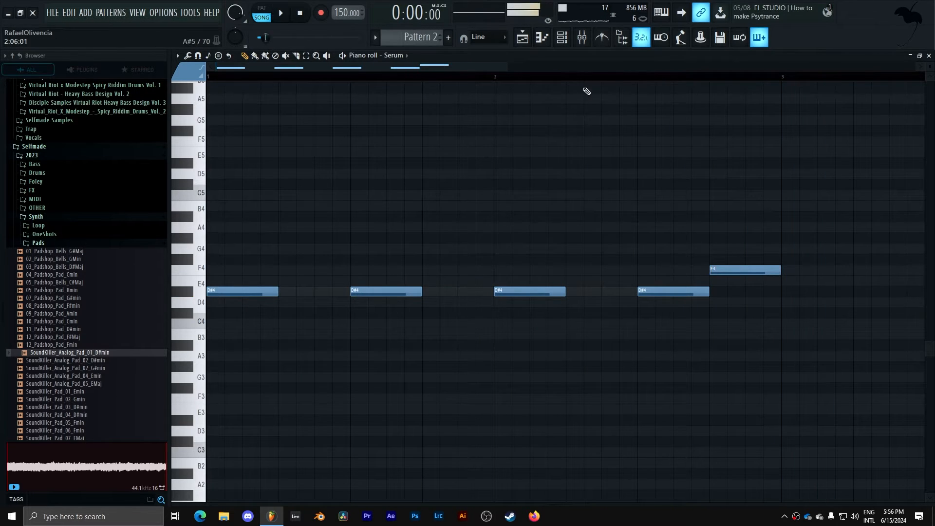
pyautogui.press('F6')
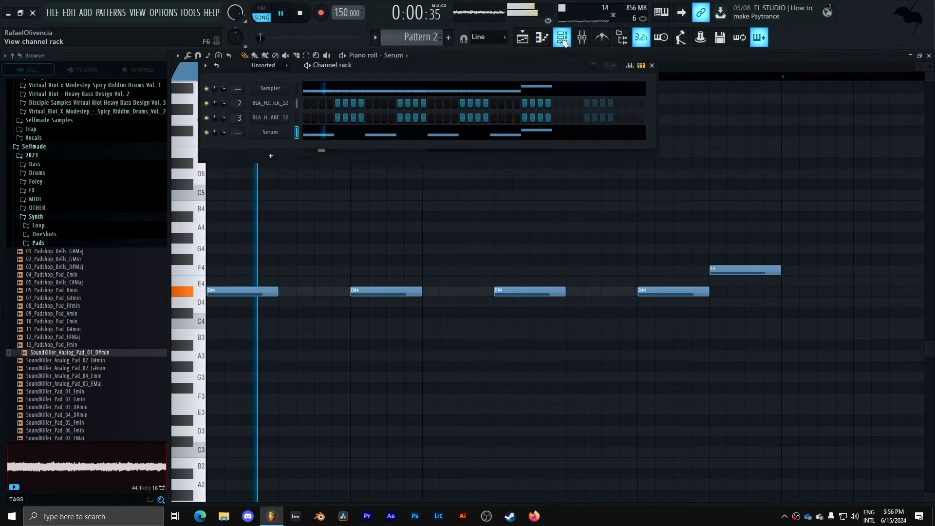
pyautogui.press('space')
# Clone the Serum channel and adjust the rates of LFOs 1, 2 and 3 in the copy.
pyautogui.rightClick(279, 134)
pyautogui.click(321, 225)
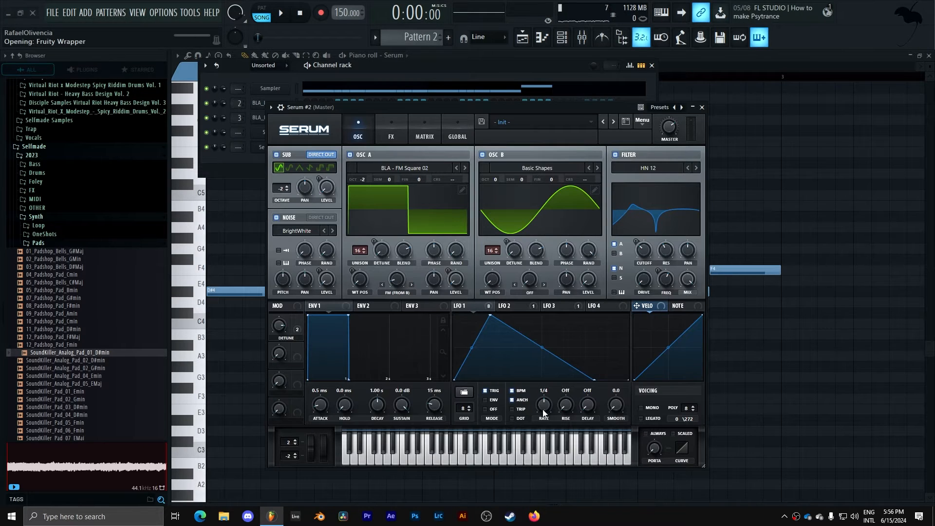
pyautogui.click(511, 307)
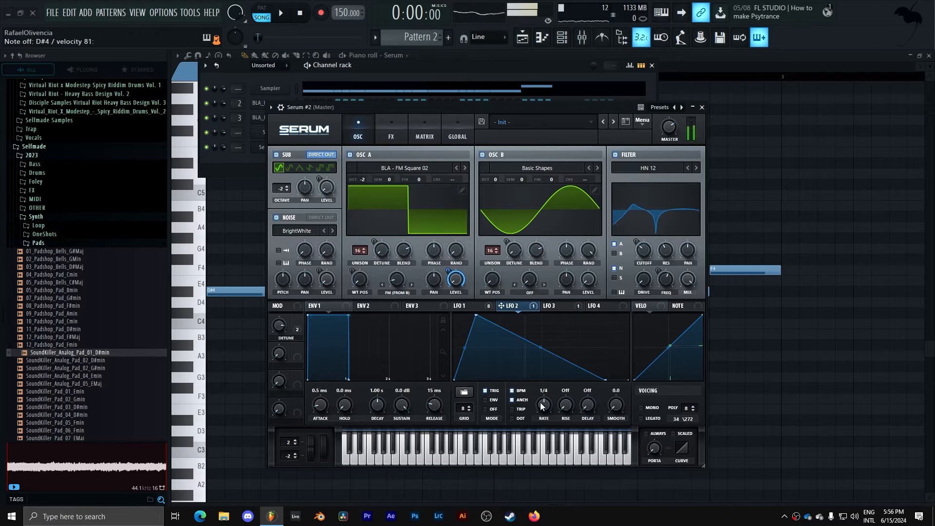
pyautogui.click(548, 307)
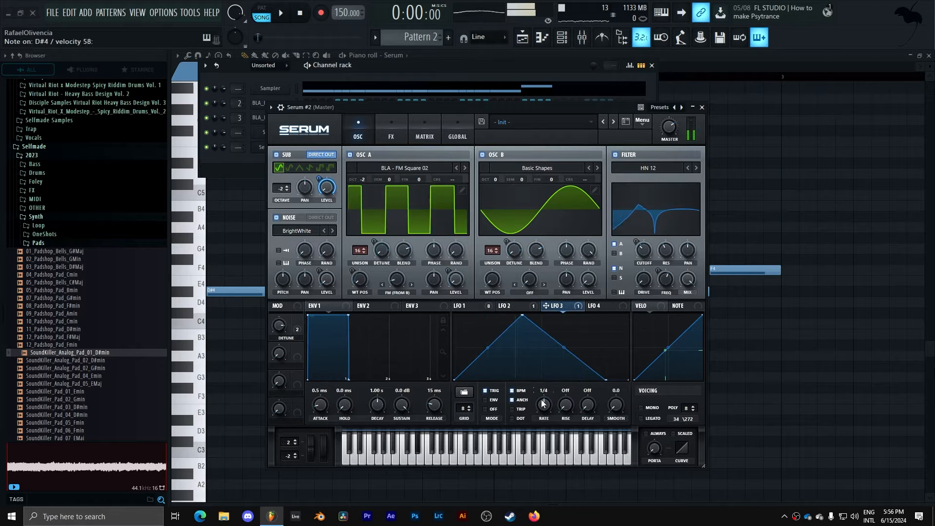
pyautogui.click(705, 108)
# Place three short D#4 notes in the Serum #2 pattern, each directly before the second, third and fourth Serum notes.
pyautogui.rightClick(280, 148)
pyautogui.click(315, 148)
pyautogui.moveTo(352, 300); pyautogui.dragTo(317, 398)
pyautogui.press('space')
pyautogui.moveTo(386, 387); pyautogui.dragTo(354, 384)
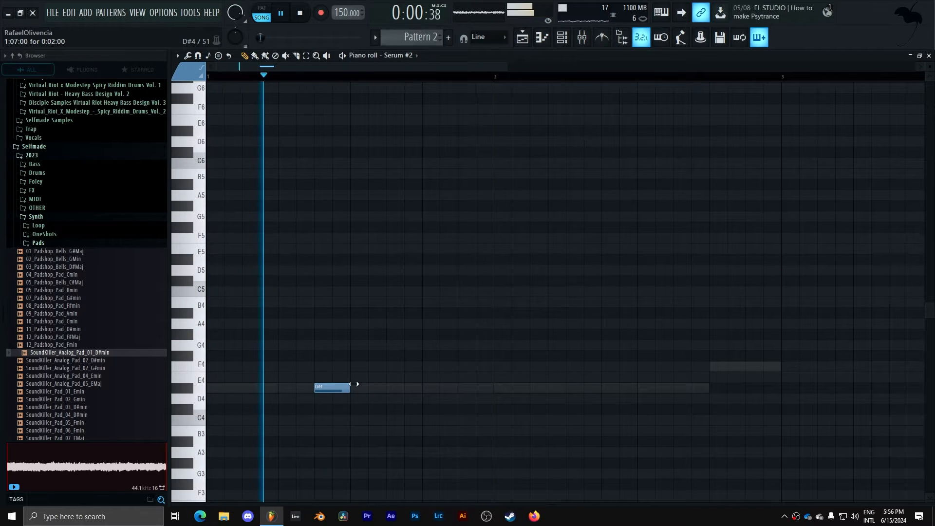
pyautogui.click(472, 388)
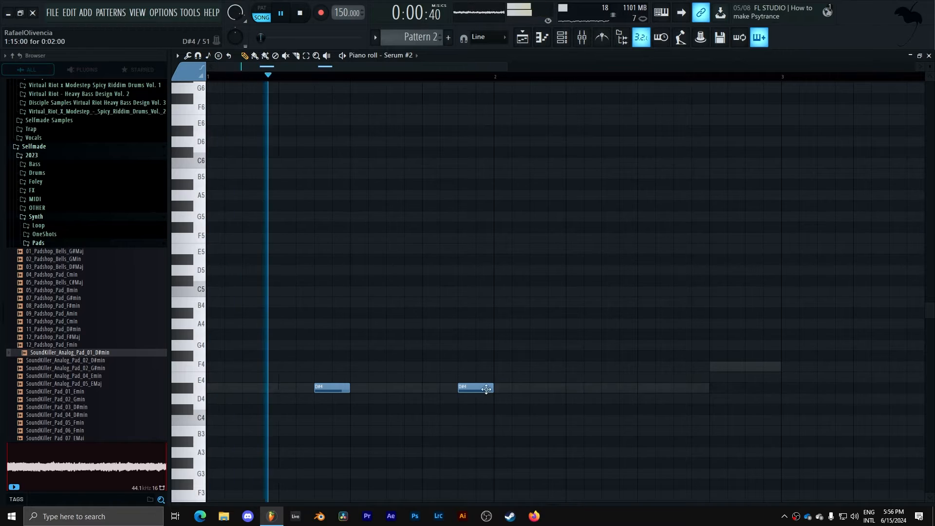
pyautogui.click(603, 389)
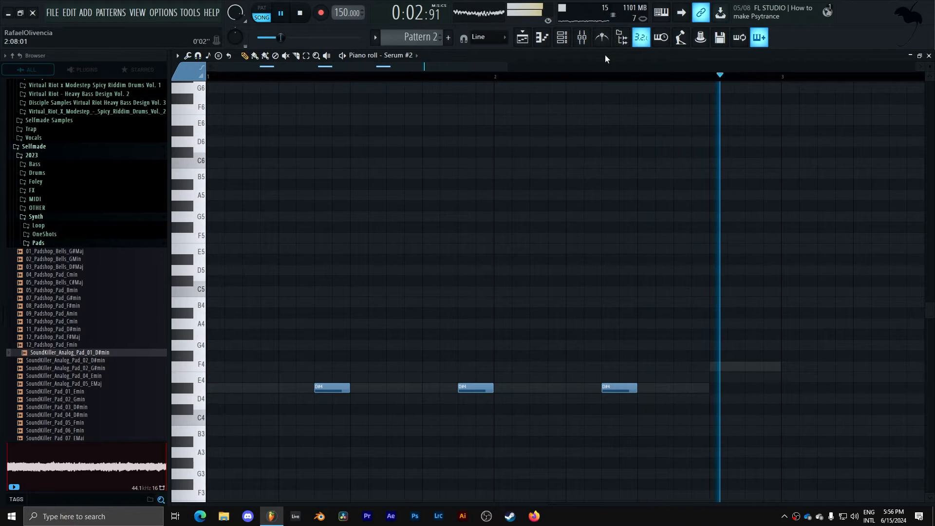
# Play the riff back and delete the closing F4 note from the Sampler and Serum patterns.
pyautogui.press('F6')
pyautogui.press('space')
pyautogui.rightClick(727, 371)
pyautogui.rightClick(726, 370)
pyautogui.rightClick(738, 367)
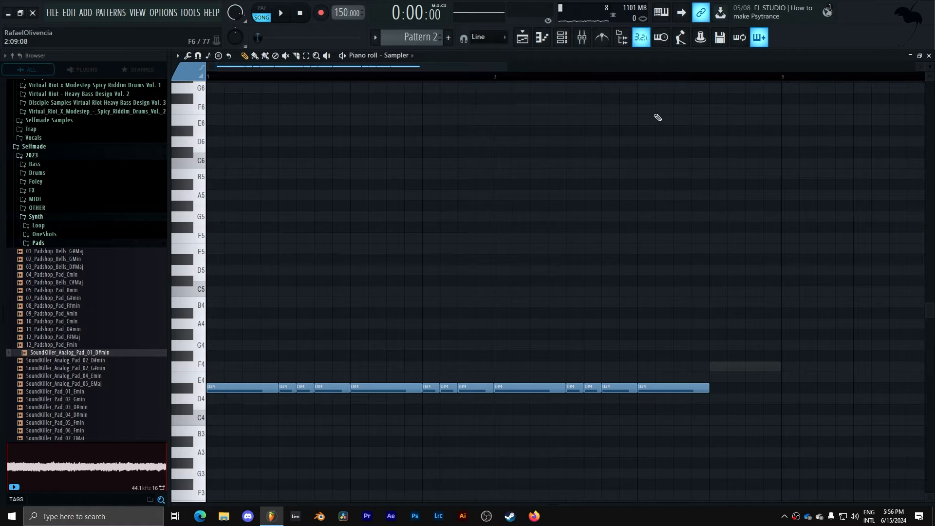
pyautogui.rightClick(754, 369)
pyautogui.rightClick(754, 368)
pyautogui.rightClick(750, 366)
# Clone the Serum #2 channel and set the rates of LFOs 1, 2 and 3 to 1/16 in the copy.
pyautogui.click(562, 38)
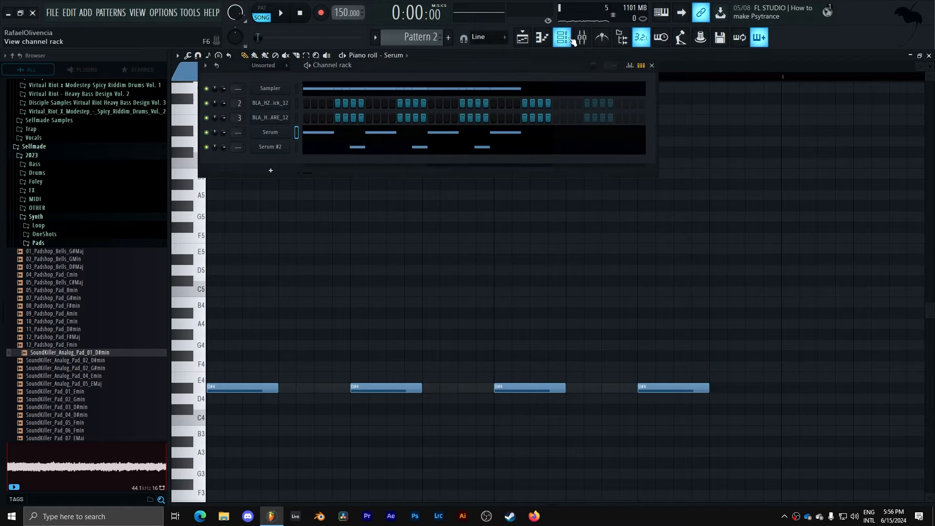
pyautogui.rightClick(273, 149)
pyautogui.click(351, 241)
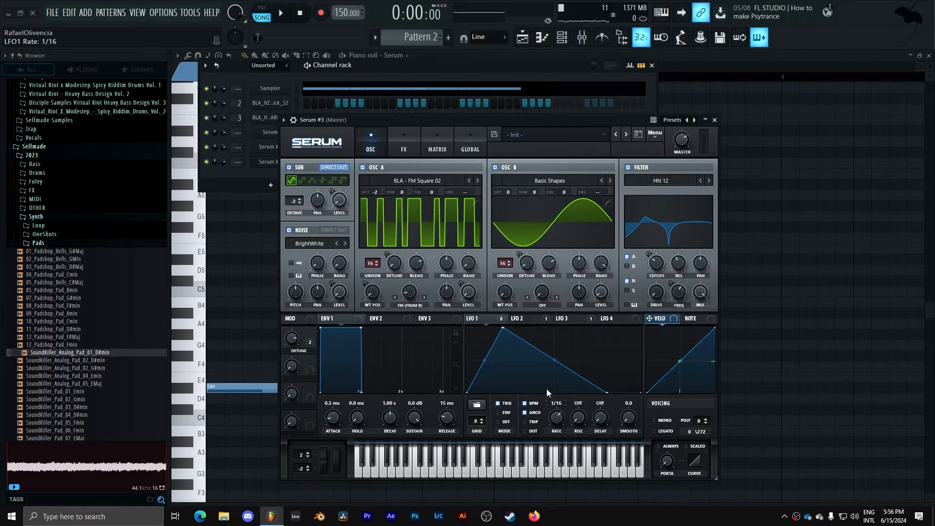
pyautogui.click(536, 317)
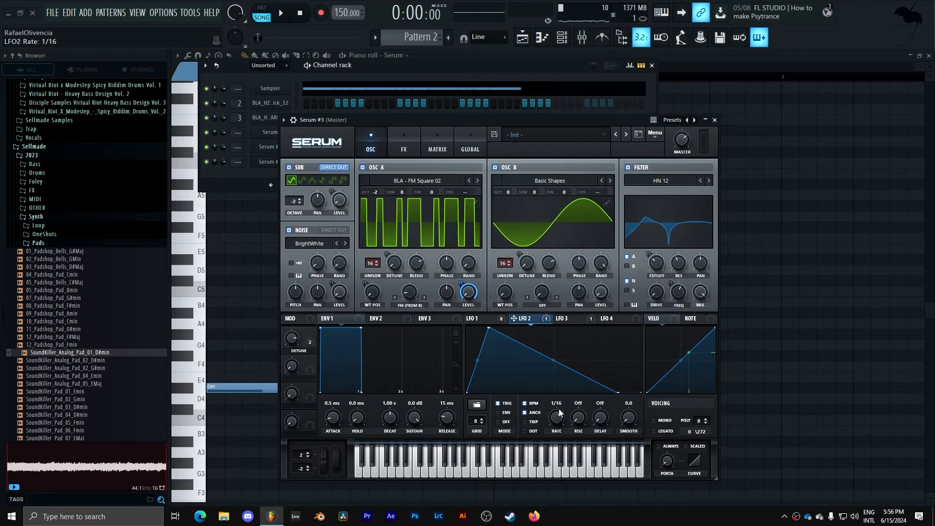
pyautogui.click(566, 320)
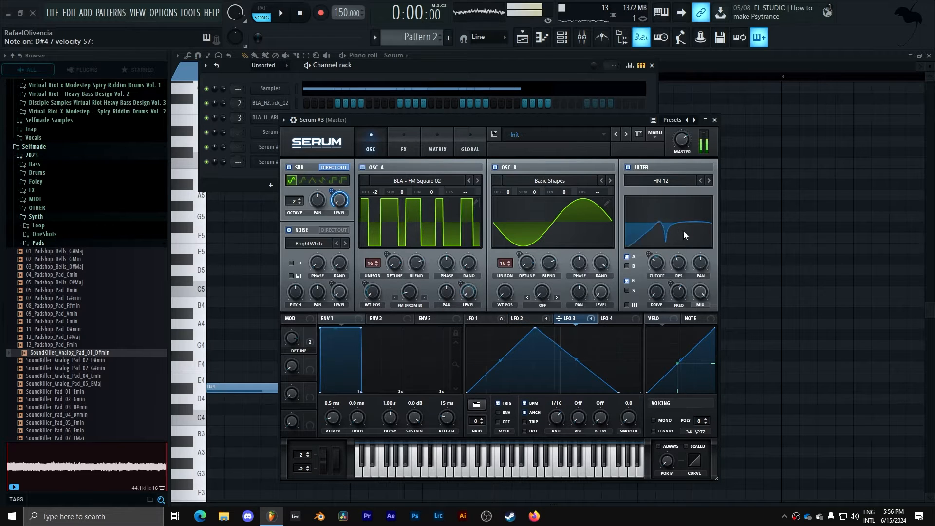
pyautogui.click(715, 120)
# Place three short D#4 notes in the Serum #3 pattern, each directly before a Serum #2 note, and play the riff back.
pyautogui.rightClick(291, 162)
pyautogui.click(302, 171)
pyautogui.moveTo(302, 382); pyautogui.dragTo(282, 401)
pyautogui.press('space')
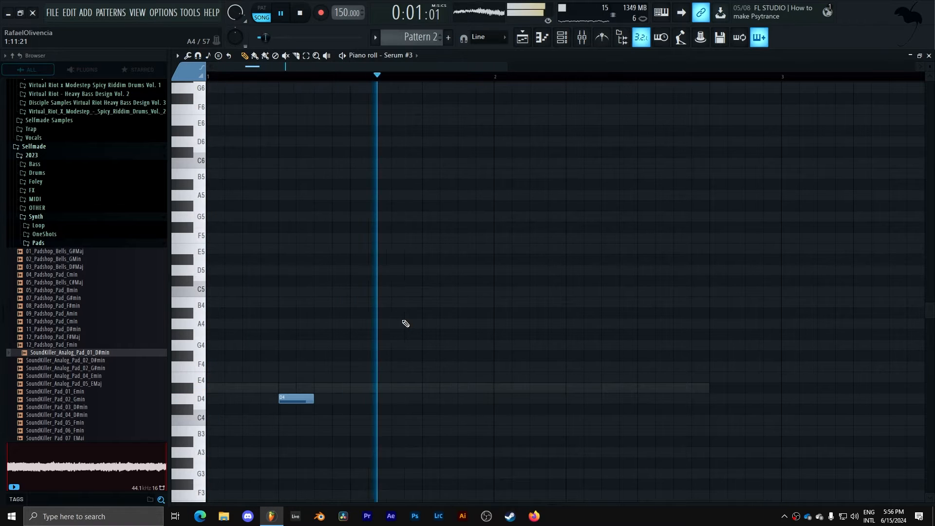
pyautogui.moveTo(295, 398); pyautogui.dragTo(294, 388)
pyautogui.click(428, 388)
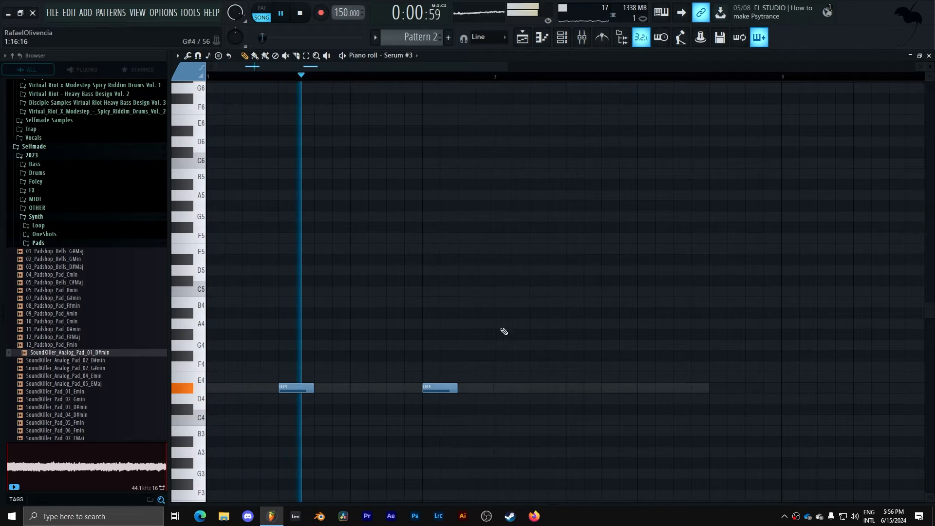
pyautogui.press('space')
pyautogui.press('space')
pyautogui.click(562, 39)
pyautogui.moveTo(587, 378); pyautogui.dragTo(569, 388)
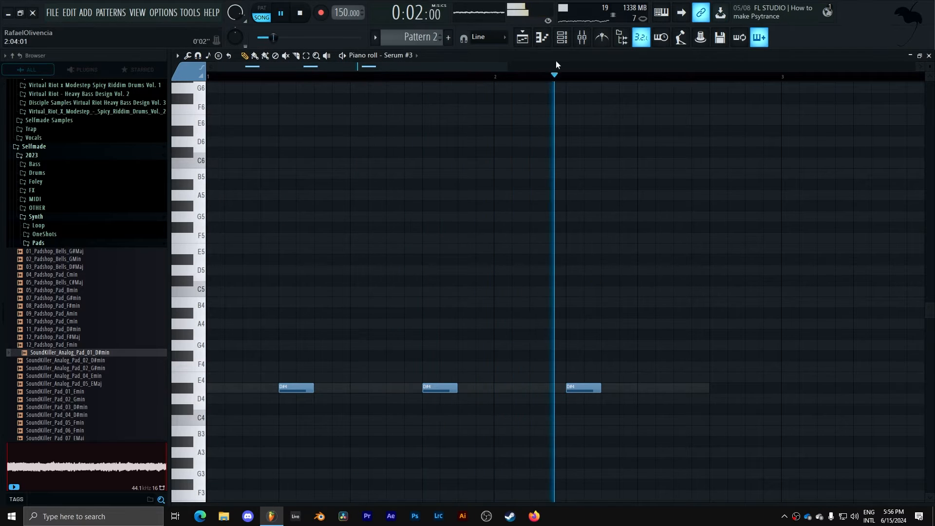
pyautogui.click(562, 38)
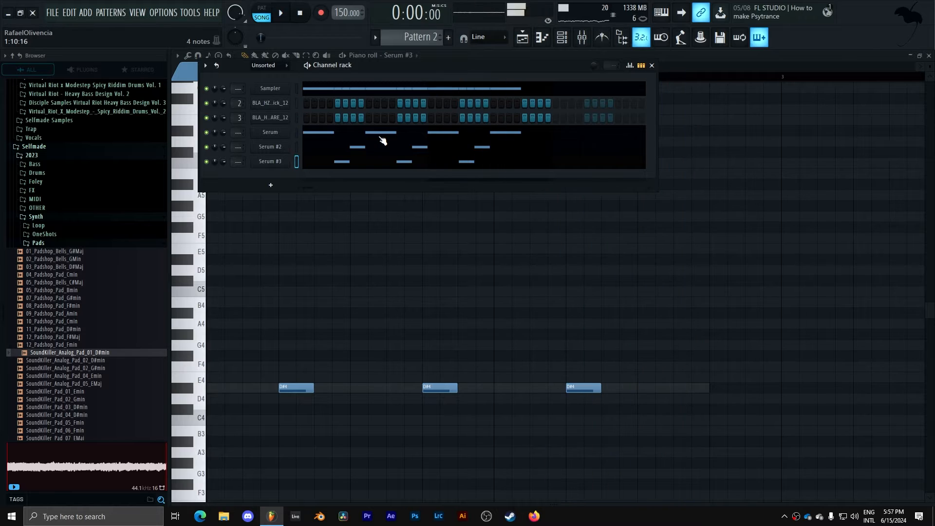
pyautogui.press('space')
# Add a new Serum channel and load the spectral Reesey Mess 4 wavetable into oscillator A.
pyautogui.click(271, 185)
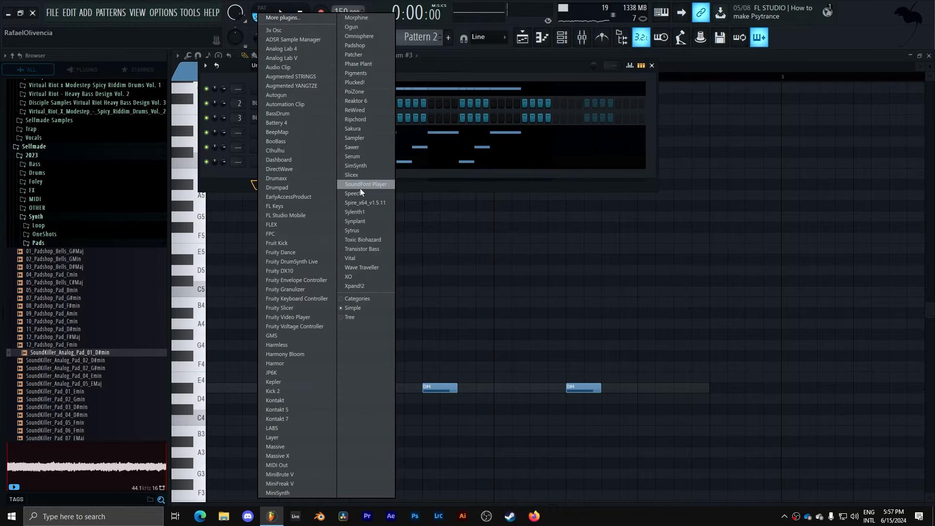
pyautogui.click(377, 158)
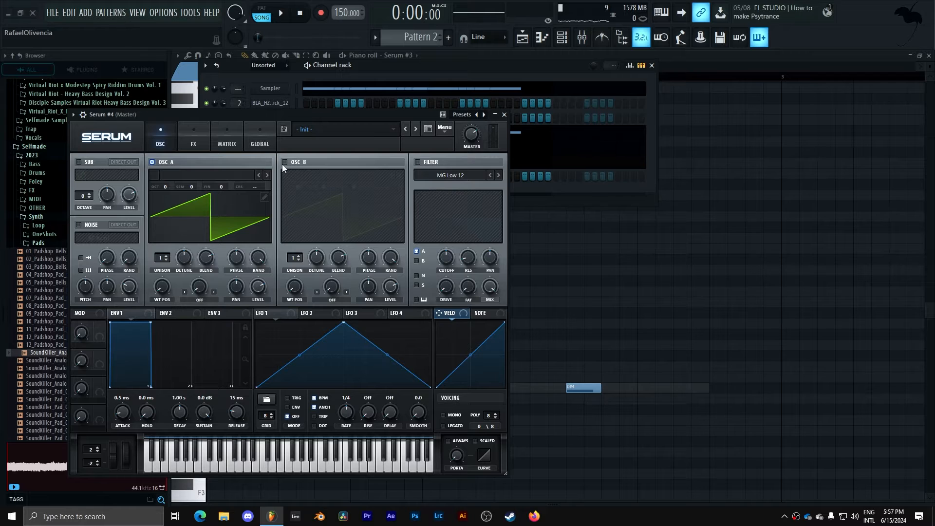
pyautogui.moveTo(188, 113); pyautogui.dragTo(426, 110)
pyautogui.click(444, 174)
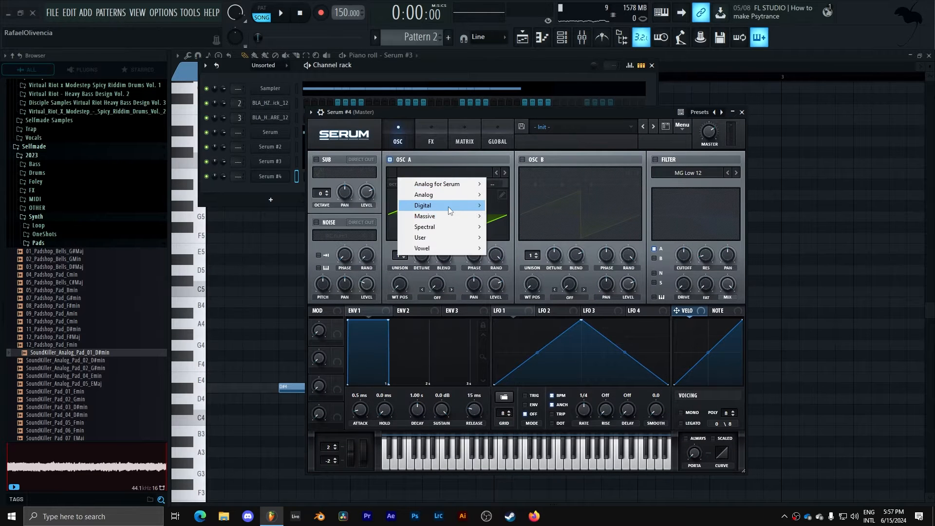
pyautogui.moveTo(449, 220)
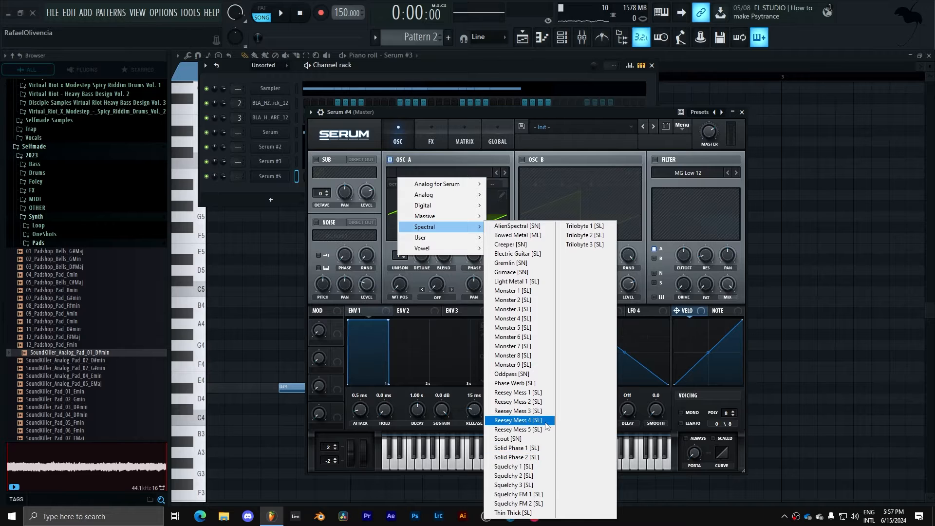
pyautogui.click(517, 420)
# Set oscillator A to octave -2 with 3 unison voices and modulate its wavetable position with LFO 1 in Trig mode.
pyautogui.moveTo(403, 184); pyautogui.dragTo(402, 209)
pyautogui.moveTo(400, 284); pyautogui.dragTo(415, 271)
pyautogui.moveTo(464, 303); pyautogui.dragTo(406, 327)
pyautogui.click(535, 396)
pyautogui.moveTo(405, 286); pyautogui.dragTo(422, 295)
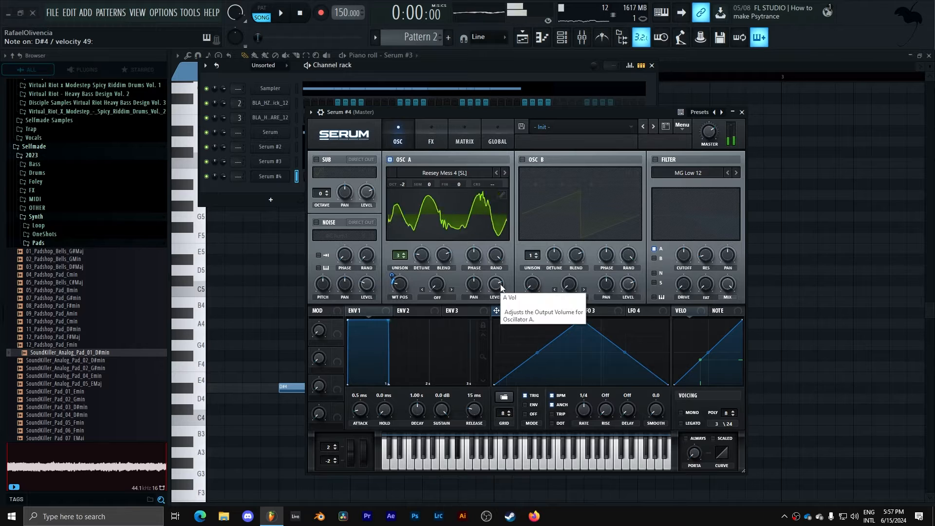
# Set oscillator A's warp mode to Bend + and shift LFO 1's peak and end point slightly earlier.
pyautogui.click(449, 293)
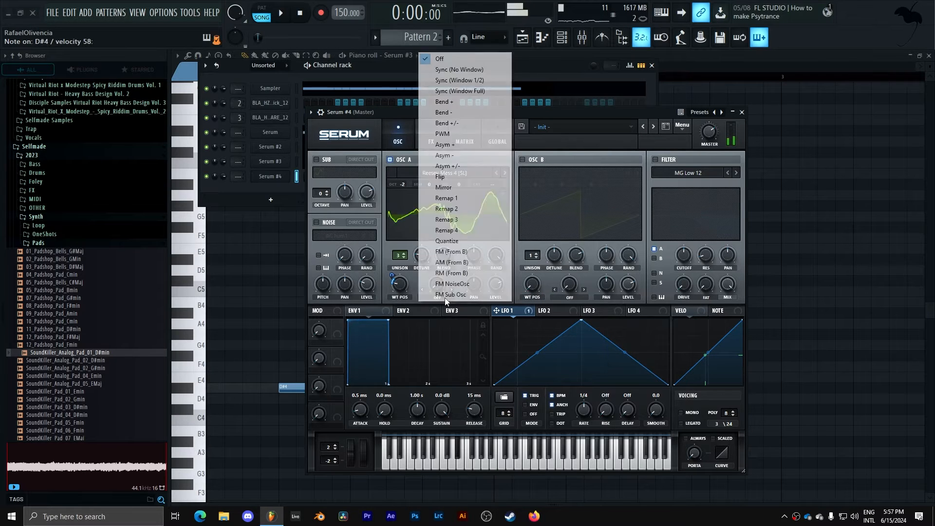
pyautogui.click(452, 113)
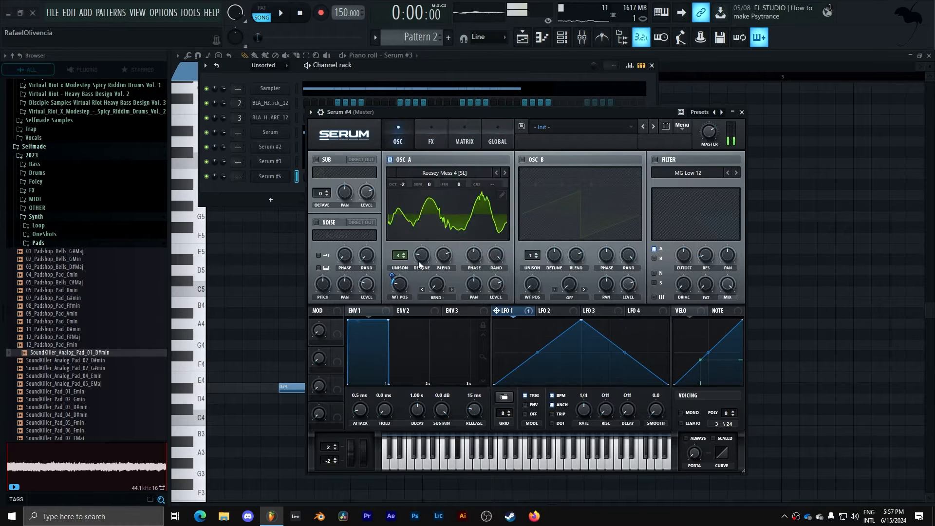
pyautogui.moveTo(455, 226); pyautogui.dragTo(449, 244)
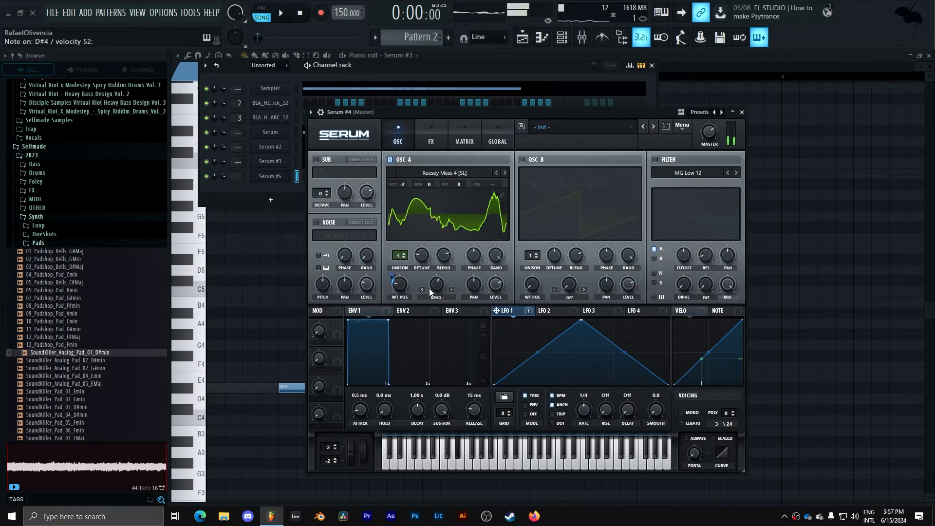
pyautogui.moveTo(438, 283)
pyautogui.mouseDown()
pyautogui.moveTo(440, 296)
pyautogui.moveTo(442, 273)
pyautogui.mouseUp()
pyautogui.moveTo(581, 320); pyautogui.dragTo(560, 319)
pyautogui.moveTo(669, 385); pyautogui.dragTo(647, 410)
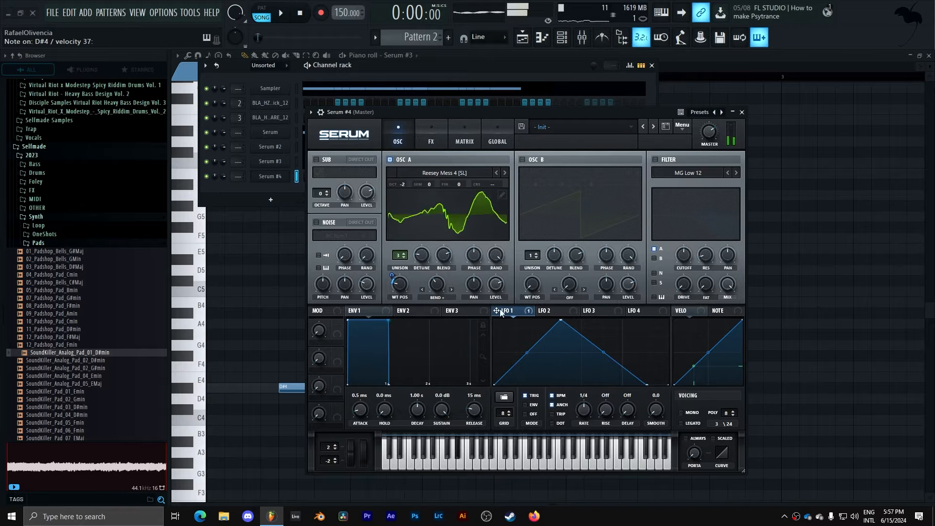
# Route LFO 1 to oscillator A's warp and level, and set its unison to 2 voices.
pyautogui.moveTo(428, 283)
pyautogui.mouseDown()
pyautogui.moveTo(433, 304)
pyautogui.moveTo(433, 268)
pyautogui.mouseUp()
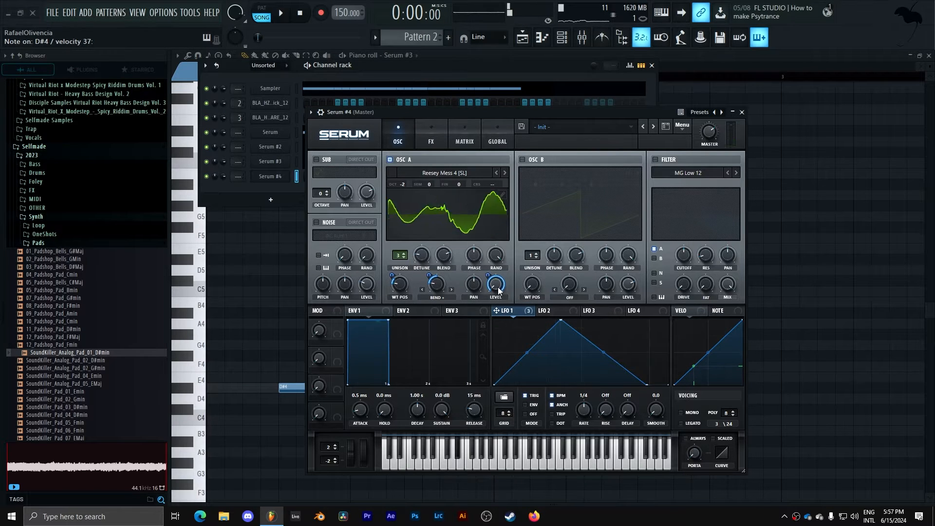
pyautogui.click(404, 258)
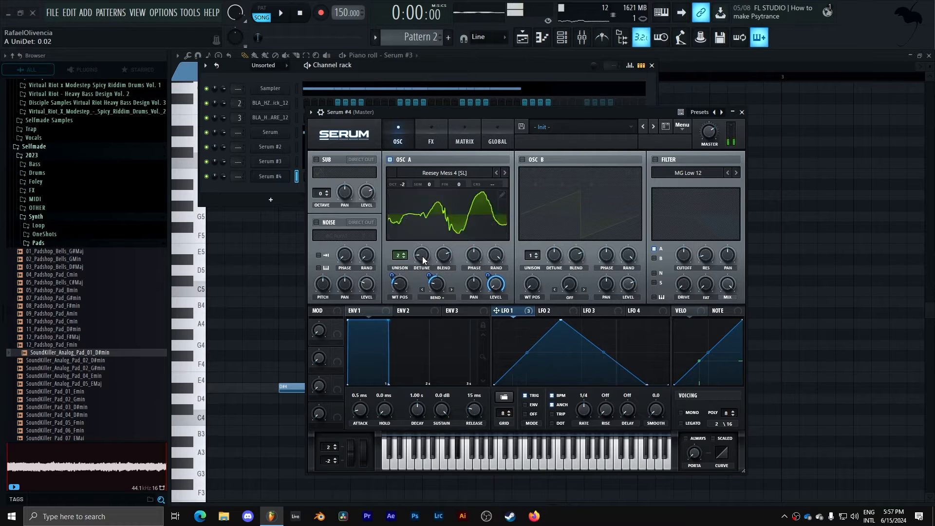
# Enable a triangle sub oscillator at octave -2 with direct out and LFO 1 on its level, and save the project.
pyautogui.click(317, 160)
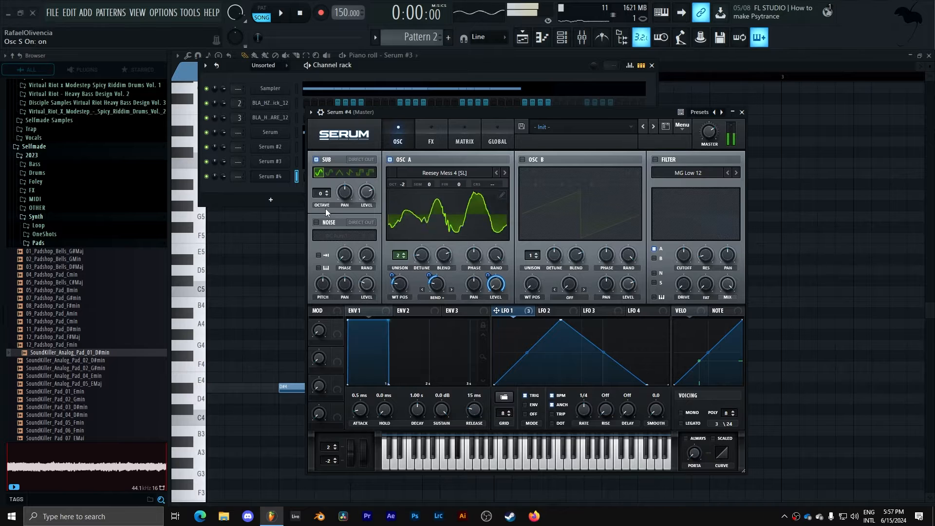
pyautogui.scroll(-3, 324, 197)
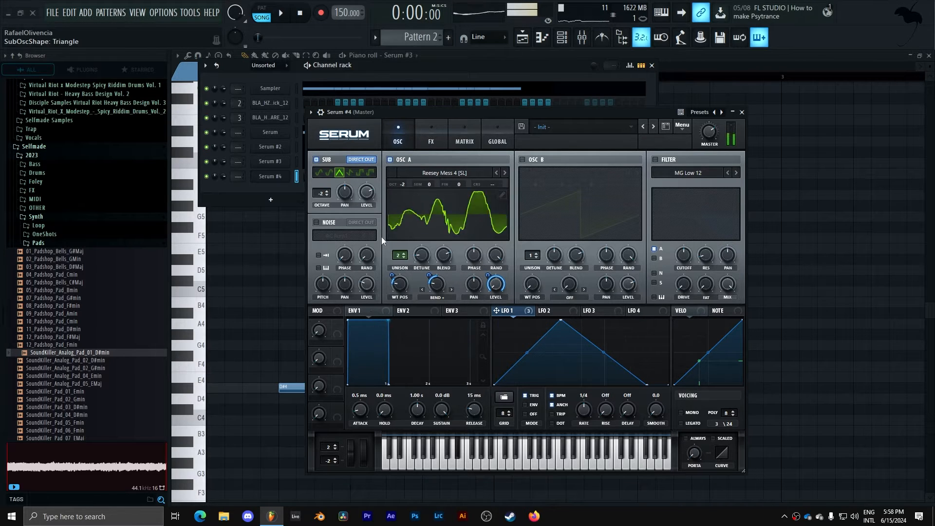
pyautogui.hotkey('ctrl', 's')
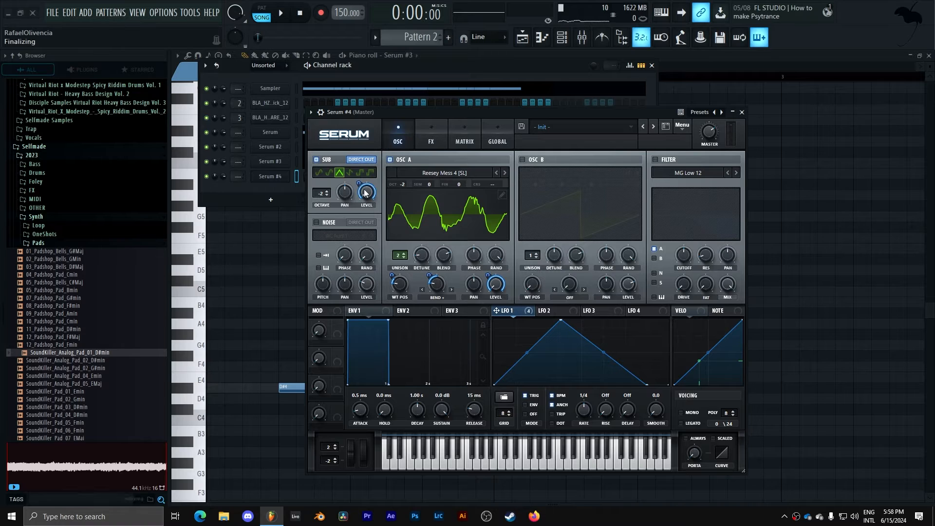
# Enable oscillator B and load the spectral Trilobyte 3 wavetable into it.
pyautogui.click(431, 140)
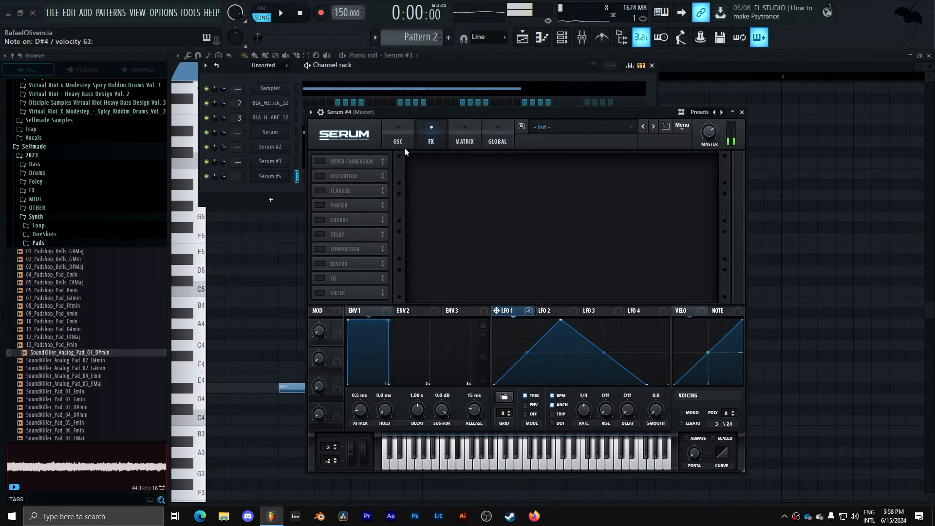
pyautogui.click(406, 134)
pyautogui.click(539, 162)
pyautogui.click(541, 174)
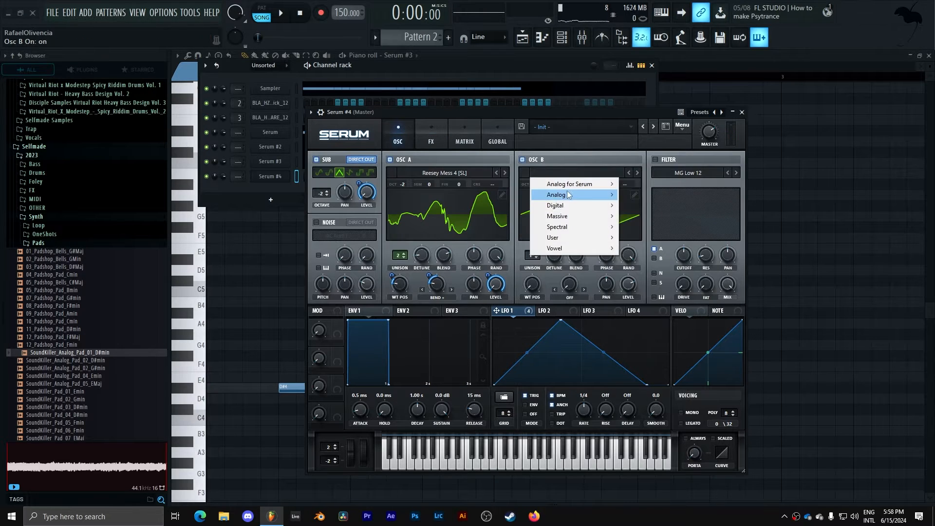
pyautogui.moveTo(580, 228)
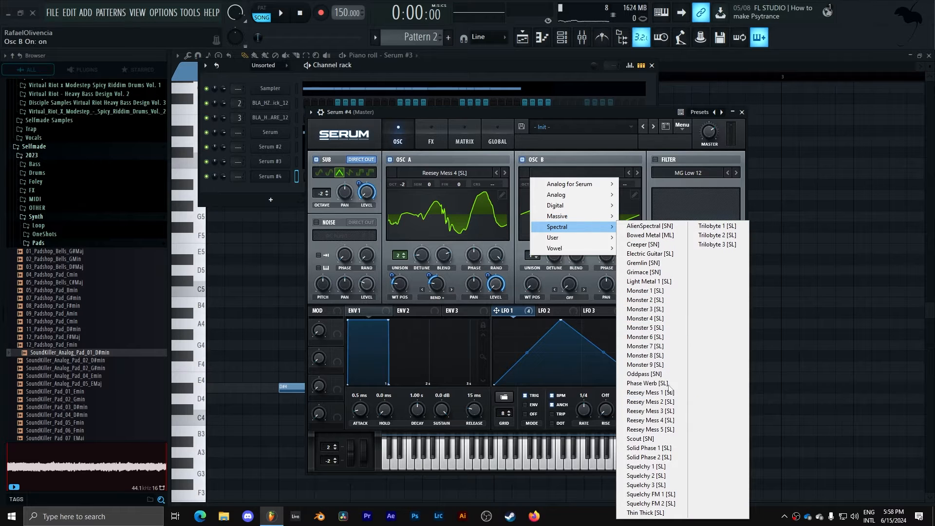
pyautogui.click(714, 244)
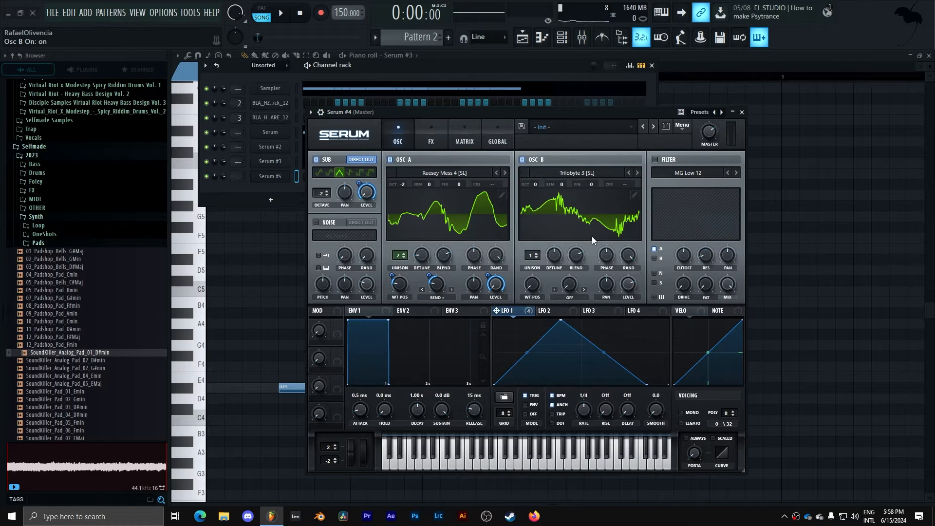
# Set oscillator B to octave -2 with the Trilobyte 1 wavetable, and modulate its wavetable position with LFO 1 by about 19.
pyautogui.moveTo(535, 286); pyautogui.dragTo(542, 248)
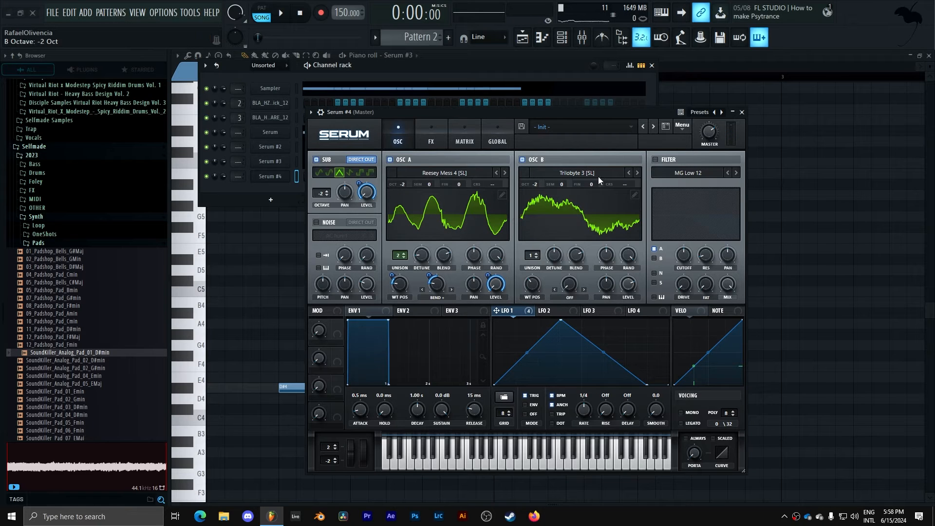
pyautogui.moveTo(534, 286); pyautogui.dragTo(544, 273)
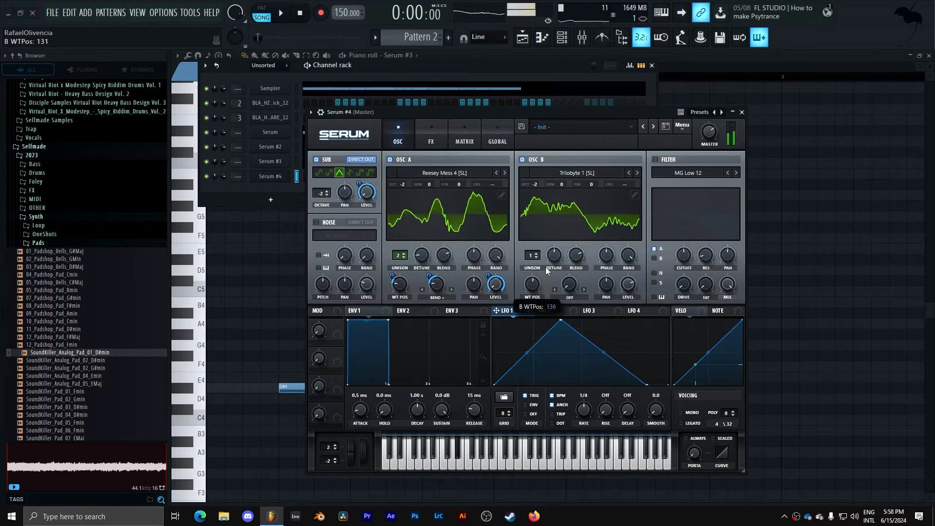
pyautogui.moveTo(509, 312); pyautogui.dragTo(533, 317)
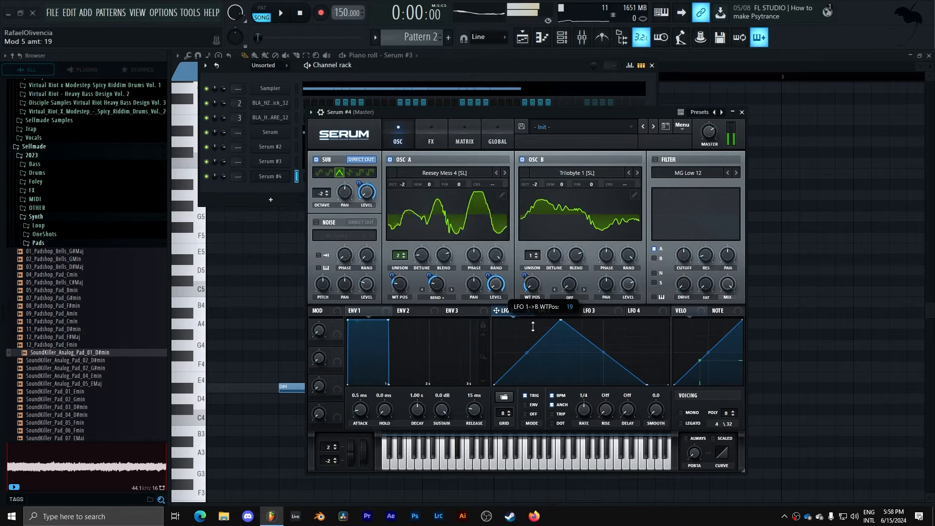
pyautogui.click(638, 173)
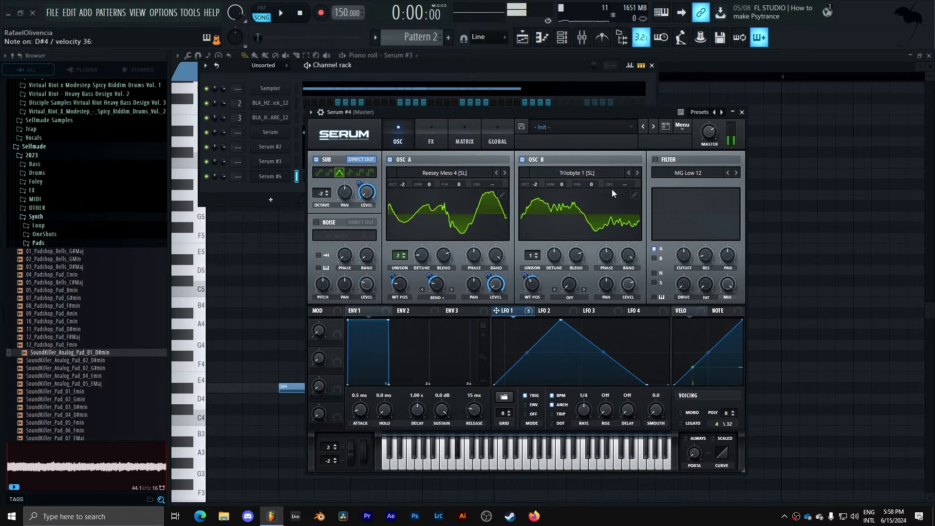
# Set oscillator B's warp mode to Bend - with LFO 1 modulating it, and switch its wavetable to Thin Thick.
pyautogui.click(570, 297)
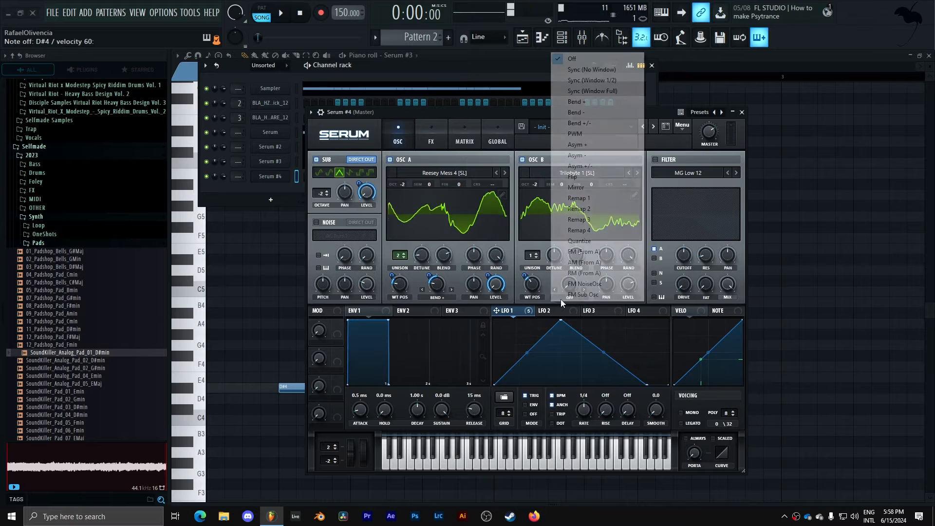
pyautogui.click(576, 113)
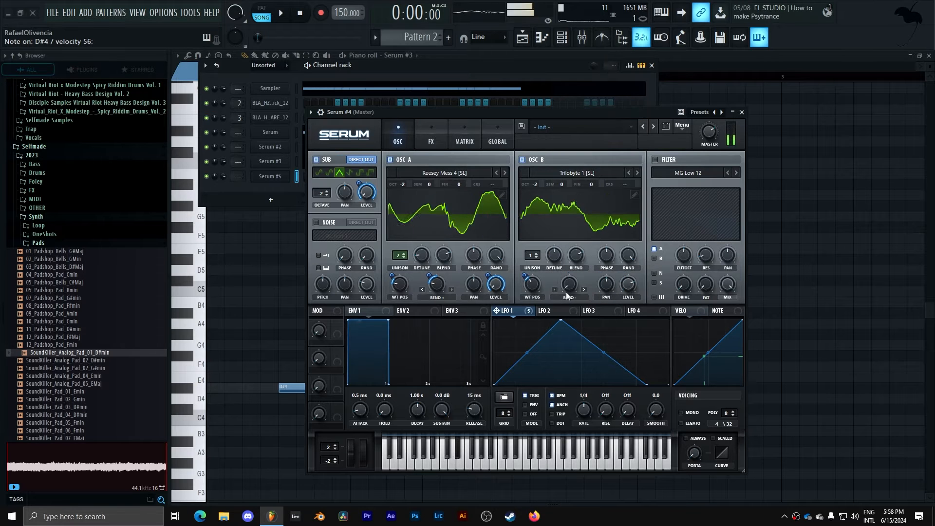
pyautogui.moveTo(599, 205); pyautogui.dragTo(566, 253)
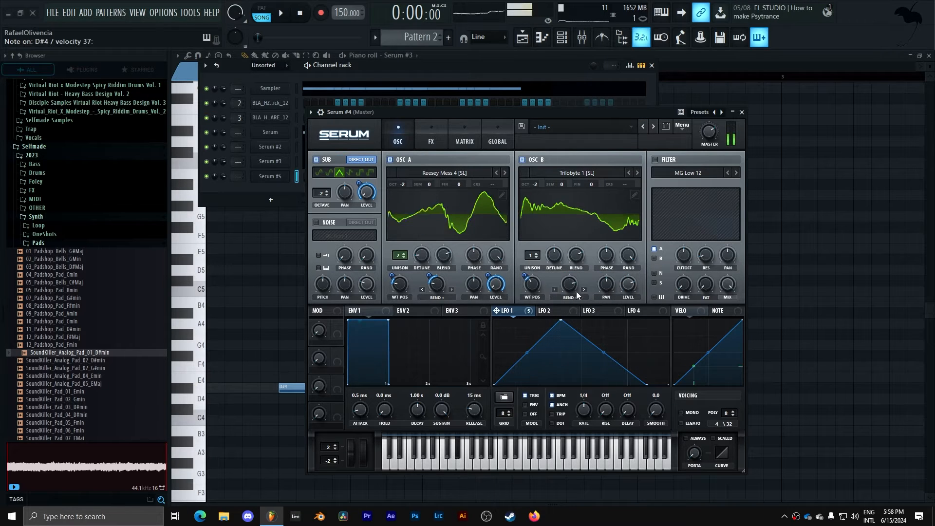
pyautogui.moveTo(578, 295); pyautogui.dragTo(579, 312)
pyautogui.moveTo(496, 310); pyautogui.dragTo(567, 315)
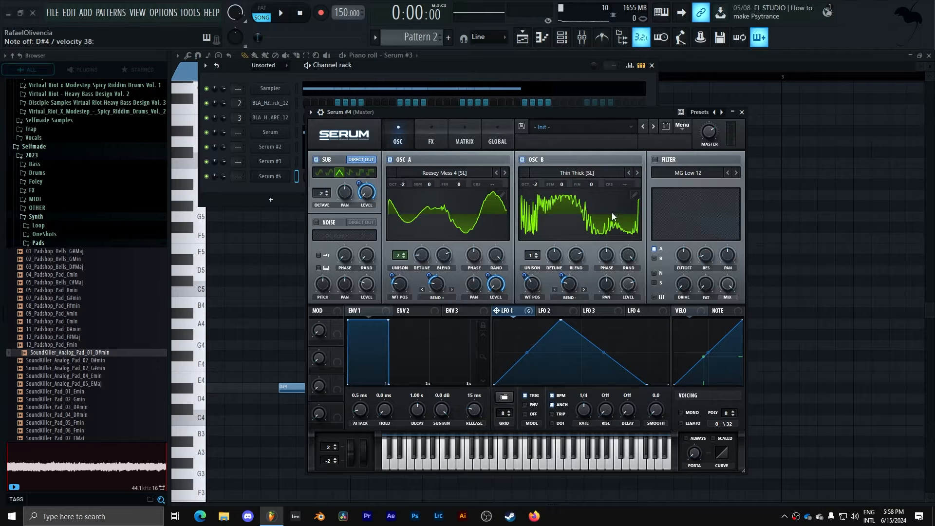
# Lower oscillator B's wavetable position and readjust the amount of LFO 1 modulation on it.
pyautogui.moveTo(570, 289); pyautogui.dragTo(553, 338)
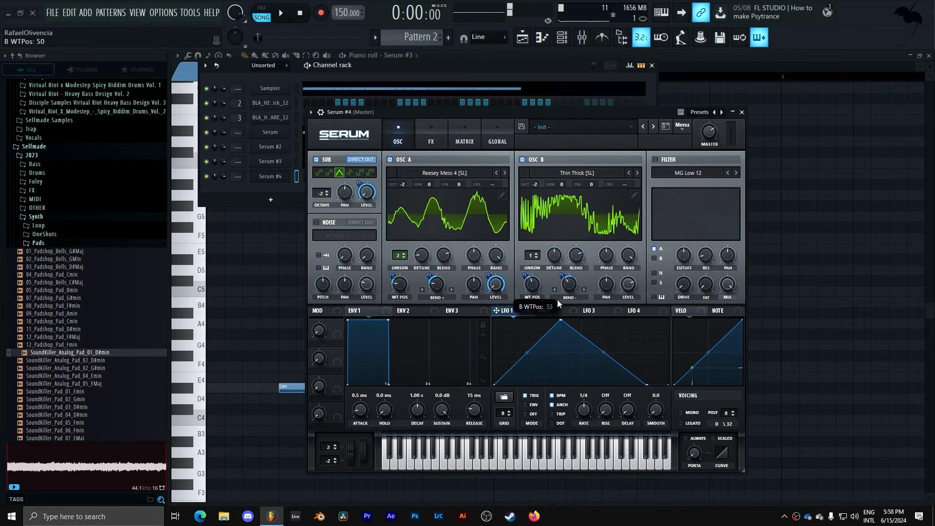
pyautogui.moveTo(525, 274); pyautogui.dragTo(528, 328)
pyautogui.moveTo(525, 276); pyautogui.dragTo(532, 301)
pyautogui.rightClick(532, 295)
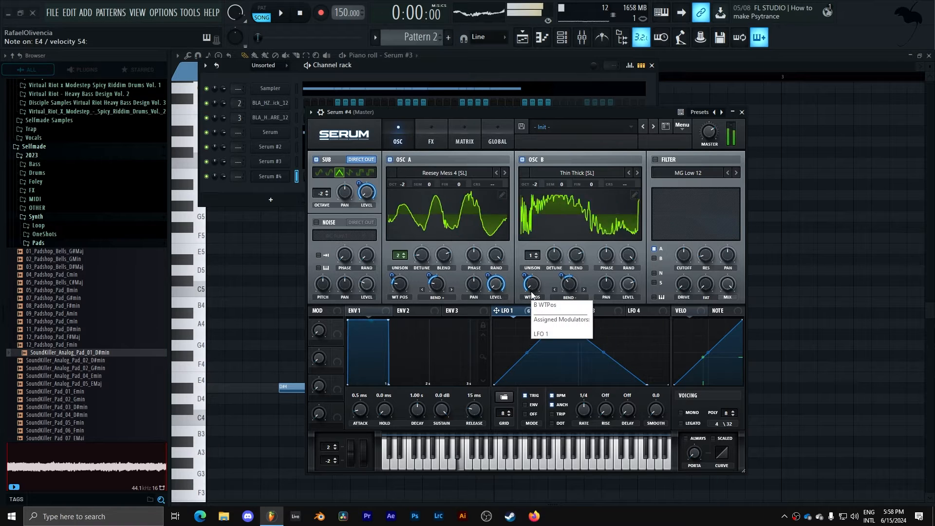
# Change oscillator B's warp mode to Bend + and readjust its warp amount and LFO 1 modulation.
pyautogui.moveTo(569, 286)
pyautogui.mouseDown()
pyautogui.moveTo(575, 279)
pyautogui.moveTo(563, 294)
pyautogui.moveTo(580, 273)
pyautogui.mouseUp()
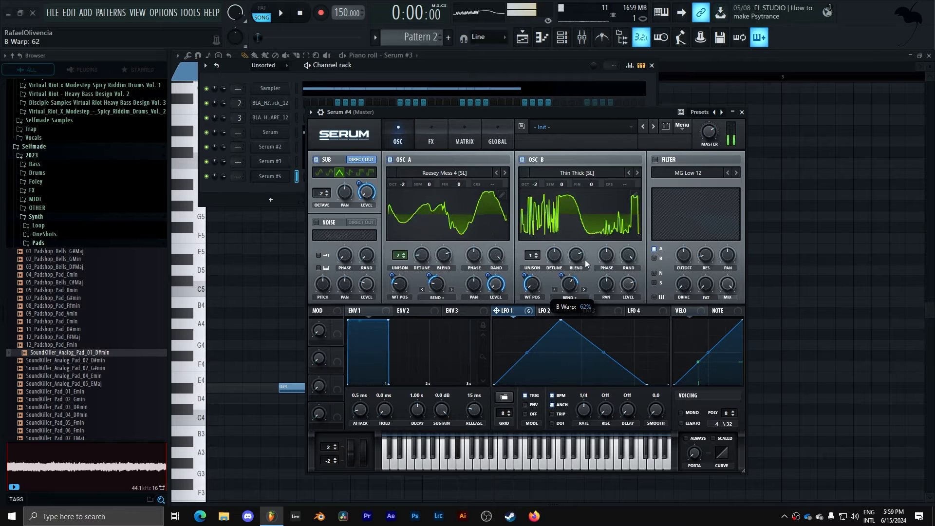
pyautogui.moveTo(580, 308); pyautogui.dragTo(569, 263)
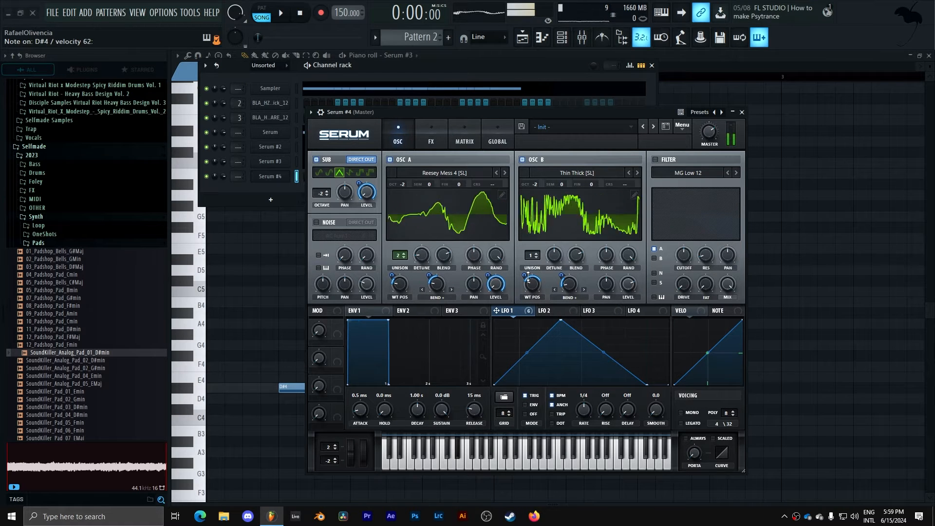
pyautogui.rightClick(529, 277)
# Enable Serum's Filter effect with LFO 1 modulating its cutoff, and modulate oscillator B's level with LFO 1.
pyautogui.click(432, 136)
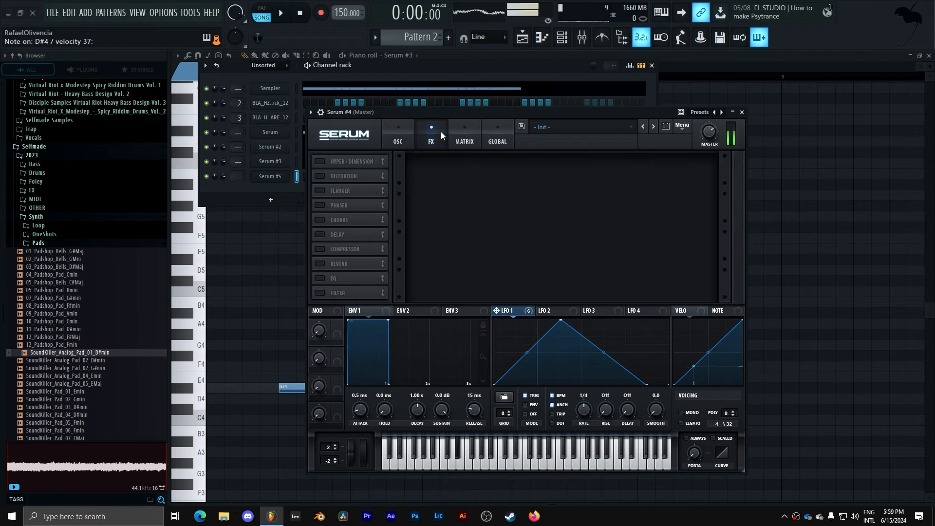
pyautogui.click(322, 292)
pyautogui.moveTo(496, 310); pyautogui.dragTo(531, 159)
pyautogui.click(398, 137)
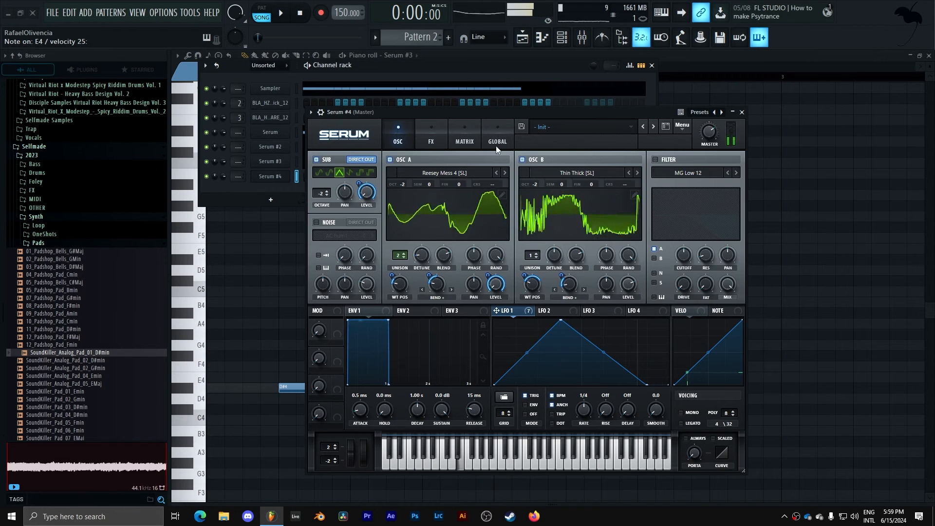
pyautogui.click(432, 134)
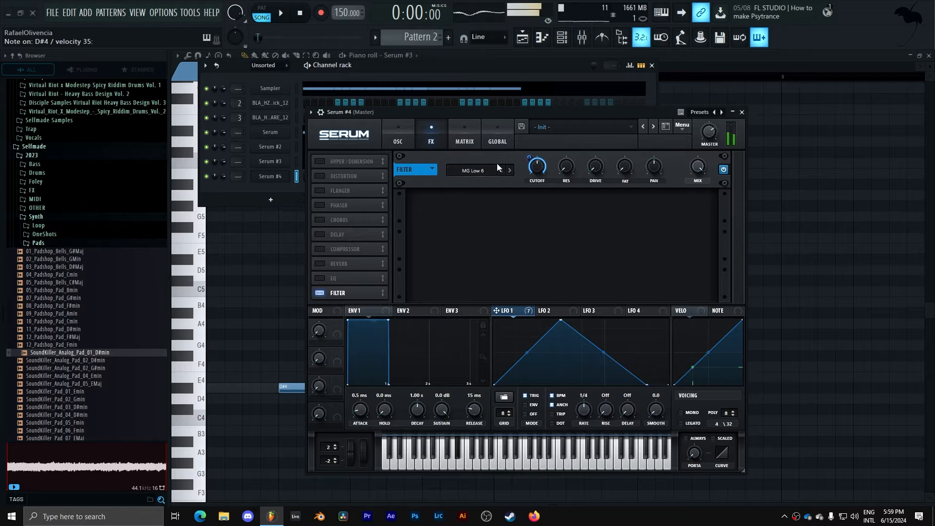
pyautogui.click(396, 141)
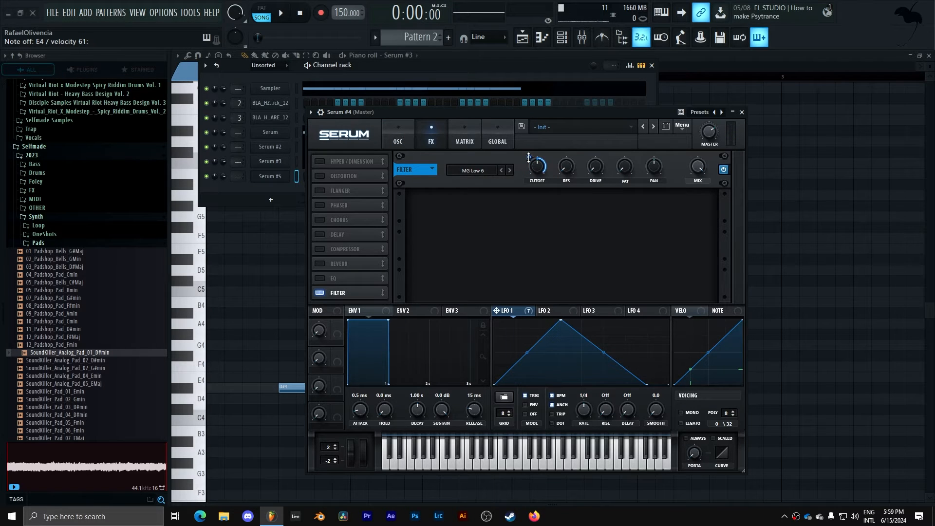
pyautogui.click(396, 141)
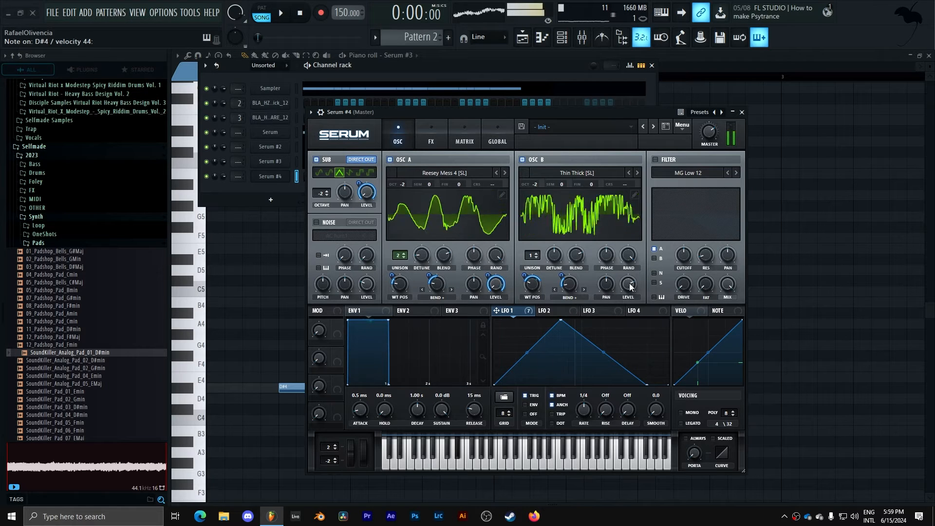
pyautogui.moveTo(495, 310); pyautogui.dragTo(633, 288)
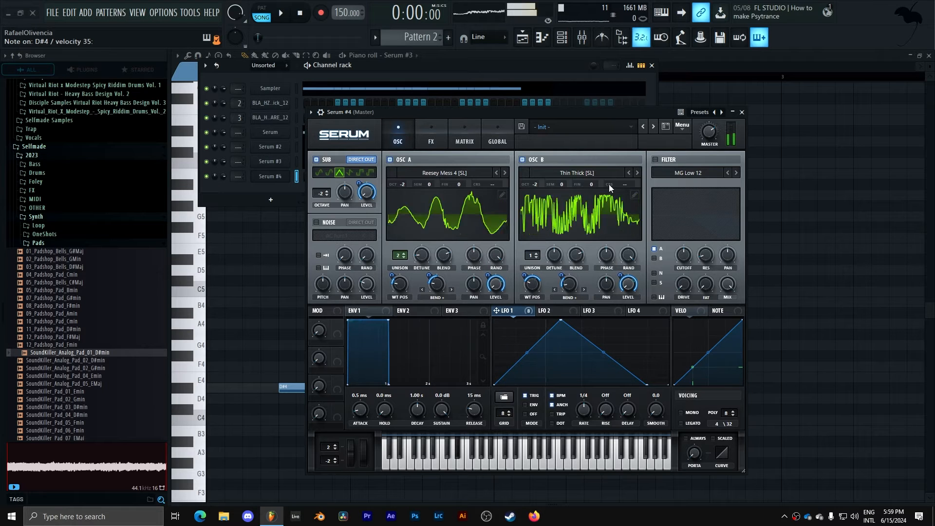
# Turn on the main filter, set its type to HP 12 and route oscillator B through it.
pyautogui.click(655, 159)
pyautogui.click(688, 173)
pyautogui.moveTo(694, 188)
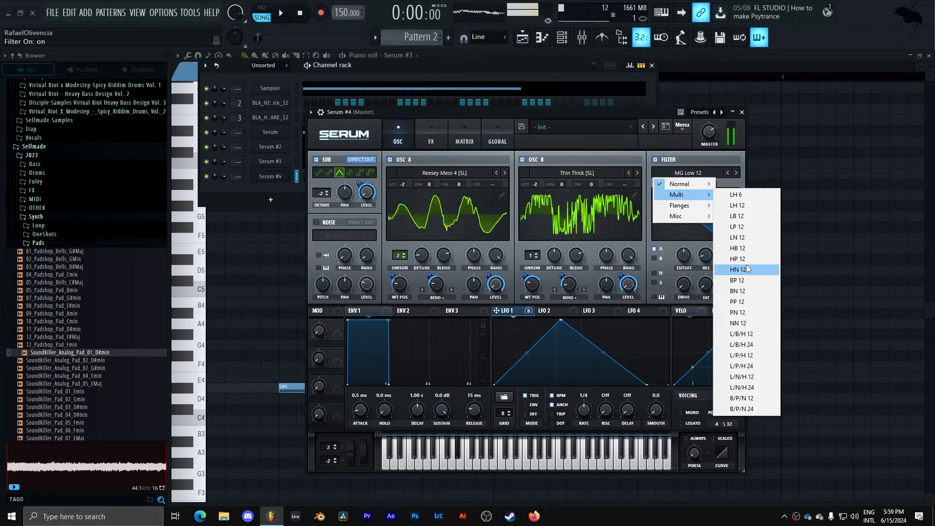
pyautogui.click(745, 259)
pyautogui.click(655, 259)
# Modulate the HP 12 filter's cutoff and FREQ with LFO 1, setting resonance to about 33% and FREQ to about 68%.
pyautogui.moveTo(496, 310); pyautogui.dragTo(682, 257)
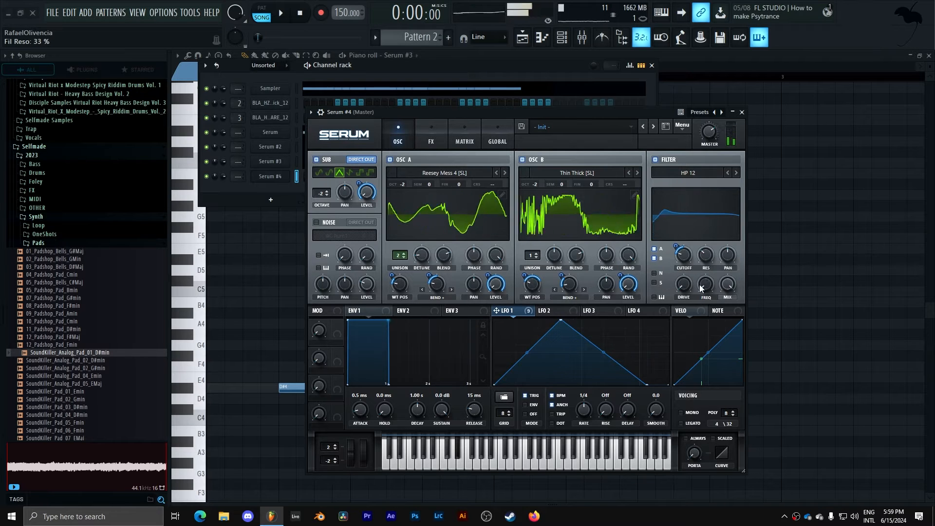
pyautogui.moveTo(713, 241); pyautogui.dragTo(723, 221)
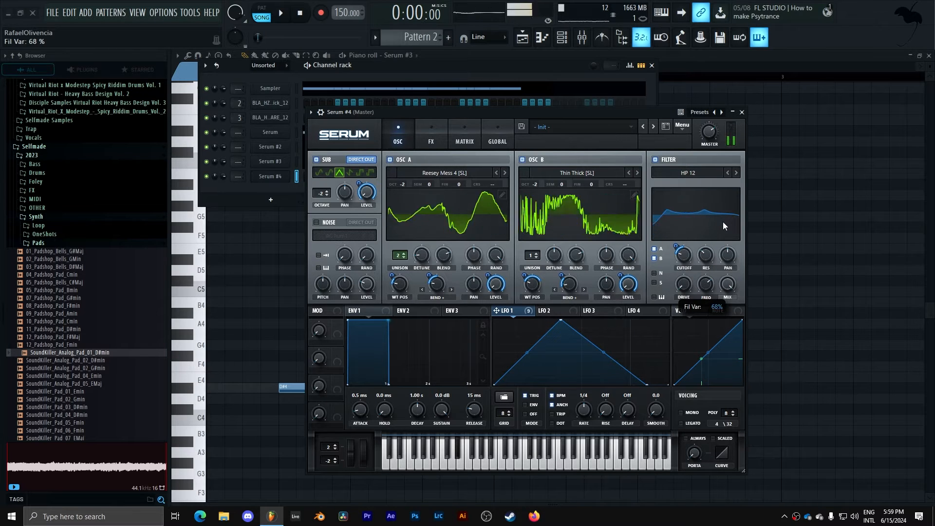
pyautogui.moveTo(517, 311); pyautogui.dragTo(699, 308)
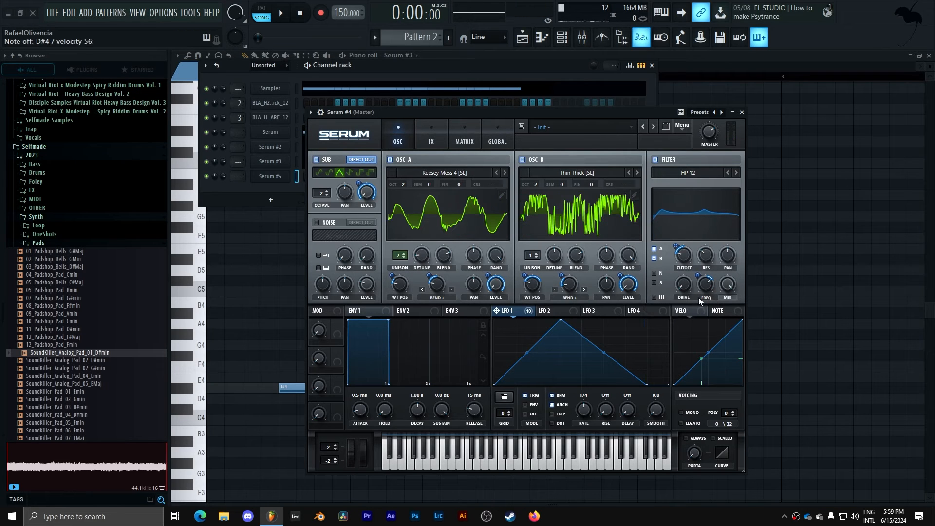
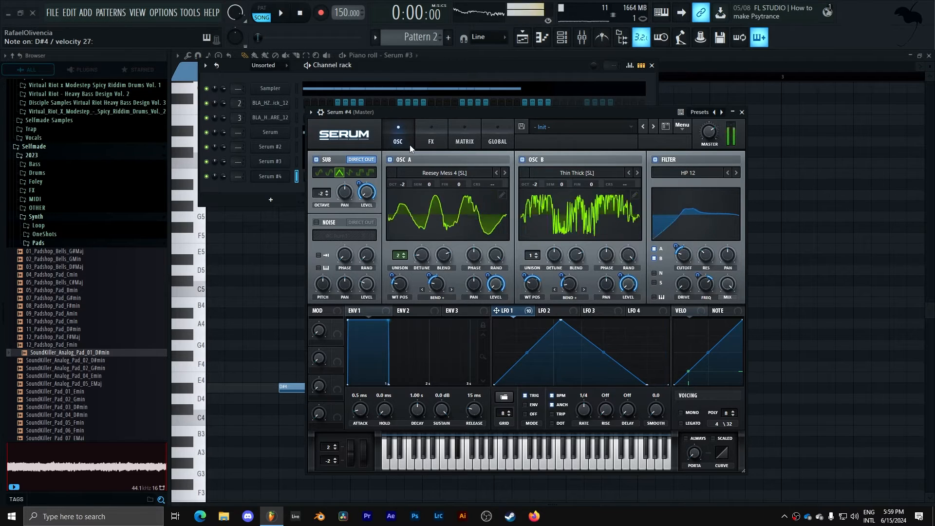
# Move the Filter effect to the front of the chain and enable Hyper with 7 unison voices, about 71% detune, a higher rate and lower mix.
pyautogui.click(431, 134)
pyautogui.moveTo(354, 292); pyautogui.dragTo(373, 138)
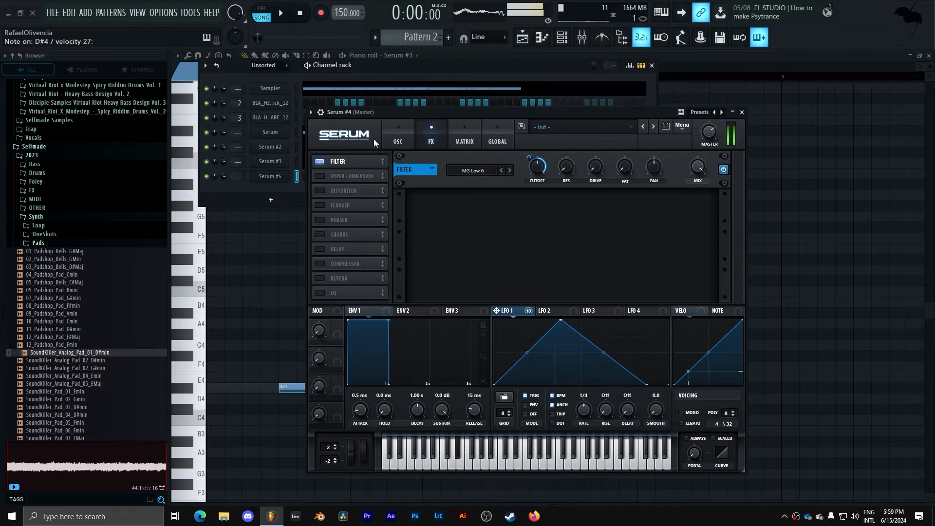
pyautogui.click(338, 178)
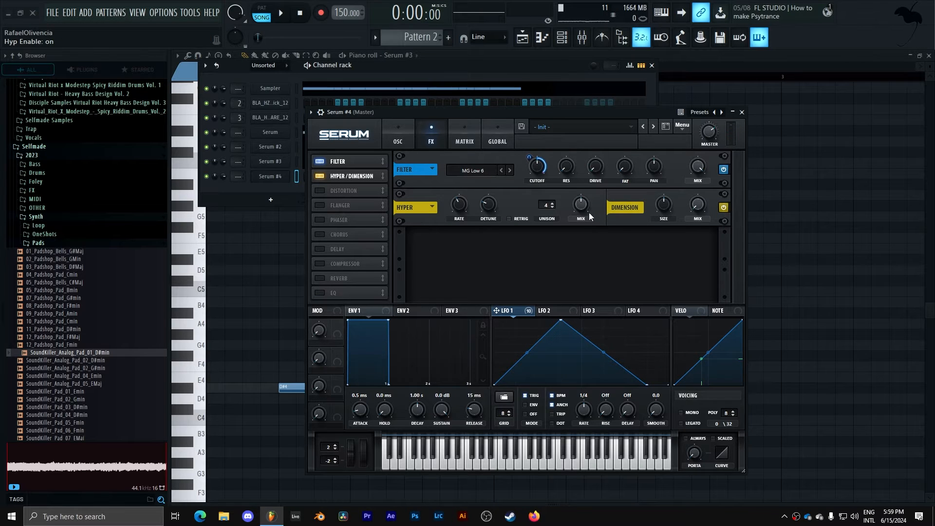
pyautogui.moveTo(544, 213); pyautogui.dragTo(557, 98)
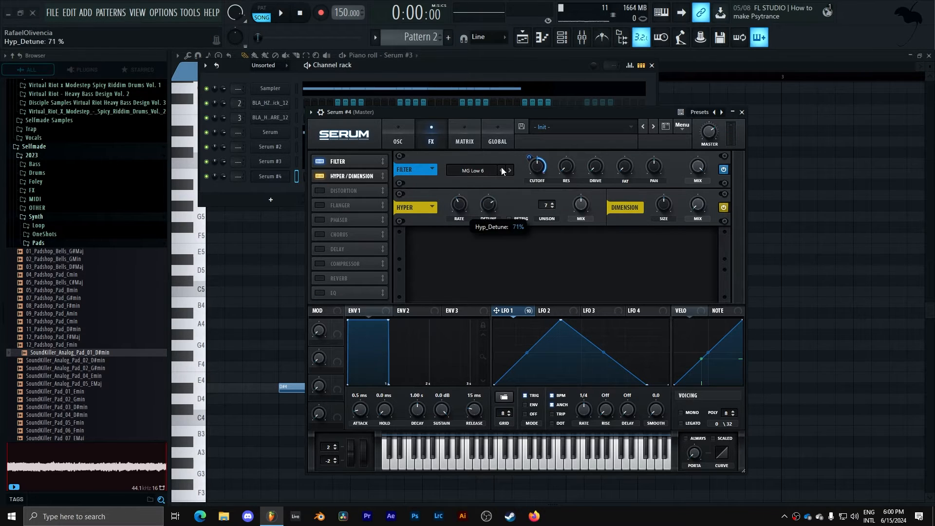
pyautogui.moveTo(501, 166); pyautogui.dragTo(500, 170)
pyautogui.moveTo(459, 203); pyautogui.dragTo(469, 180)
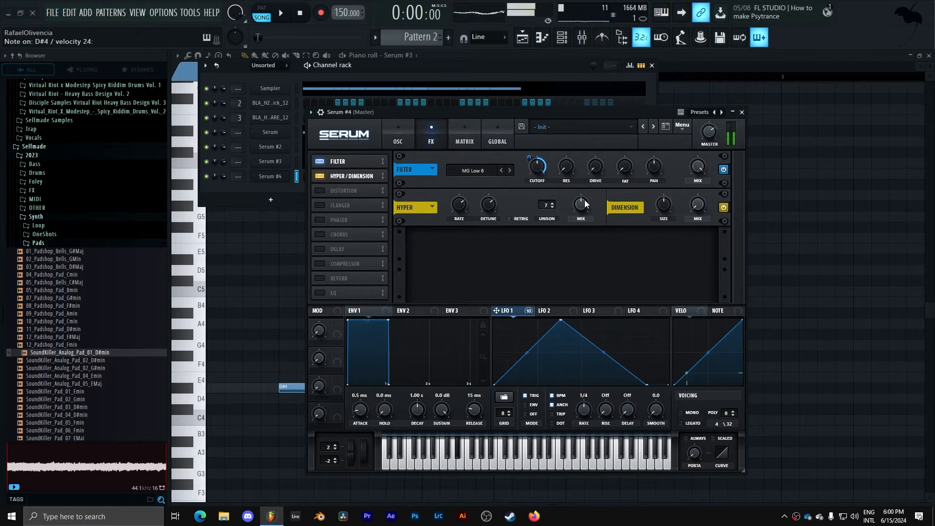
pyautogui.moveTo(458, 215); pyautogui.dragTo(459, 219)
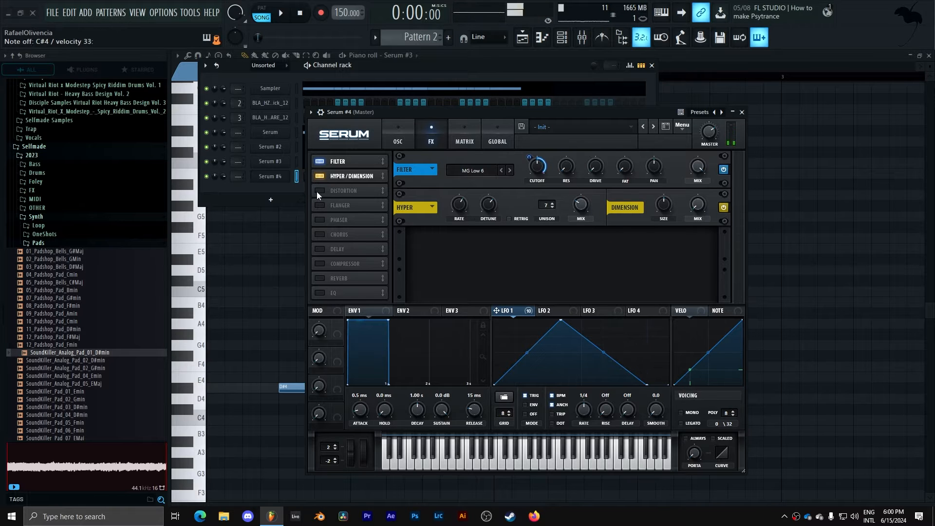
# Add a Flanger after Hyper, raise its rate, lower its depth and feedback, and set its mix to about 47%.
pyautogui.click(319, 220)
pyautogui.click(326, 222)
pyautogui.click(356, 205)
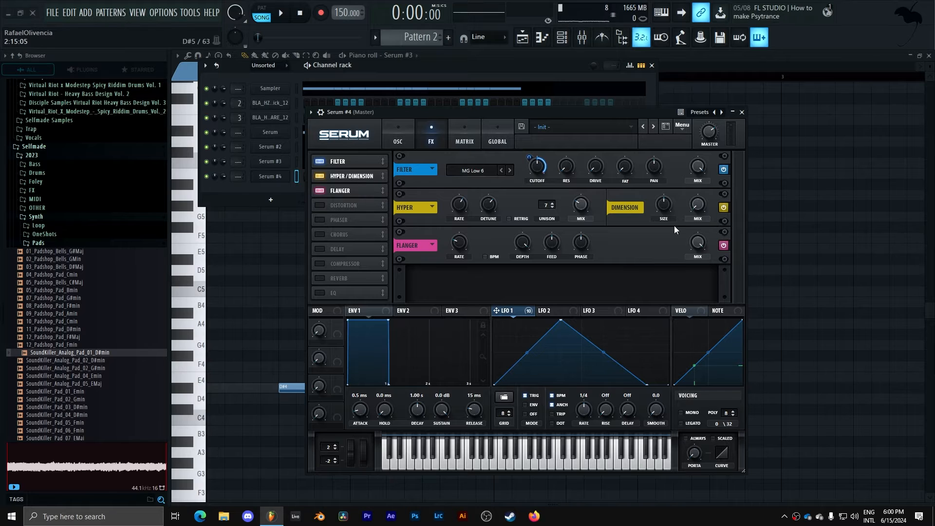
pyautogui.moveTo(702, 246); pyautogui.dragTo(701, 298)
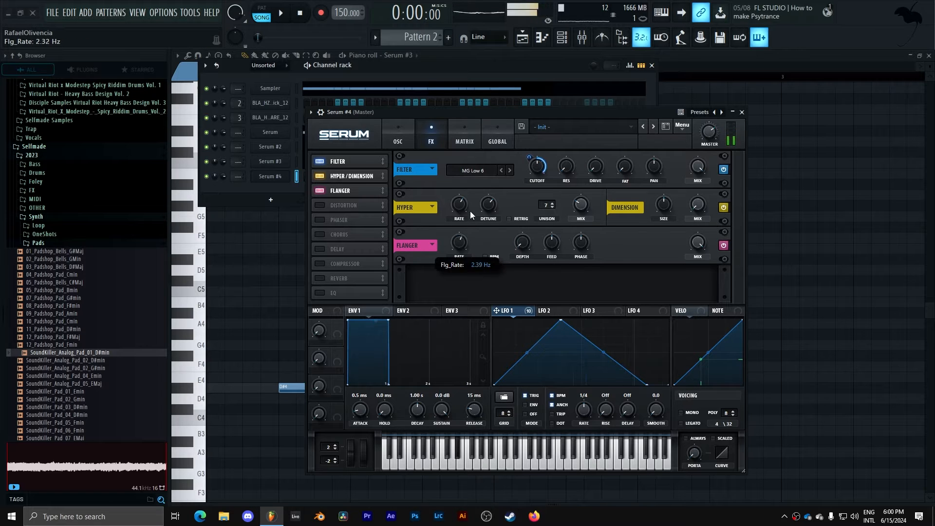
pyautogui.rightClick(530, 244)
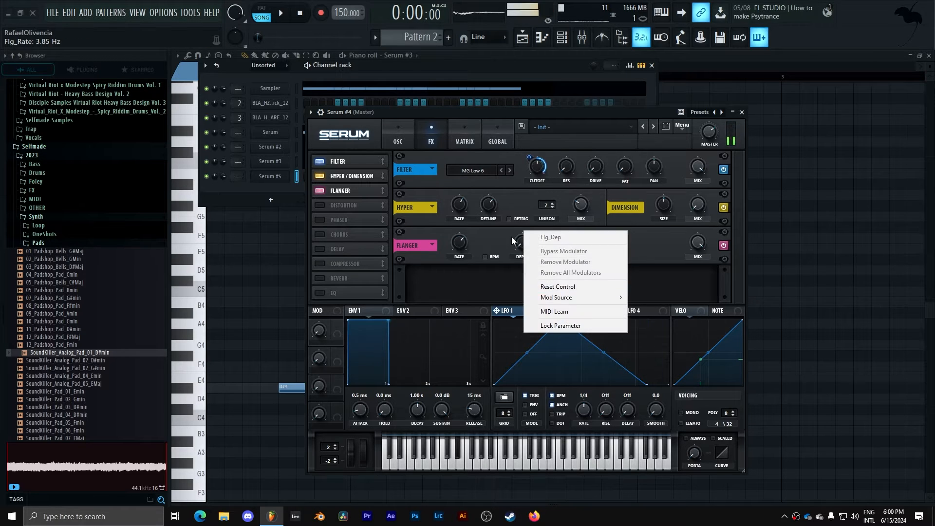
pyautogui.click(511, 236)
pyautogui.moveTo(531, 216)
pyautogui.mouseDown()
pyautogui.moveTo(533, 203)
pyautogui.moveTo(532, 220)
pyautogui.mouseUp()
pyautogui.moveTo(466, 242); pyautogui.dragTo(467, 247)
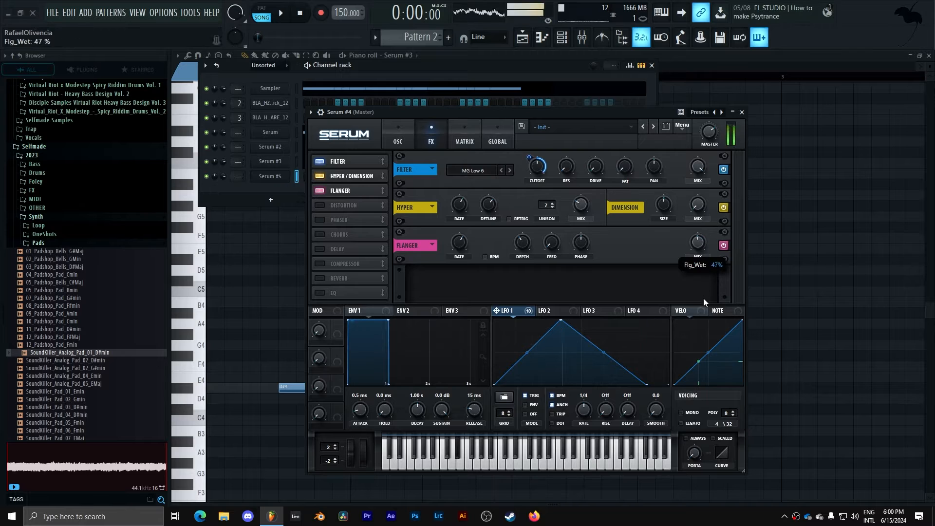
# Add a multiband Compressor with about 9.2 dB gain after the Flanger, followed by an EQ.
pyautogui.click(321, 264)
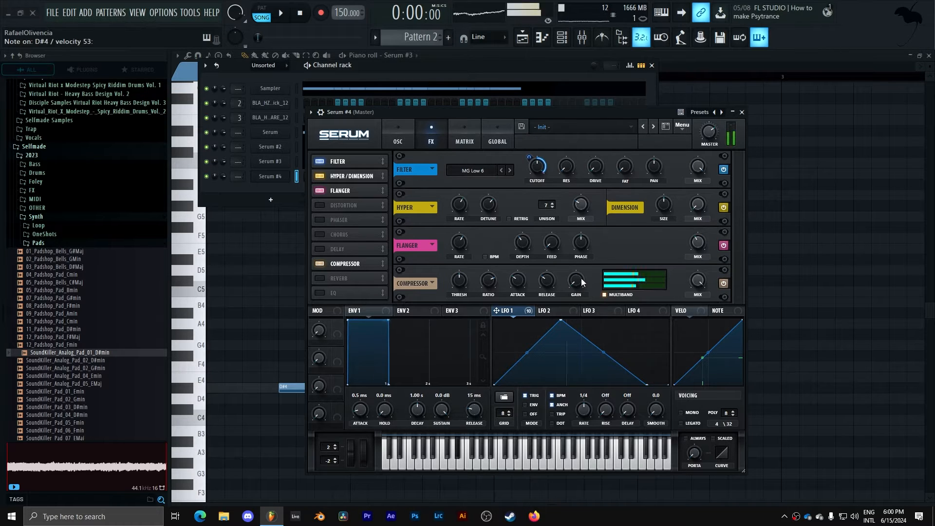
pyautogui.moveTo(360, 265); pyautogui.dragTo(363, 203)
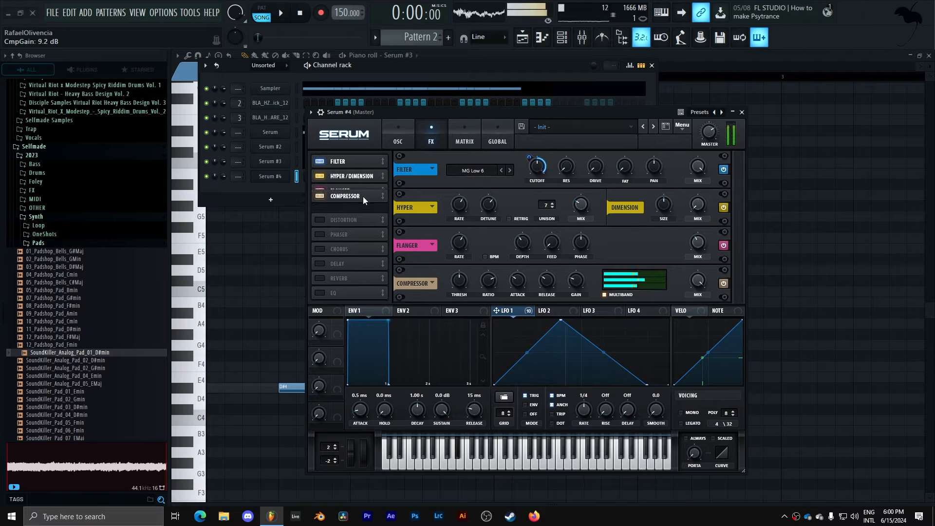
pyautogui.click(331, 292)
pyautogui.moveTo(331, 292); pyautogui.dragTo(358, 221)
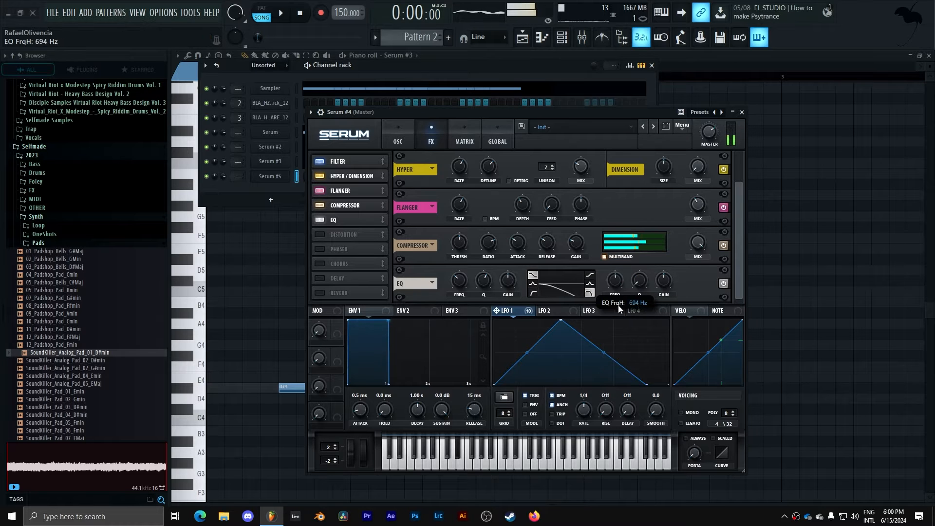
# Low-pass the EQ's high band at about 694 Hz with LFO 1 modulating its frequency, and place the EQ before the Compressor.
pyautogui.moveTo(617, 280); pyautogui.dragTo(610, 291)
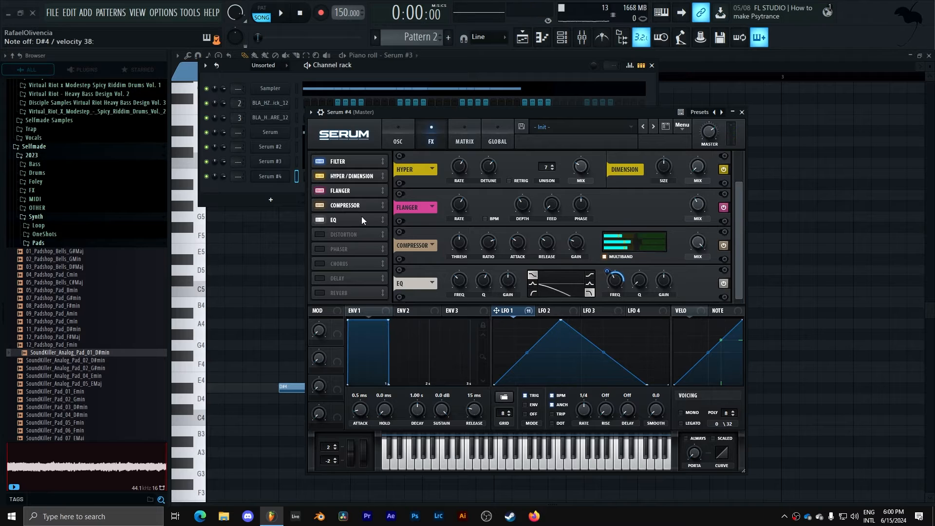
pyautogui.moveTo(361, 216); pyautogui.dragTo(364, 198)
pyautogui.moveTo(615, 244)
pyautogui.mouseDown()
pyautogui.moveTo(621, 225)
pyautogui.moveTo(617, 241)
pyautogui.mouseUp()
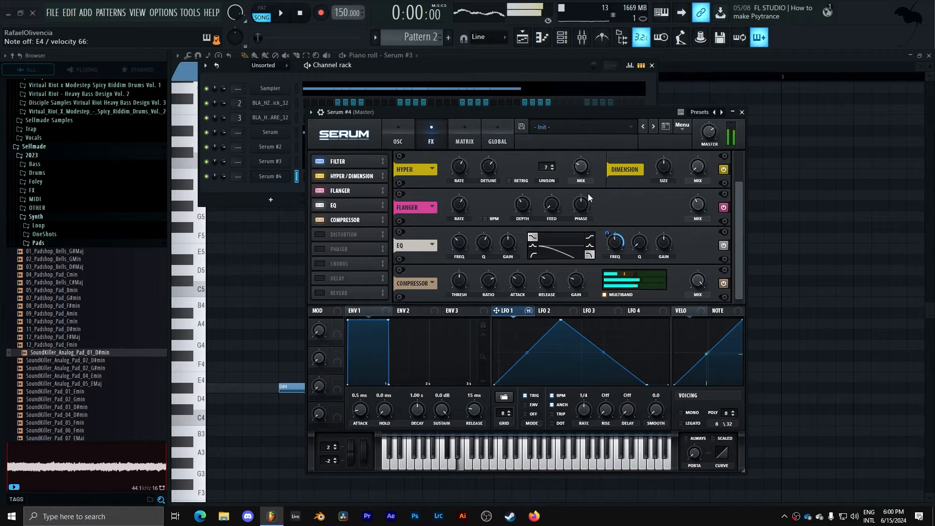
# Add a two-bar D#4 note from the start of Serum #4's piano roll and play it back with the track.
pyautogui.click(742, 112)
pyautogui.rightClick(274, 178)
pyautogui.click(308, 176)
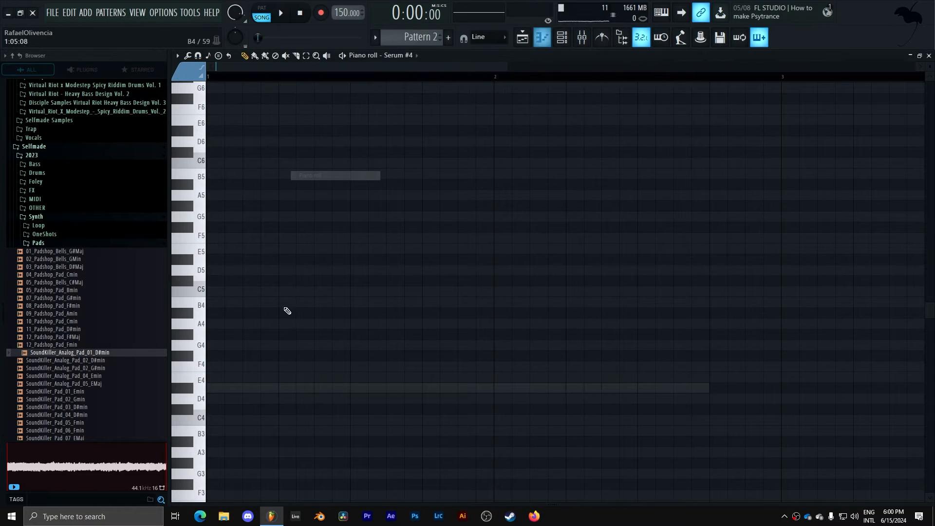
pyautogui.click(220, 388)
pyautogui.moveTo(242, 387); pyautogui.dragTo(733, 393)
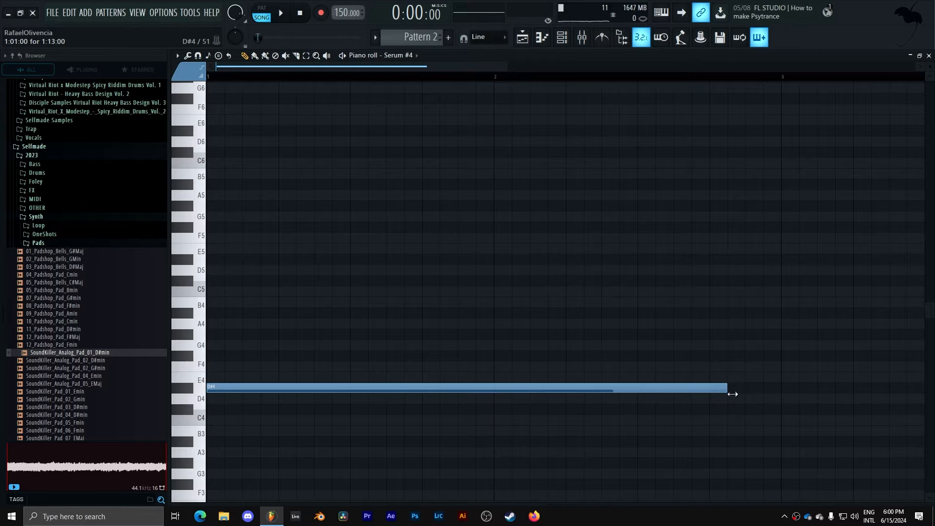
pyautogui.press('space')
pyautogui.click(562, 38)
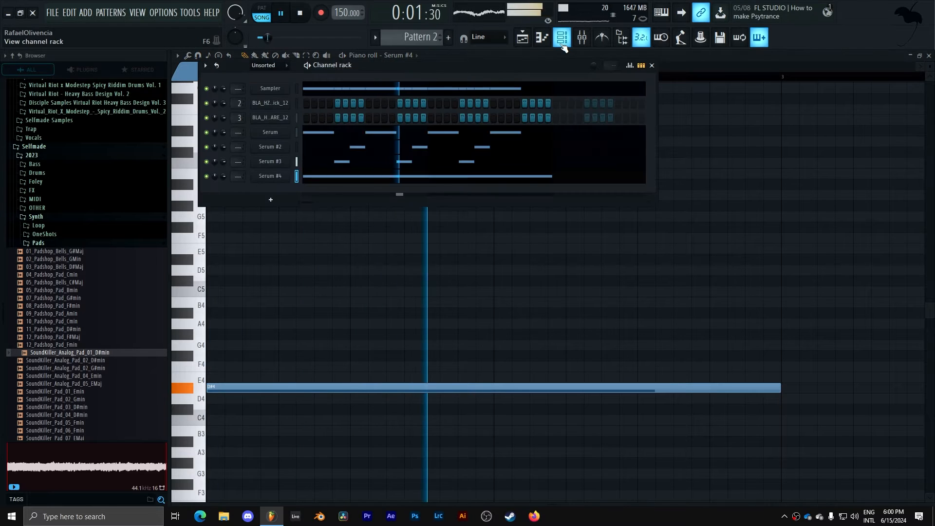
pyautogui.press('space')
pyautogui.press('space')
# Link the four Serum channels to consecutive mixer tracks starting from track 12.
pyautogui.click(271, 177)
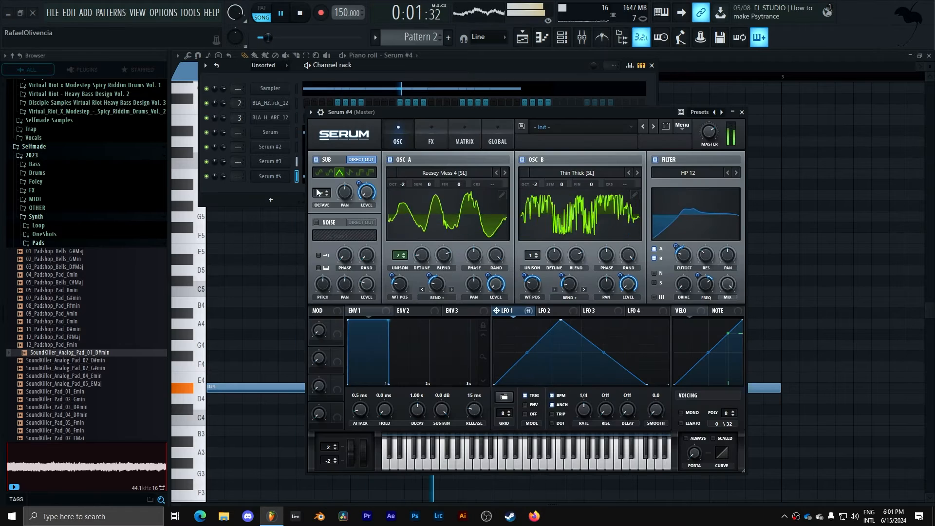
pyautogui.click(321, 112)
pyautogui.press('space')
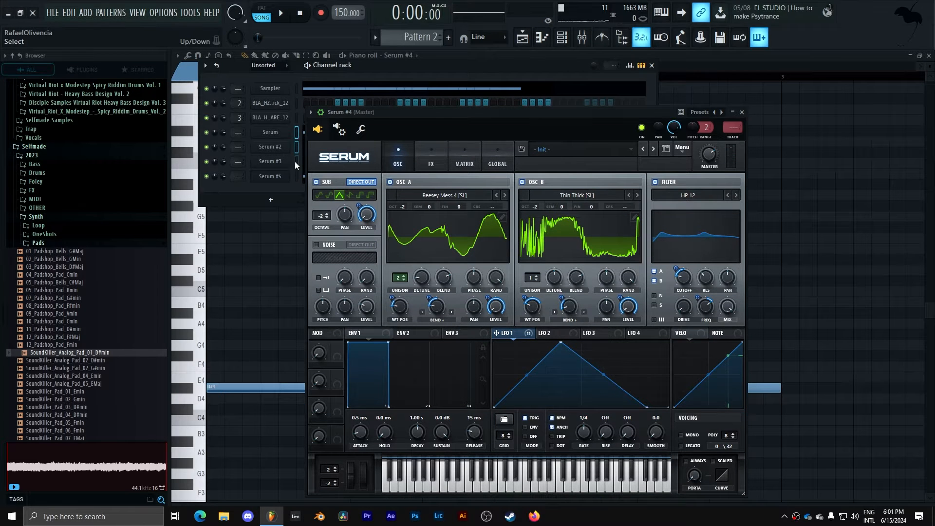
pyautogui.click(583, 37)
pyautogui.click(437, 283)
pyautogui.rightClick(451, 302)
pyautogui.moveTo(507, 328)
pyautogui.click(588, 334)
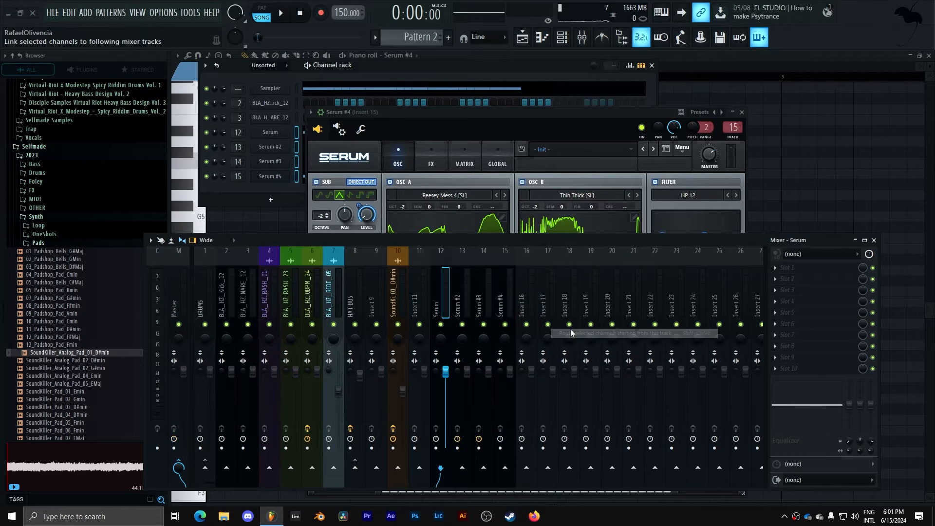
pyautogui.press('space')
pyautogui.click(509, 306)
pyautogui.press('space')
pyautogui.click(795, 267)
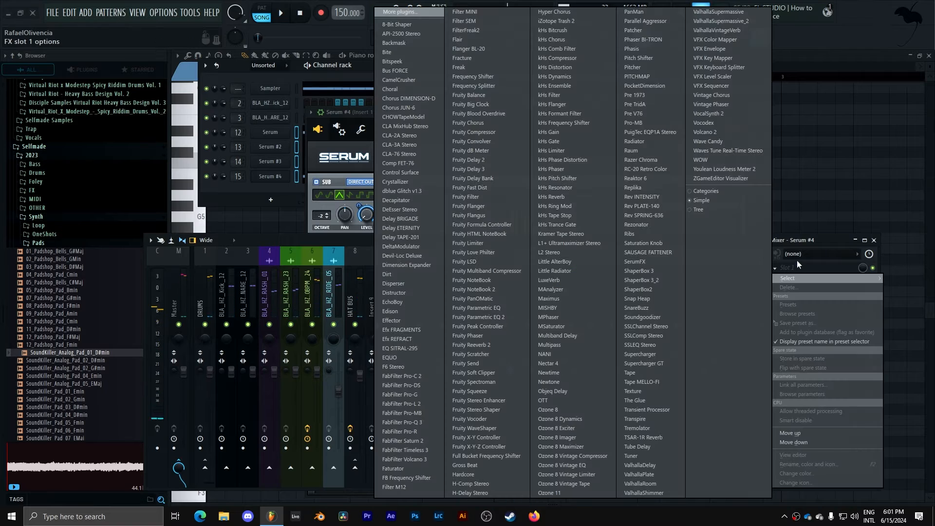
pyautogui.click(318, 245)
pyautogui.click(442, 302)
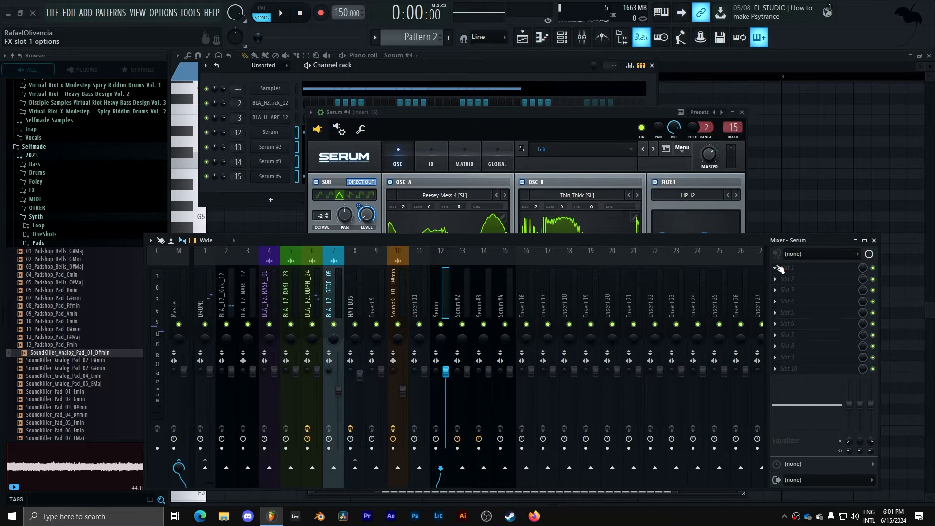
# Move the empty mixer track 16 ahead of Serum #4 and route the first three Serum tracks only to it.
pyautogui.click(522, 302)
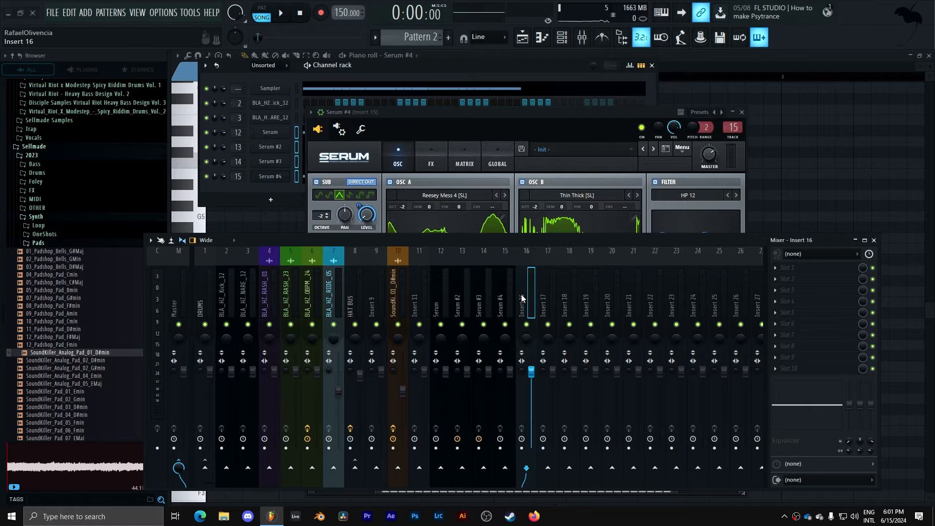
pyautogui.hotkey('alt', 'Left')
pyautogui.moveTo(440, 294); pyautogui.dragTo(461, 298)
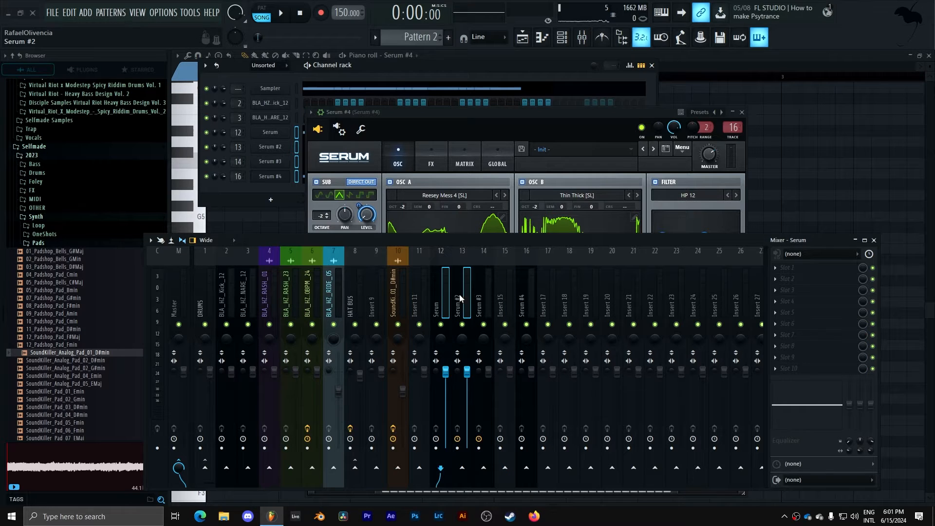
pyautogui.rightClick(505, 467)
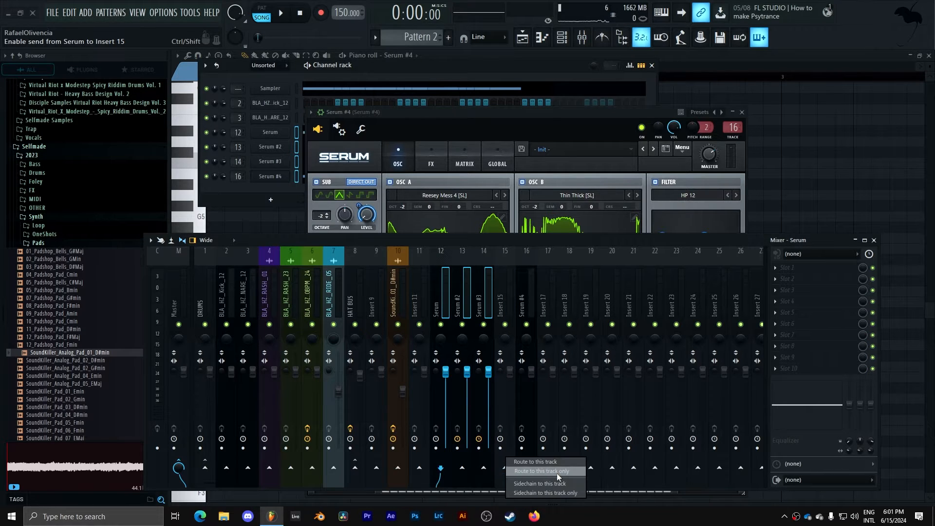
pyautogui.click(575, 472)
# Rename mixer track Insert 15 as Main Bass.
pyautogui.click(509, 309)
pyautogui.rightClick(509, 310)
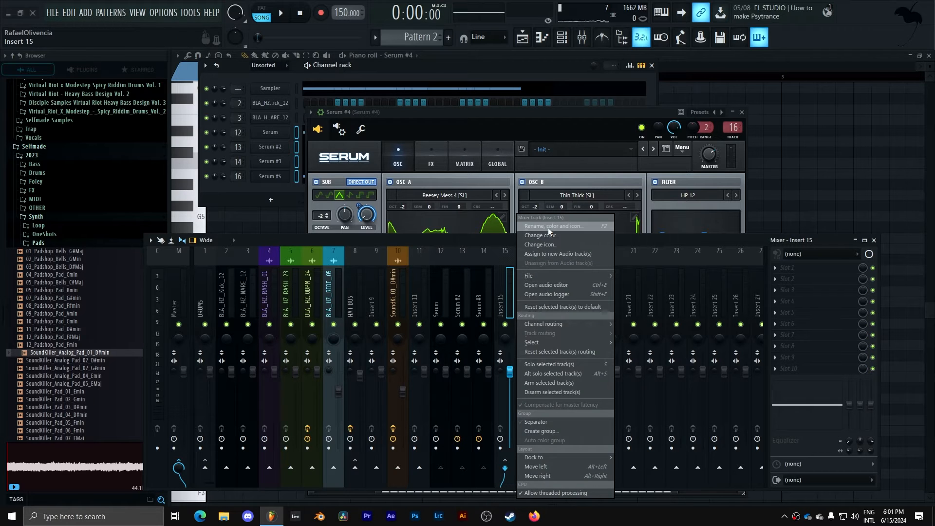
pyautogui.click(549, 227)
pyautogui.write('Main Ba')
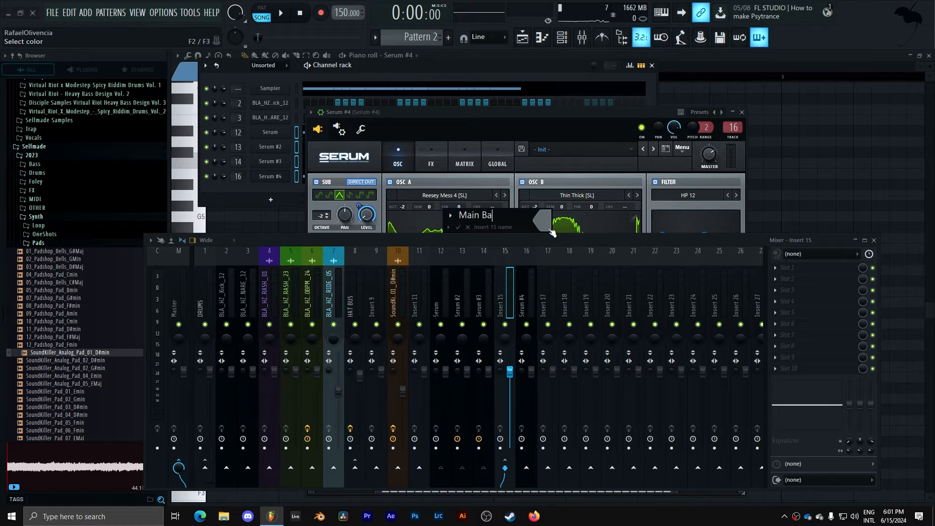
pyautogui.write('ss')
pyautogui.press('Return')
# Rename the Serum #4 mixer track as Filler Bass.
pyautogui.click(533, 248)
pyautogui.rightClick(534, 249)
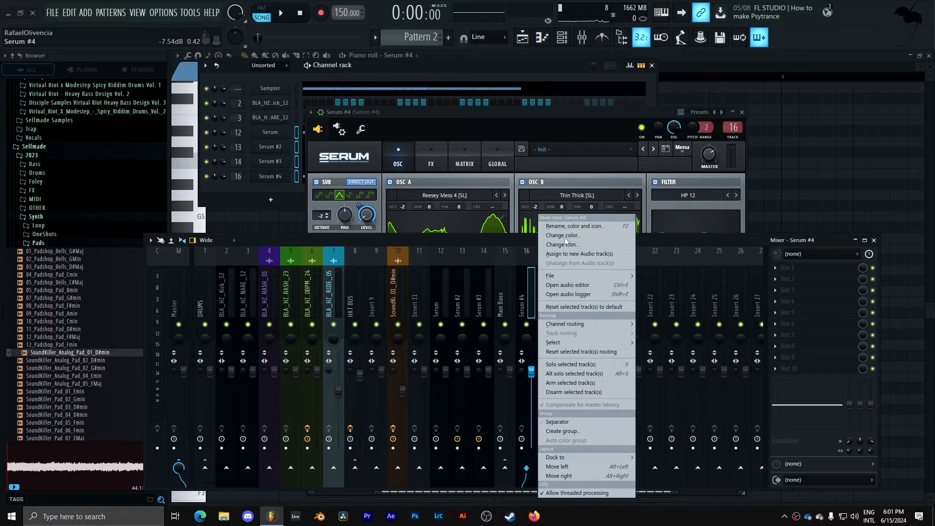
pyautogui.click(564, 236)
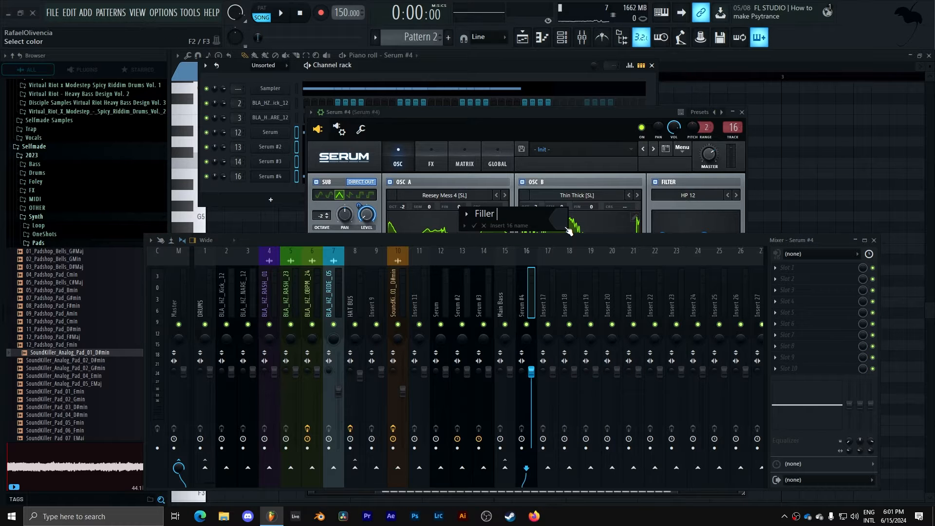
pyautogui.press('Return')
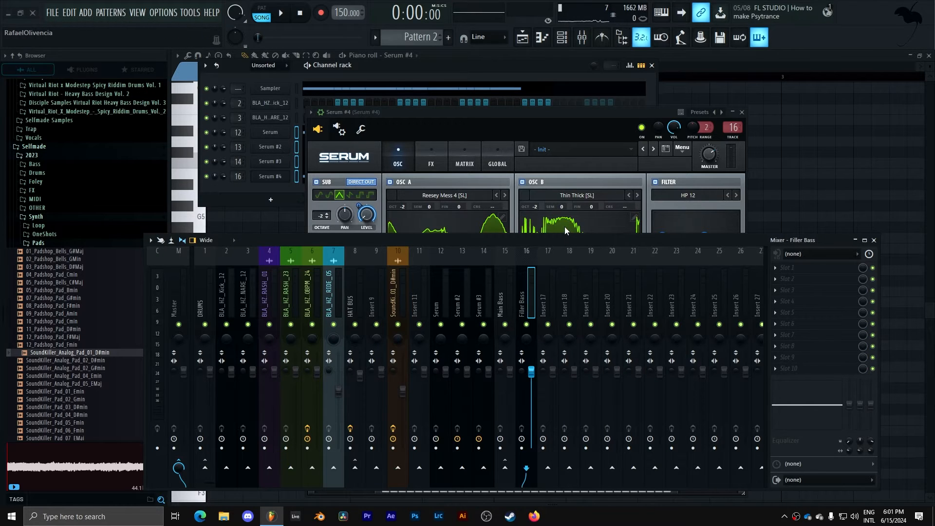
pyautogui.press('space')
pyautogui.click(505, 279)
pyautogui.click(796, 267)
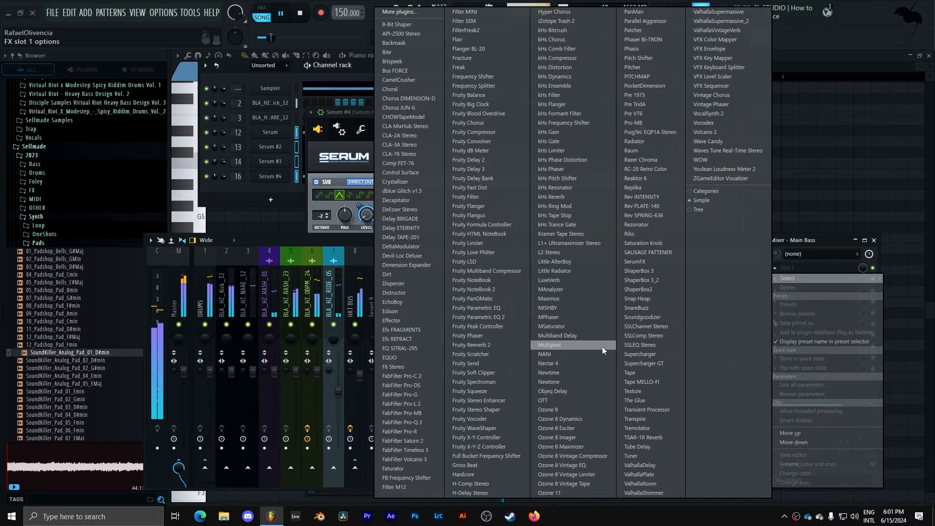
pyautogui.click(810, 245)
pyautogui.press('space')
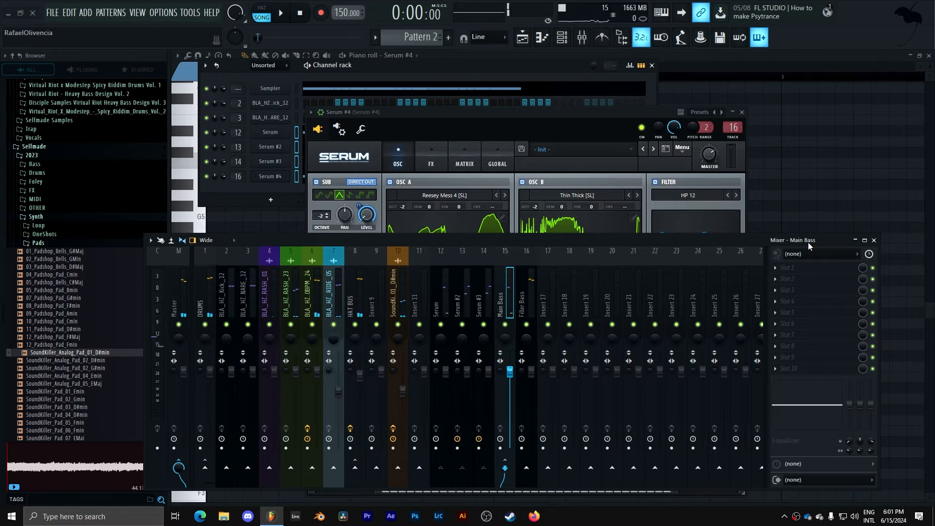
# Rename mixer track Insert 17 as BASS BUS.
pyautogui.click(550, 299)
pyautogui.rightClick(551, 299)
pyautogui.click(598, 229)
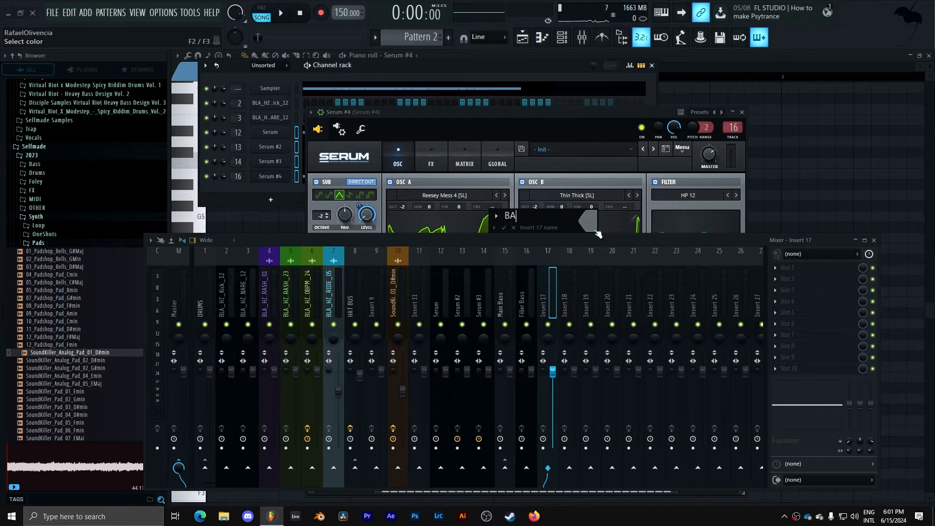
pyautogui.press('Return')
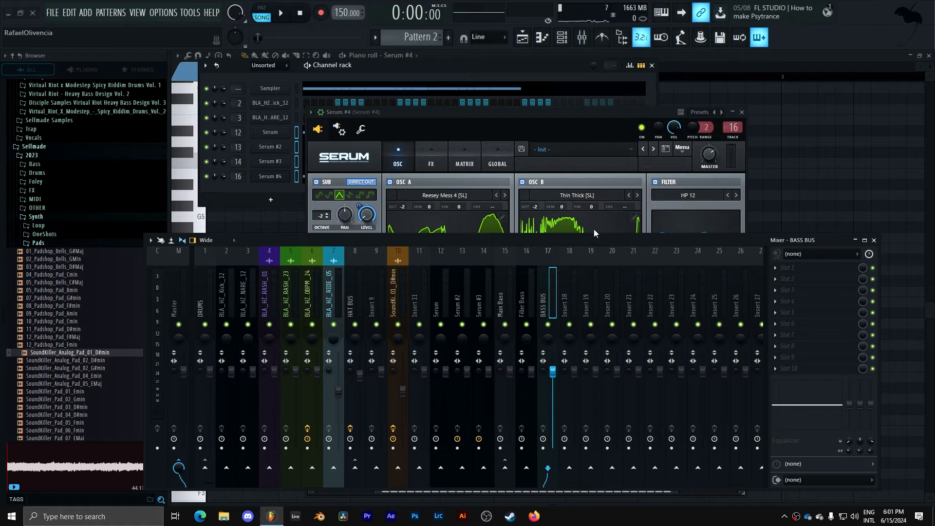
# Add Fruity parametric EQ 2 to the second effect slot of Main Bass and high-pass band 1 at 100 Hz.
pyautogui.click(507, 293)
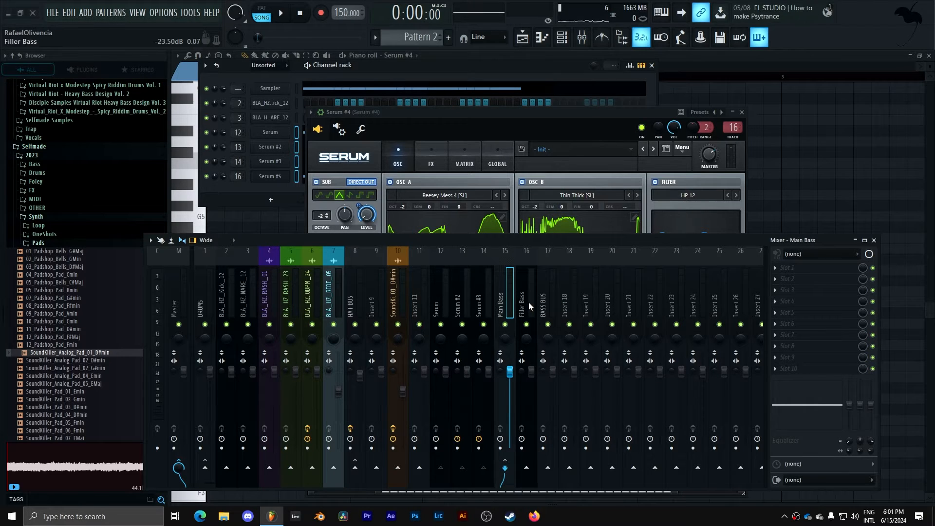
pyautogui.click(787, 278)
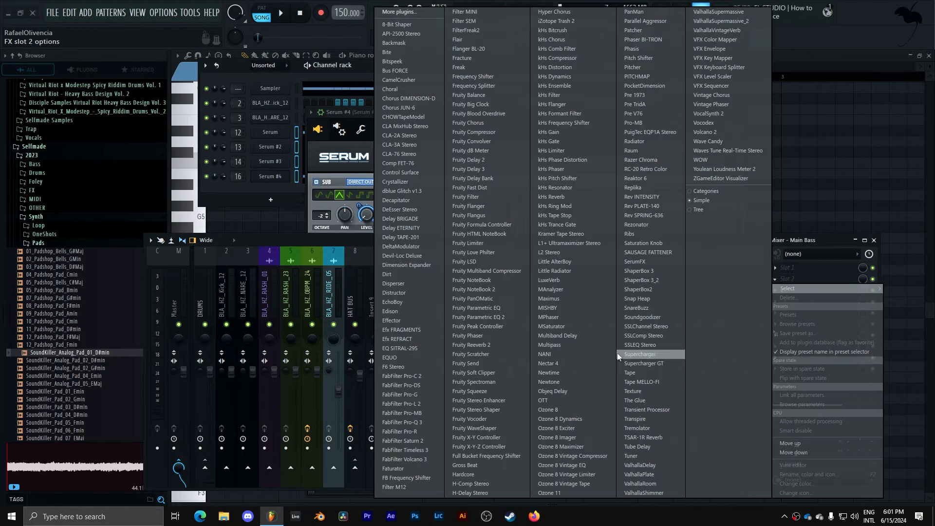
pyautogui.click(499, 318)
pyautogui.rightClick(351, 89)
pyautogui.click(366, 91)
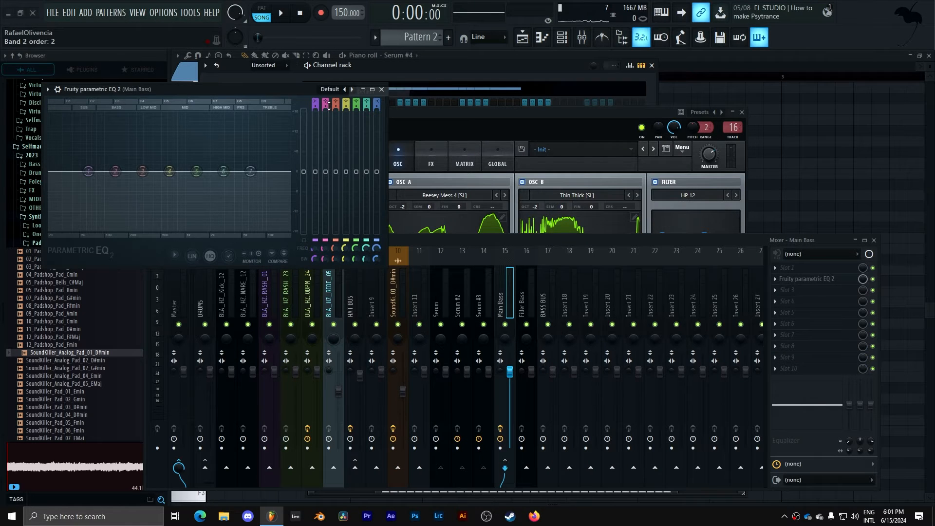
pyautogui.press('space')
pyautogui.moveTo(315, 102); pyautogui.dragTo(316, 113)
pyautogui.moveTo(88, 170); pyautogui.dragTo(102, 171)
pyautogui.press('space')
pyautogui.press('space')
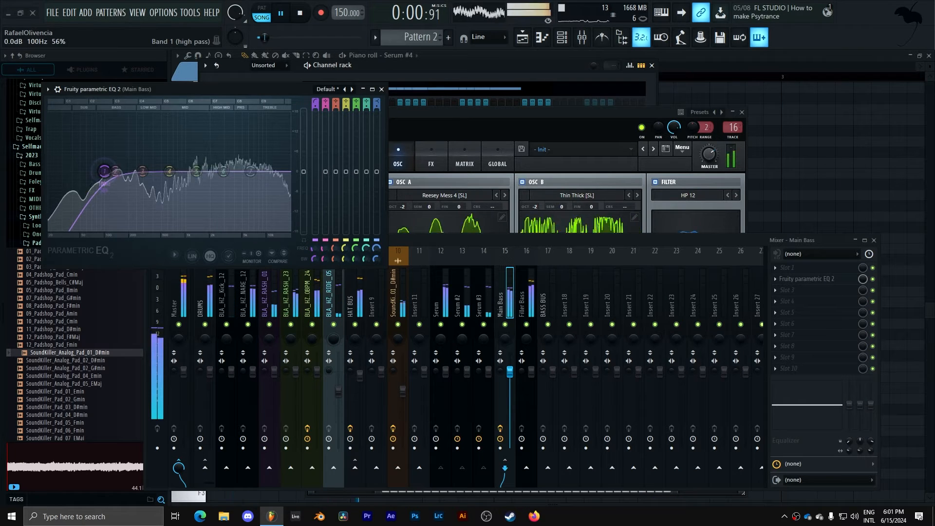
pyautogui.click(382, 89)
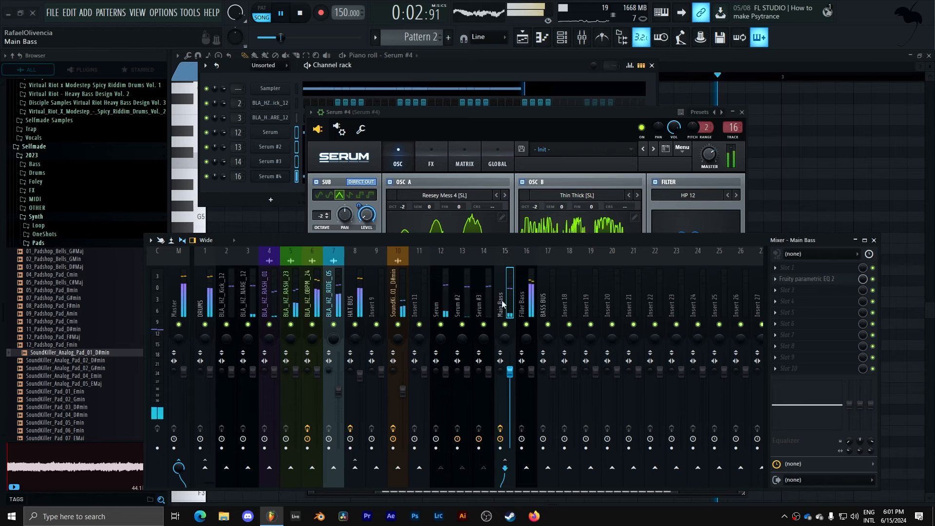
# Stop playback and route the Main Bass and Filler Bass tracks only to BASS BUS.
pyautogui.press('space')
pyautogui.rightClick(552, 466)
pyautogui.click(577, 472)
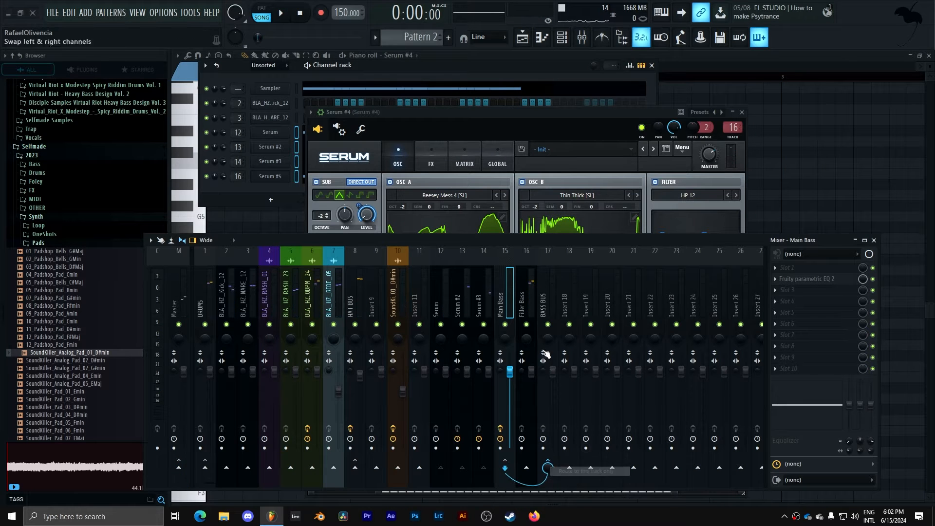
pyautogui.click(524, 293)
pyautogui.rightClick(550, 465)
pyautogui.click(590, 473)
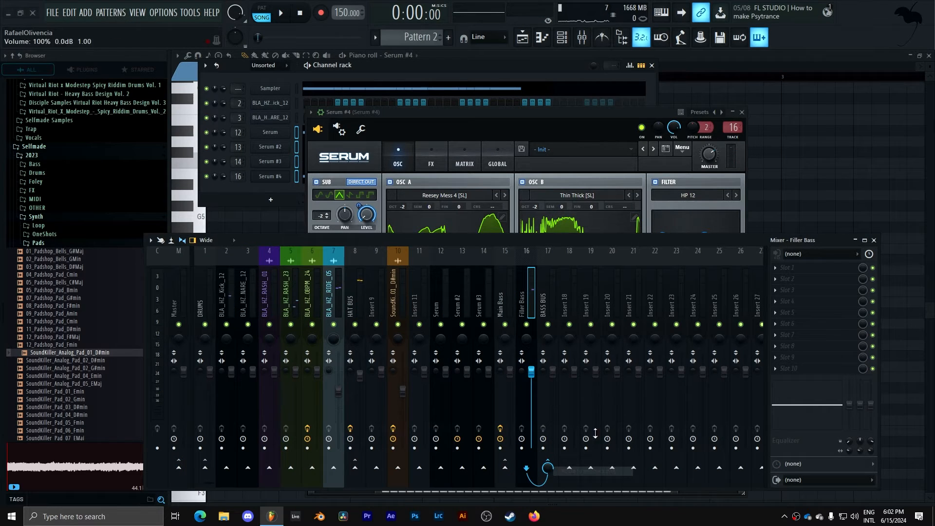
# Lower the Filler Bass track's volume to about -5.9 dB while the track plays.
pyautogui.press('space')
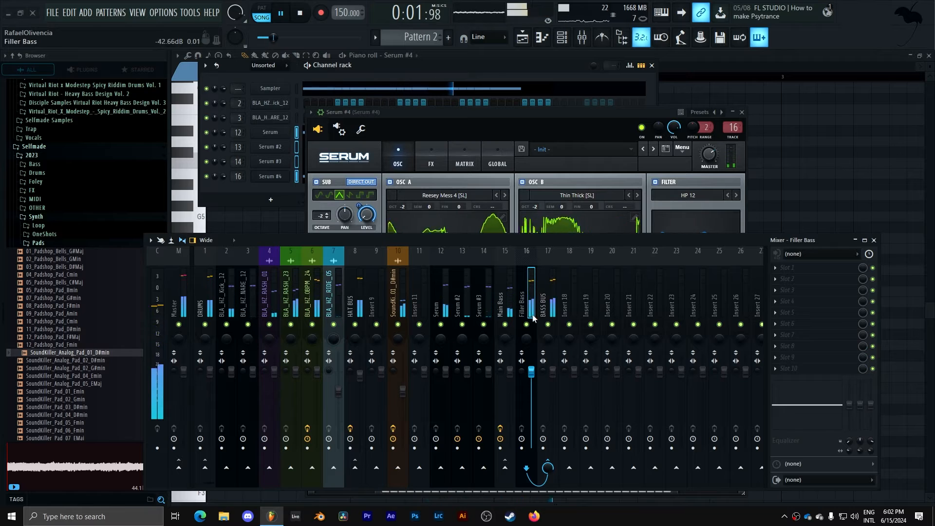
pyautogui.moveTo(538, 378); pyautogui.dragTo(536, 394)
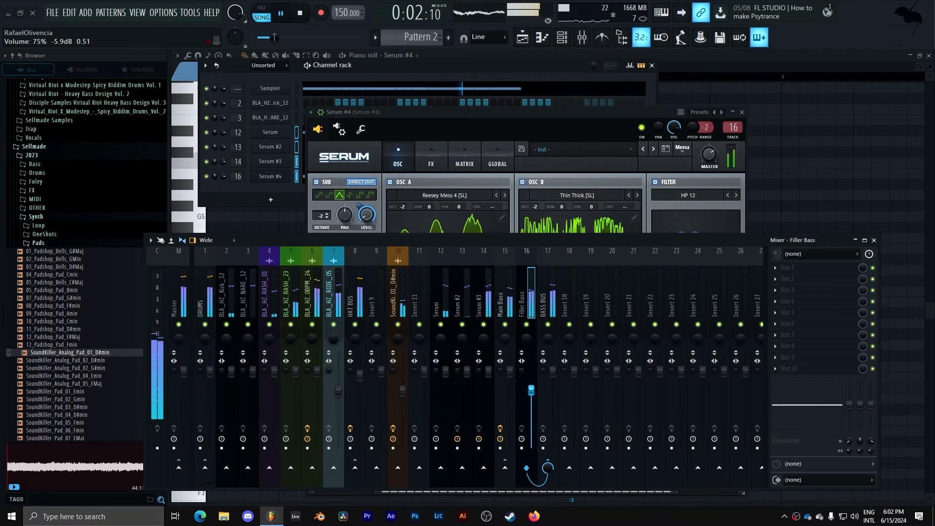
pyautogui.press('space')
# Add OTT to the first effect slot of BASS BUS and move its window over the mixer.
pyautogui.click(547, 312)
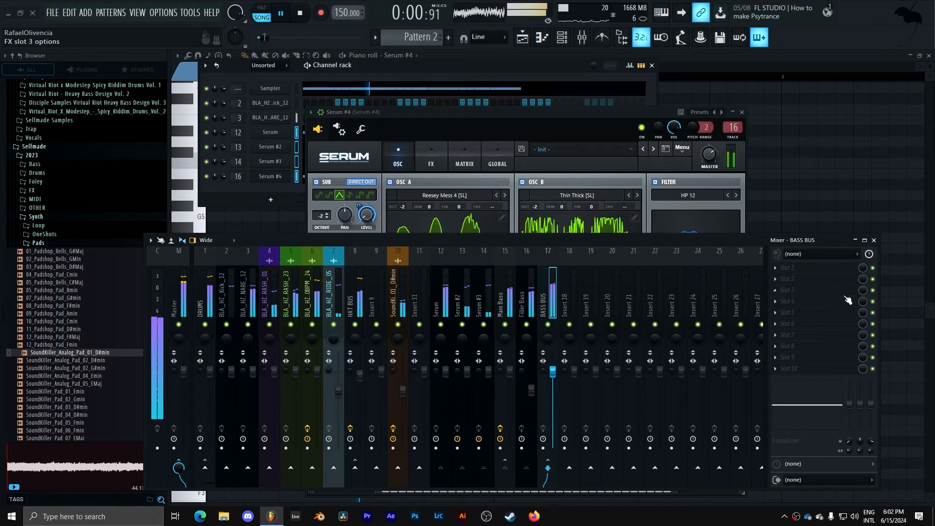
pyautogui.press('space')
pyautogui.click(806, 268)
pyautogui.press('Escape')
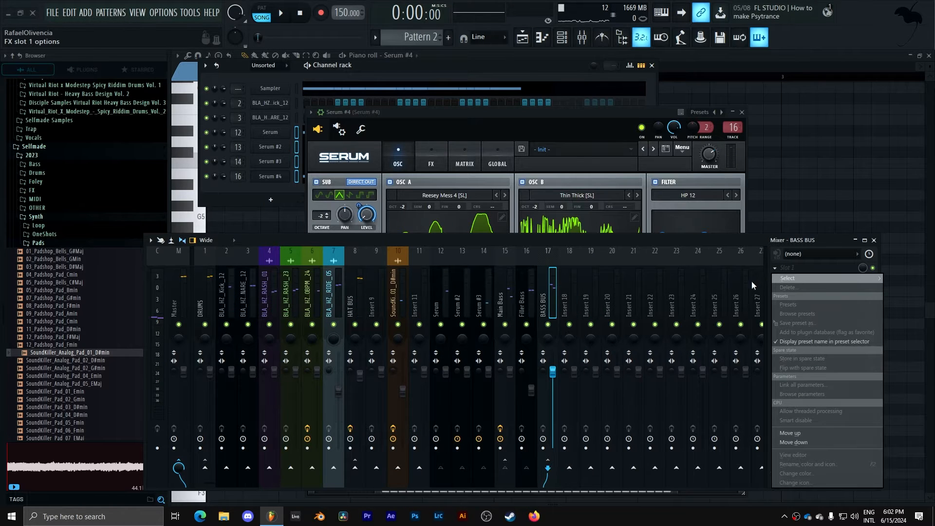
pyautogui.moveTo(806, 277)
pyautogui.click(566, 401)
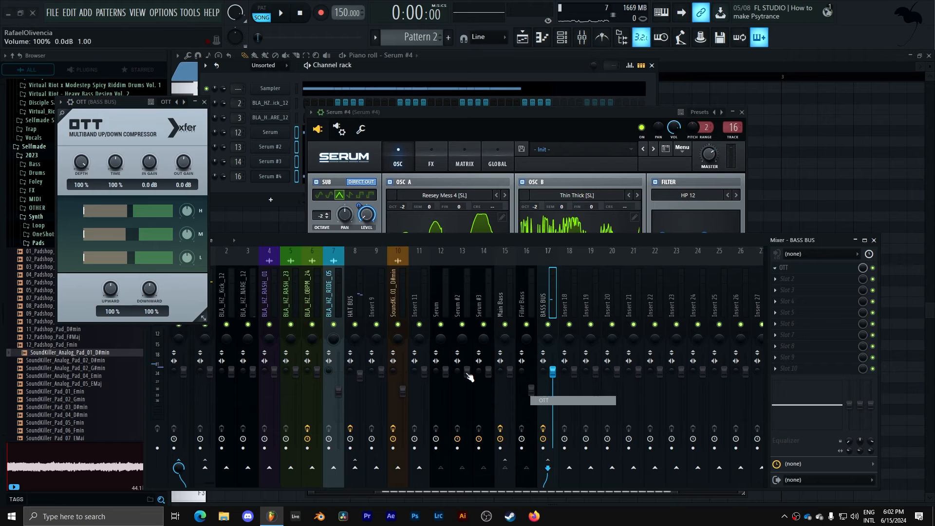
pyautogui.moveTo(139, 110); pyautogui.dragTo(455, 211)
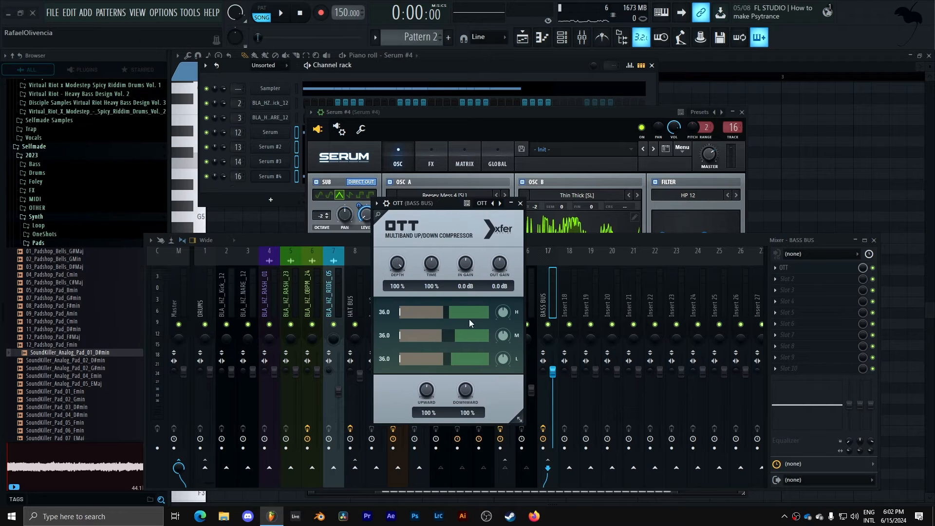
# Set OTT's Upward compression to 0 % and Depth to 28 % during playback, then close the plugin.
pyautogui.press('space')
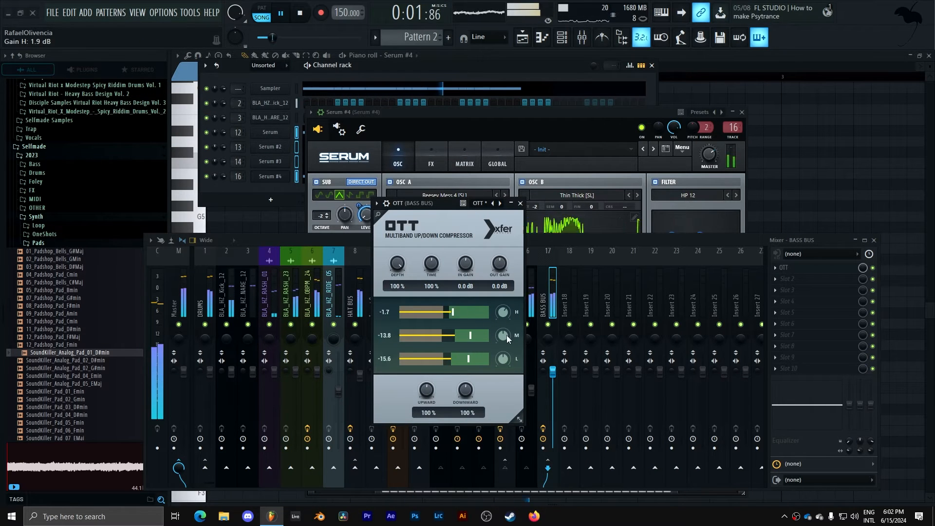
pyautogui.moveTo(427, 390); pyautogui.dragTo(413, 501)
pyautogui.moveTo(397, 264); pyautogui.dragTo(400, 331)
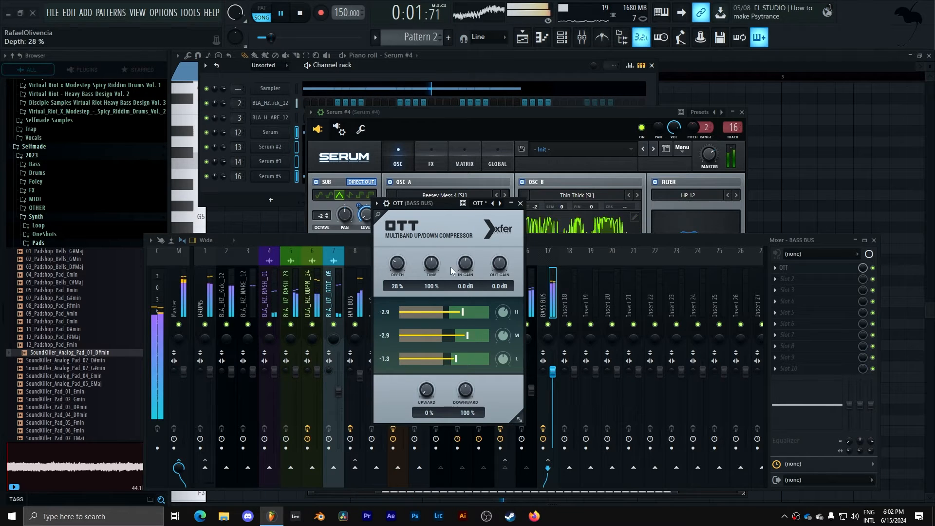
pyautogui.click(520, 203)
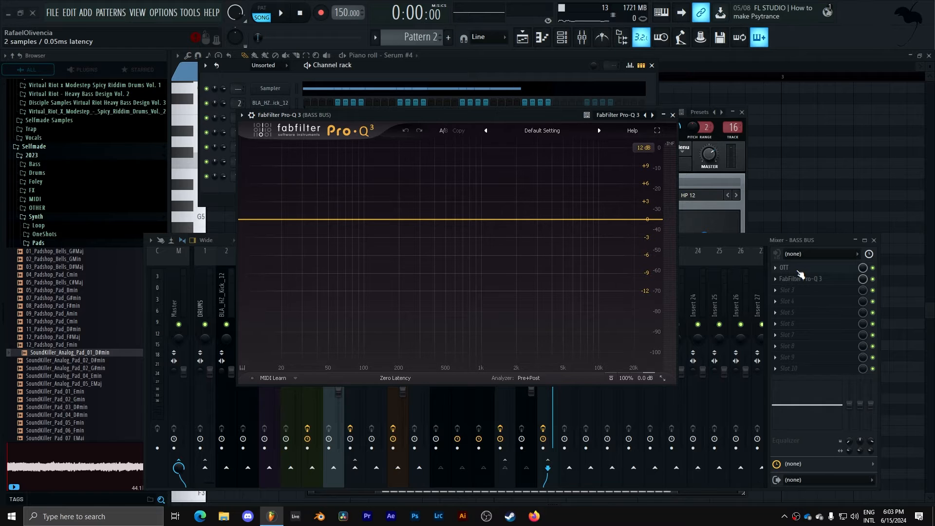
# In the BASS BUS's FabFilter Pro-Q 3, add a 12 dB/oct low cut on the Side signal at about 204 Hz.
pyautogui.click(247, 220)
pyautogui.moveTo(247, 220); pyautogui.dragTo(318, 221)
pyautogui.scroll(-1, 318, 220)
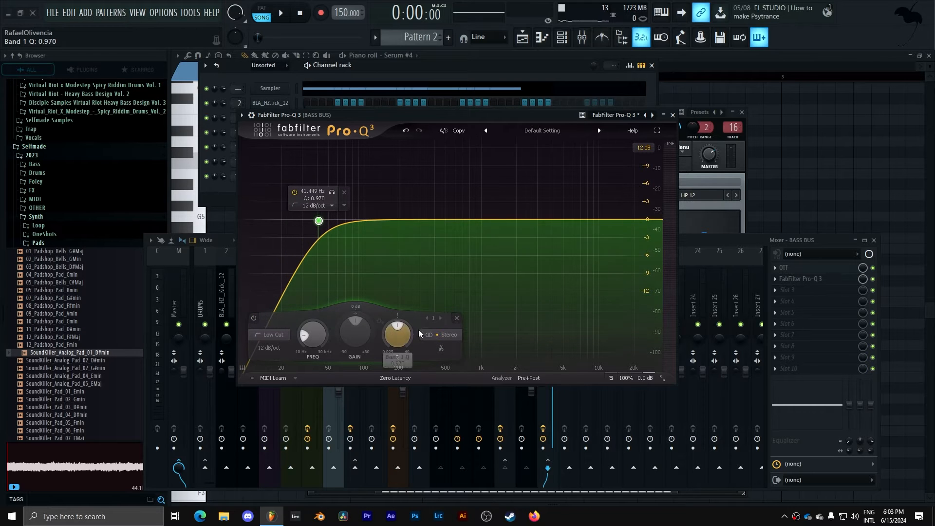
pyautogui.click(444, 335)
pyautogui.click(445, 323)
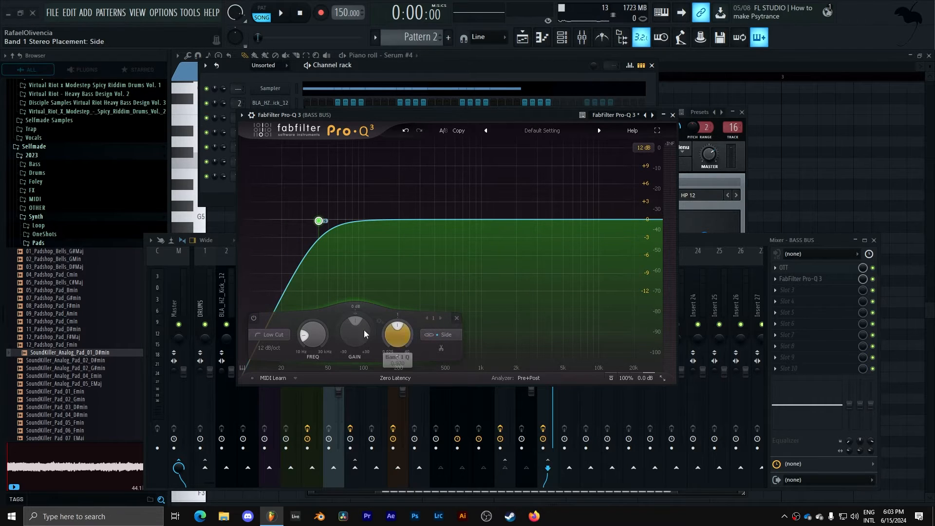
pyautogui.moveTo(312, 326); pyautogui.dragTo(332, 284)
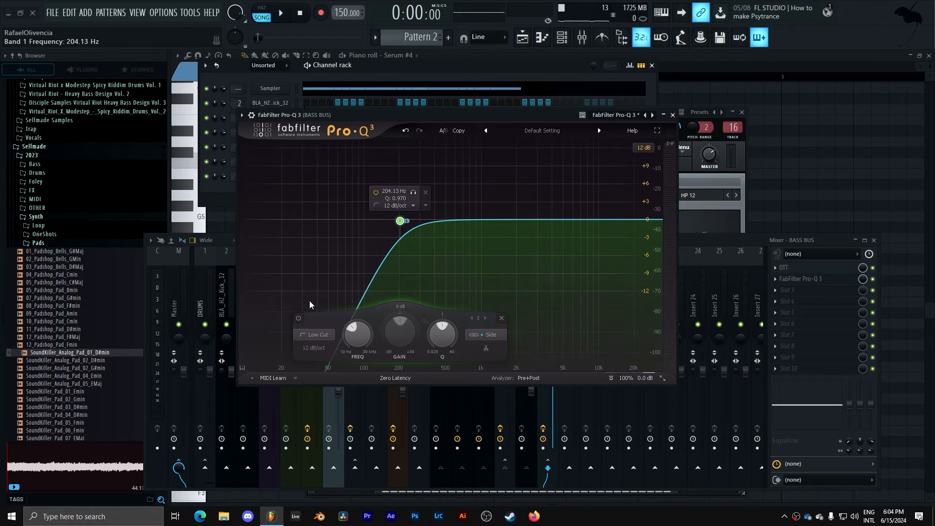
pyautogui.click(501, 318)
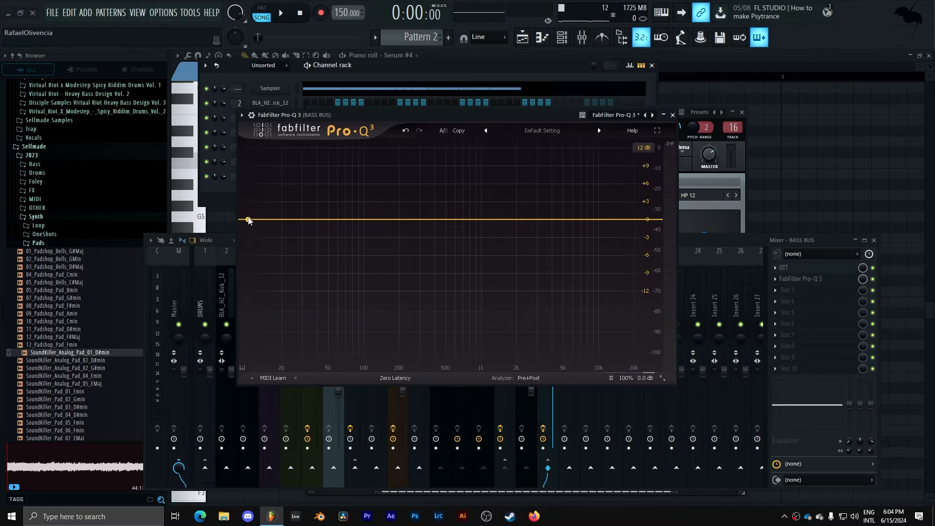
pyautogui.hotkey('ctrl', 'z')
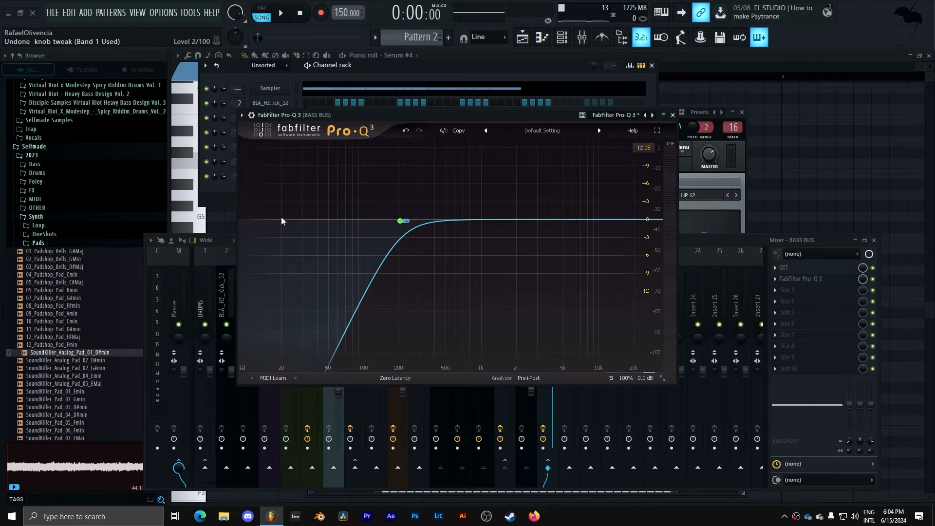
pyautogui.click(673, 115)
# Add Maximus to the third effect slot of BASS BUS, load its Default preset and place its window above the mixer.
pyautogui.click(789, 290)
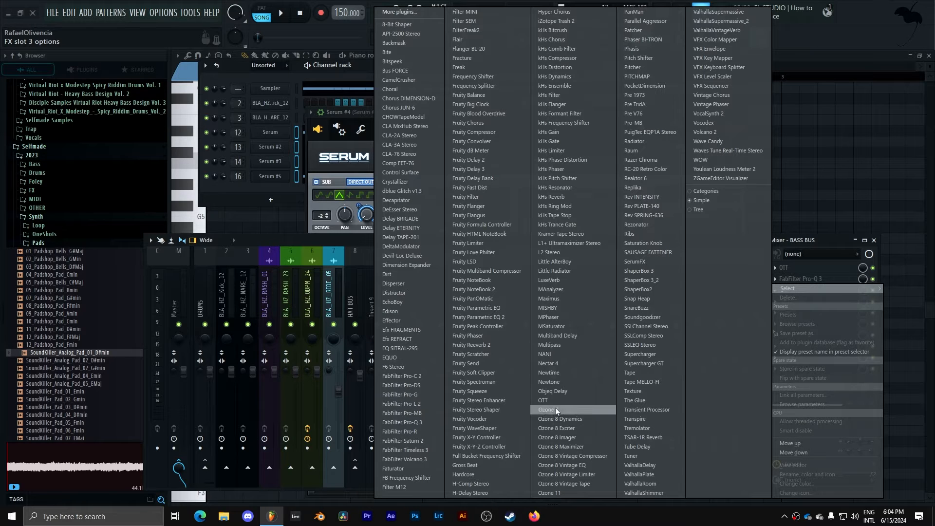
pyautogui.click(566, 299)
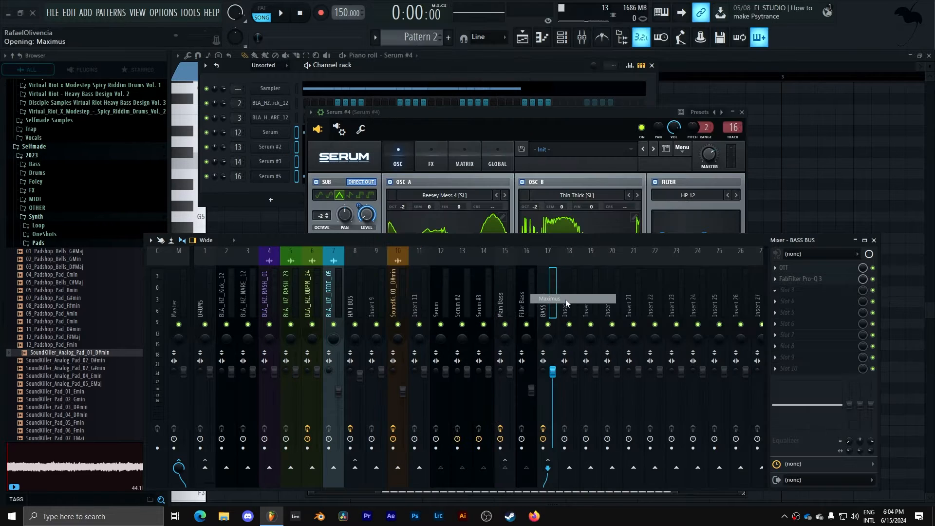
pyautogui.moveTo(236, 125); pyautogui.dragTo(460, 154)
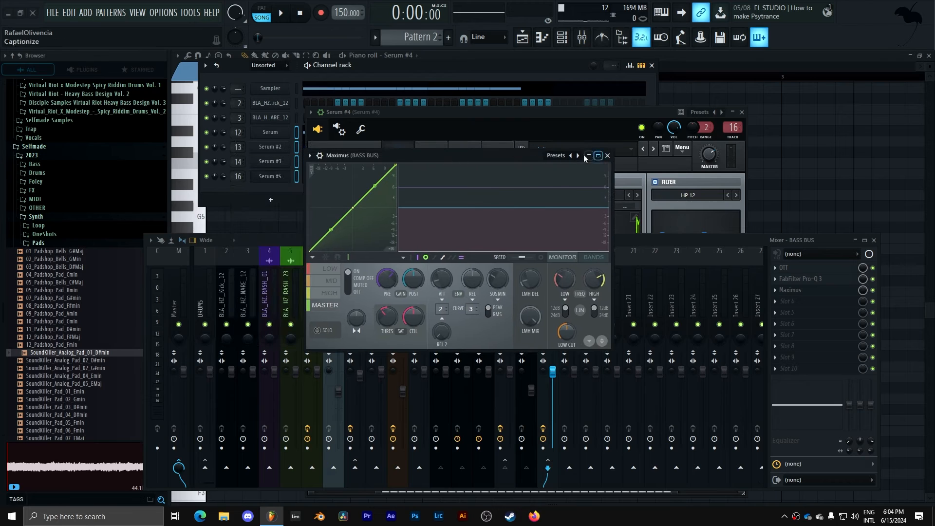
pyautogui.click(557, 156)
pyautogui.click(610, 32)
pyautogui.moveTo(467, 155); pyautogui.dragTo(545, 164)
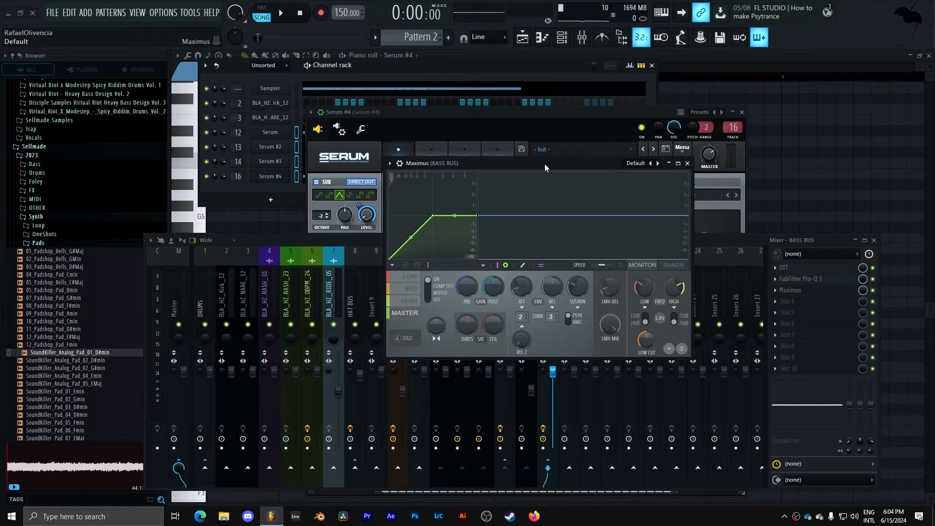
# Set the LOW, MID and HIGH bands of Maximus to COMP OFF and switch to the MASTER band.
pyautogui.click(413, 277)
pyautogui.click(428, 286)
pyautogui.click(414, 288)
pyautogui.click(427, 286)
pyautogui.click(421, 302)
pyautogui.click(428, 286)
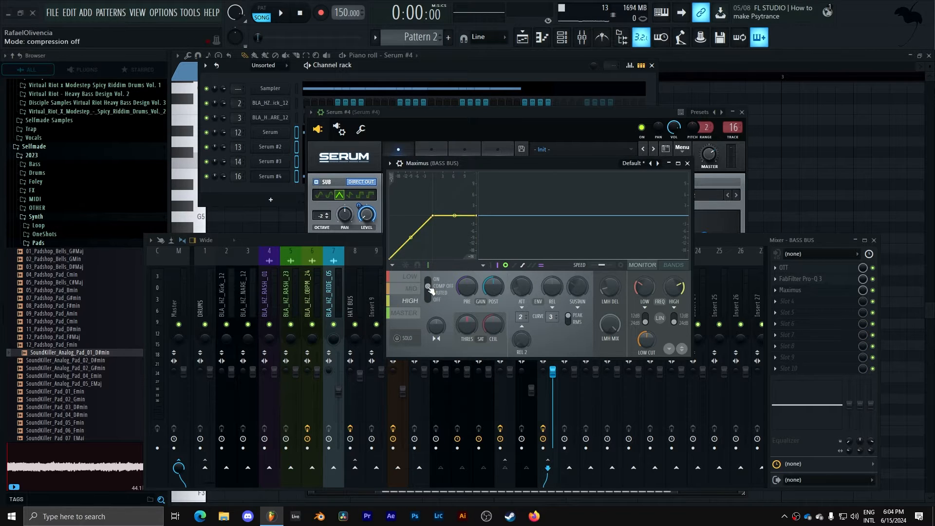
pyautogui.click(415, 316)
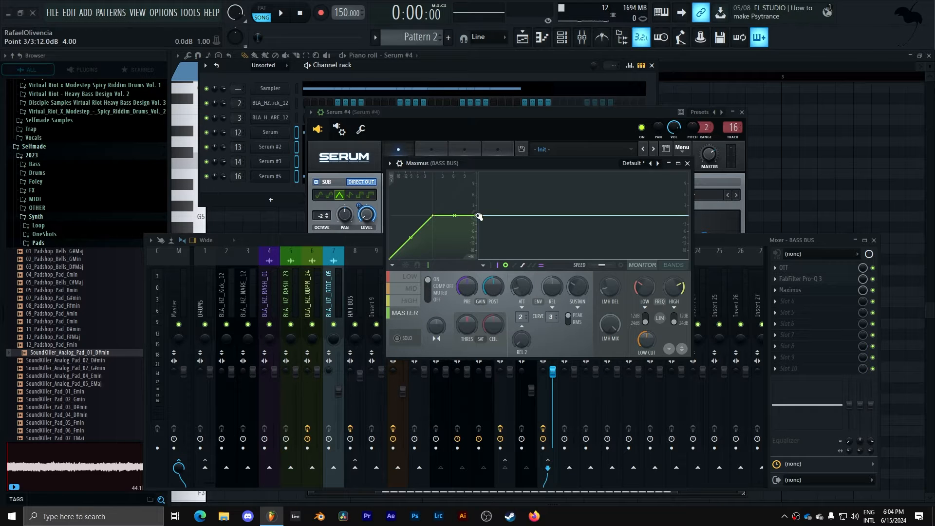
# Straighten the MASTER curve in Maximus, set the saturation ceiling to -0.2 dB and pre gain to 6.0 dB, audition it and close the plugin.
pyautogui.moveTo(479, 216); pyautogui.dragTo(476, 174)
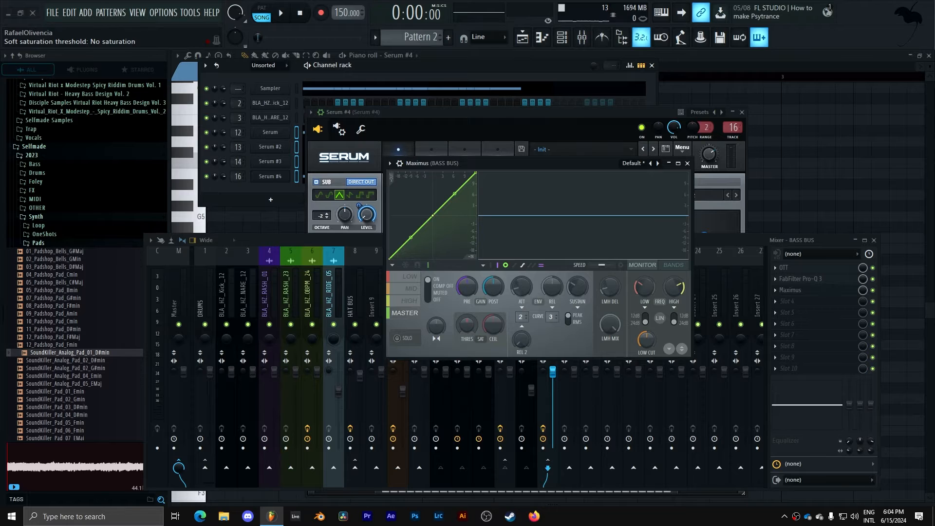
pyautogui.moveTo(467, 325); pyautogui.dragTo(467, 322)
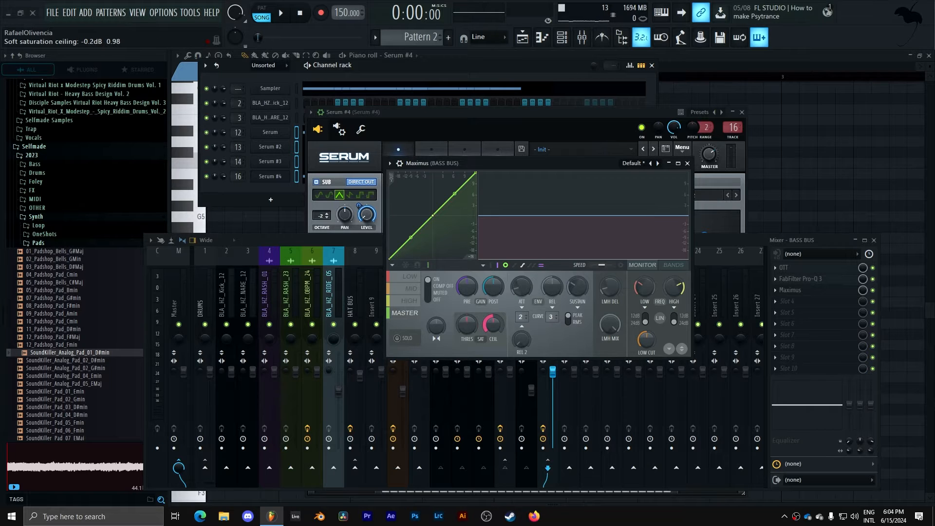
pyautogui.moveTo(466, 292); pyautogui.dragTo(466, 259)
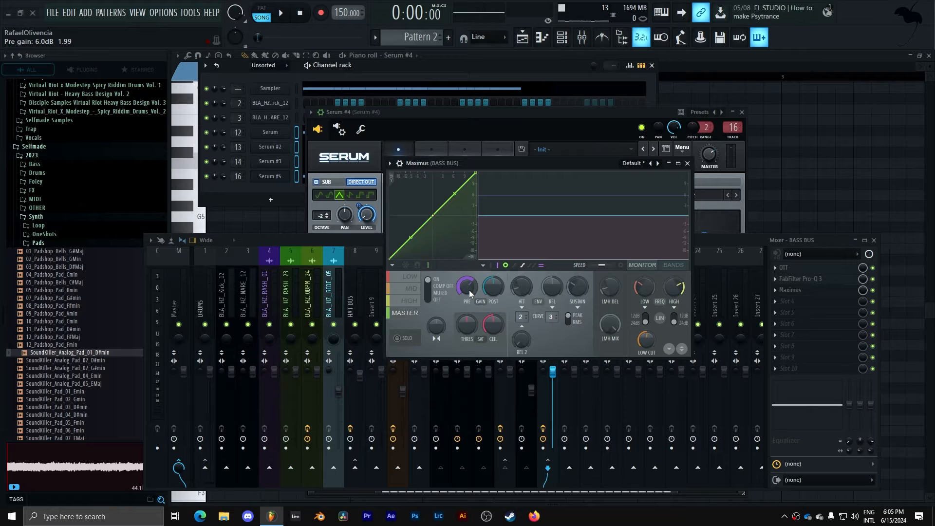
pyautogui.moveTo(488, 159)
pyautogui.mouseDown()
pyautogui.moveTo(471, 152)
pyautogui.moveTo(485, 168)
pyautogui.mouseUp()
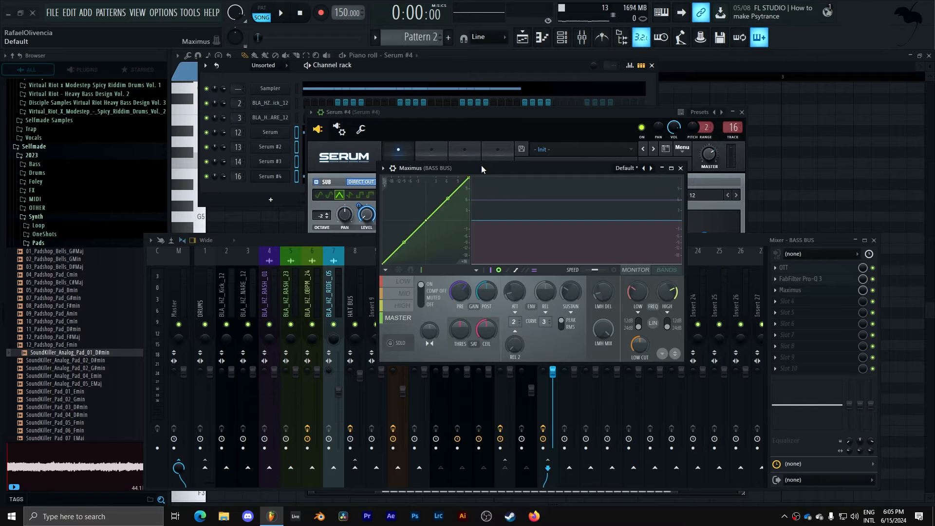
pyautogui.press('space')
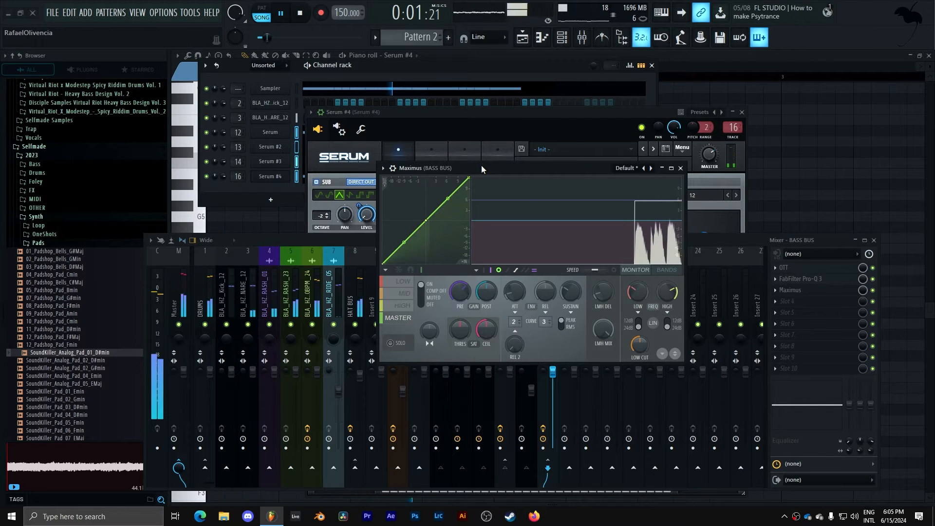
pyautogui.press('space')
pyautogui.click(680, 168)
# Lower the SoundKiller analog pad track's volume to about -18.2 dB during playback.
pyautogui.press('space')
pyautogui.click(402, 404)
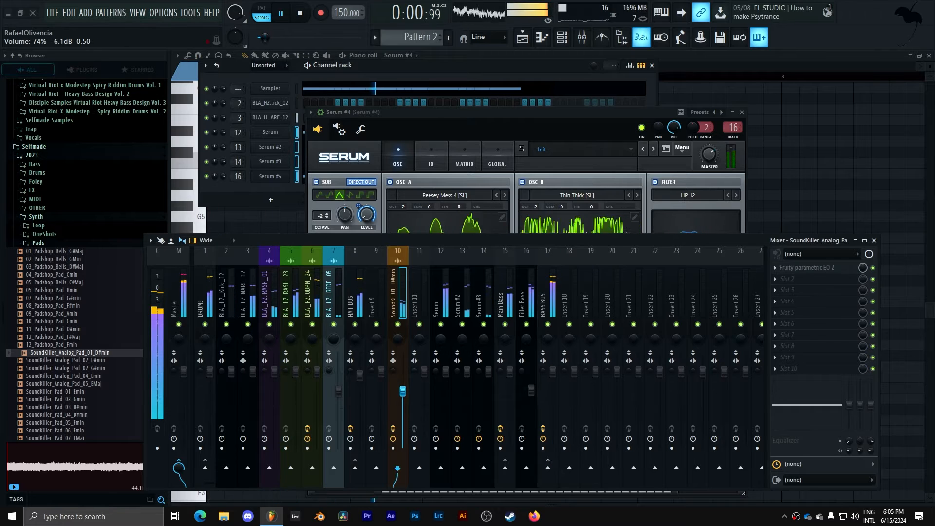
pyautogui.moveTo(402, 403); pyautogui.dragTo(402, 423)
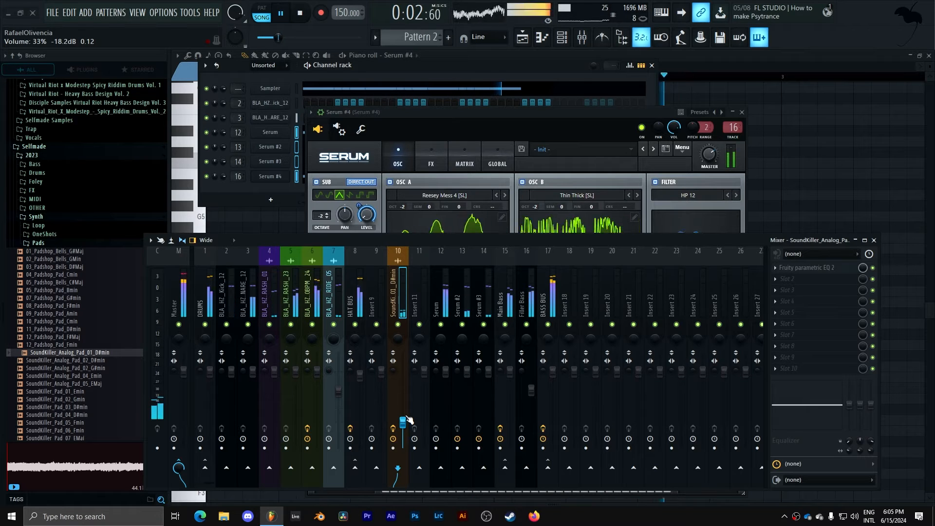
pyautogui.press('space')
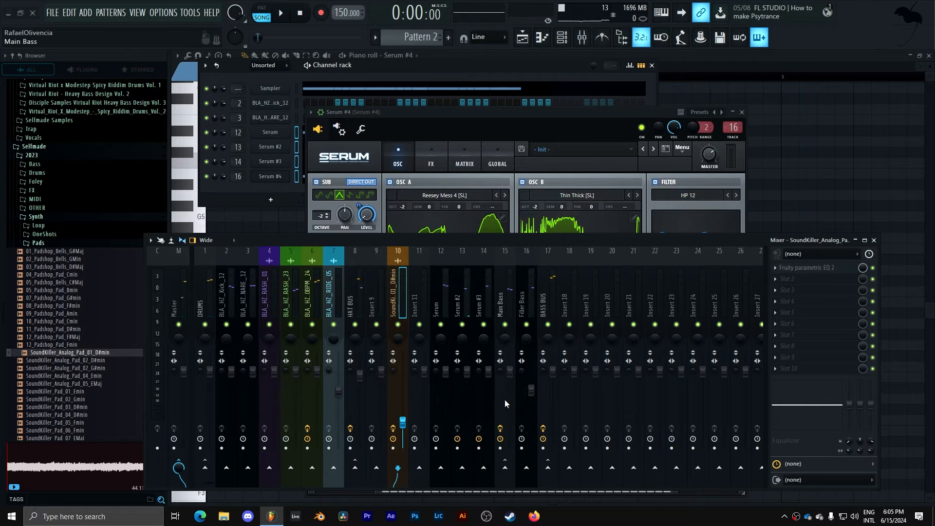
# Add OTT to the first effect slot of the Main Bass track, audition it during playback and close its window.
pyautogui.click(507, 332)
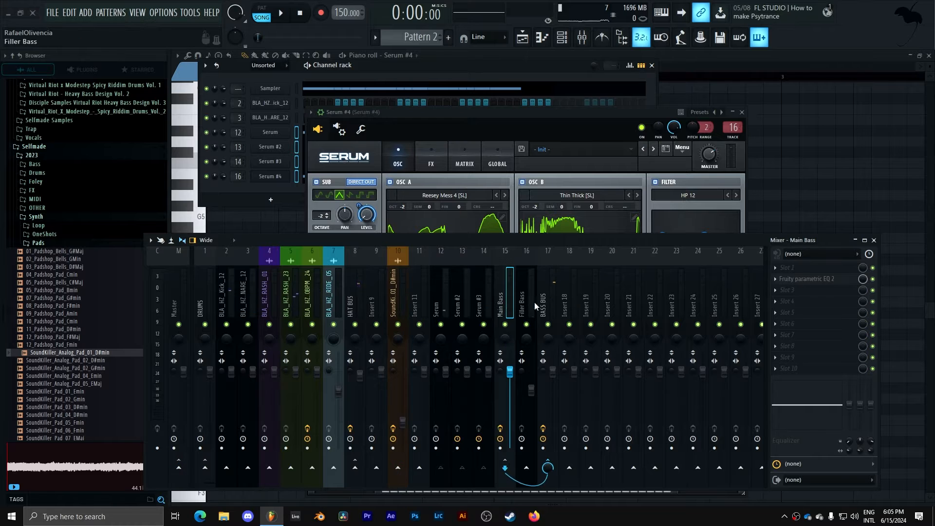
pyautogui.click(783, 267)
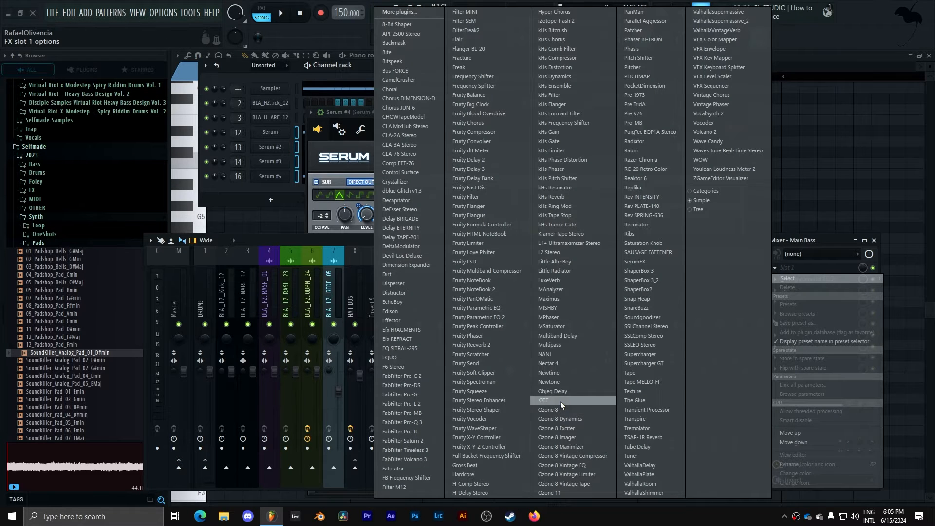
pyautogui.click(560, 401)
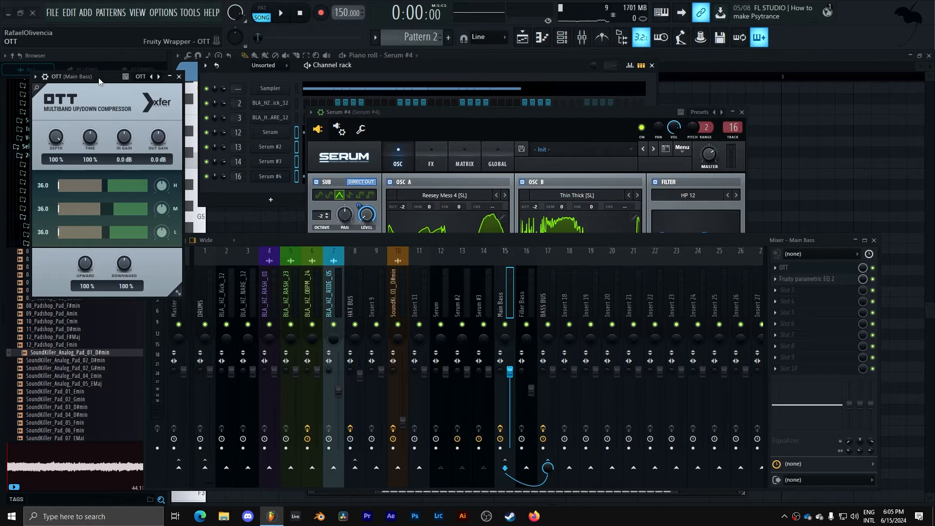
pyautogui.moveTo(99, 82); pyautogui.dragTo(451, 158)
pyautogui.press('space')
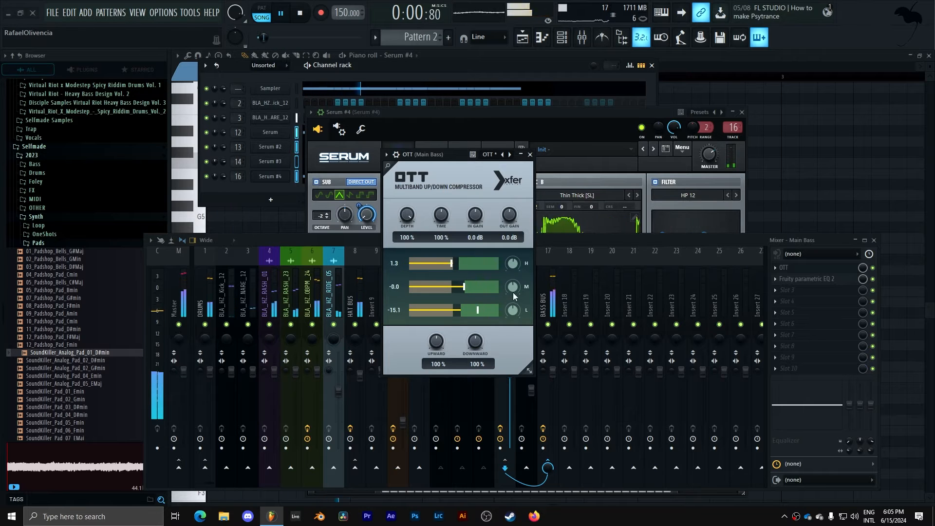
pyautogui.click(530, 154)
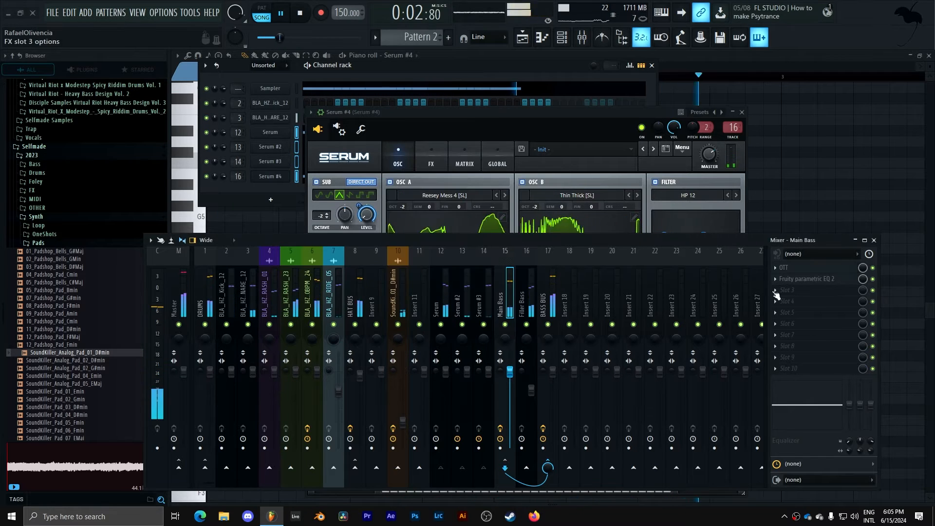
pyautogui.press('space')
# Move Main Bass's Fruity parametric EQ 2 down to the fourth effect slot and check its curve.
pyautogui.scroll(-2, 791, 280)
pyautogui.press('space')
pyautogui.press('space')
pyautogui.click(789, 282)
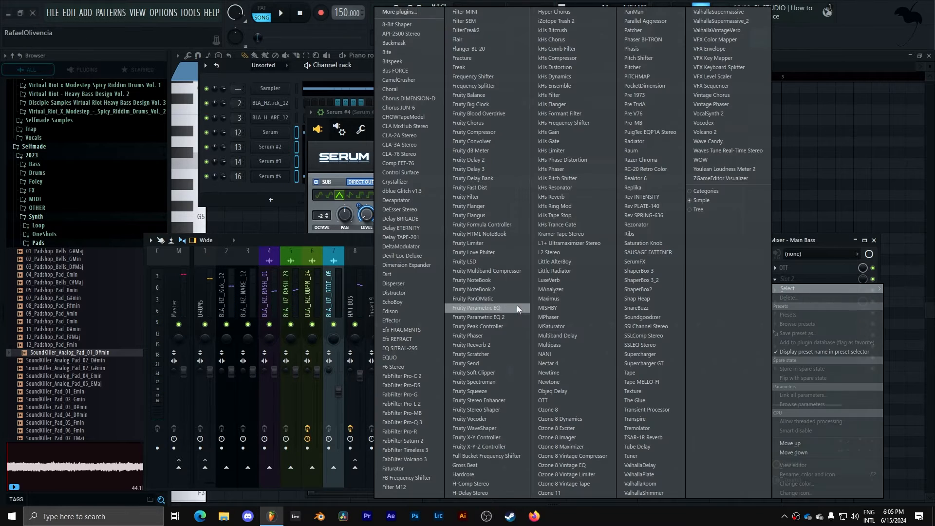
pyautogui.click(809, 249)
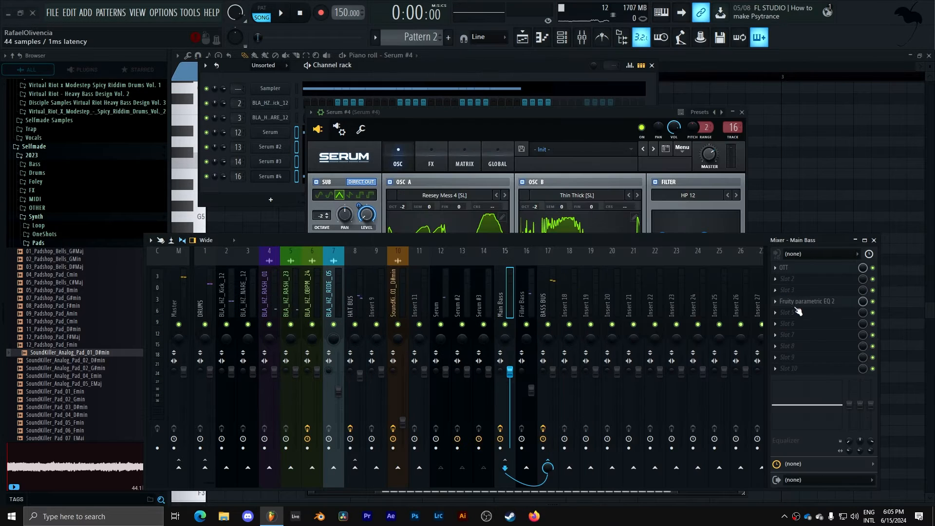
pyautogui.click(791, 303)
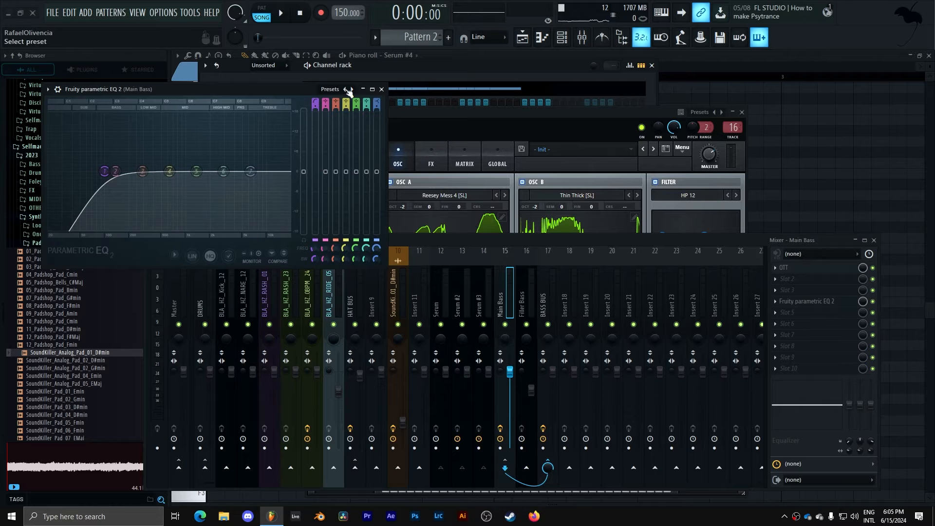
pyautogui.click(382, 89)
# Add kHs Distortion to the second effect slot of Main Bass and reduce its Spread and Dynamics.
pyautogui.click(798, 279)
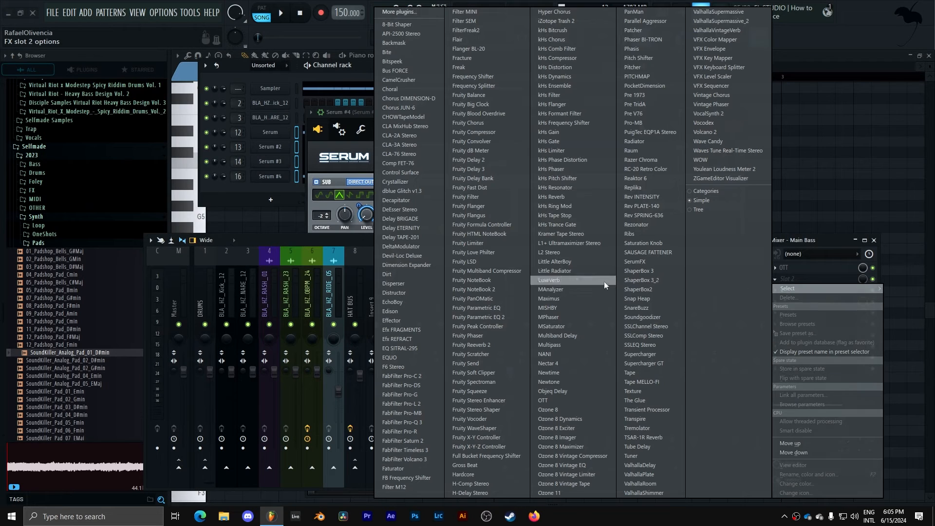
pyautogui.click(560, 64)
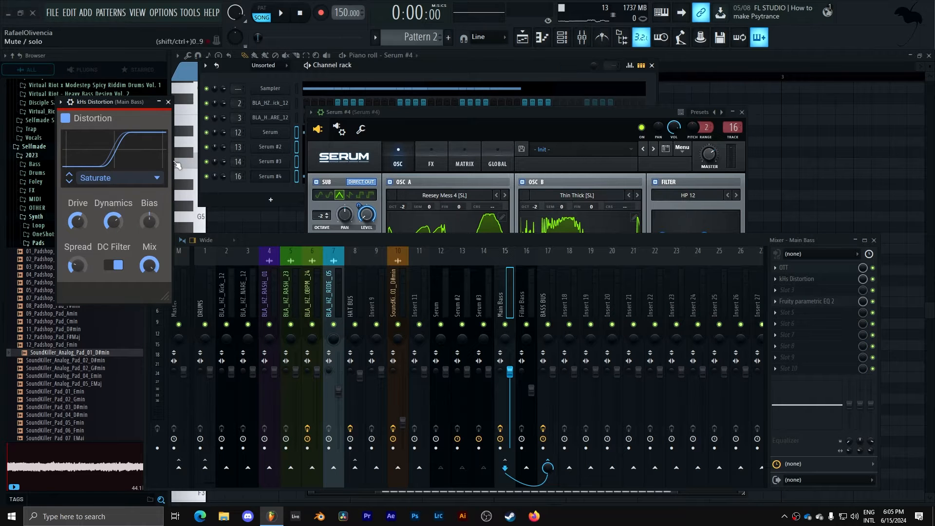
pyautogui.moveTo(75, 266); pyautogui.dragTo(76, 284)
pyautogui.moveTo(112, 222); pyautogui.dragTo(112, 229)
pyautogui.moveTo(117, 102); pyautogui.dragTo(449, 276)
# Lower kHs Distortion's Drive to about +4.21 dB during playback and close the plugin.
pyautogui.press('space')
pyautogui.moveTo(412, 399); pyautogui.dragTo(412, 412)
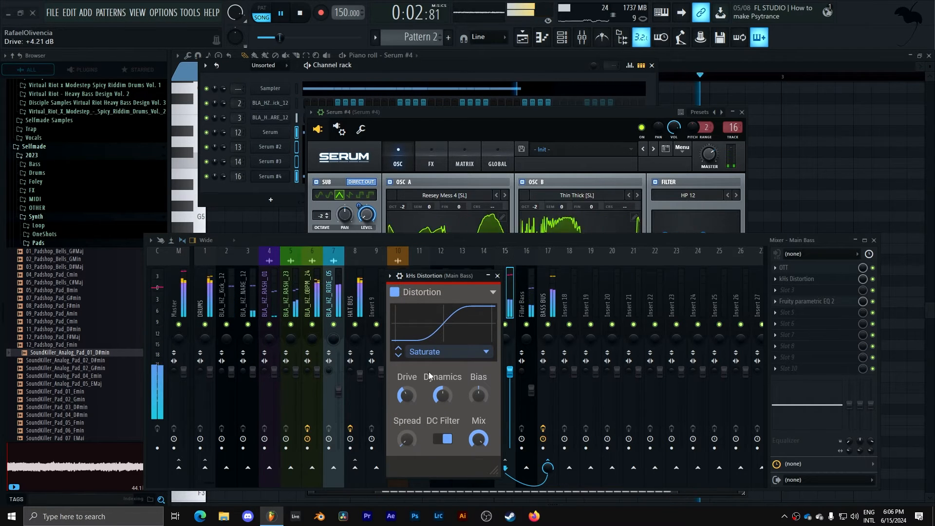
pyautogui.click(497, 275)
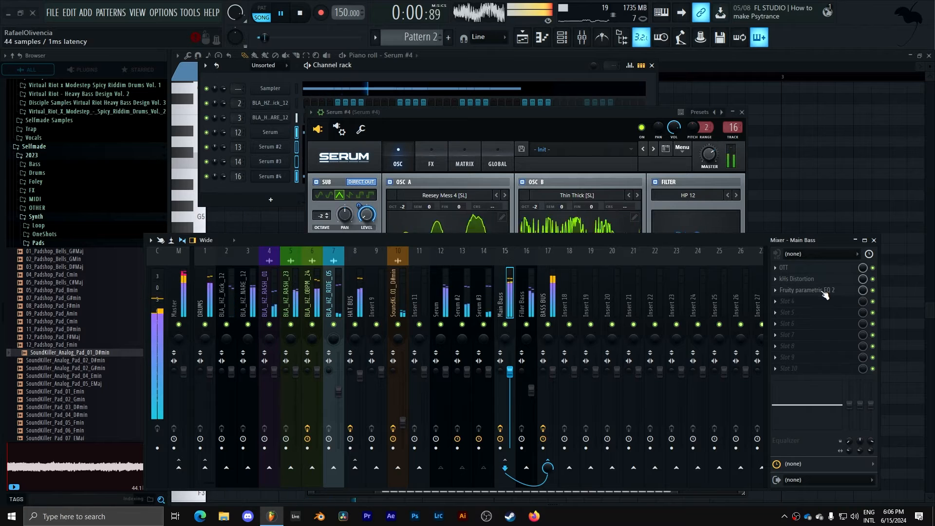
pyautogui.press('space')
# Add kHs Frequency Shifter to the fourth effect slot of Main Bass, set the shift to 40.0 Hz and audition it.
pyautogui.click(795, 304)
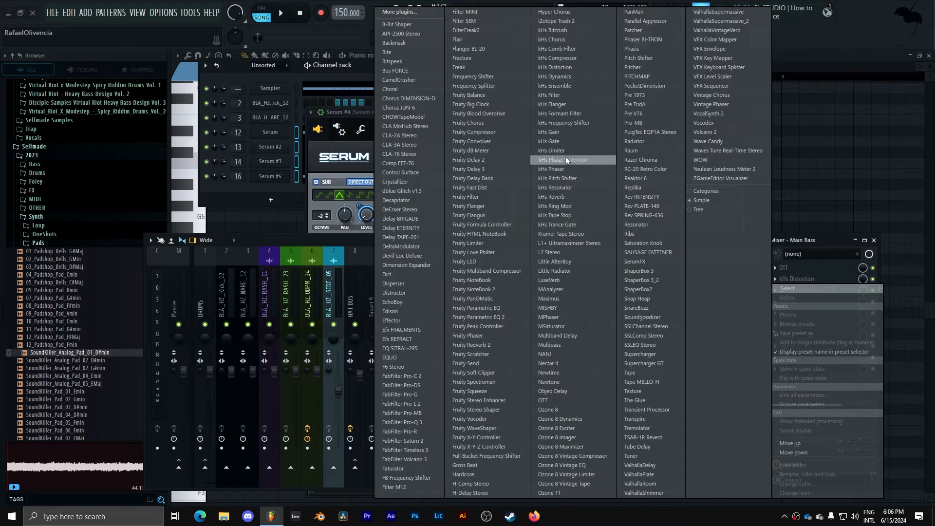
pyautogui.click(562, 124)
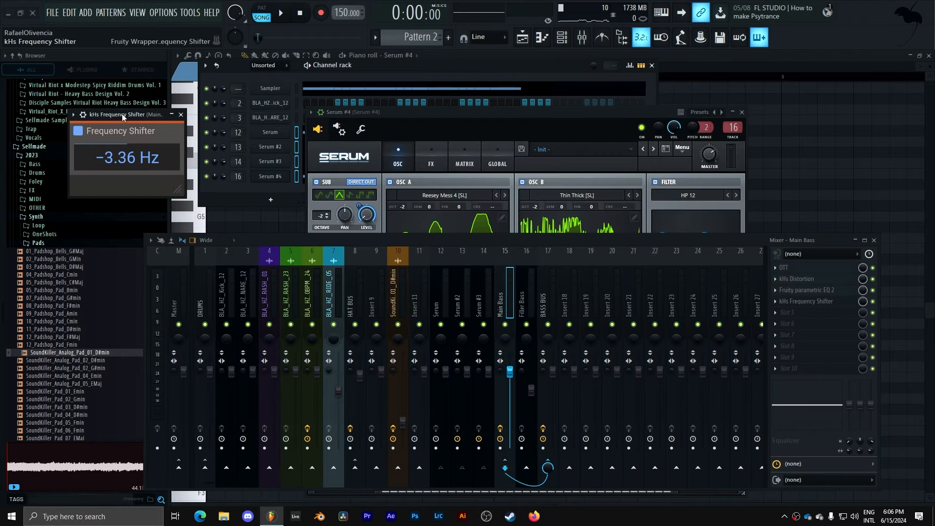
pyautogui.doubleClick(537, 239)
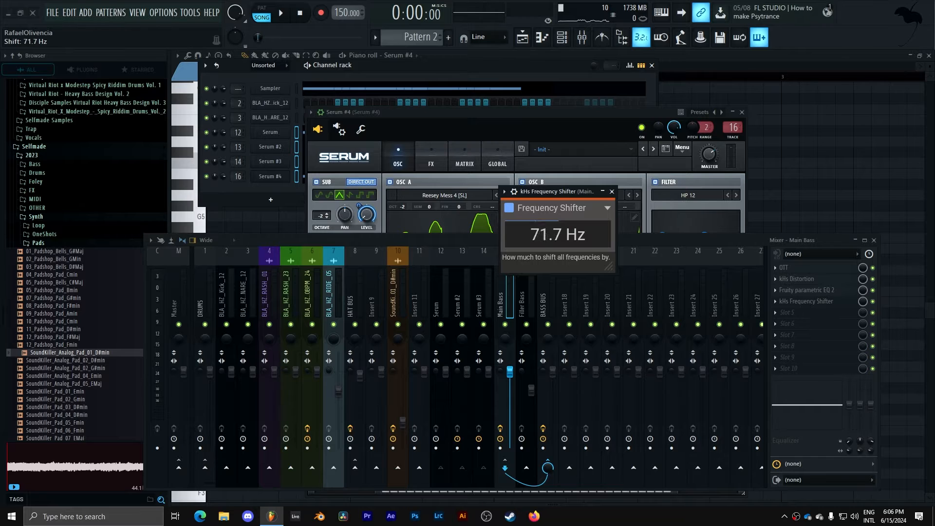
pyautogui.moveTo(537, 238); pyautogui.dragTo(537, 240)
pyautogui.moveTo(539, 194); pyautogui.dragTo(534, 211)
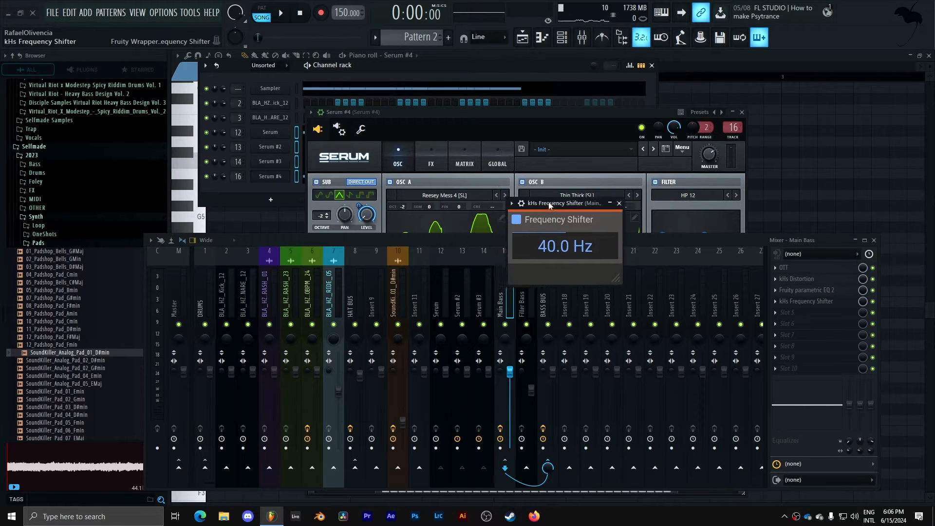
pyautogui.press('space')
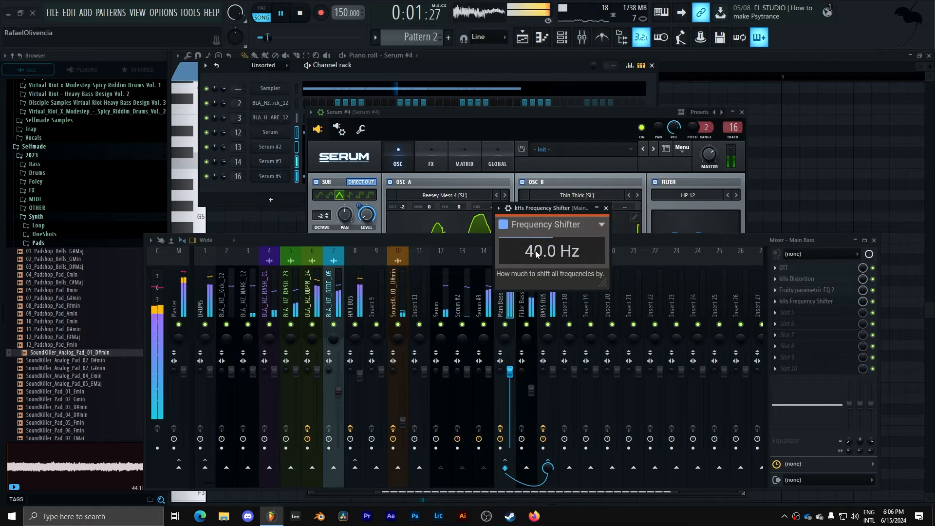
pyautogui.click(606, 208)
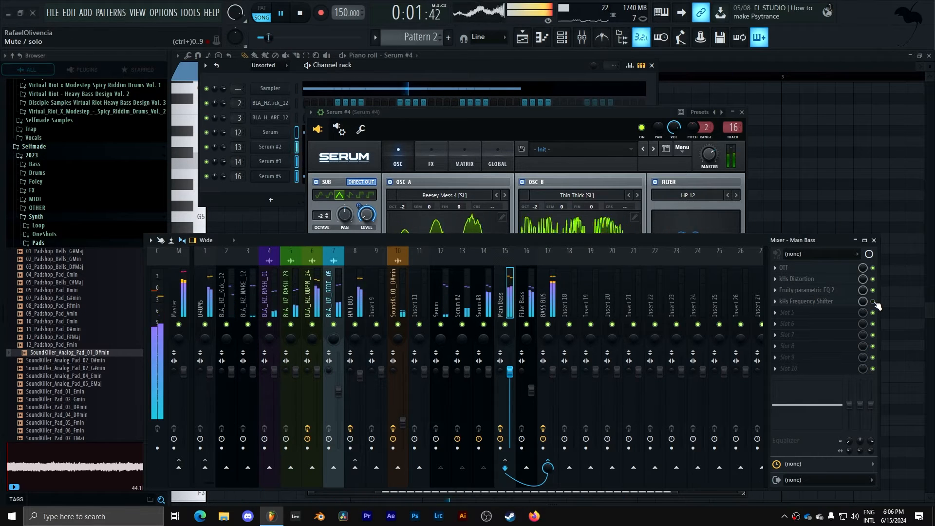
pyautogui.press('space')
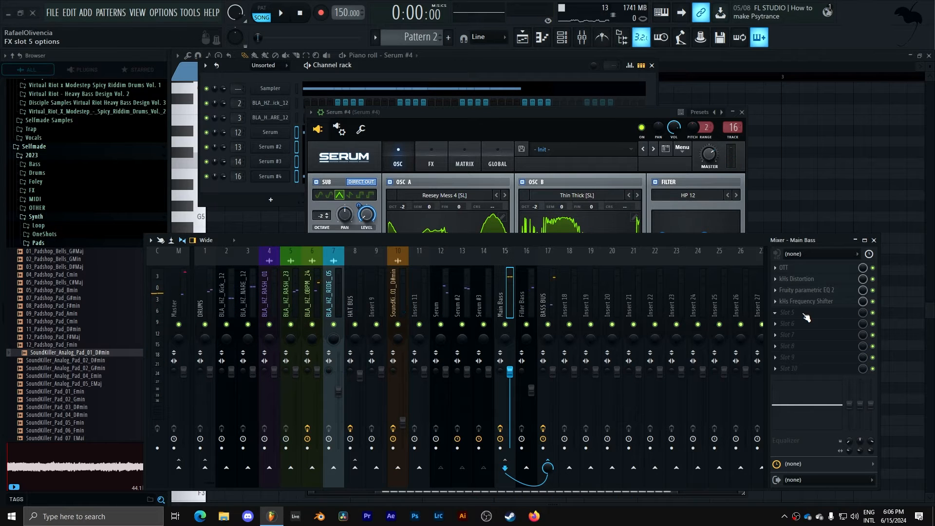
# Add OTT to the fifth effect slot of Main Bass with 38% Depth and 0% Upward, audition it and close it.
pyautogui.click(804, 314)
pyautogui.moveTo(793, 288)
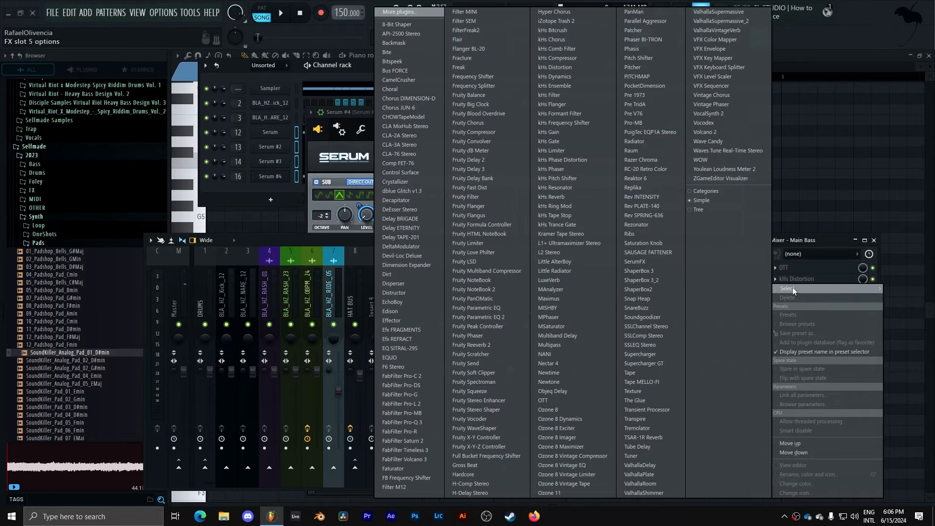
pyautogui.click(601, 397)
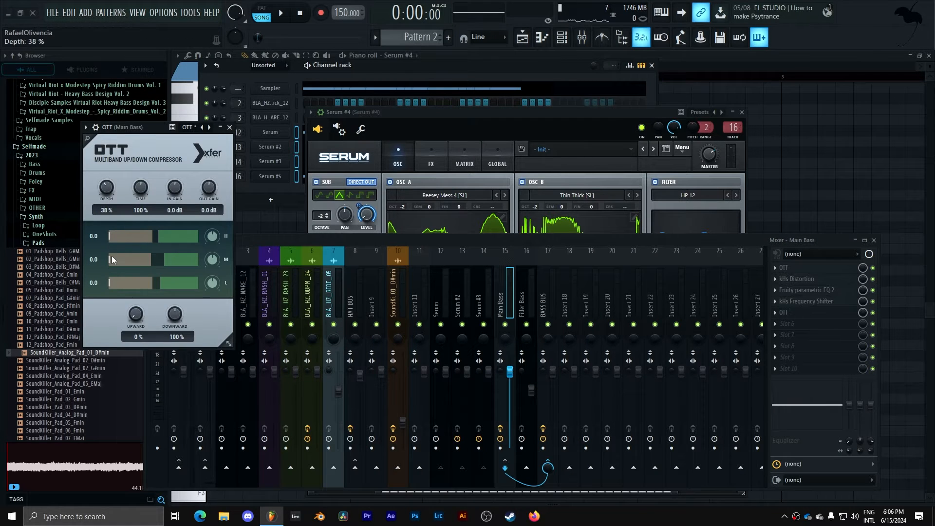
pyautogui.moveTo(130, 123); pyautogui.dragTo(311, 201)
pyautogui.press('space')
pyautogui.moveTo(289, 266); pyautogui.dragTo(290, 278)
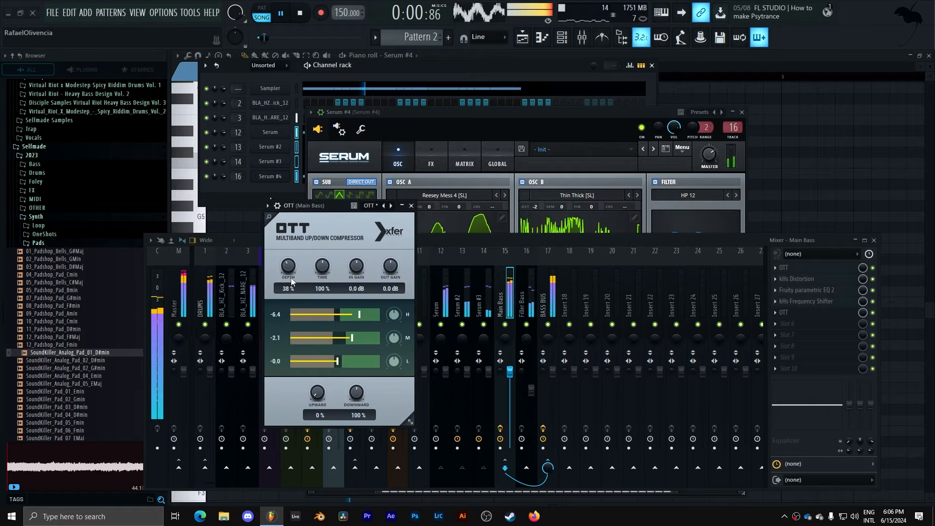
pyautogui.click(411, 205)
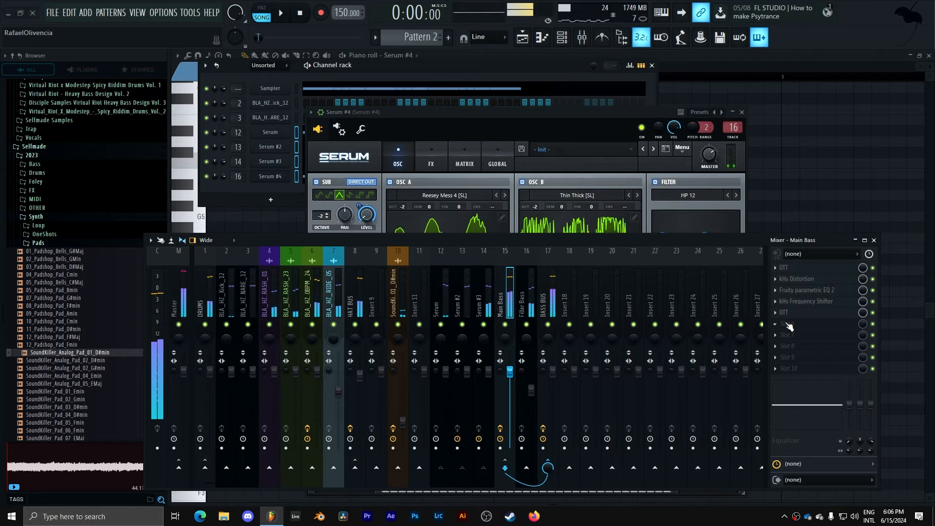
pyautogui.press('space')
# Add Fruity Delay 3 to the sixth effect slot of Main Bass and load its Default preset.
pyautogui.click(785, 323)
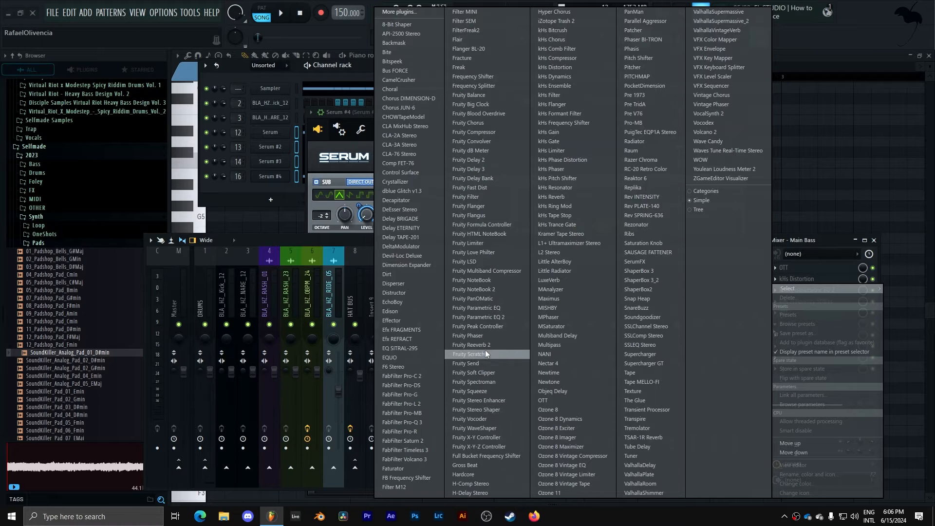
pyautogui.click(486, 169)
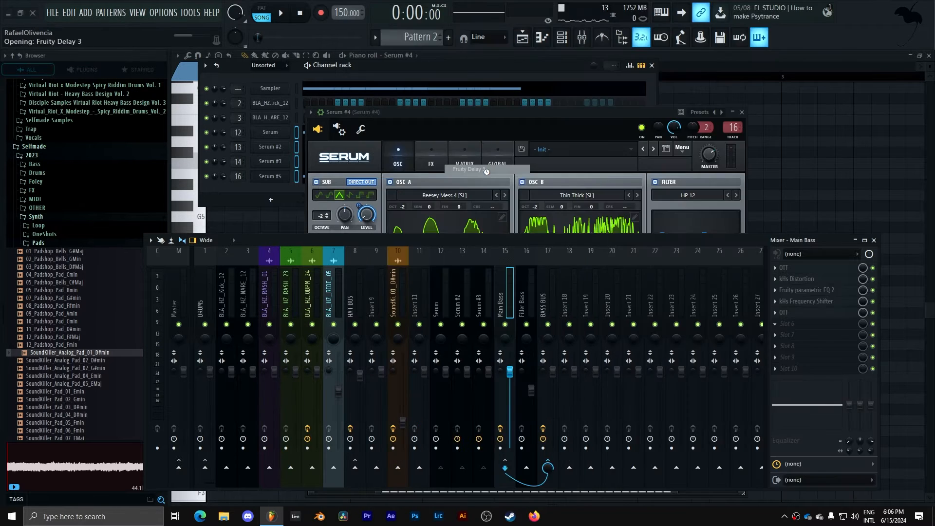
pyautogui.moveTo(310, 147); pyautogui.dragTo(518, 194)
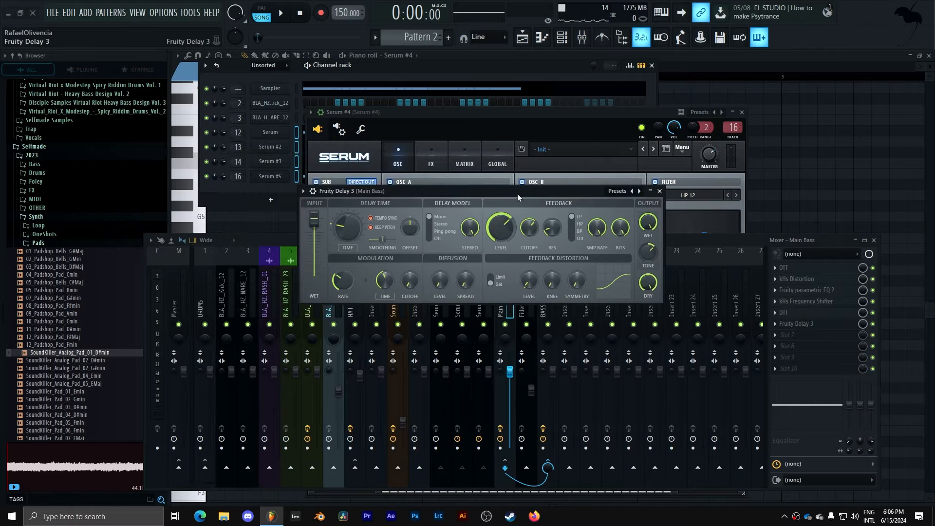
pyautogui.click(639, 191)
pyautogui.click(665, 215)
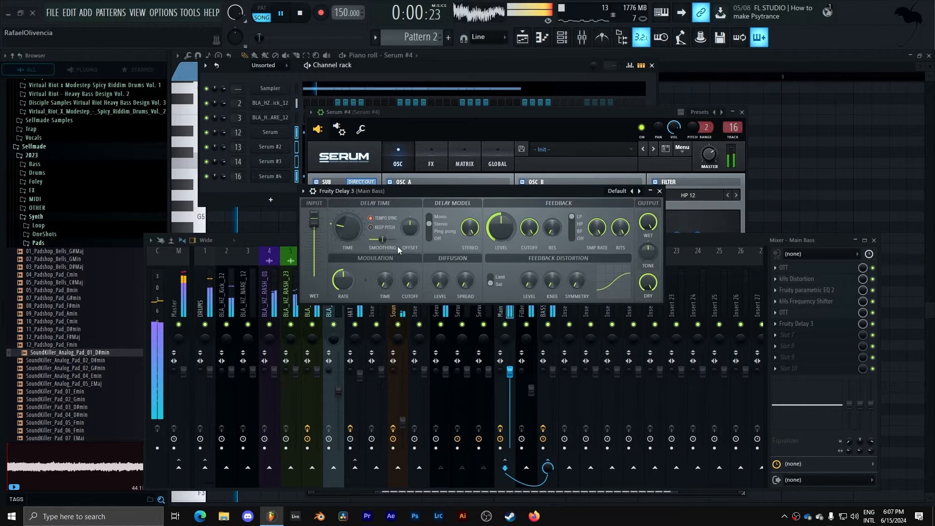
# Turn Fruity Delay 3's tempo sync off and keep pitch on, adjust the delay time and set the feedback level to 40.6%.
pyautogui.click(392, 220)
pyautogui.press('space')
pyautogui.moveTo(354, 227); pyautogui.dragTo(355, 227)
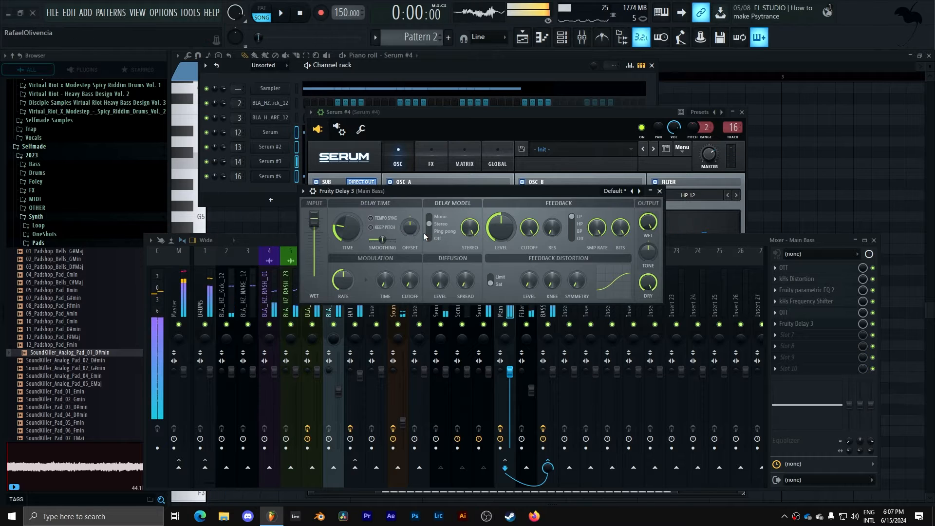
pyautogui.click(384, 228)
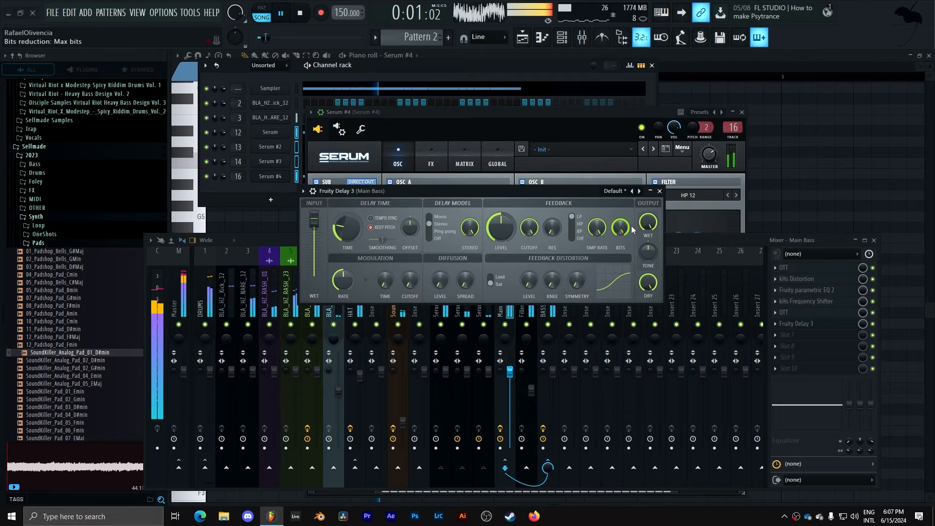
pyautogui.moveTo(501, 227); pyautogui.dragTo(501, 233)
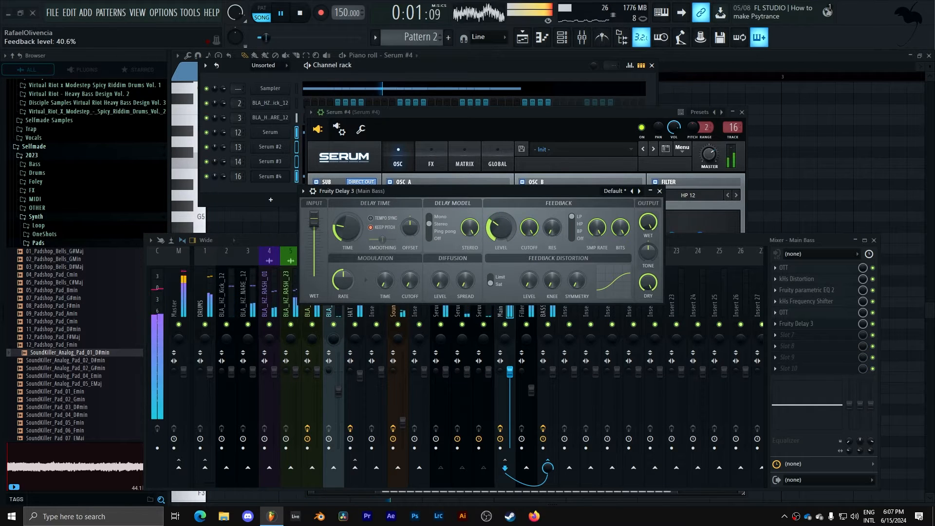
pyautogui.press('space')
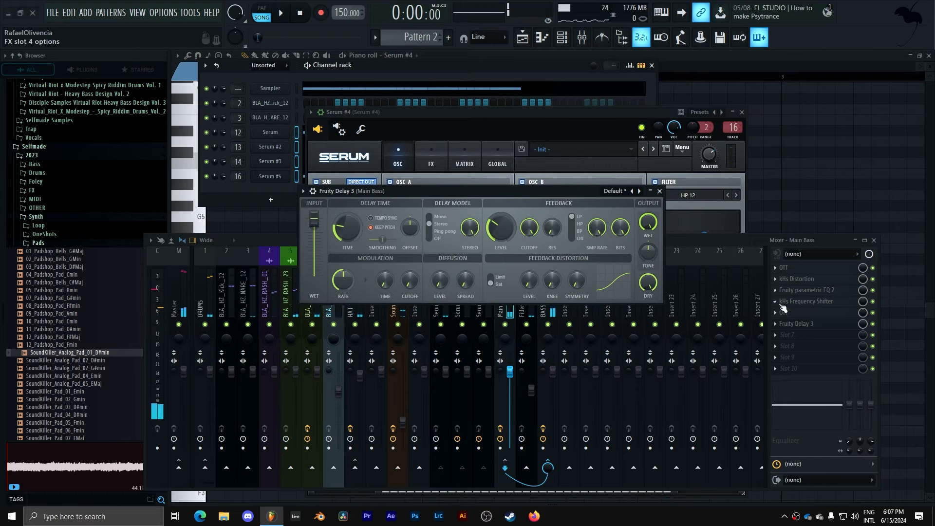
# Move Fruity Delay 3 above the second OTT, lower its output wet to about 16.9% during playback and close it.
pyautogui.press('space')
pyautogui.moveTo(649, 223); pyautogui.dragTo(648, 287)
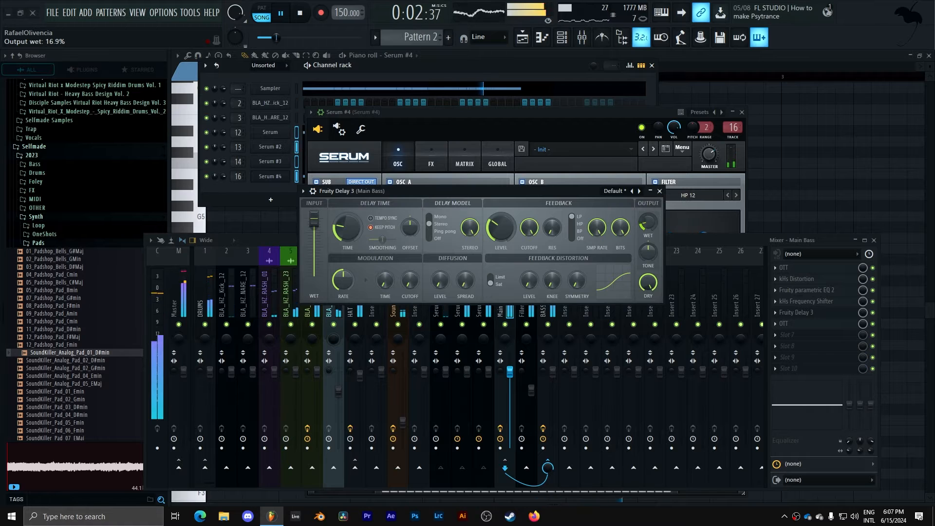
pyautogui.press('space')
pyautogui.press('space')
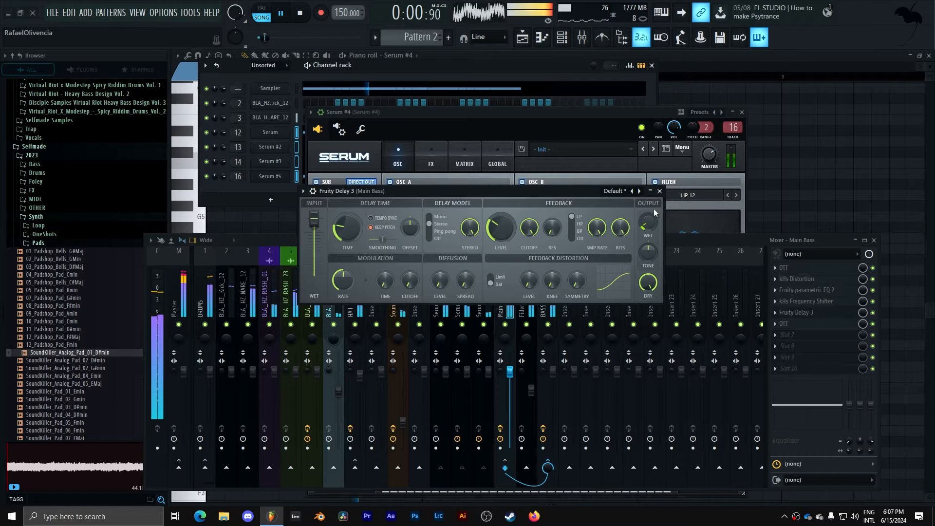
pyautogui.click(660, 191)
pyautogui.press('space')
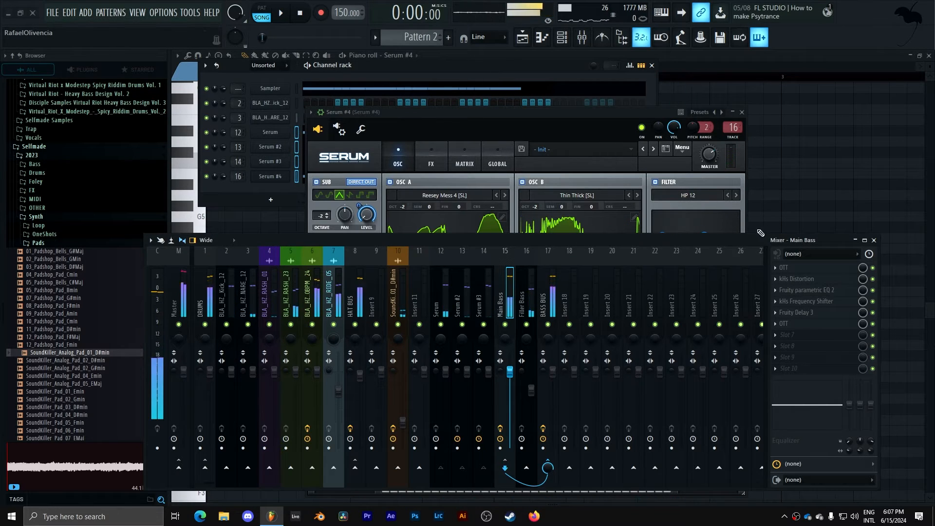
# Add Fruity Reeverb 2 to the seventh effect slot of Main Bass and load its Default preset.
pyautogui.click(781, 333)
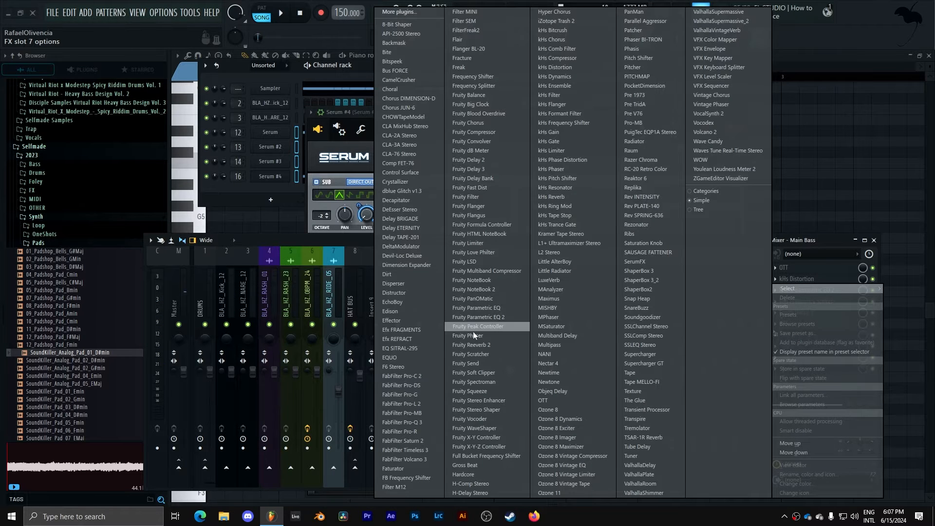
pyautogui.click(463, 346)
pyautogui.moveTo(197, 69); pyautogui.dragTo(517, 238)
pyautogui.click(609, 237)
pyautogui.click(635, 250)
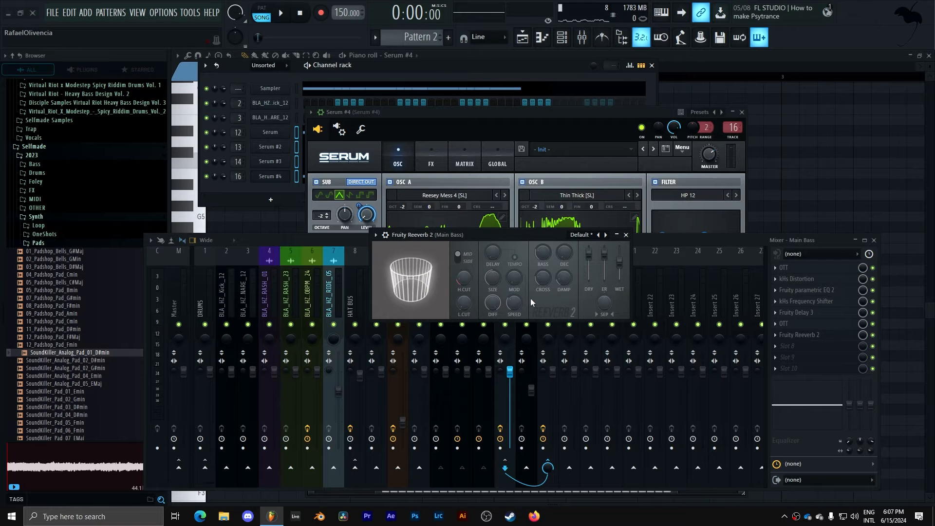
# Set Fruity Reeverb 2's room size to 1, adjust its delay and high cut, audition the sound and close the plugin.
pyautogui.moveTo(488, 278); pyautogui.dragTo(488, 317)
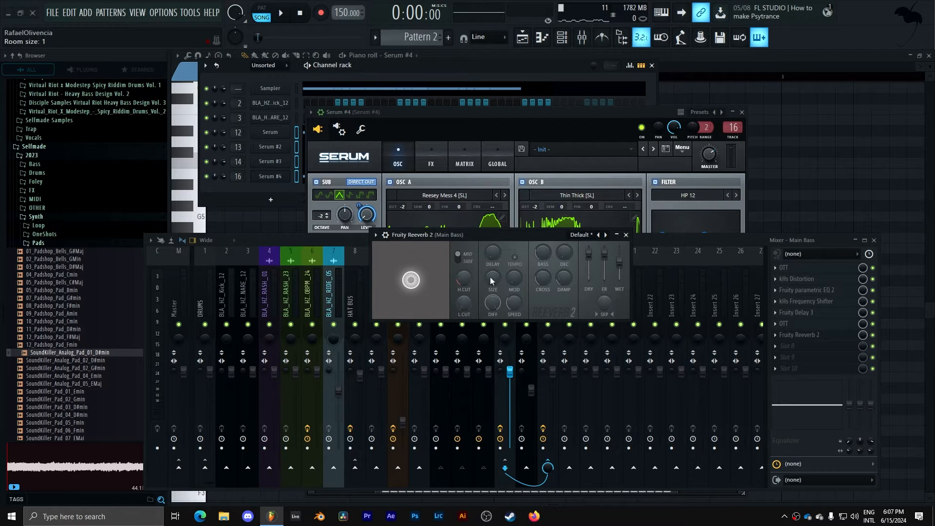
pyautogui.moveTo(493, 252); pyautogui.dragTo(493, 241)
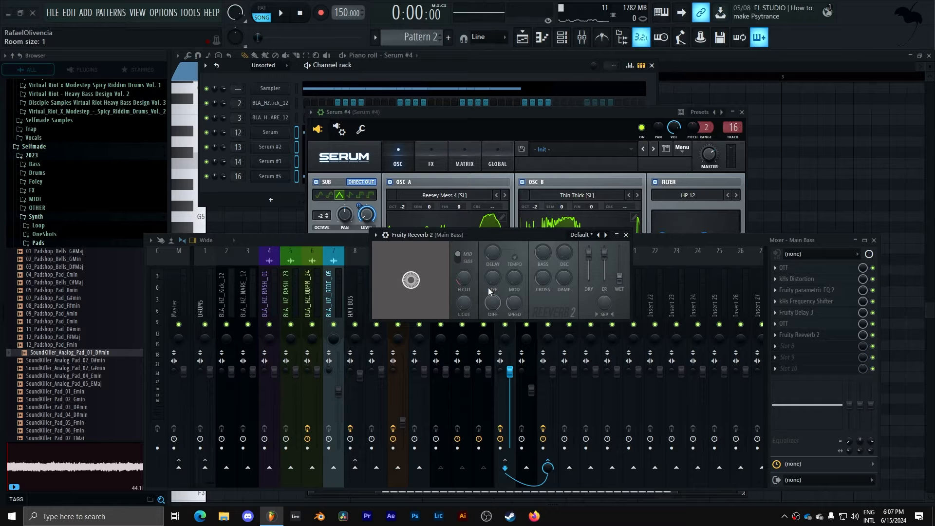
pyautogui.moveTo(462, 282); pyautogui.dragTo(462, 281)
pyautogui.press('space')
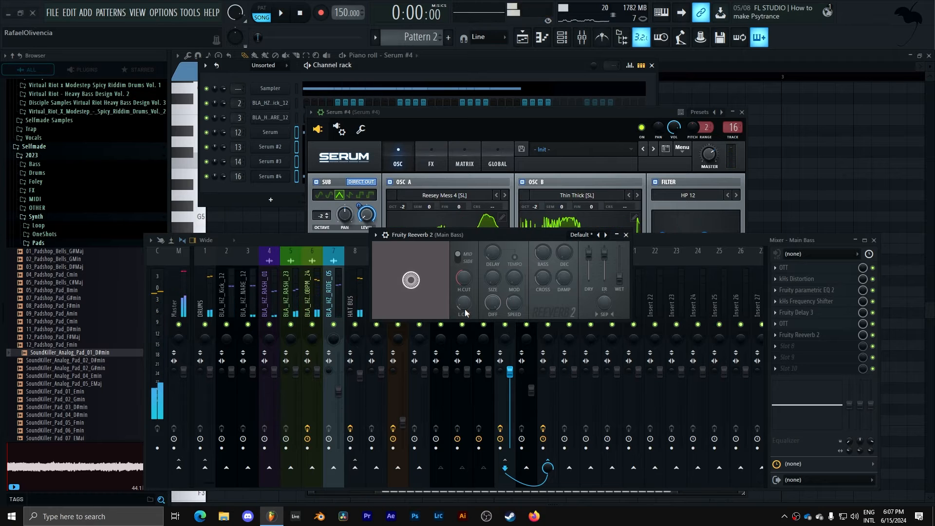
pyautogui.press('space')
pyautogui.click(627, 234)
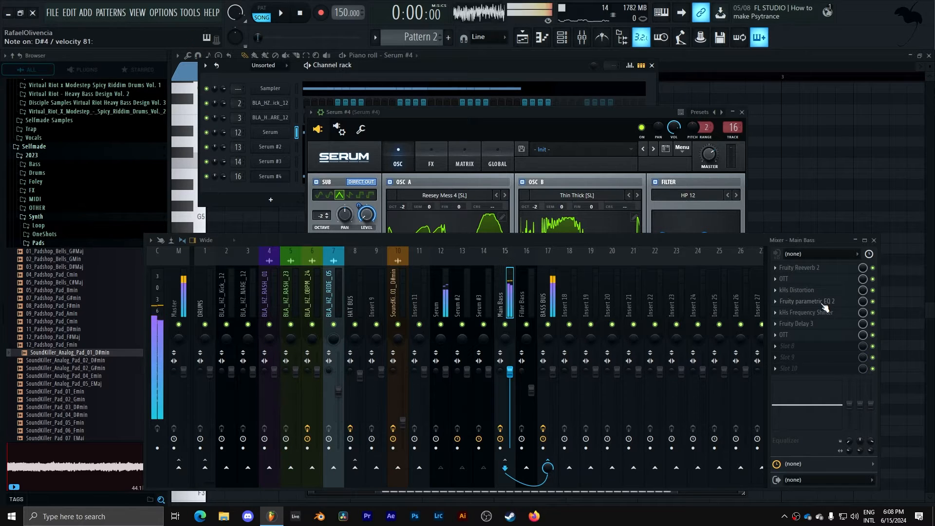
# Set the wet level of Main Bass's Fruity Reeverb 2 to 5% during playback, and close the reverb and Serum #4.
pyautogui.click(816, 273)
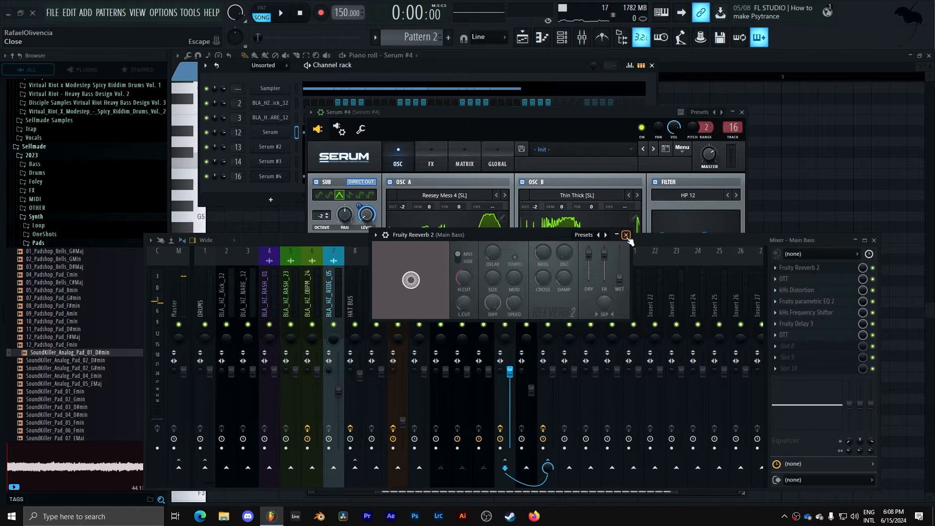
pyautogui.press('space')
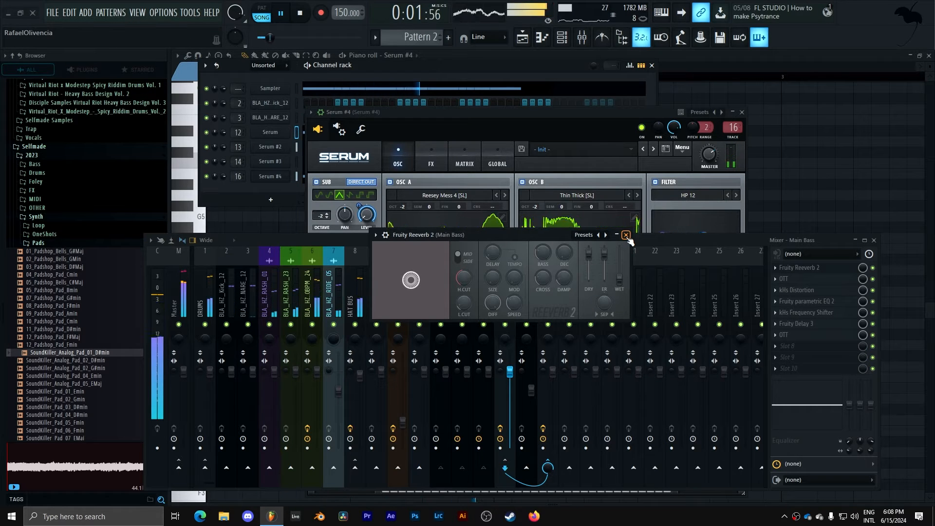
pyautogui.moveTo(620, 280); pyautogui.dragTo(619, 277)
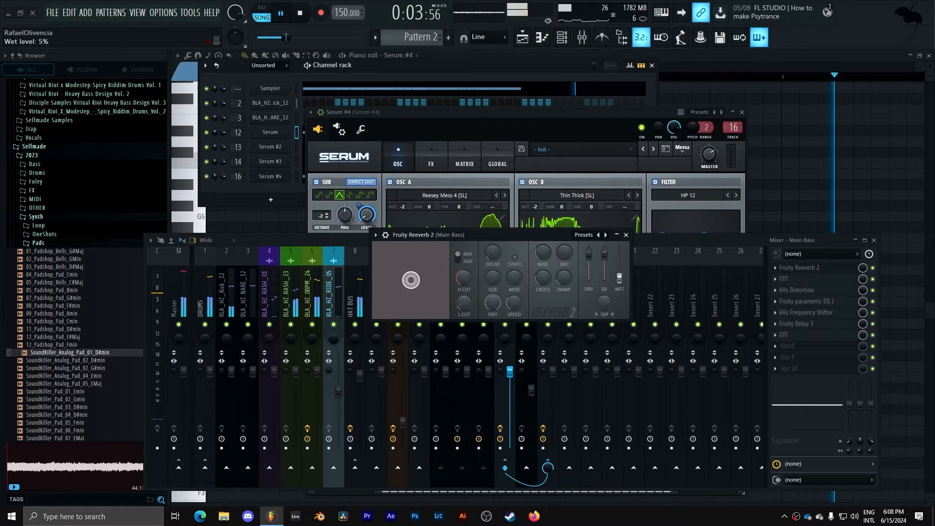
pyautogui.click(626, 235)
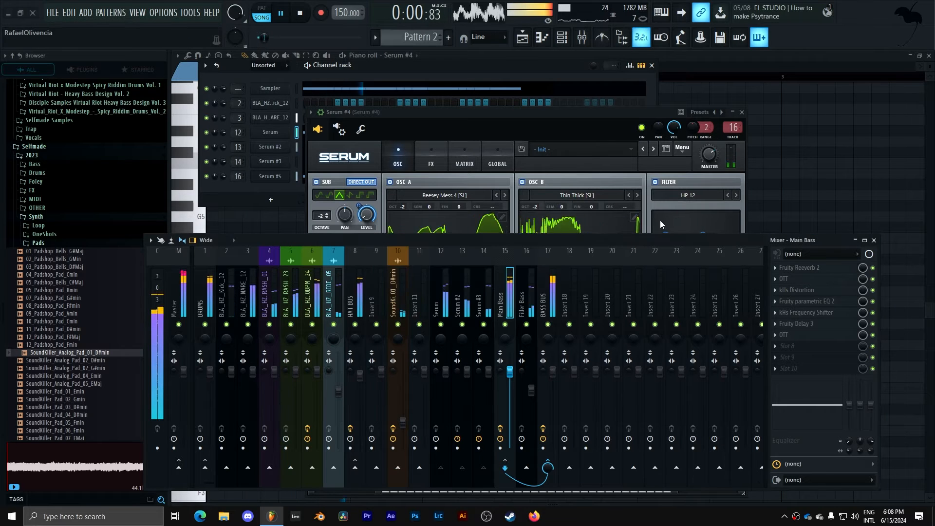
pyautogui.click(742, 112)
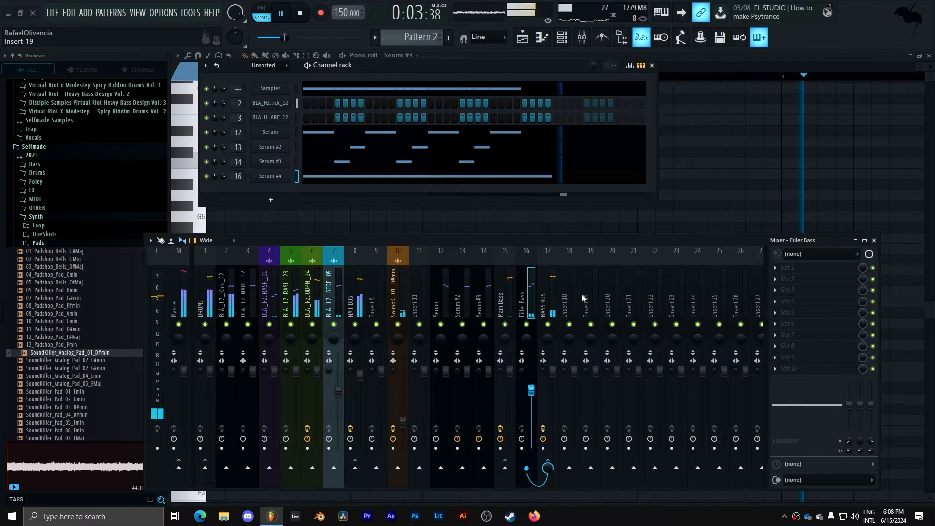
# Check the wet level of Fruity Reeverb 2 on Main Bass and play the pattern again.
pyautogui.press('space')
pyautogui.click(511, 297)
pyautogui.click(789, 267)
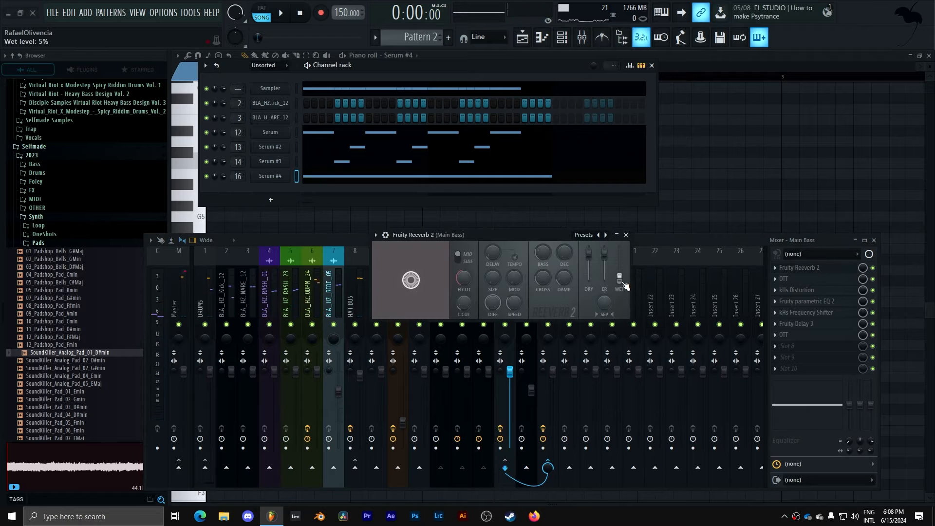
pyautogui.click(626, 234)
pyautogui.press('space')
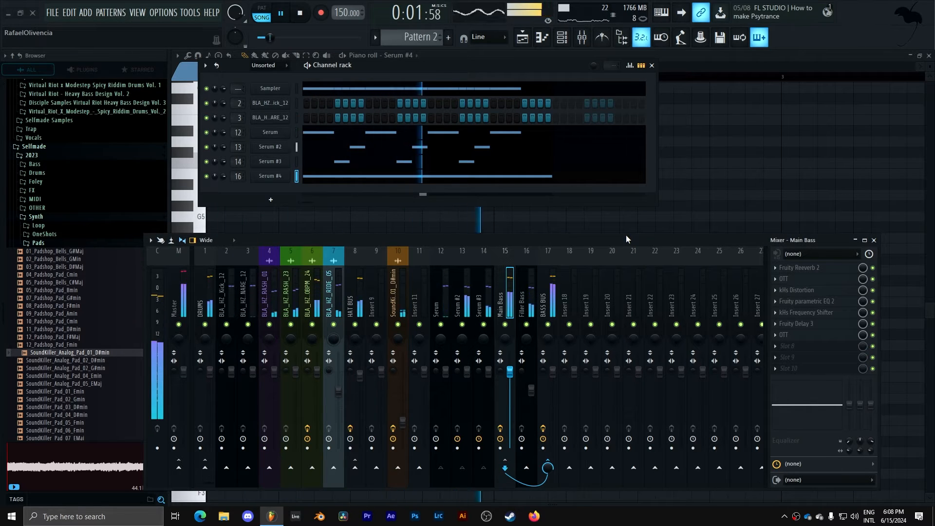
# Add OTT to the first effect slot of Filler Bass, audition it and close the plugin.
pyautogui.click(526, 302)
pyautogui.press('space')
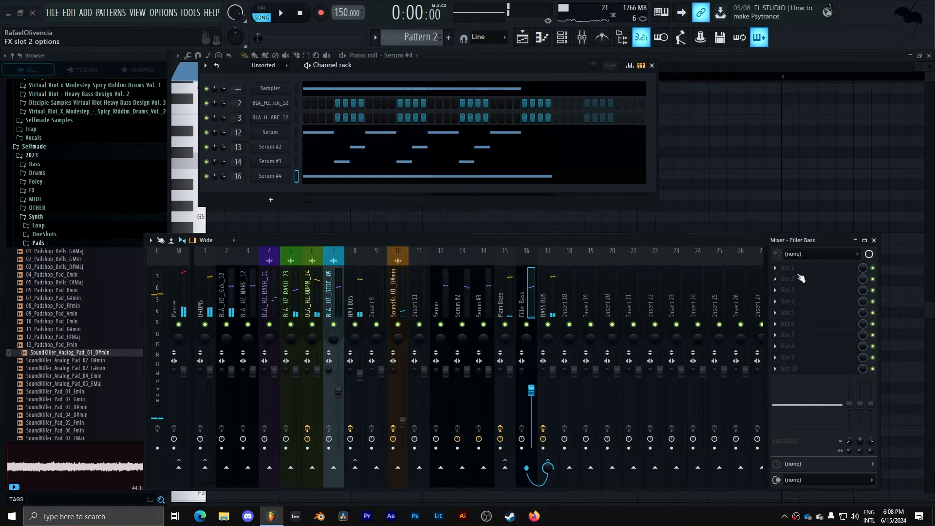
pyautogui.click(788, 281)
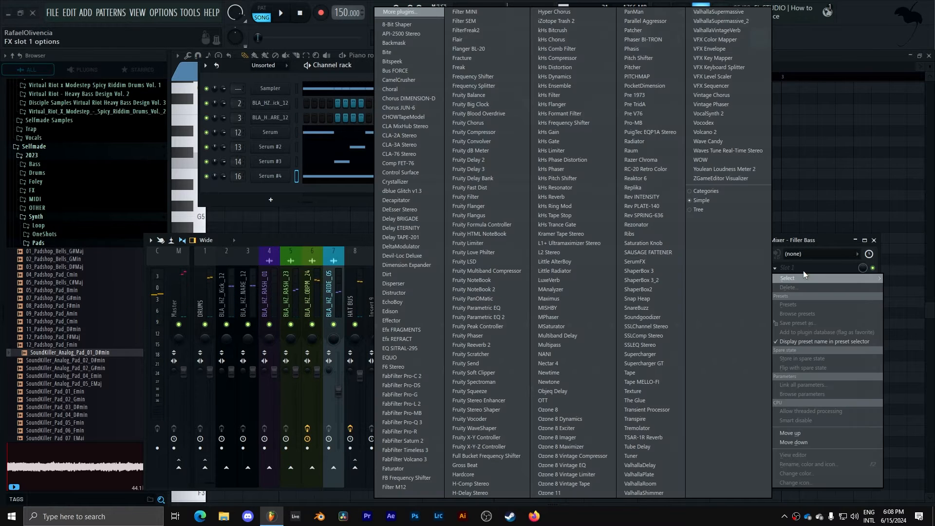
pyautogui.click(580, 402)
pyautogui.moveTo(74, 58); pyautogui.dragTo(540, 165)
pyautogui.press('space')
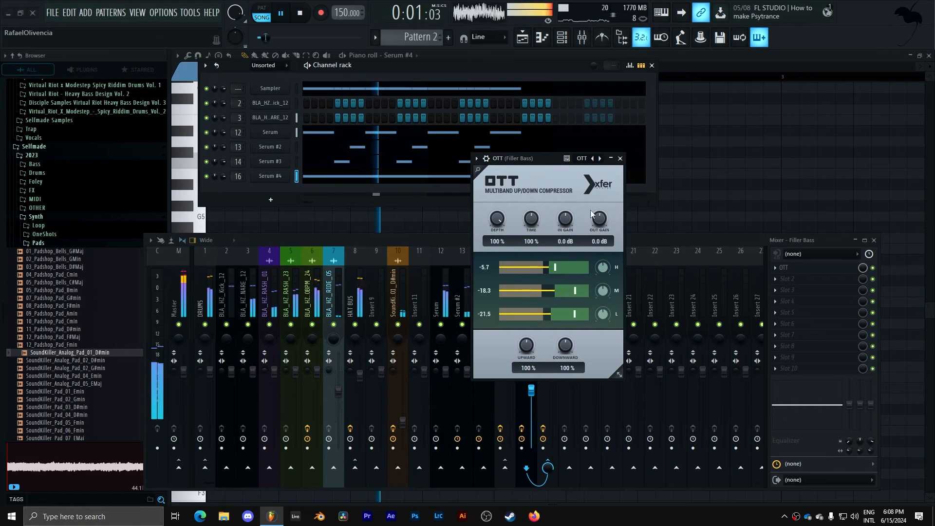
pyautogui.click(620, 158)
pyautogui.press('space')
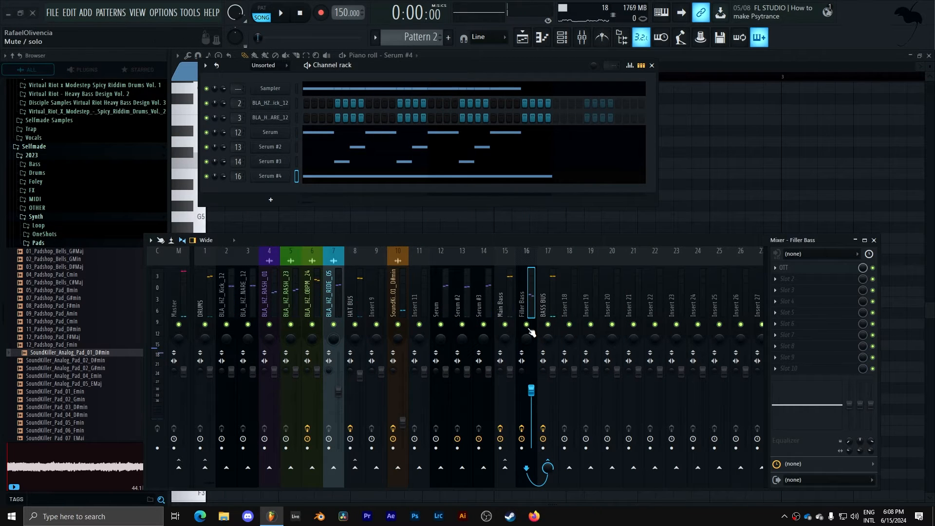
# Solo Filler Bass and set its OTT to 0% Upward and 31% Depth during playback.
pyautogui.press('space')
pyautogui.click(798, 269)
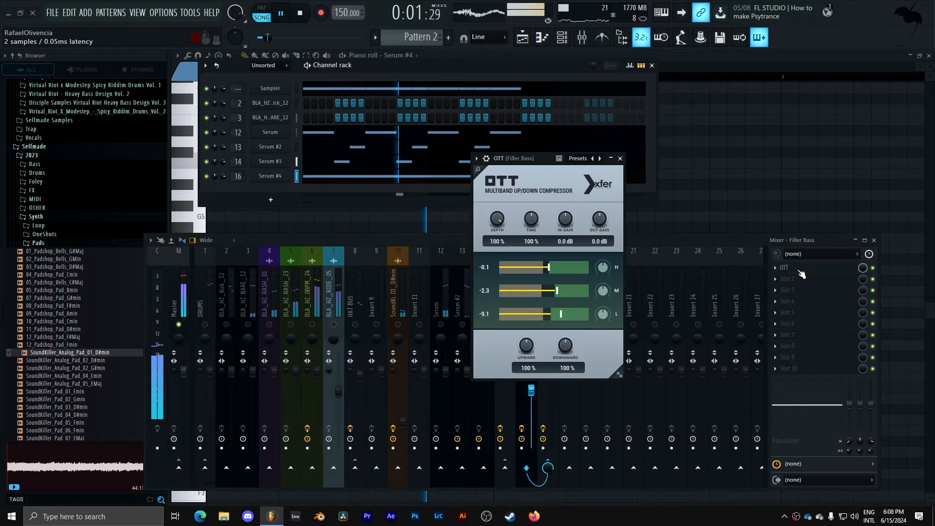
pyautogui.moveTo(526, 348); pyautogui.dragTo(526, 385)
pyautogui.moveTo(508, 216); pyautogui.dragTo(506, 297)
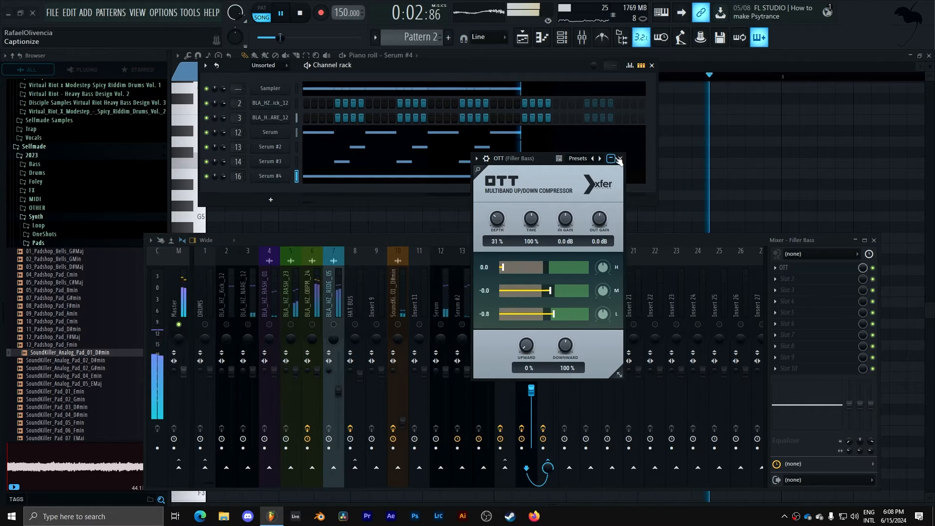
pyautogui.click(620, 159)
# Add Fruity Parametric EQ 2 to the second effect slot of Filler Bass, stop playback and place its window over the mixer.
pyautogui.click(787, 278)
pyautogui.moveTo(788, 288)
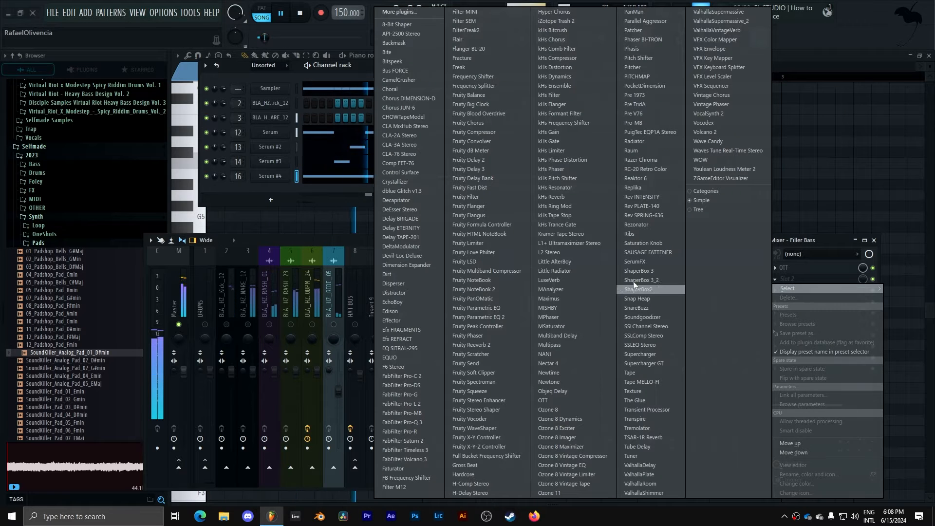
pyautogui.click(519, 318)
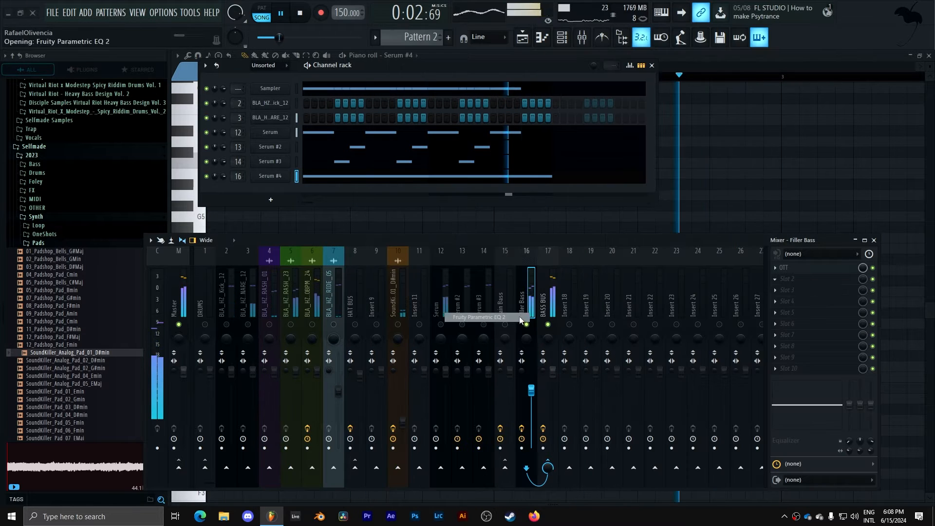
pyautogui.press('space')
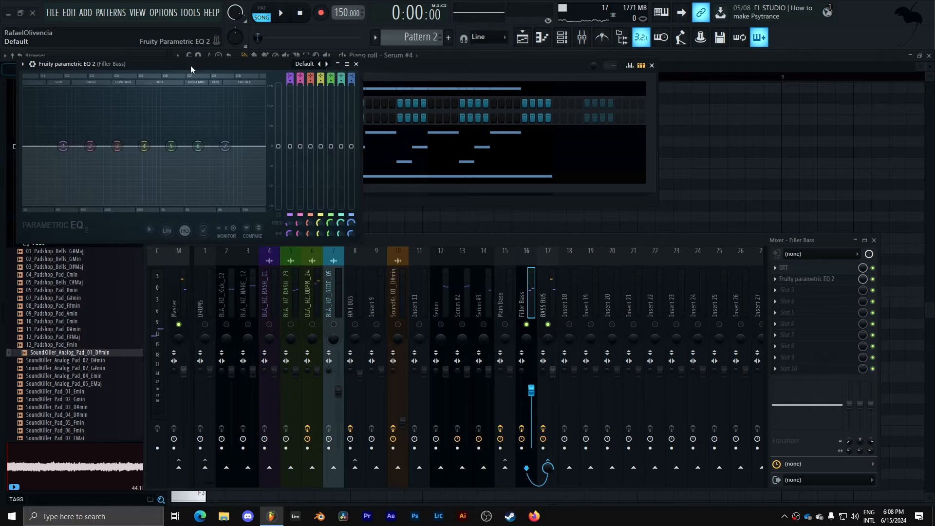
pyautogui.moveTo(191, 66); pyautogui.dragTo(606, 209)
# Try a dip of about 7.6 dB near 173 Hz with EQ band 3, audition it and reset the band.
pyautogui.moveTo(531, 289); pyautogui.dragTo(509, 313)
pyautogui.press('space')
pyautogui.press('space')
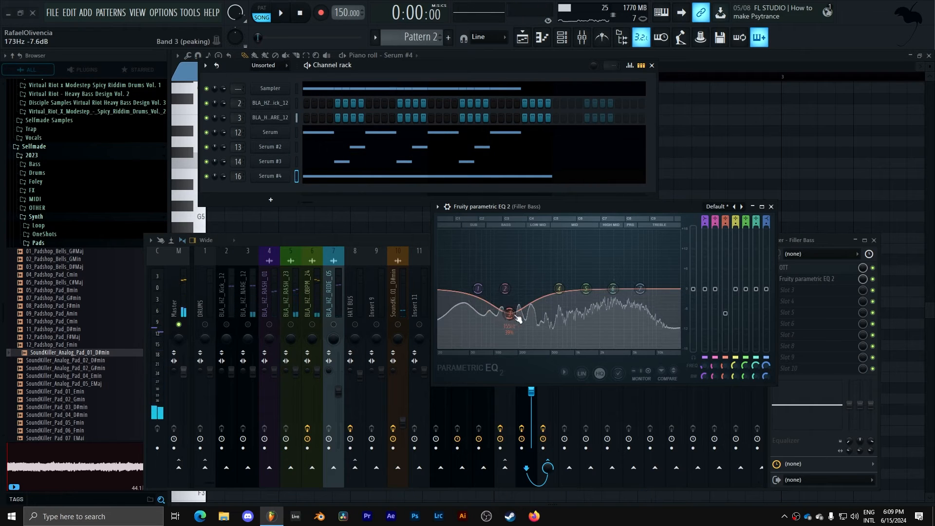
pyautogui.rightClick(514, 317)
pyautogui.click(526, 326)
# Set EQ band 2 to a notch with 29% width, shift it slightly lower in frequency and audition the result.
pyautogui.scroll(-3, 717, 218)
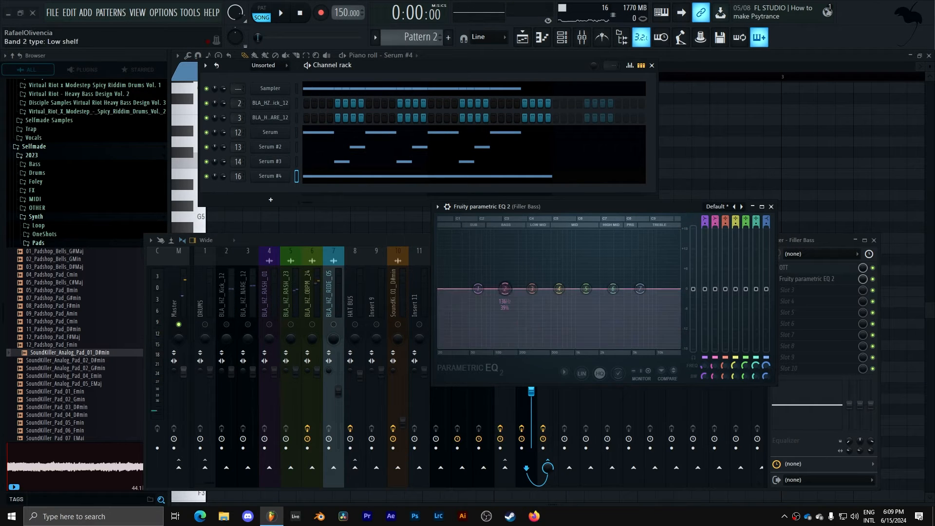
pyautogui.scroll(1, 717, 218)
pyautogui.moveTo(505, 289); pyautogui.dragTo(500, 288)
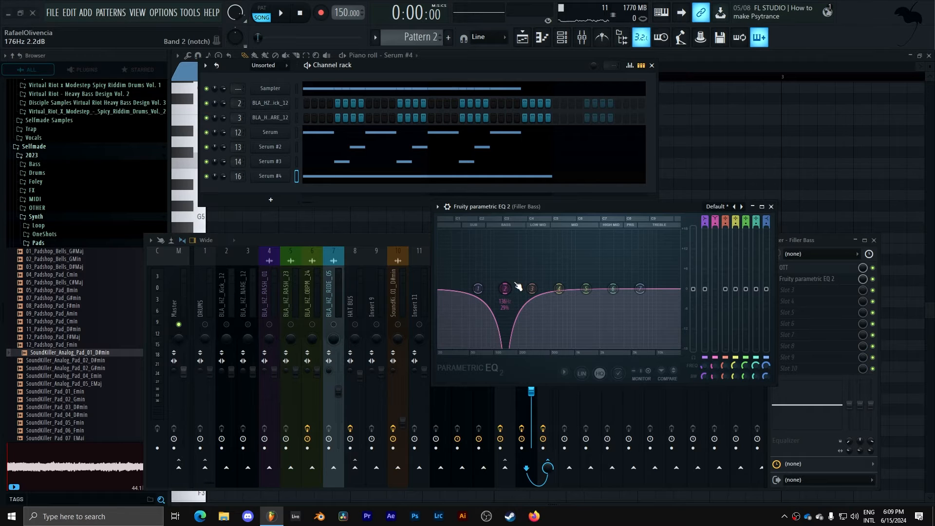
pyautogui.press('space')
pyautogui.press('space')
# Boost EQ band 7, dip band 6 and move band 4 lower with a slight boost during playback, and close the EQ.
pyautogui.moveTo(613, 289); pyautogui.dragTo(647, 277)
pyautogui.press('space')
pyautogui.press('space')
pyautogui.press('space')
pyautogui.moveTo(560, 289); pyautogui.dragTo(537, 285)
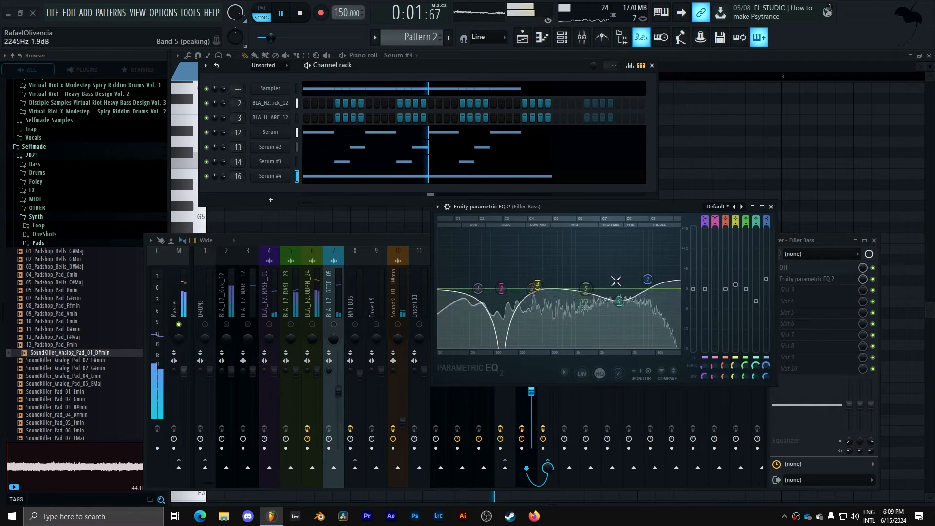
pyautogui.click(772, 207)
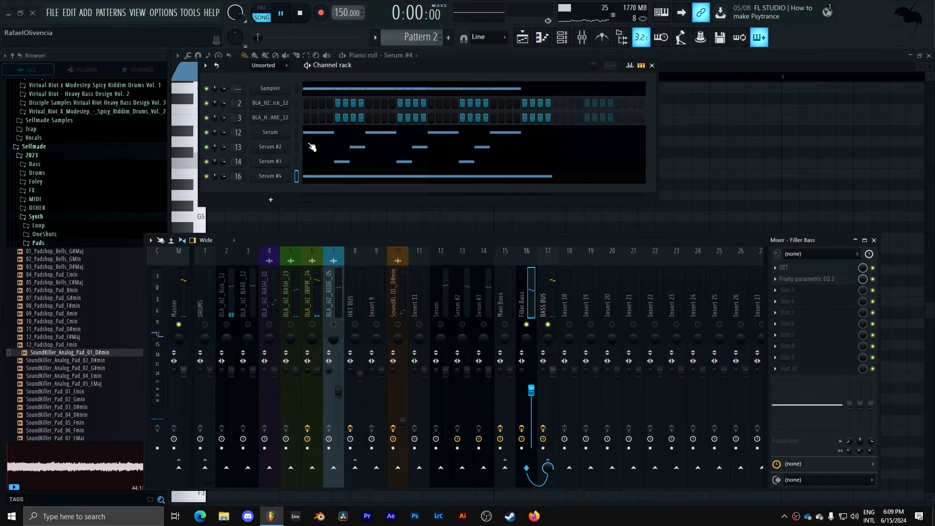
# Compare Serum #4 with oscillator B off and on during playback, leave it on and close the synth.
pyautogui.press('space')
pyautogui.click(271, 176)
pyautogui.click(523, 183)
pyautogui.press('space')
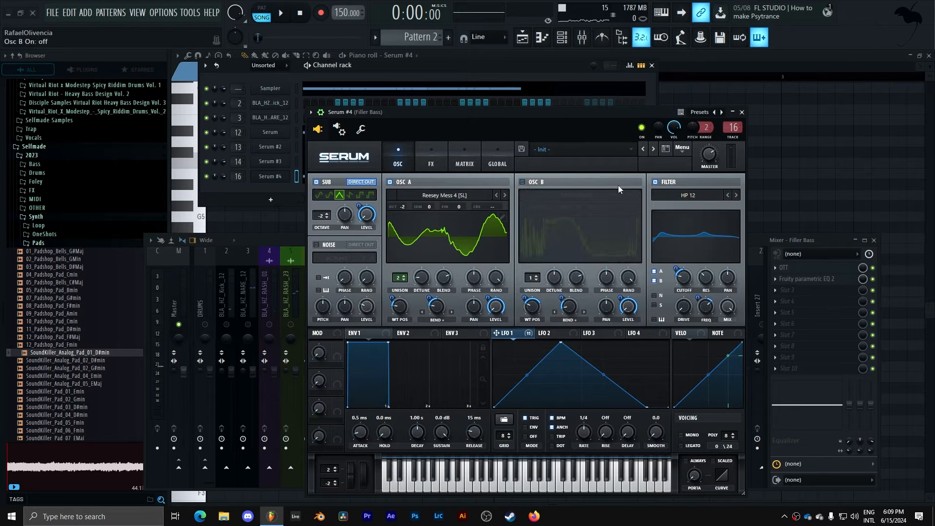
pyautogui.click(535, 182)
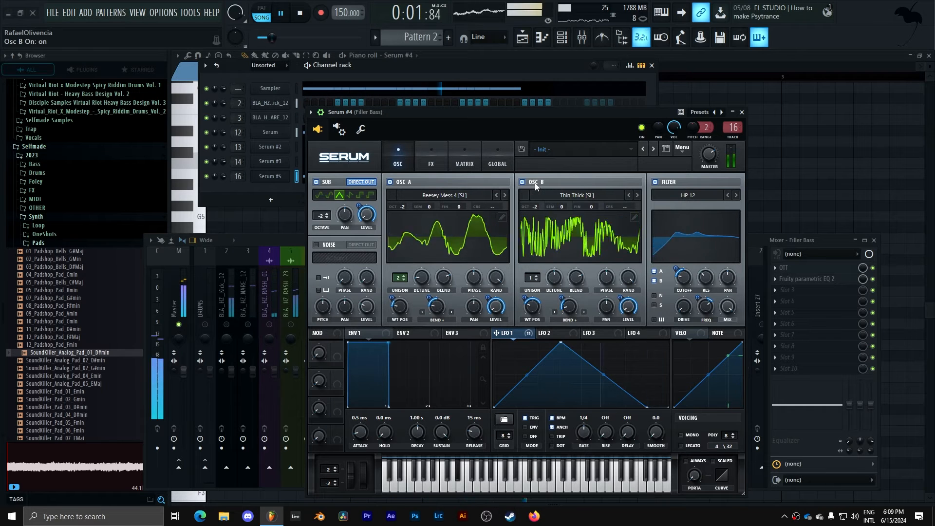
pyautogui.click(585, 311)
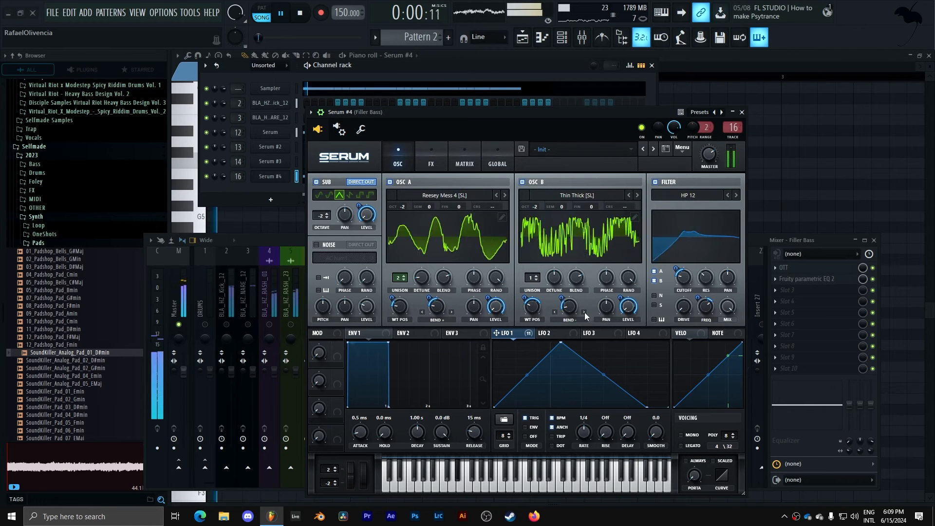
pyautogui.press('space')
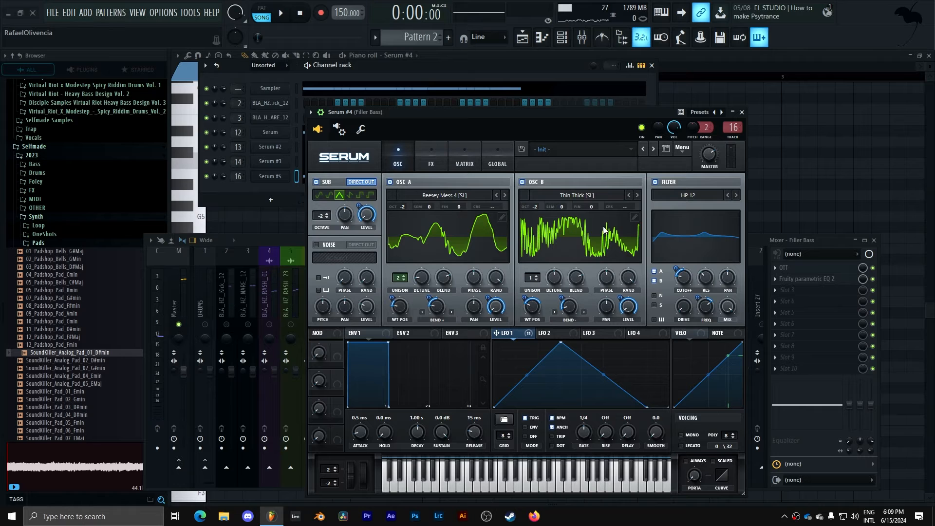
pyautogui.click(742, 115)
pyautogui.press('space')
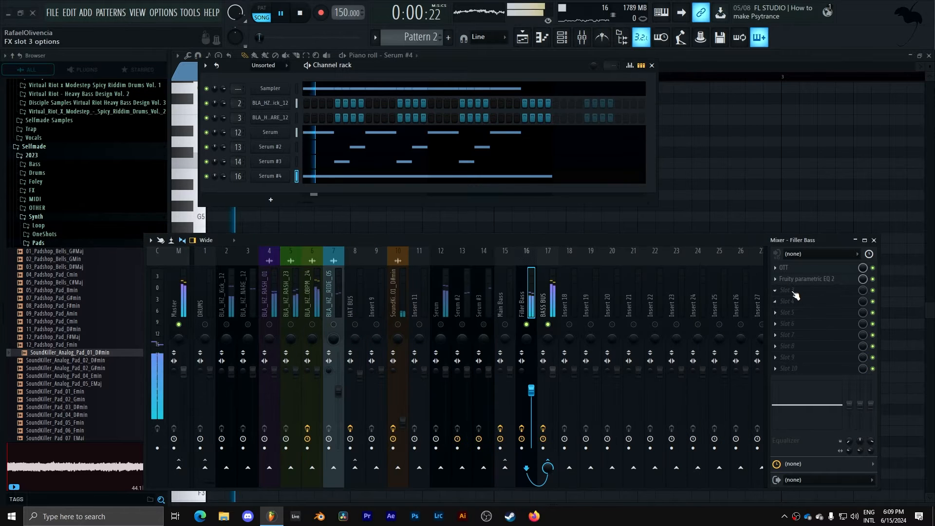
pyautogui.click(794, 293)
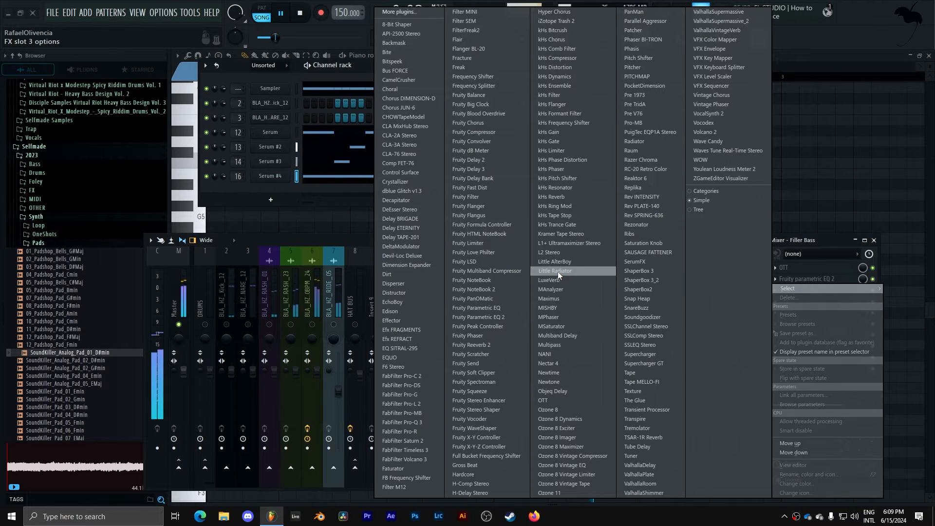
pyautogui.click(794, 240)
# Stop playback and create a new empty pattern with the default name.
pyautogui.press('space')
pyautogui.press('F4')
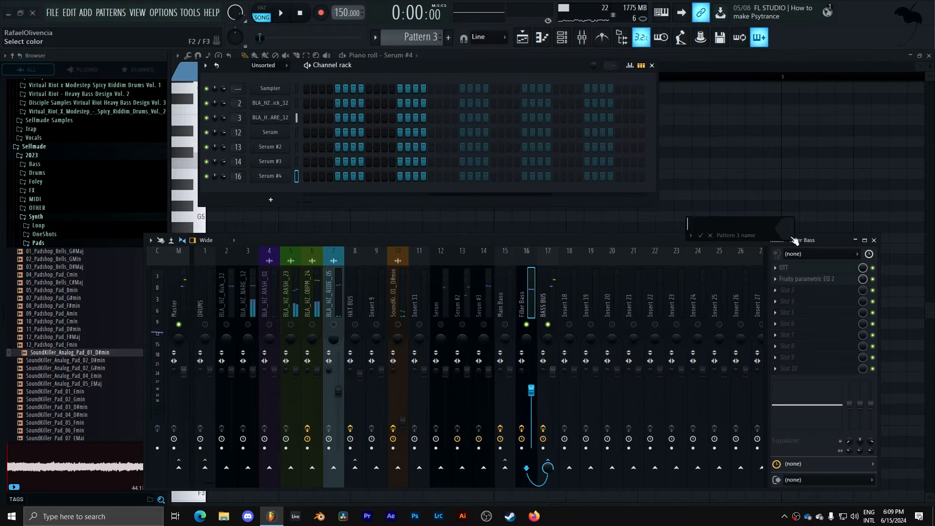
pyautogui.press('Return')
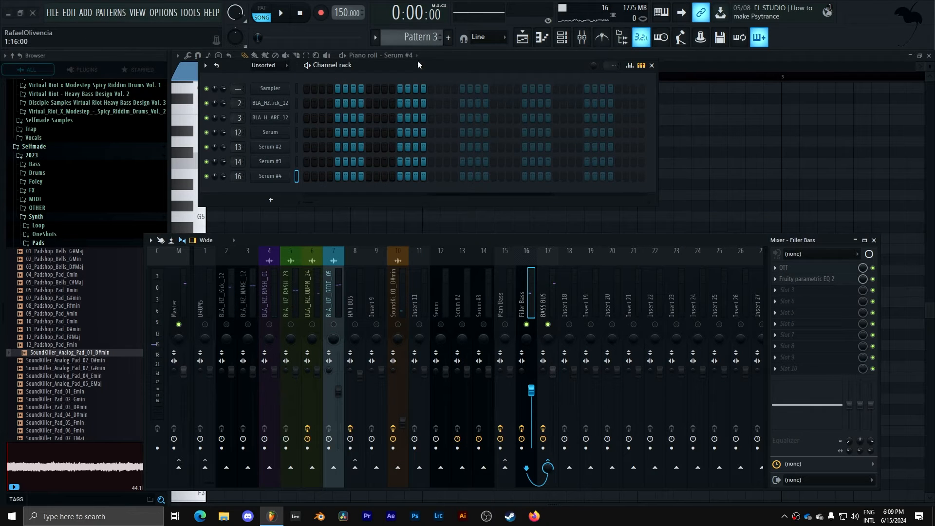
# Play Pattern 2 and open the plugin choice for the third effect slot of Filler Bass.
pyautogui.press('space')
pyautogui.click(782, 290)
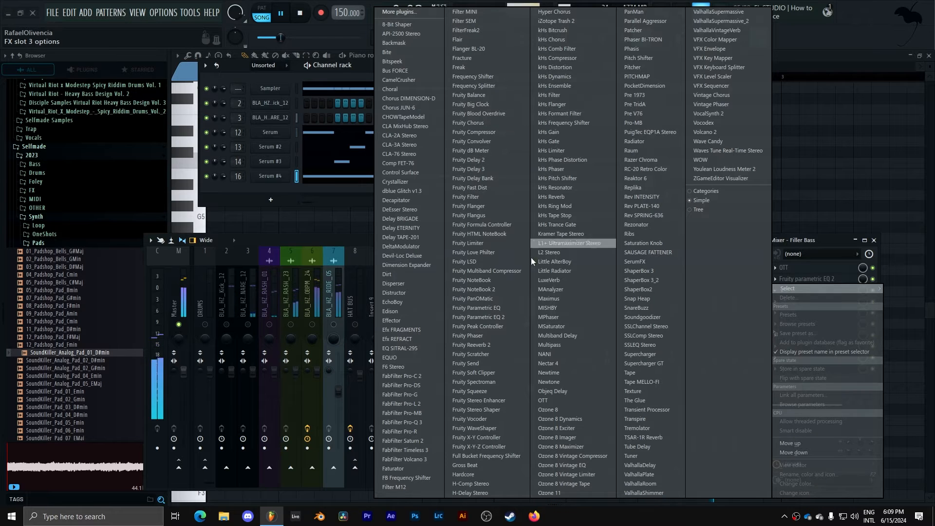
# Add kHs Distortion to the Filler Bass track and set its Dynamics to 50% and Drive to about +3.6 dB.
pyautogui.click(579, 68)
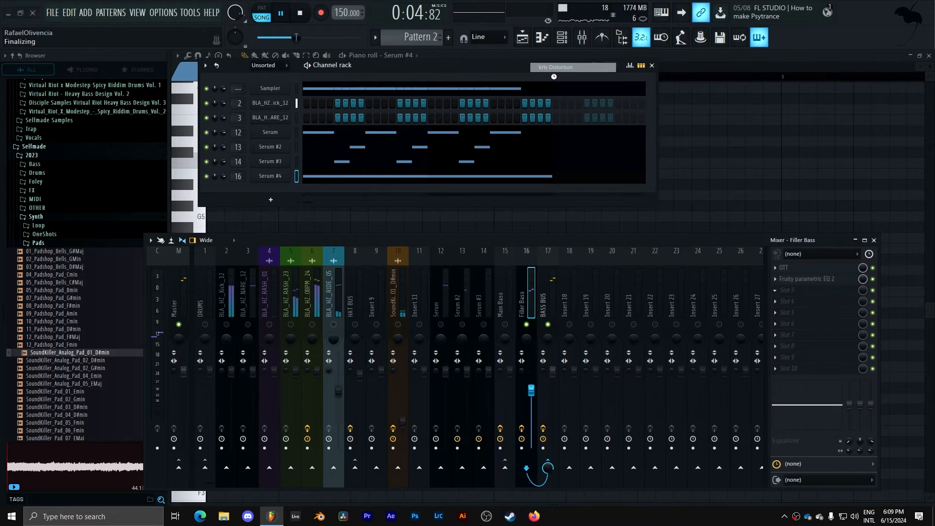
pyautogui.press('space')
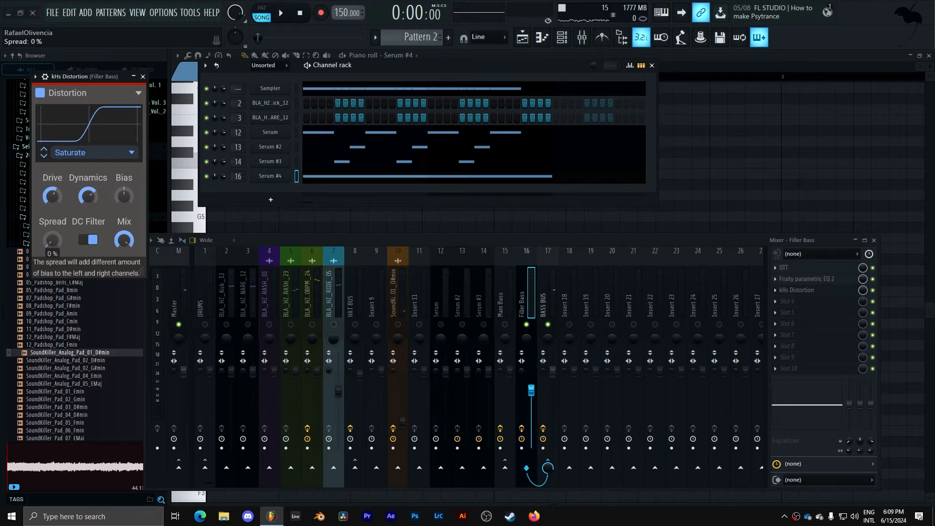
pyautogui.moveTo(80, 83); pyautogui.dragTo(573, 193)
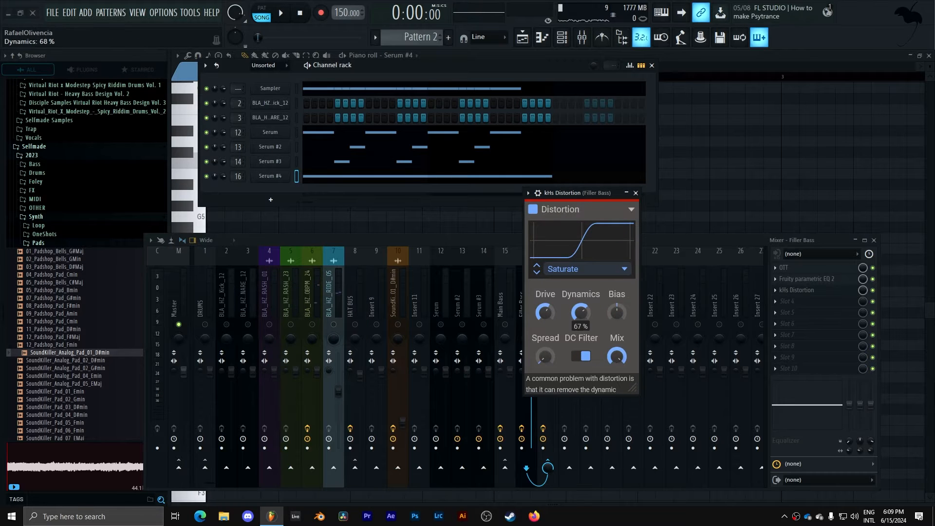
pyautogui.moveTo(581, 312); pyautogui.dragTo(575, 316)
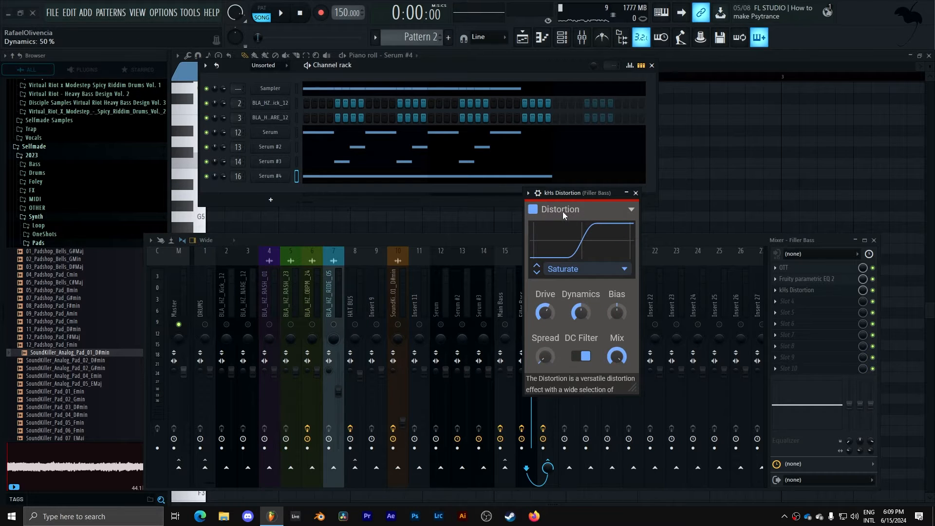
pyautogui.moveTo(563, 193); pyautogui.dragTo(577, 194)
pyautogui.press('space')
pyautogui.moveTo(559, 312); pyautogui.dragTo(560, 311)
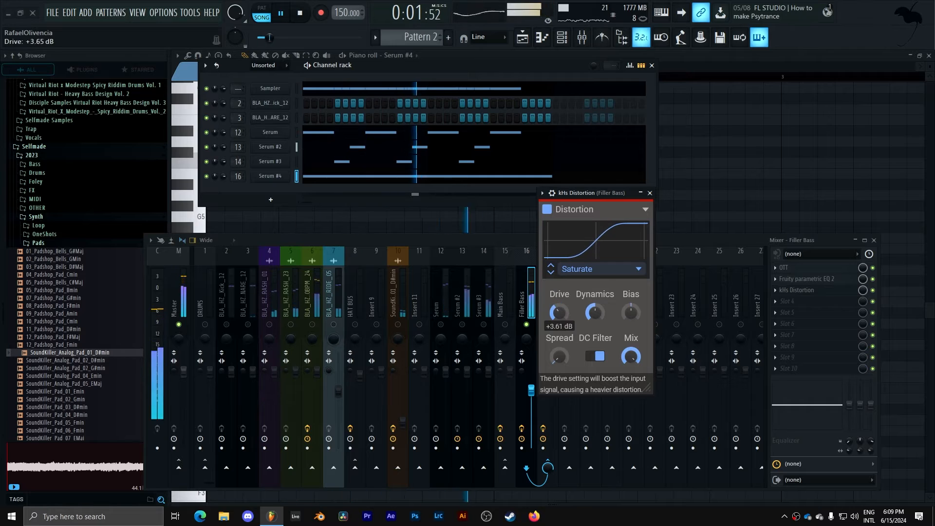
pyautogui.click(650, 193)
pyautogui.press('space')
# Load Fruity parametric EQ 2 after the distortion on Filler Bass and switch it to the Default preset.
pyautogui.click(777, 290)
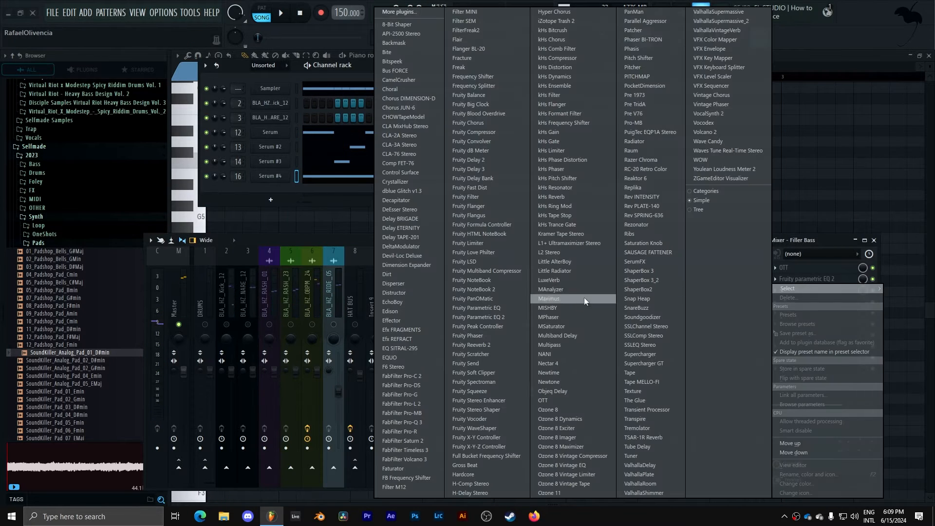
pyautogui.click(516, 318)
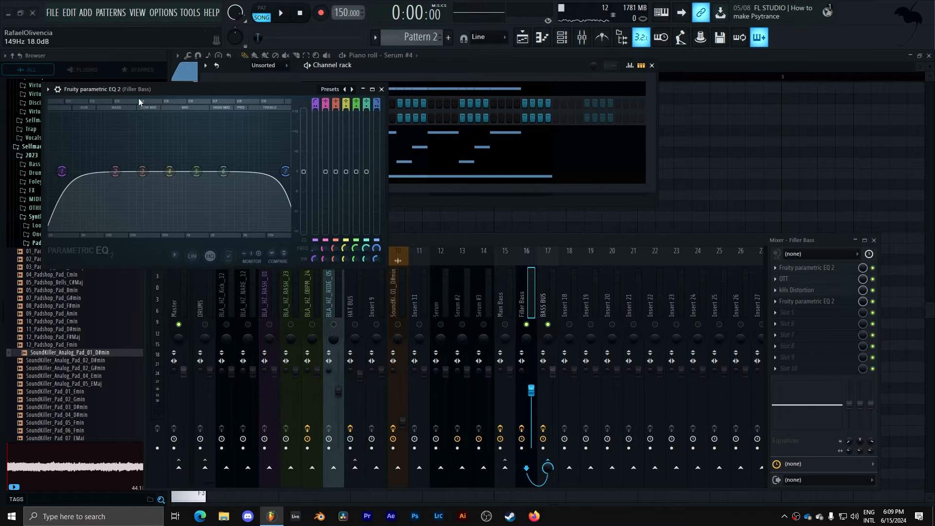
pyautogui.moveTo(213, 92); pyautogui.dragTo(368, 137)
pyautogui.click(508, 134)
pyautogui.click(553, 144)
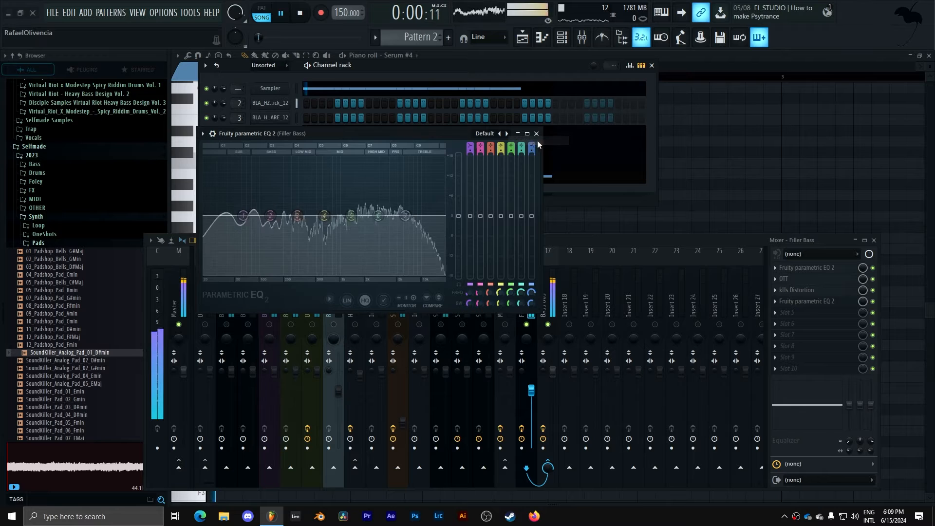
# Cut band 6 by about 3.9 dB near 4283 Hz and boost band 2 by about 2.9 dB near 142 Hz in the new EQ.
pyautogui.press('space')
pyautogui.moveTo(382, 219); pyautogui.dragTo(395, 232)
pyautogui.press('space')
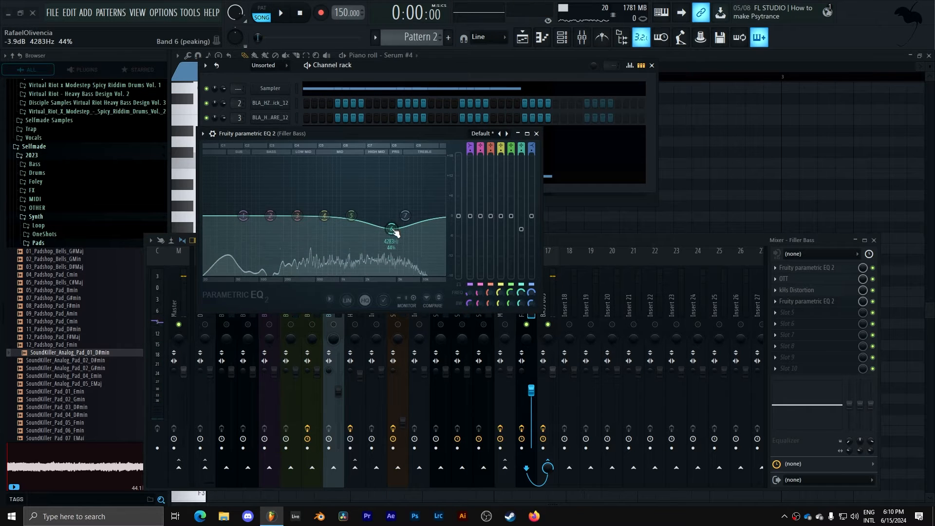
pyautogui.scroll(3, 392, 229)
pyautogui.press('space')
pyautogui.moveTo(271, 216); pyautogui.dragTo(274, 209)
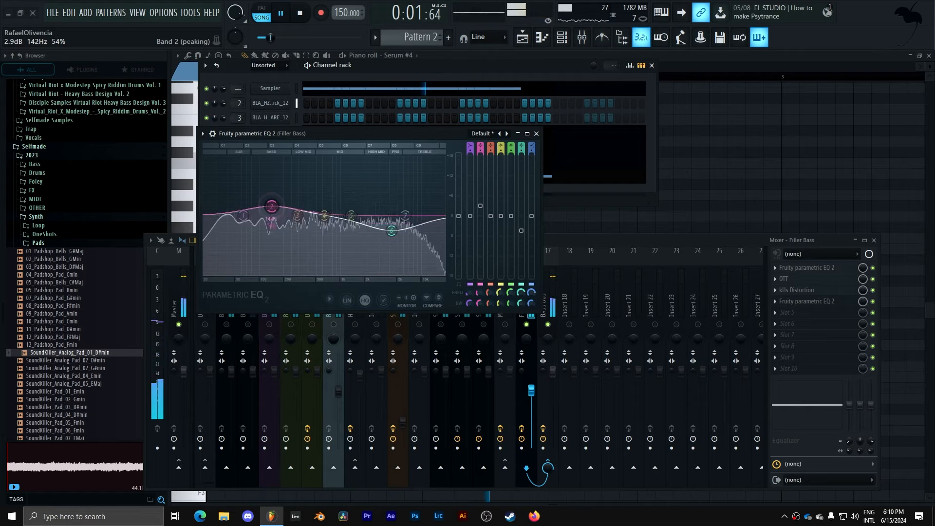
pyautogui.click(536, 134)
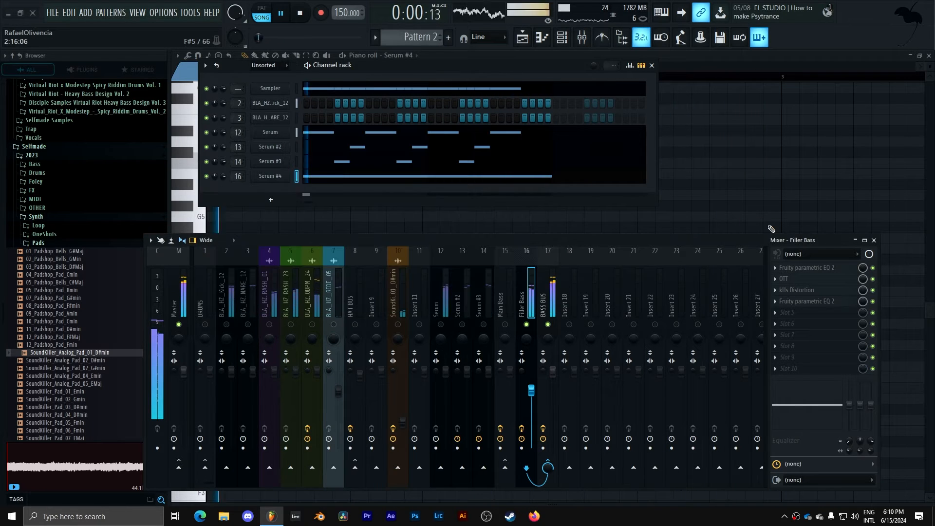
pyautogui.press('space')
# Add a second OTT after the EQ on Filler Bass and lower its high-band gain slightly.
pyautogui.click(812, 316)
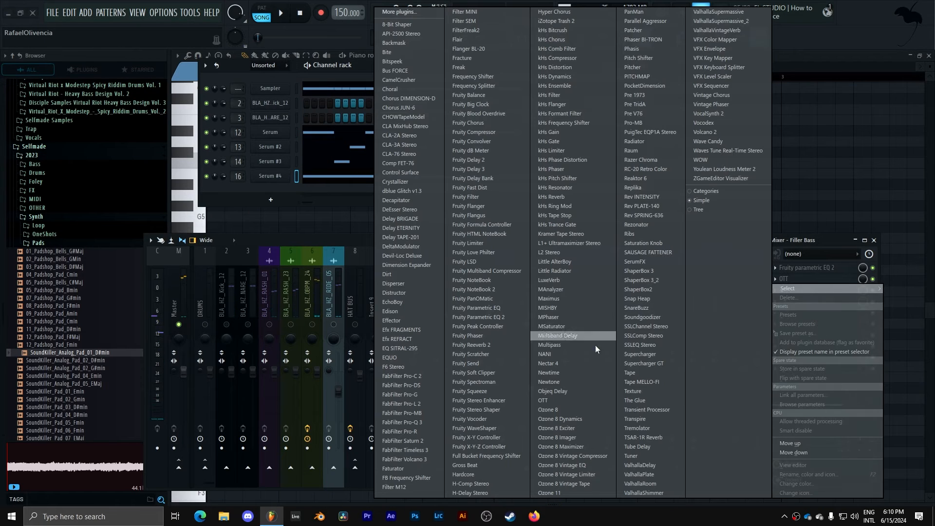
pyautogui.click(545, 401)
pyautogui.press('space')
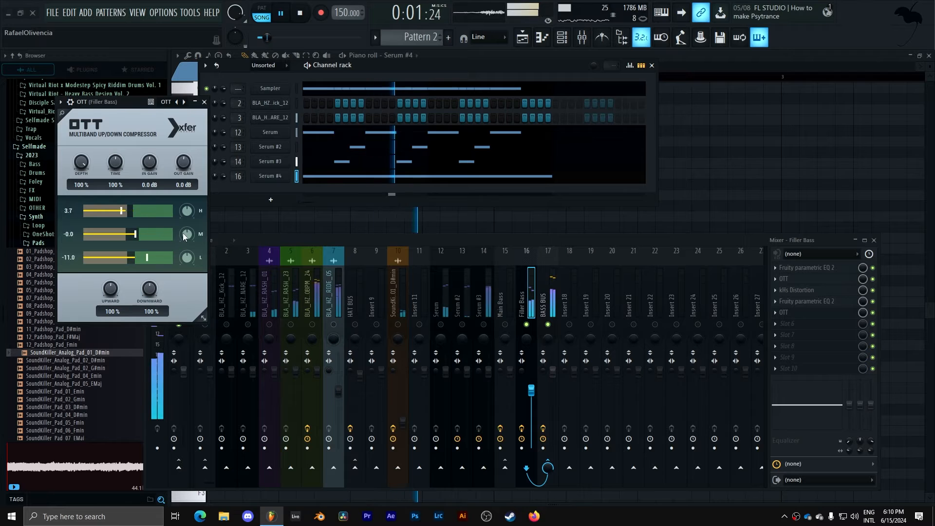
pyautogui.press('space')
pyautogui.moveTo(191, 214); pyautogui.dragTo(192, 231)
pyautogui.press('space')
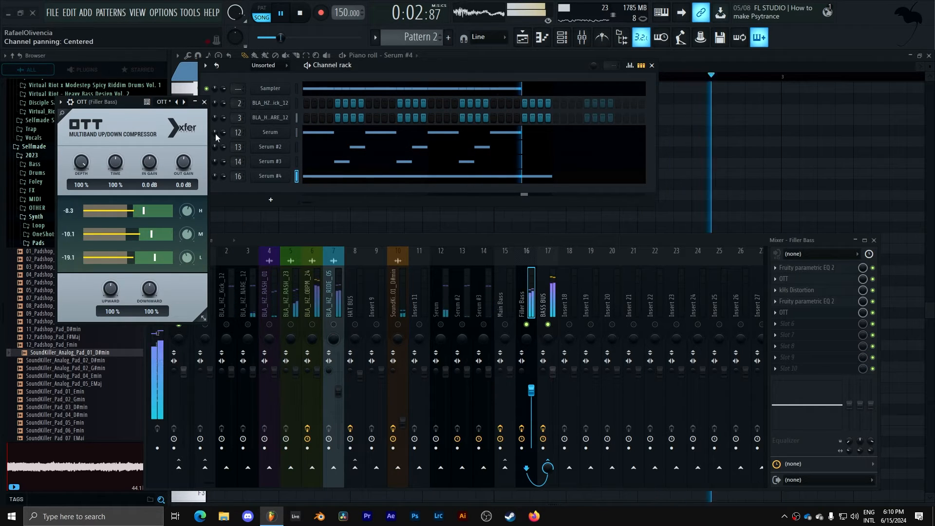
pyautogui.click(204, 102)
pyautogui.press('space')
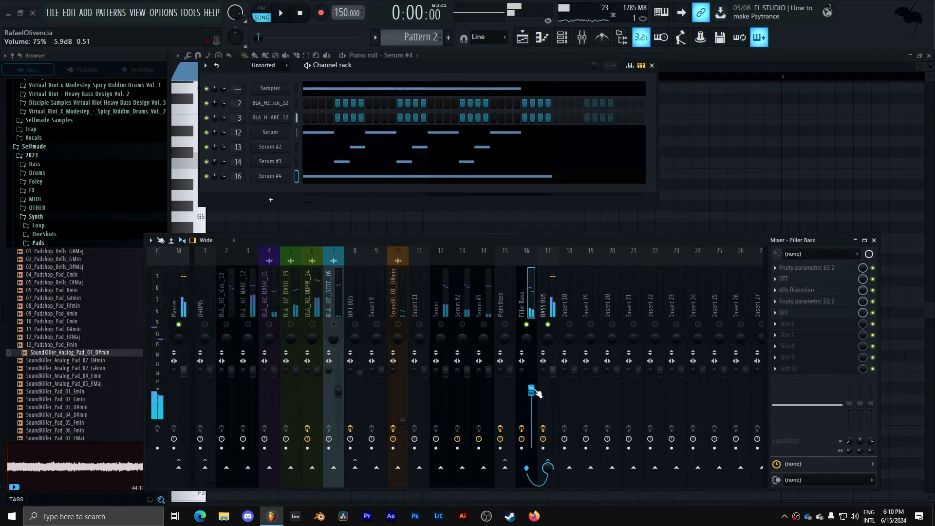
# Reset the Filler Bass mixer fader to its default level and audition the result.
pyautogui.rightClick(537, 393)
pyautogui.click(552, 346)
pyautogui.press('space')
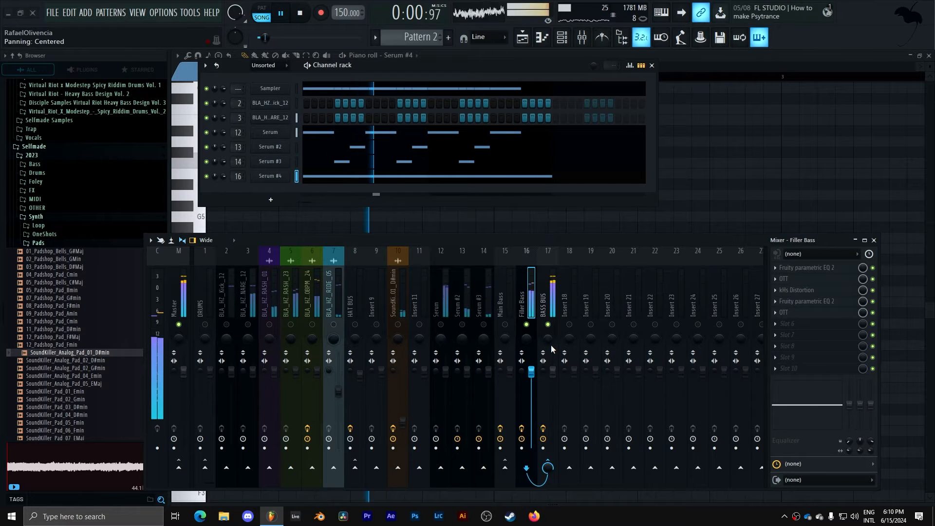
pyautogui.press('space')
# Load another Fruity parametric EQ 2 with the Default preset after the last OTT on Filler Bass.
pyautogui.click(787, 323)
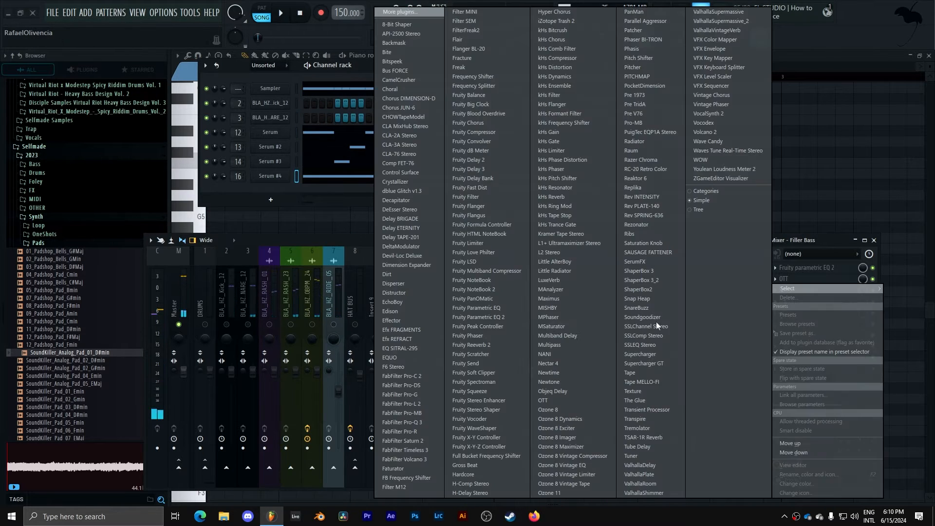
pyautogui.click(511, 318)
pyautogui.click(385, 116)
pyautogui.click(392, 120)
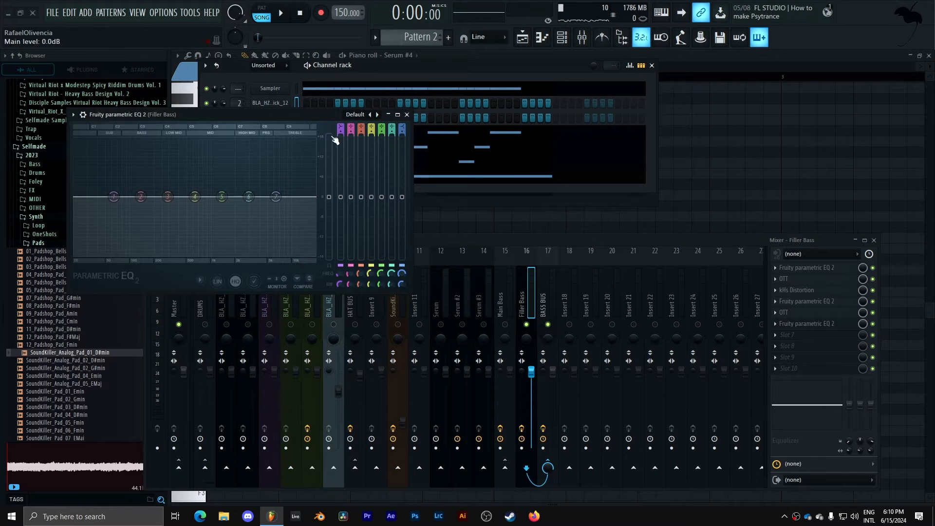
# Make band 1 of the last EQ a high-pass filter at about 114 Hz.
pyautogui.moveTo(341, 127); pyautogui.dragTo(340, 140)
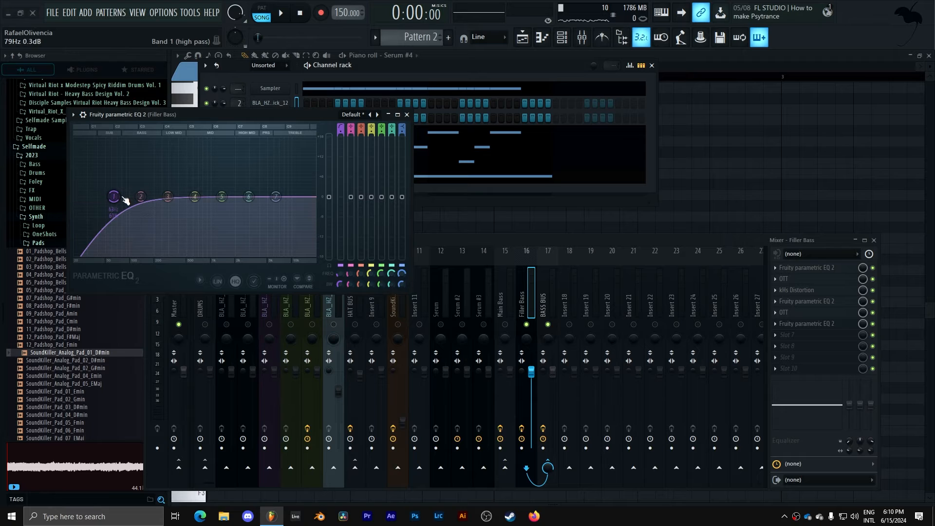
pyautogui.moveTo(125, 200); pyautogui.dragTo(142, 200)
pyautogui.press('space')
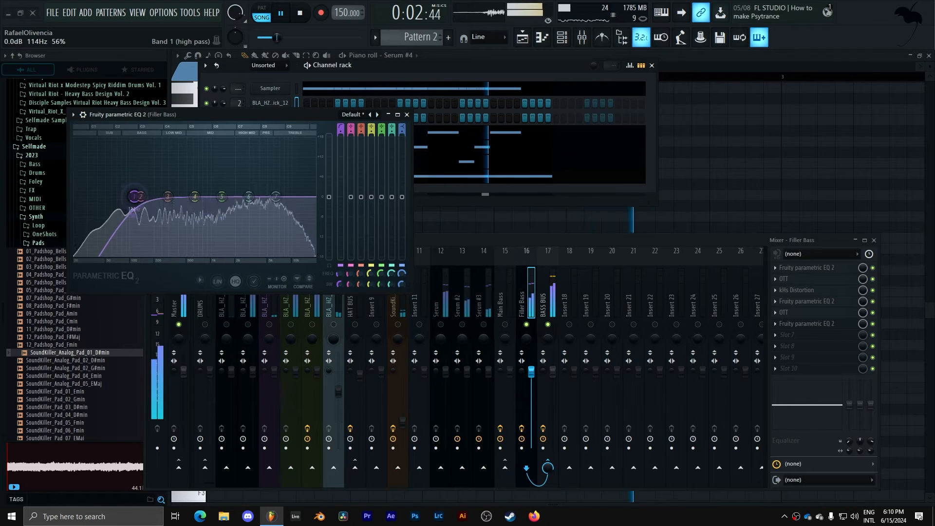
pyautogui.press('space')
pyautogui.click(407, 115)
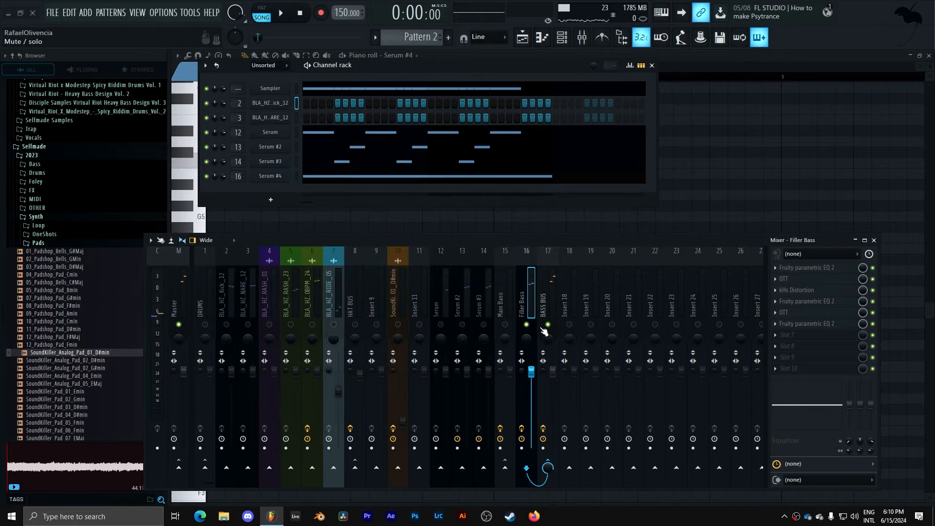
# Unsolo the Filler Bass track and shorten the long Serum #4 note by one beat at its end in bar 2.
pyautogui.press('space')
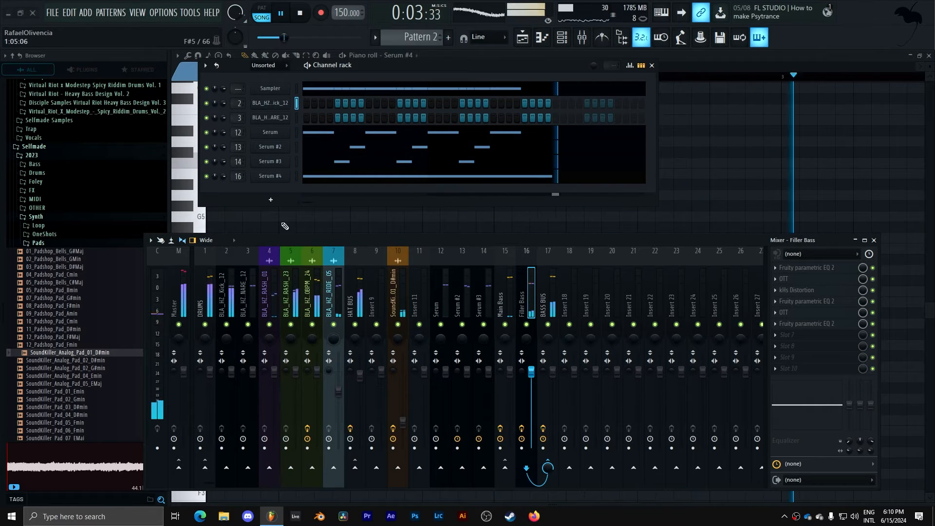
pyautogui.click(271, 200)
pyautogui.click(517, 179)
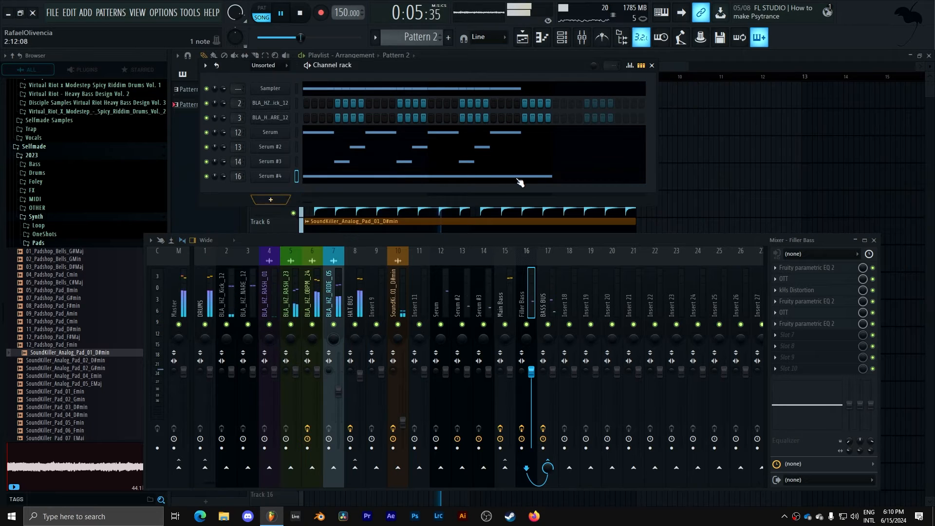
pyautogui.click(517, 179)
pyautogui.scroll(-8, 476, 204)
pyautogui.press('space')
pyautogui.press('space')
pyautogui.moveTo(780, 132); pyautogui.dragTo(711, 132)
pyautogui.click(567, 43)
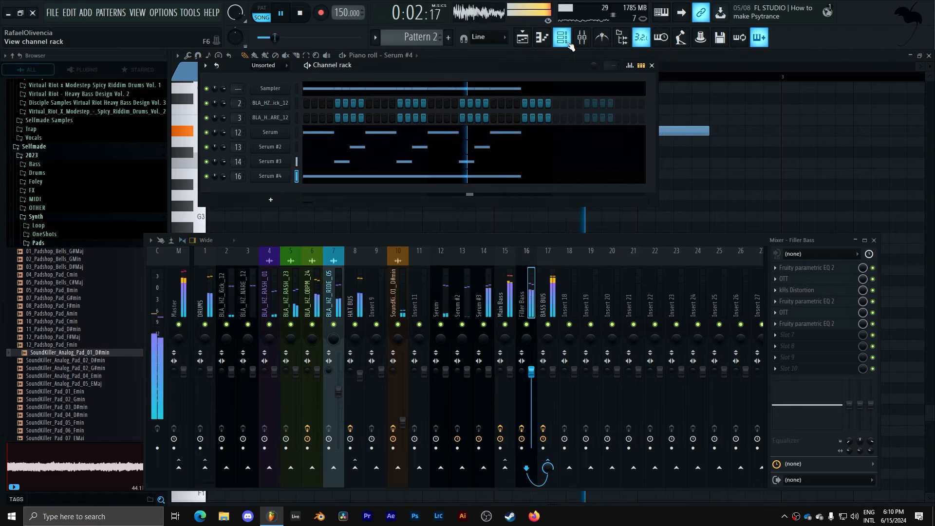
pyautogui.press('space')
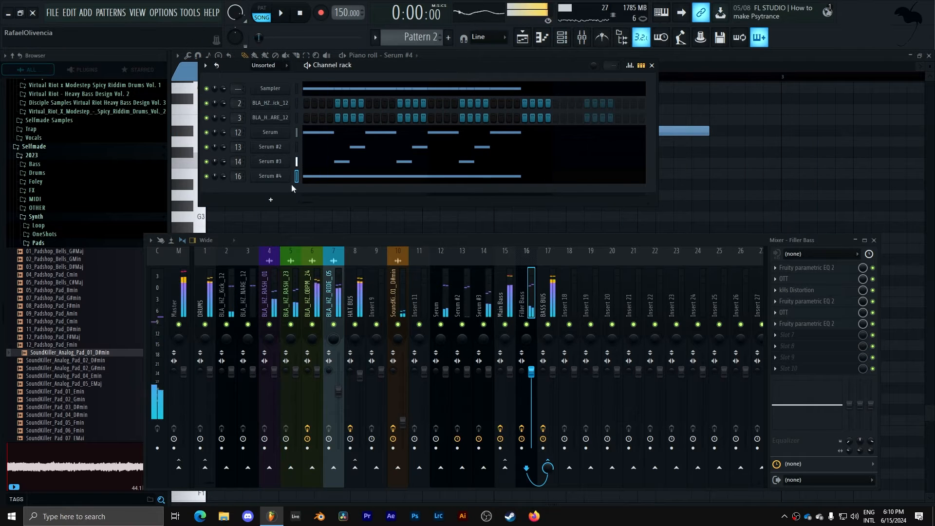
# Add a 3x Osc channel and lower the coarse pitch of oscillator 3.
pyautogui.click(270, 199)
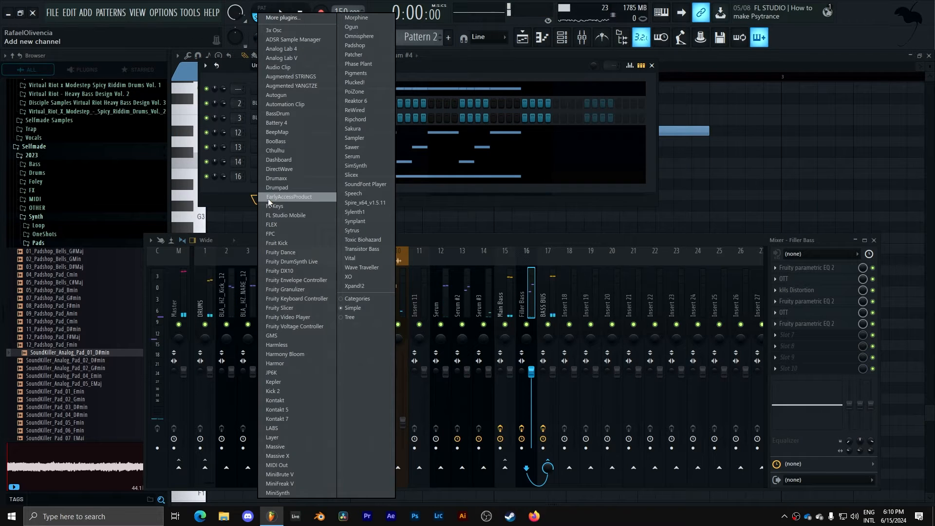
pyautogui.click(297, 31)
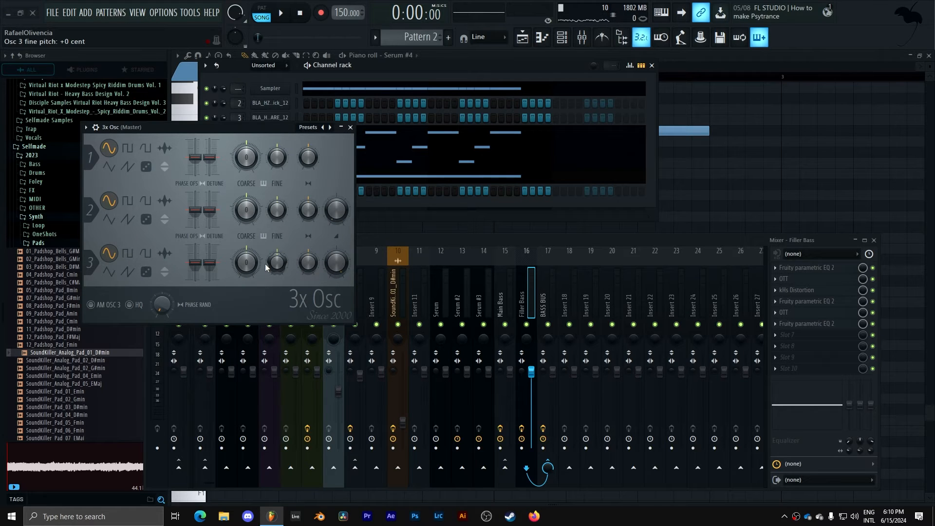
pyautogui.moveTo(247, 263); pyautogui.dragTo(247, 302)
pyautogui.moveTo(173, 126); pyautogui.dragTo(197, 159)
pyautogui.click(375, 159)
# Draw a one-beat D#3 note at the start of bar 1 in the 3x Osc piano roll.
pyautogui.rightClick(305, 190)
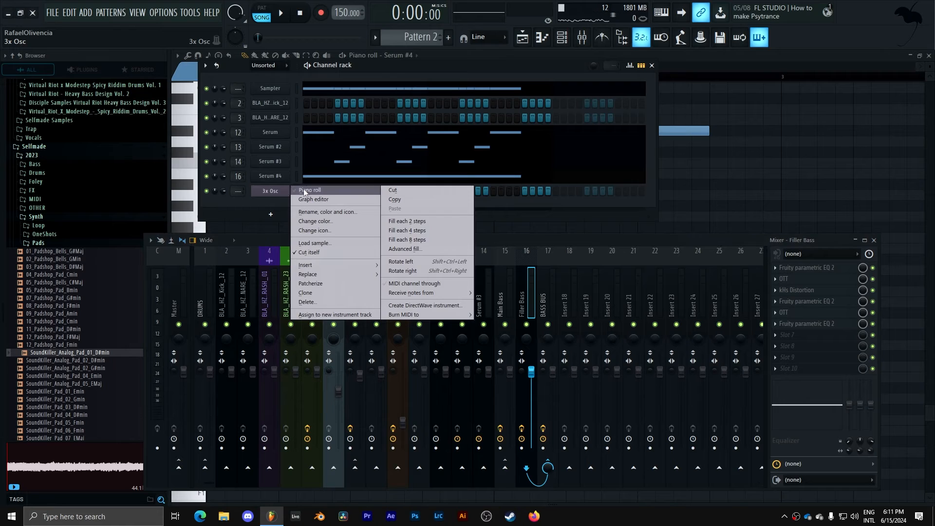
pyautogui.click(303, 188)
pyautogui.scroll(-5, 252, 162)
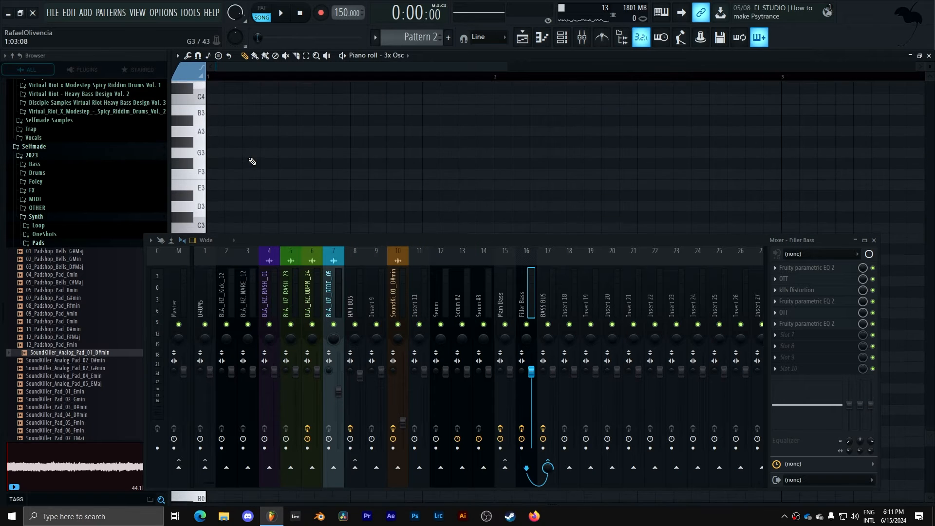
pyautogui.click(221, 197)
pyautogui.rightClick(246, 197)
pyautogui.click(214, 195)
pyautogui.moveTo(221, 195); pyautogui.dragTo(277, 202)
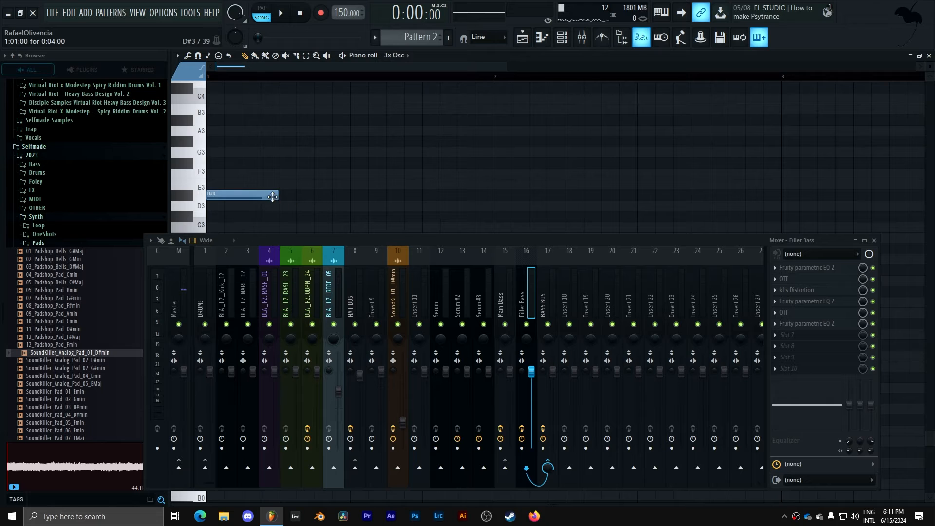
# Duplicate the D#3 note beat after beat until eight notes fill both bars.
pyautogui.hotkey('ctrl', 'a')
pyautogui.hotkey('ctrl', 'b')
pyautogui.hotkey('ctrl', 'b')
pyautogui.hotkey('ctrl', 'b')
pyautogui.hotkey('ctrl', 'b')
pyautogui.hotkey('ctrl', 'b')
pyautogui.hotkey('ctrl', 'b')
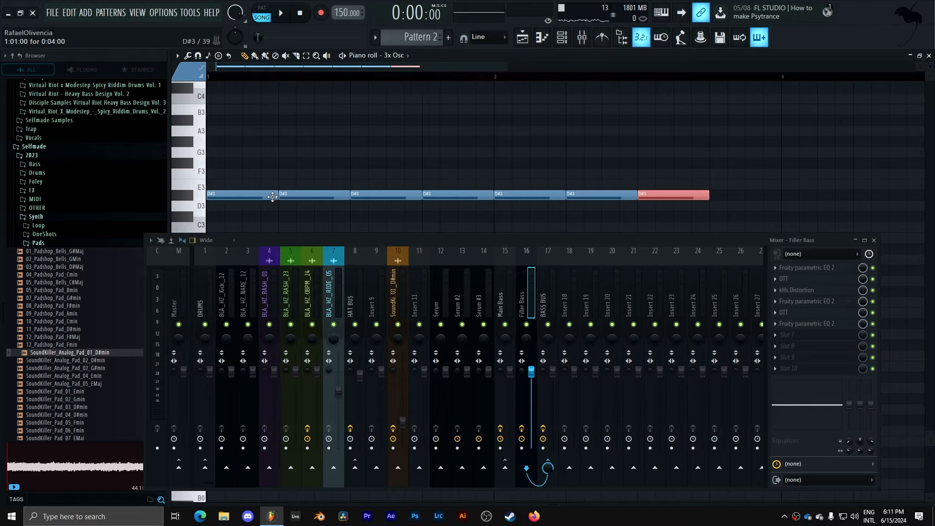
pyautogui.hotkey('ctrl', 'b')
# Shorten all the D#3 notes by 1/3 step using the 1/3 step snap, and restore the snap to Line.
pyautogui.press('space')
pyautogui.hotkey('ctrl', 'a')
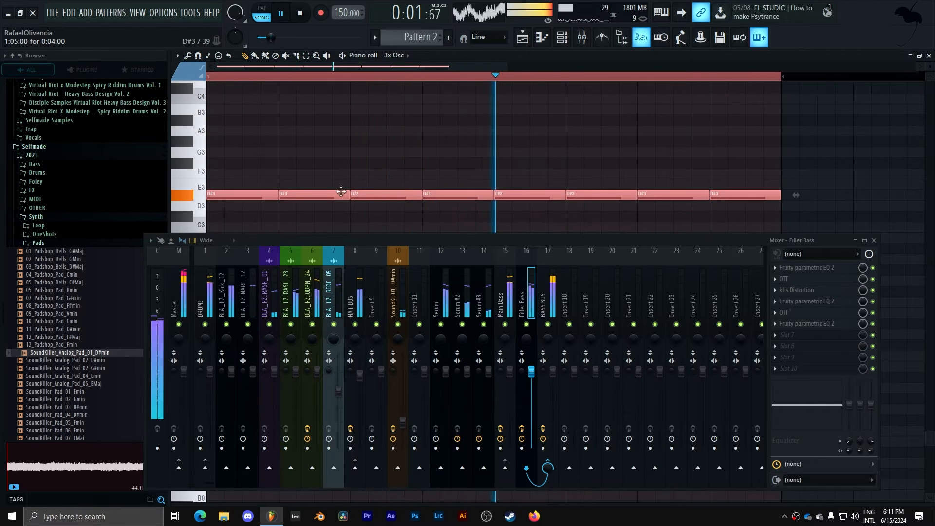
pyautogui.press('space')
pyautogui.click(487, 37)
pyautogui.click(497, 100)
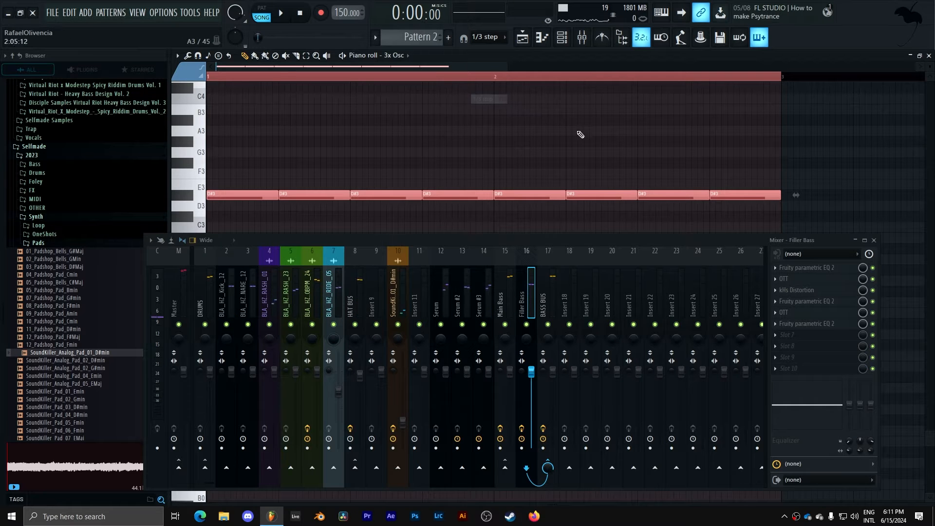
pyautogui.moveTo(782, 195); pyautogui.dragTo(775, 194)
pyautogui.press('space')
pyautogui.click(485, 37)
pyautogui.click(485, 48)
# Open the 3x Osc volume envelope settings and reduce the attack time to 2%.
pyautogui.click(552, 44)
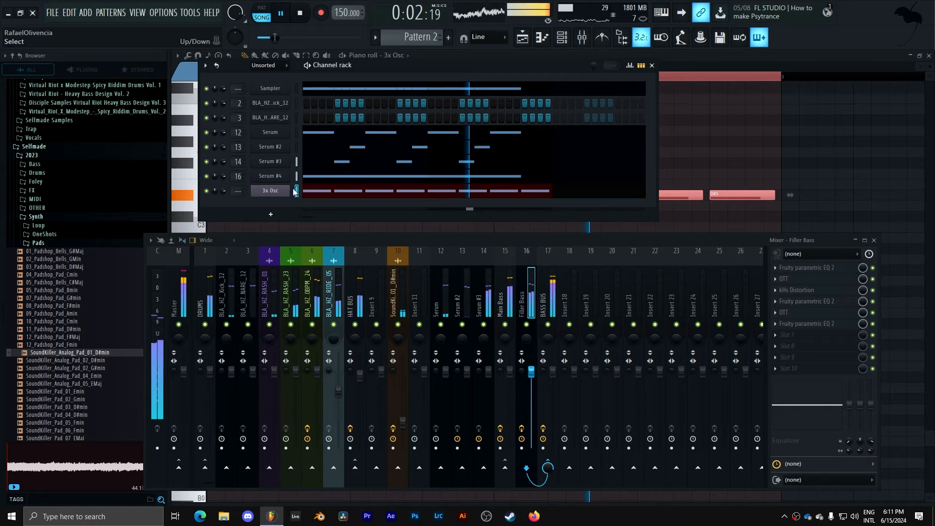
pyautogui.click(271, 191)
pyautogui.press('space')
pyautogui.click(121, 159)
pyautogui.click(139, 176)
pyautogui.moveTo(128, 223); pyautogui.dragTo(116, 223)
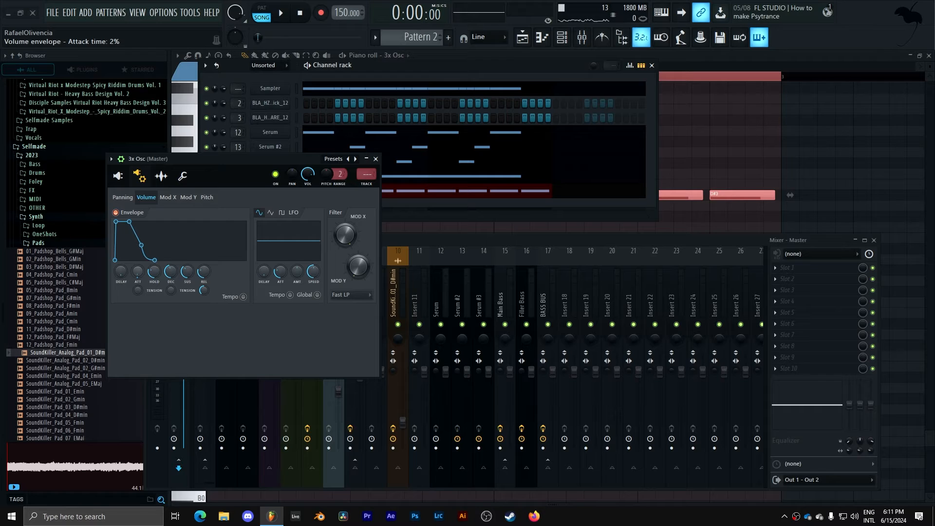
# Raise the 3x Osc volume envelope's sustain to maximum, return to its oscillator page and close the plugin.
pyautogui.moveTo(187, 271); pyautogui.dragTo(187, 258)
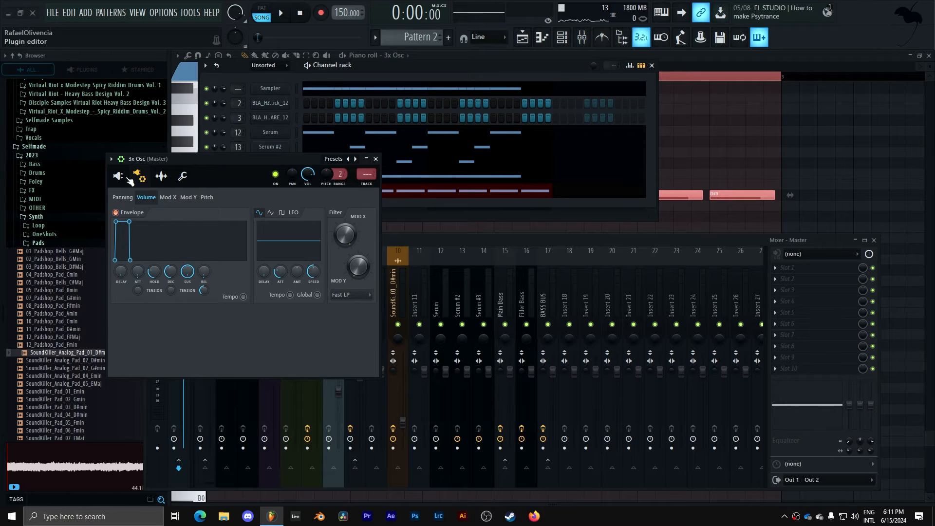
pyautogui.click(118, 176)
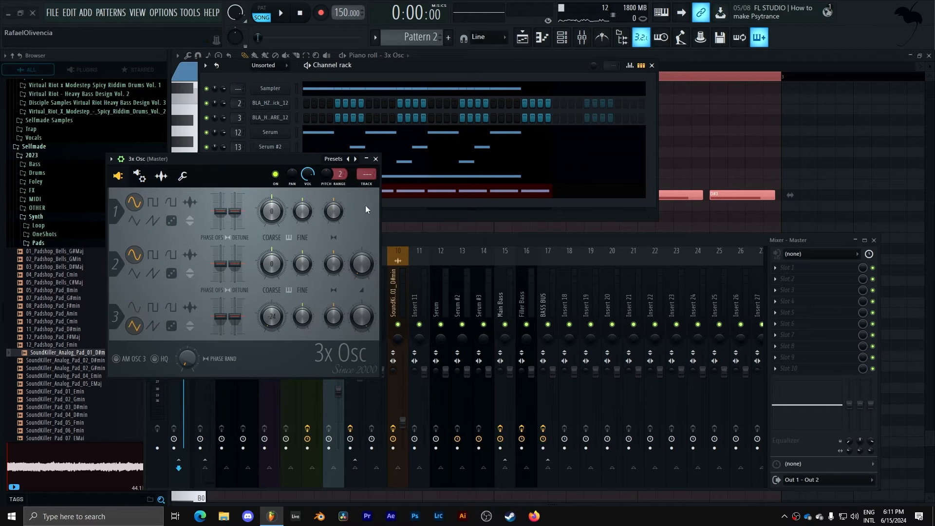
pyautogui.click(376, 159)
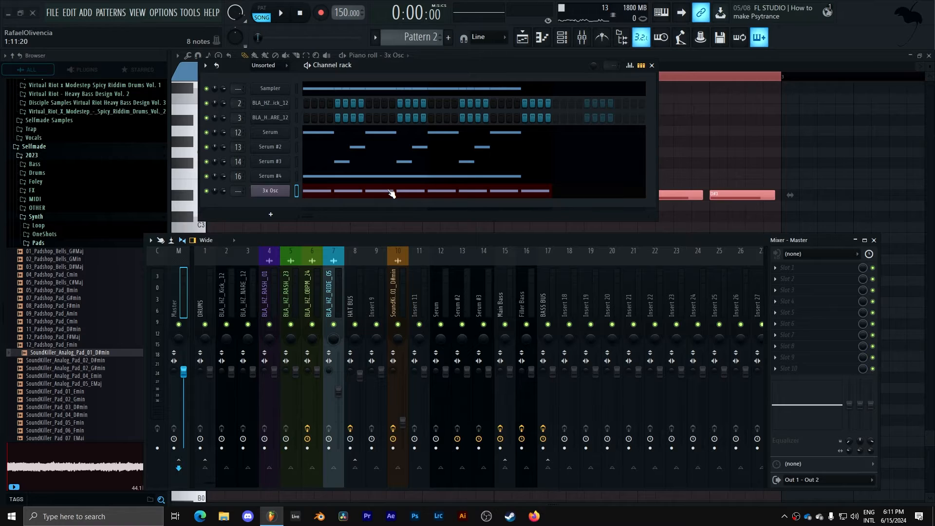
# Check the 3x Osc notes in the piano roll and play the track with the channel rack open.
pyautogui.click(389, 190)
pyautogui.scroll(-4, 487, 208)
pyautogui.moveTo(816, 137); pyautogui.dragTo(727, 179)
pyautogui.hotkey('ctrl', 'a')
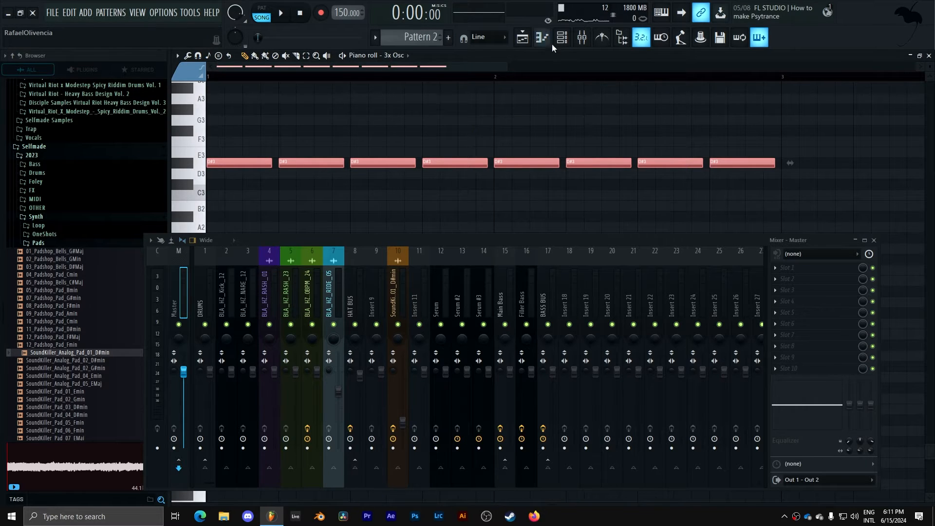
pyautogui.click(562, 37)
pyautogui.press('space')
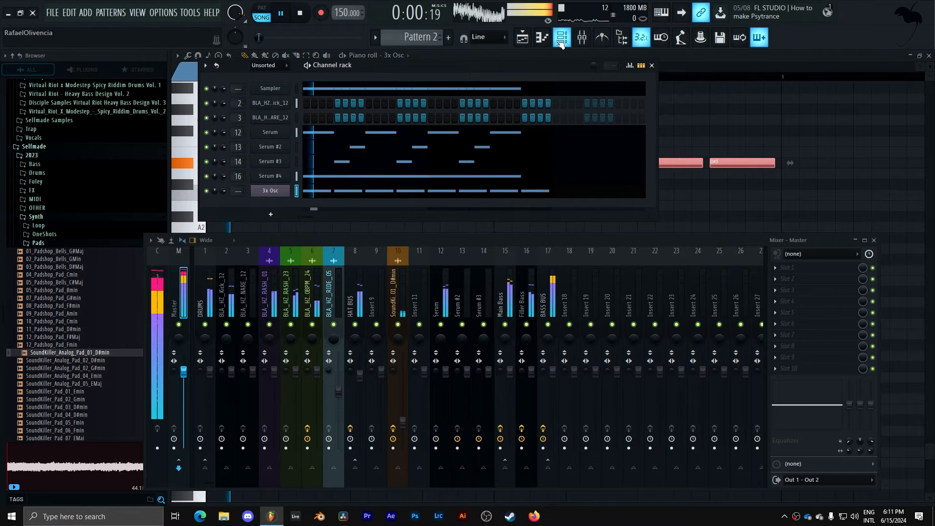
# Route the 3x Osc channel to its own mixer track at insert 9 and close its plugin window.
pyautogui.click(272, 190)
pyautogui.hotkey('ctrl', 'l')
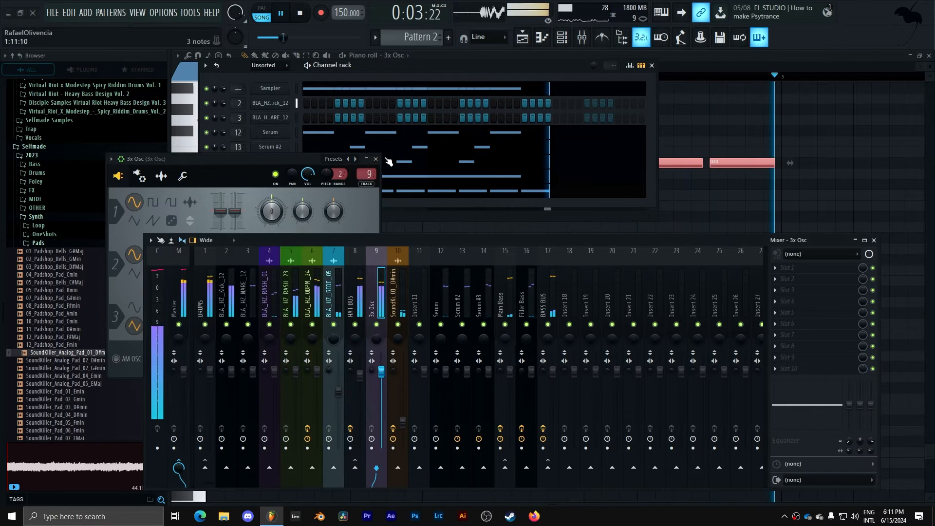
pyautogui.click(376, 159)
# Move the 3x Osc mixer track to position 17, just after BASS BUS, and stop playback.
pyautogui.hotkey('alt', 'Right')
pyautogui.hotkey('alt', 'Right')
pyautogui.hotkey('alt', 'Right')
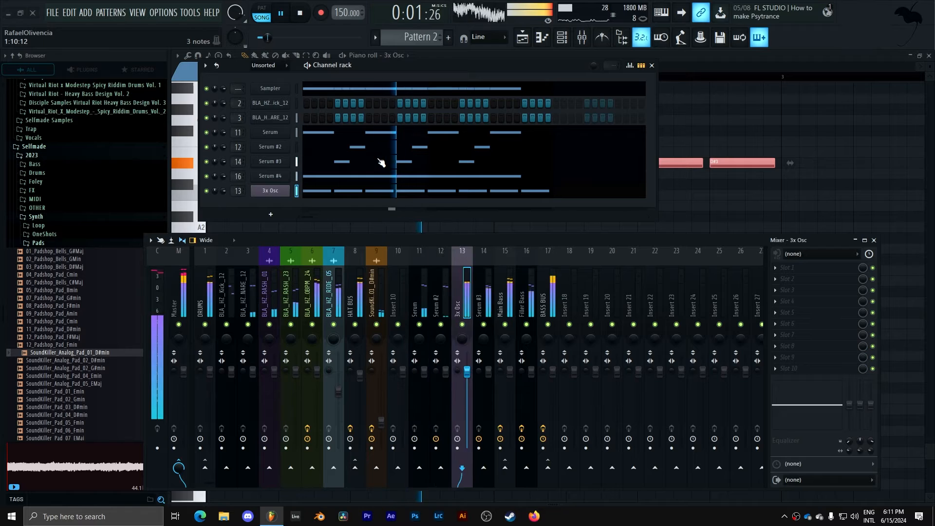
pyautogui.hotkey('alt', 'Right')
pyautogui.hotkey('alt', 'Right')
pyautogui.hotkey('alt', 'Right')
pyautogui.hotkey('alt', 'Right')
pyautogui.hotkey('alt', 'Right')
pyautogui.press('space')
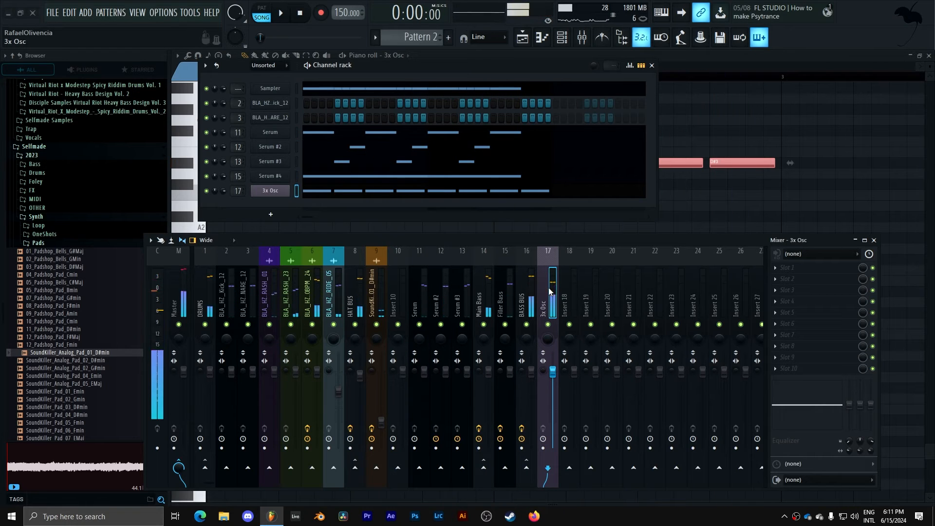
# Rename the 3x Osc mixer track as SUB.
pyautogui.rightClick(546, 289)
pyautogui.click(575, 227)
pyautogui.write('SUB')
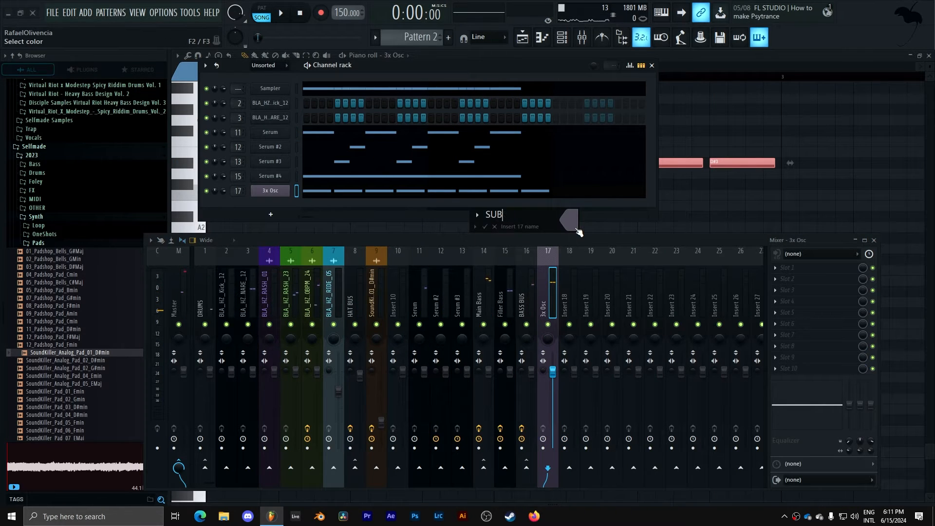
pyautogui.press('Return')
# Rename the empty mixer track Insert 18 as SIDECHAIN.
pyautogui.click(572, 285)
pyautogui.rightClick(572, 288)
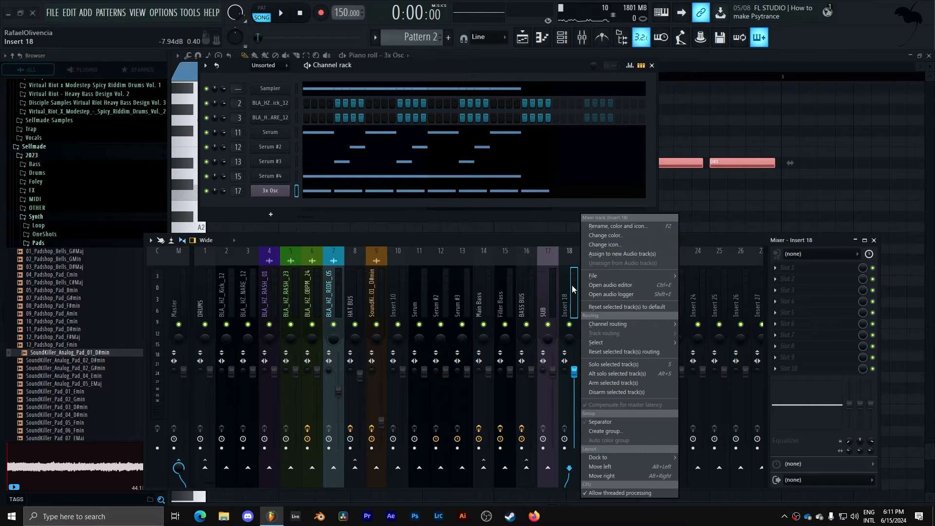
pyautogui.click(609, 227)
pyautogui.write('SIDECHAIN')
pyautogui.press('Return')
# Move the SIDECHAIN mixer track to the first insert position, ahead of DRUMS.
pyautogui.hotkey('alt', 'Left')
pyautogui.hotkey('alt', 'Left')
pyautogui.hotkey('alt', 'Left')
pyautogui.hotkey('alt', 'Left')
pyautogui.hotkey('alt', 'Left')
pyautogui.hotkey('alt', 'Left')
pyautogui.hotkey('alt', 'Left')
pyautogui.hotkey('alt', 'Left')
pyautogui.hotkey('alt', 'Left')
pyautogui.hotkey('alt', 'Left')
pyautogui.hotkey('alt', 'Left')
pyautogui.hotkey('alt', 'Left')
pyautogui.hotkey('alt', 'Left')
pyautogui.hotkey('alt', 'Left')
pyautogui.hotkey('alt', 'Left')
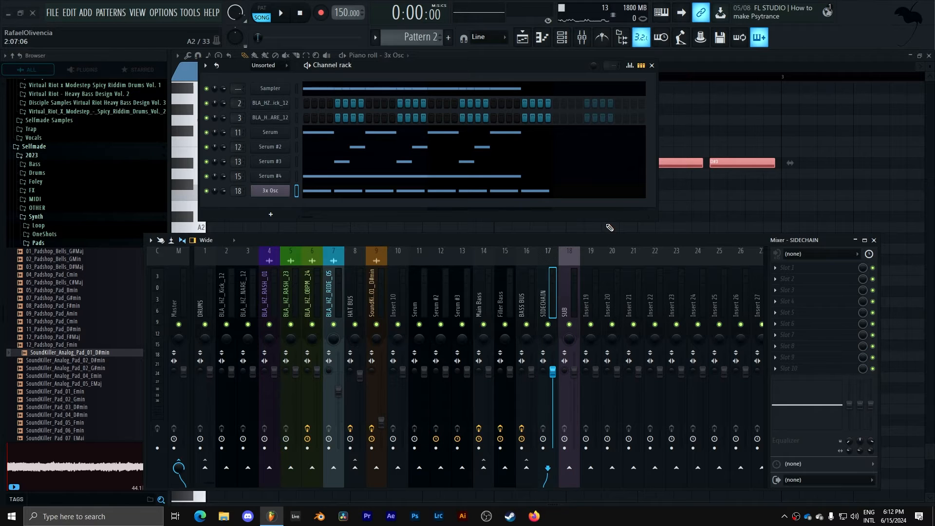
pyautogui.hotkey('alt', 'Left')
pyautogui.hotkey('alt', 'Left')
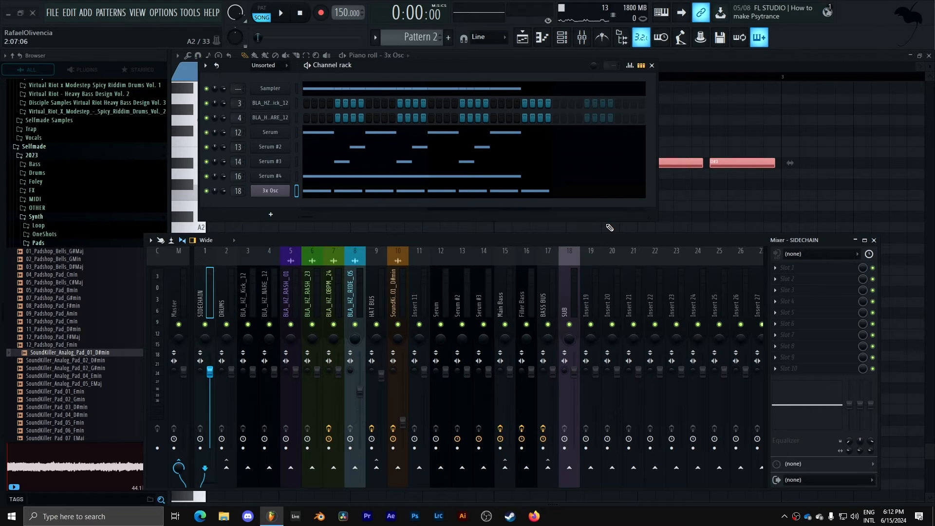
# Load Patcher into the first effect slot of the SIDECHAIN track and bring the mixer back to the front.
pyautogui.click(797, 271)
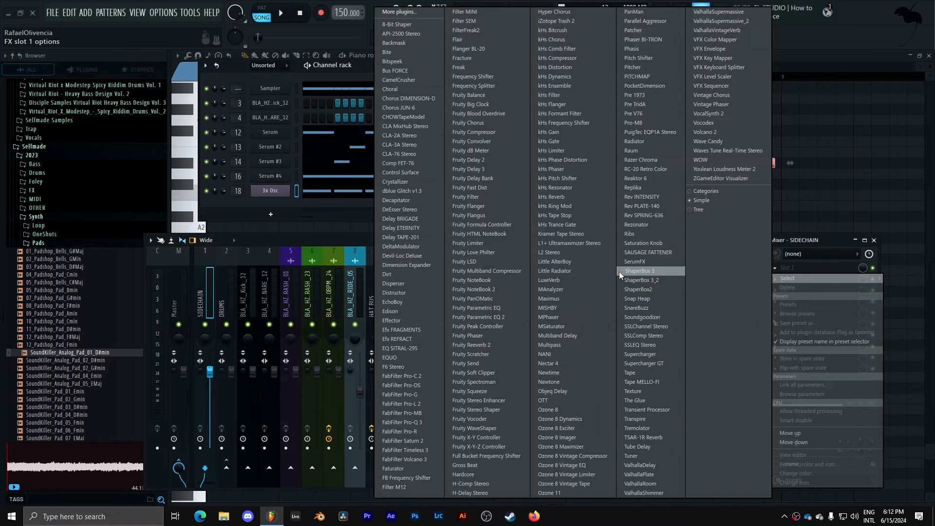
pyautogui.press('p')
pyautogui.click(658, 30)
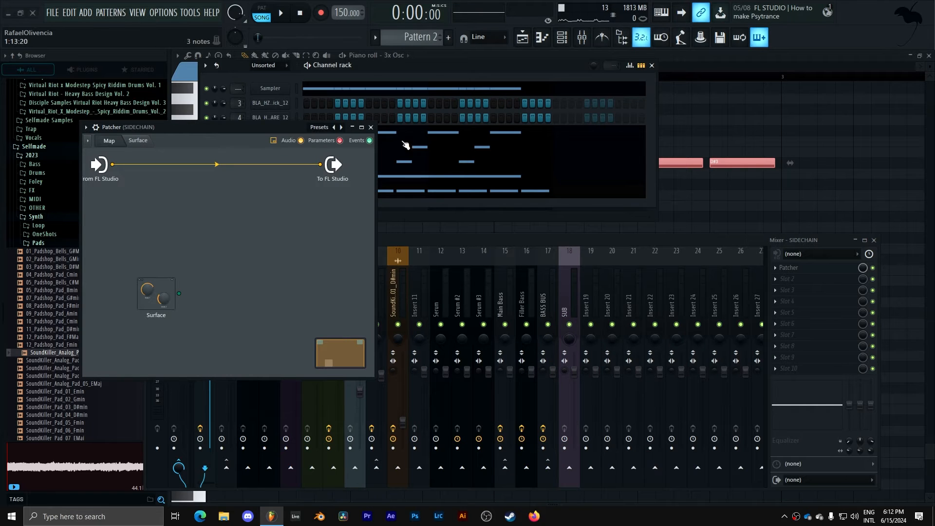
pyautogui.rightClick(342, 128)
pyautogui.click(689, 242)
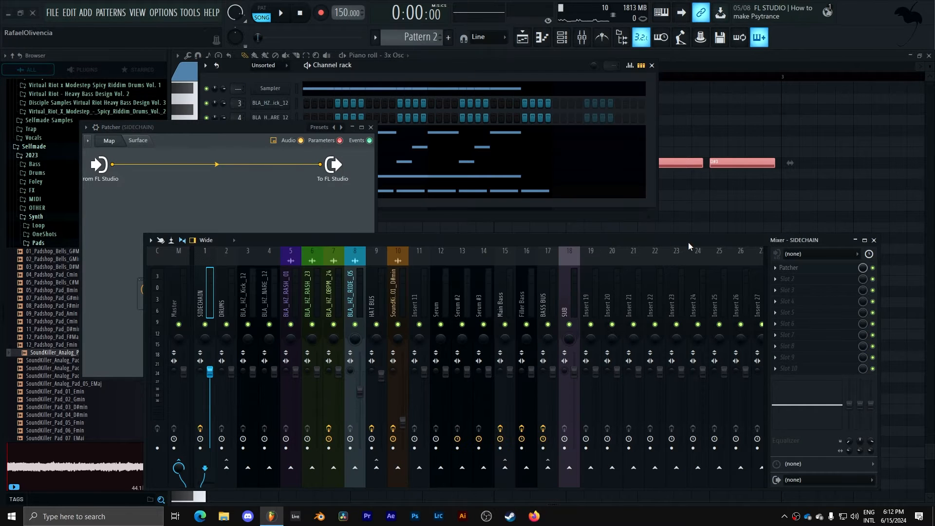
# Move the empty mixer track beside SUB to insert position 2, between SIDECHAIN and DRUMS.
pyautogui.click(595, 305)
pyautogui.hotkey('alt', 'Left')
pyautogui.hotkey('alt', 'Left')
pyautogui.hotkey('alt', 'Left')
pyautogui.hotkey('alt', 'Left')
pyautogui.hotkey('alt', 'Left')
pyautogui.hotkey('alt', 'Left')
pyautogui.hotkey('alt', 'Left')
pyautogui.hotkey('alt', 'Left')
pyautogui.hotkey('alt', 'Left')
pyautogui.hotkey('alt', 'Left')
pyautogui.hotkey('alt', 'Left')
pyautogui.hotkey('alt', 'Left')
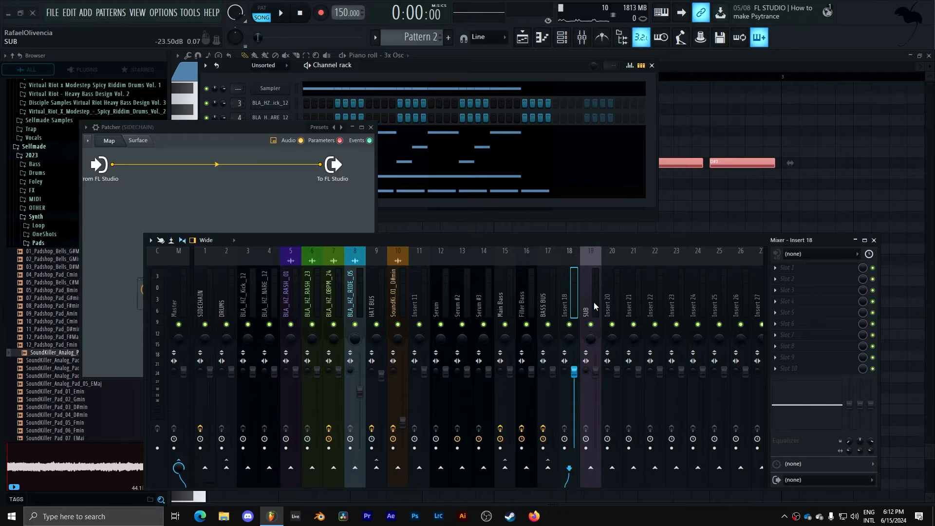
pyautogui.hotkey('alt', 'Left')
pyautogui.hotkey('alt', 'Left')
pyautogui.hotkey('alt', 'Left')
pyautogui.hotkey('alt', 'Left')
pyautogui.hotkey('alt', 'Left')
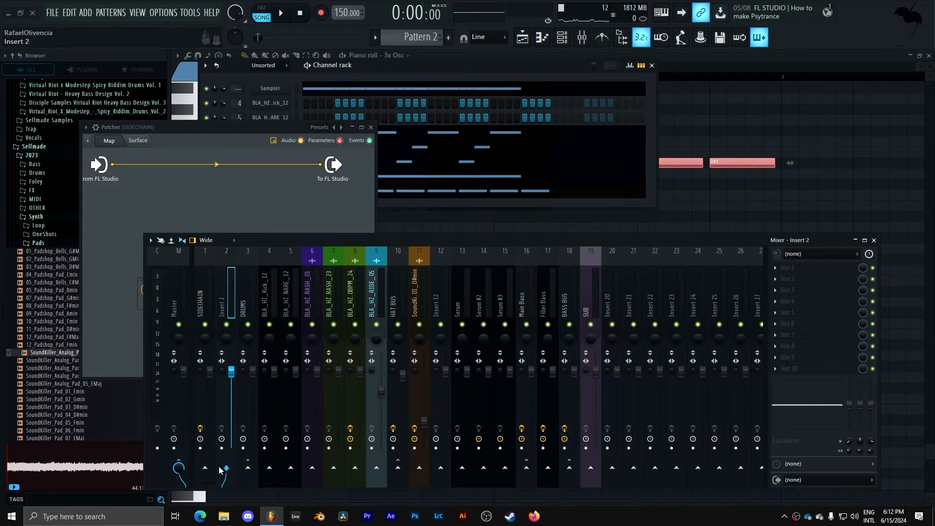
# Sidechain Insert 2 to the SIDECHAIN track only, removing its send to the Master.
pyautogui.rightClick(209, 465)
pyautogui.click(273, 483)
pyautogui.click(205, 294)
# Select the BASS BUS and SUB mixer tracks together and route both to the SIDECHAIN track only.
pyautogui.click(570, 298)
pyautogui.click(584, 299)
pyautogui.keyDown('ctrl'); pyautogui.click(575, 302); pyautogui.keyUp('ctrl')
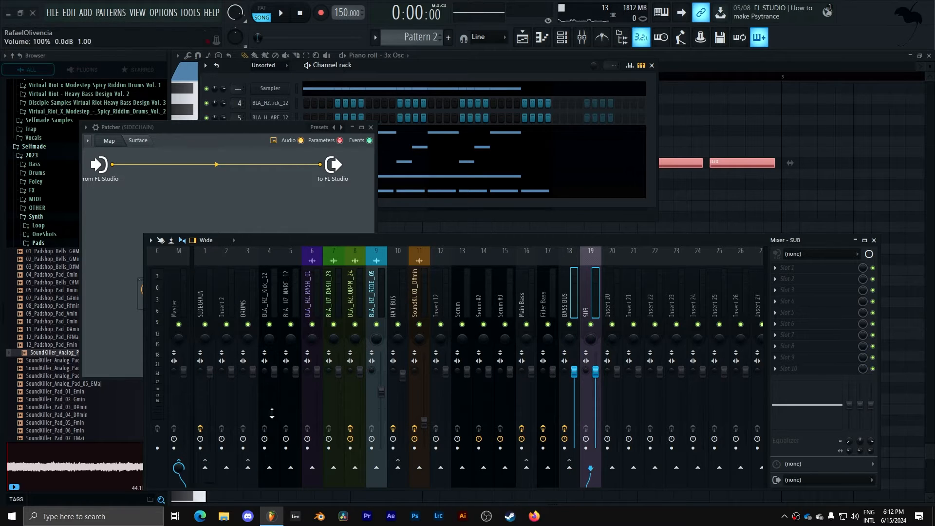
pyautogui.rightClick(205, 464)
pyautogui.click(267, 472)
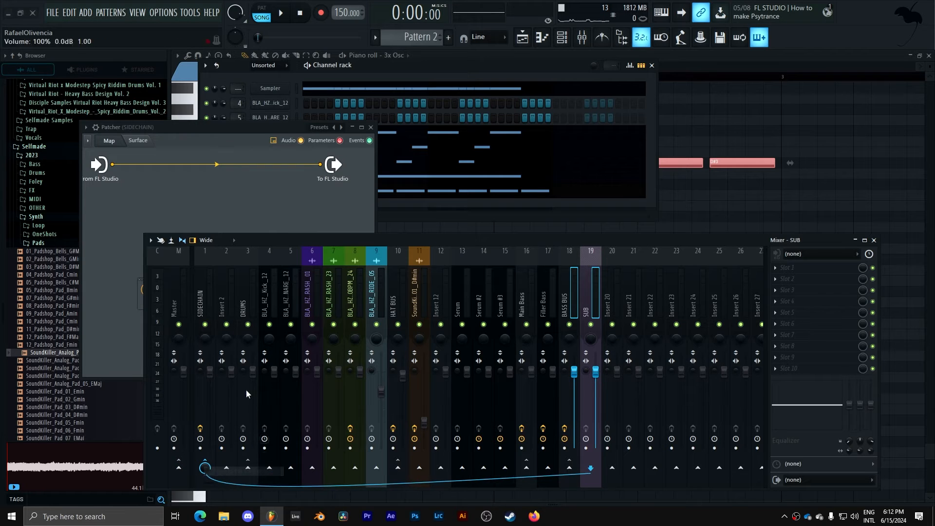
# Load the SEBASTIANCHAIN preset in the SIDECHAIN track's Patcher and move its window clear of the first mixer tracks.
pyautogui.click(200, 304)
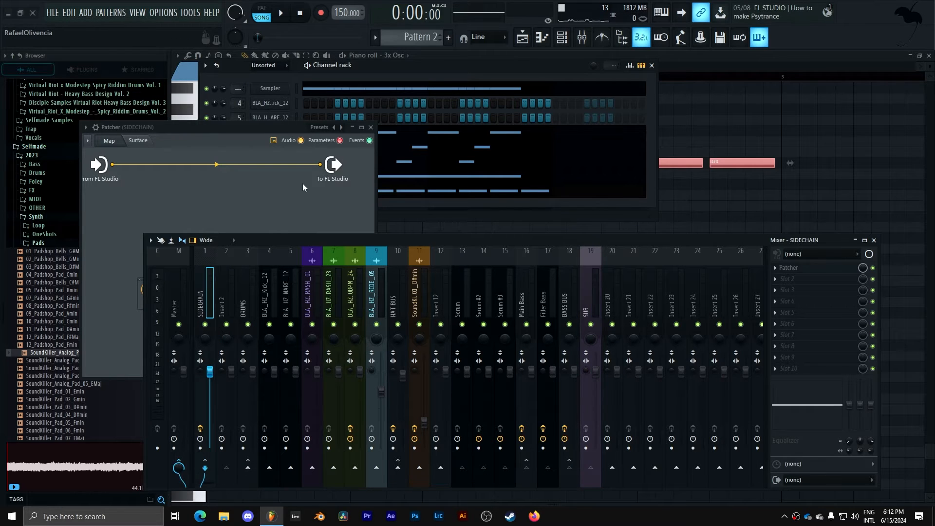
pyautogui.rightClick(342, 126)
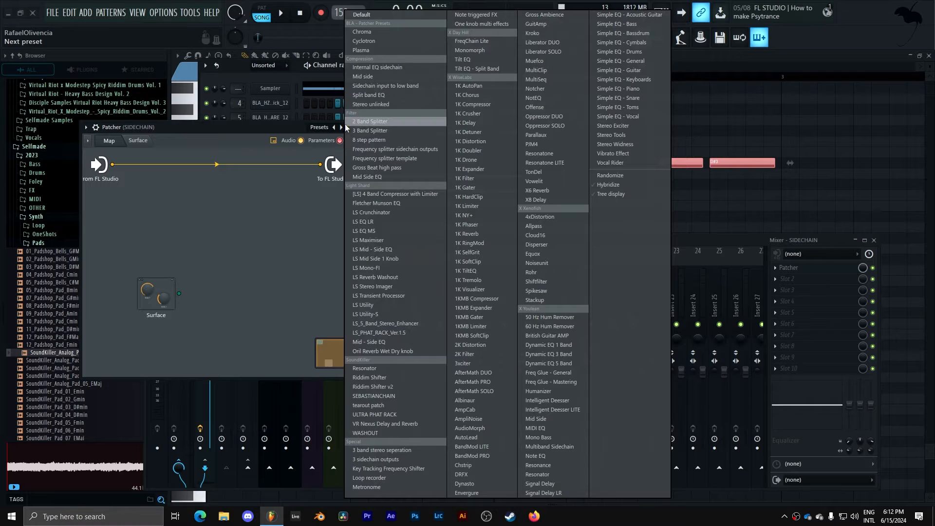
pyautogui.click(380, 396)
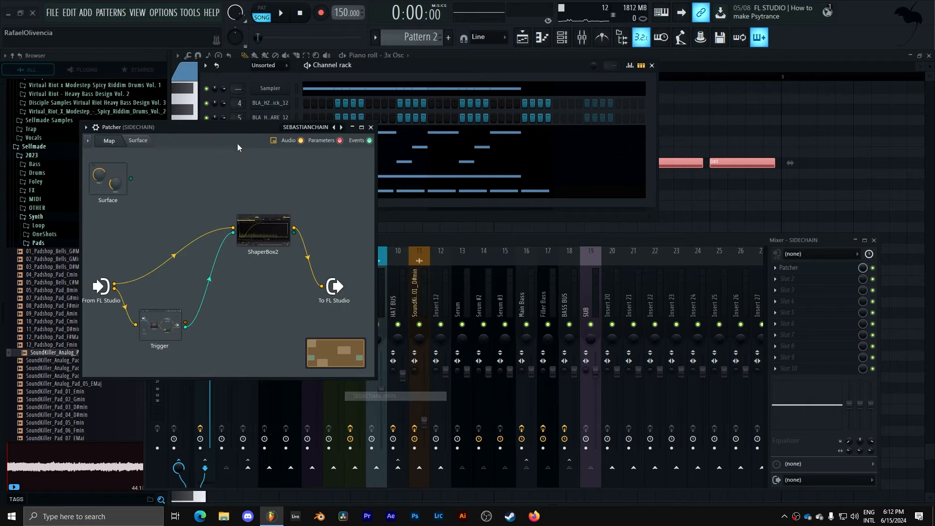
pyautogui.moveTo(214, 128); pyautogui.dragTo(544, 129)
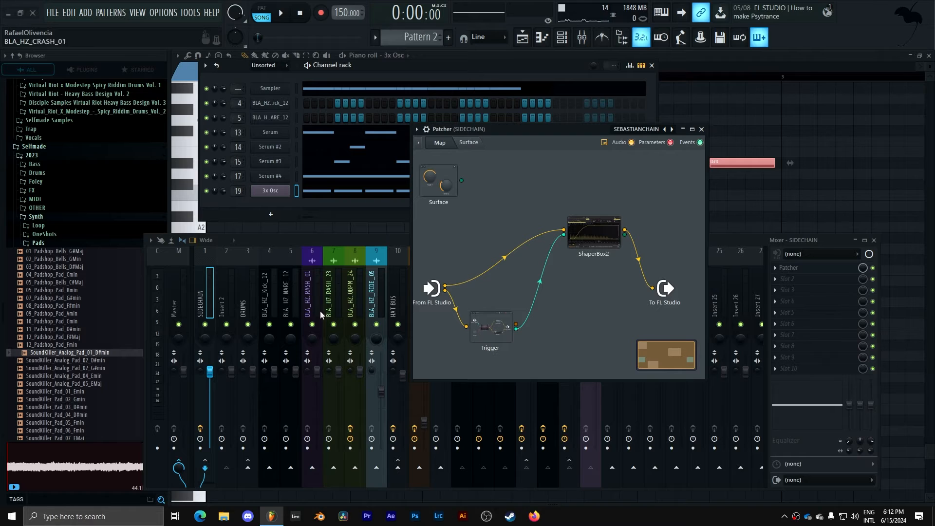
# Check the routing of Insert 2 and the ShaperBox2 volume curve inside Patcher, closing both plugin windows.
pyautogui.click(221, 286)
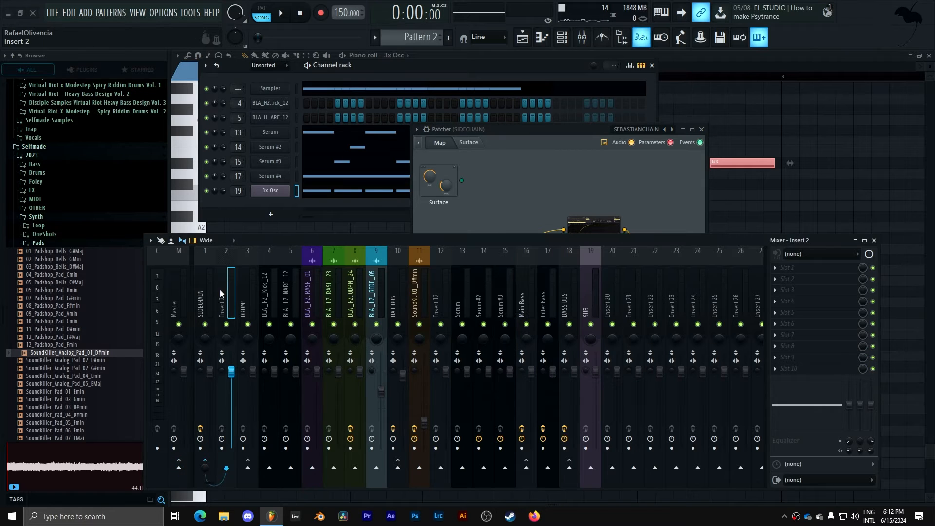
pyautogui.click(521, 198)
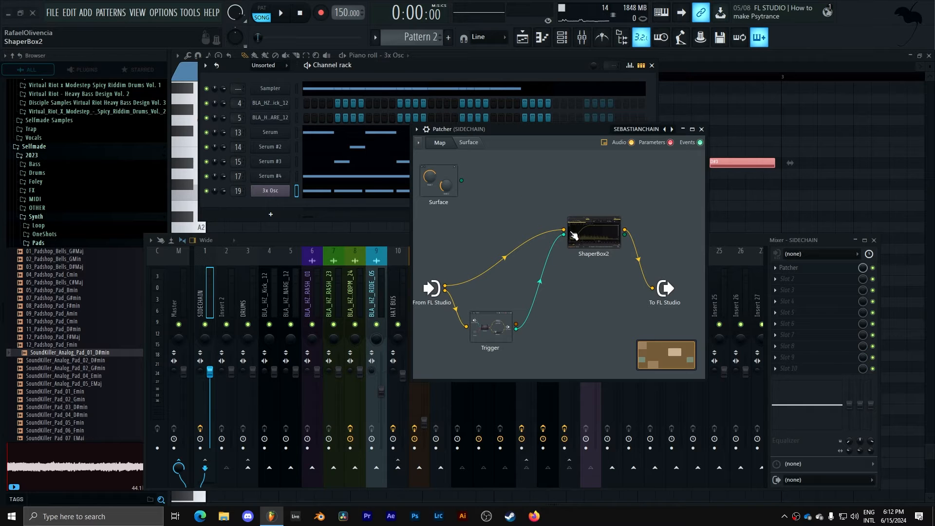
pyautogui.click(601, 238)
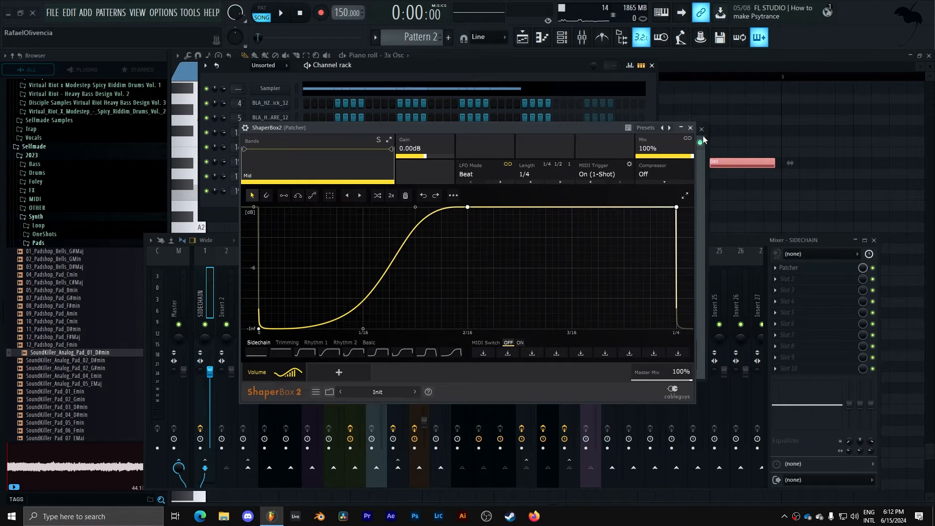
pyautogui.click(691, 129)
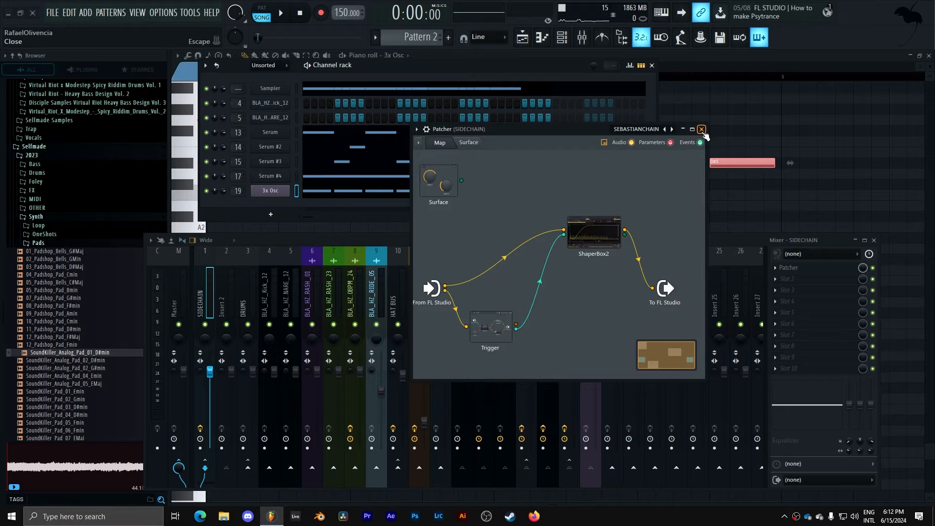
pyautogui.click(701, 129)
# Add the starred Sidechain_Click sample as a new channel below 3x Osc and assign it to mixer track 2.
pyautogui.scroll(1, 55, 271)
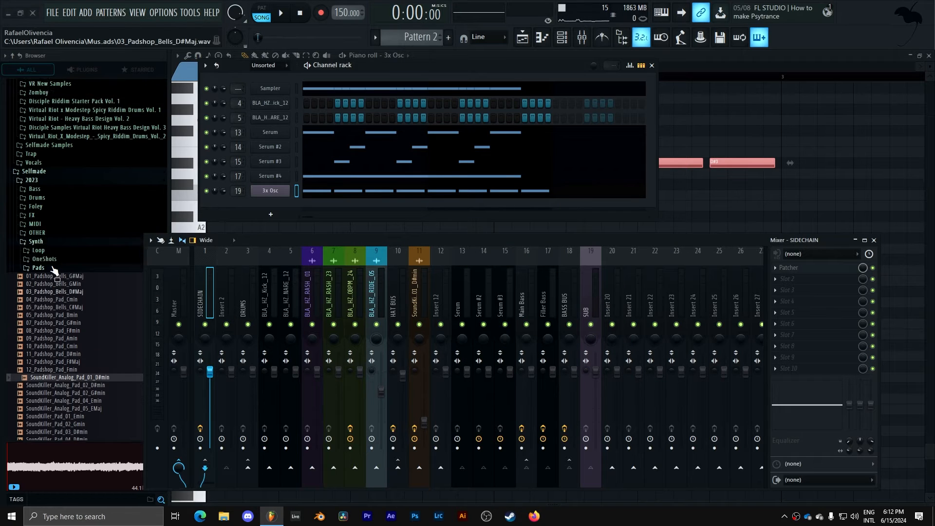
pyautogui.scroll(4, 54, 271)
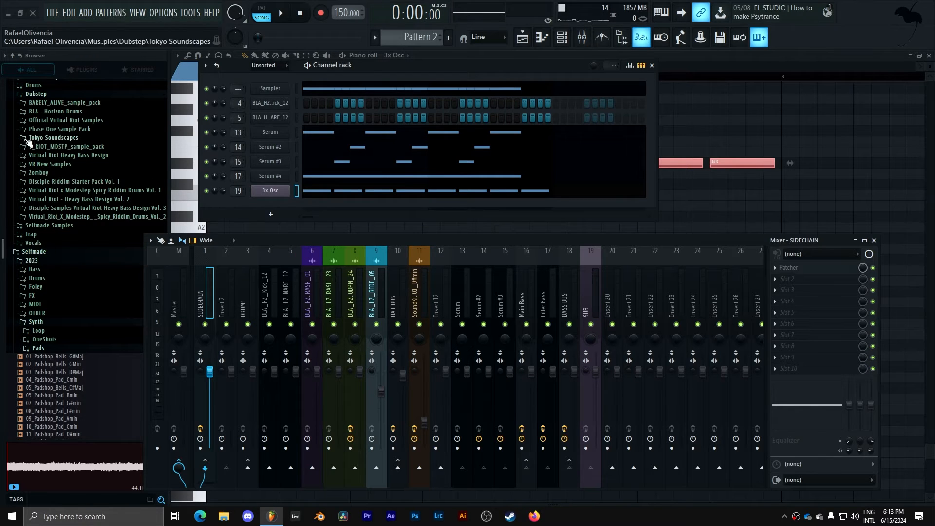
pyautogui.click(148, 72)
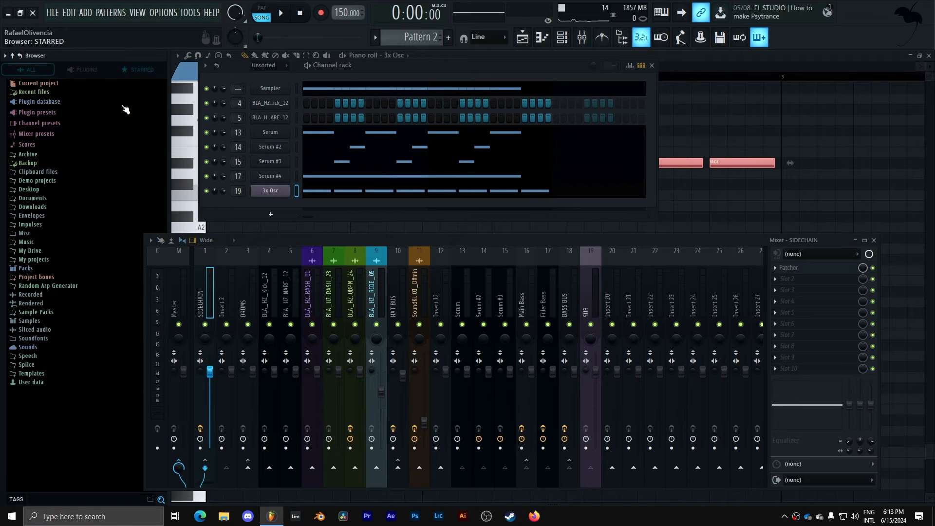
pyautogui.click(149, 71)
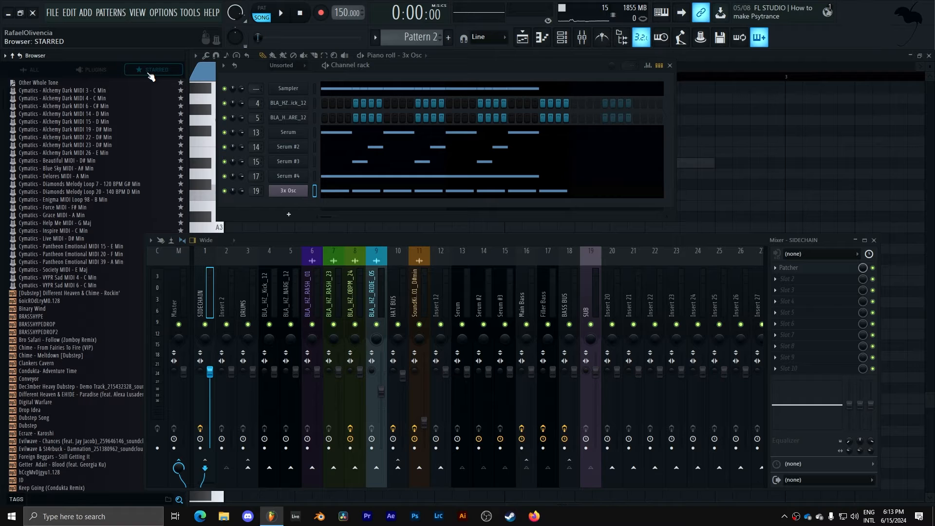
pyautogui.scroll(-15, 91, 246)
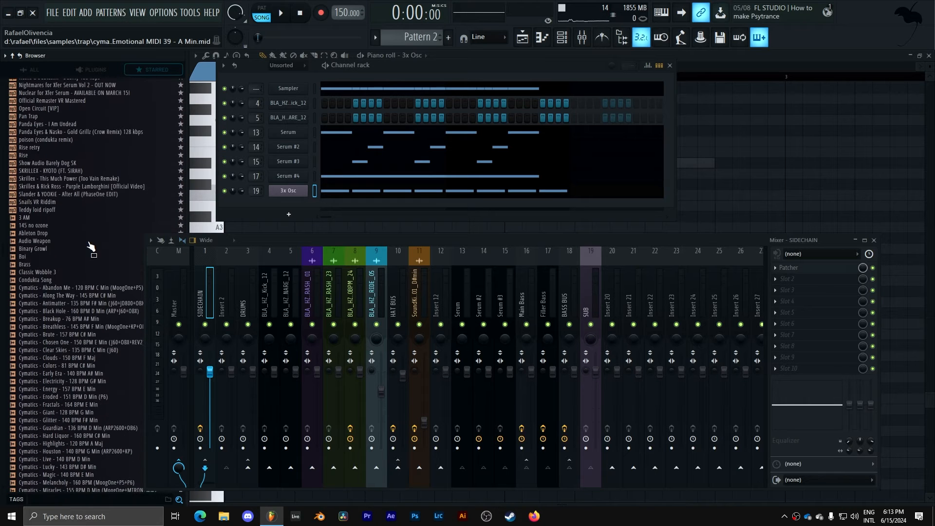
pyautogui.scroll(-15, 92, 246)
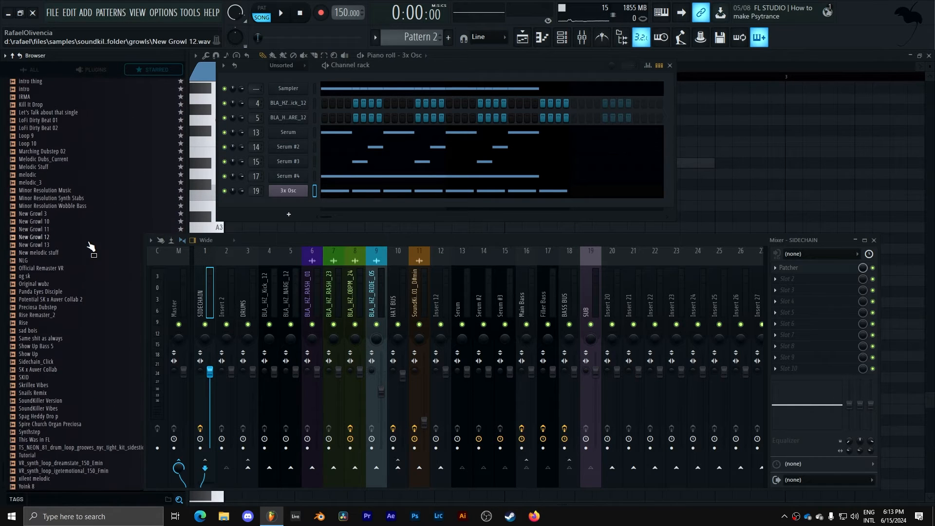
pyautogui.moveTo(41, 363); pyautogui.dragTo(268, 210)
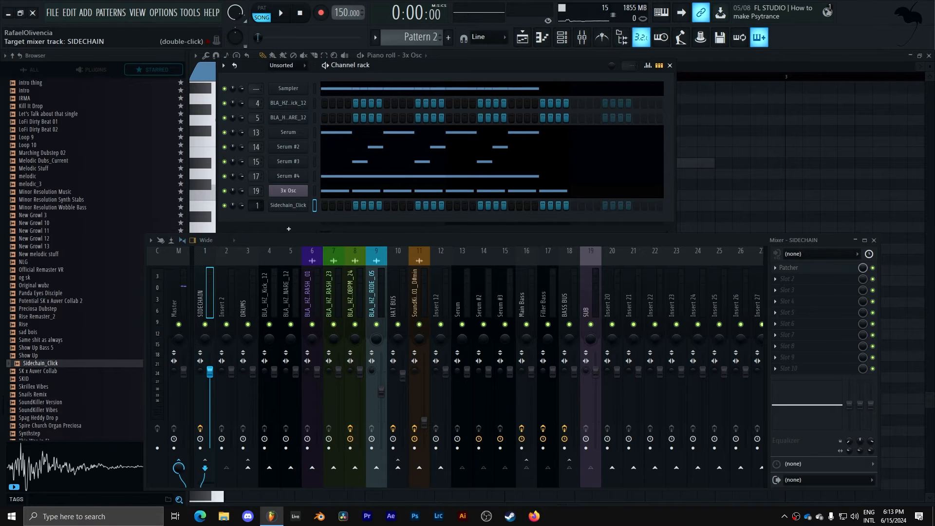
pyautogui.scroll(-1, 422, 39)
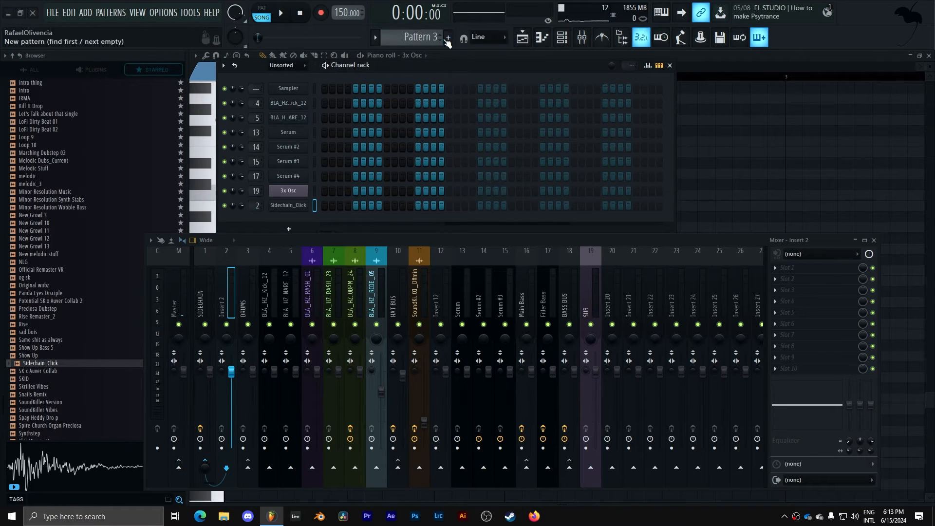
# In Pattern 1, trigger Sidechain_Click on steps 1 and 9, move its channel directly below the snare, and play the result.
pyautogui.scroll(2, 423, 39)
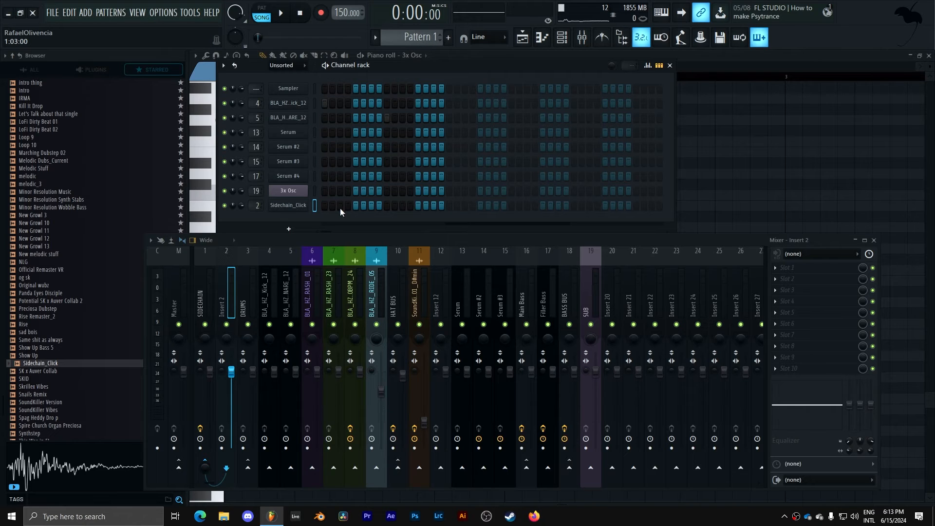
pyautogui.hotkey('alt', 'Up')
pyautogui.hotkey('alt', 'Up')
pyautogui.hotkey('alt', 'Up')
pyautogui.hotkey('alt', 'Up')
pyautogui.hotkey('alt', 'Up')
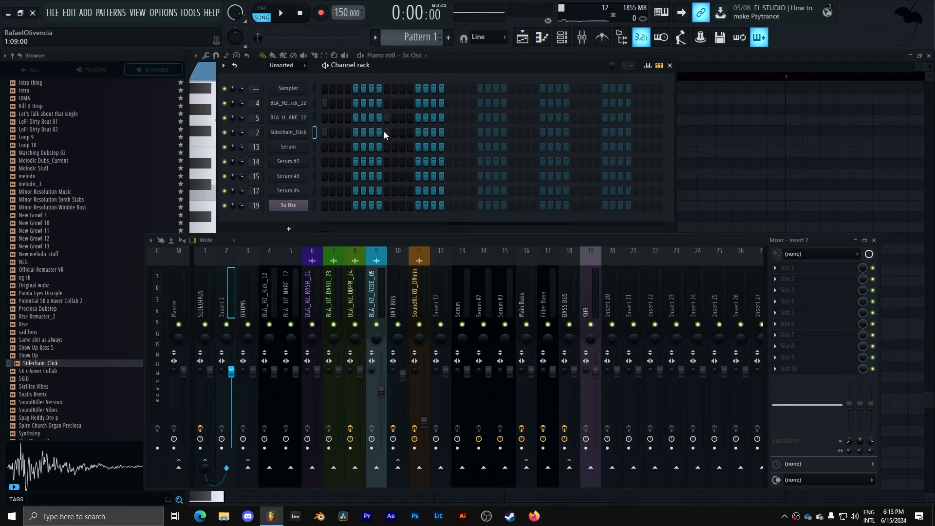
pyautogui.press('space')
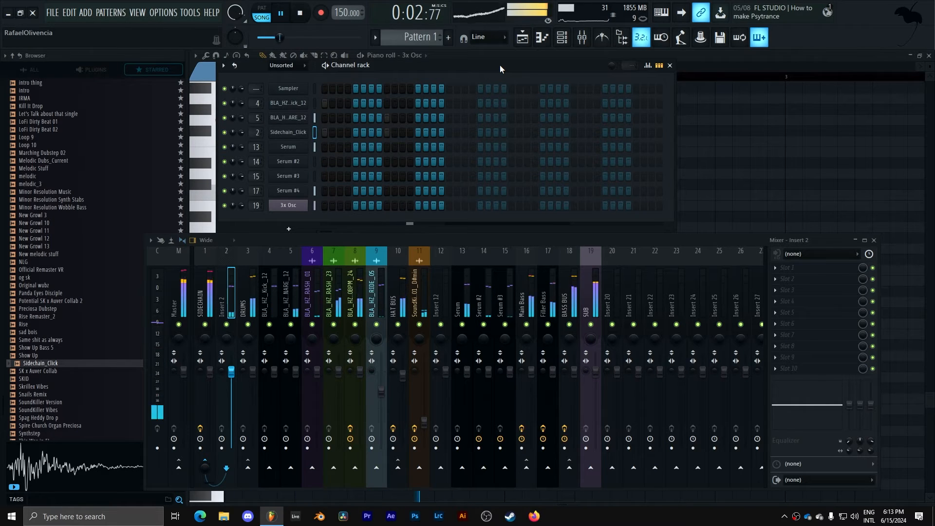
pyautogui.click(271, 295)
pyautogui.press('space')
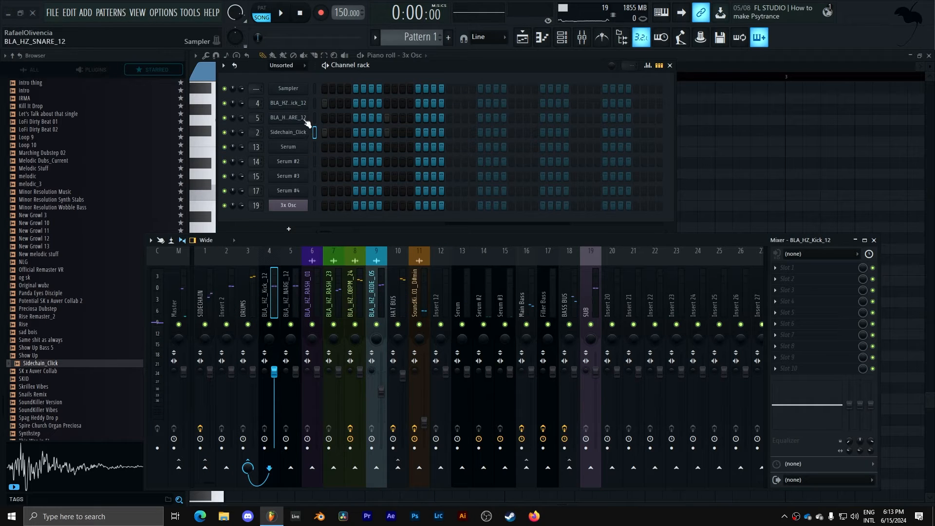
# Raise the velocity of the kick's first step in Pattern 1 to maximum.
pyautogui.click(648, 66)
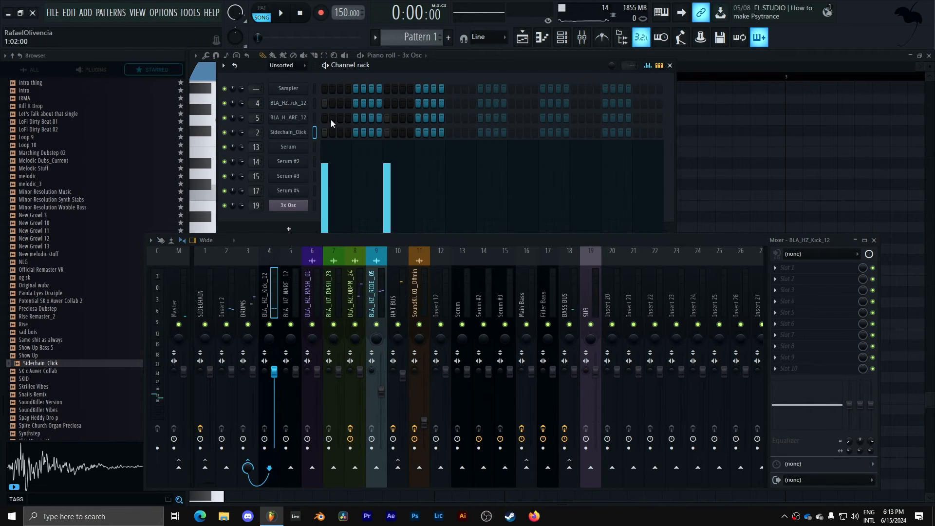
pyautogui.click(315, 100)
pyautogui.click(315, 146)
pyautogui.click(316, 101)
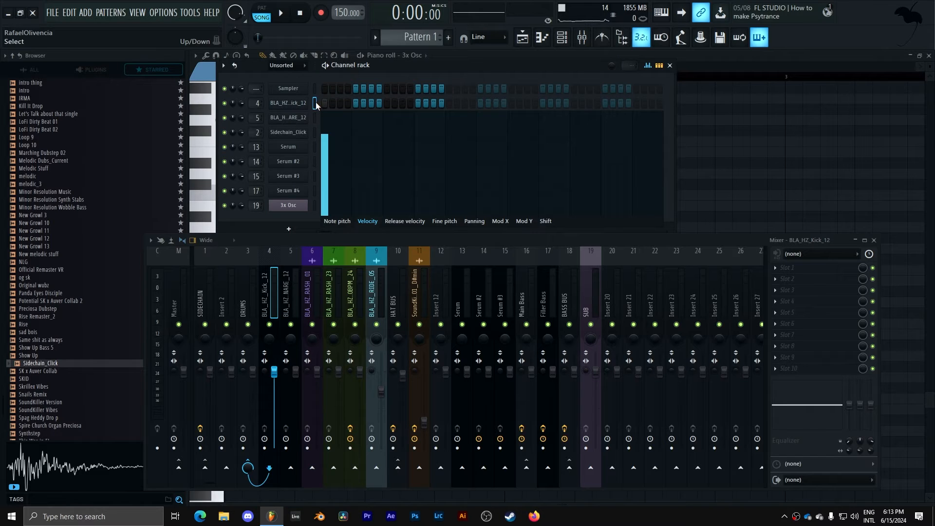
pyautogui.moveTo(327, 135); pyautogui.dragTo(334, 107)
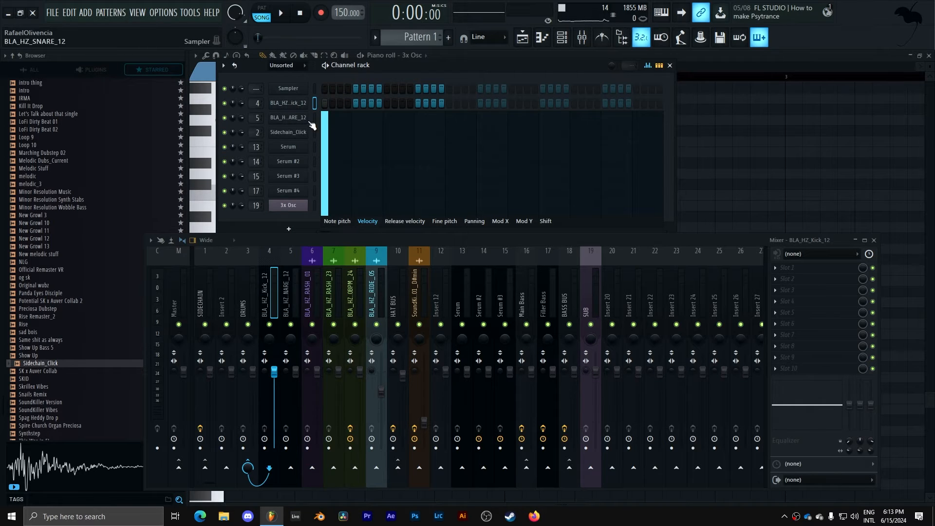
pyautogui.click(305, 119)
pyautogui.click(325, 102)
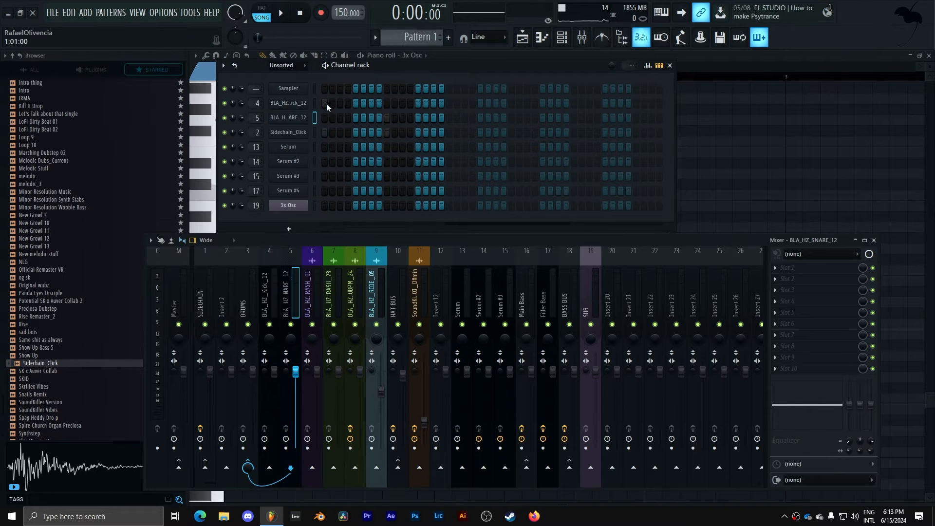
# Raise the velocity of the snare's step 9 to maximum and play back the track.
pyautogui.click(648, 65)
pyautogui.moveTo(388, 155); pyautogui.dragTo(391, 100)
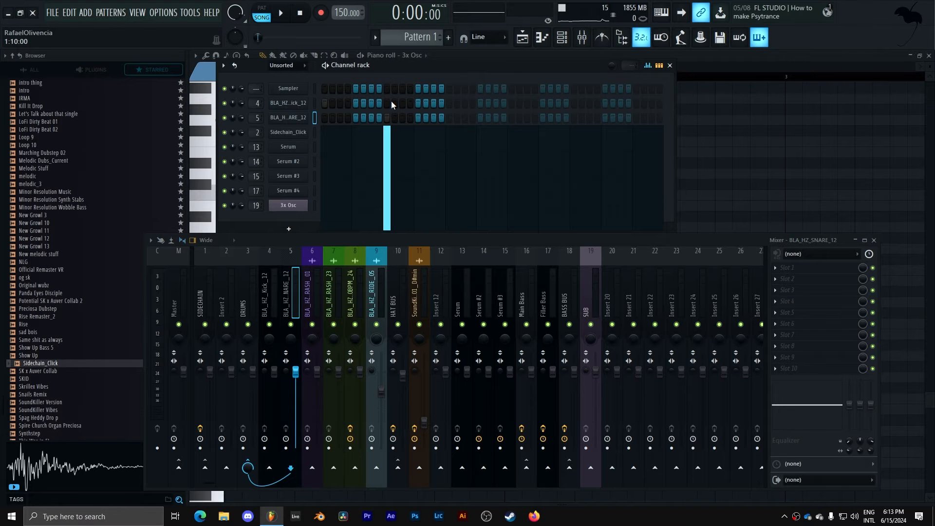
pyautogui.press('space')
pyautogui.click(648, 66)
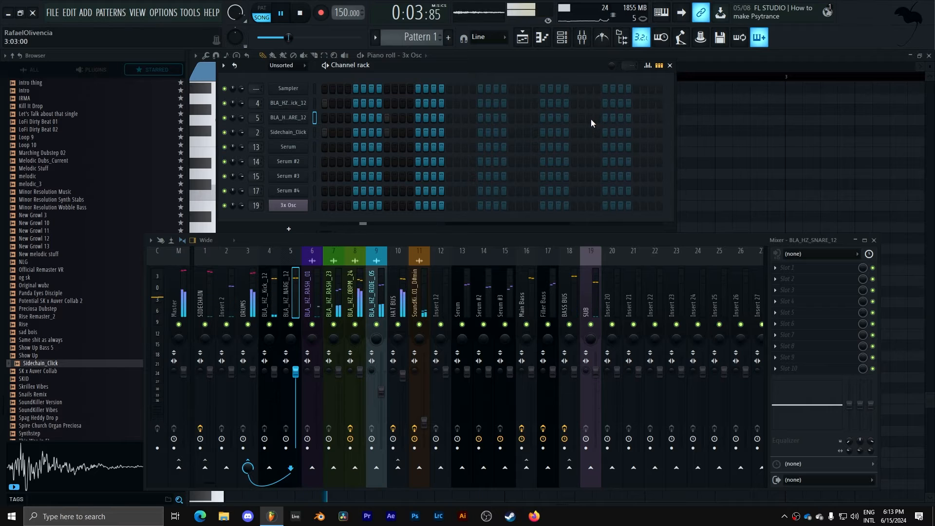
# Load OTT in slot 1 of the DRUMS mixer track with upward compression at 0% and depth at about 7%.
pyautogui.click(250, 307)
pyautogui.press('space')
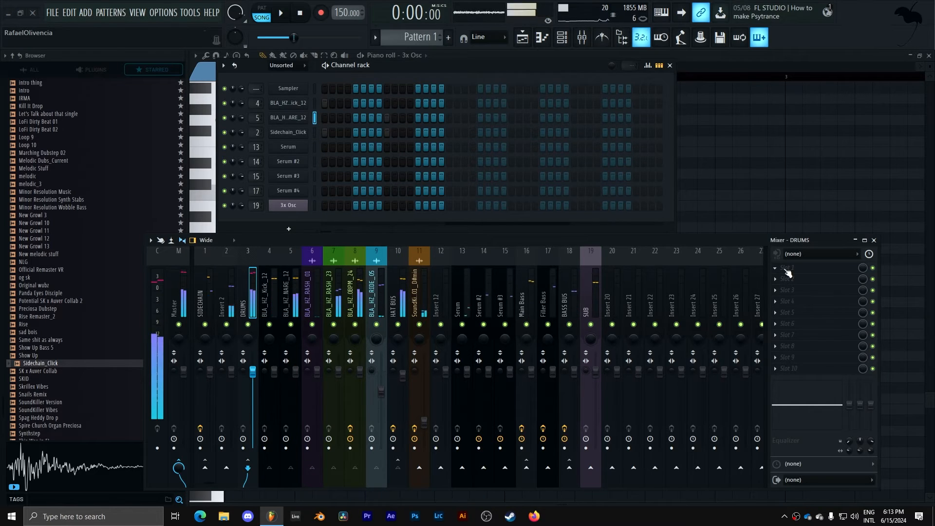
pyautogui.click(787, 267)
pyautogui.click(543, 400)
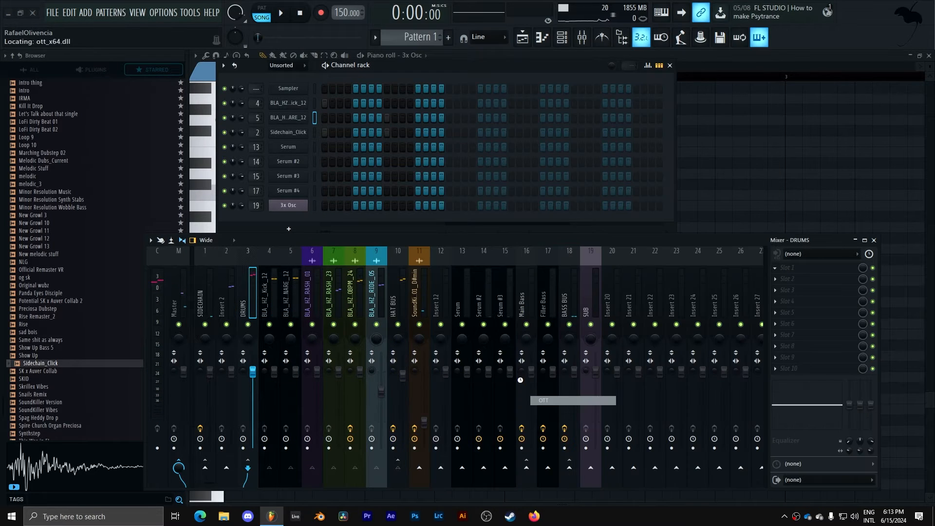
pyautogui.moveTo(91, 263); pyautogui.dragTo(71, 297)
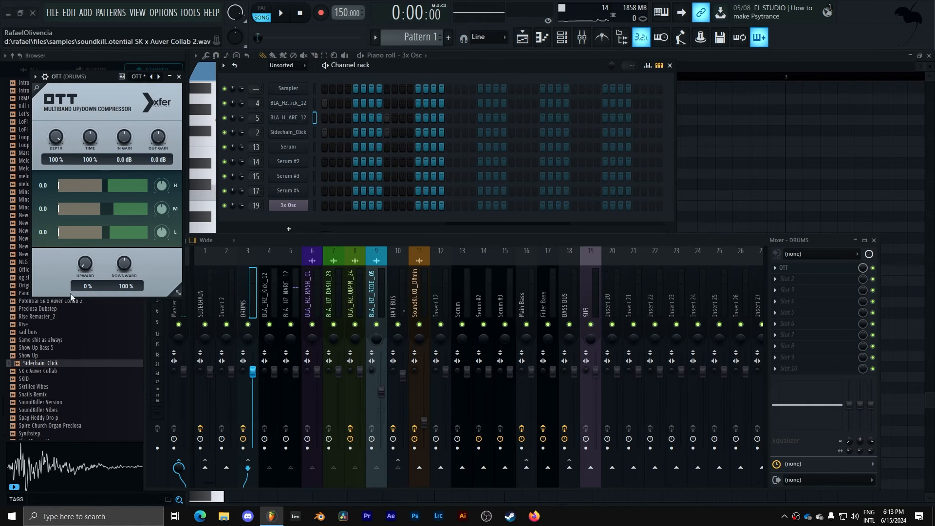
pyautogui.press('space')
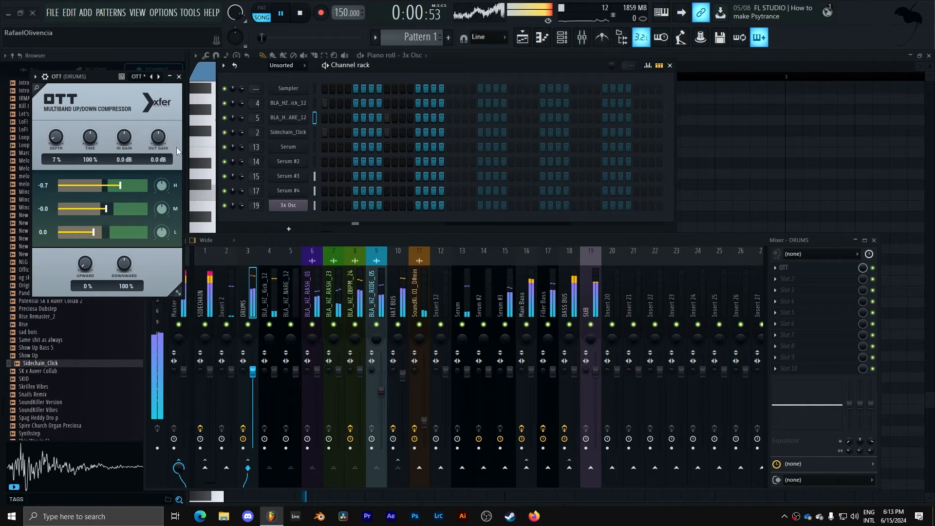
pyautogui.click(180, 79)
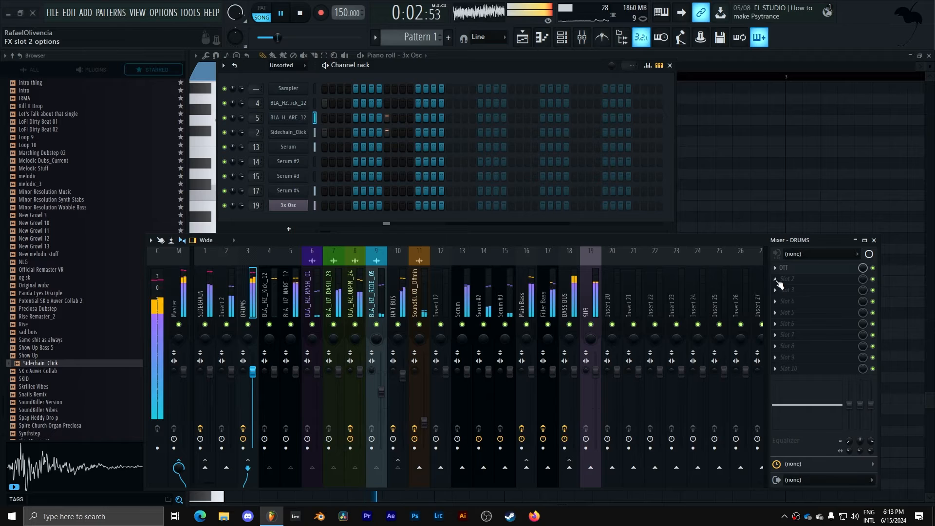
# Load Fruity Parametric EQ 2 in slot 2 of the DRUMS track and switch it to the Default preset.
pyautogui.click(787, 279)
pyautogui.click(522, 317)
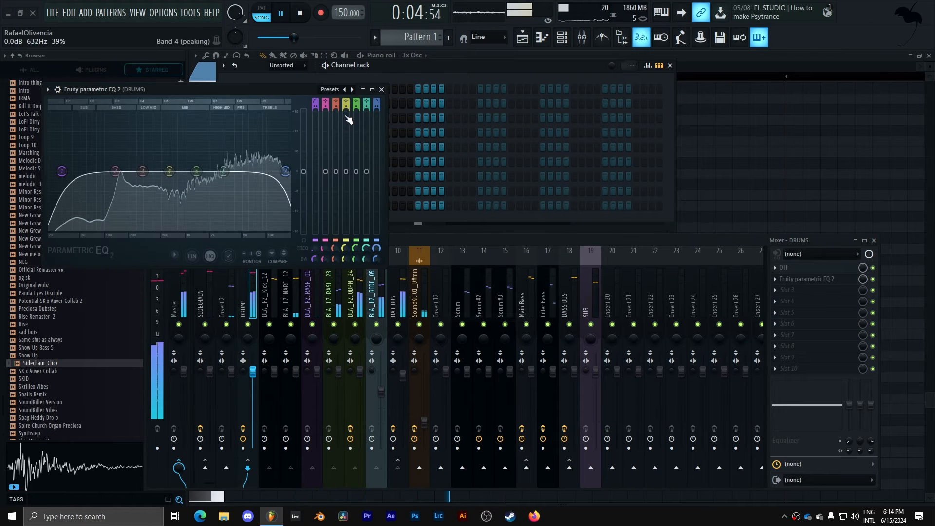
pyautogui.click(359, 99)
pyautogui.press('space')
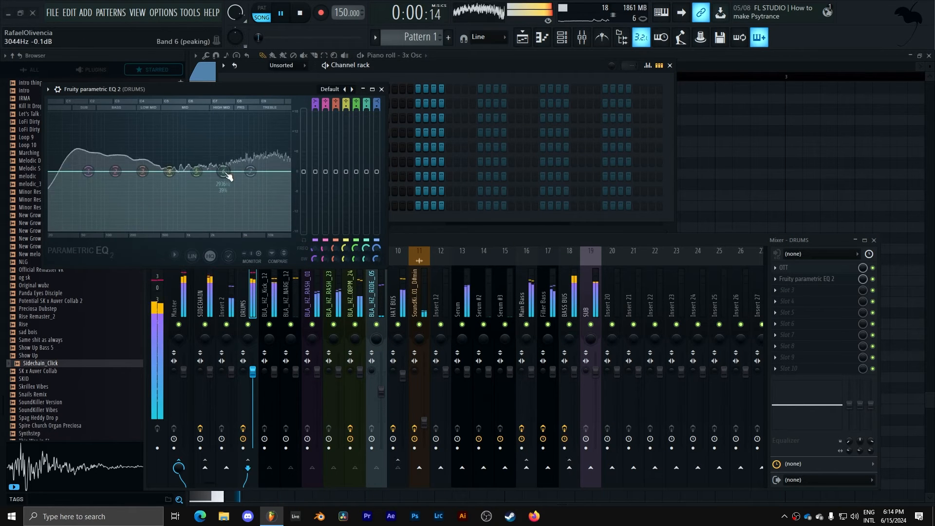
# Shape the DRUMS EQ by cutting band 5 in the upper mids, boosting band 7, and raising band 2 by about 2.5 dB.
pyautogui.press('space')
pyautogui.moveTo(255, 172); pyautogui.dragTo(210, 186)
pyautogui.click(143, 172)
pyautogui.press('space')
pyautogui.moveTo(116, 172); pyautogui.dragTo(117, 167)
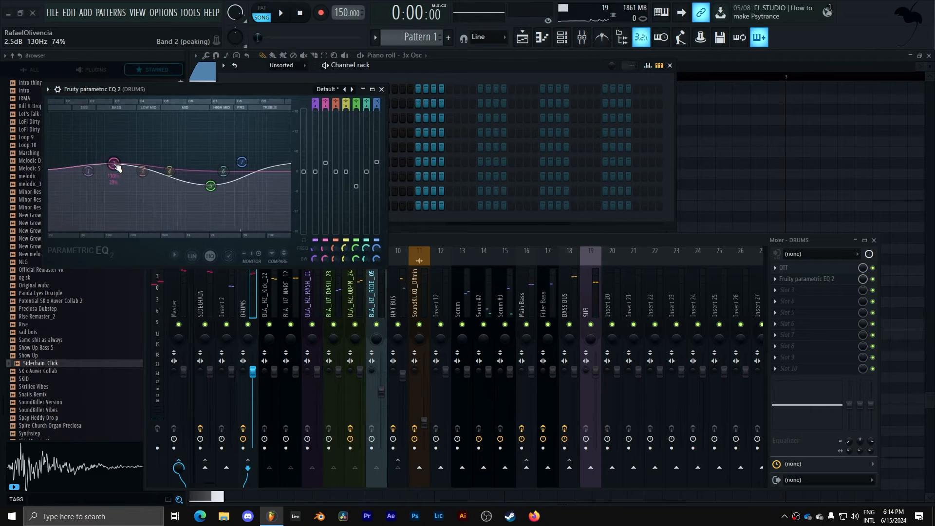
pyautogui.press('space')
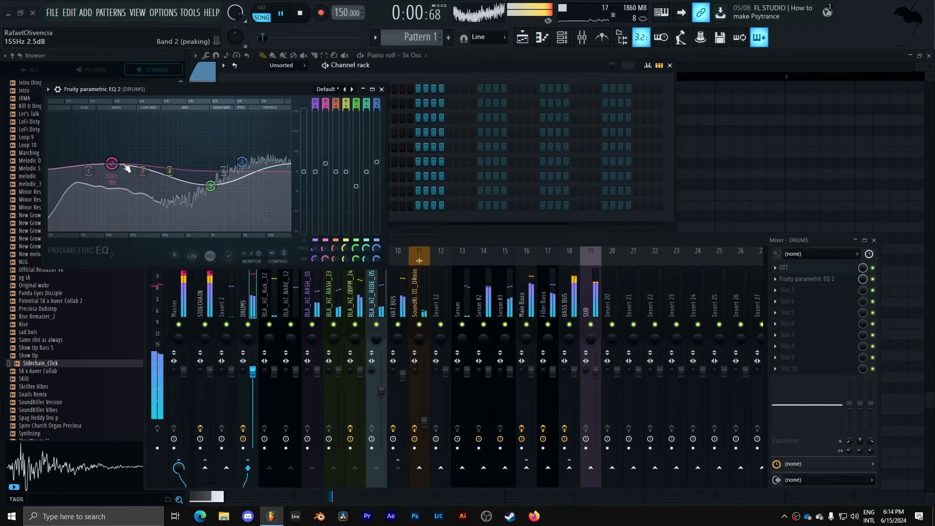
pyautogui.click(381, 90)
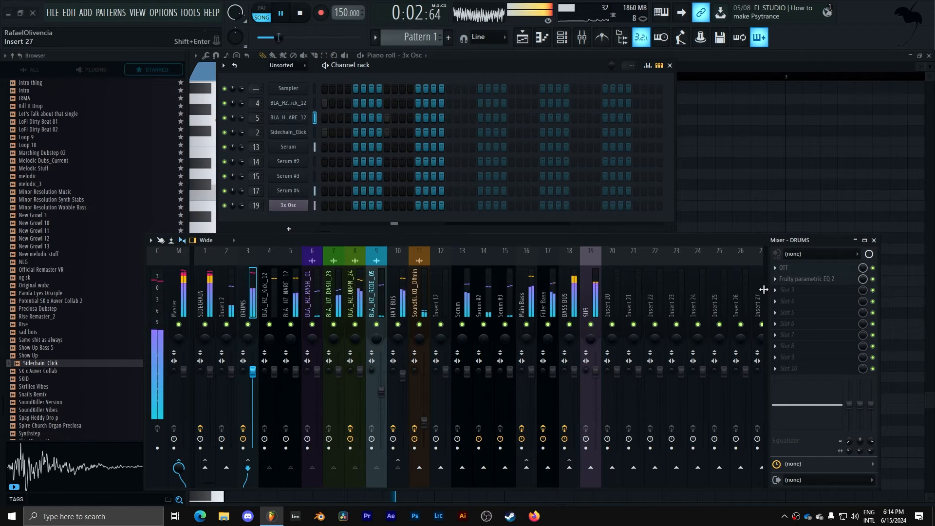
# Load The Glue in slot 3 of the DRUMS track, set attack to 30 ms and release to 0.1 s, and audition it.
pyautogui.press('space')
pyautogui.click(780, 290)
pyautogui.moveTo(780, 291)
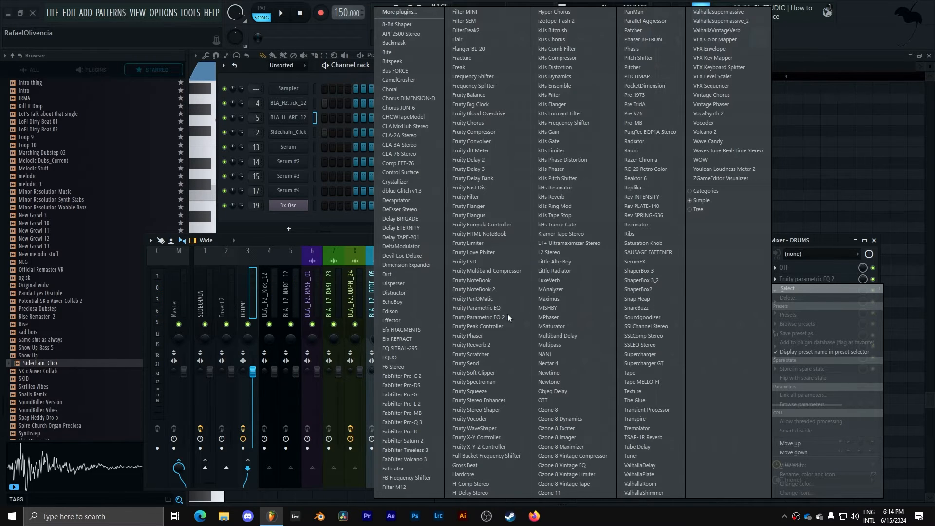
pyautogui.click(648, 399)
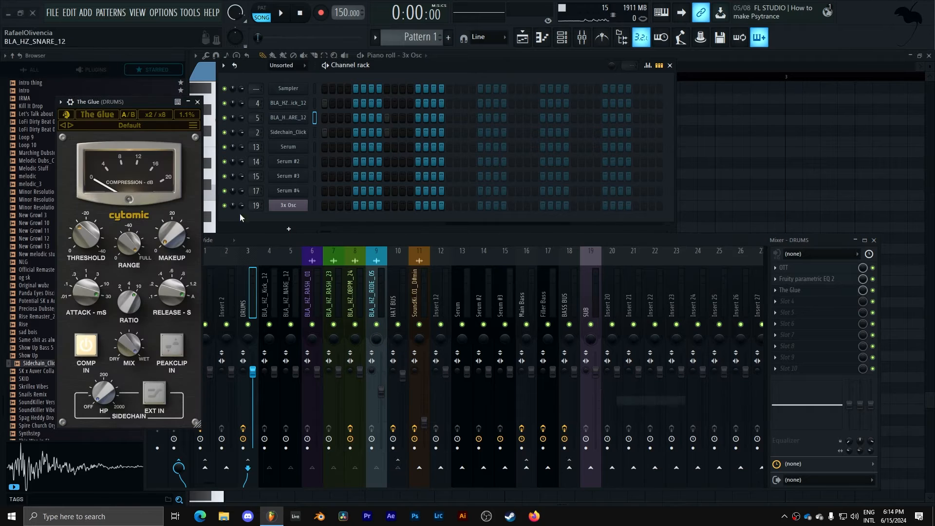
pyautogui.moveTo(119, 102); pyautogui.dragTo(540, 145)
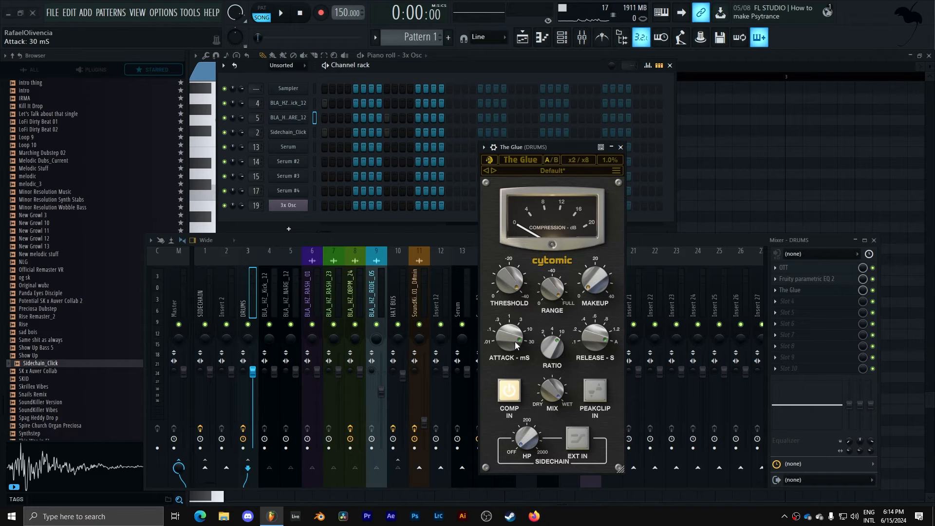
pyautogui.moveTo(588, 341); pyautogui.dragTo(568, 422)
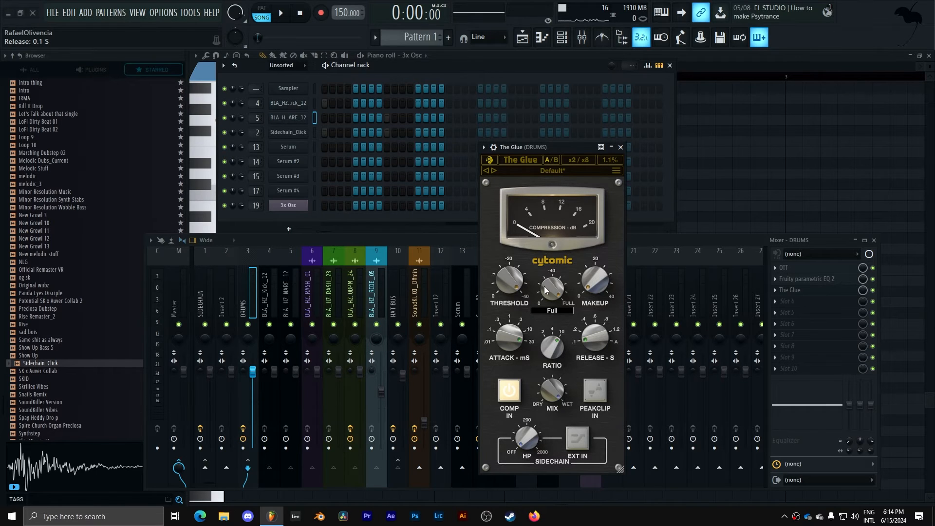
pyautogui.press('space')
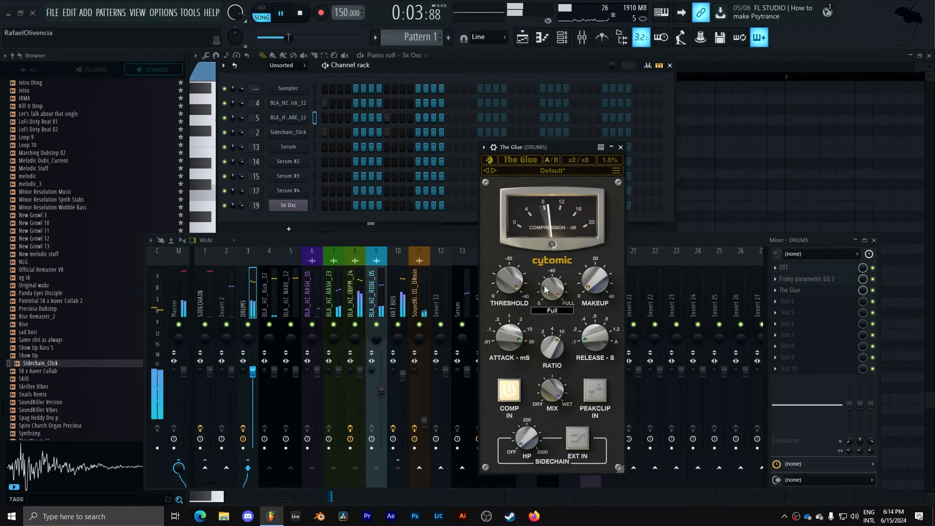
pyautogui.press('space')
# Set The Glue's makeup gain to 20 dB and its wet mix to 18% while checking playback, closing the plugin.
pyautogui.moveTo(562, 385)
pyautogui.moveTo(601, 284); pyautogui.dragTo(611, 236)
pyautogui.press('space')
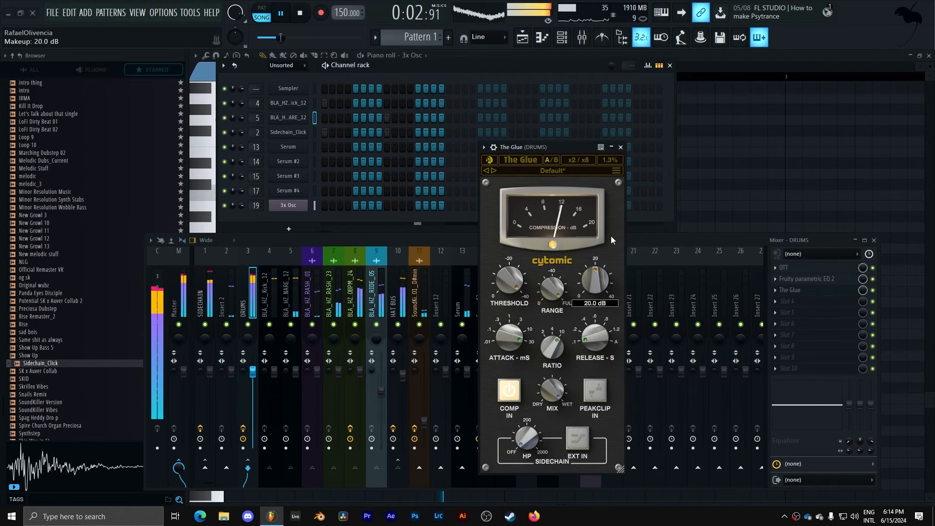
pyautogui.press('space')
pyautogui.moveTo(547, 388)
pyautogui.moveTo(546, 388); pyautogui.dragTo(546, 448)
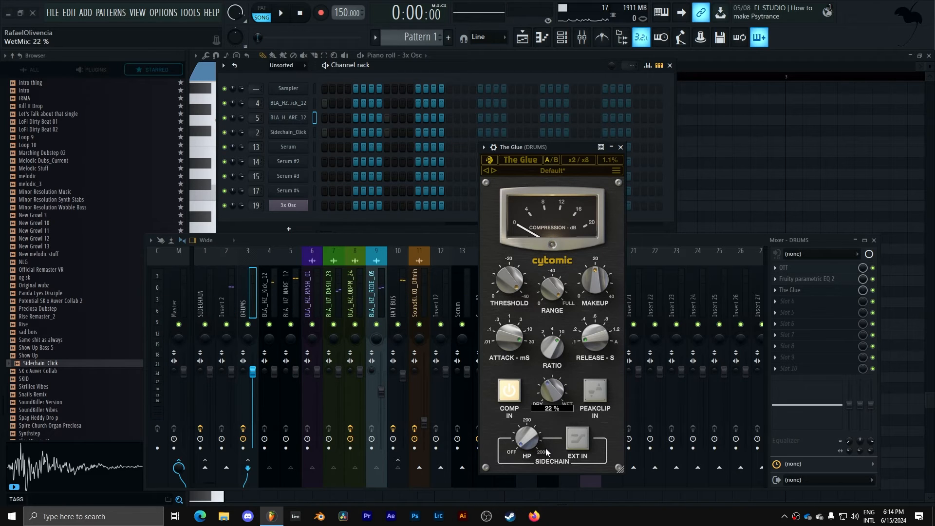
pyautogui.press('space')
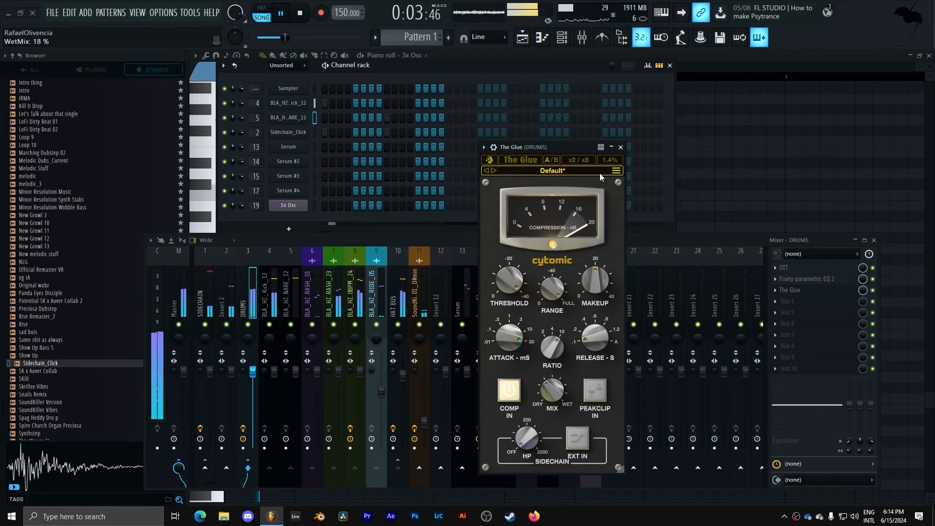
pyautogui.click(621, 147)
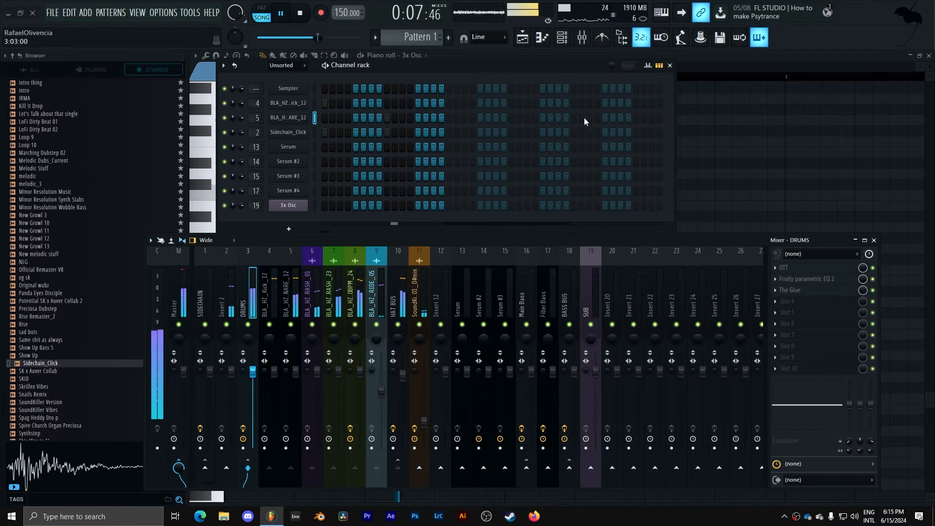
# Duplicate the Pattern 2 clip three times along playlist Track 7 so it spans the same length as the pad clip.
pyautogui.press('F5')
pyautogui.press('space')
pyautogui.scroll(-1, 645, 194)
pyautogui.click(386, 182)
pyautogui.hotkey('ctrl', 'b')
pyautogui.hotkey('ctrl', 'b')
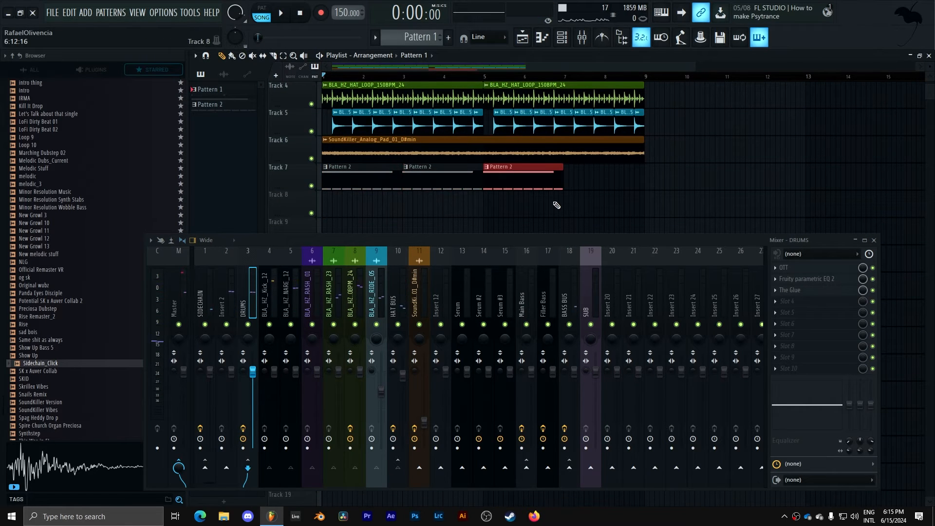
pyautogui.hotkey('ctrl', 'b')
# Play the arrangement several times from the start to check the extended bass with the processed drums.
pyautogui.press('space')
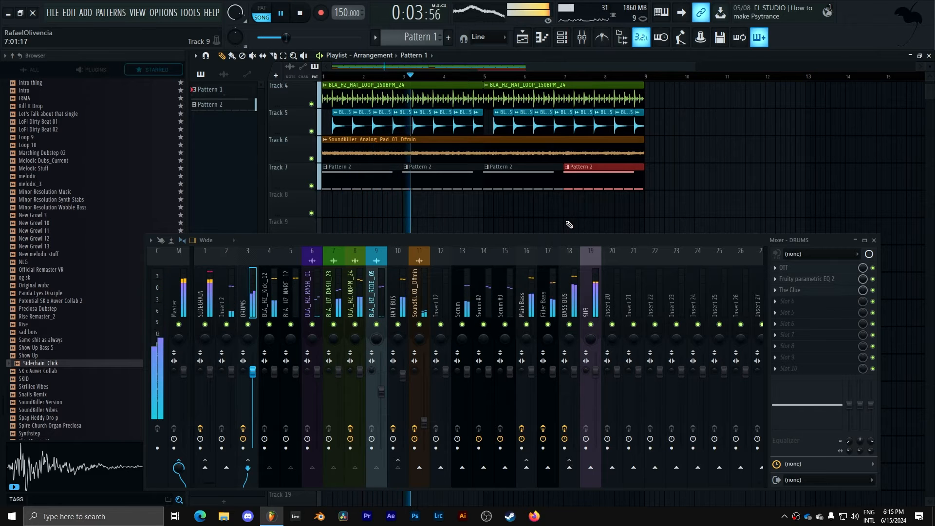
pyautogui.press('space')
pyautogui.press('space')
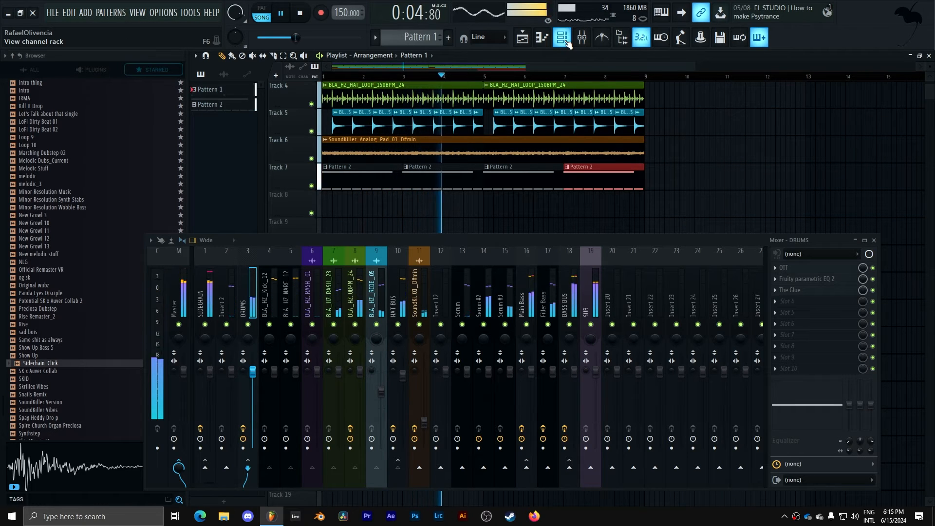
pyautogui.press('space')
pyautogui.press('space')
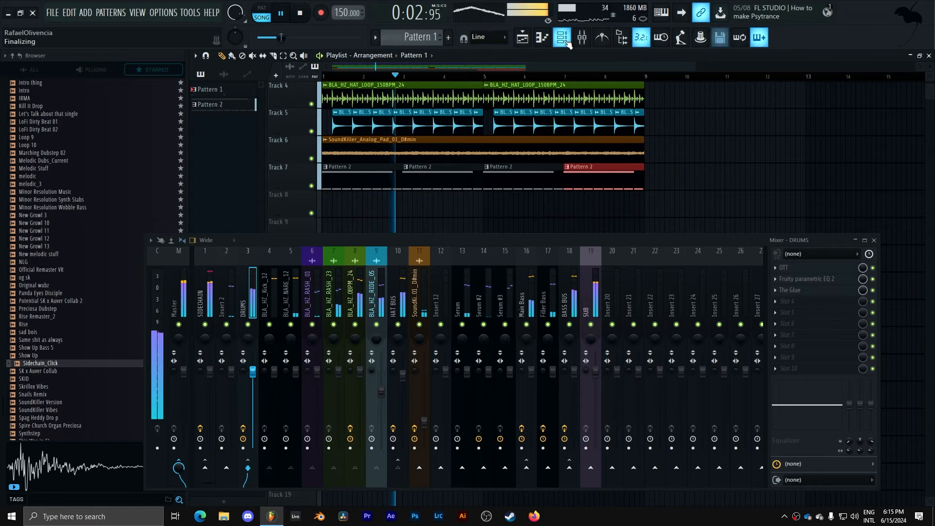
pyautogui.press('space')
# Add a new Serum instrument channel to the channel rack below 3x Osc.
pyautogui.click(563, 39)
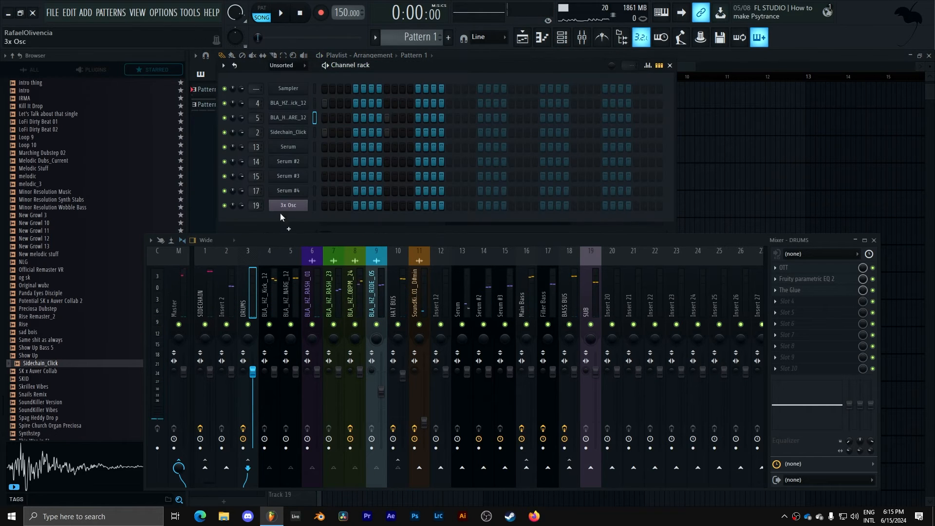
pyautogui.click(289, 229)
pyautogui.click(384, 159)
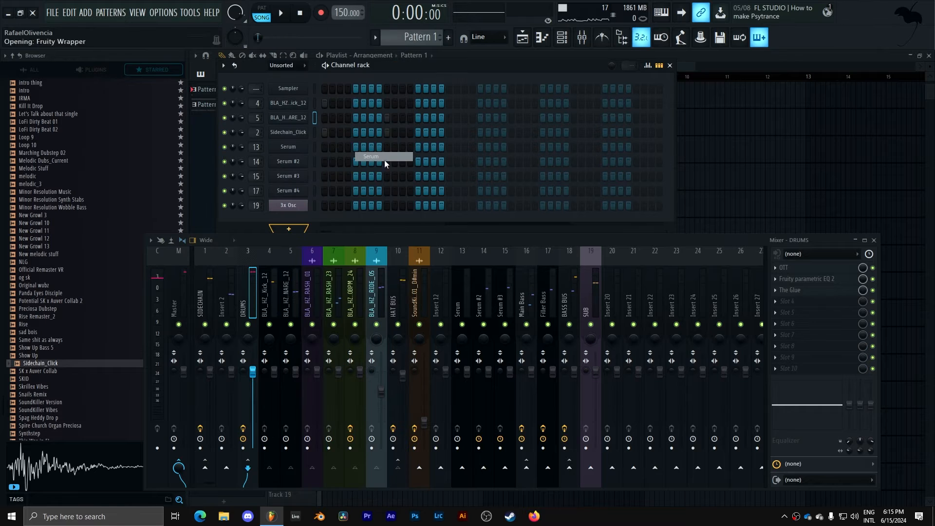
# Load the Trilobyte 3 [SL] spectral wavetable into oscillator A of the new Serum.
pyautogui.moveTo(236, 50); pyautogui.dragTo(612, 77)
pyautogui.click(497, 132)
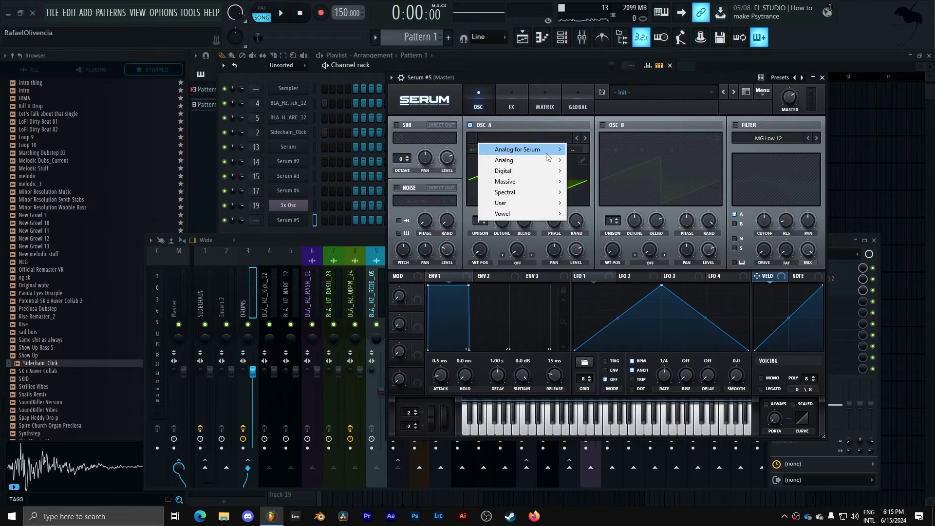
pyautogui.moveTo(532, 176)
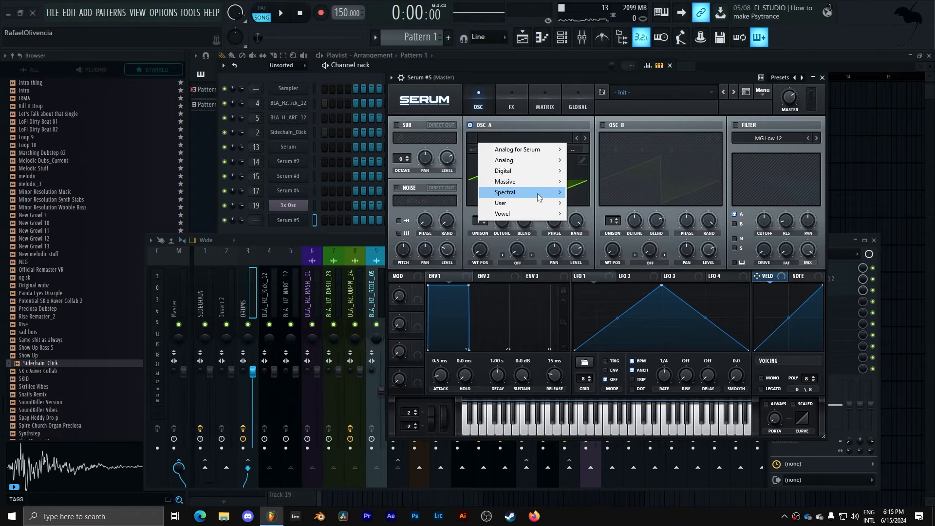
pyautogui.moveTo(536, 194)
pyautogui.click(681, 213)
# Modulate oscillator A's wavetable position with a retriggered LFO 1, lower its octave to -2, and shift the LFO peak near the start.
pyautogui.moveTo(480, 248); pyautogui.dragTo(497, 235)
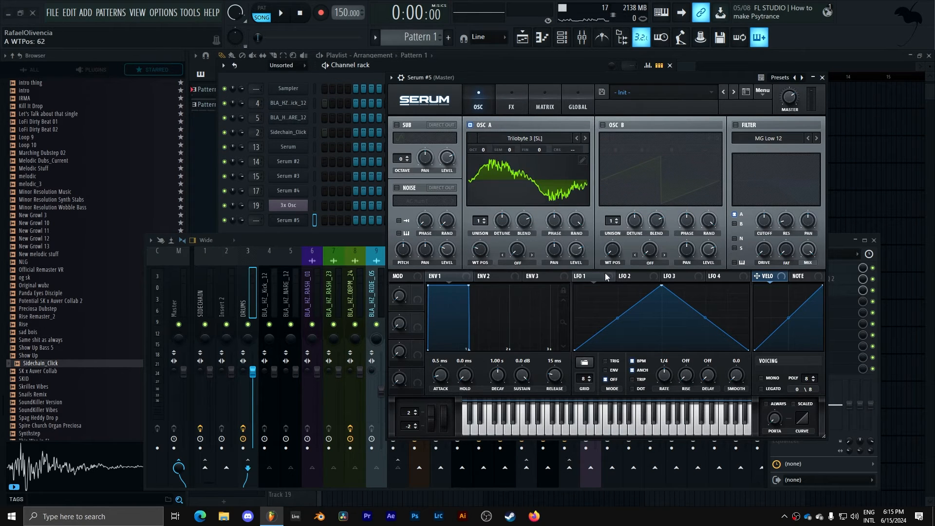
pyautogui.moveTo(482, 251); pyautogui.dragTo(481, 251)
pyautogui.click(616, 361)
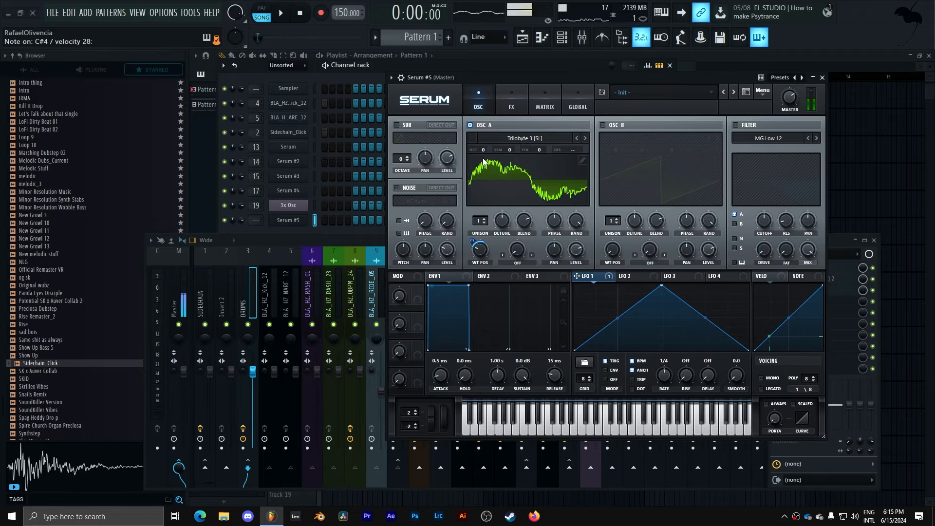
pyautogui.moveTo(483, 151); pyautogui.dragTo(483, 168)
pyautogui.moveTo(659, 287); pyautogui.dragTo(595, 281)
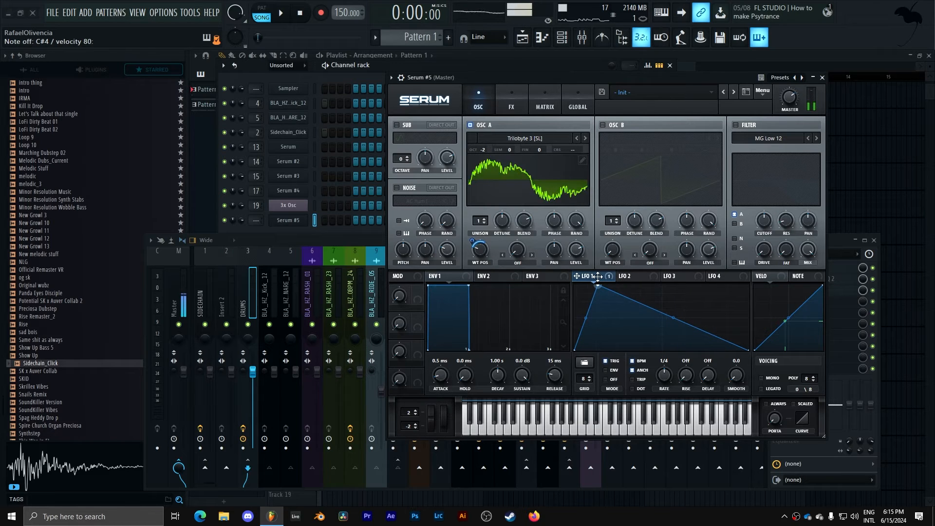
pyautogui.moveTo(472, 240); pyautogui.dragTo(472, 245)
# Set oscillator A's warp mode to Asym - and modulate the warp amount with LFO 1.
pyautogui.click(503, 254)
pyautogui.click(520, 262)
pyautogui.click(530, 122)
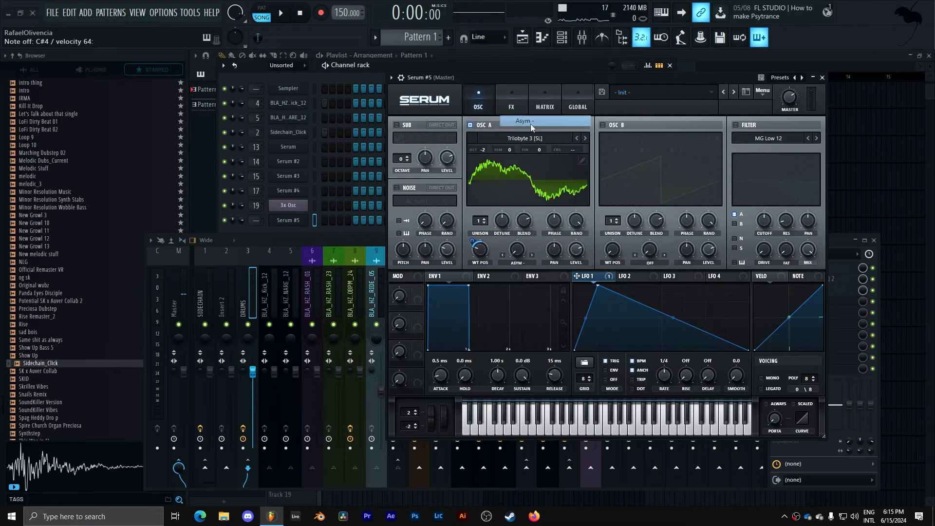
pyautogui.moveTo(512, 250)
pyautogui.mouseDown()
pyautogui.moveTo(517, 175)
pyautogui.moveTo(527, 282)
pyautogui.moveTo(519, 252)
pyautogui.mouseUp()
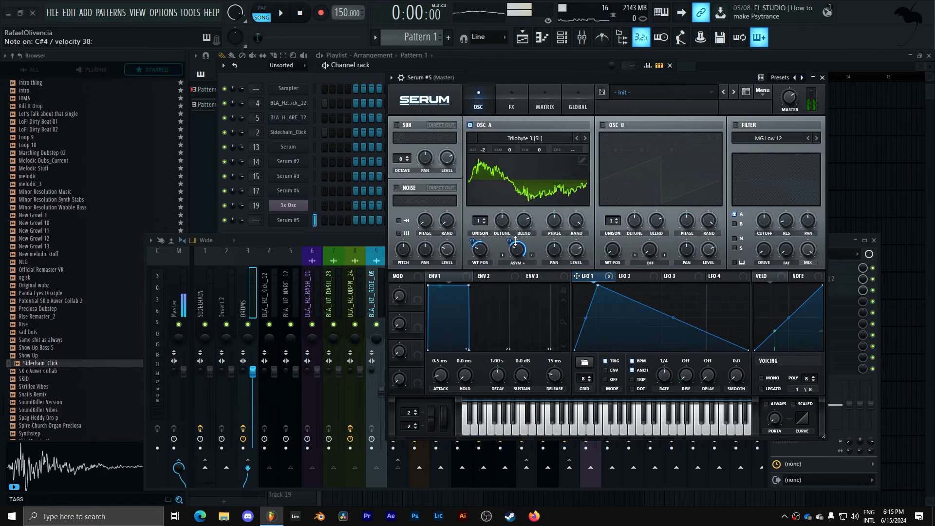
# Audition PWM and windowed Sync warps on oscillator A, settle on a Bend warp, and adjust its amount.
pyautogui.click(503, 255)
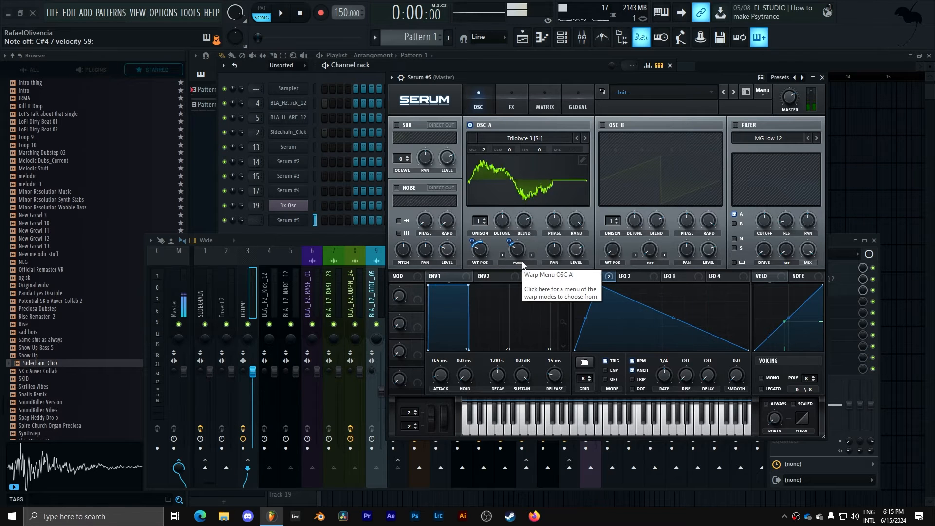
pyautogui.click(520, 263)
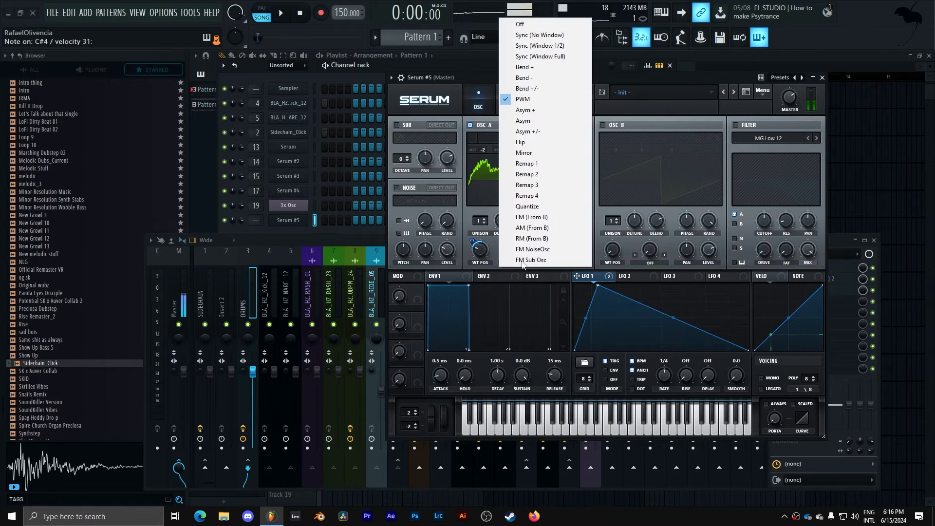
pyautogui.click(526, 67)
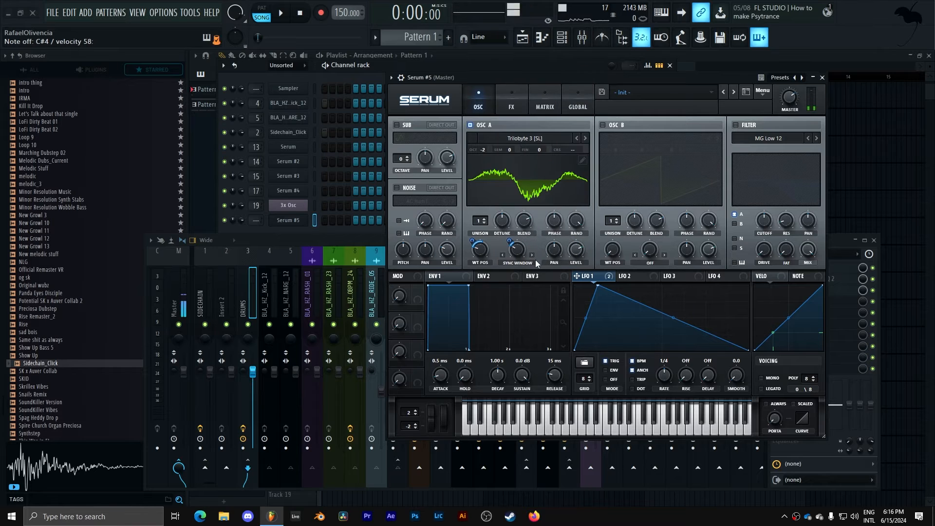
pyautogui.moveTo(522, 252); pyautogui.dragTo(527, 211)
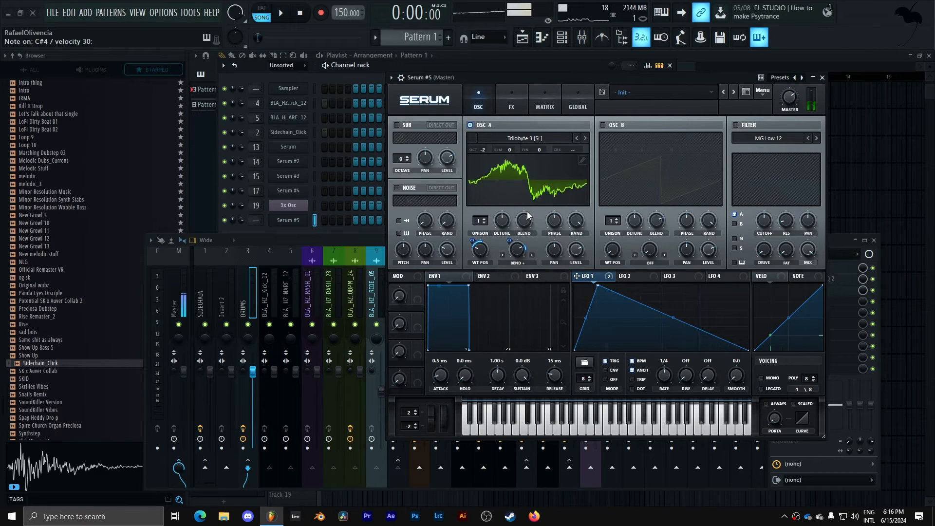
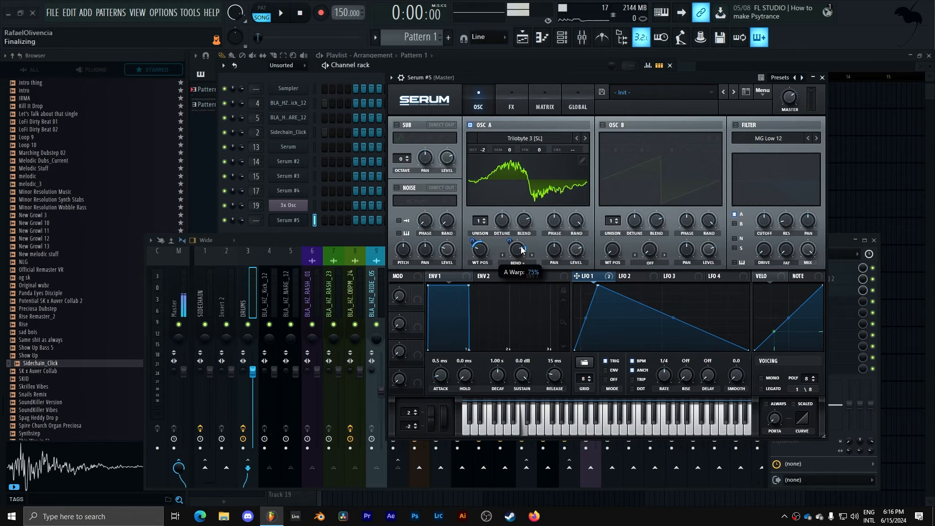
# Enable the HN 12 filter with an 80 Hz cutoff, modulate the cutoff by 53 with LFO 1, and raise the resonance.
pyautogui.click(750, 140)
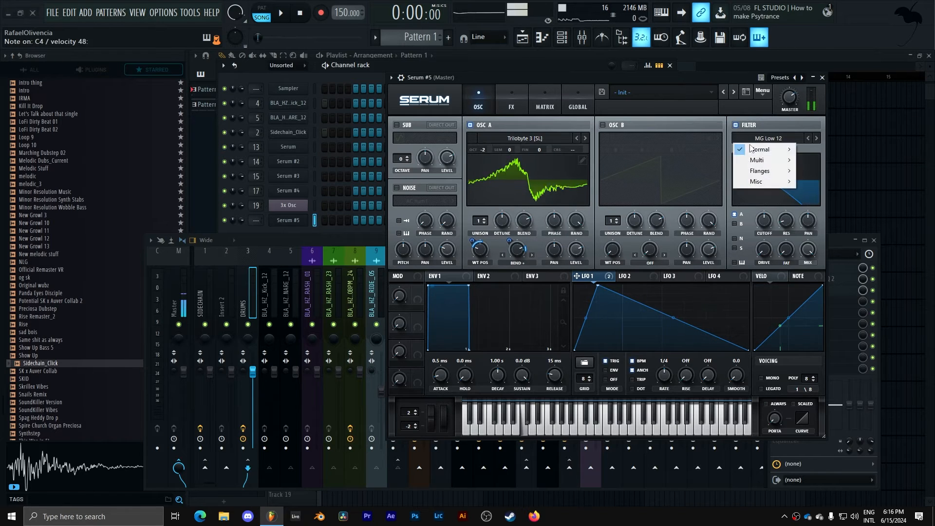
pyautogui.moveTo(760, 160)
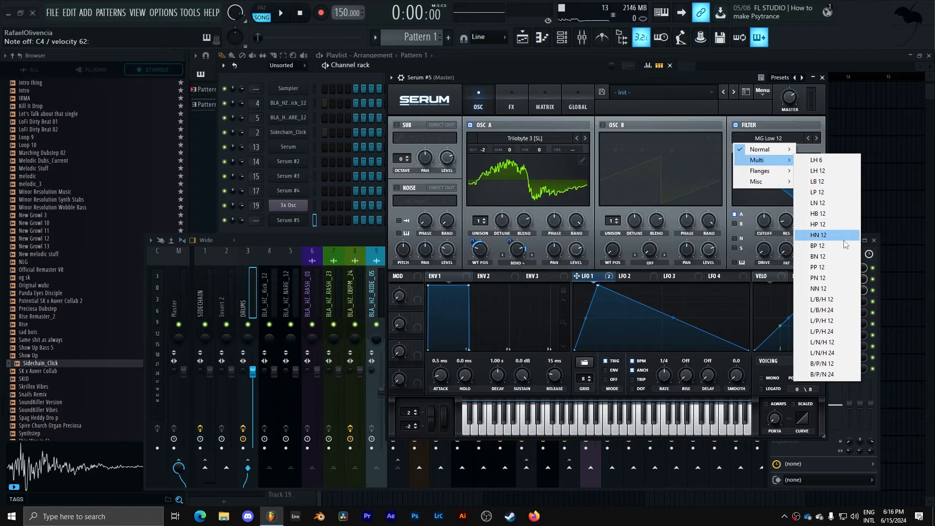
pyautogui.click(803, 234)
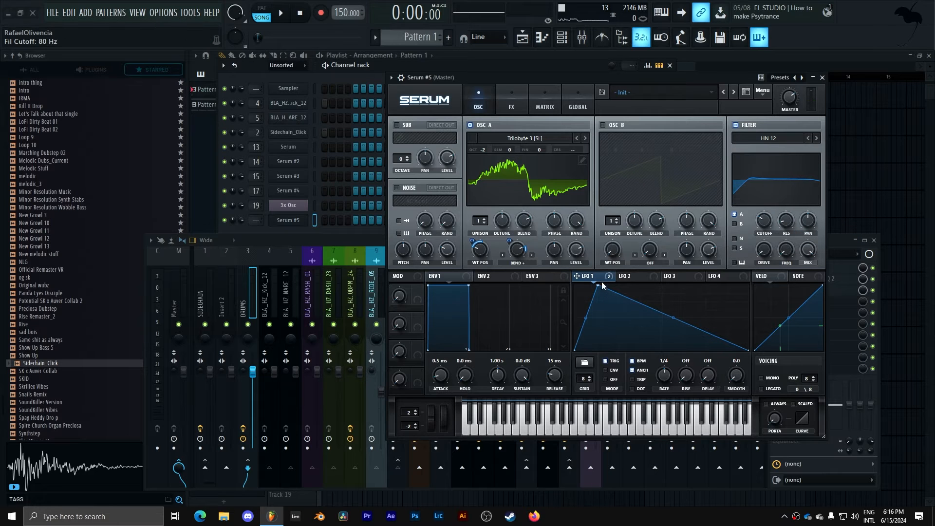
pyautogui.moveTo(577, 276); pyautogui.dragTo(764, 221)
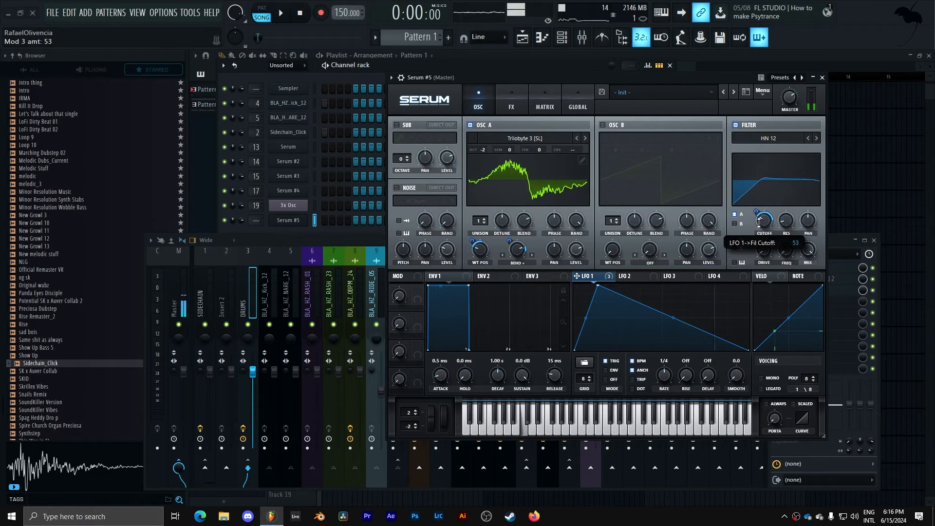
pyautogui.moveTo(786, 222); pyautogui.dragTo(793, 197)
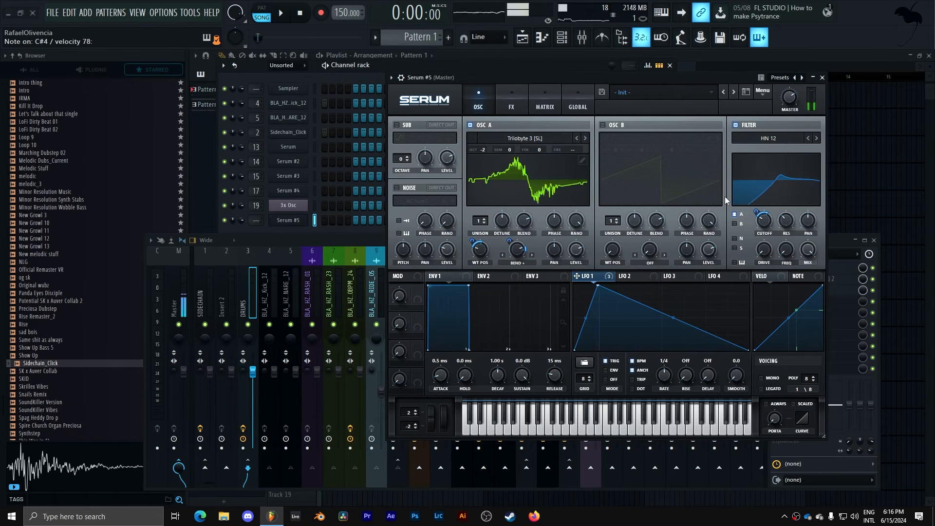
# Enable a multiband compressor and a Tube distortion in Serum's effects, placing the distortion just before the compressor with about 77% drive.
pyautogui.click(512, 113)
pyautogui.click(411, 215)
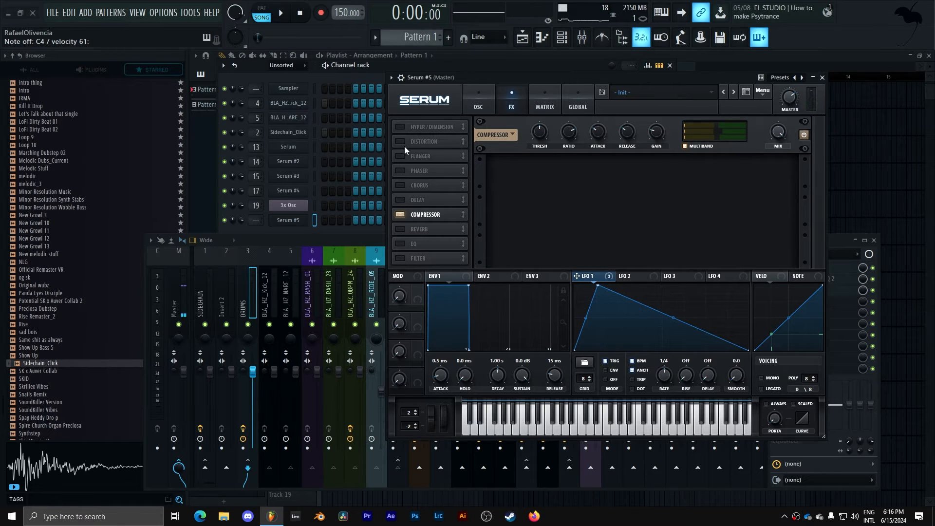
pyautogui.click(422, 143)
pyautogui.moveTo(423, 143); pyautogui.dragTo(426, 212)
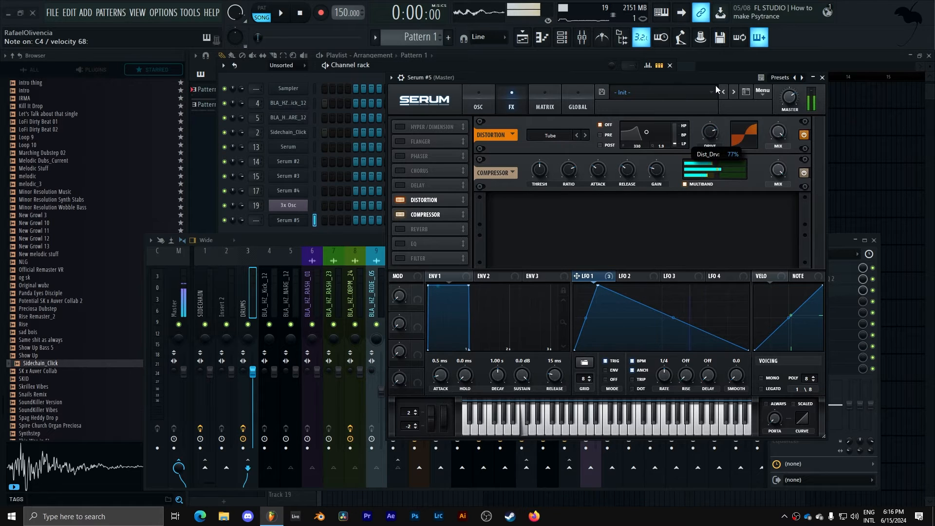
# Enable the sub oscillator at octave -2, compare its triangle and sine shapes, and keep the sine.
pyautogui.click(490, 103)
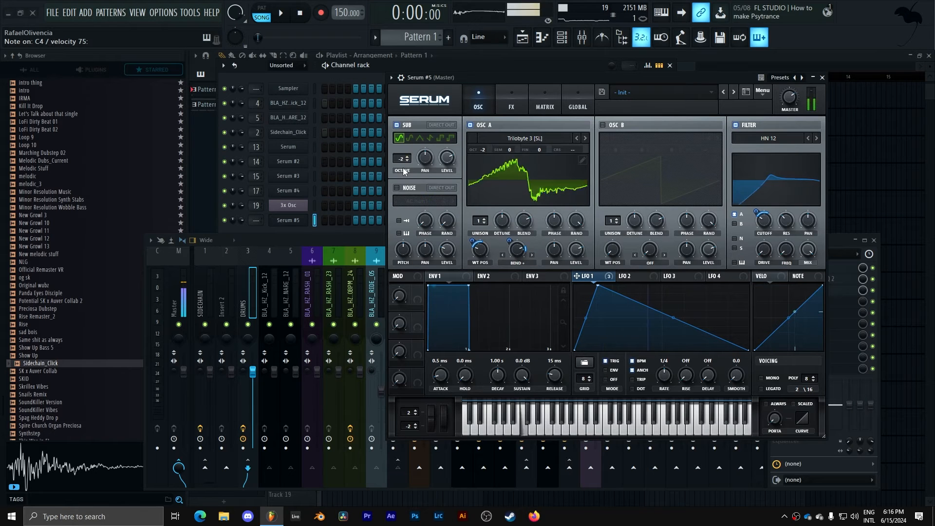
pyautogui.click(419, 139)
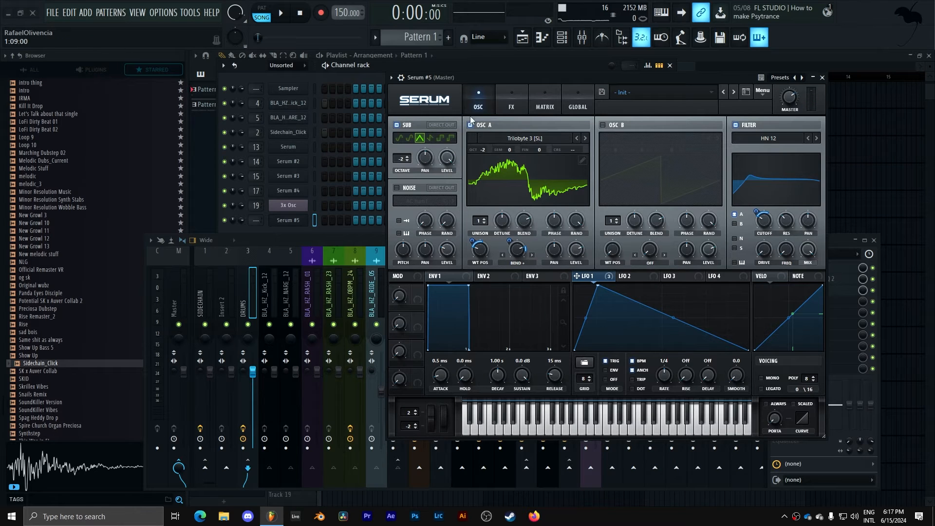
pyautogui.click(511, 106)
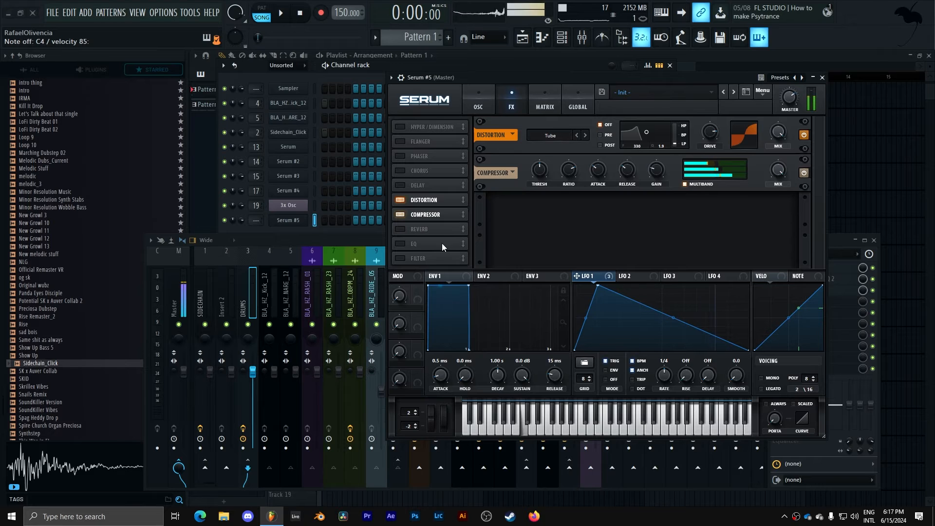
pyautogui.click(480, 109)
pyautogui.click(399, 138)
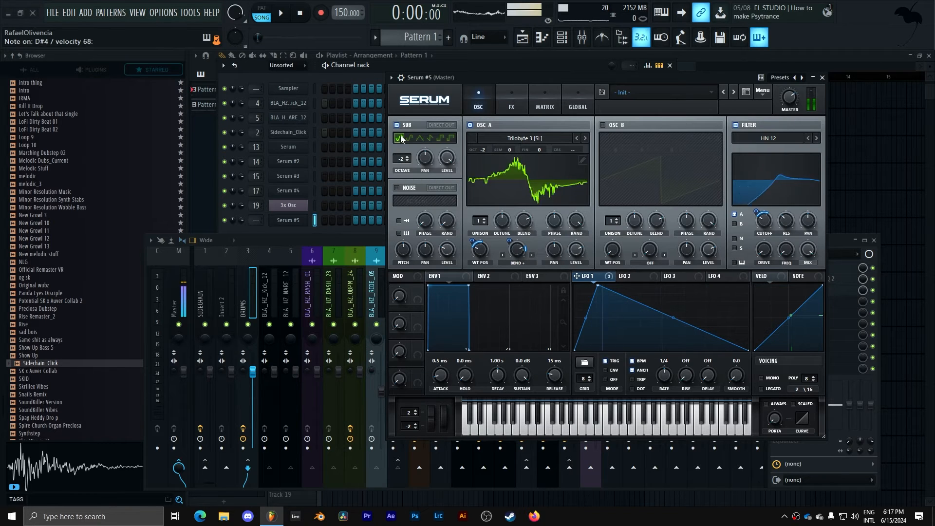
# Set oscillator A's random phase to 0% and audition different starting phases.
pyautogui.click(577, 220)
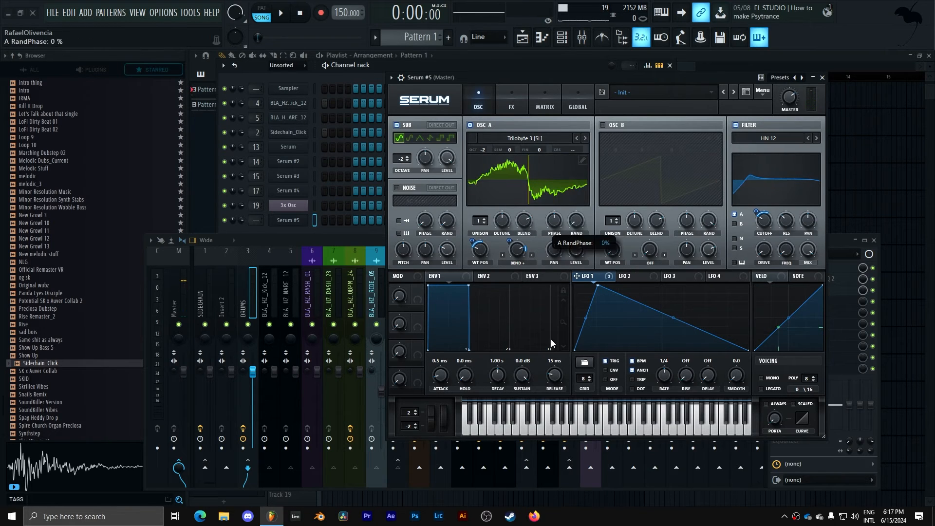
pyautogui.click(559, 229)
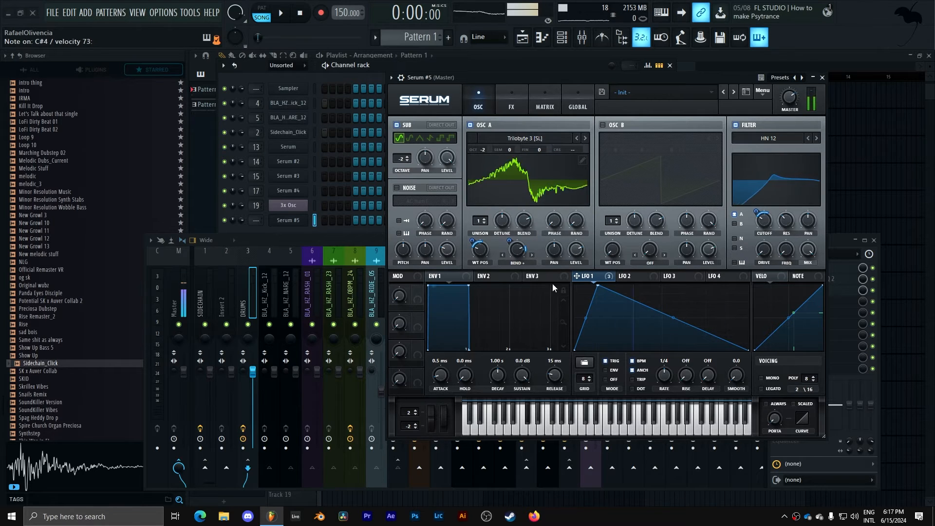
pyautogui.rightClick(554, 218)
pyautogui.click(580, 261)
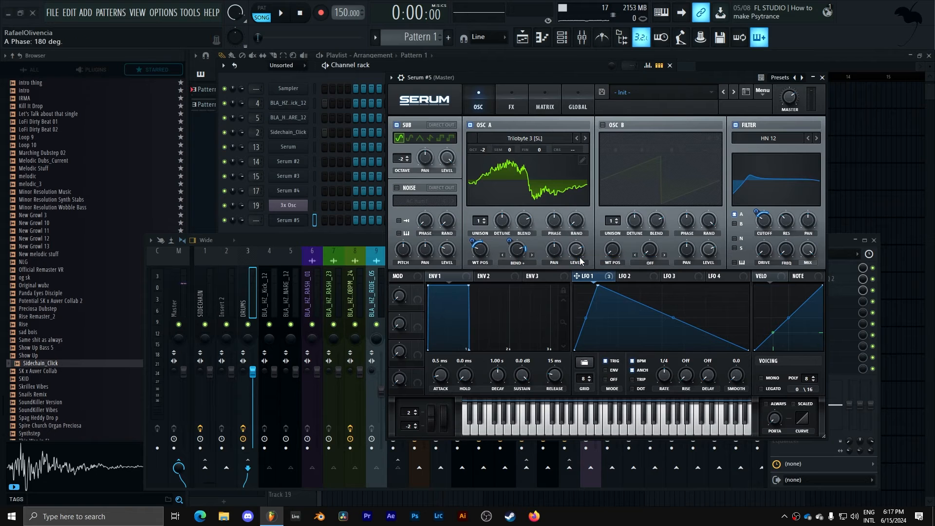
pyautogui.moveTo(554, 220)
pyautogui.mouseDown()
pyautogui.moveTo(554, 273)
pyautogui.moveTo(554, 261)
pyautogui.mouseUp()
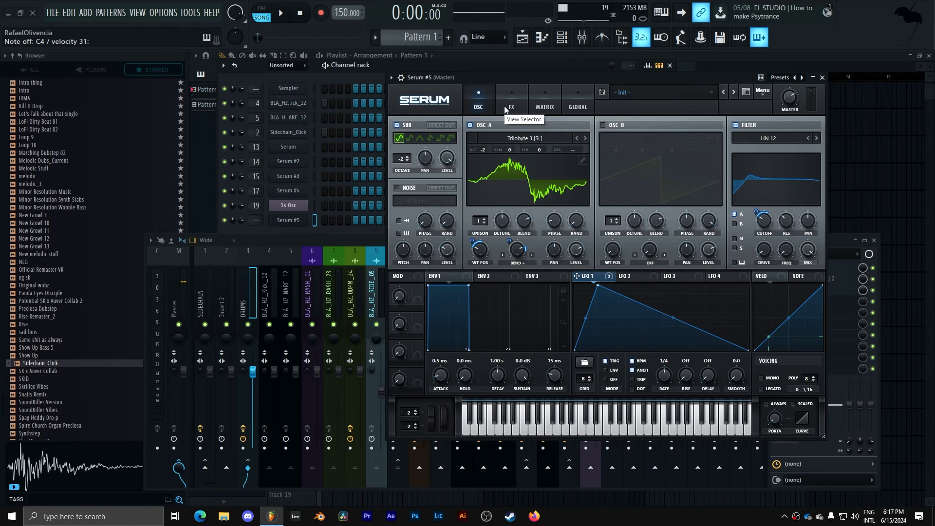
# Adjust the HN 12 filter's secondary frequency and modulate it with LFO 1.
pyautogui.moveTo(787, 252); pyautogui.dragTo(797, 198)
pyautogui.moveTo(780, 254); pyautogui.dragTo(786, 259)
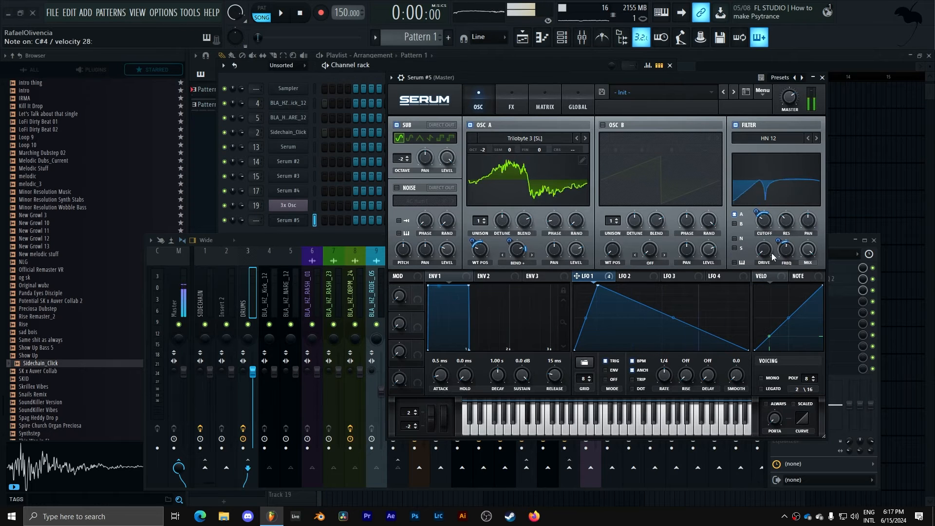
# Enable the effects filter after the compressor, set its type to Phs 36-, and adjust its cutoff.
pyautogui.click(516, 106)
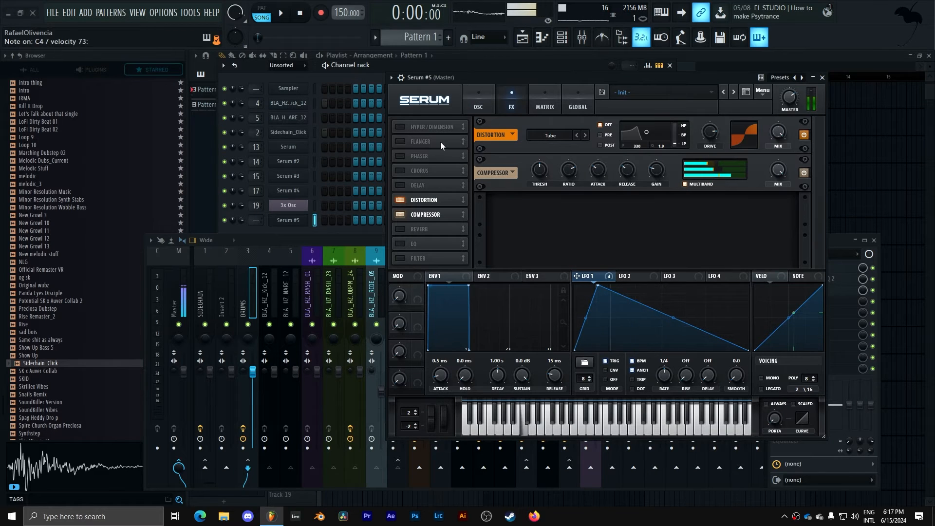
pyautogui.click(397, 258)
pyautogui.click(544, 212)
pyautogui.moveTo(568, 246)
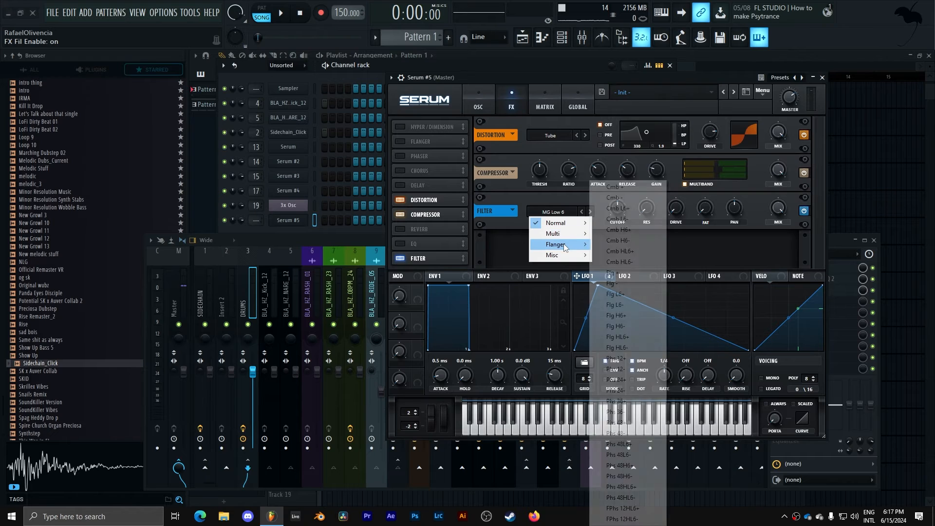
pyautogui.click(642, 400)
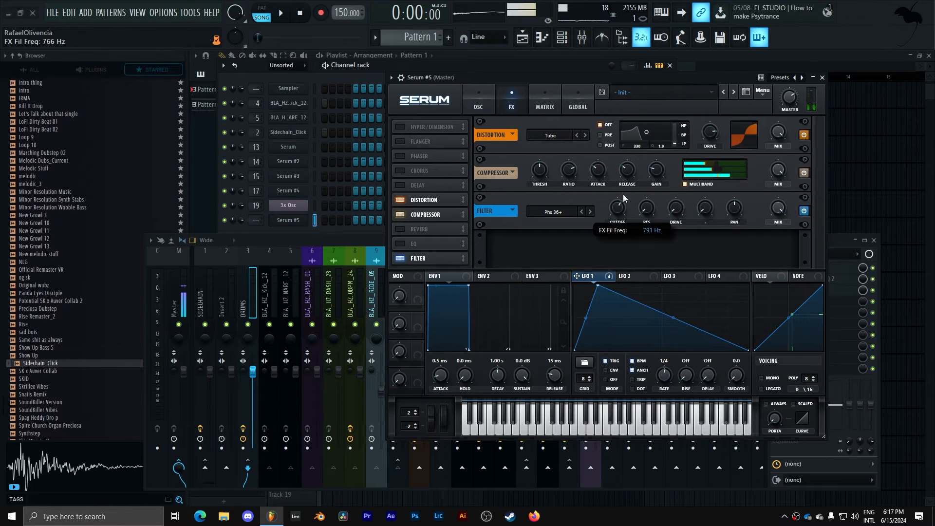
pyautogui.click(590, 212)
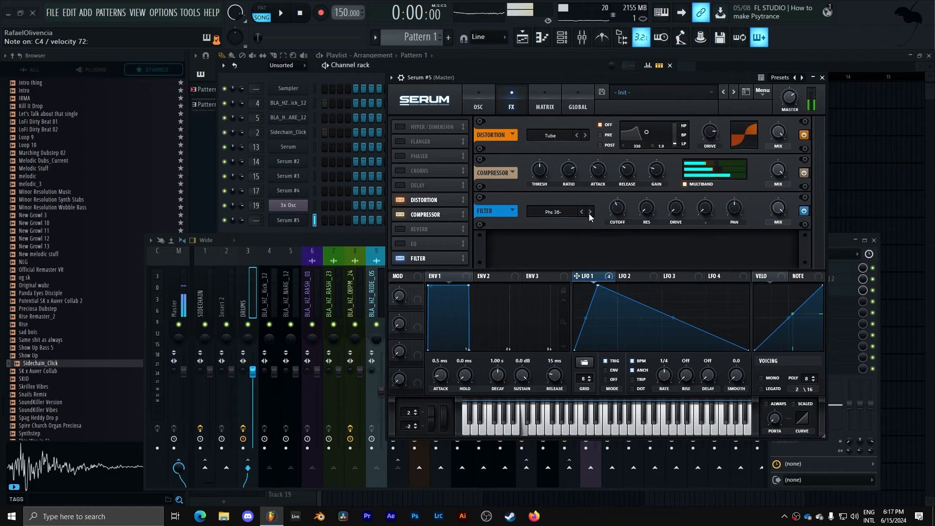
# Move the effects filter ahead of the distortion, adjust its cutoff, and change its type to Phs 24-.
pyautogui.moveTo(415, 261); pyautogui.dragTo(429, 198)
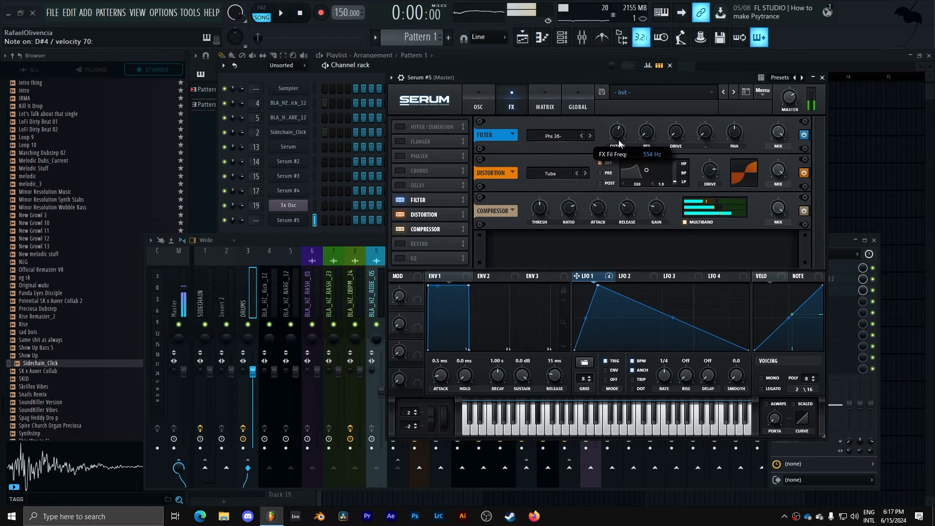
pyautogui.moveTo(617, 137)
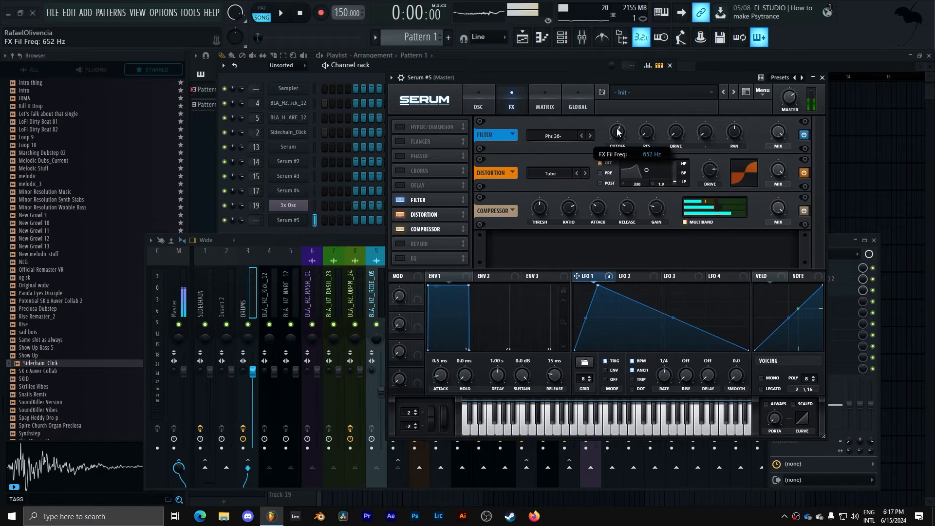
pyautogui.moveTo(617, 135); pyautogui.dragTo(619, 128)
pyautogui.click(582, 136)
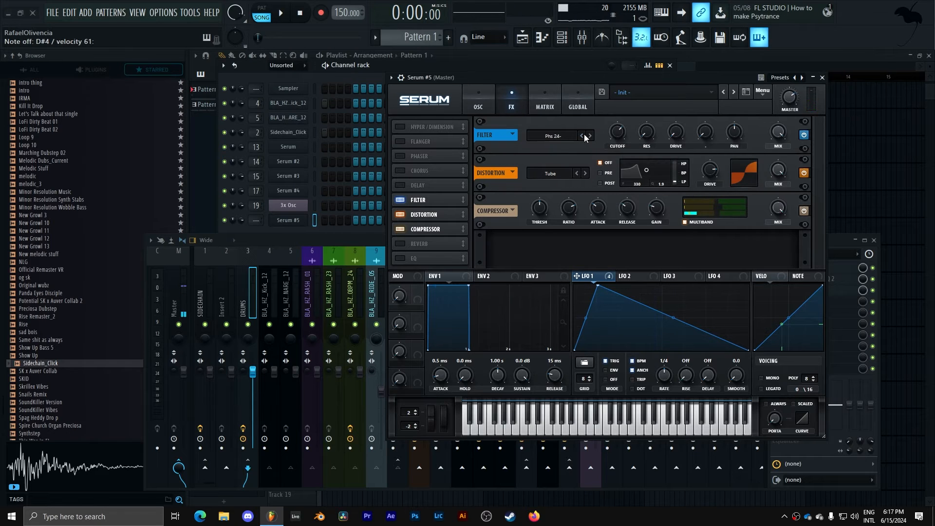
# Audition the effects filter as Phs 48-, return it to Phs 36-, and adjust its cutoff.
pyautogui.click(590, 137)
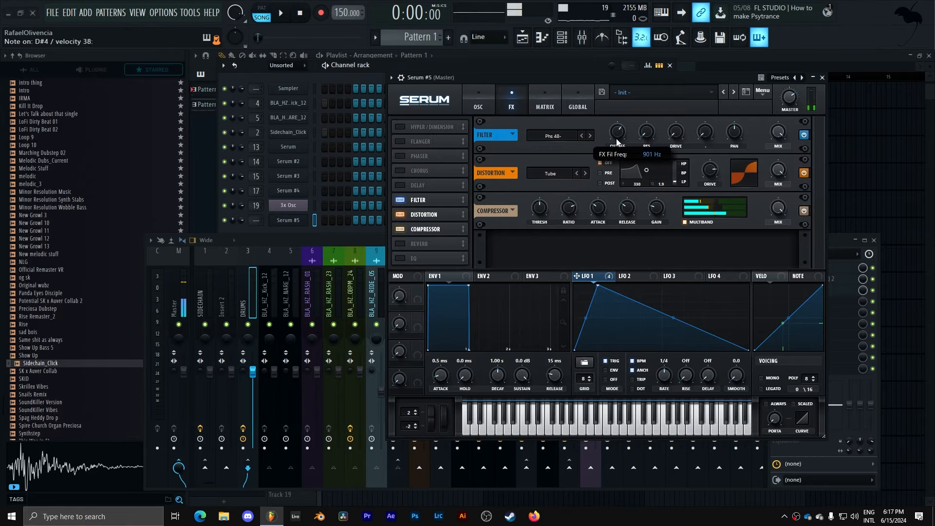
pyautogui.moveTo(619, 140); pyautogui.dragTo(617, 145)
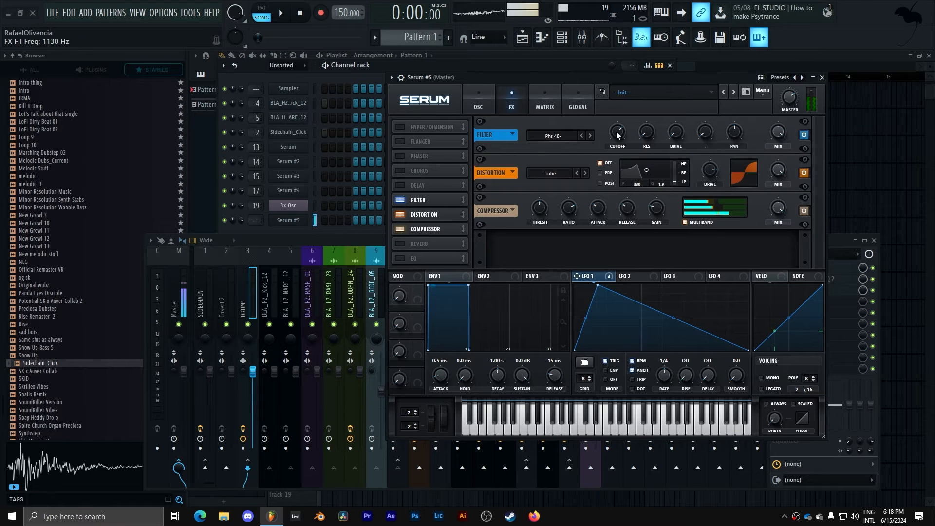
pyautogui.click(581, 136)
pyautogui.moveTo(620, 131); pyautogui.dragTo(622, 141)
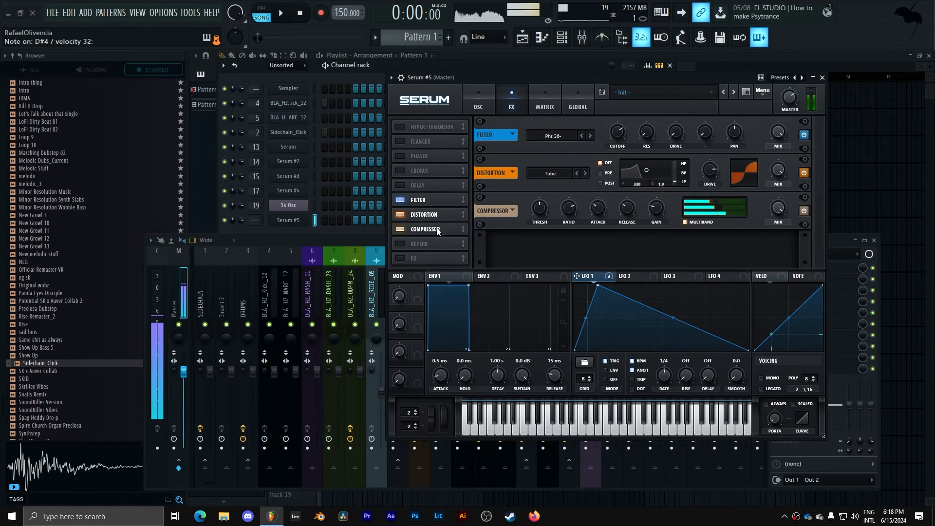
# Enable the EQ effect, switch its low band to a peak shape, and modulate that band's frequency with LFO 1.
pyautogui.click(398, 260)
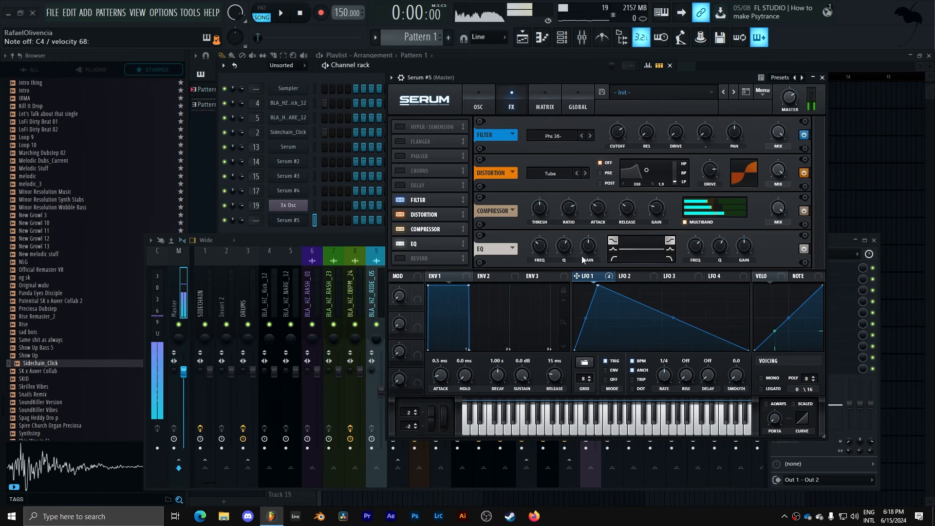
pyautogui.click(613, 249)
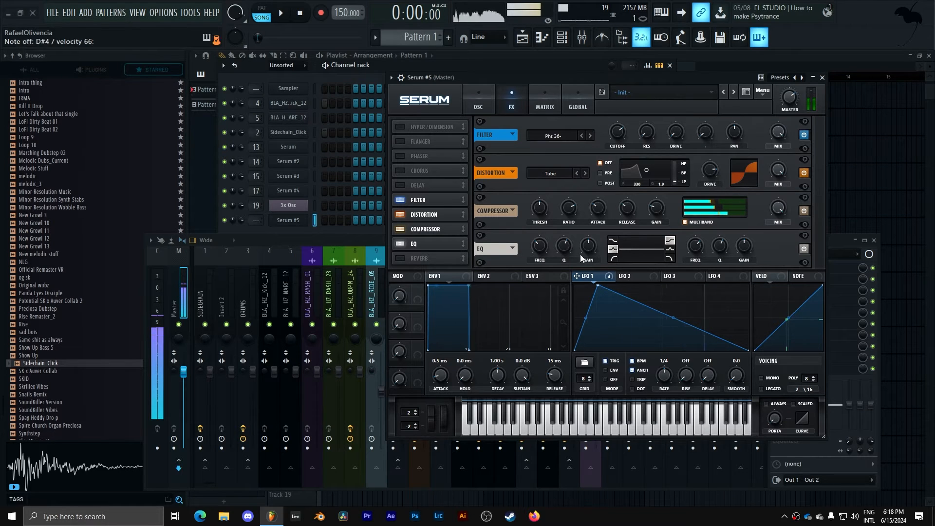
pyautogui.moveTo(576, 276); pyautogui.dragTo(535, 240)
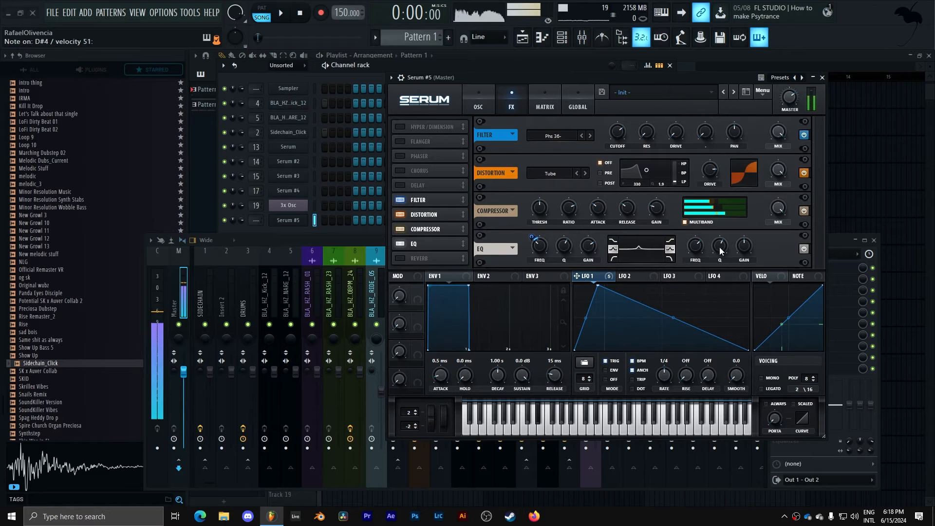
# Boost the EQ's high peak band to about 9.7 dB, modulate its frequency with LFO 1, and move the EQ ahead of the compressor.
pyautogui.moveTo(749, 251); pyautogui.dragTo(750, 232)
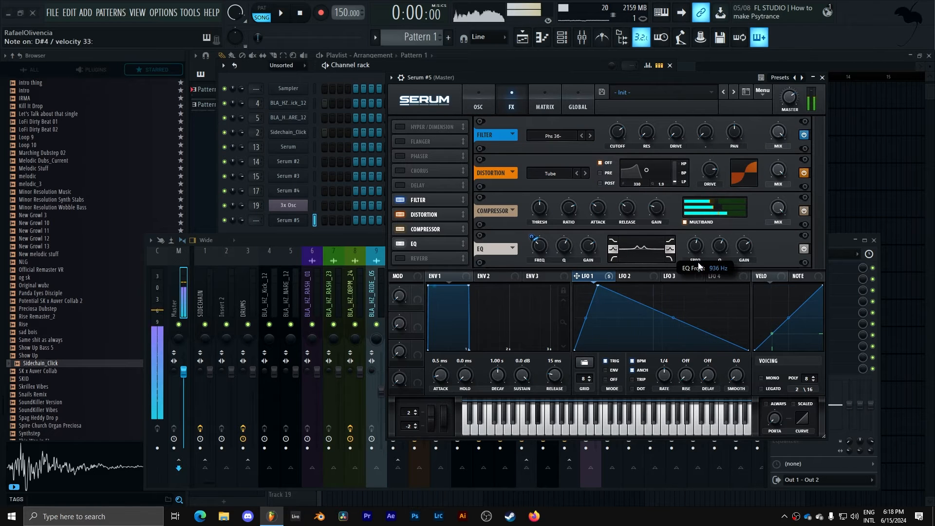
pyautogui.moveTo(692, 242)
pyautogui.mouseDown()
pyautogui.moveTo(688, 264)
pyautogui.moveTo(695, 238)
pyautogui.mouseUp()
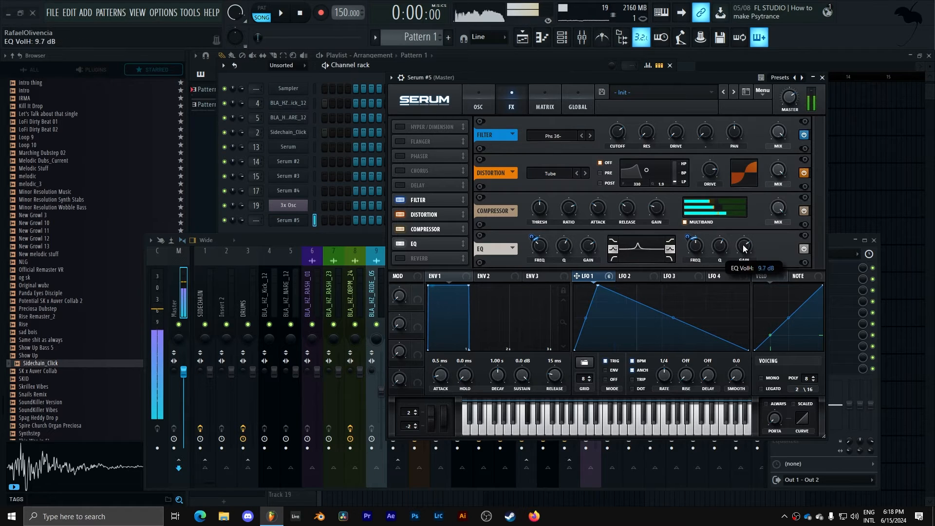
pyautogui.moveTo(448, 244); pyautogui.dragTo(451, 222)
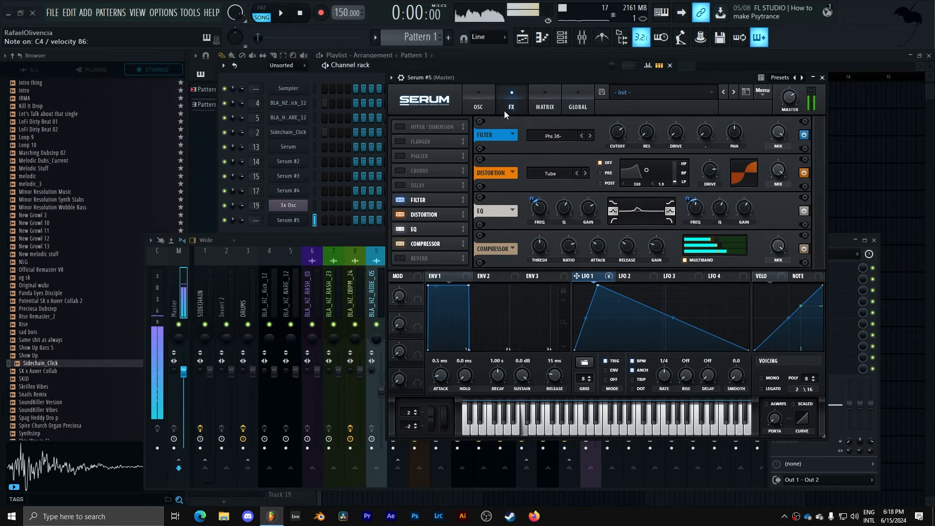
# Add a modulation matrix route from LFO 2 to the master tuning and enter a small positive amount.
pyautogui.click(542, 105)
pyautogui.click(627, 279)
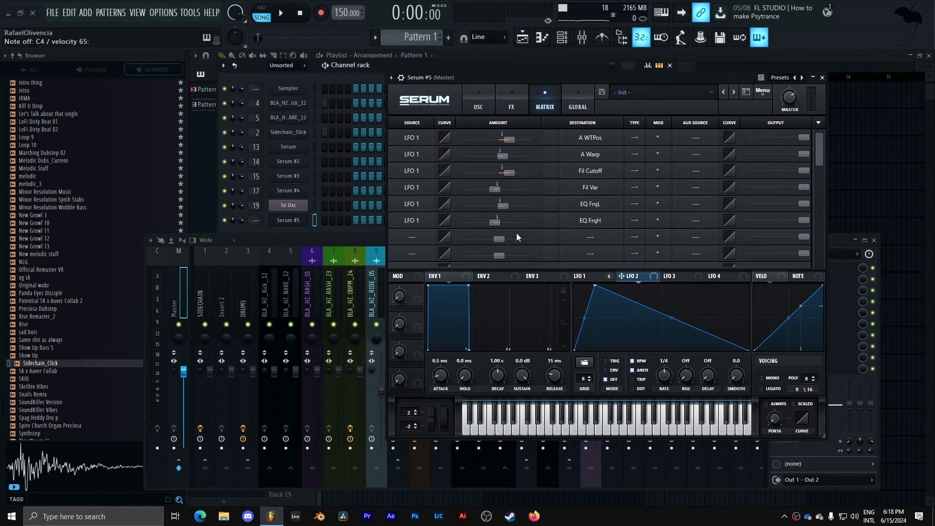
pyautogui.click(412, 238)
pyautogui.click(428, 210)
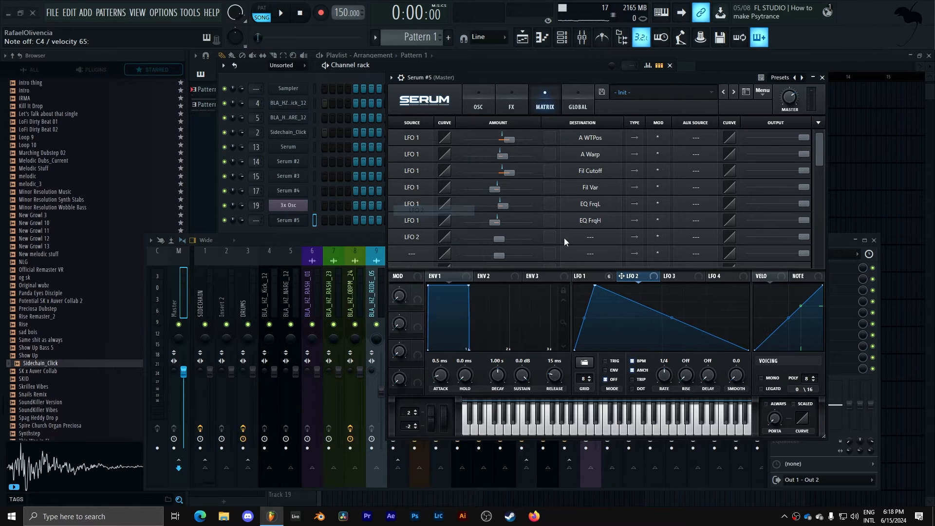
pyautogui.click(560, 237)
pyautogui.moveTo(597, 324)
pyautogui.click(666, 326)
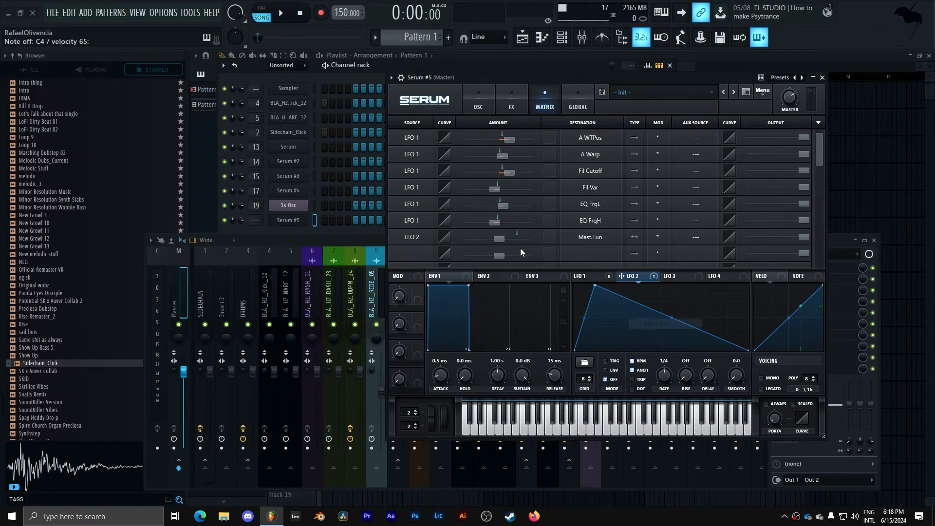
pyautogui.click(499, 238)
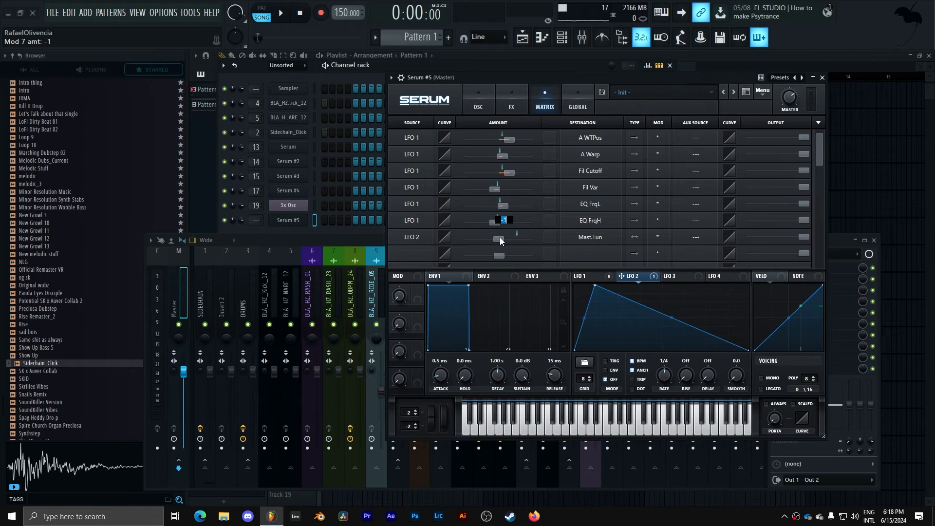
pyautogui.write('25')
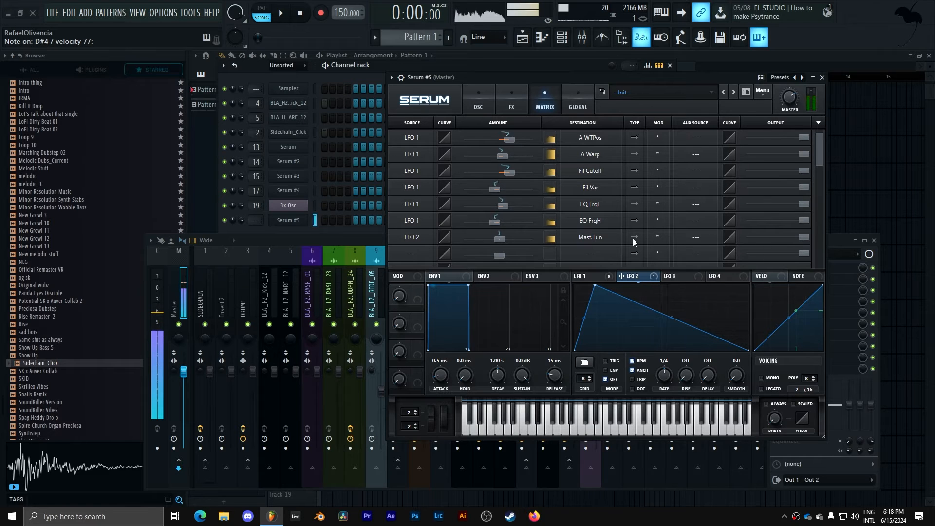
# Set LFO 2 to trigger mode at a 1/4 rate and reshape it into a straight descending ramp.
pyautogui.click(608, 361)
pyautogui.moveTo(663, 373); pyautogui.dragTo(670, 360)
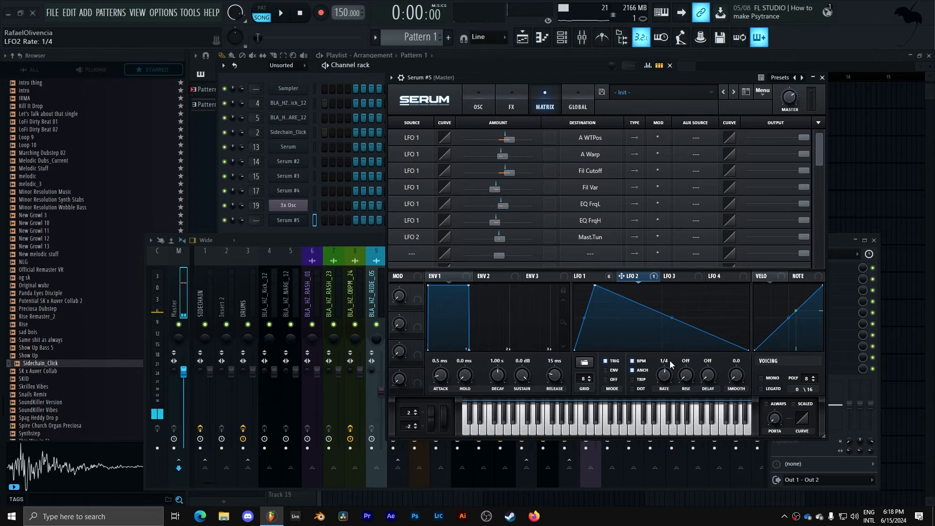
pyautogui.moveTo(596, 287); pyautogui.dragTo(543, 266)
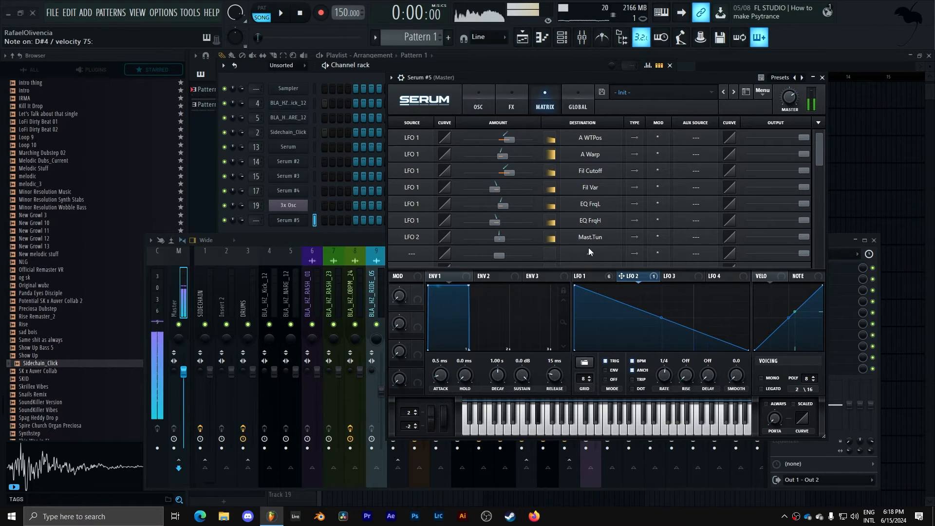
# Place a one-beat C#4 note on the last beat of bar 2 in Serum #5's piano roll for Pattern 2.
pyautogui.click(823, 77)
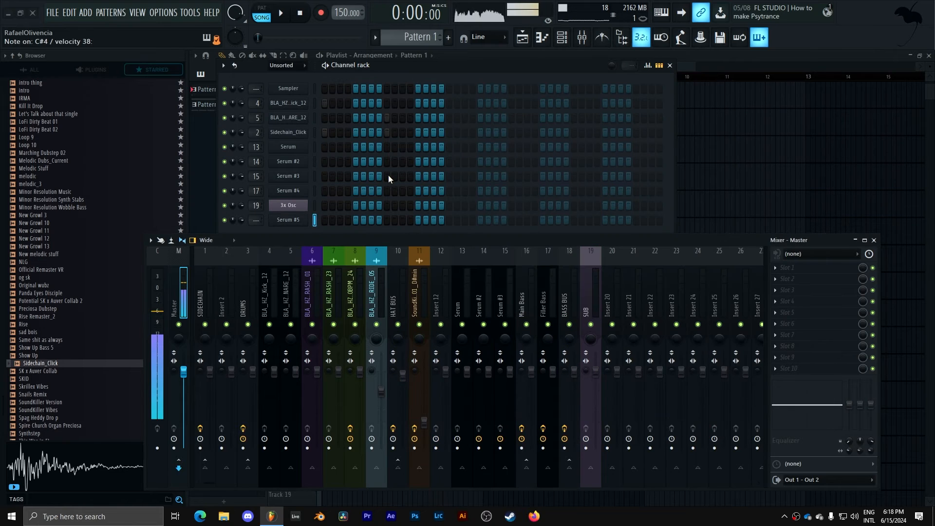
pyautogui.scroll(1, 415, 38)
pyautogui.rightClick(307, 216)
pyautogui.click(315, 220)
pyautogui.press('space')
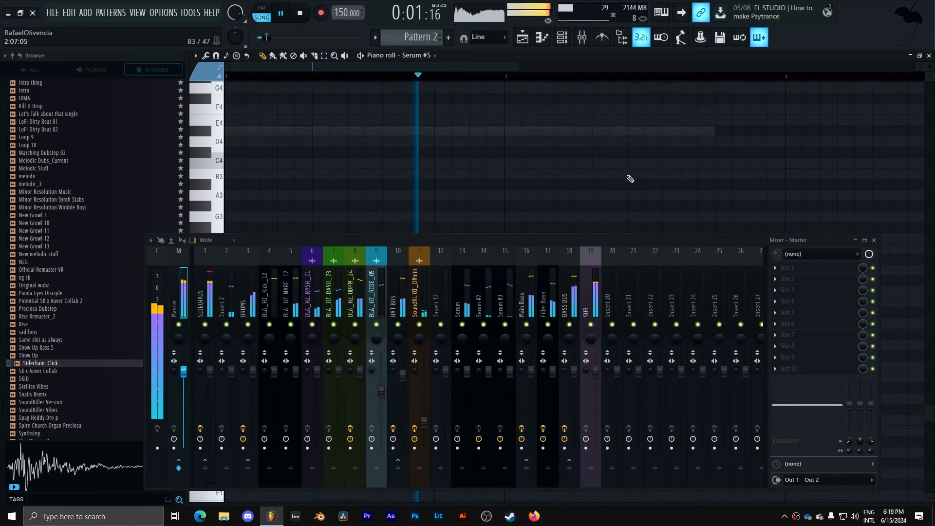
pyautogui.moveTo(668, 137)
pyautogui.mouseDown()
pyautogui.moveTo(736, 137)
pyautogui.moveTo(758, 146)
pyautogui.moveTo(757, 160)
pyautogui.moveTo(732, 152)
pyautogui.moveTo(783, 153)
pyautogui.mouseUp()
pyautogui.press('space')
pyautogui.press('space')
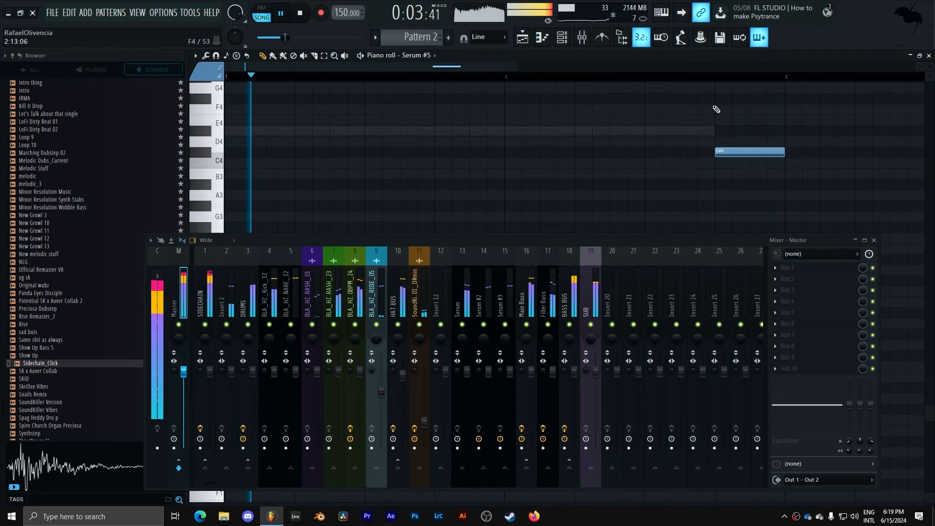
# Play the pattern and lengthen Serum #5's C#4 note to cover the last two beats of bar 2.
pyautogui.press('space')
pyautogui.click(564, 42)
pyautogui.press('space')
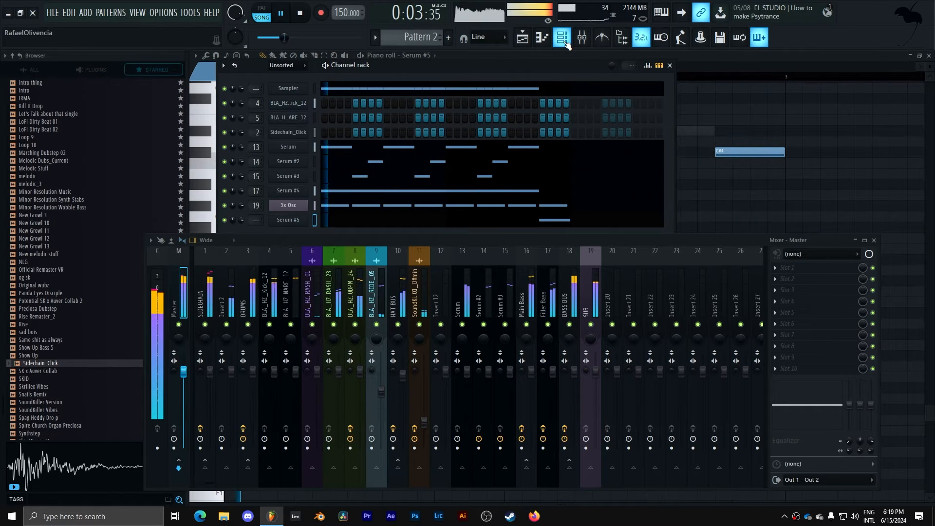
pyautogui.click(670, 65)
pyautogui.press('space')
pyautogui.moveTo(757, 152); pyautogui.dragTo(780, 156)
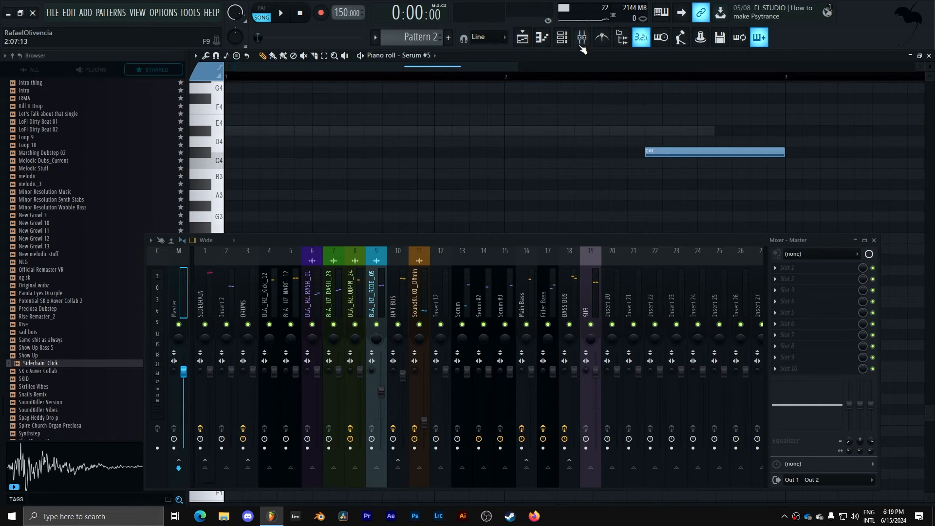
# Set Serum #5's LFO 2 modulation amount on master tuning to 5 st and close the synth.
pyautogui.click(562, 37)
pyautogui.click(287, 220)
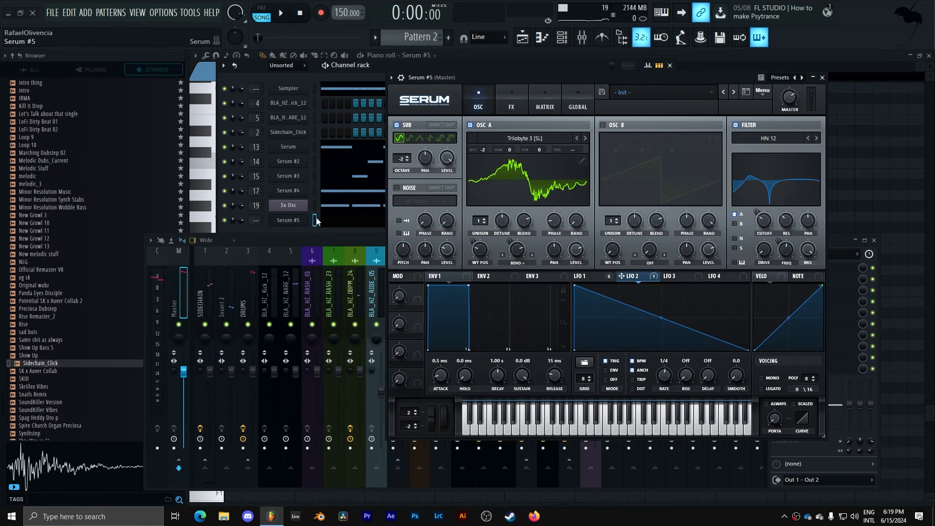
pyautogui.click(543, 105)
pyautogui.moveTo(503, 241)
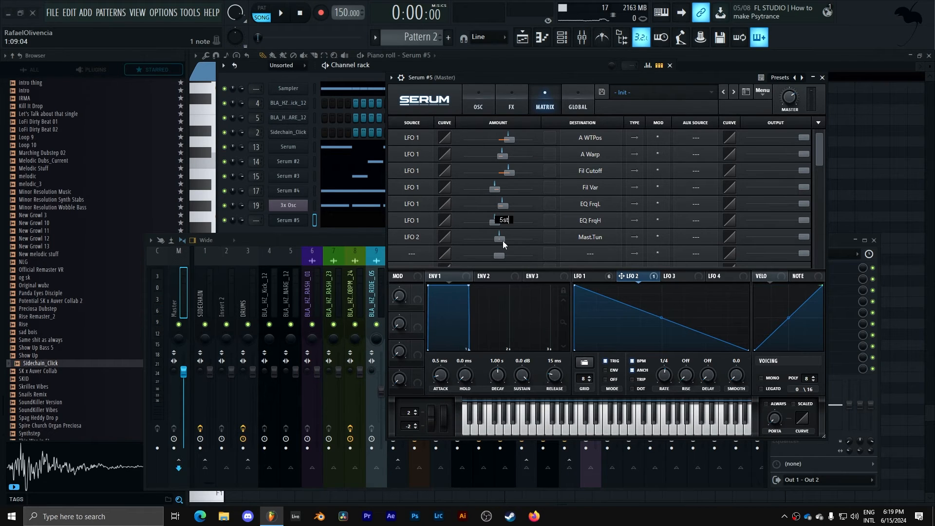
pyautogui.click(822, 78)
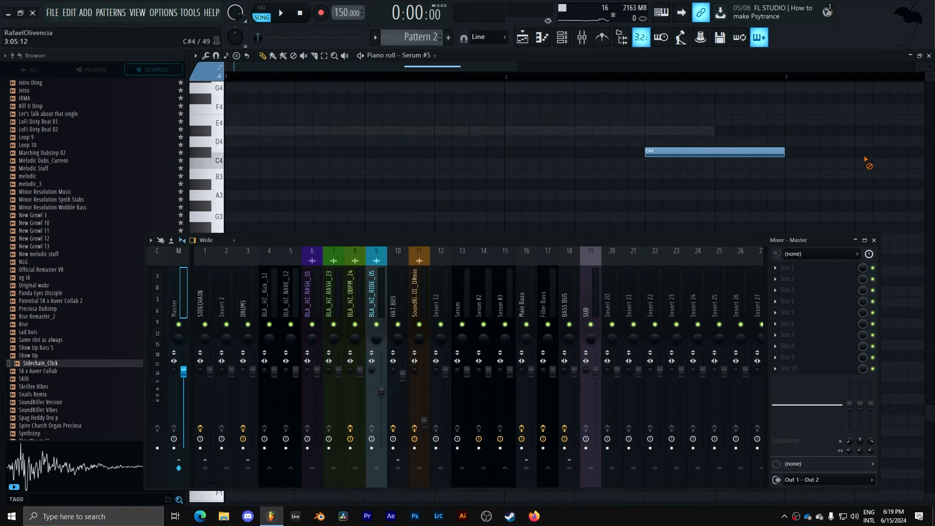
# Remove the Sampler, Serum and Serum #4 notes that overlap Serum #5's C#4 note in bar 2, and play the pattern.
pyautogui.press('space')
pyautogui.rightClick(704, 131)
pyautogui.rightClick(703, 132)
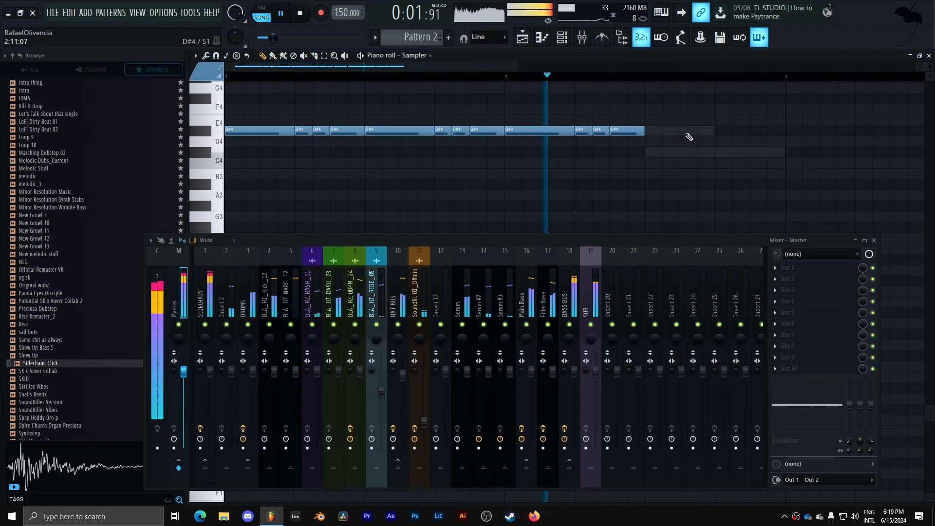
pyautogui.rightClick(686, 131)
pyautogui.rightClick(686, 131)
pyautogui.rightClick(688, 133)
pyautogui.rightClick(688, 133)
pyautogui.moveTo(711, 132); pyautogui.dragTo(640, 132)
pyautogui.click(562, 37)
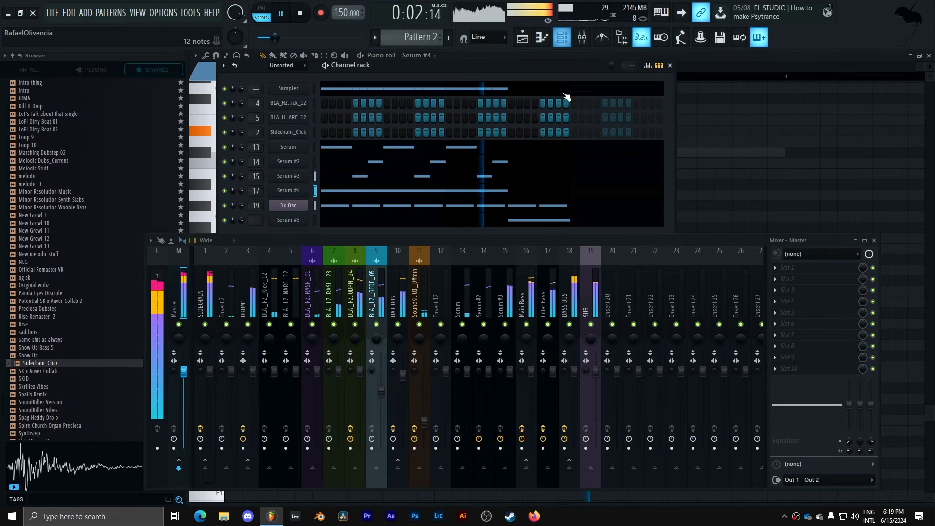
pyautogui.press('space')
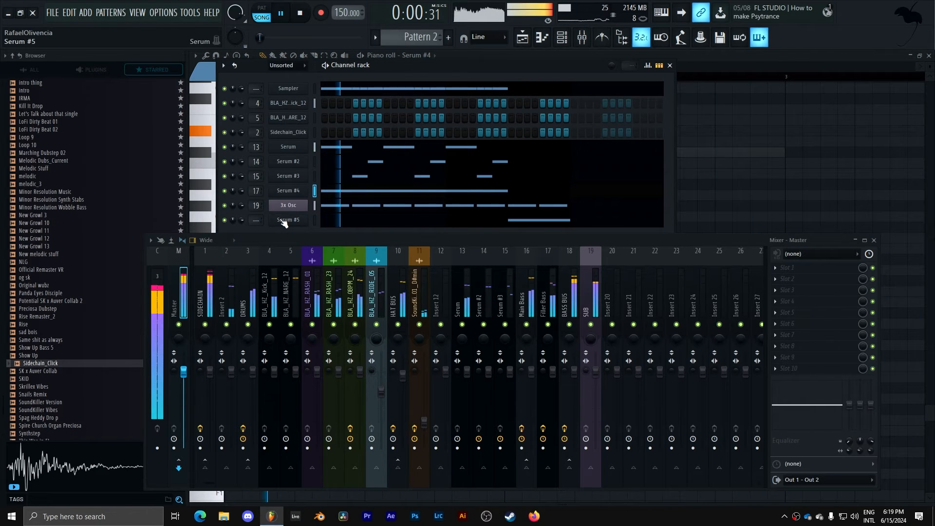
# Set the rates of LFO 1 and LFO 2 in Serum #5 to 1/2.
pyautogui.click(289, 220)
pyautogui.click(604, 274)
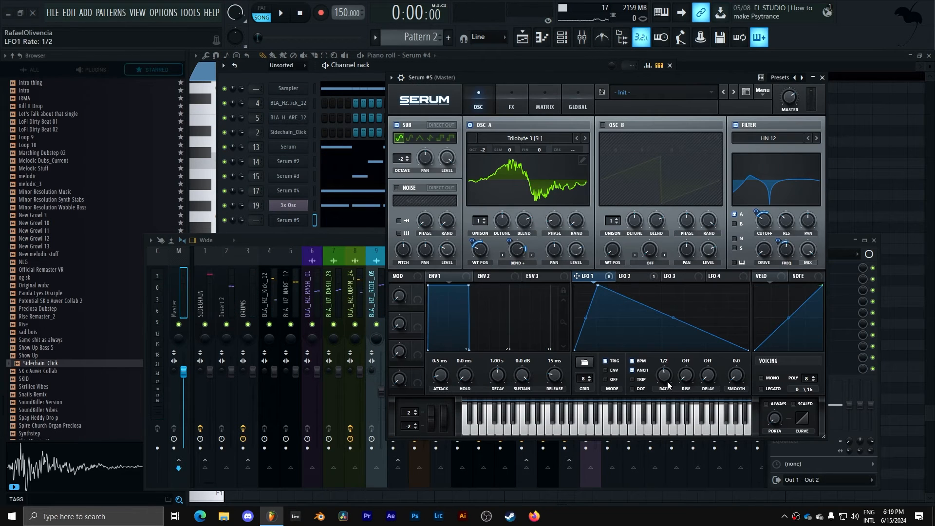
pyautogui.moveTo(598, 286); pyautogui.dragTo(595, 287)
pyautogui.click(640, 278)
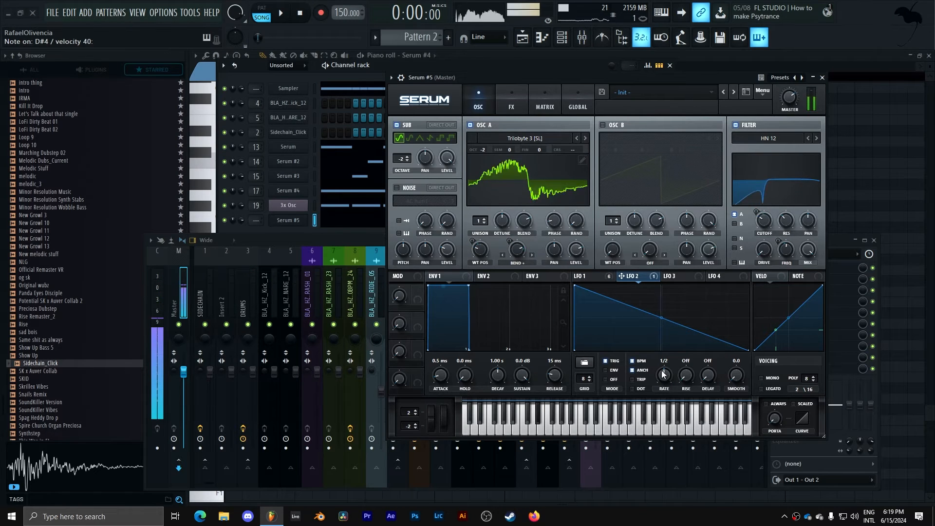
# Fine-tune the peak position of LFO 1's shape while comparing it with LFO 2's ramp.
pyautogui.click(587, 275)
pyautogui.moveTo(596, 292); pyautogui.dragTo(616, 255)
pyautogui.click(627, 276)
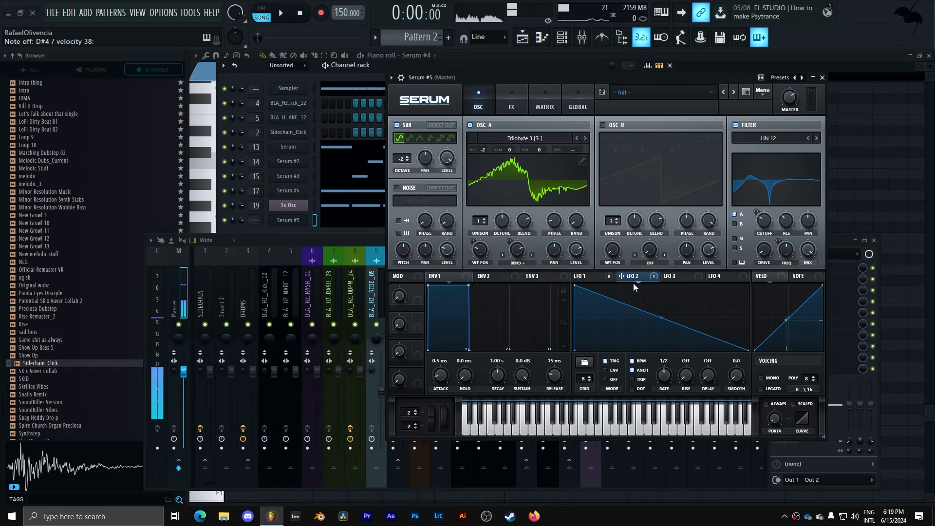
pyautogui.moveTo(618, 265); pyautogui.dragTo(598, 277)
pyautogui.click(600, 277)
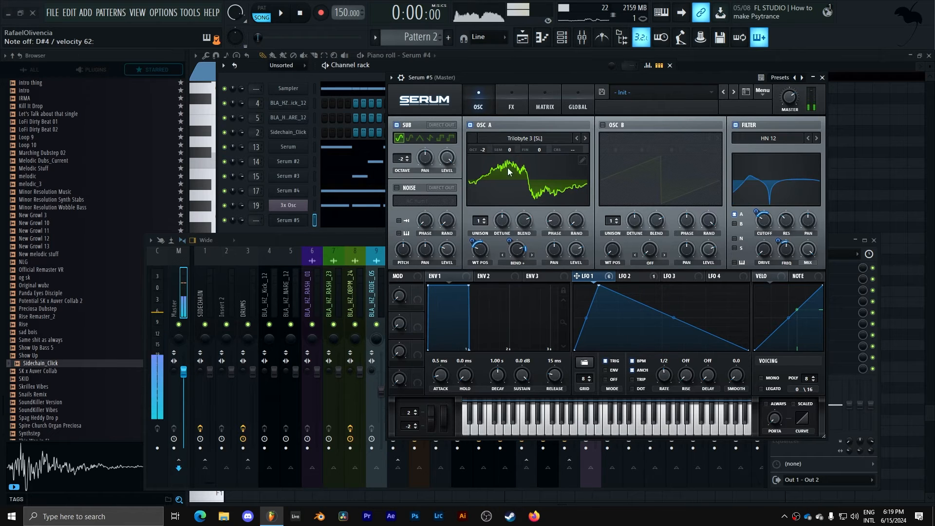
# Try the Hyper/Dimension effect positioned directly ahead of the filter in the effects chain.
pyautogui.click(511, 103)
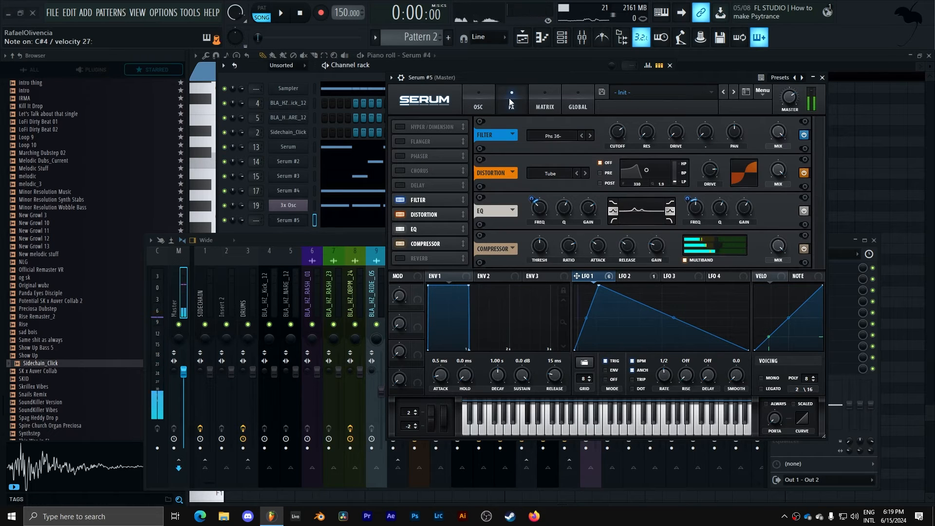
pyautogui.click(400, 126)
pyautogui.moveTo(424, 128); pyautogui.dragTo(439, 200)
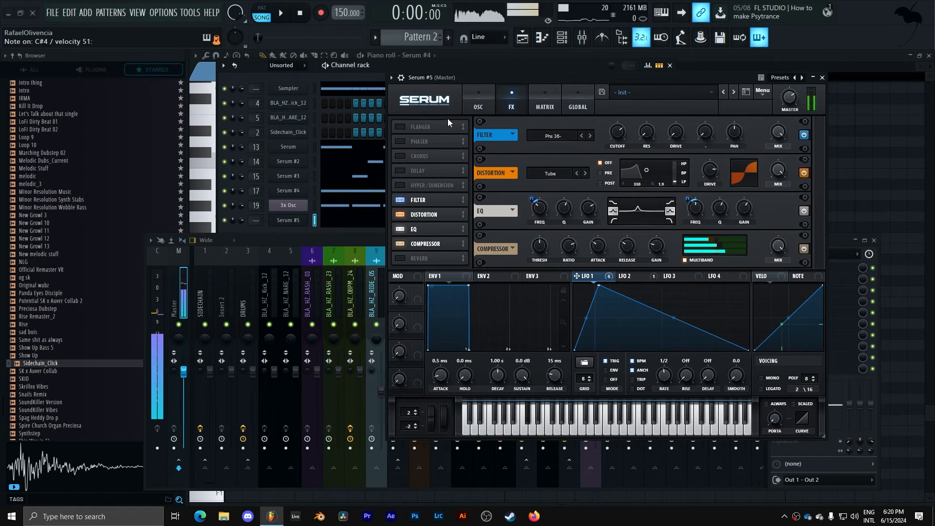
# Set oscillator A's unison to 2 voices and adjust the sound of the stacked voices.
pyautogui.click(480, 101)
pyautogui.moveTo(480, 221); pyautogui.dragTo(499, 263)
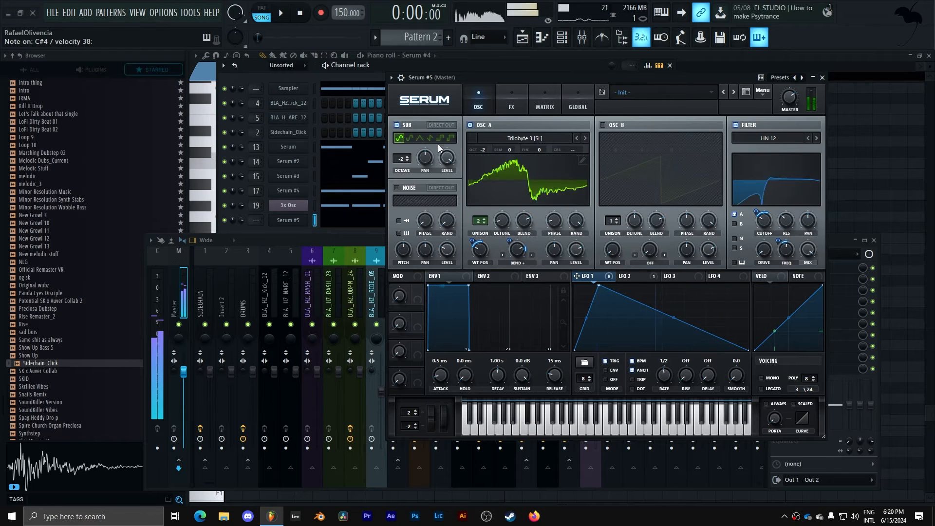
# Route Serum #5 to mixer track 12 and load OTT in the first effect slot of that track.
pyautogui.click(402, 78)
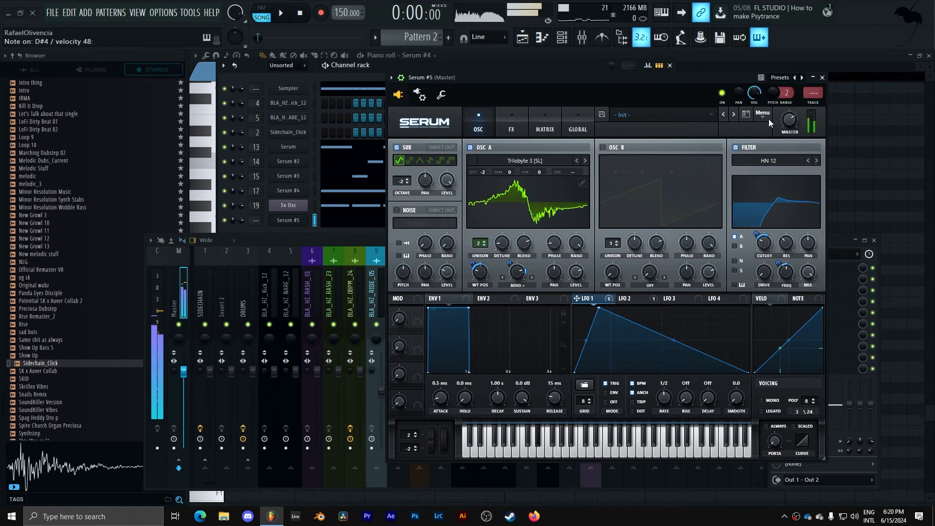
pyautogui.doubleClick(815, 96)
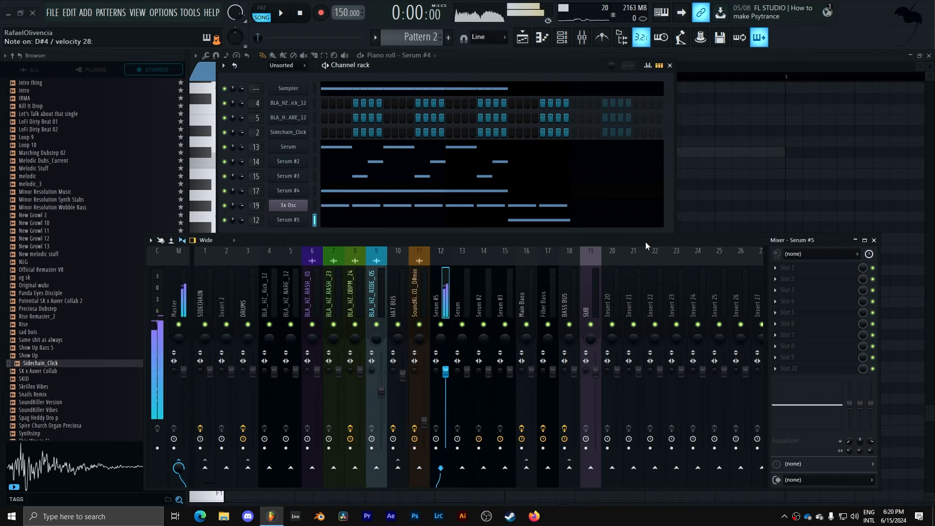
pyautogui.click(784, 267)
pyautogui.click(565, 400)
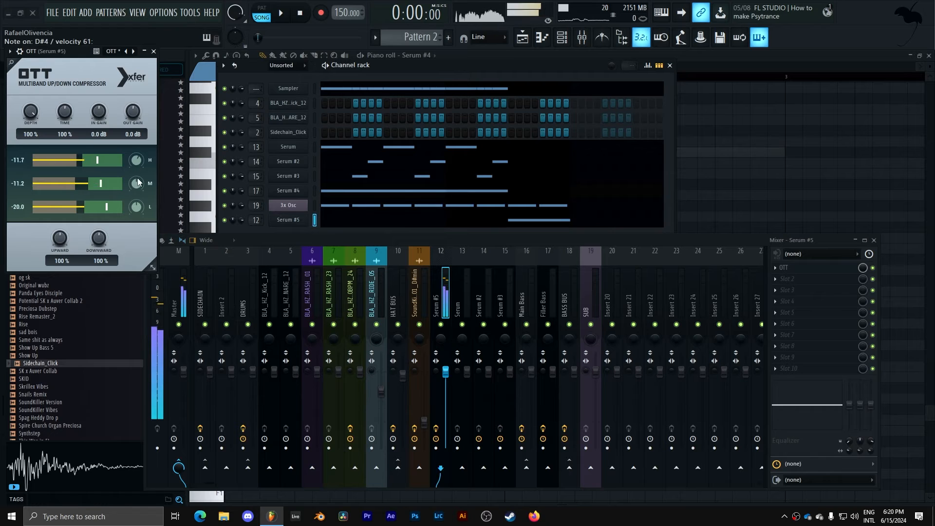
# Set OTT's upward compression to 0% and its depth to 69%.
pyautogui.moveTo(62, 269); pyautogui.dragTo(62, 348)
pyautogui.moveTo(31, 112); pyautogui.dragTo(35, 133)
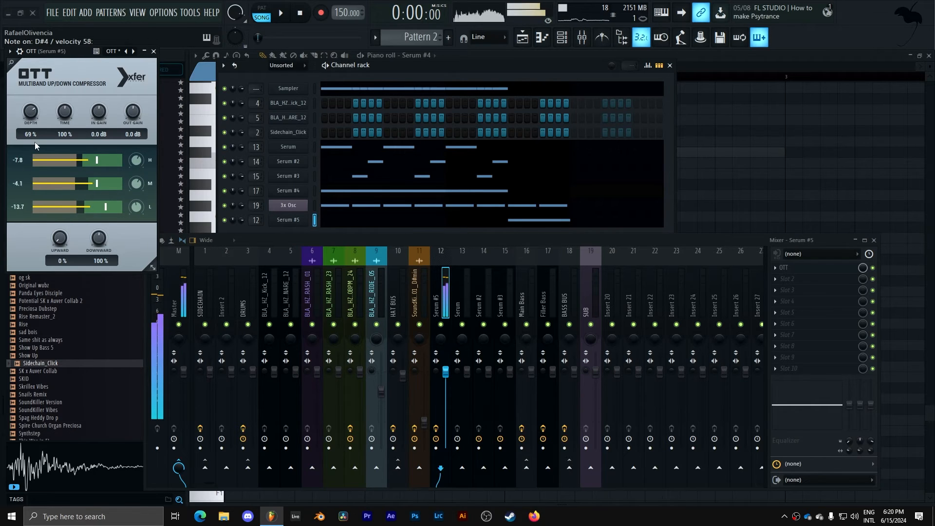
pyautogui.click(153, 51)
# Add kHs Phaser after OTT on the Serum #5 track, with its depth at 0% and its cutoff raised.
pyautogui.click(787, 275)
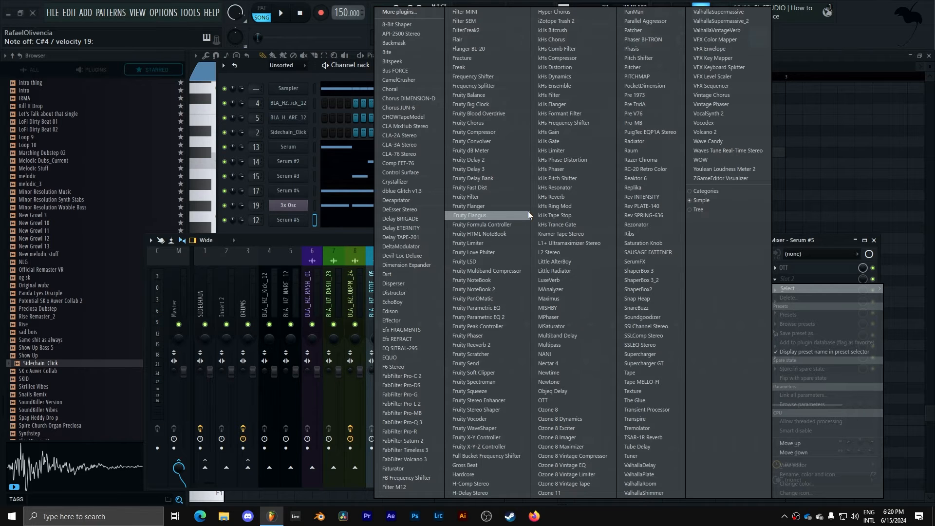
pyautogui.click(583, 170)
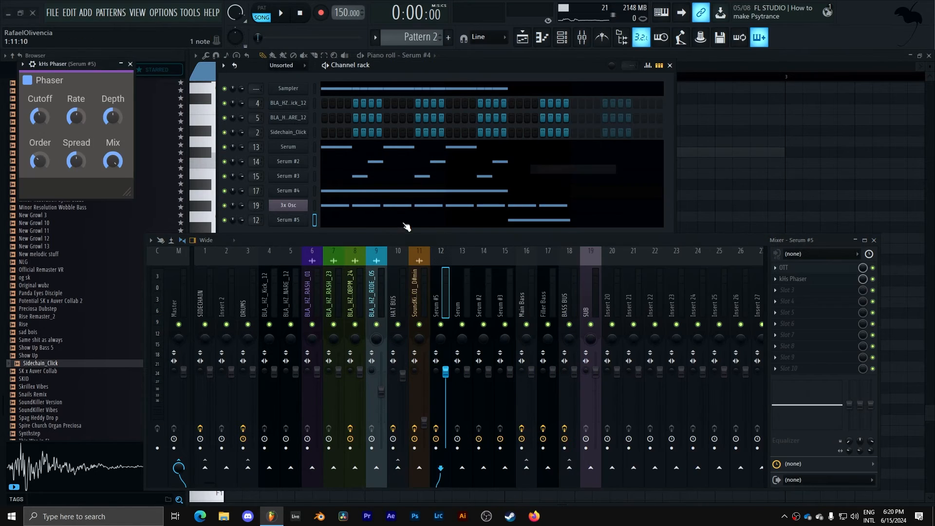
pyautogui.moveTo(67, 64); pyautogui.dragTo(450, 137)
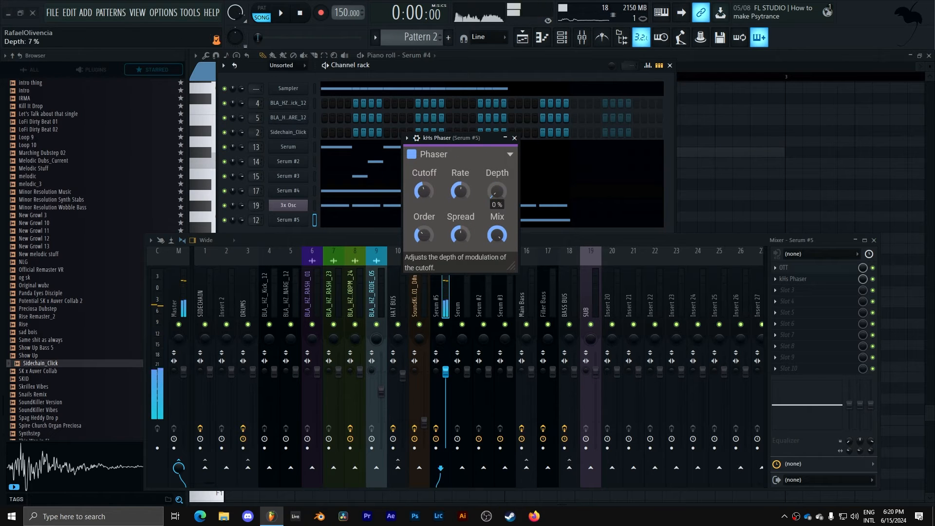
pyautogui.moveTo(424, 190); pyautogui.dragTo(424, 181)
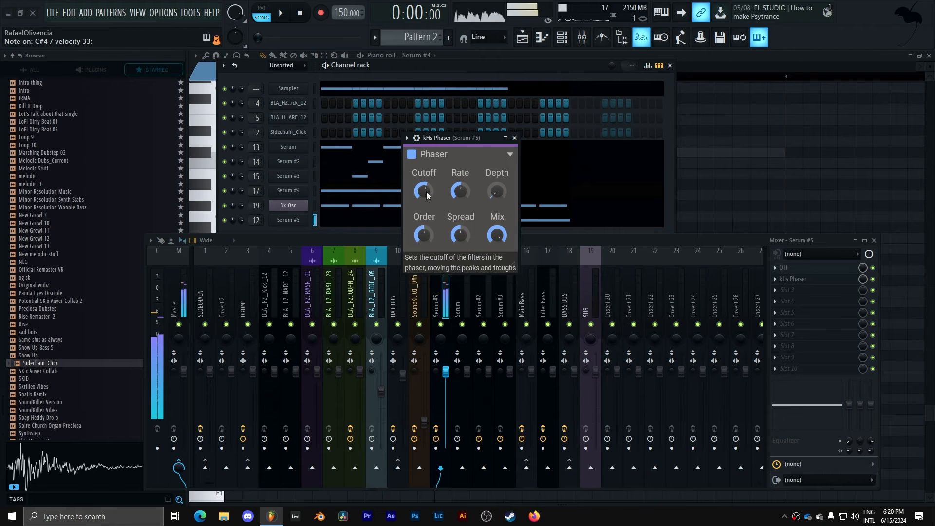
pyautogui.click(514, 138)
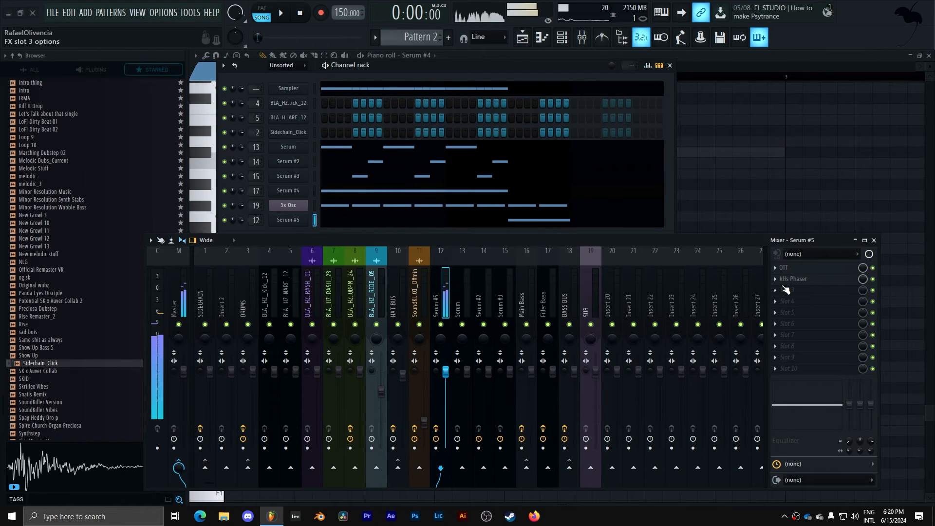
# Add kHs Distortion with the Saturate type in the third effect slot of the Serum #5 track.
pyautogui.click(785, 290)
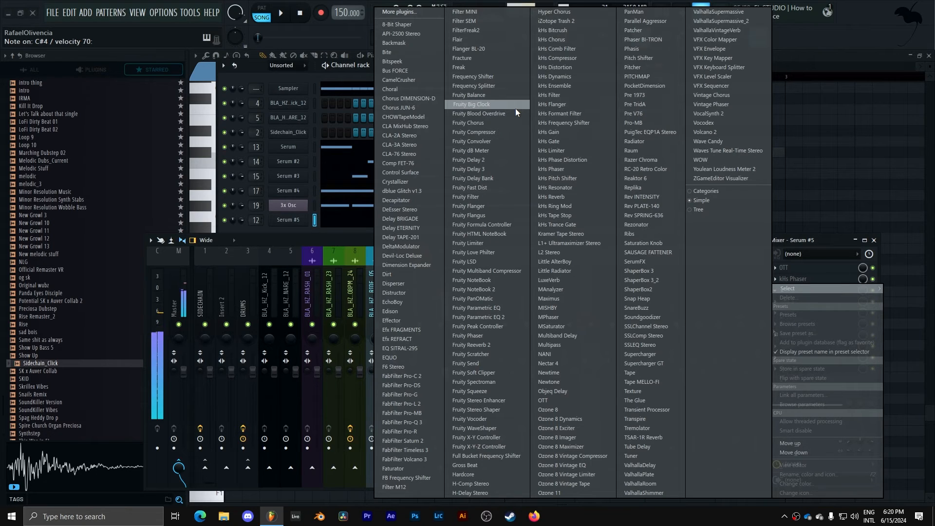
pyautogui.click(567, 71)
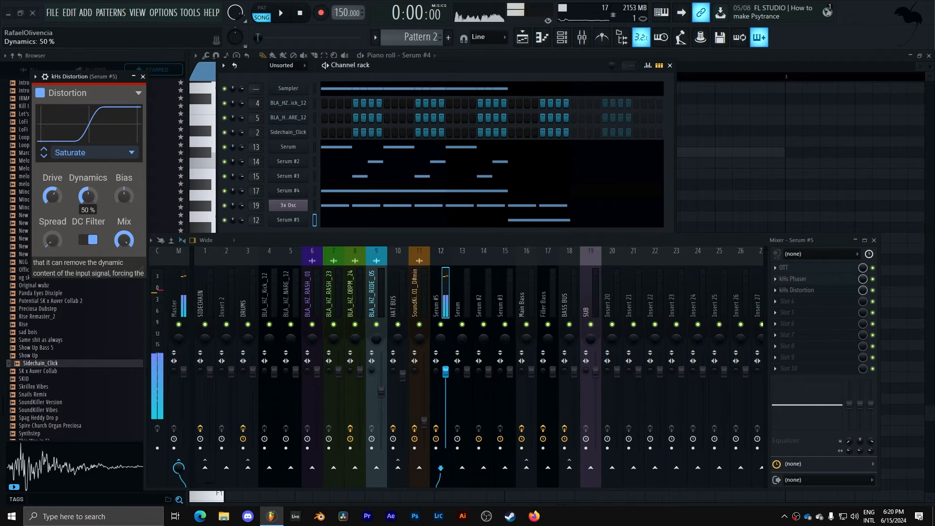
pyautogui.click(142, 77)
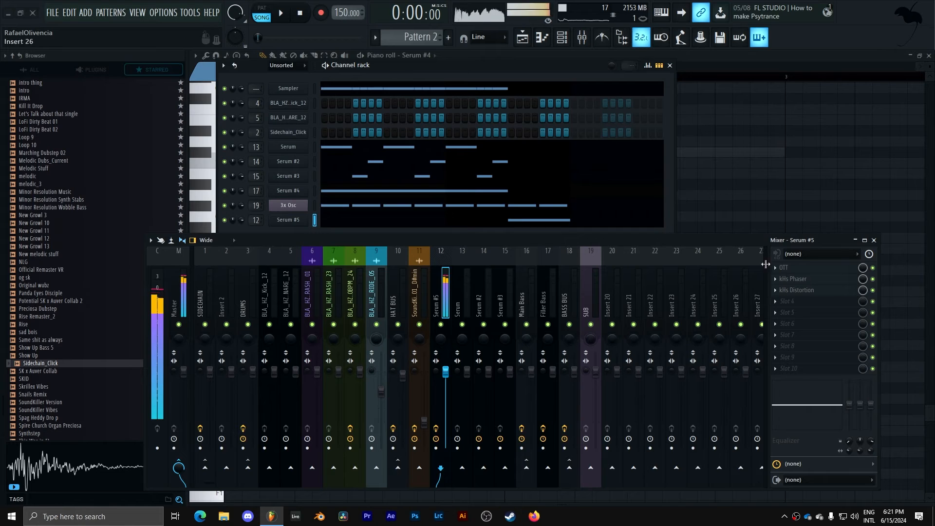
pyautogui.click(793, 307)
# Try an extra low point and a rising tail near the end of LFO 1's shape in Serum #5.
pyautogui.click(292, 221)
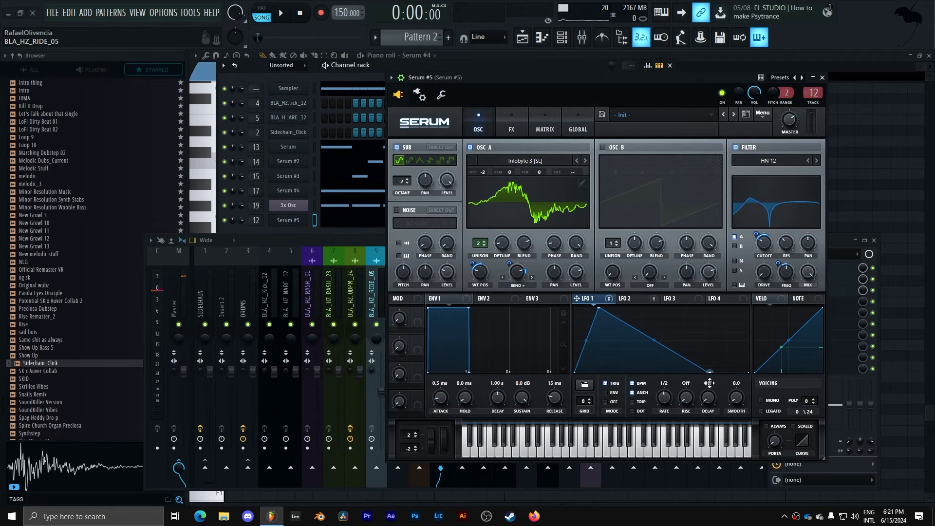
pyautogui.moveTo(710, 383); pyautogui.dragTo(710, 383)
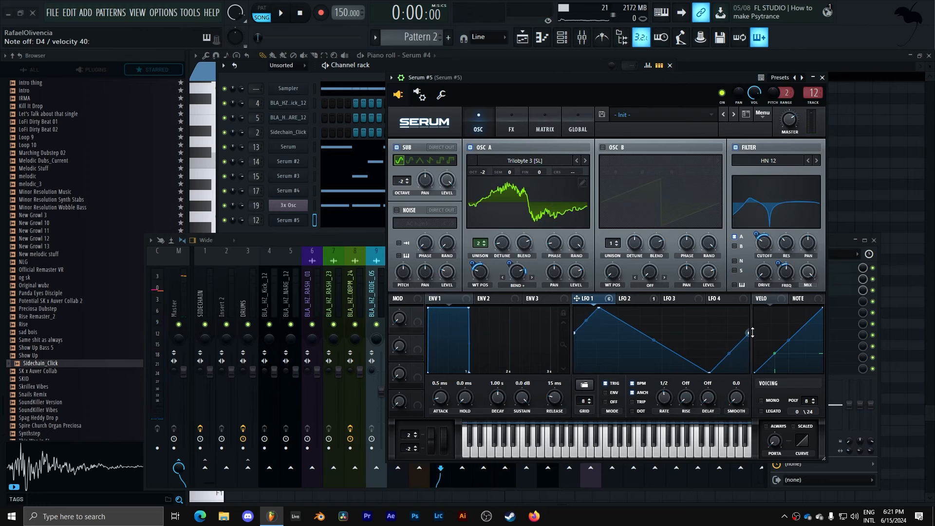
pyautogui.moveTo(753, 333); pyautogui.dragTo(753, 344)
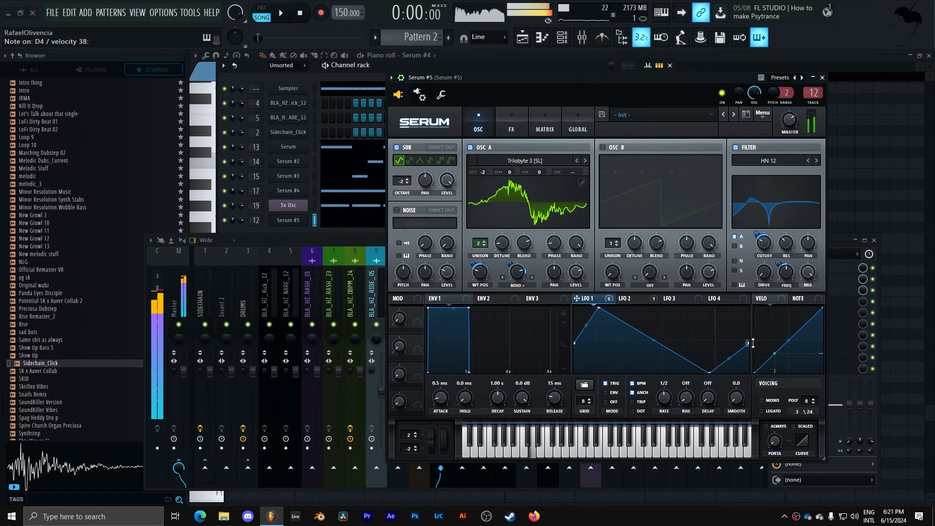
pyautogui.moveTo(752, 344); pyautogui.dragTo(756, 417)
pyautogui.doubleClick(709, 372)
# Replace LFO 1 with LFO 3 as the modulator of oscillator A's wavetable position, with an amount of about 72.
pyautogui.rightClick(480, 271)
pyautogui.click(507, 289)
pyautogui.click(688, 300)
pyautogui.moveTo(495, 278); pyautogui.dragTo(477, 270)
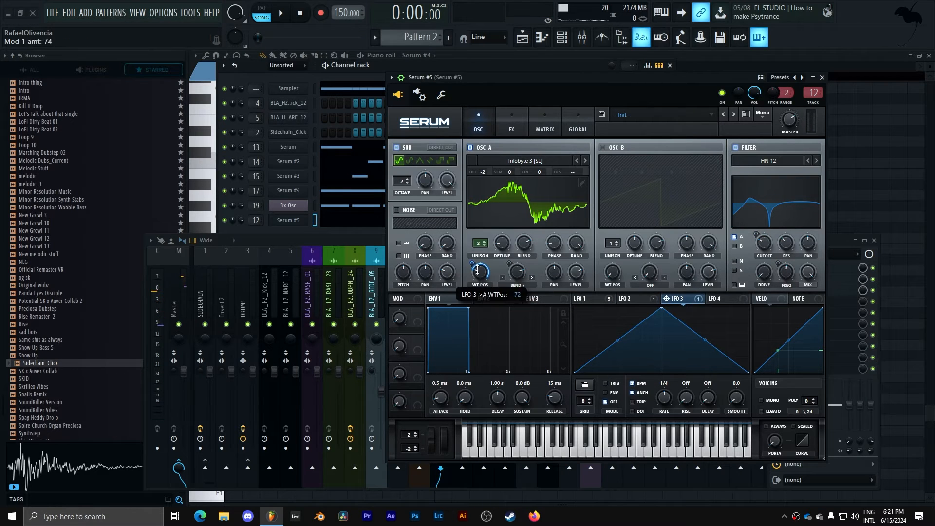
# Shape LFO 3 into a rising ramp, set its rate to 1/2 and its mode to TRIG.
pyautogui.moveTo(660, 308); pyautogui.dragTo(750, 303)
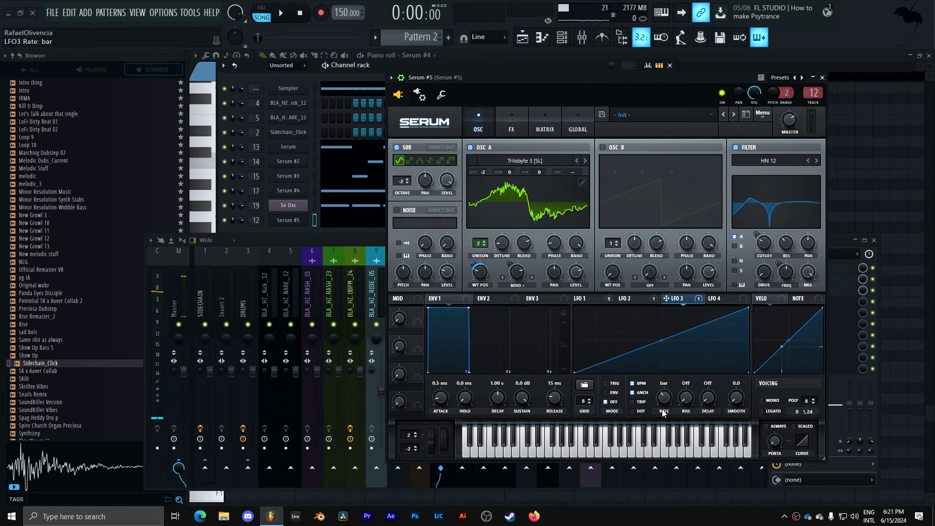
pyautogui.moveTo(663, 412); pyautogui.dragTo(663, 399)
pyautogui.click(612, 387)
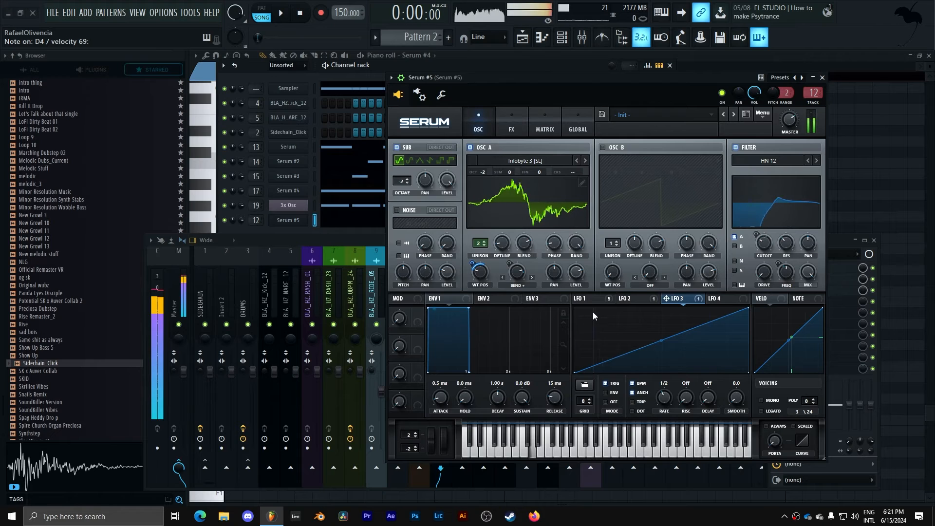
# Compare LFO 3 with LFO 1 and LFO 2, trying LFO 3 at a 1/4 rate before settling on 1/2.
pyautogui.click(592, 298)
pyautogui.click(627, 299)
pyautogui.click(668, 300)
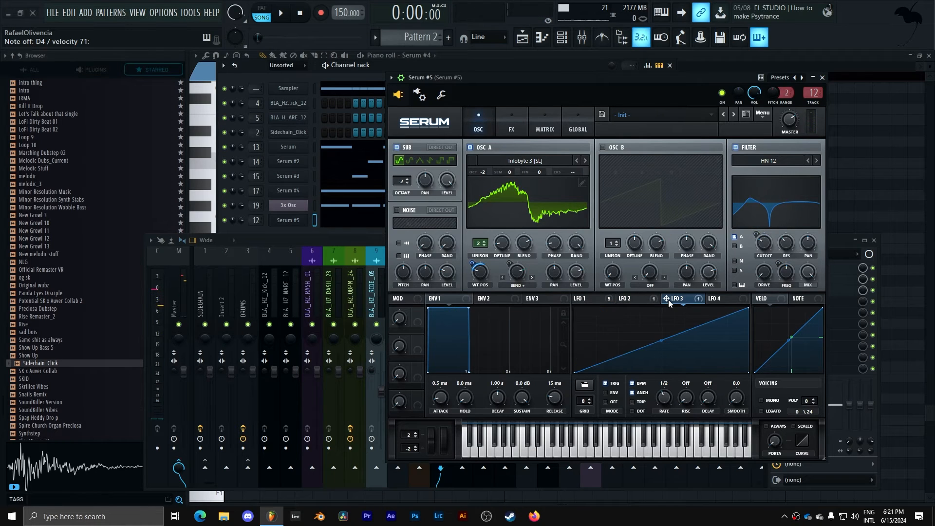
pyautogui.click(633, 300)
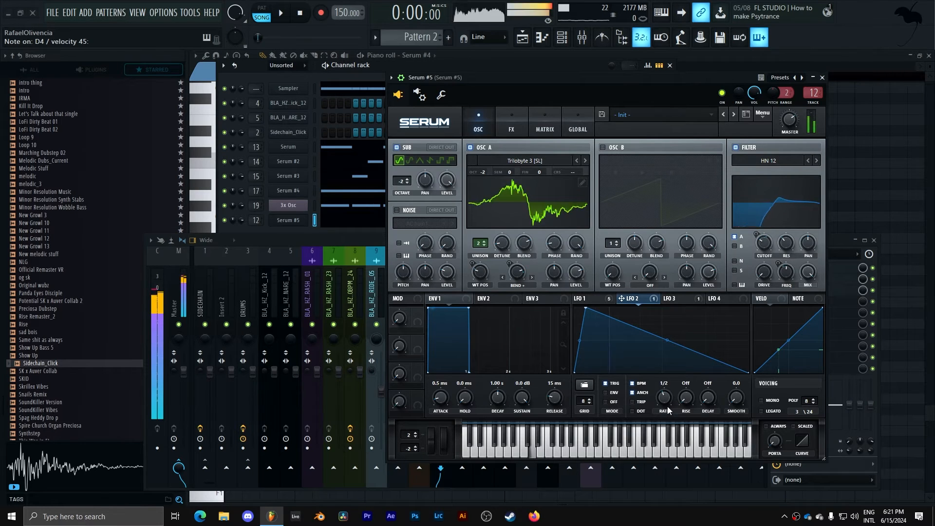
pyautogui.click(601, 301)
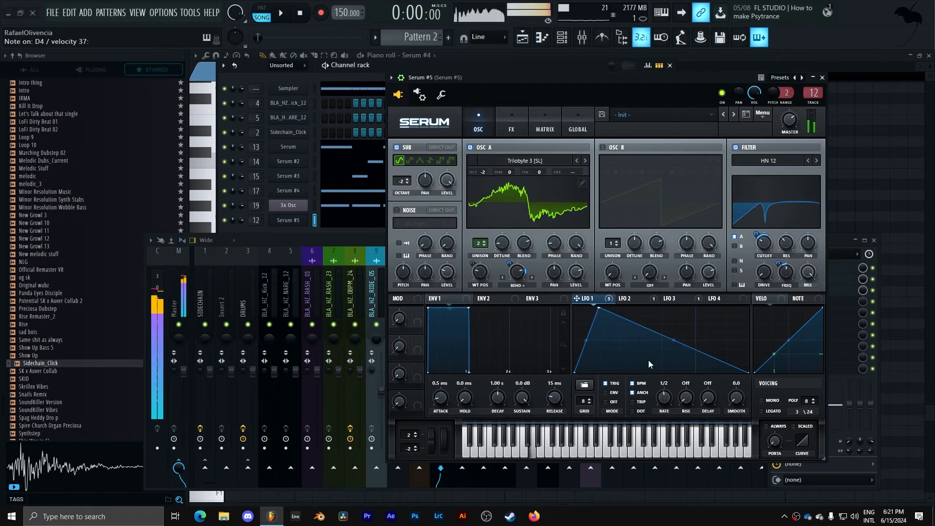
pyautogui.click(697, 301)
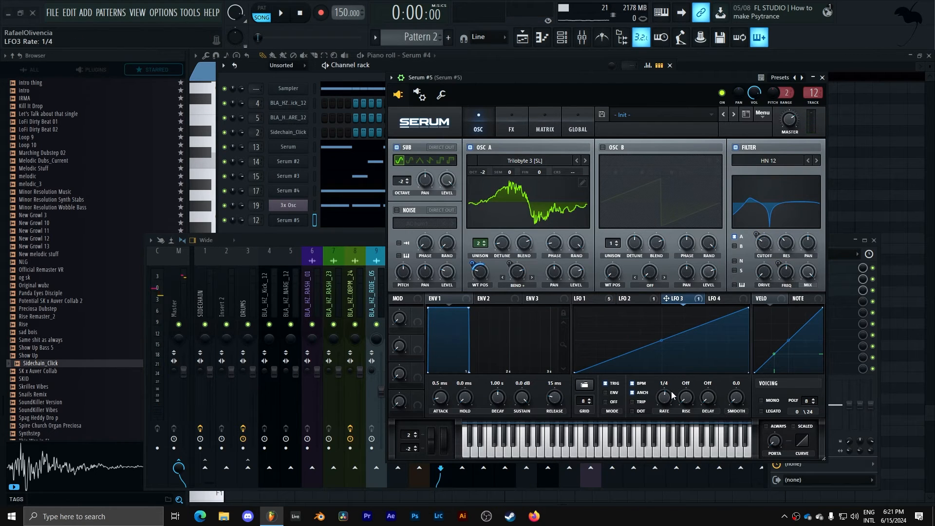
pyautogui.moveTo(672, 392); pyautogui.dragTo(670, 402)
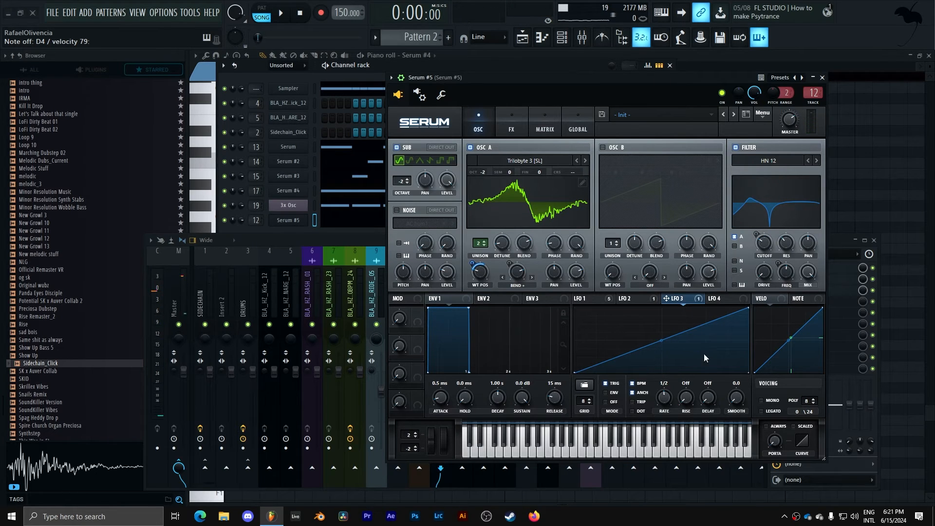
# Add a low point about two thirds through LFO 1's cycle, shaping a rise back up at the end.
pyautogui.click(631, 301)
pyautogui.click(606, 301)
pyautogui.click(679, 300)
pyautogui.click(633, 302)
pyautogui.click(600, 302)
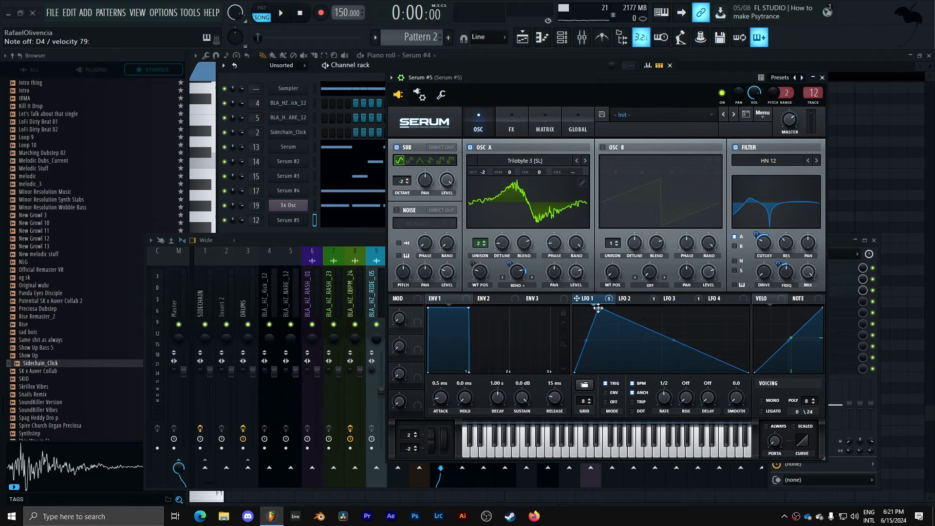
pyautogui.moveTo(697, 350); pyautogui.dragTo(693, 378)
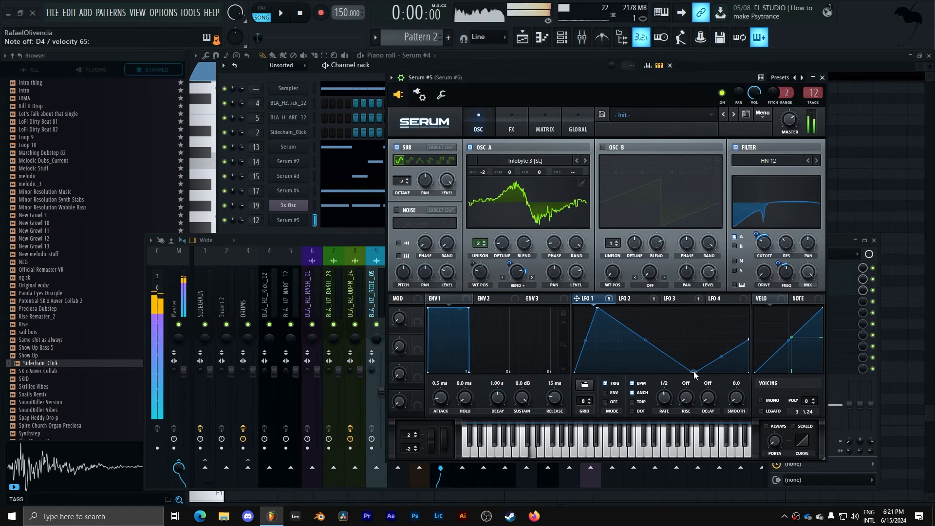
pyautogui.moveTo(694, 371); pyautogui.dragTo(685, 376)
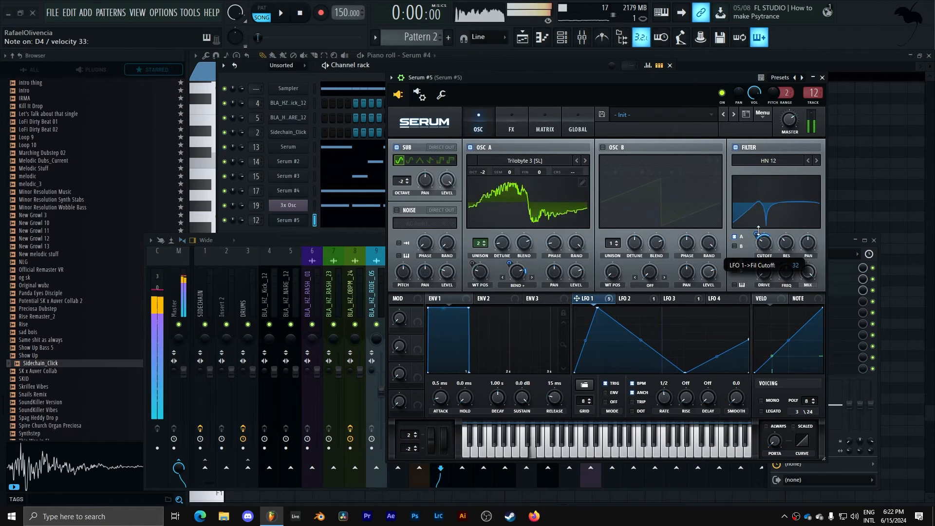
pyautogui.click(822, 77)
# Play the arrangement to hear the reworked Serum #5 layer together with the drums and basses.
pyautogui.press('space')
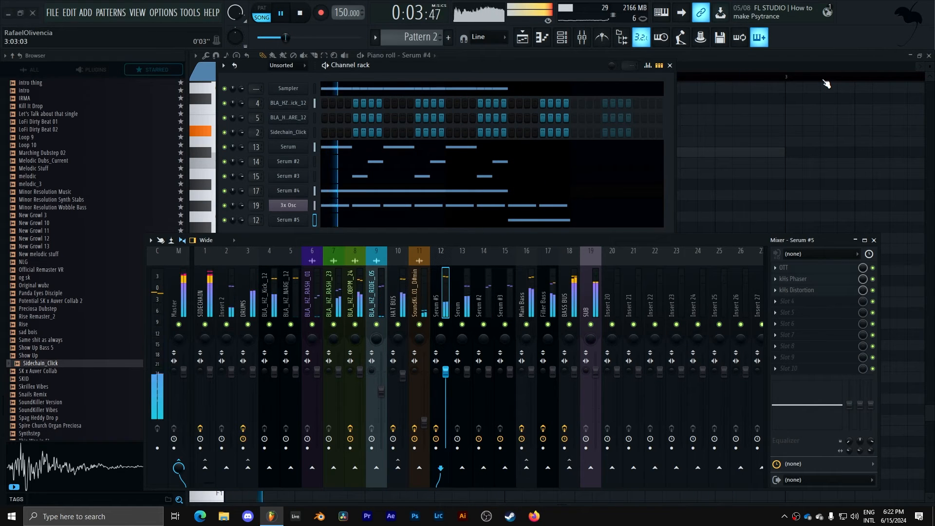
pyautogui.press('space')
pyautogui.press('space')
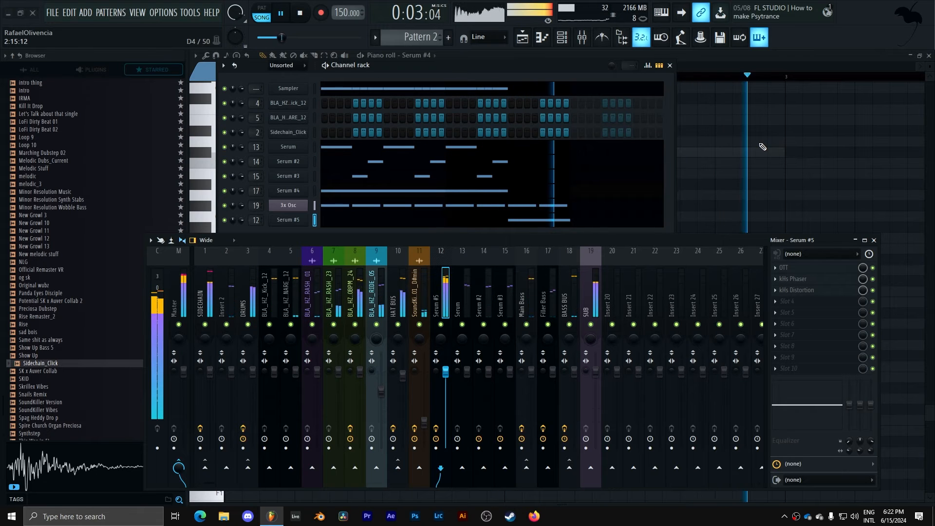
pyautogui.click(543, 207)
pyautogui.press('space')
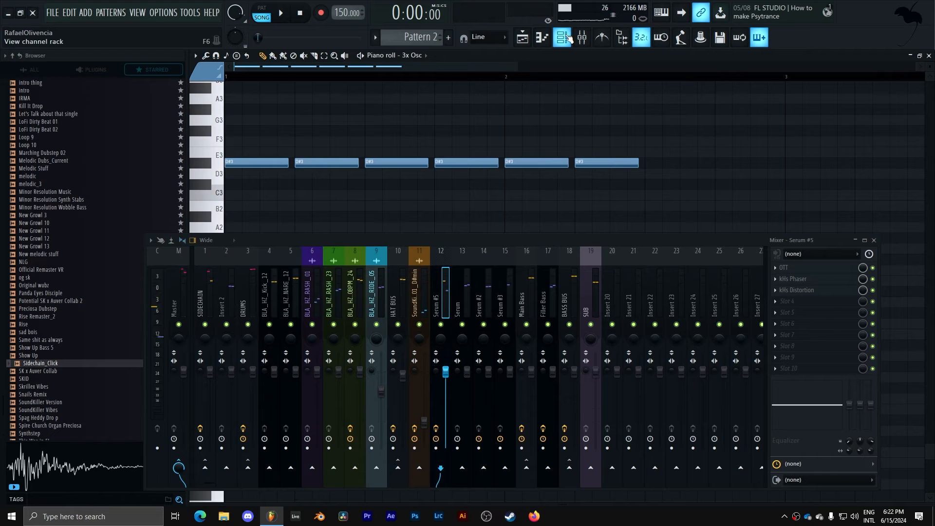
pyautogui.press('space')
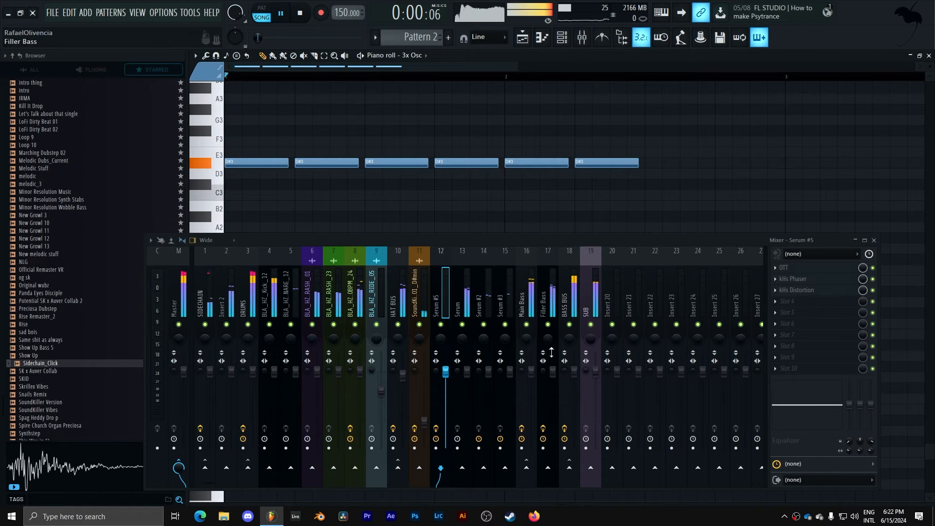
# Route the Serum #5 mixer track only to the BASS BUS track.
pyautogui.press('space')
pyautogui.rightClick(574, 461)
pyautogui.click(609, 471)
# Play the arrangement to check Serum #5 through the BASS BUS, viewing the bus, the playlist and the channel rack.
pyautogui.press('space')
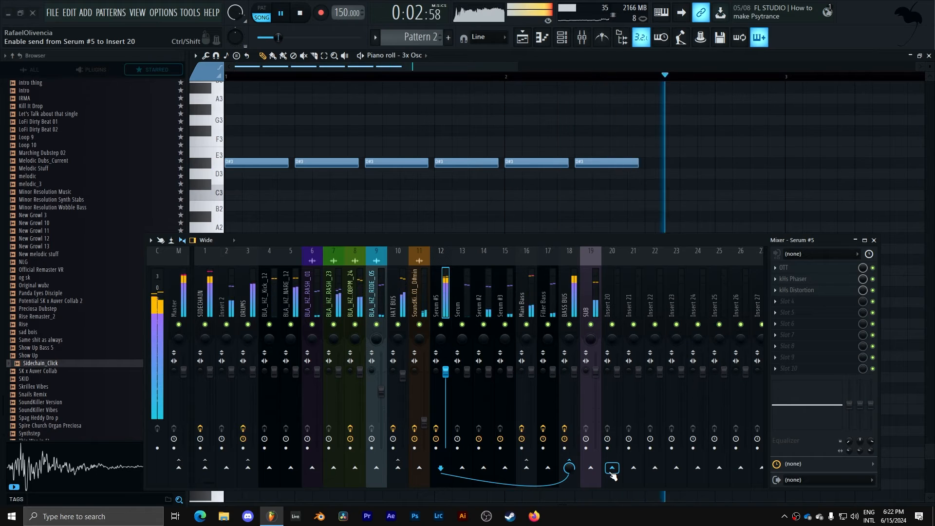
pyautogui.press('space')
pyautogui.press('space')
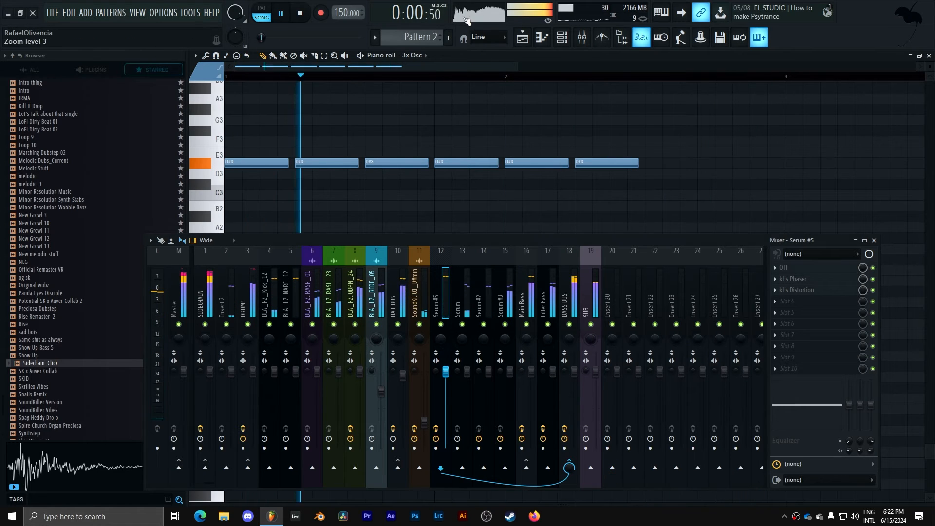
pyautogui.click(574, 294)
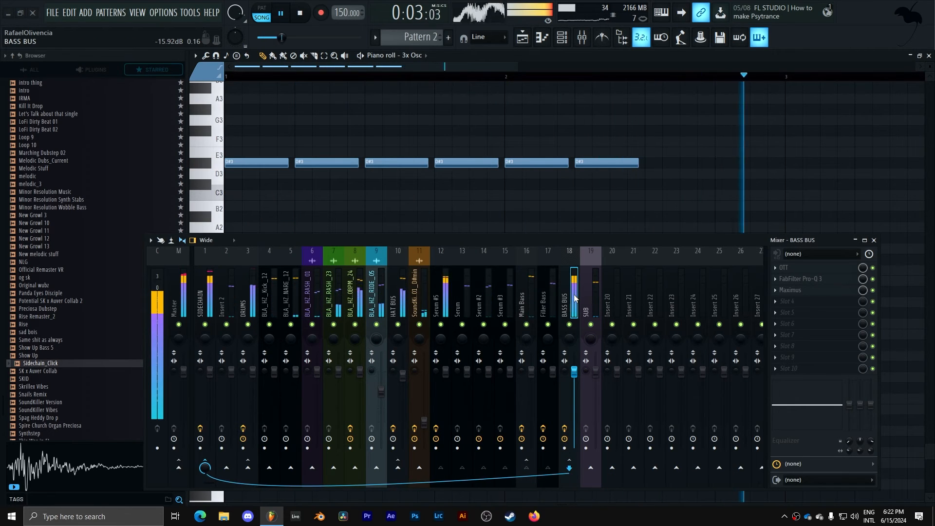
pyautogui.press('F5')
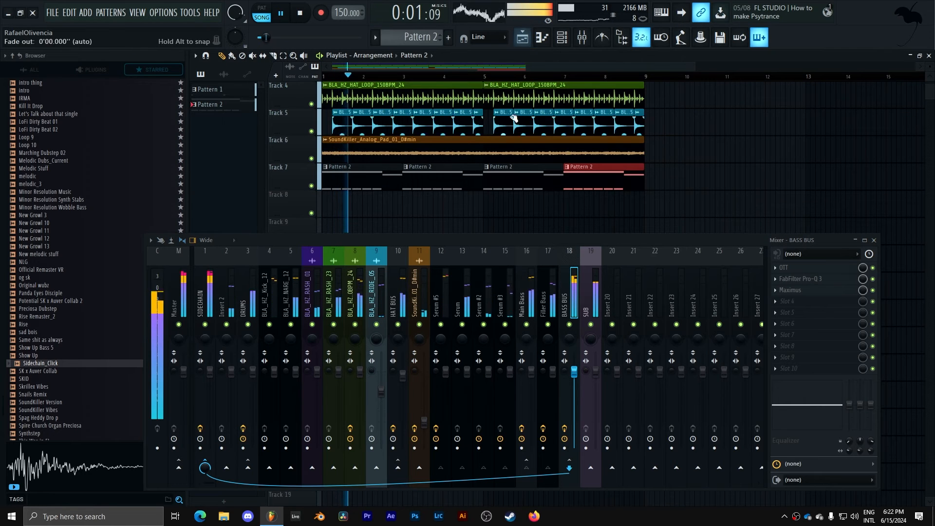
pyautogui.press('F6')
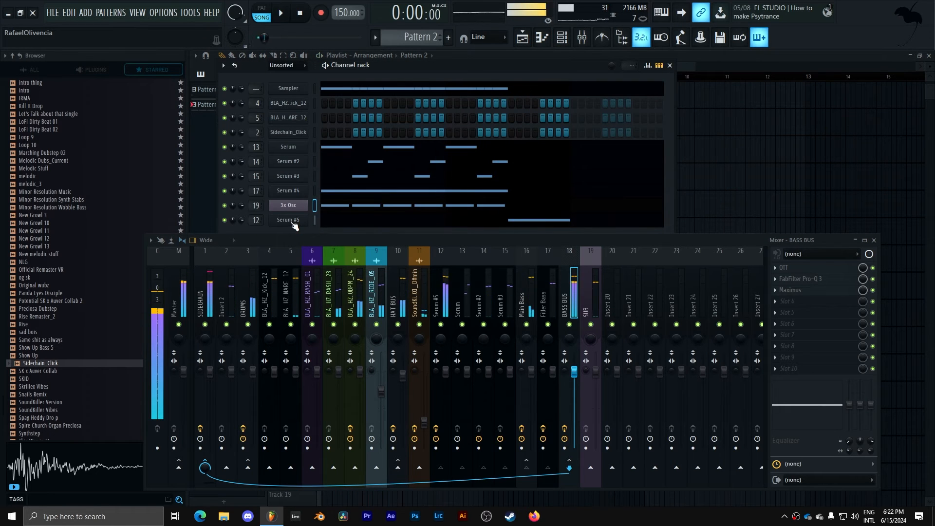
# In Serum #5, adjust LFO 1's modulation of the filter frequency and cutoff, setting the cutoff modulation amount to 40.
pyautogui.click(288, 220)
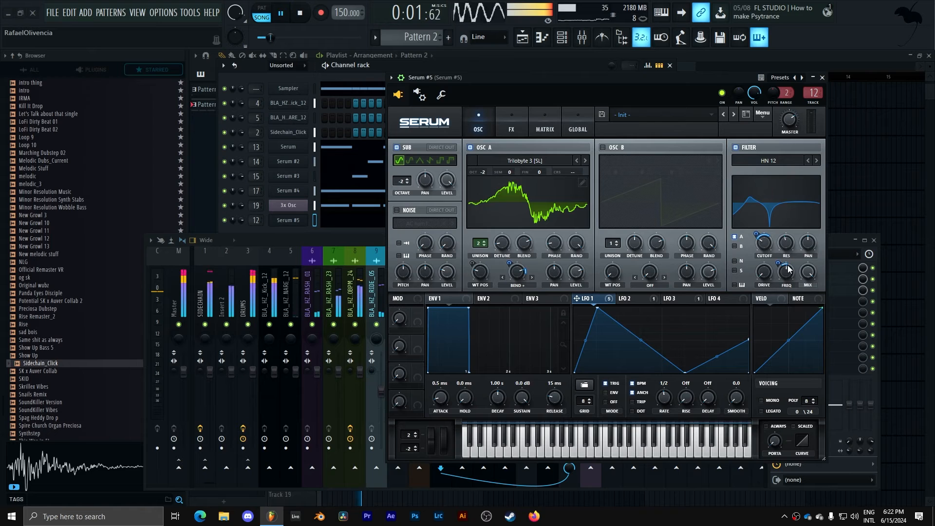
pyautogui.moveTo(789, 280); pyautogui.dragTo(793, 276)
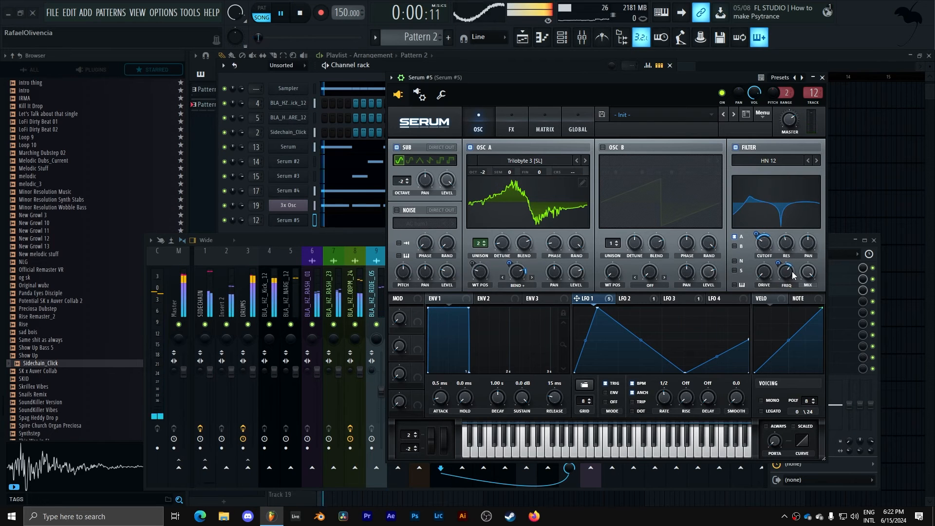
pyautogui.moveTo(767, 248); pyautogui.dragTo(761, 234)
pyautogui.press('space')
pyautogui.press('space')
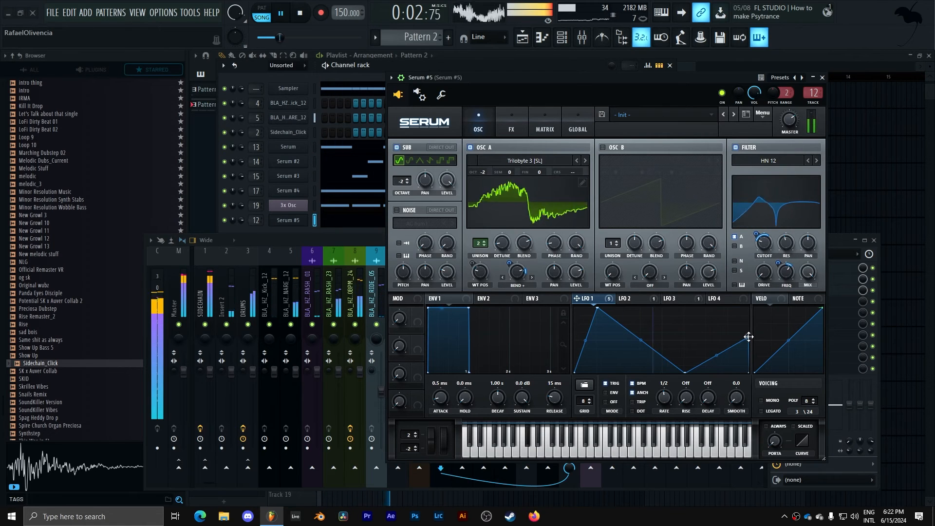
pyautogui.press('space')
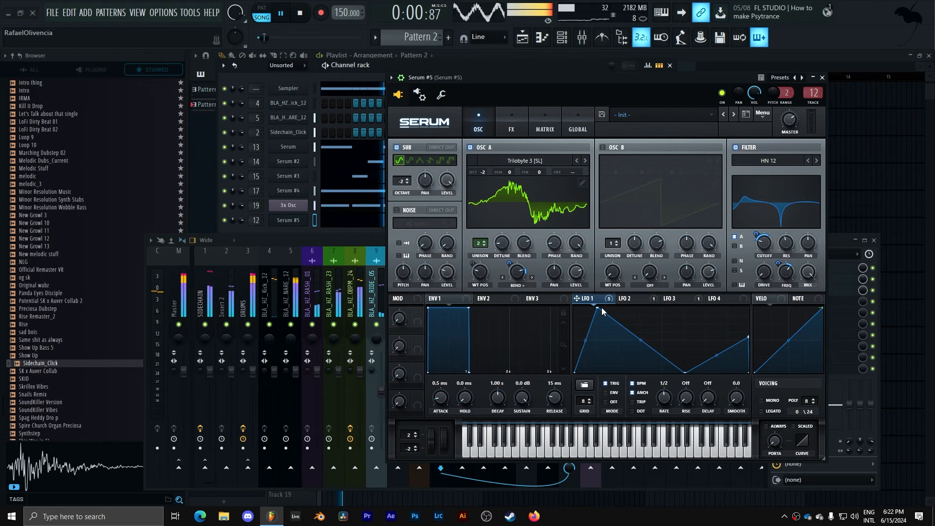
pyautogui.scroll(-2, 758, 235)
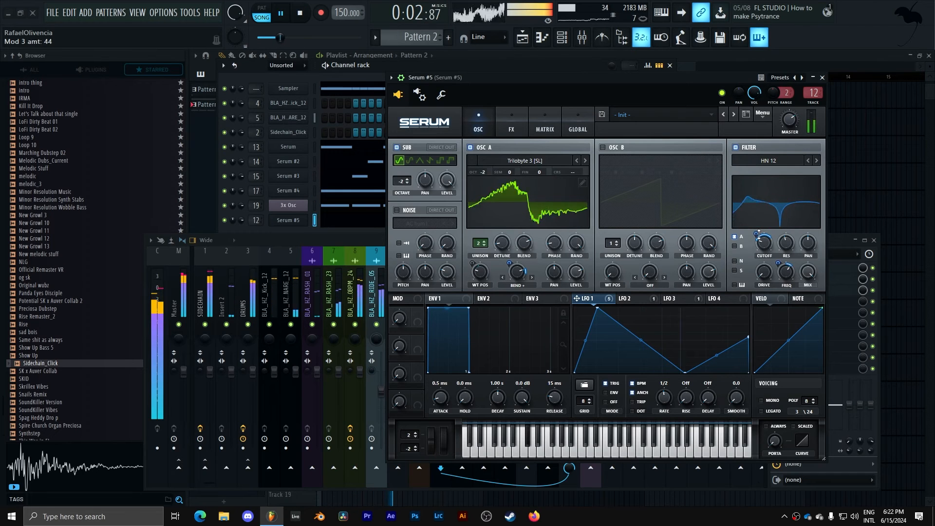
pyautogui.press('space')
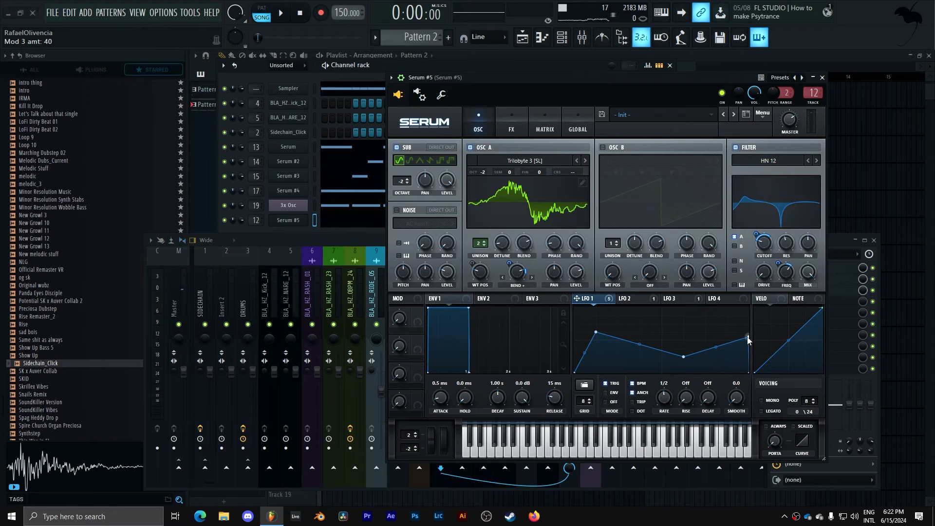
# Reshape LFO 1 with a lower first peak, a raised low point and a full-height end point, replaying the arrangement.
pyautogui.press('space')
pyautogui.moveTo(595, 332); pyautogui.dragTo(596, 325)
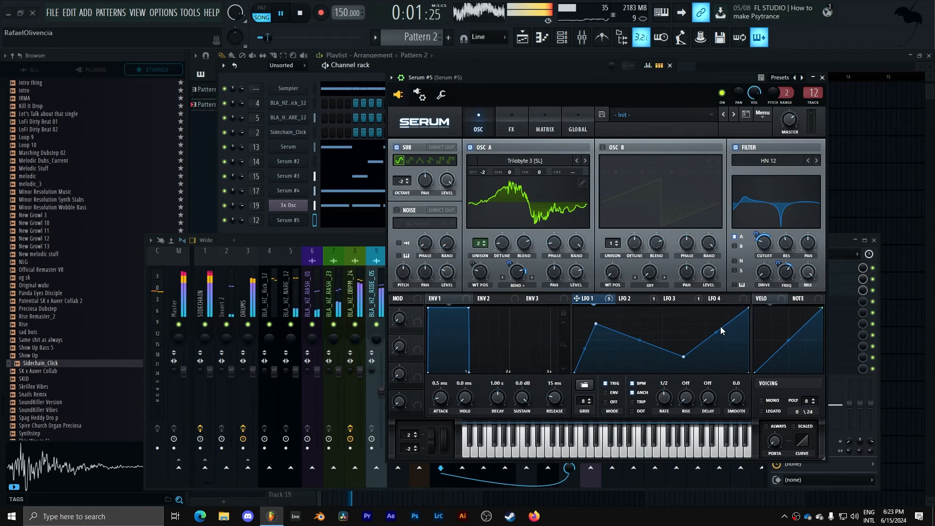
pyautogui.press('space')
pyautogui.press('space')
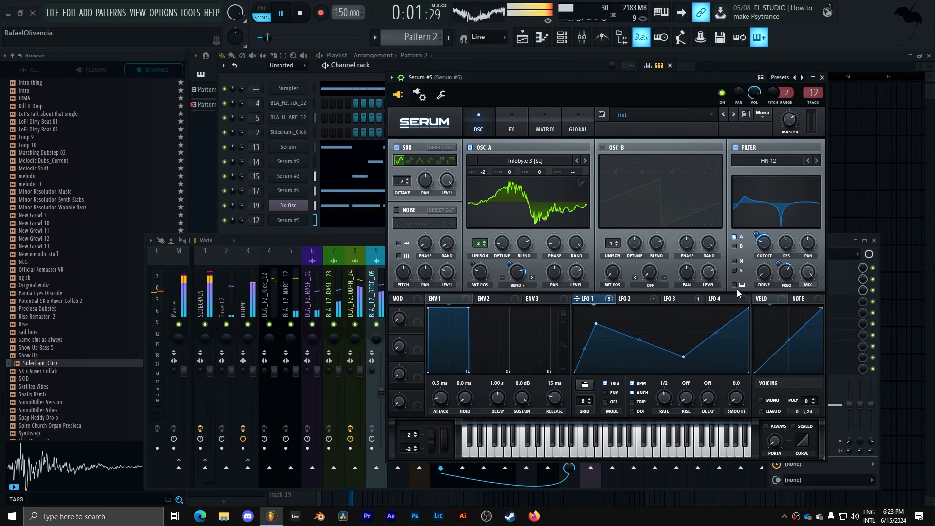
# Close the Serum #5 window and play the arrangement to hear the reshaped LFO in context.
pyautogui.click(823, 78)
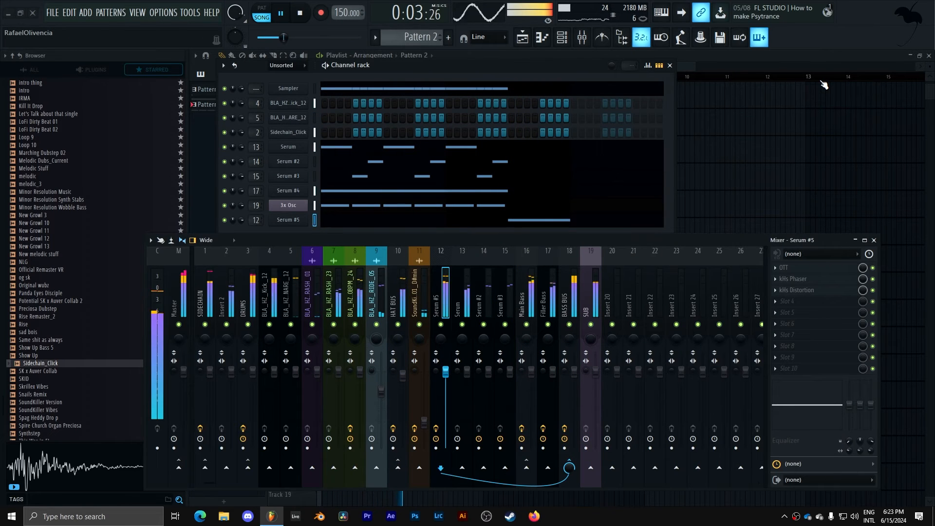
pyautogui.press('space')
pyautogui.press('space')
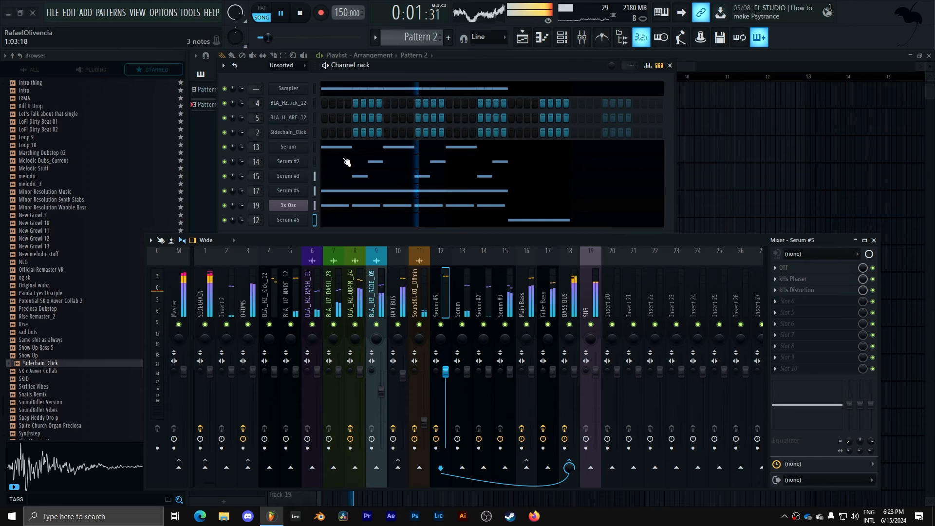
# Reopen Serum #5 and assign LFO 1 to the filter resonance.
pyautogui.click(300, 220)
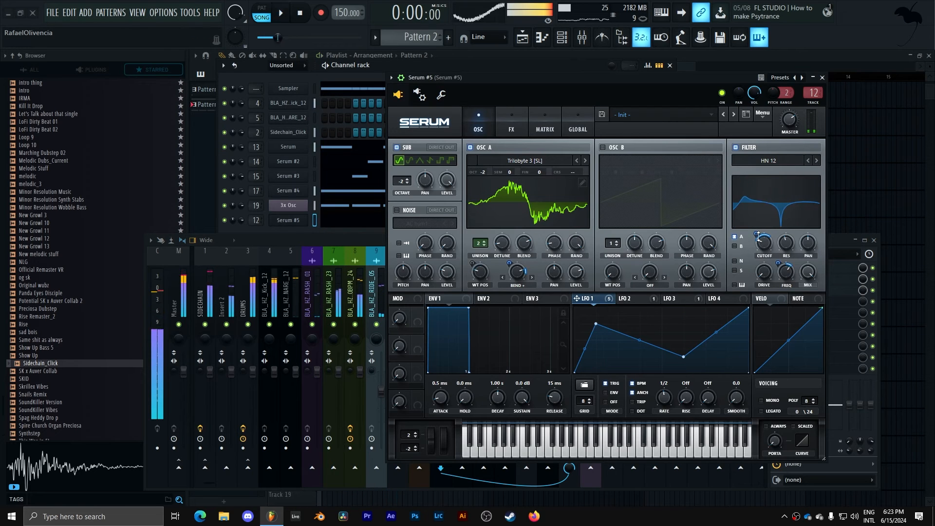
pyautogui.moveTo(758, 239)
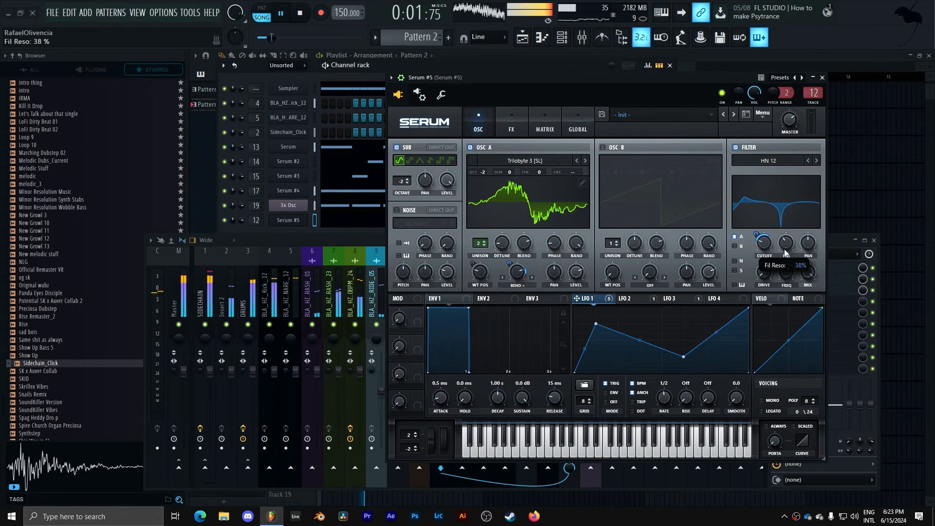
pyautogui.moveTo(588, 299); pyautogui.dragTo(781, 262)
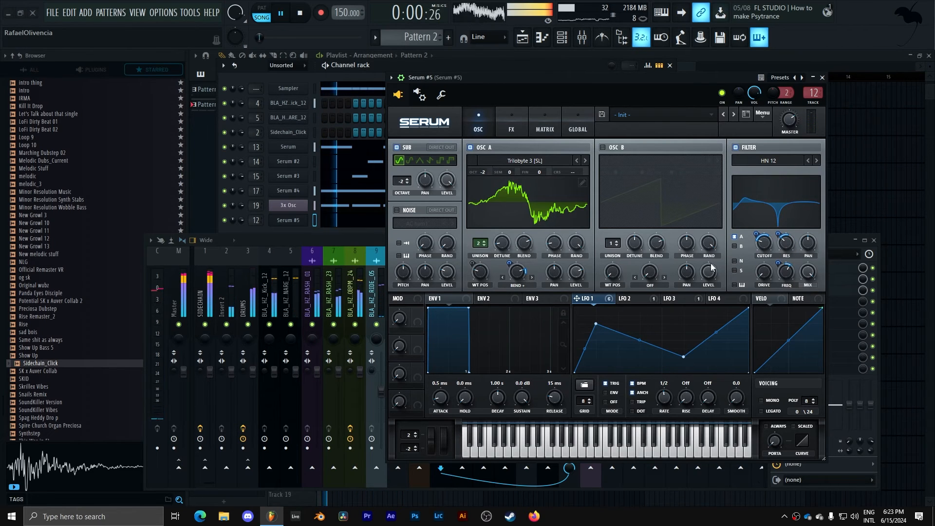
# Enable oscillator B in Serum #5 and load the Spectral wavetable Trilobyte 2 [SL] into it.
pyautogui.click(605, 150)
pyautogui.press('space')
pyautogui.click(628, 161)
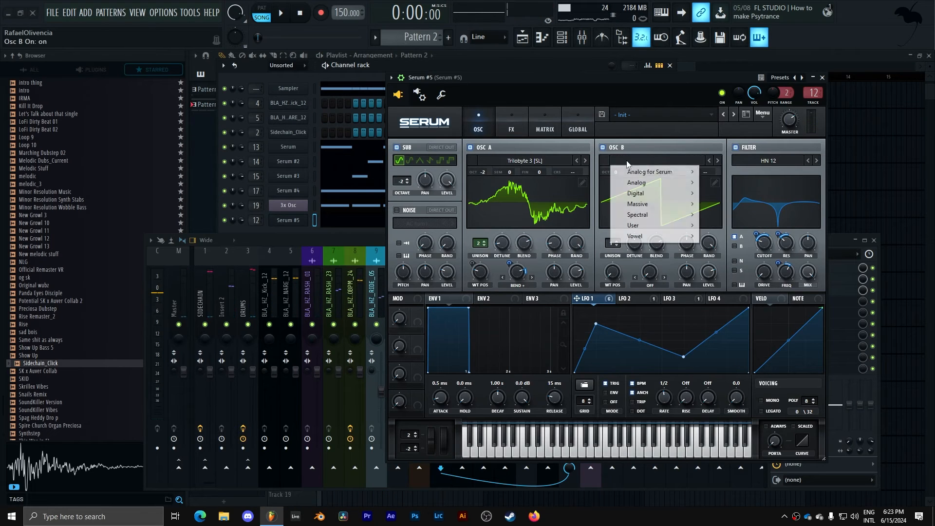
pyautogui.moveTo(681, 217)
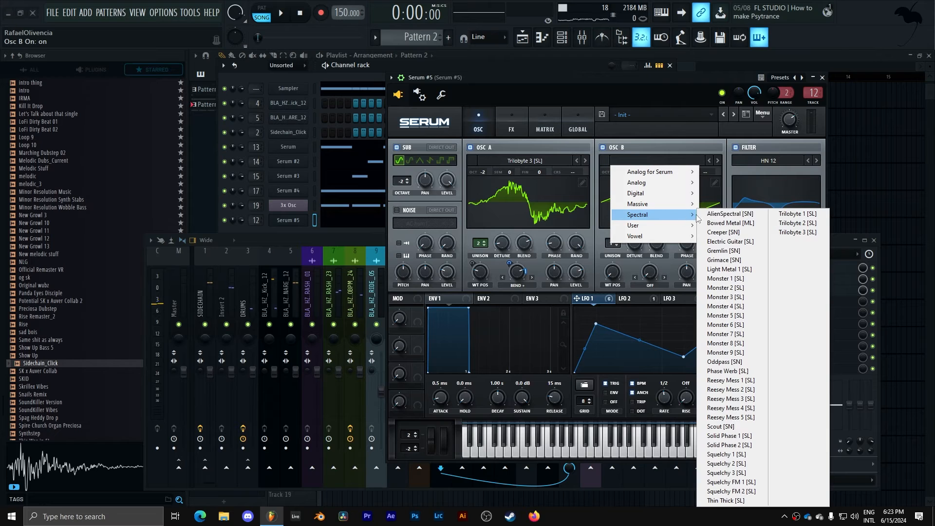
pyautogui.click(799, 223)
pyautogui.press('space')
# Modulate oscillator B's wavetable position with LFO 1 at an amount of 15 and set its octave to -2.
pyautogui.moveTo(612, 271); pyautogui.dragTo(625, 234)
pyautogui.moveTo(600, 277); pyautogui.dragTo(609, 269)
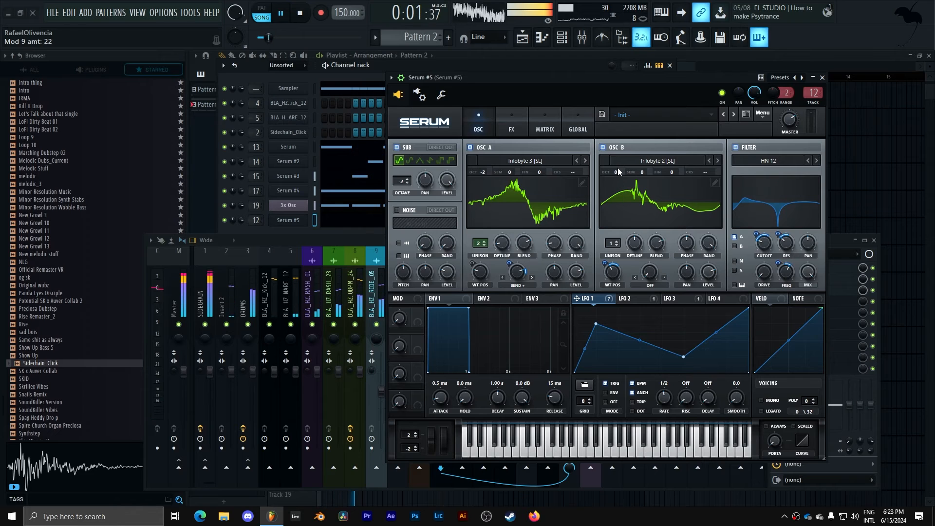
pyautogui.moveTo(617, 171); pyautogui.dragTo(617, 182)
pyautogui.moveTo(605, 264); pyautogui.dragTo(605, 271)
# Set oscillator B's warp mode to Bend + with a warp amount of 70 and replay the arrangement.
pyautogui.click(643, 284)
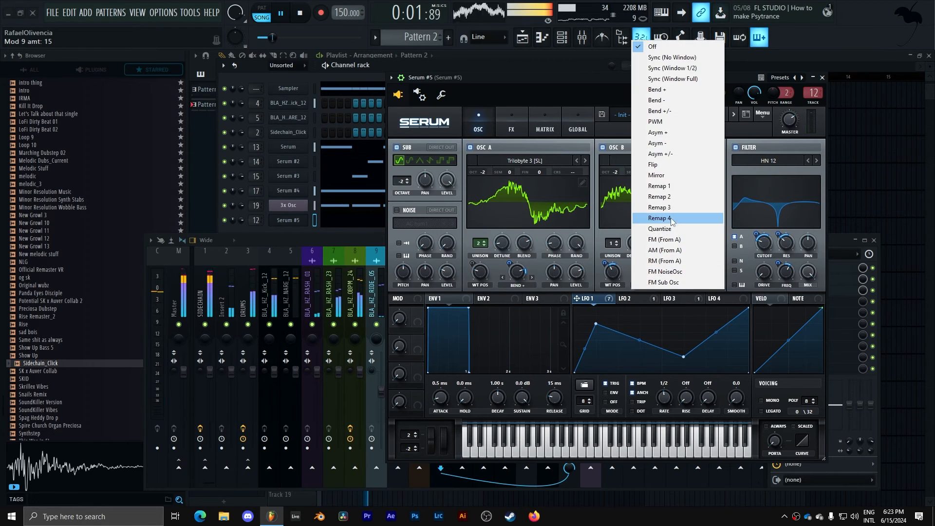
pyautogui.click(655, 90)
pyautogui.moveTo(653, 273); pyautogui.dragTo(665, 207)
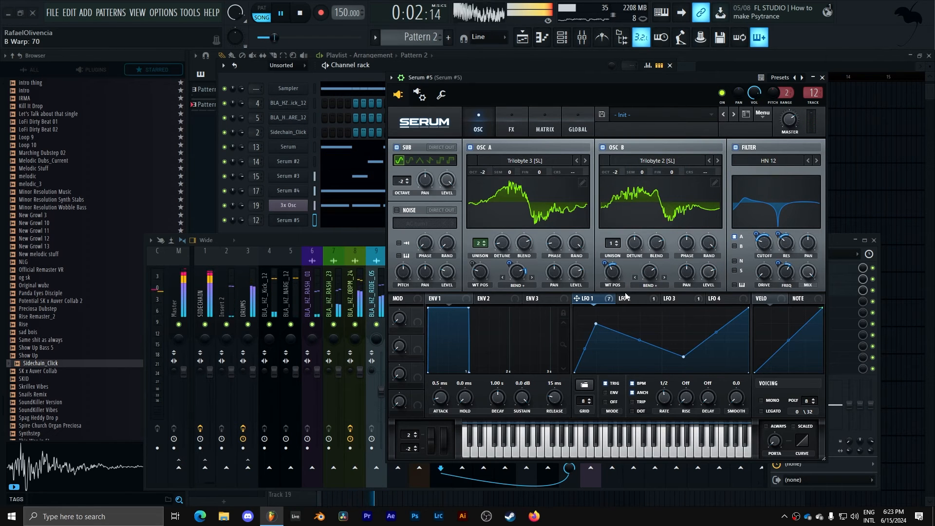
pyautogui.press('space')
pyautogui.press('space')
# Assign LFO 1 to oscillator B's warp, set at 86, and route oscillator B through the filter.
pyautogui.moveTo(644, 277); pyautogui.dragTo(647, 271)
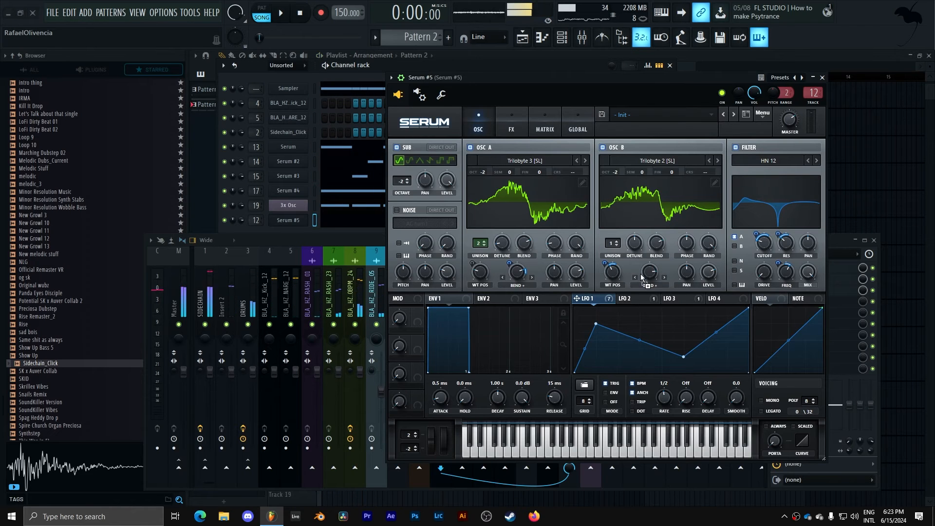
pyautogui.moveTo(641, 275); pyautogui.dragTo(641, 271)
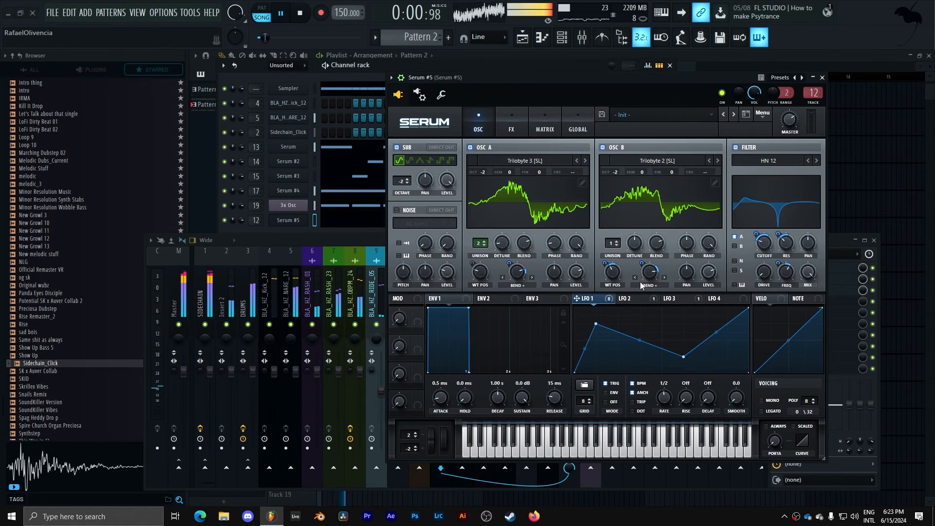
pyautogui.click(733, 246)
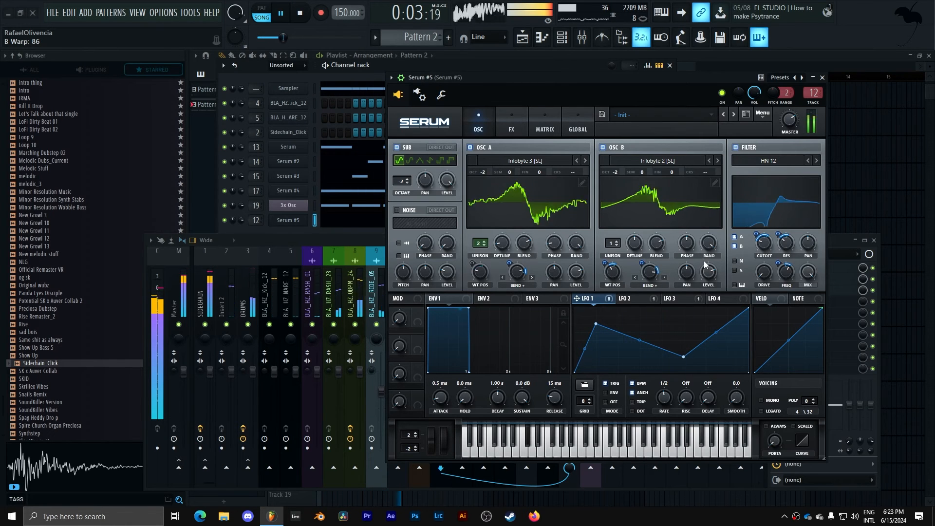
# Play the arrangement with the Serum #5 window closed to hear the two-oscillator bass in the mix.
pyautogui.press('space')
pyautogui.click(822, 78)
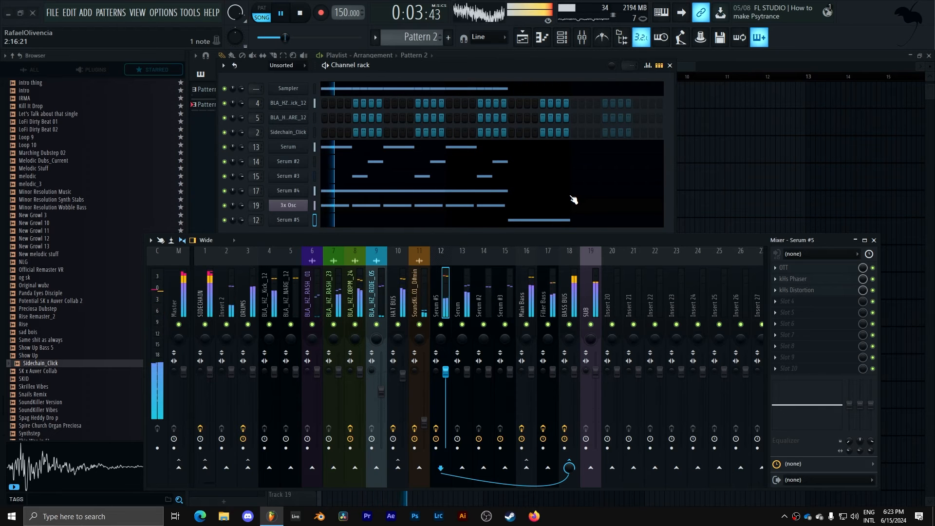
pyautogui.press('space')
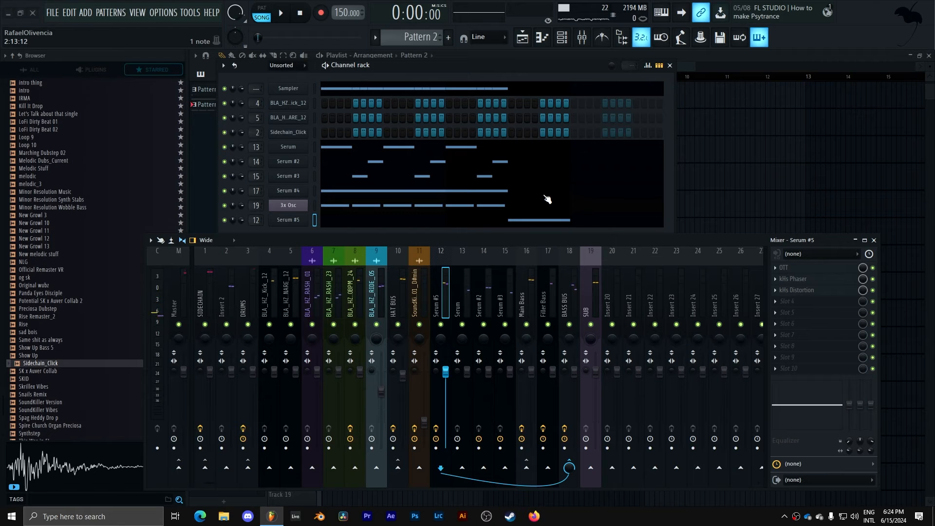
# Make the second Pattern 2 clip on Track 7 unique and open the new pattern with the channel rack.
pyautogui.click(510, 57)
pyautogui.click(408, 169)
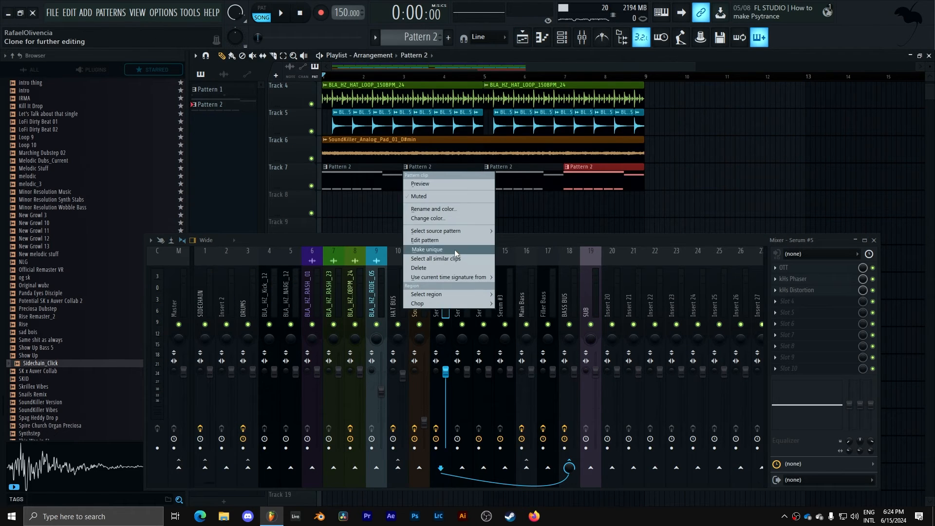
pyautogui.click(457, 250)
pyautogui.doubleClick(436, 186)
pyautogui.click(562, 37)
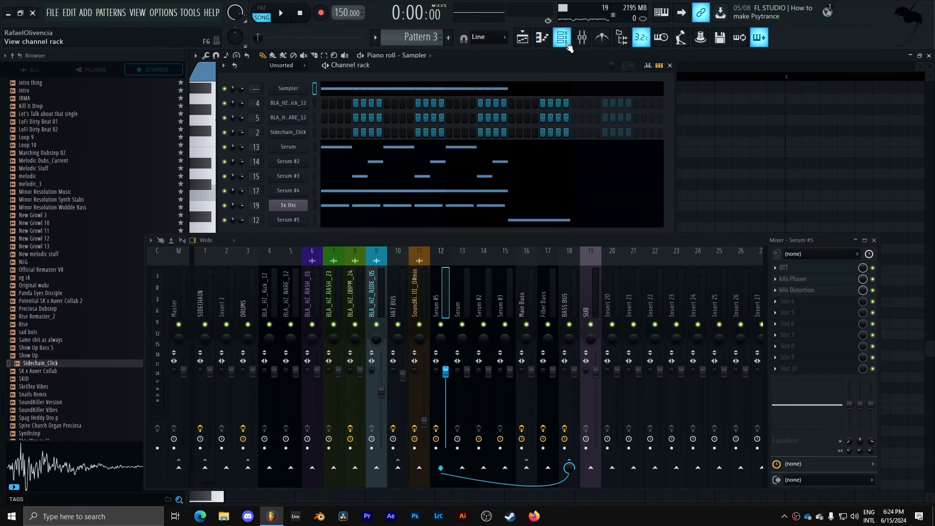
# Clone the Serum #5 channel and flip the copy's LFO 3 shape into a falling ramp.
pyautogui.rightClick(291, 221)
pyautogui.click(324, 313)
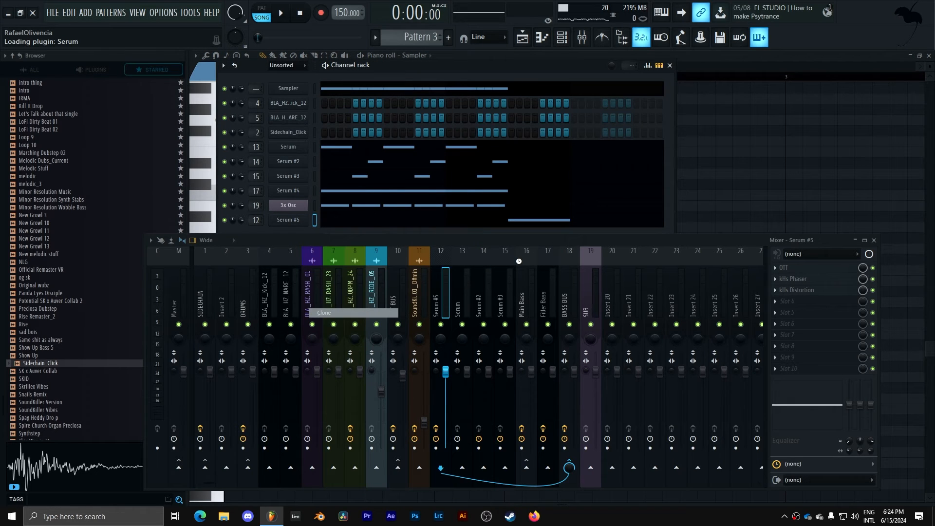
pyautogui.click(689, 292)
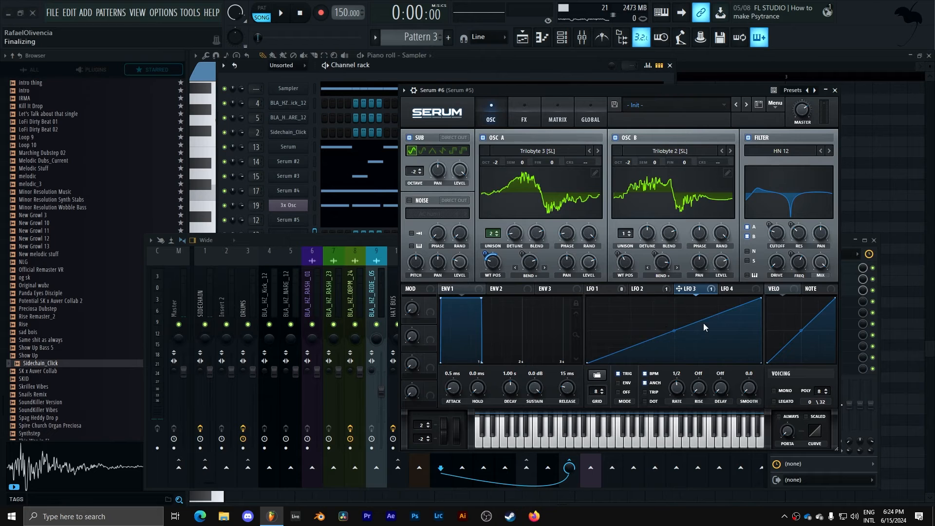
pyautogui.moveTo(760, 300); pyautogui.dragTo(510, 281)
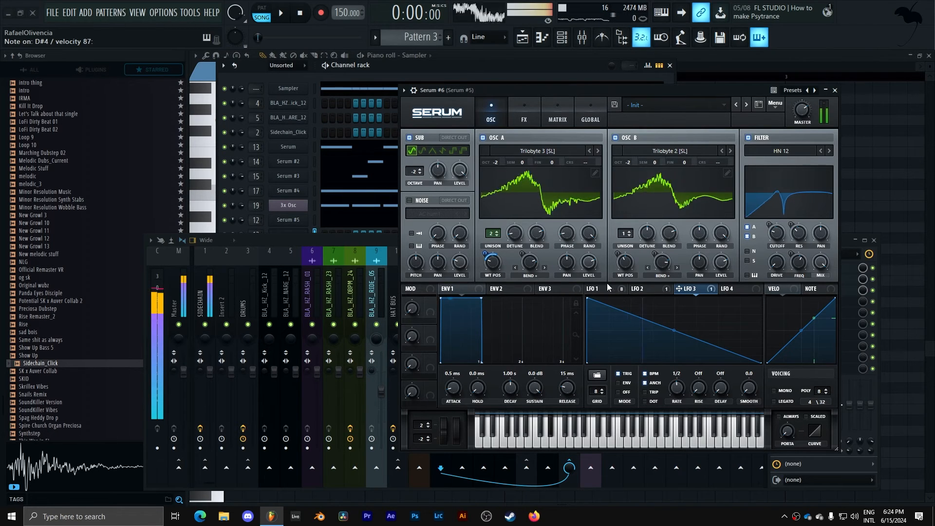
# In the cloned Serum, set LFO 1's rate to 1/4 and lower LFO 3's start point almost to the bottom.
pyautogui.rightClick(618, 296)
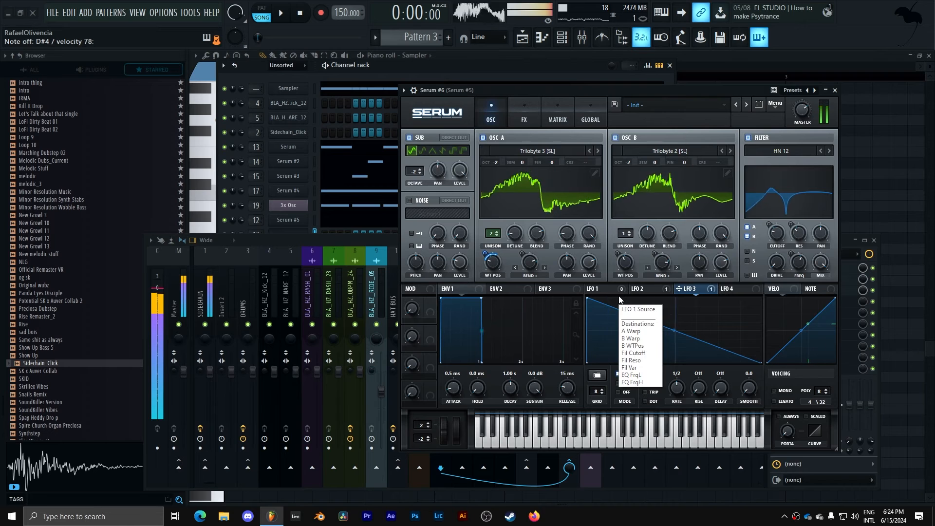
pyautogui.click(592, 300)
pyautogui.moveTo(592, 300); pyautogui.dragTo(574, 335)
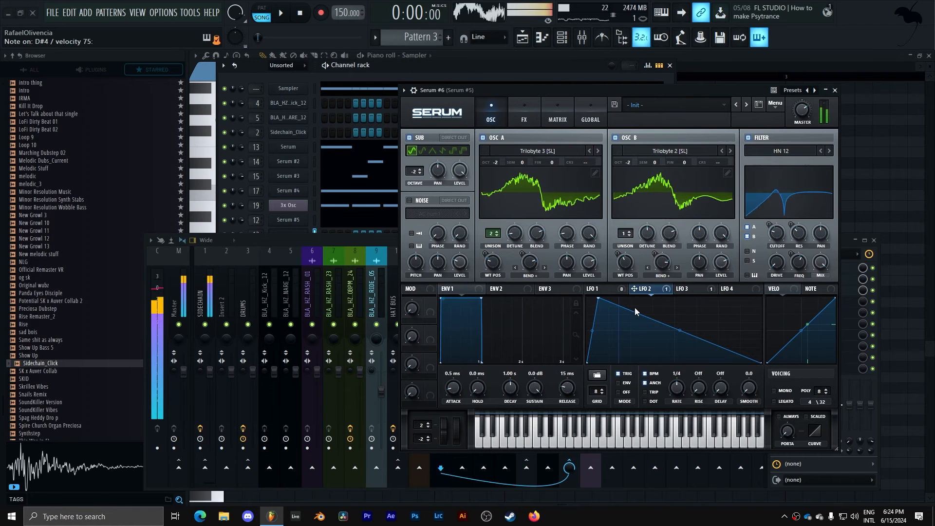
pyautogui.click(598, 289)
pyautogui.moveTo(677, 388); pyautogui.dragTo(678, 378)
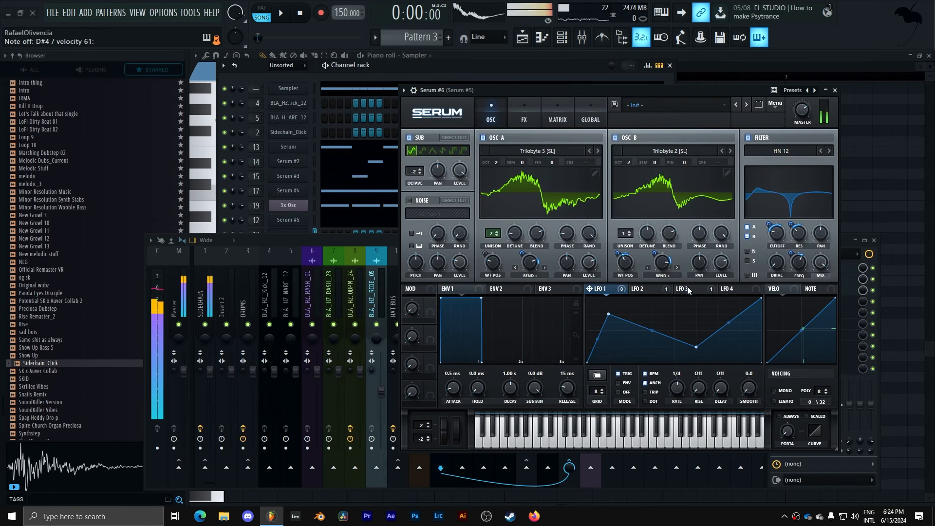
pyautogui.click(684, 289)
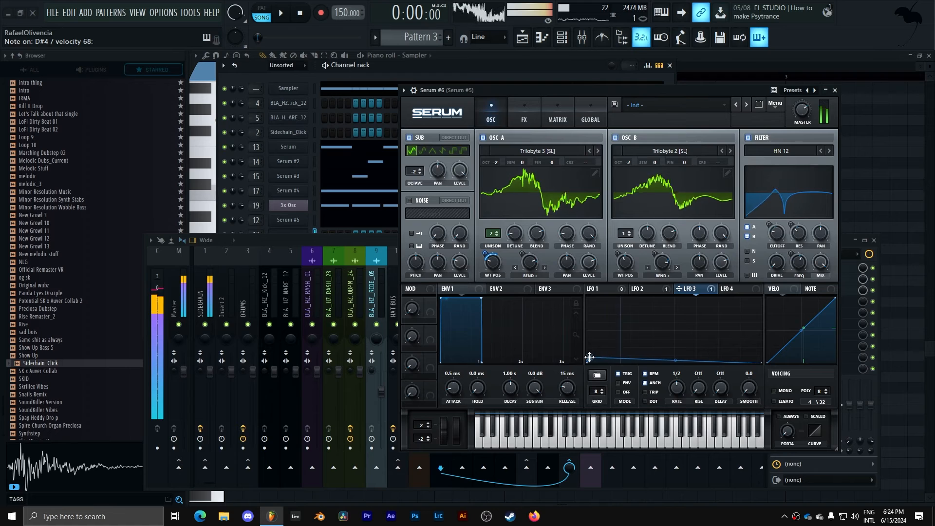
pyautogui.moveTo(589, 357); pyautogui.dragTo(589, 359)
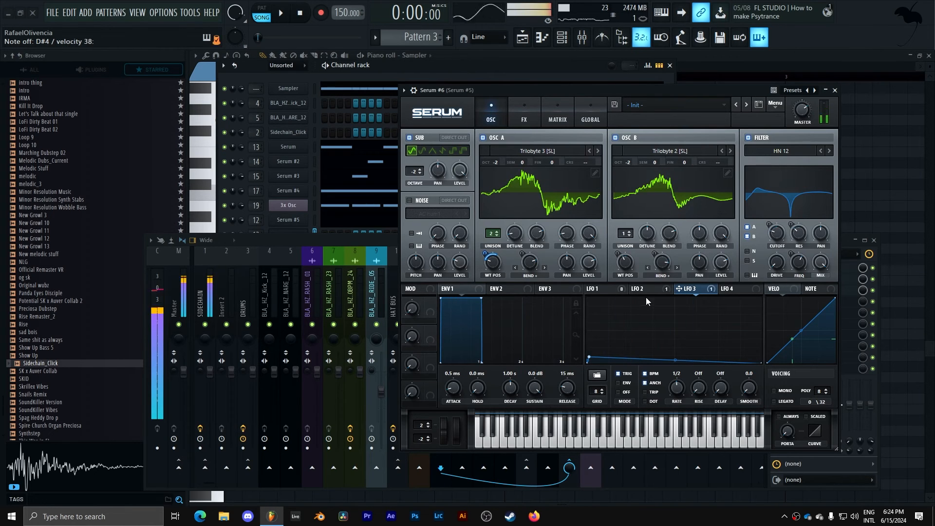
# Reset the rates of LFO 3, LFO 2 and LFO 1 in Serum #6 to their default 1/4.
pyautogui.rightClick(675, 379)
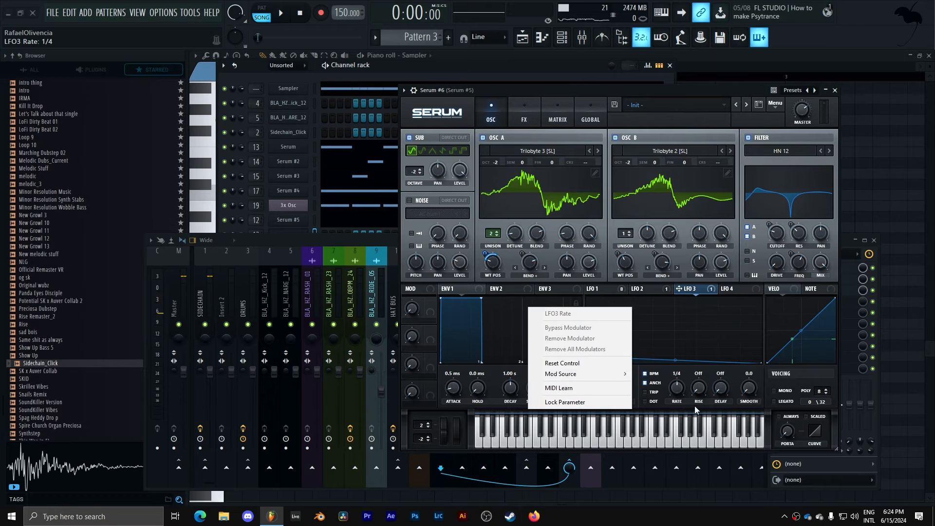
pyautogui.click(577, 366)
pyautogui.click(654, 292)
pyautogui.rightClick(679, 381)
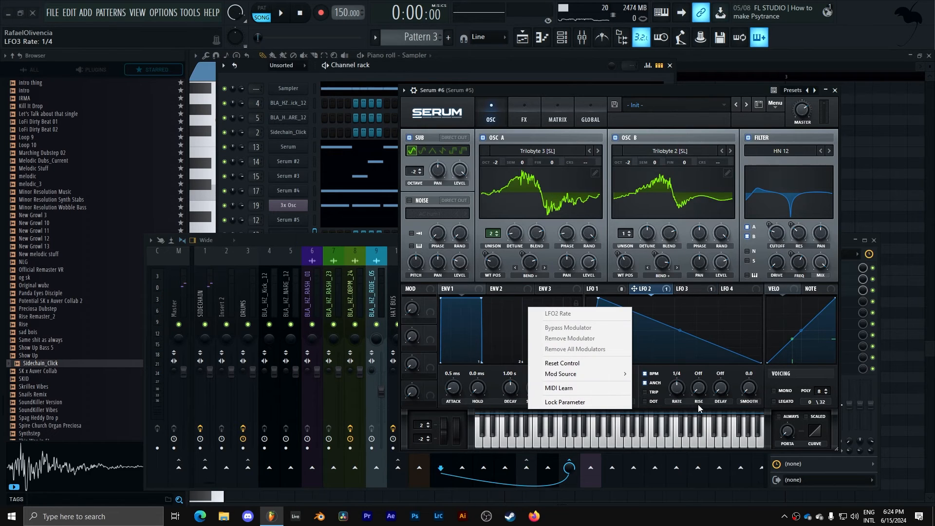
pyautogui.click(581, 368)
pyautogui.click(600, 289)
pyautogui.rightClick(677, 388)
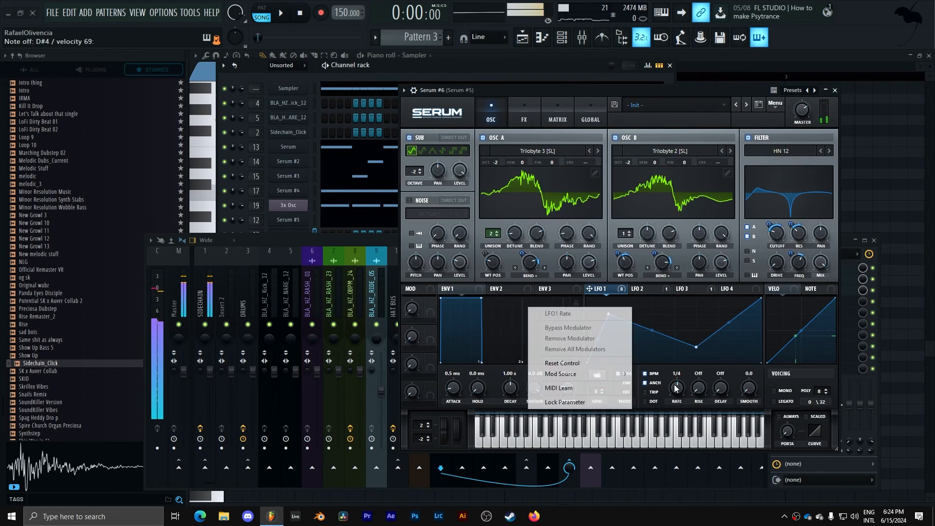
pyautogui.click(582, 365)
# Move LFO 1's peak slightly later and higher, and flatten LFO 3's shape completely to the bottom.
pyautogui.moveTo(607, 314); pyautogui.dragTo(629, 305)
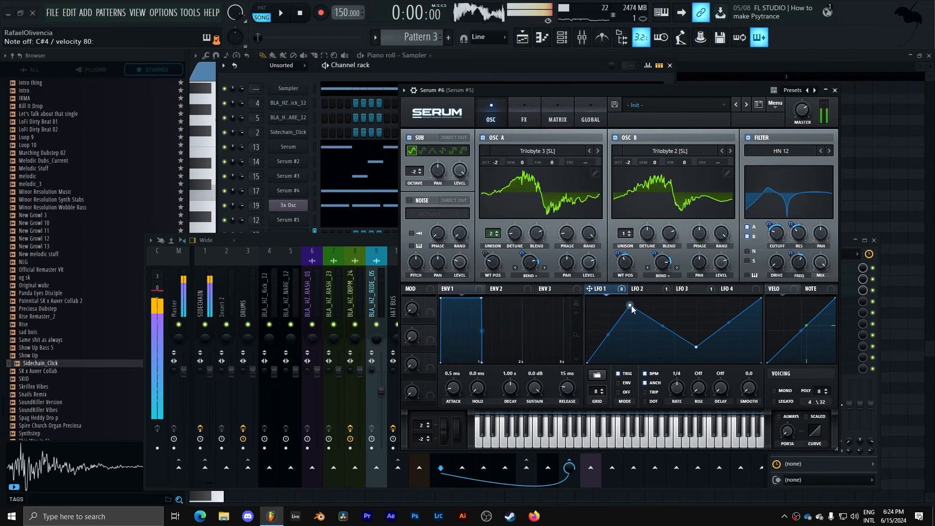
pyautogui.click(648, 288)
pyautogui.click(683, 289)
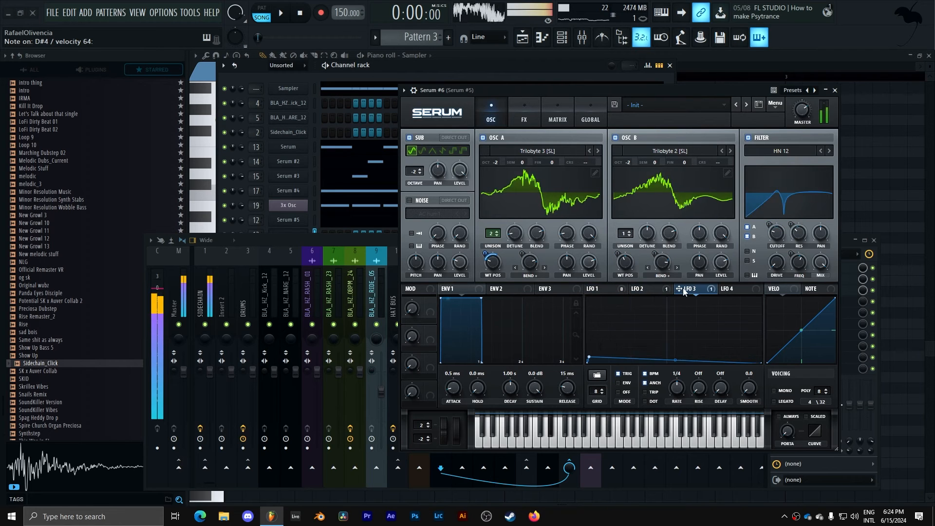
pyautogui.rightClick(605, 361)
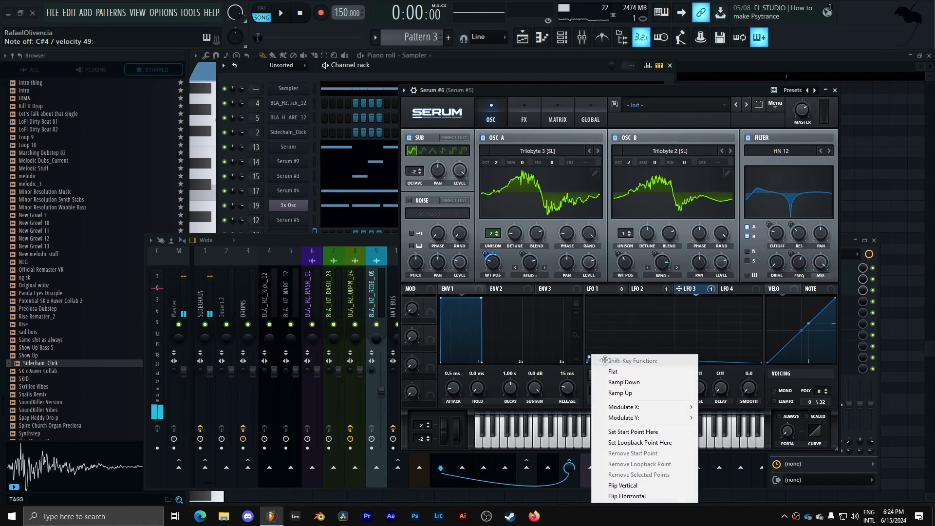
pyautogui.click(621, 393)
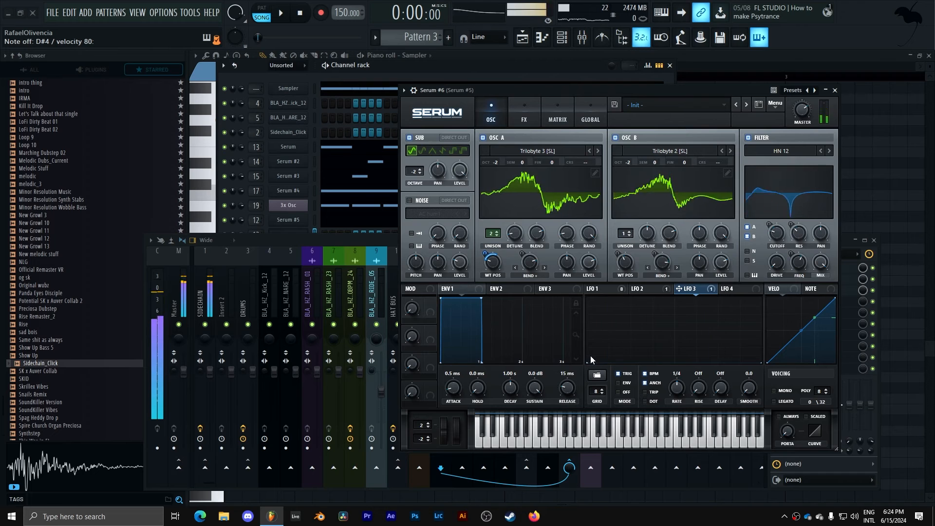
# Remove LFO 2 as the modulation source of the master tuning in Serum #6's matrix and close the plugin.
pyautogui.click(555, 112)
pyautogui.scroll(-1, 466, 232)
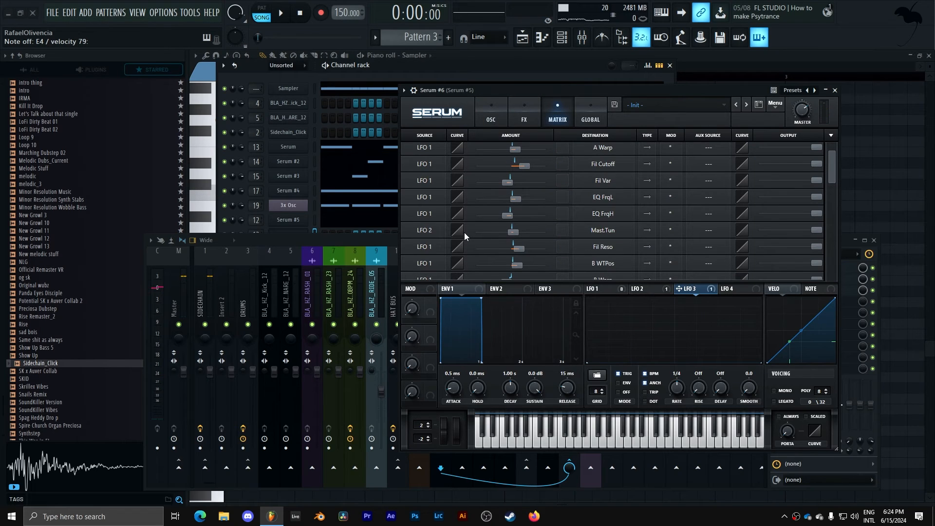
pyautogui.click(428, 230)
pyautogui.click(447, 151)
pyautogui.write('0')
pyautogui.press('Return')
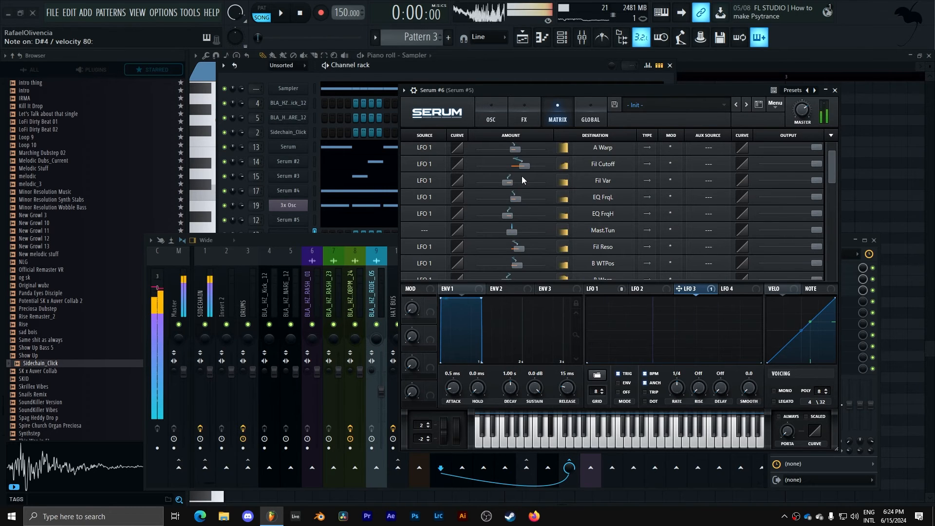
pyautogui.click(491, 113)
pyautogui.press('Escape')
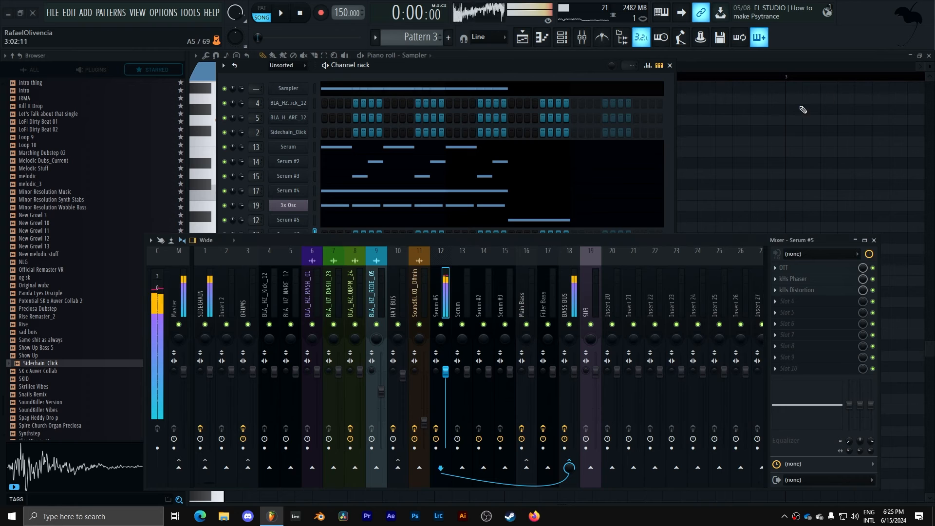
# Delete the first note of the Serum channel in Pattern 3 and play the result.
pyautogui.press('space')
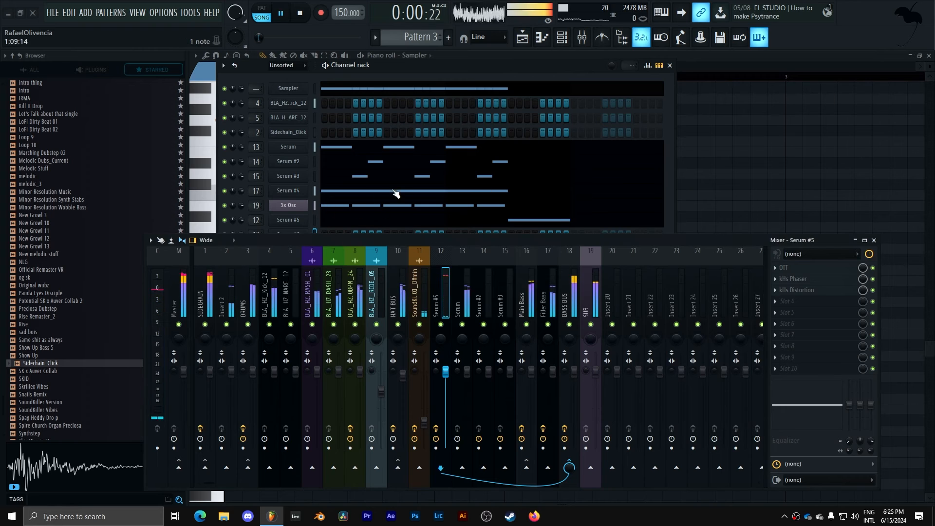
pyautogui.rightClick(300, 232)
pyautogui.click(321, 235)
pyautogui.click(523, 37)
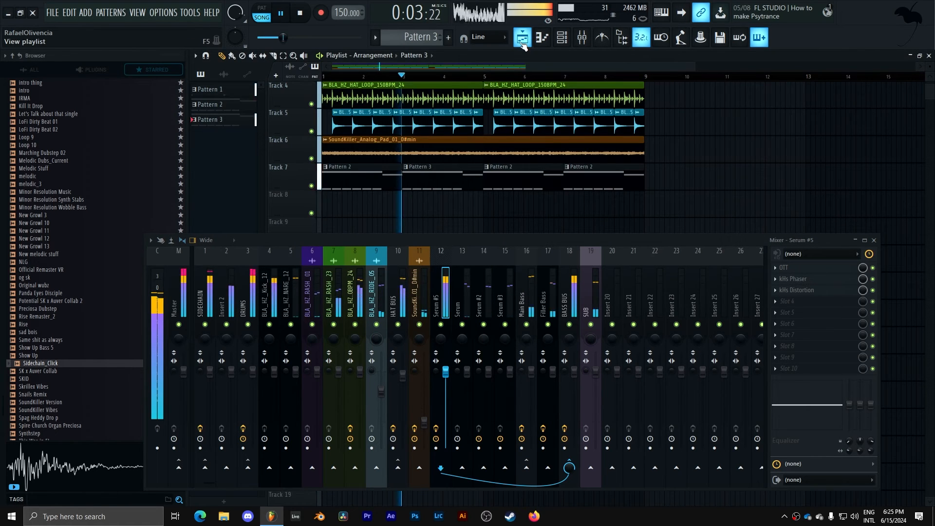
pyautogui.press('F7')
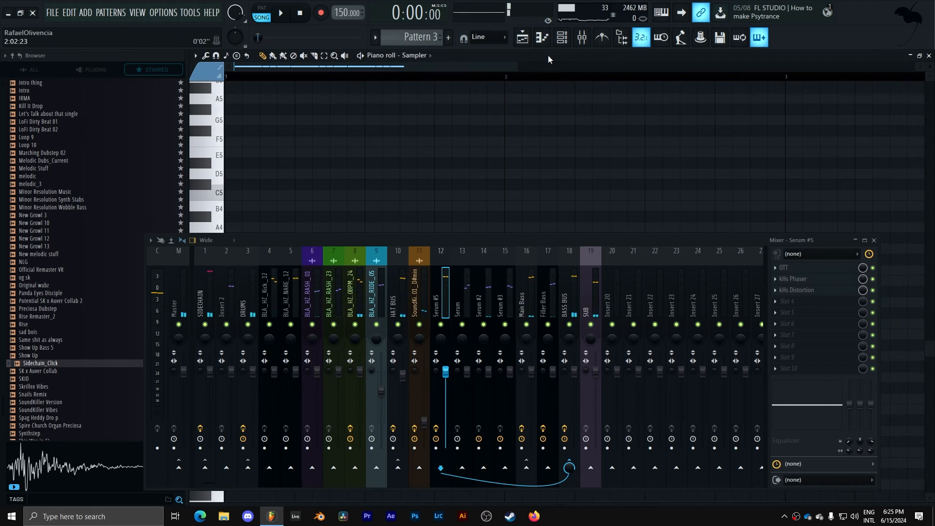
pyautogui.press('F6')
pyautogui.click(330, 151)
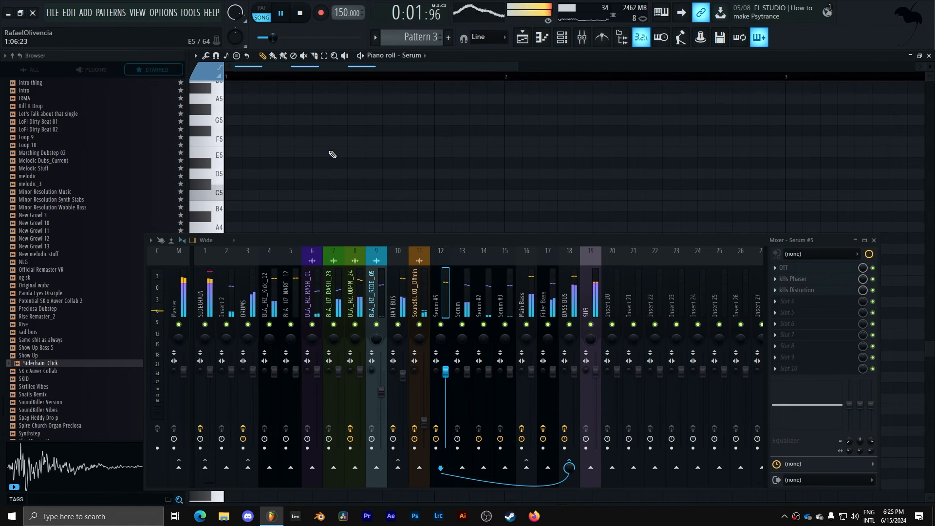
pyautogui.click(543, 37)
pyautogui.press('space')
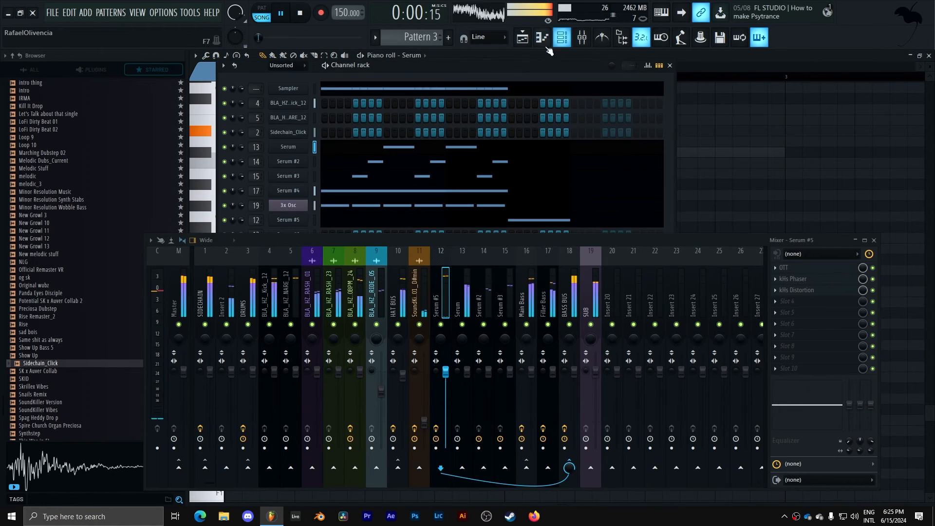
# Draw a one-beat D#4 note at the start of Pattern 3 for the Serum #6 channel.
pyautogui.rightClick(297, 238)
pyautogui.click(326, 238)
pyautogui.scroll(-2, 279, 224)
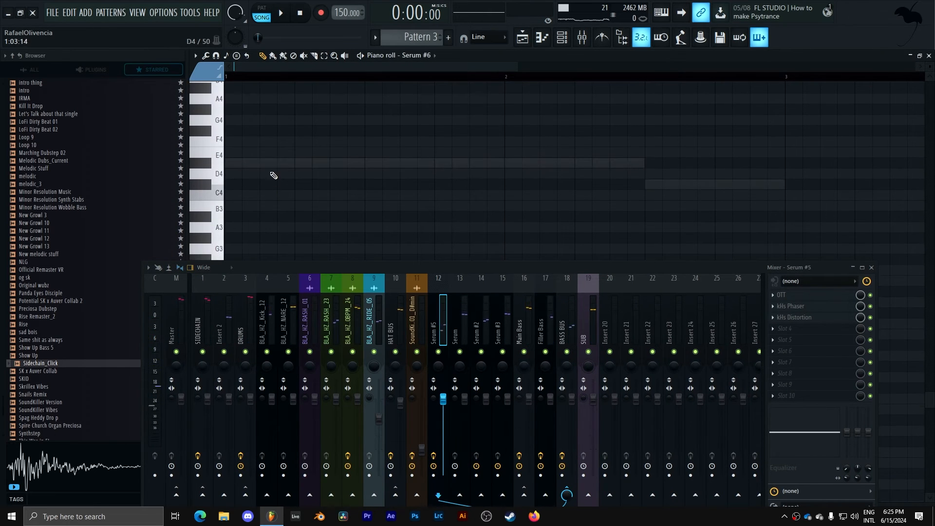
pyautogui.moveTo(246, 163); pyautogui.dragTo(173, 162)
pyautogui.press('space')
pyautogui.moveTo(627, 163); pyautogui.dragTo(294, 172)
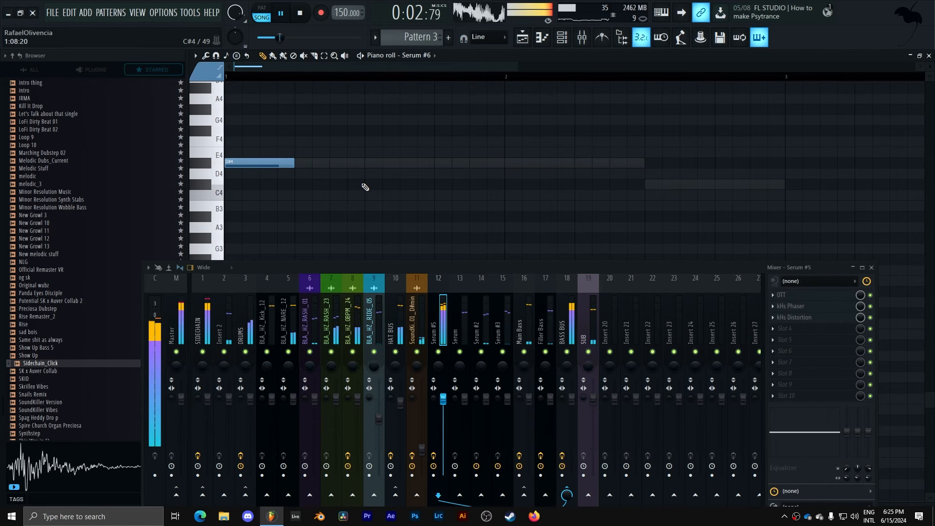
# Play Pattern 3 from its beginning to hear the new Serum #6 note, and reopen the Serum #6 plugin.
pyautogui.press('space')
pyautogui.press('space')
pyautogui.click(260, 78)
pyautogui.press('F6')
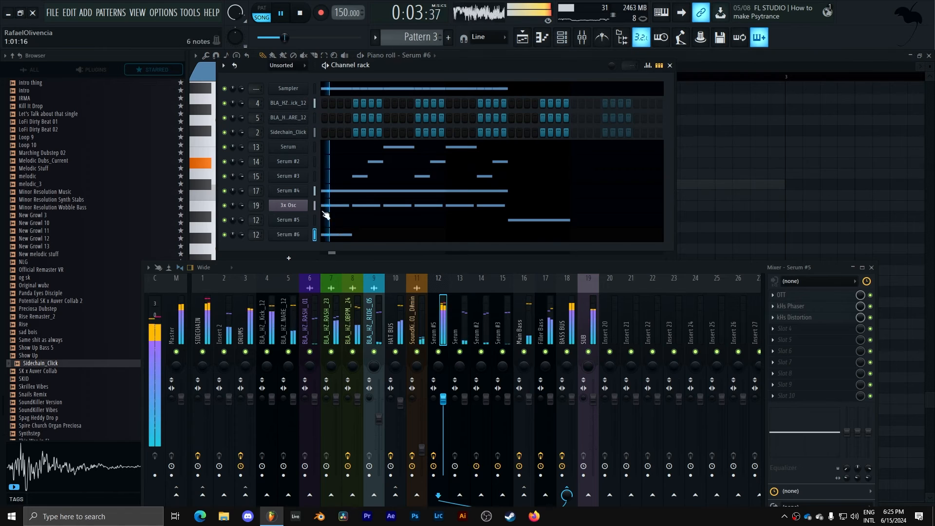
pyautogui.click(287, 234)
pyautogui.press('space')
# Reshape LFO 1 into a triangle peaking at mid-cycle and falling to zero, auditioning the bass along the way.
pyautogui.click(601, 289)
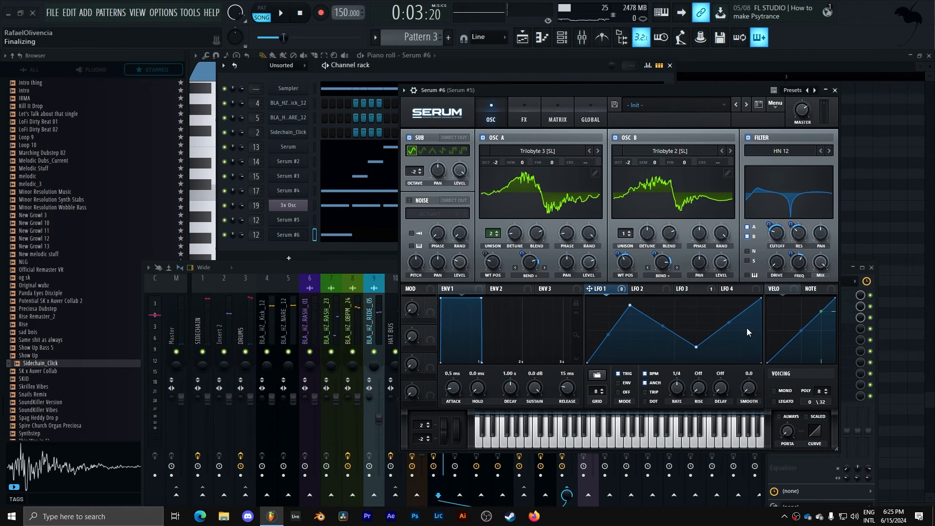
pyautogui.moveTo(696, 347); pyautogui.dragTo(695, 302)
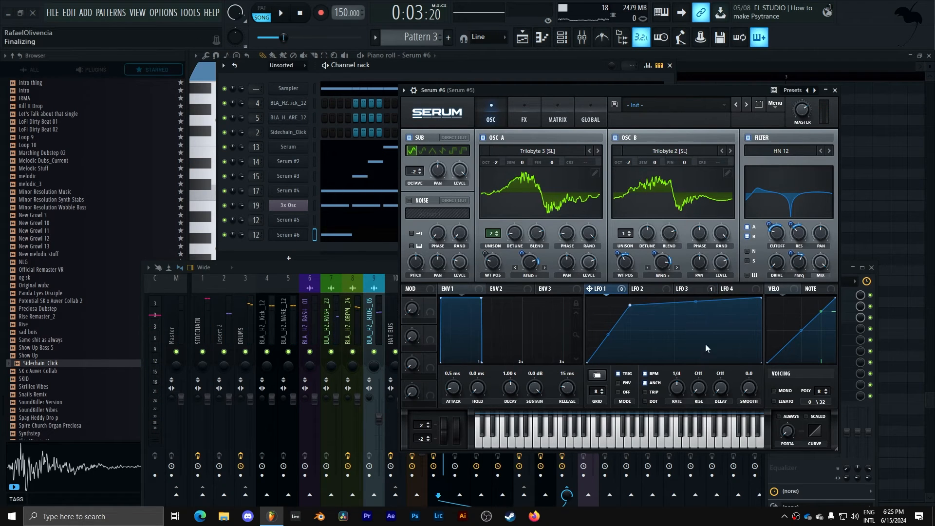
pyautogui.doubleClick(759, 300)
pyautogui.moveTo(628, 305); pyautogui.dragTo(648, 297)
pyautogui.press('space')
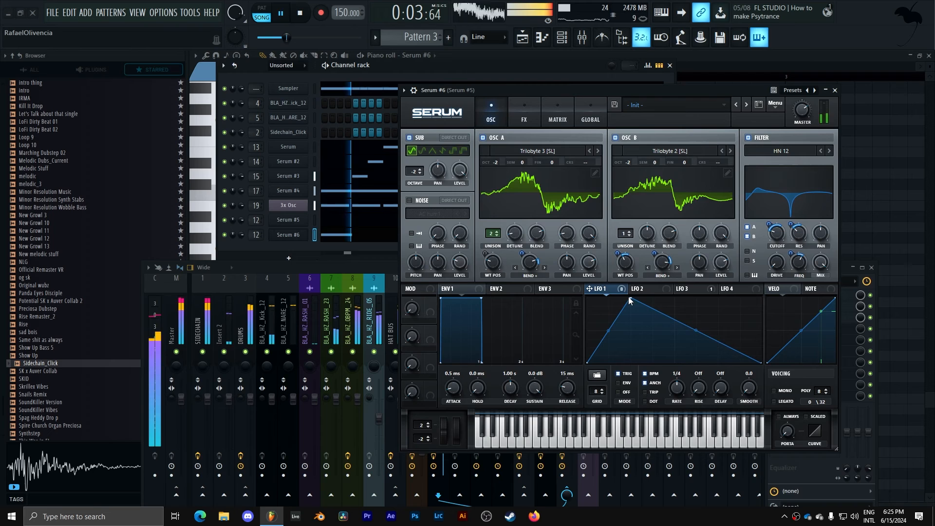
pyautogui.press('space')
pyautogui.moveTo(648, 295); pyautogui.dragTo(674, 299)
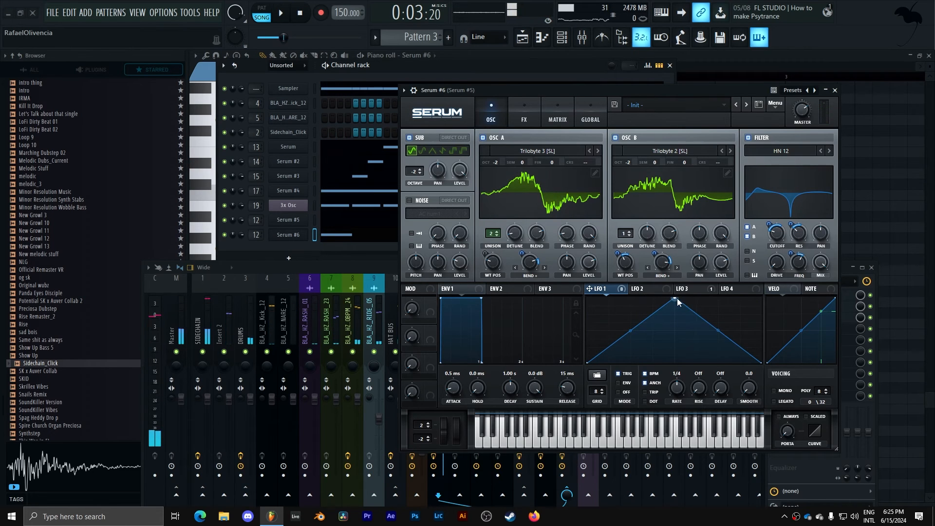
pyautogui.press('space')
pyautogui.moveTo(672, 295); pyautogui.dragTo(674, 306)
# Close Serum #6 and play the arrangement in the playlist to compare the two bass patterns.
pyautogui.click(835, 90)
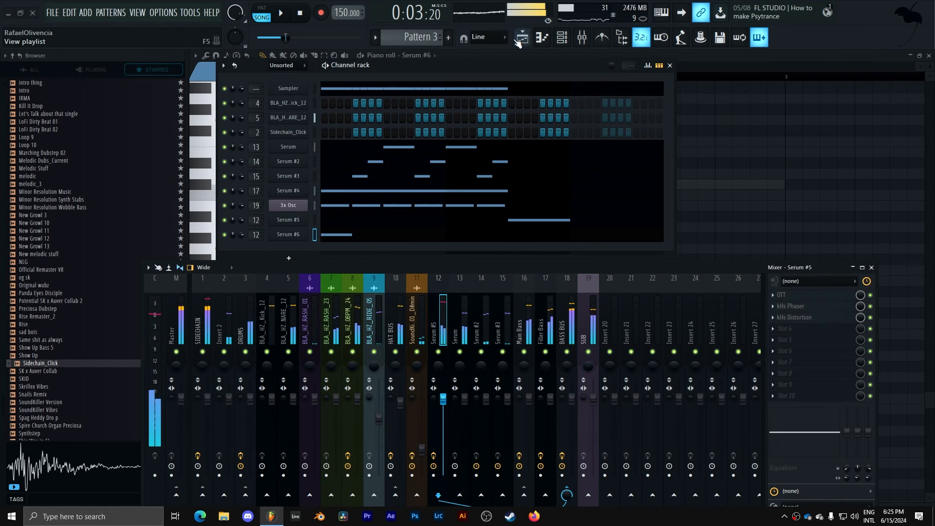
pyautogui.click(523, 37)
pyautogui.press('space')
pyautogui.press('space')
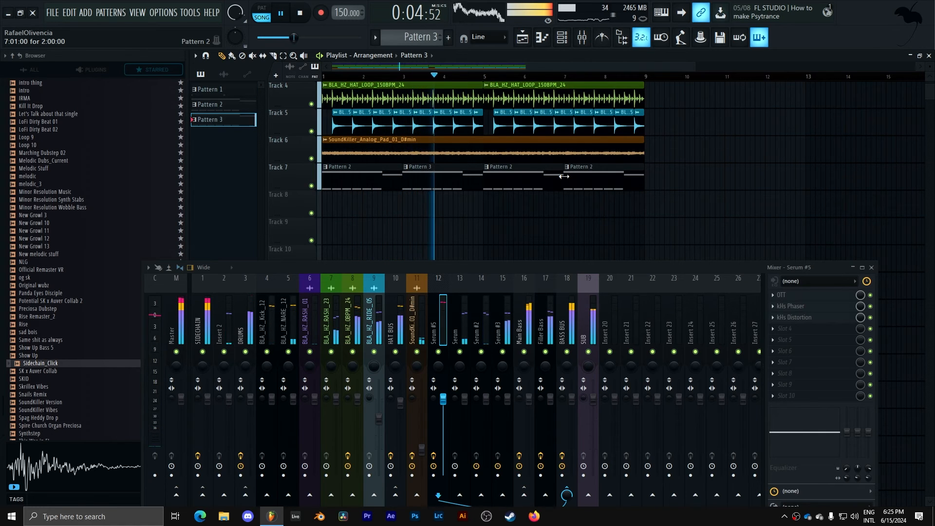
pyautogui.press('space')
pyautogui.press('space')
# Open the Pattern 3 clip for editing and delete the Serum #5 note at the pattern's end.
pyautogui.click(406, 166)
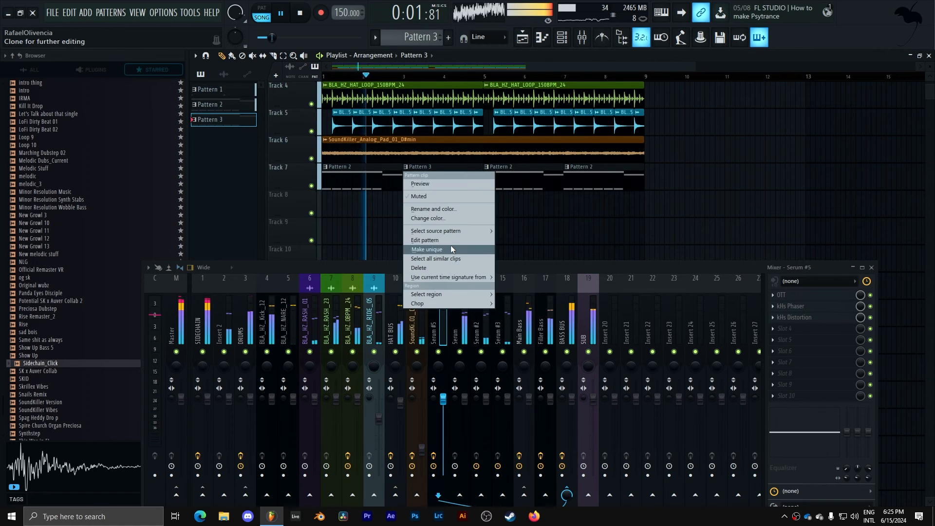
pyautogui.click(451, 244)
pyautogui.click(577, 295)
pyautogui.doubleClick(460, 172)
pyautogui.click(563, 40)
pyautogui.click(524, 222)
pyautogui.press('space')
pyautogui.scroll(-5, 524, 223)
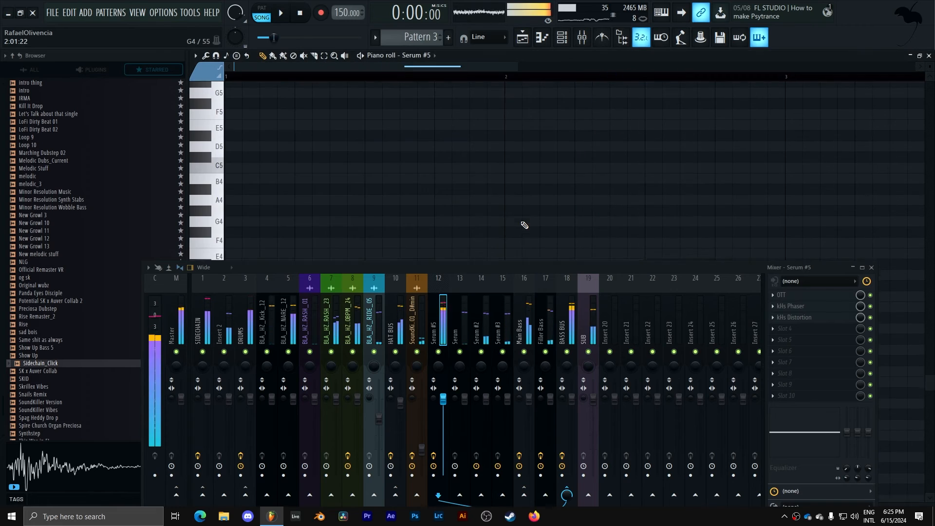
# Add a new Serum channel with oscillator A using the BLA_FM_01 wavetable at octave -2.
pyautogui.click(568, 34)
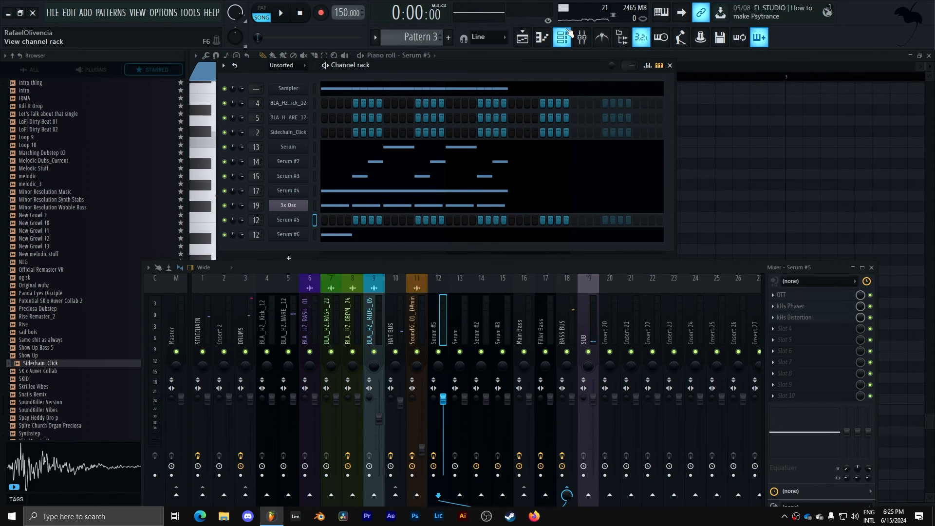
pyautogui.click(302, 253)
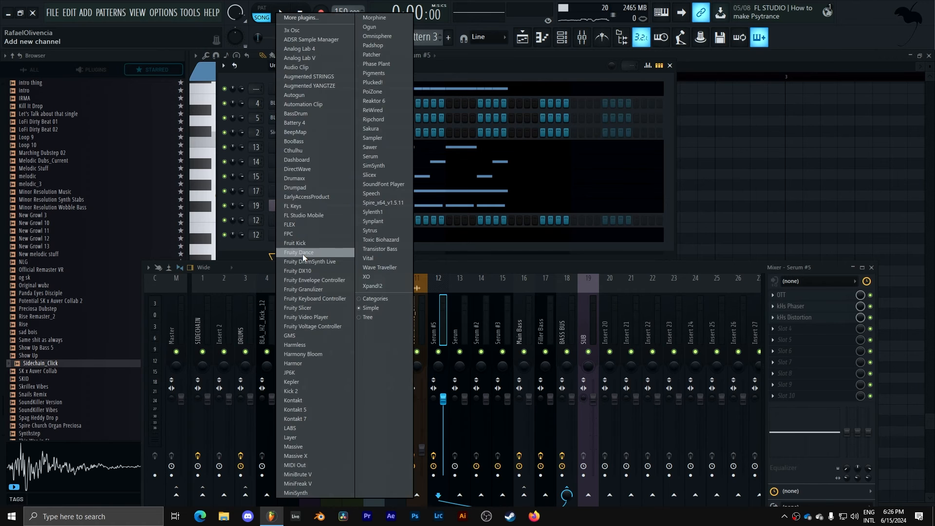
pyautogui.click(371, 157)
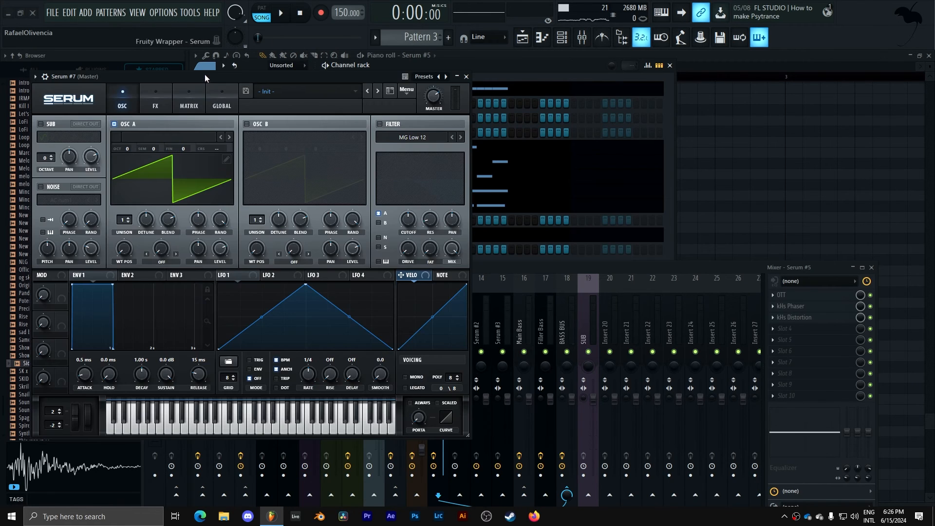
pyautogui.moveTo(205, 75); pyautogui.dragTo(415, 115)
pyautogui.click(394, 177)
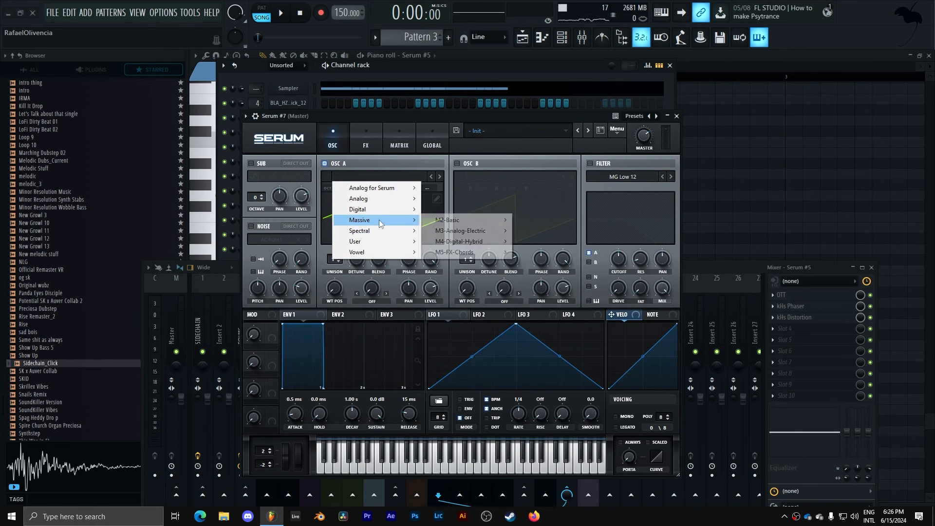
pyautogui.moveTo(367, 241)
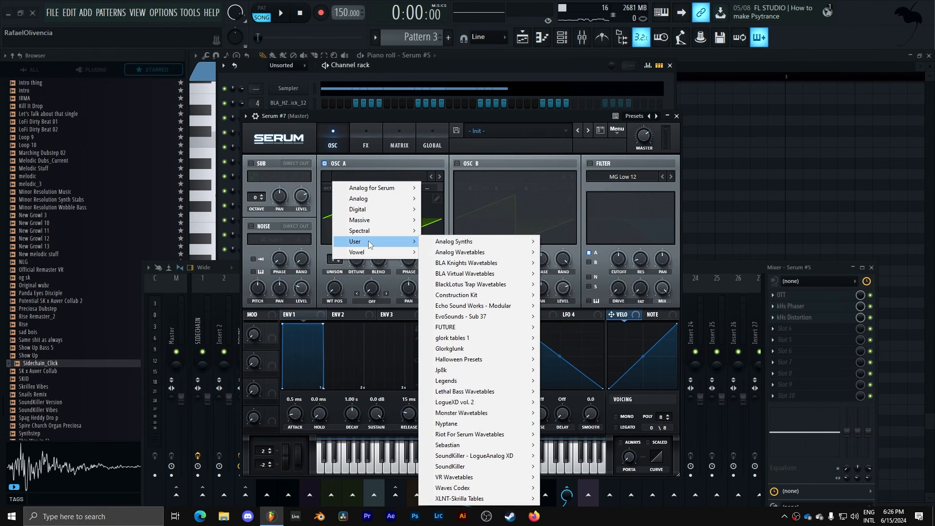
pyautogui.moveTo(491, 267)
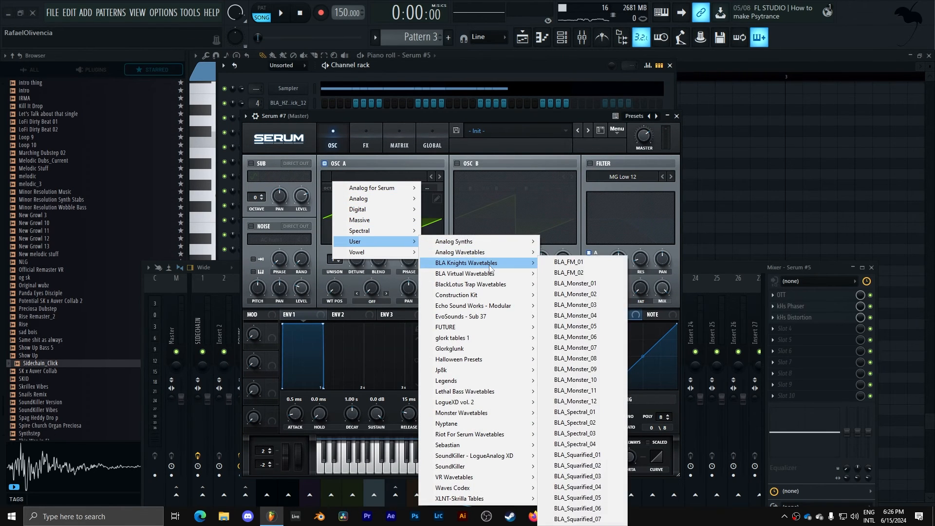
pyautogui.click(570, 263)
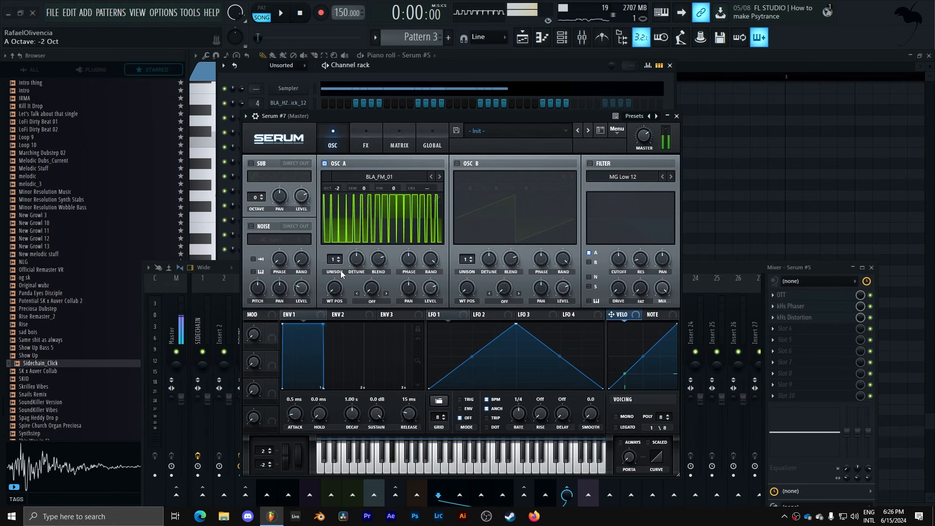
# Assign LFO 1 to oscillator A's wavetable position and reshape LFO 1 into a rising ramp.
pyautogui.moveTo(343, 350); pyautogui.dragTo(366, 337)
pyautogui.moveTo(331, 285)
pyautogui.mouseDown()
pyautogui.moveTo(336, 269)
pyautogui.moveTo(330, 285)
pyautogui.mouseUp()
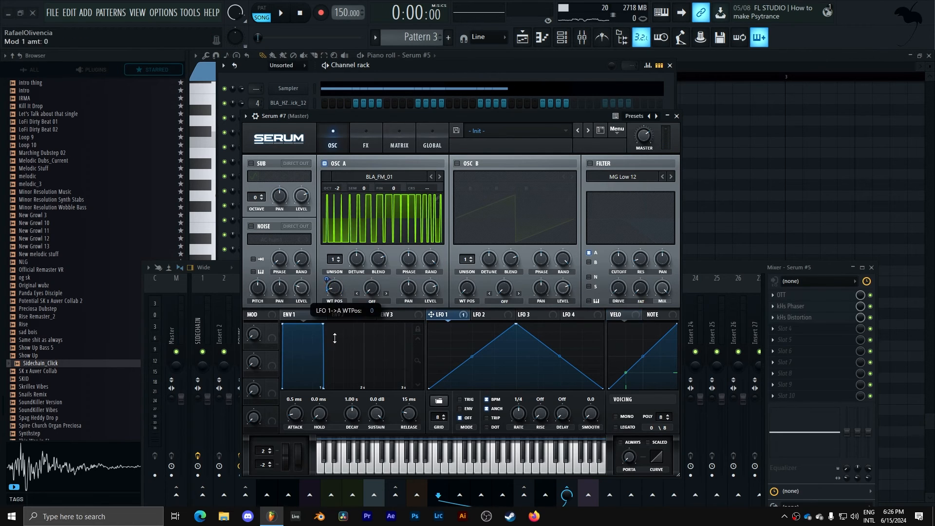
pyautogui.moveTo(337, 349); pyautogui.dragTo(337, 350)
pyautogui.moveTo(515, 326); pyautogui.dragTo(586, 339)
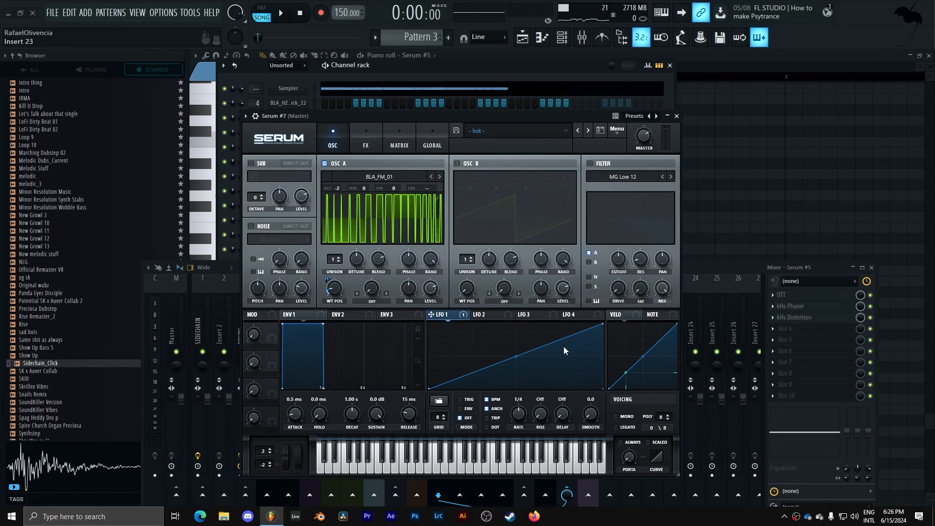
# Bend LFO 1's ramp into a steep early rise in envelope mode and test the sound with the pitch wheel.
pyautogui.moveTo(516, 359); pyautogui.dragTo(520, 333)
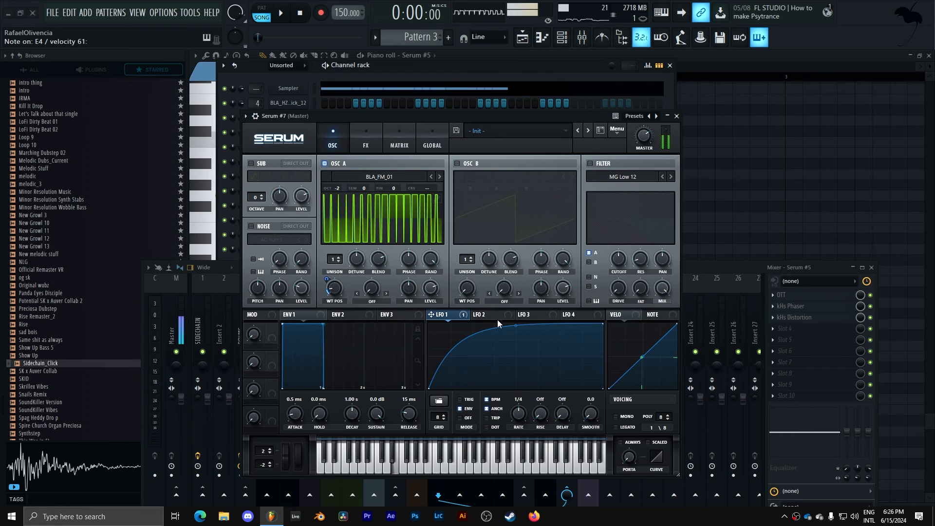
pyautogui.moveTo(285, 449); pyautogui.dragTo(285, 501)
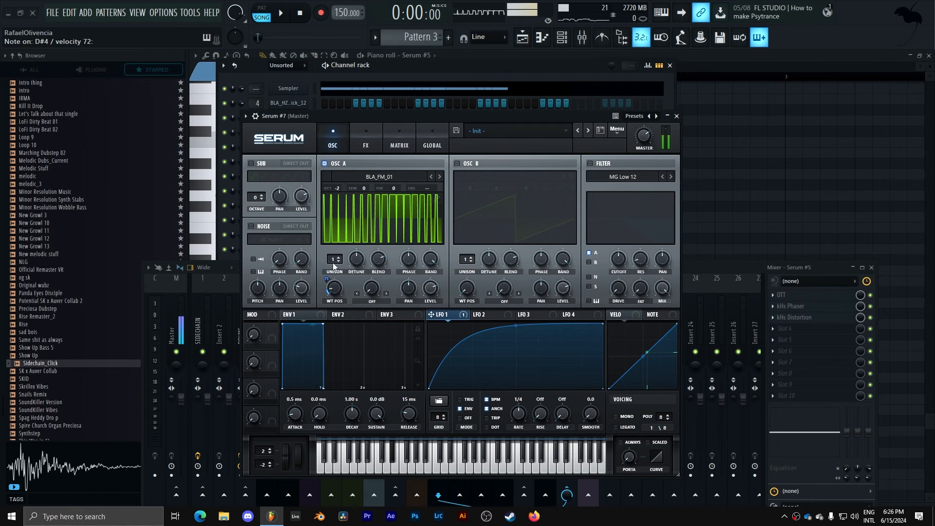
# Assign LFO 2 to oscillator A's coarse pitch as a full-height triangle with a rate of 6.2 Hz.
pyautogui.click(487, 316)
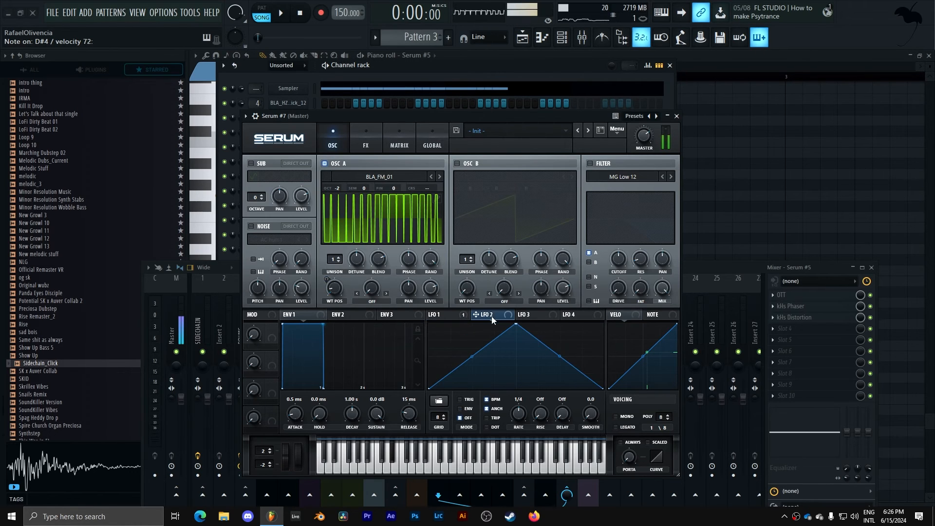
pyautogui.moveTo(427, 191); pyautogui.dragTo(436, 190)
pyautogui.moveTo(518, 325); pyautogui.dragTo(518, 374)
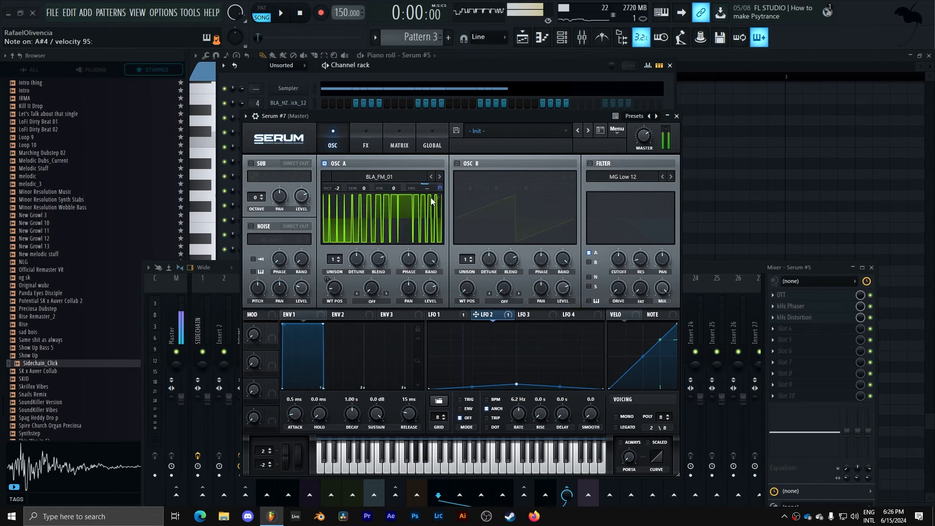
pyautogui.moveTo(515, 386); pyautogui.dragTo(509, 288)
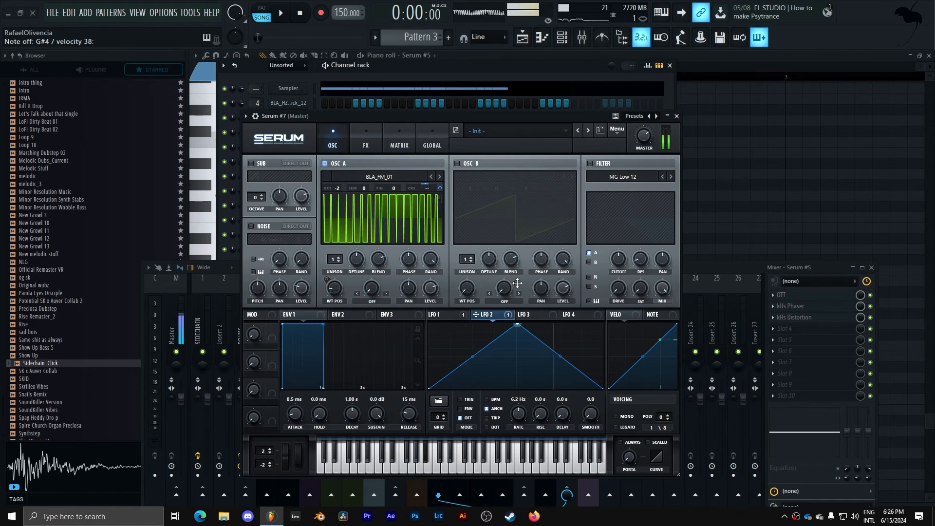
# In Serum #7's modulation matrix, lower the output of the LFO 2 to oscillator A coarse pitch routing to 3.
pyautogui.click(432, 141)
pyautogui.click(366, 141)
pyautogui.click(400, 141)
pyautogui.moveTo(659, 193); pyautogui.dragTo(586, 209)
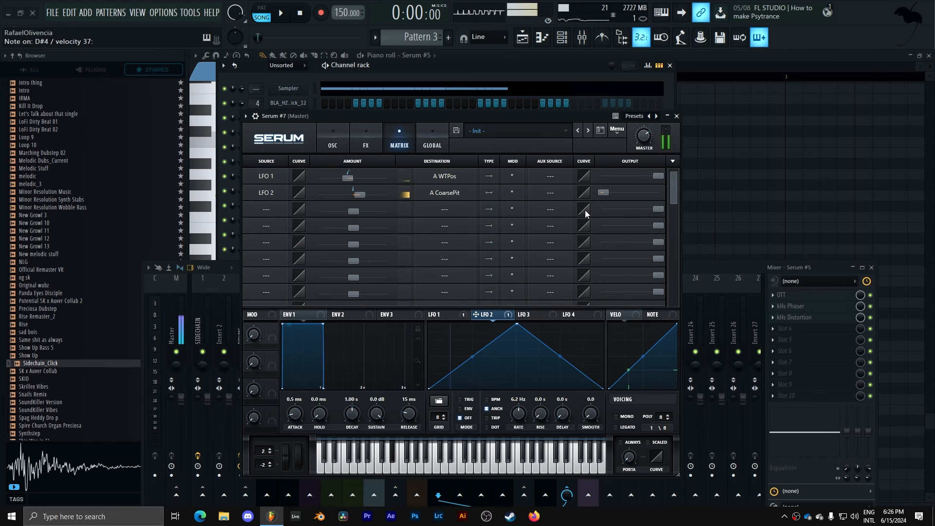
# Close Serum #7, open its piano roll and add a D#4 note across the second half of bar 2.
pyautogui.click(677, 116)
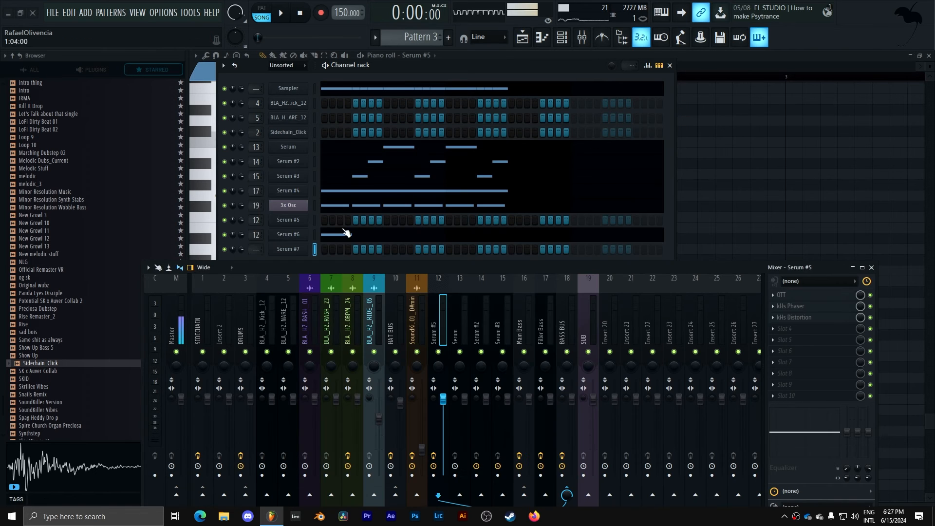
pyautogui.rightClick(310, 250)
pyautogui.click(329, 246)
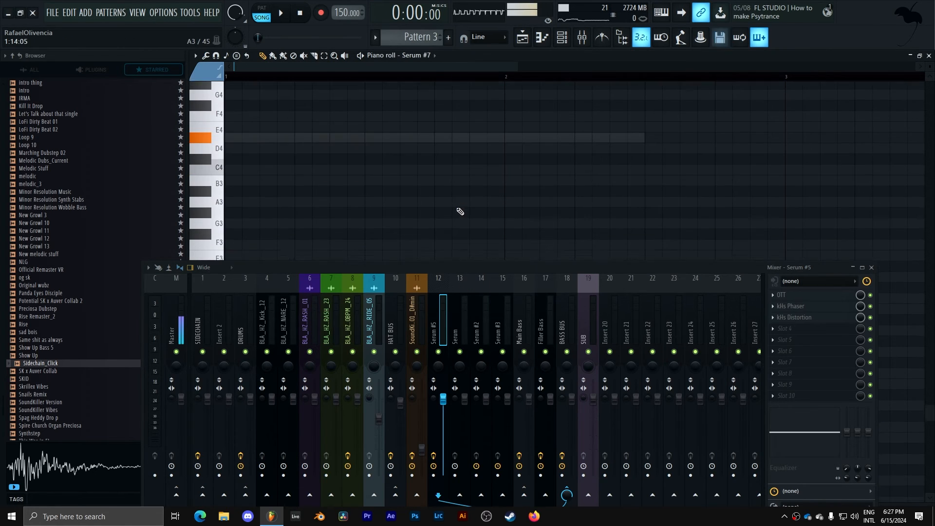
pyautogui.click(646, 133)
pyautogui.press('space')
pyautogui.moveTo(715, 132); pyautogui.dragTo(778, 138)
# Reopen Serum #7, slightly reduce the LFO 2 amount on oscillator A's coarse pitch, and audition the result.
pyautogui.click(562, 37)
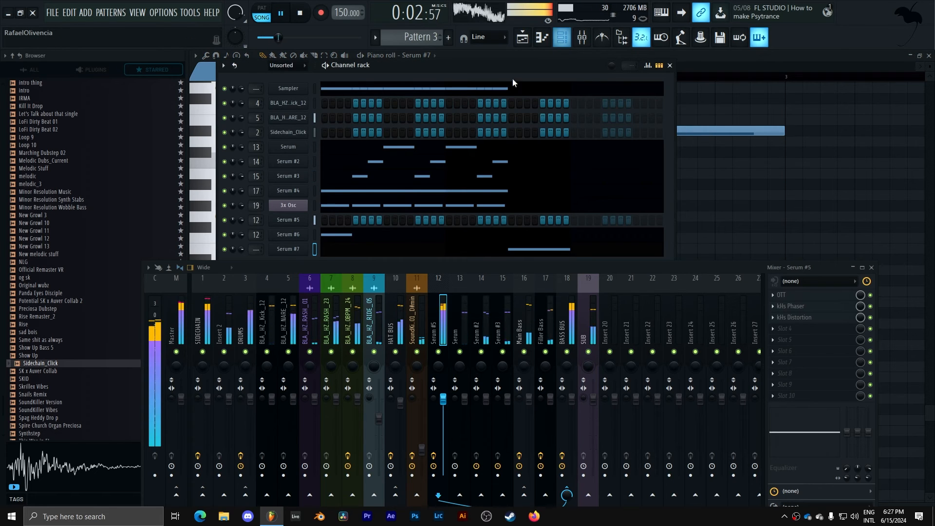
pyautogui.click(306, 249)
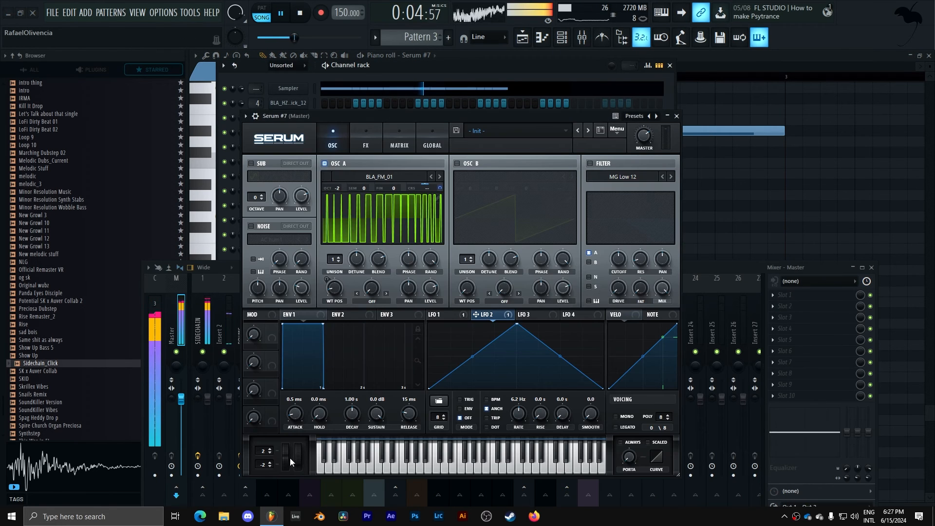
pyautogui.press('space')
pyautogui.click(388, 142)
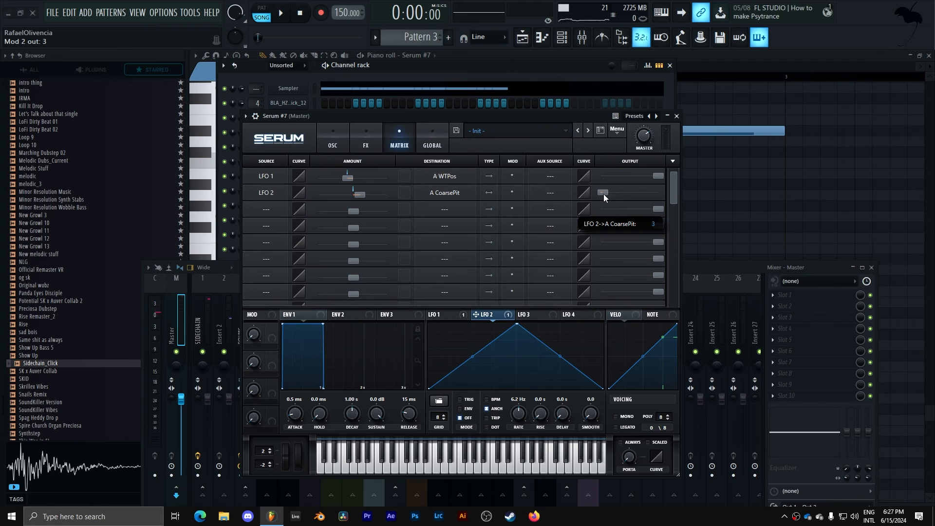
pyautogui.moveTo(362, 192); pyautogui.dragTo(358, 193)
pyautogui.press('space')
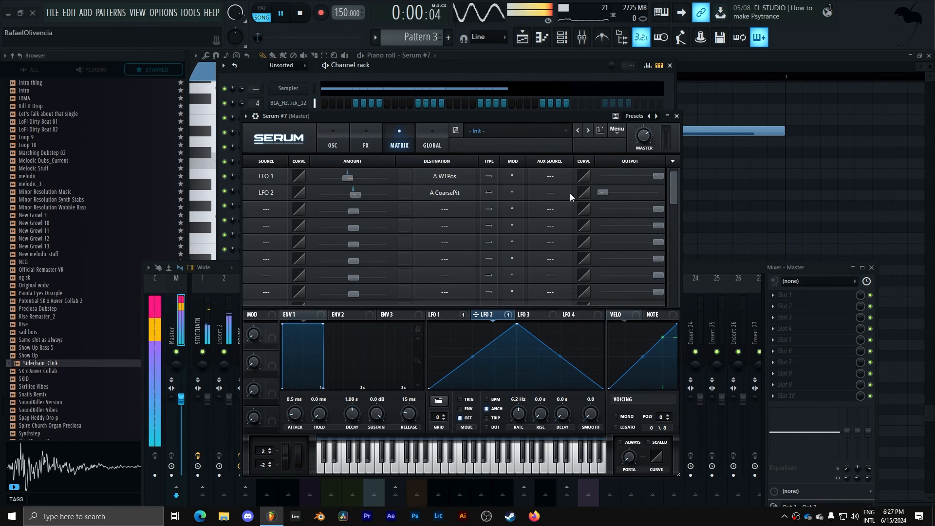
pyautogui.click(670, 65)
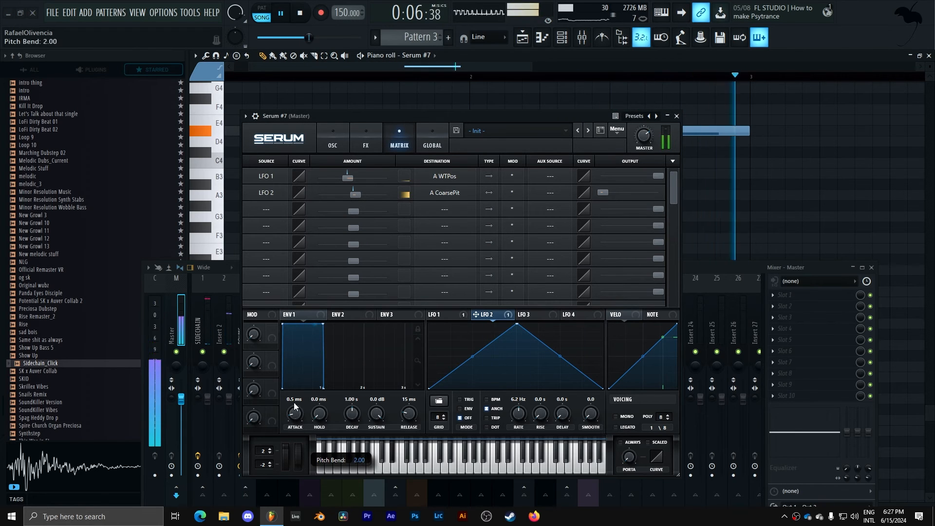
pyautogui.press('space')
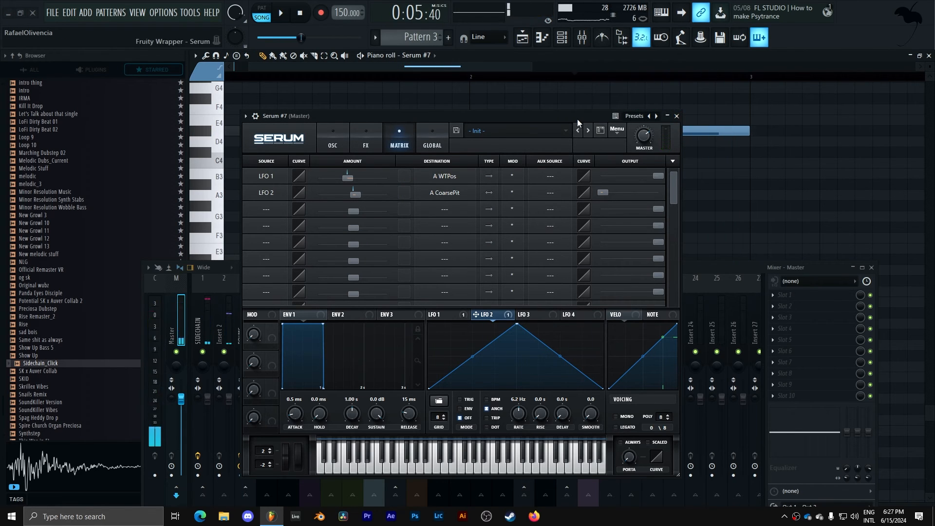
# Enable the compressor in Serum #7's effects with Multiband on.
pyautogui.click(332, 142)
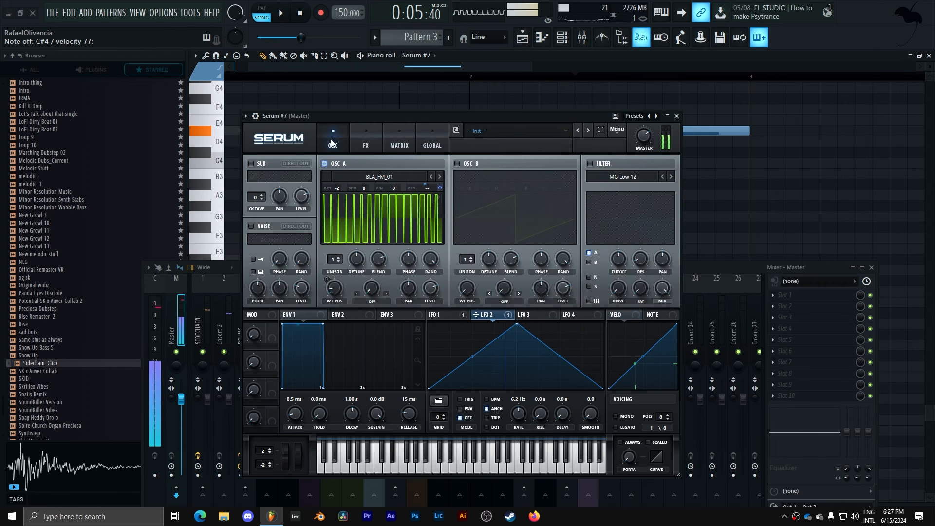
pyautogui.click(374, 141)
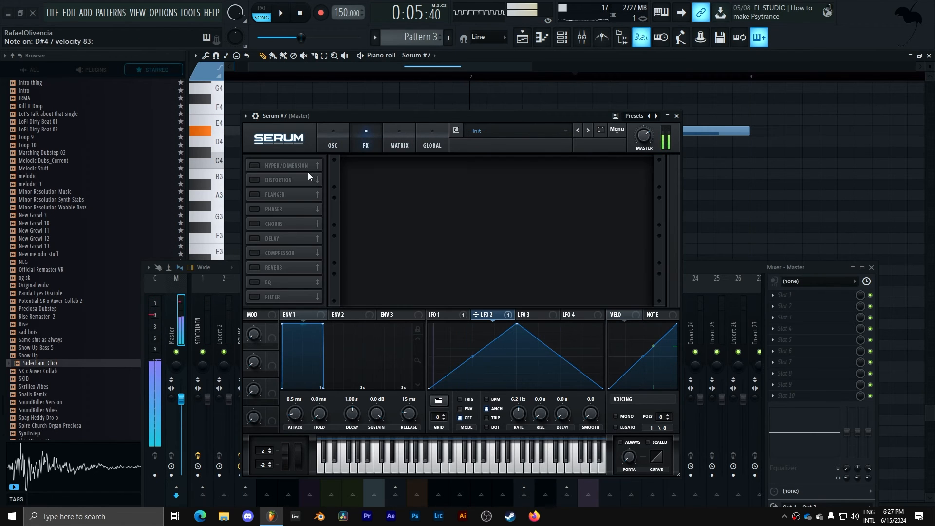
pyautogui.click(254, 253)
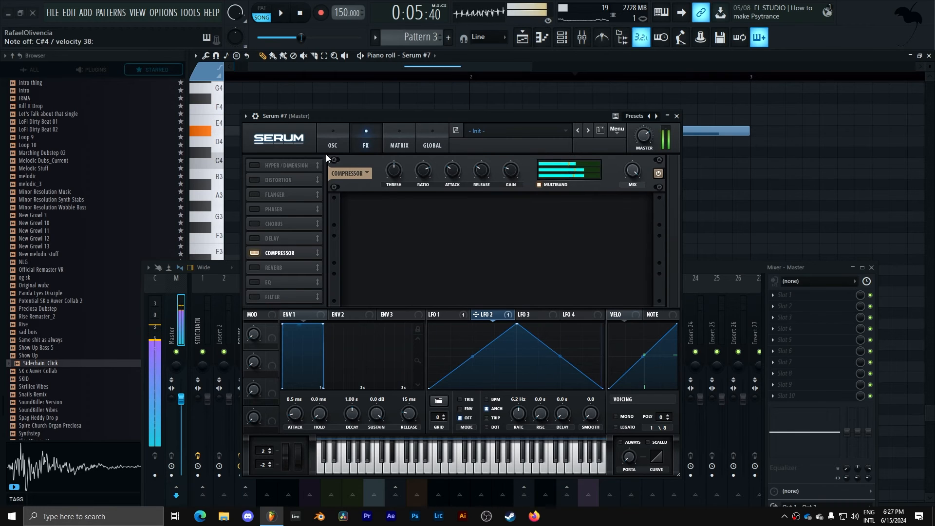
# Assign Serum #7 to mixer track 20 and close the plugin.
pyautogui.click(255, 116)
pyautogui.click(668, 142)
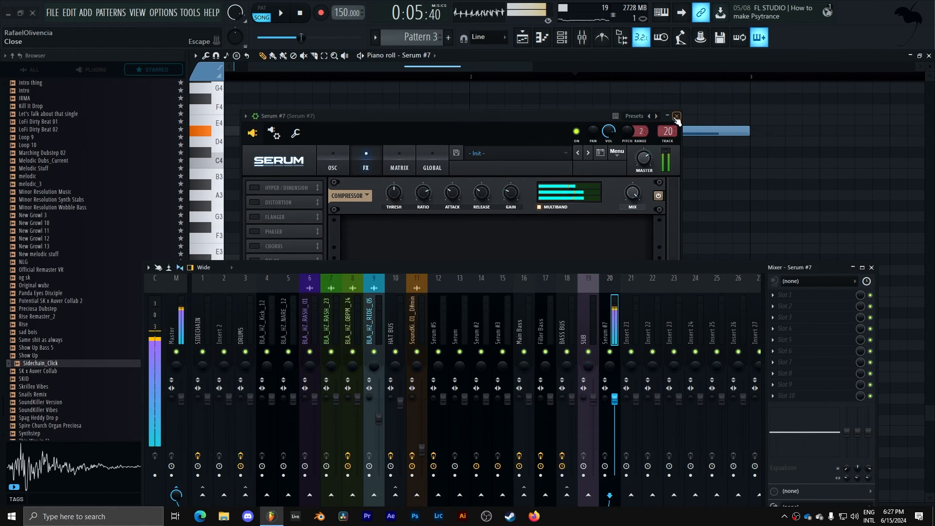
pyautogui.click(676, 116)
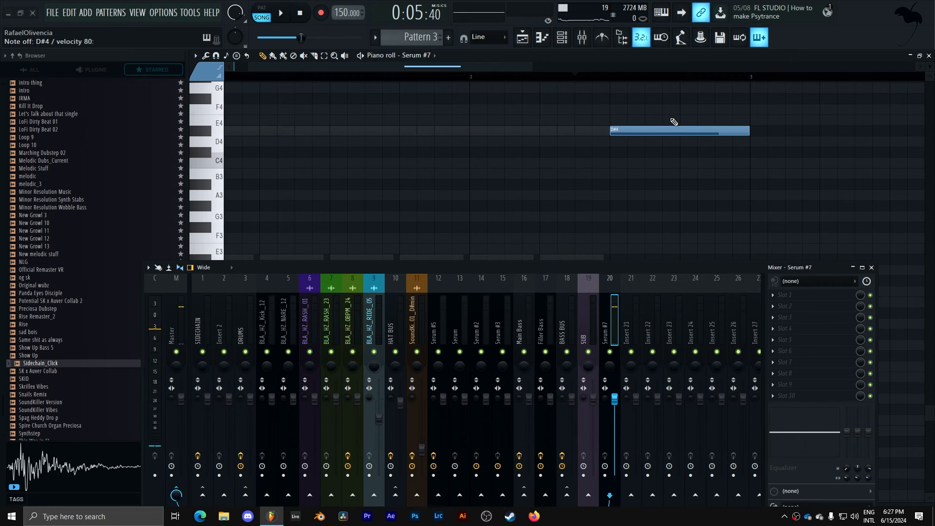
# Move the Serum #7 mixer track to position 18, beside Filler Bass, and route it only to BASS BUS.
pyautogui.hotkey('alt', 'Left')
pyautogui.hotkey('alt', 'Left')
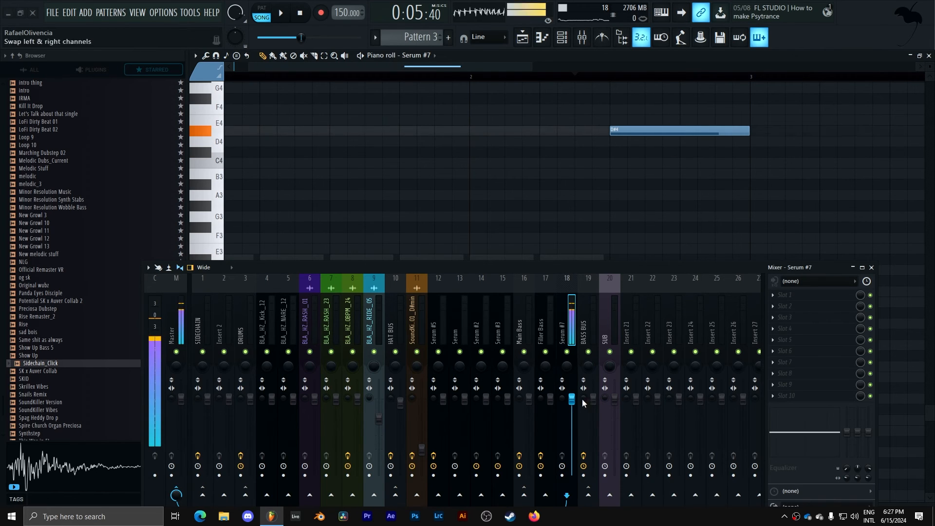
pyautogui.rightClick(602, 497)
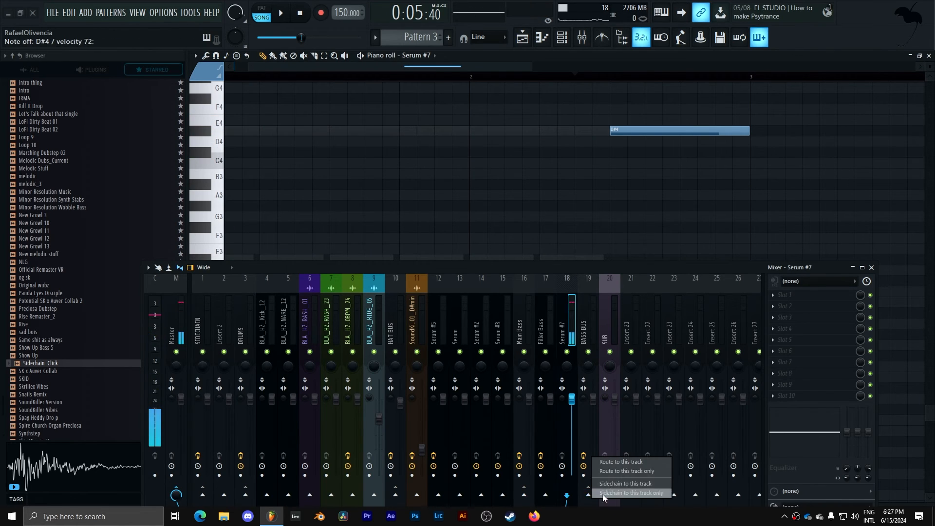
pyautogui.click(620, 473)
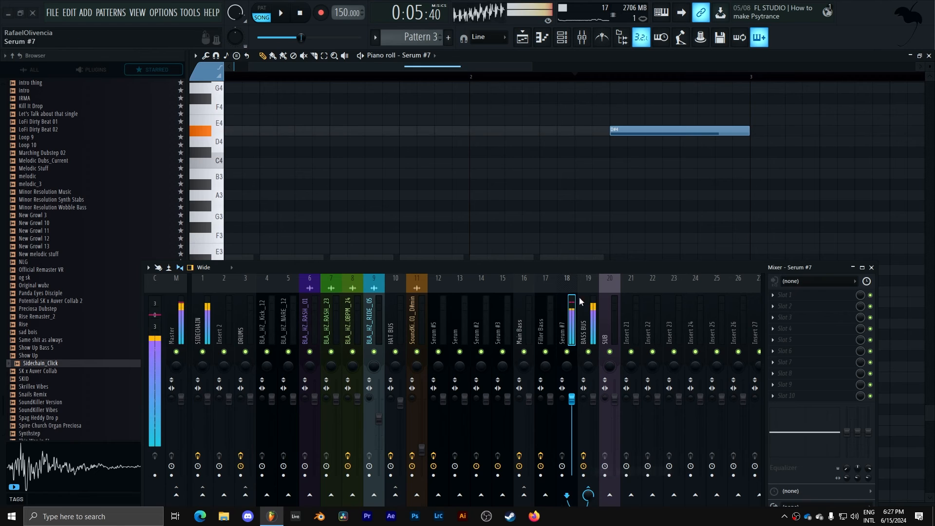
# Reopen Serum #7, create an automation clip for its pitch bend, and close the plugin.
pyautogui.click(563, 43)
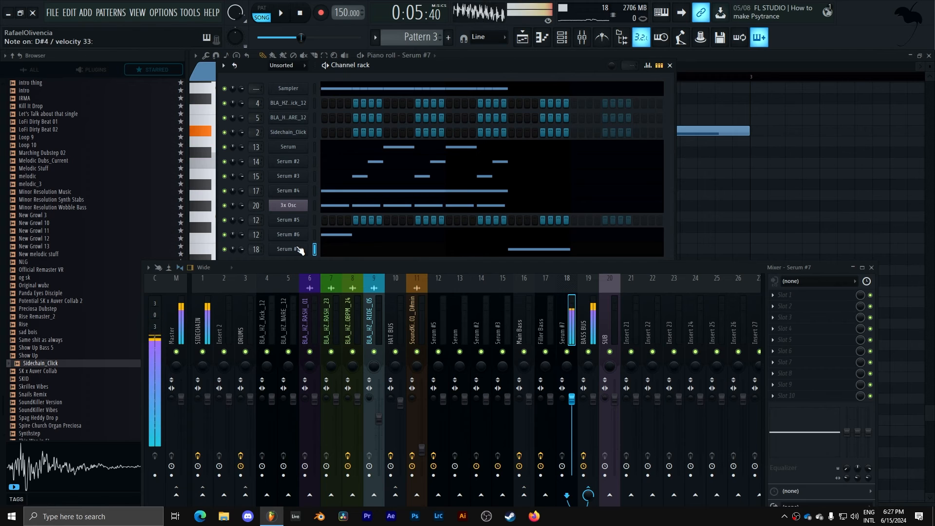
pyautogui.click(291, 250)
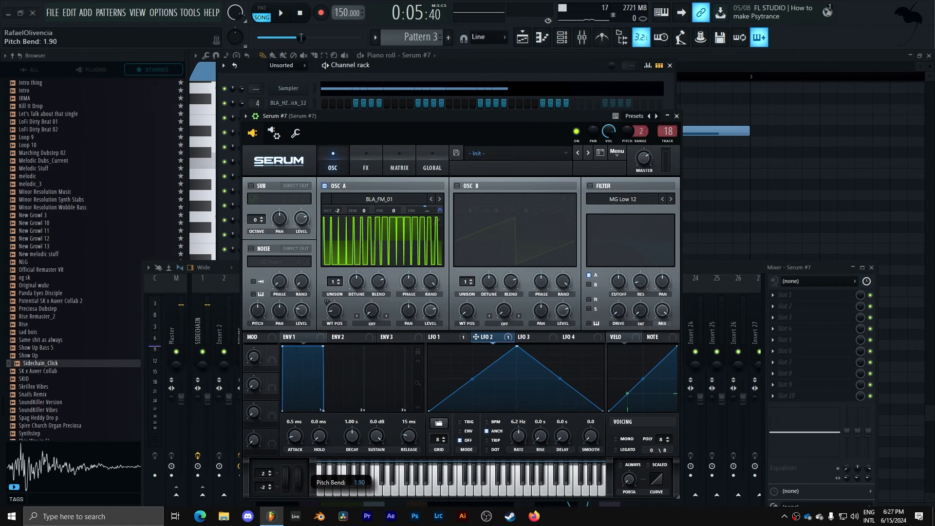
pyautogui.rightClick(700, 13)
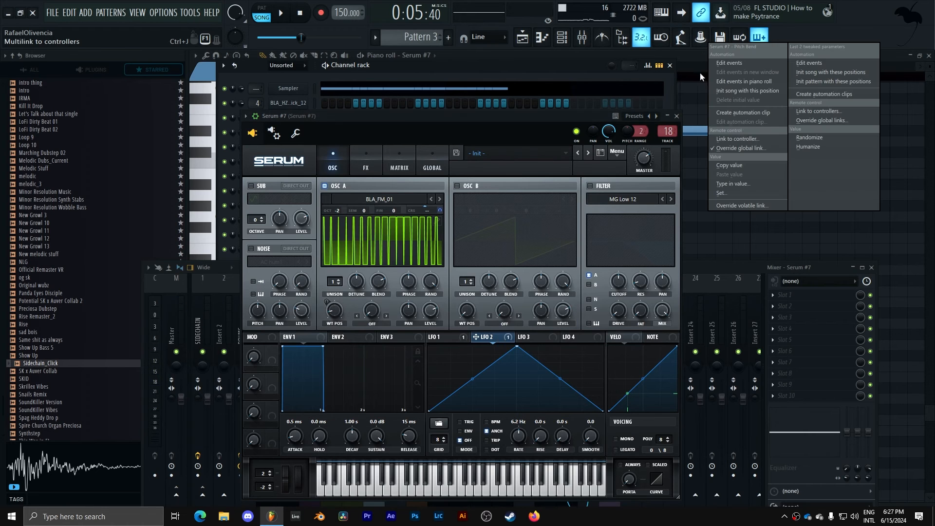
pyautogui.click(743, 112)
pyautogui.click(677, 116)
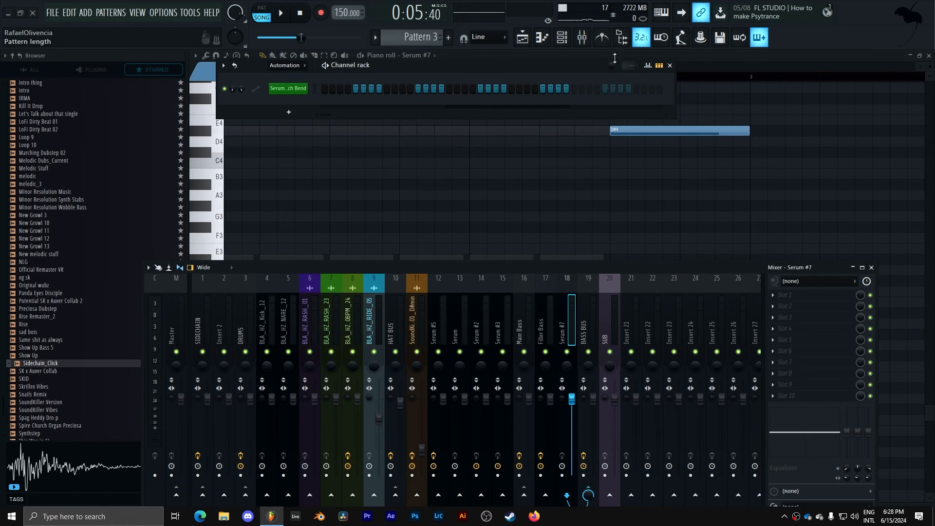
# In the playlist's Pitch Bend clip, draw a ramp from 4:09 up to 100% at 5:01 with an immediate drop to 50%.
pyautogui.click(530, 37)
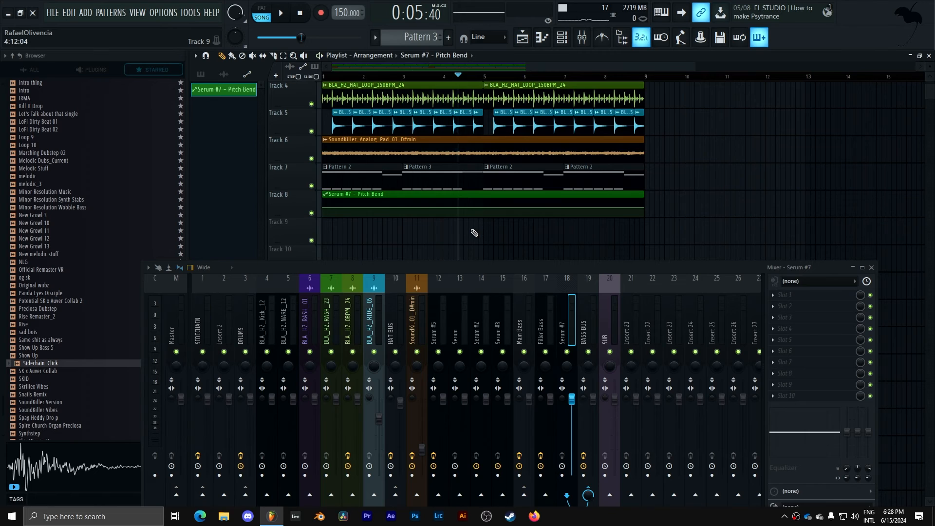
pyautogui.press('space')
pyautogui.press('space')
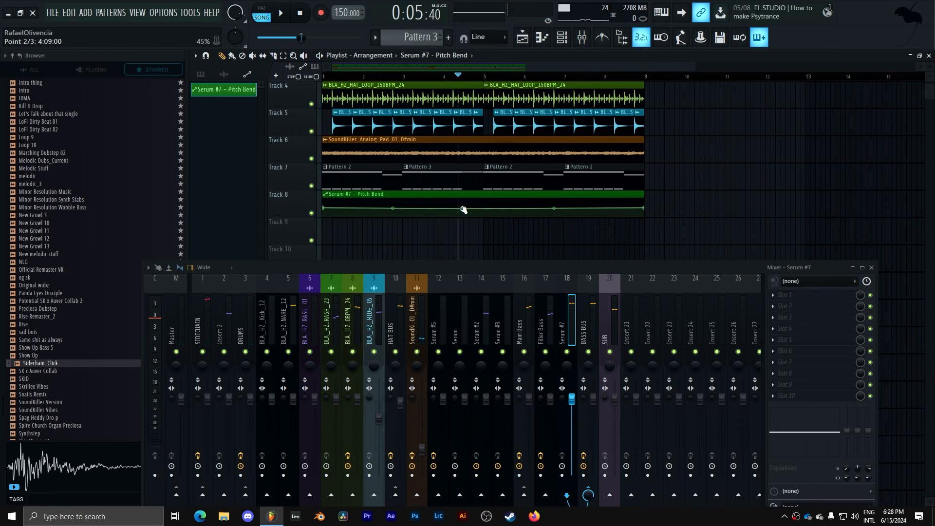
pyautogui.moveTo(459, 207); pyautogui.dragTo(490, 190)
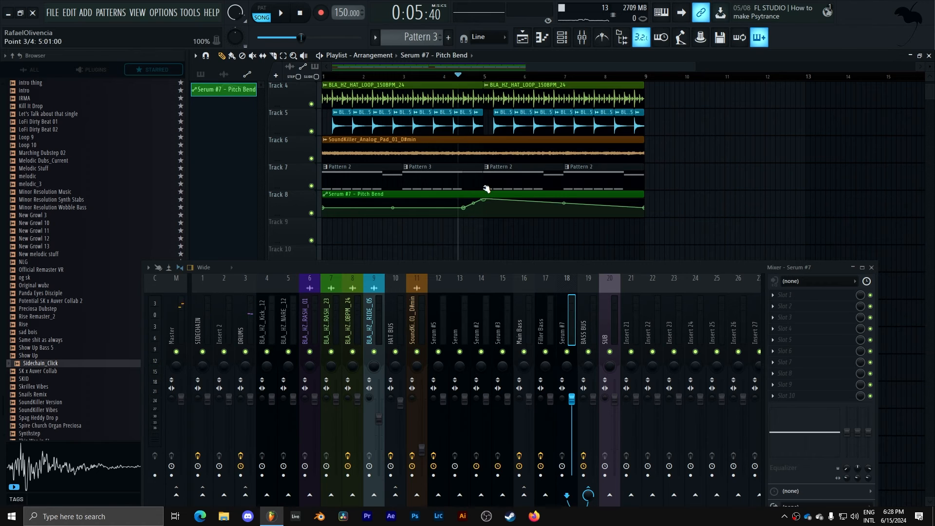
pyautogui.click(485, 207)
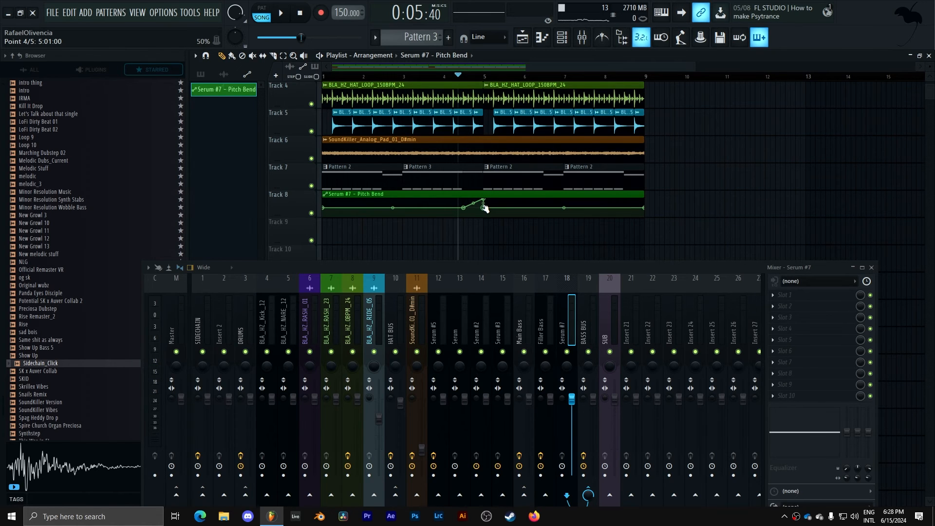
pyautogui.press('space')
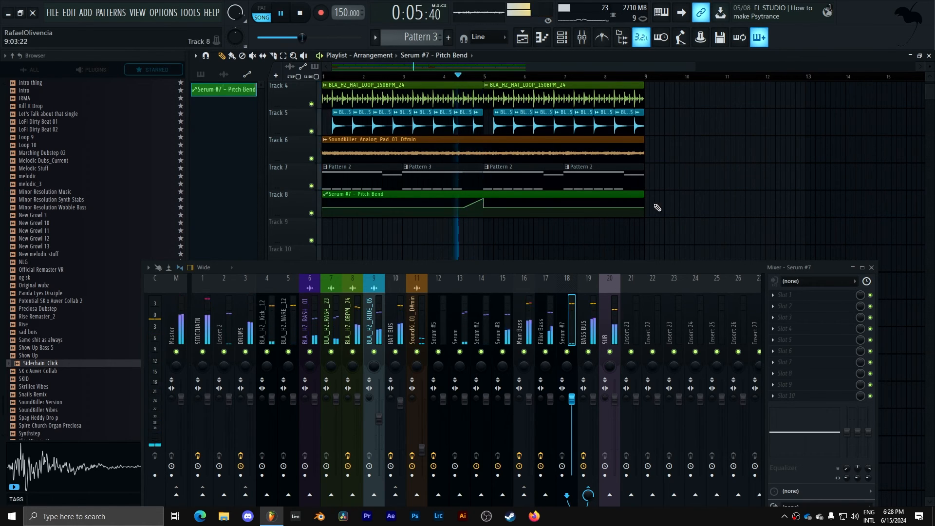
# Shorten the Pitch Bend automation clip to end at bar 5, duplicate it directly after itself, and play it back.
pyautogui.rightClick(644, 207)
pyautogui.click(663, 216)
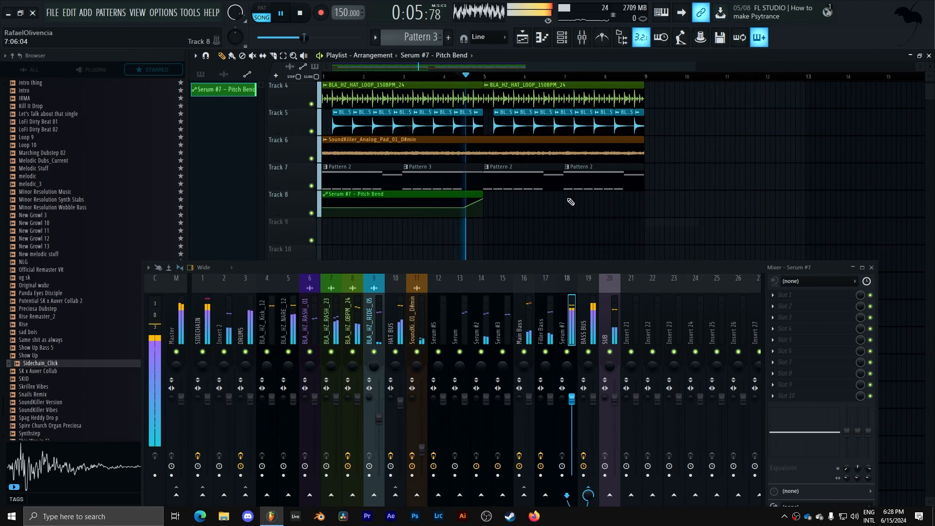
pyautogui.press('space')
pyautogui.keyDown('ctrl'); pyautogui.click(475, 197); pyautogui.keyUp('ctrl')
pyautogui.hotkey('ctrl', 'b')
pyautogui.press('space')
pyautogui.press('space')
pyautogui.press('space')
pyautogui.press('space')
# Reshape the first Pitch Bend clip to jump up at 4:09, fall to 0% at 4:10 and climb until bar 5, then audition it.
pyautogui.moveTo(694, 67); pyautogui.dragTo(429, 76)
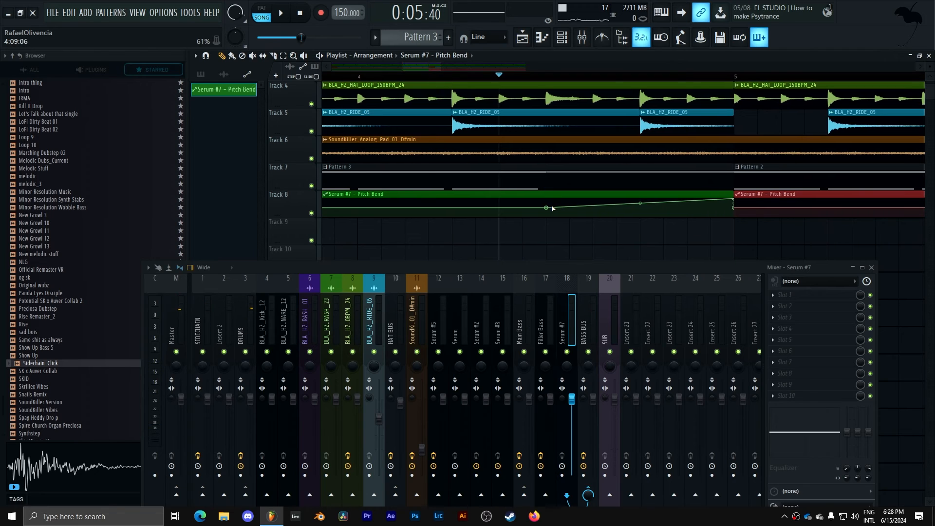
pyautogui.moveTo(563, 210); pyautogui.dragTo(574, 247)
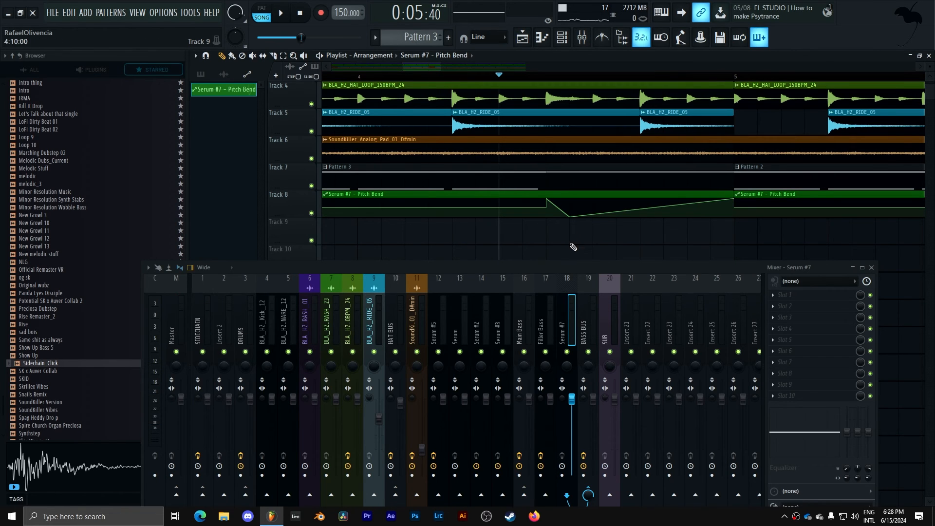
pyautogui.press('space')
pyautogui.press('space')
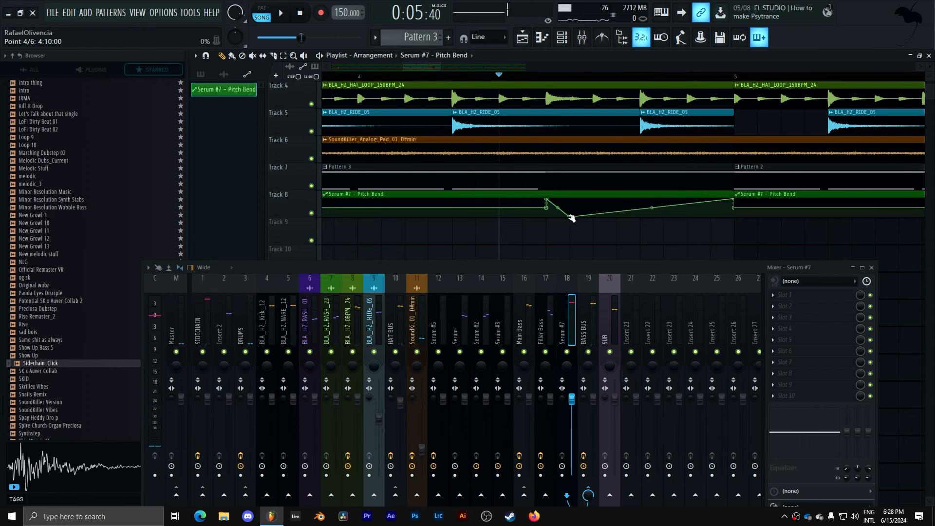
# Try a Pitch Bend shape that starts at 0% at 4:09 and climbs to 95% at 4:10, auditioning each variation.
pyautogui.press('space')
pyautogui.press('space')
pyautogui.moveTo(591, 218); pyautogui.dragTo(572, 219)
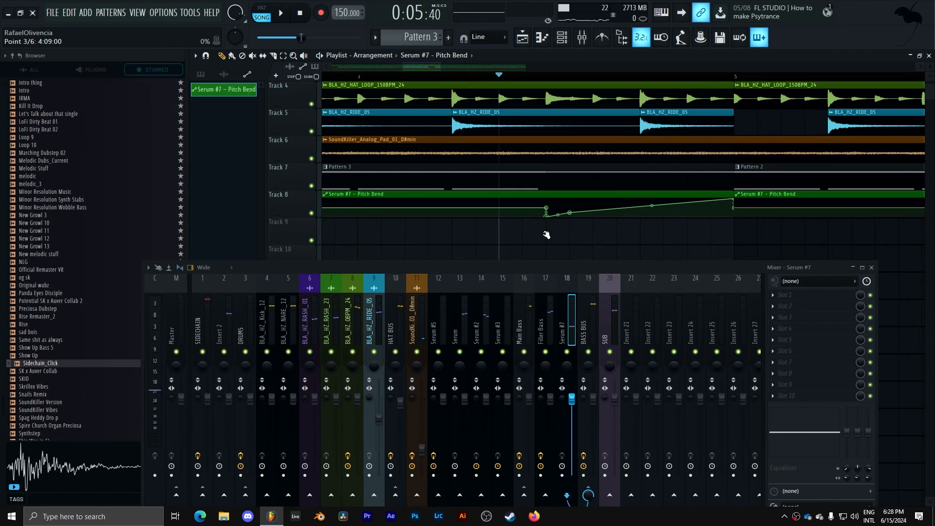
pyautogui.press('space')
pyautogui.press('space')
pyautogui.moveTo(570, 213); pyautogui.dragTo(572, 204)
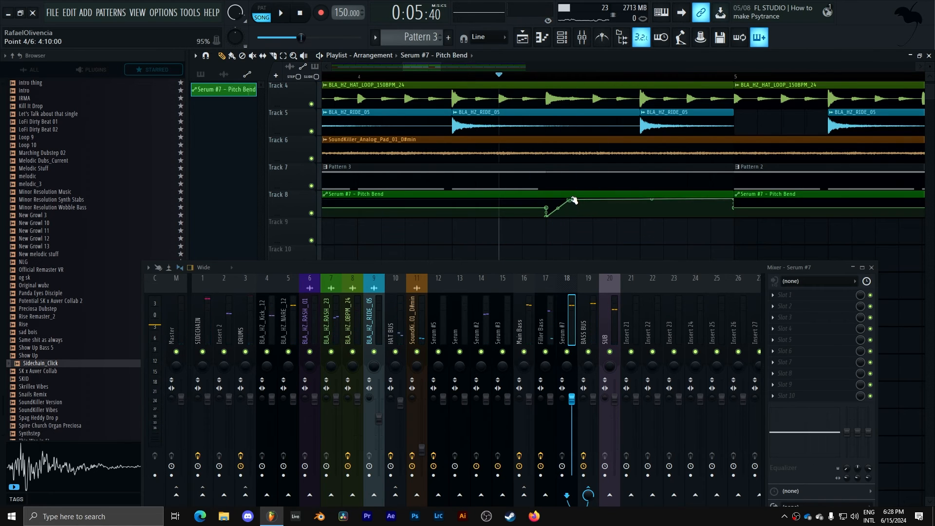
pyautogui.press('space')
pyautogui.press('space')
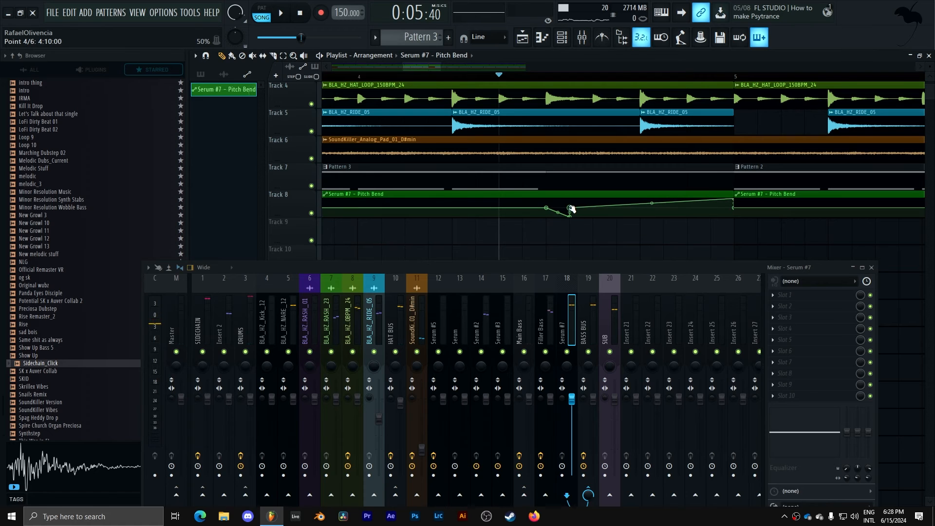
# Try Pitch Bend dips to 0% at 4:10 and 4:11 that return to 50% before the final rise, and play them back.
pyautogui.press('space')
pyautogui.press('space')
pyautogui.press('space')
pyautogui.press('space')
pyautogui.press('space')
pyautogui.press('space')
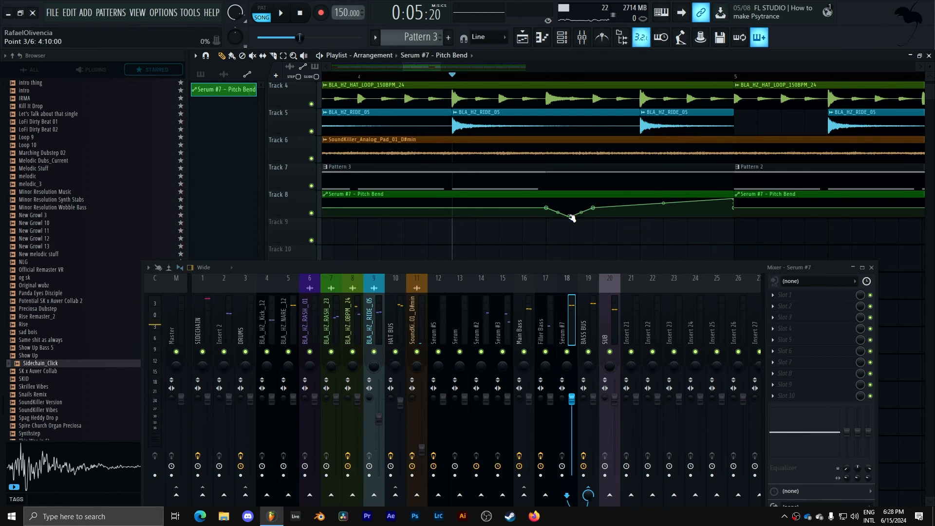
pyautogui.moveTo(572, 217); pyautogui.dragTo(594, 218)
pyautogui.press('space')
pyautogui.press('space')
pyautogui.press('space')
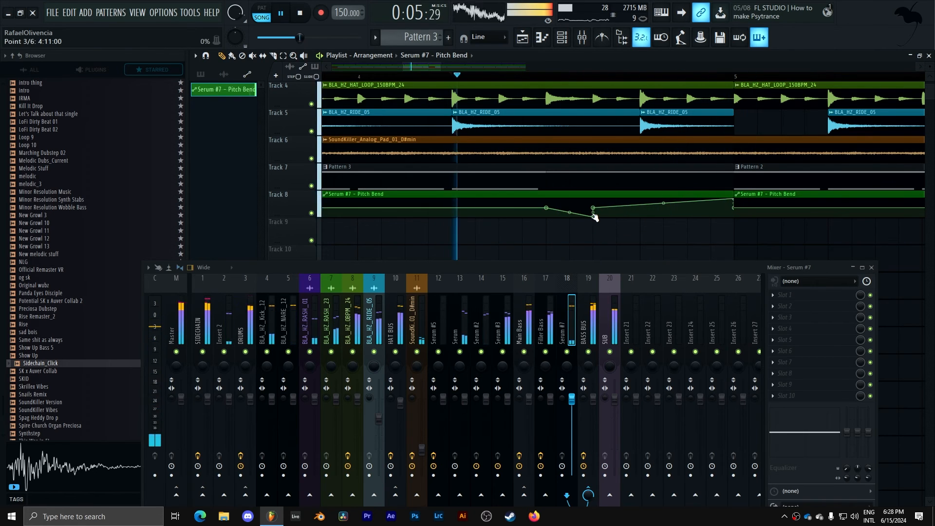
pyautogui.press('space')
pyautogui.press('space')
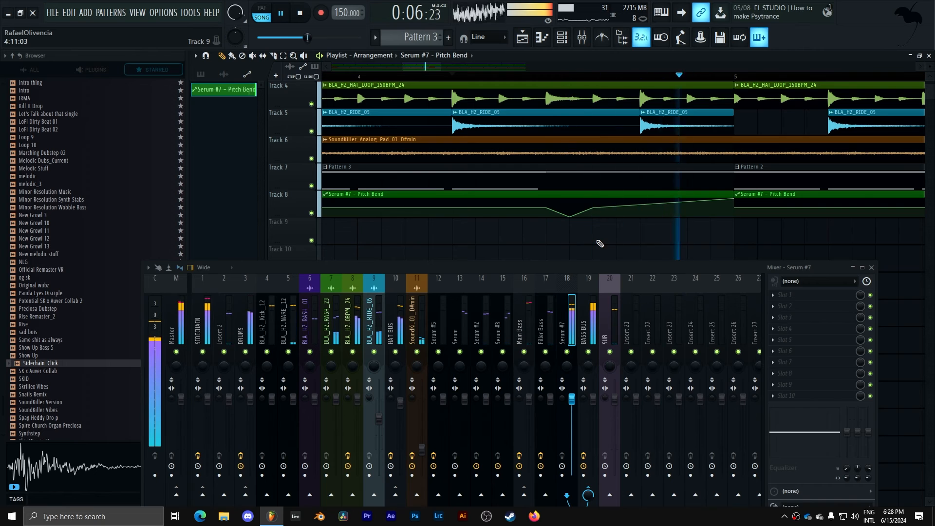
pyautogui.press('space')
pyautogui.press('space')
pyautogui.press('space')
# Delete the Pitch Bend points at 4:10 and 4:11, leaving a single ramp from 4:09 up to bar 5.
pyautogui.rightClick(572, 218)
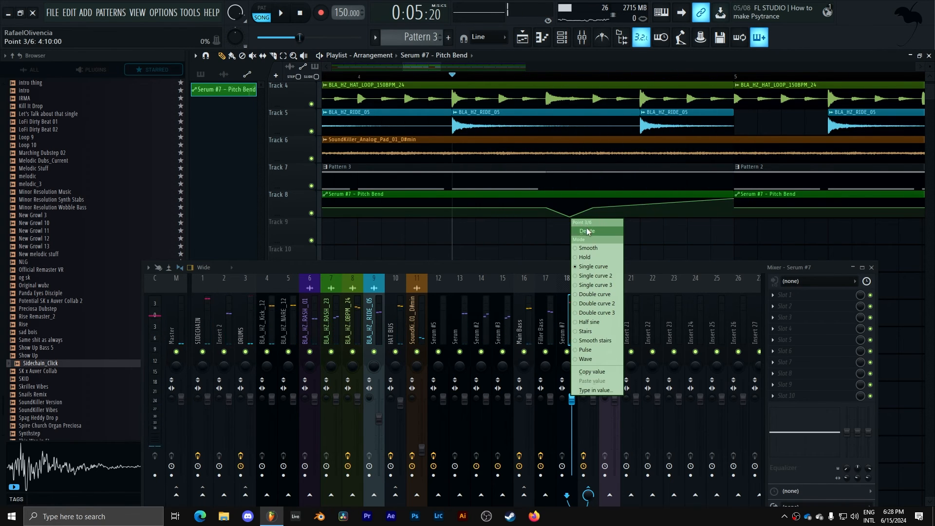
pyautogui.click(587, 232)
pyautogui.rightClick(593, 208)
pyautogui.click(611, 221)
# Reopen Serum #7, assign LFO 3 to oscillator A's coarse pitch, and move the LFO's peak to its start.
pyautogui.press('F6')
pyautogui.click(292, 107)
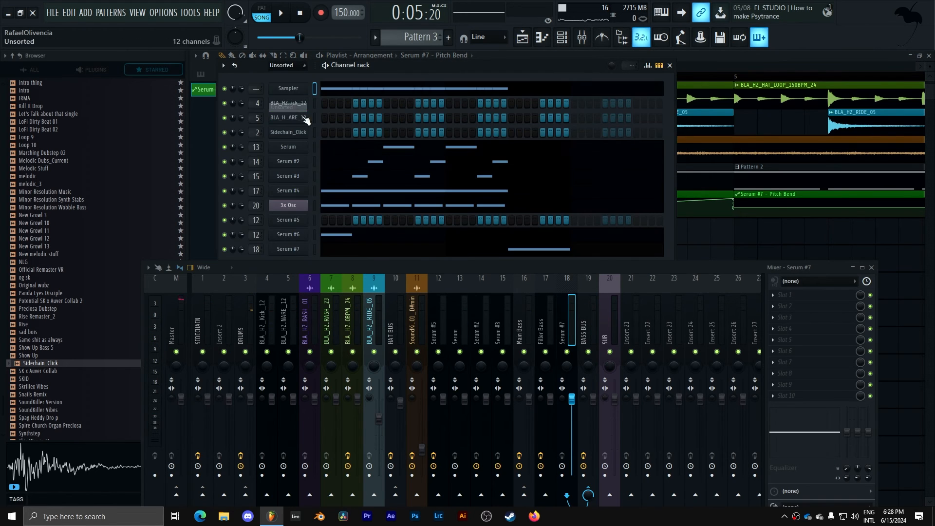
pyautogui.click(301, 249)
pyautogui.click(530, 341)
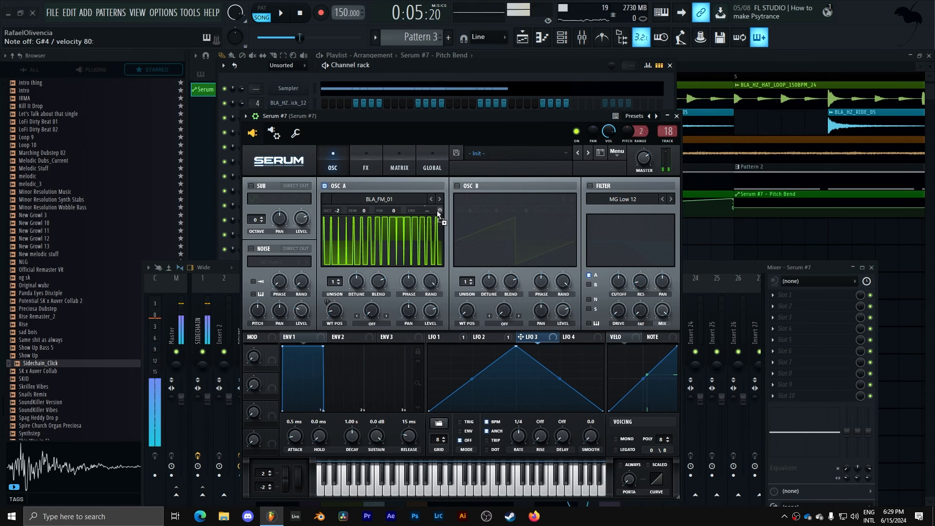
pyautogui.moveTo(517, 346); pyautogui.dragTo(429, 347)
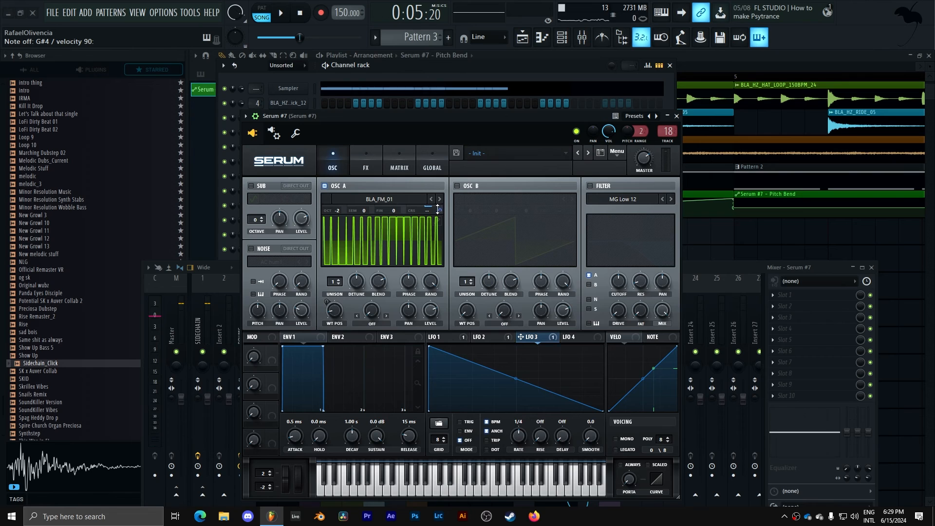
# Set LFO 3 to ENV mode, shape it into a short, steep decay at the start, and play the track.
pyautogui.click(462, 431)
pyautogui.moveTo(585, 391); pyautogui.dragTo(490, 437)
pyautogui.doubleClick(564, 393)
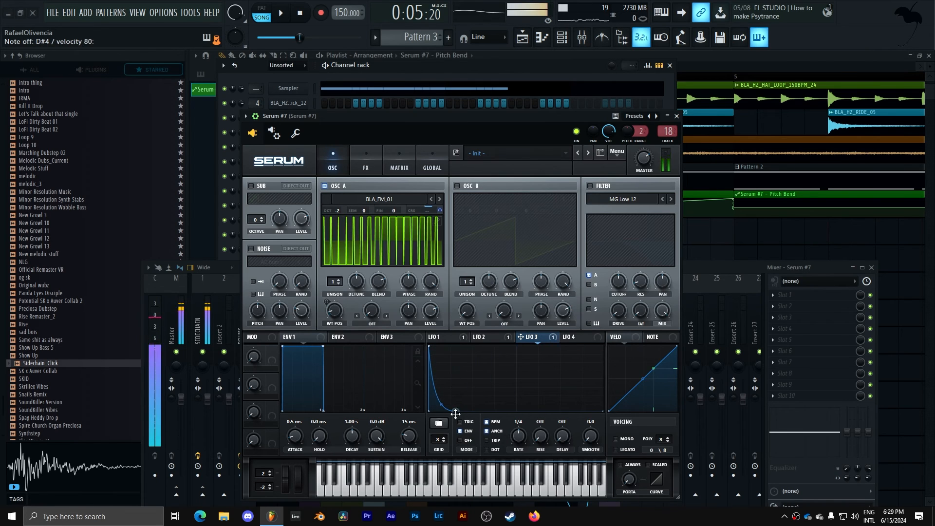
pyautogui.press('space')
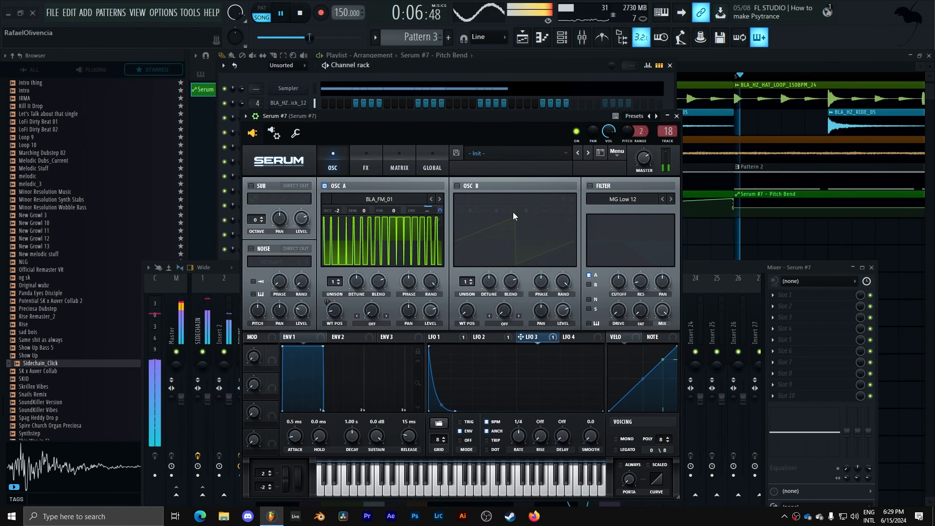
pyautogui.click(366, 168)
pyautogui.click(333, 168)
pyautogui.press('space')
# Set oscillator A's unison to 3 voices after trying 7, lower its unison detune, and audition the sound.
pyautogui.moveTo(328, 284); pyautogui.dragTo(345, 246)
pyautogui.press('space')
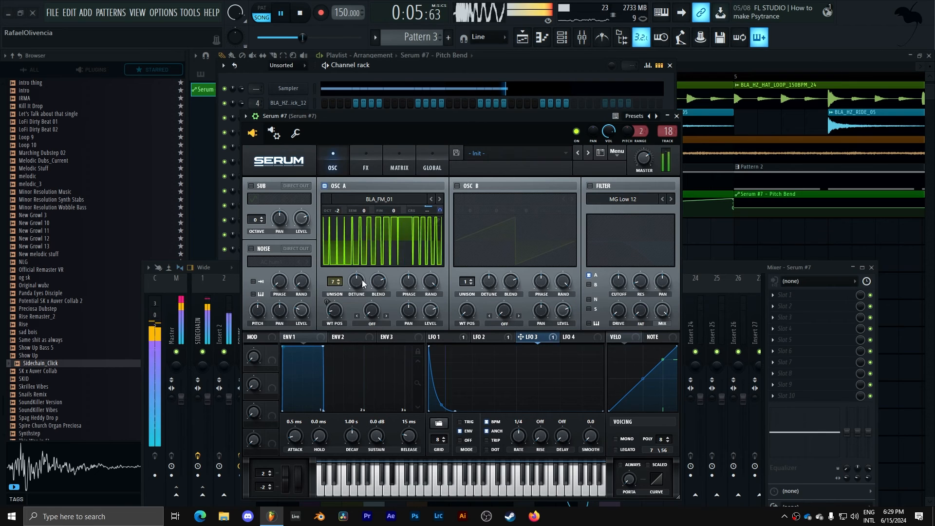
pyautogui.press('space')
pyautogui.press('space')
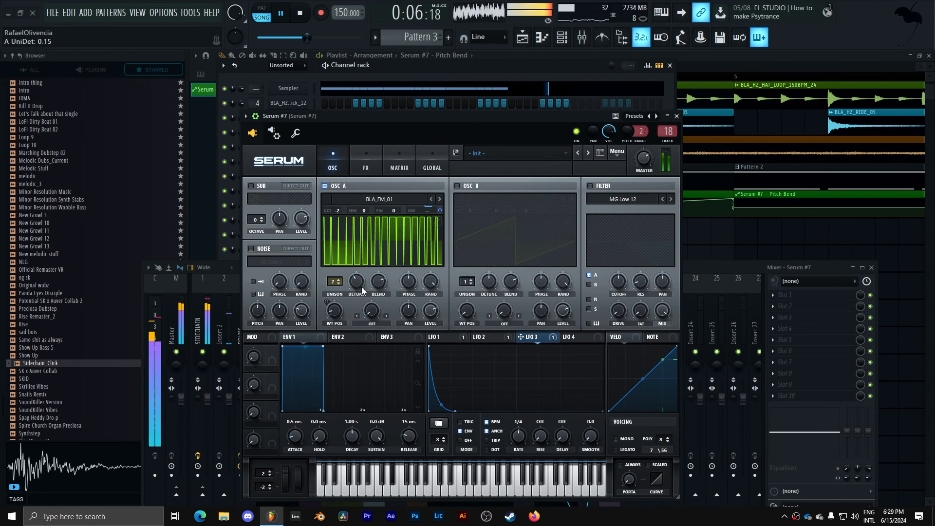
pyautogui.moveTo(356, 286); pyautogui.dragTo(339, 315)
pyautogui.press('space')
pyautogui.press('space')
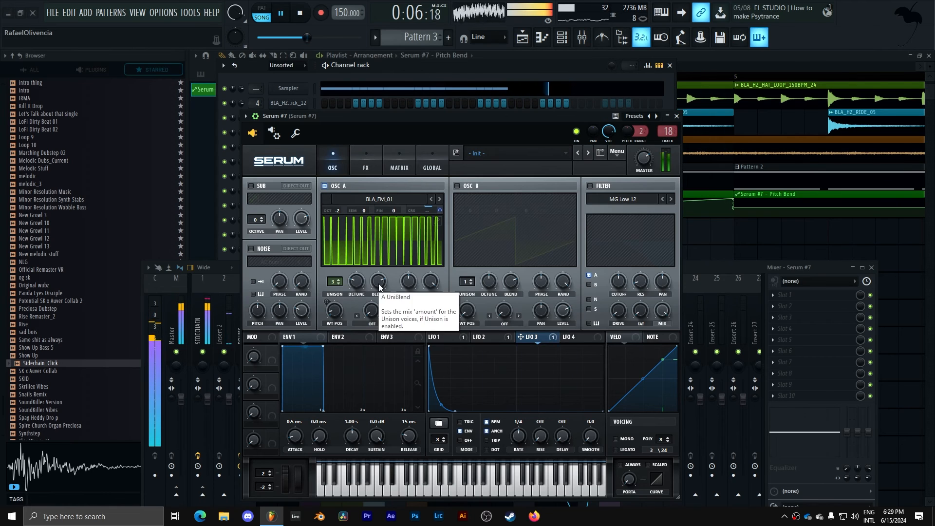
pyautogui.press('space')
# Enable oscillator B at 0% volume, apply FM (From B) warp to oscillator A, and adjust the warp amount during playback.
pyautogui.click(484, 200)
pyautogui.click(477, 202)
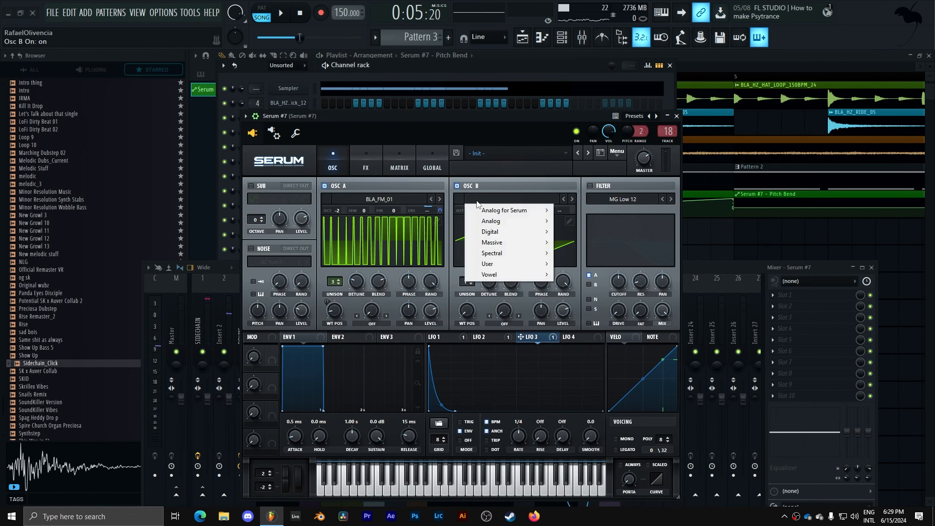
pyautogui.moveTo(564, 311); pyautogui.dragTo(565, 323)
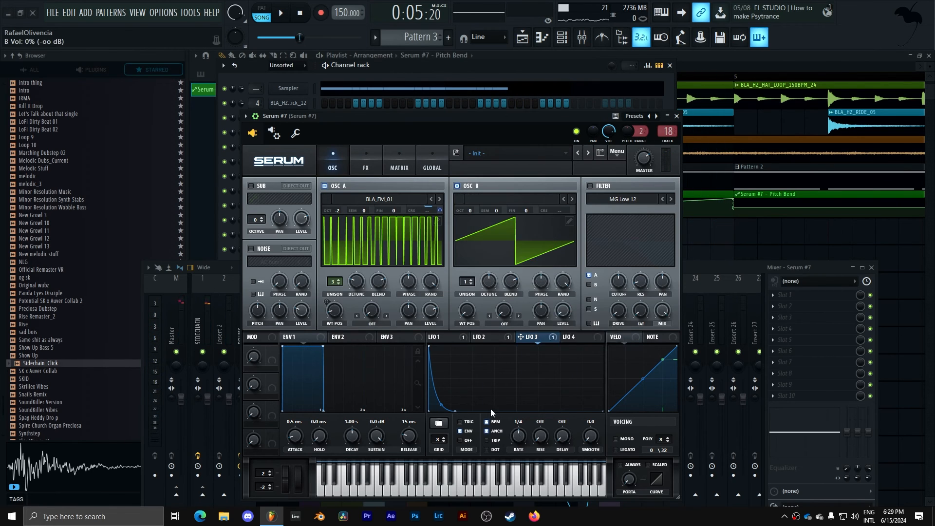
pyautogui.click(373, 325)
pyautogui.click(375, 276)
pyautogui.press('space')
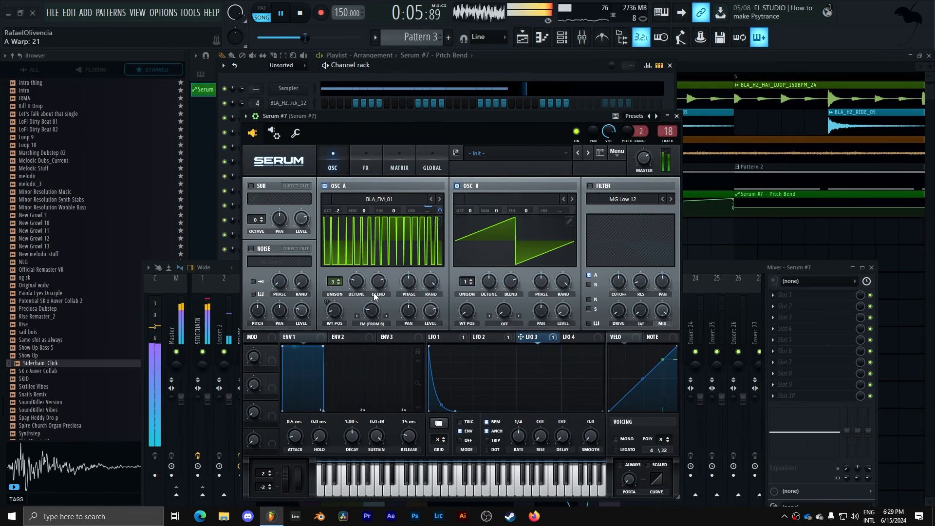
pyautogui.moveTo(376, 308); pyautogui.dragTo(376, 319)
pyautogui.press('space')
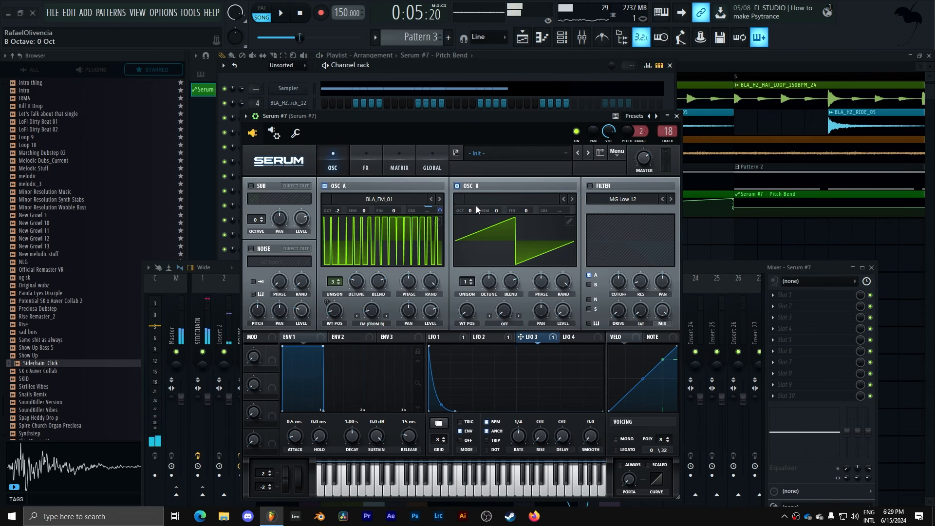
# Tune oscillator B to +7 semitones and 30 cents fine, readjust oscillator A's FM warp amount, and close Serum #7.
pyautogui.moveTo(495, 209); pyautogui.dragTo(501, 177)
pyautogui.press('space')
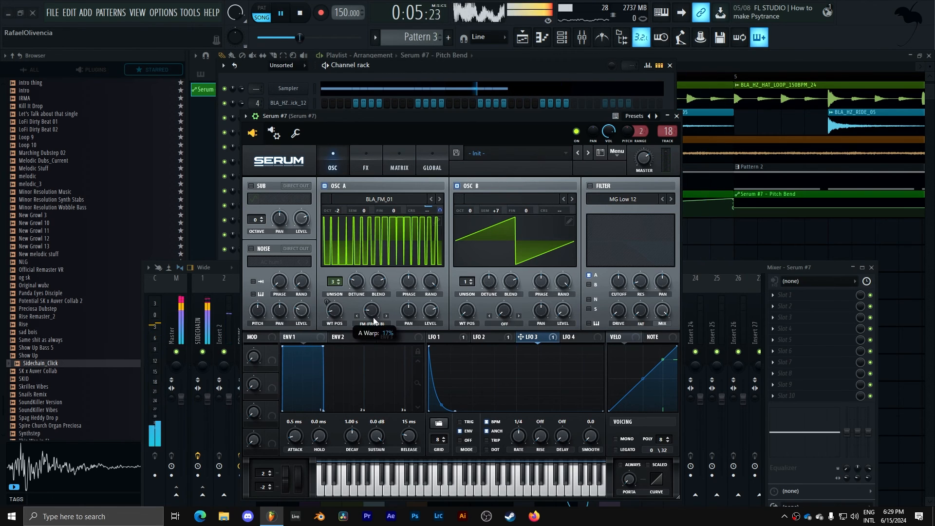
pyautogui.moveTo(374, 318); pyautogui.dragTo(373, 322)
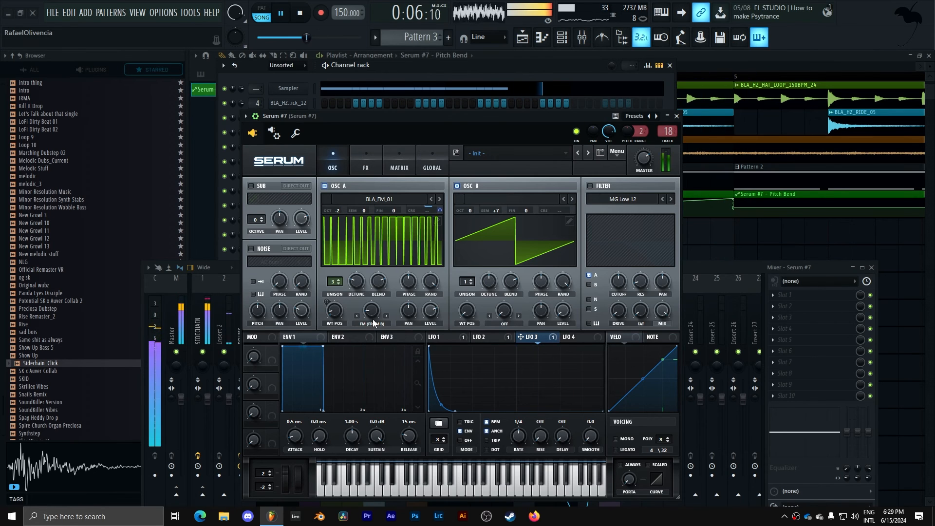
pyautogui.moveTo(533, 209); pyautogui.dragTo(536, 194)
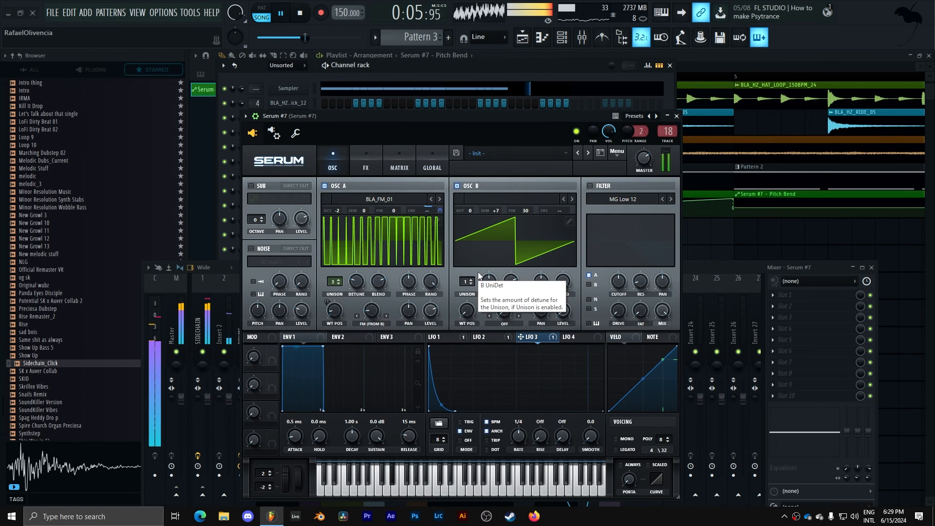
pyautogui.click(677, 116)
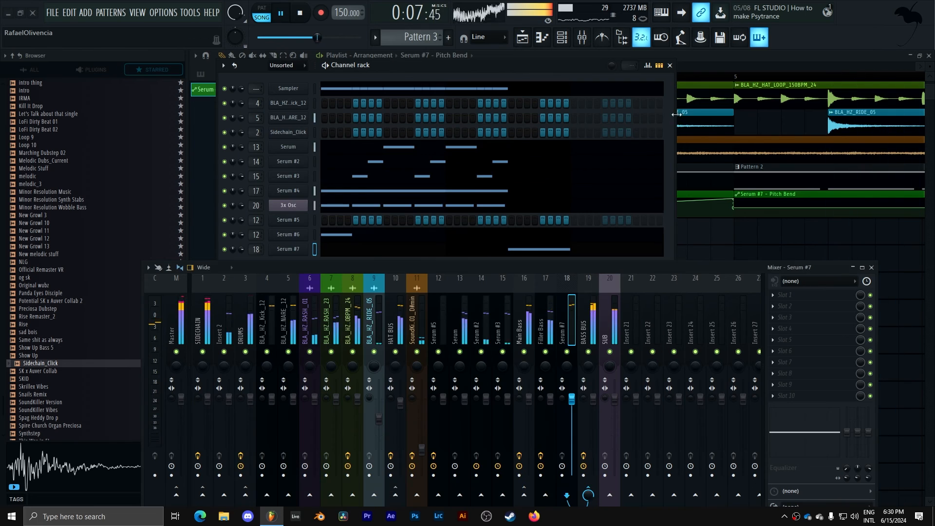
# Open the 3x Osc notes of Pattern 3 in the piano roll and stop playback.
pyautogui.click(500, 201)
pyautogui.press('space')
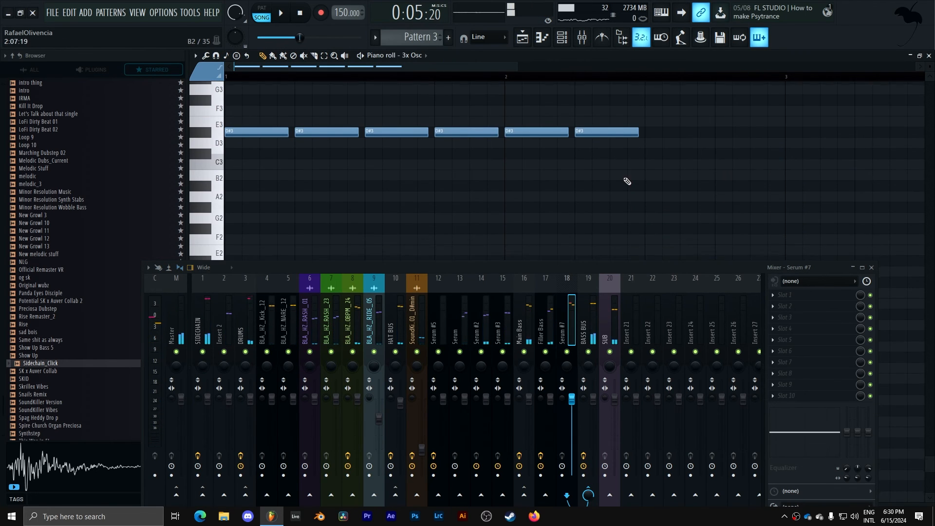
pyautogui.scroll(3, 628, 181)
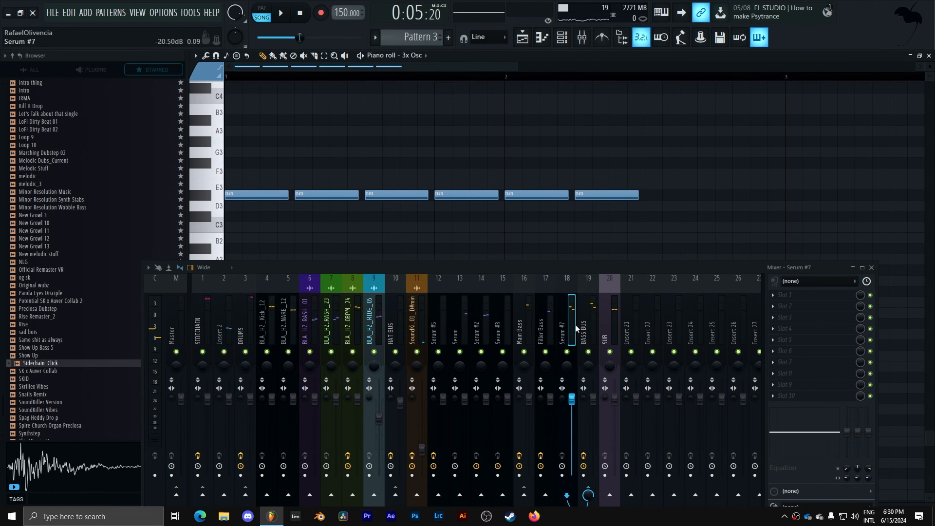
# Insert Fruity Parametric EQ 2 on the Serum #7 mixer track and high-pass it at about 191 Hz during playback.
pyautogui.click(781, 287)
pyautogui.click(776, 291)
pyautogui.click(778, 297)
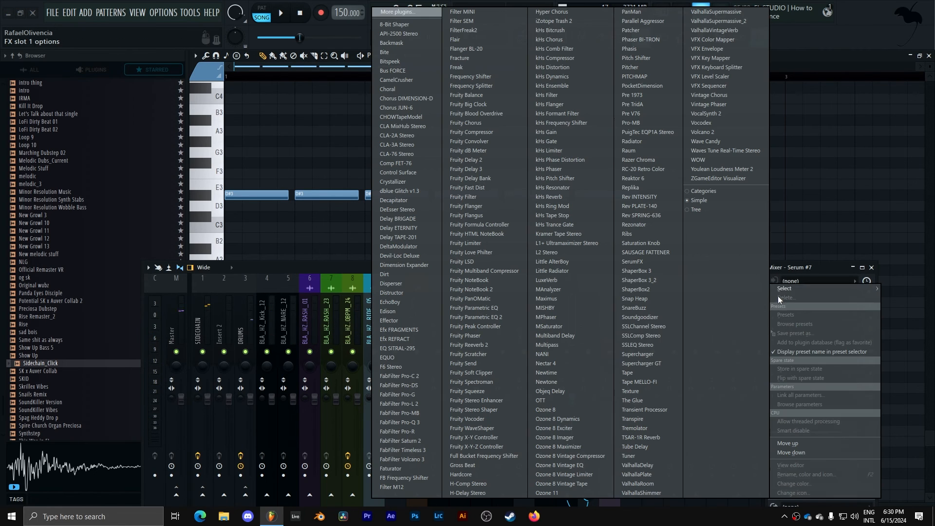
pyautogui.click(510, 316)
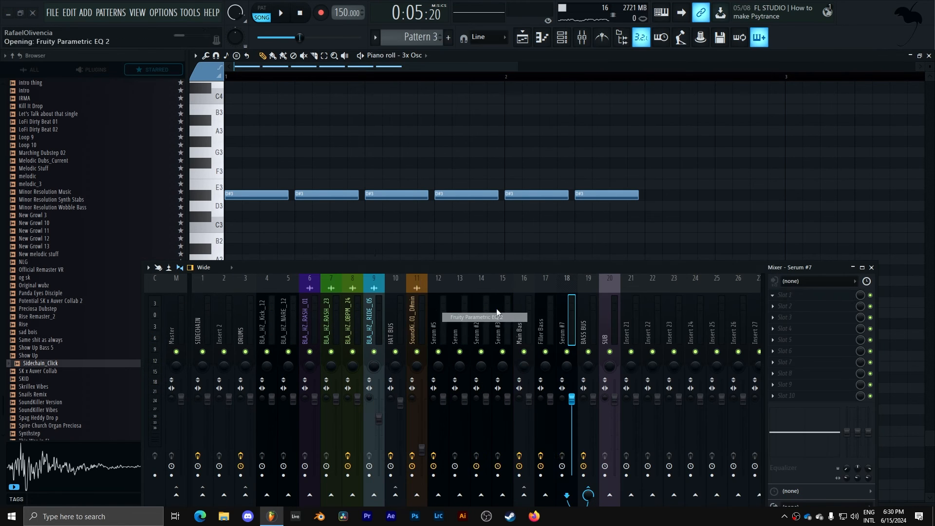
pyautogui.moveTo(302, 91); pyautogui.dragTo(302, 102)
pyautogui.press('space')
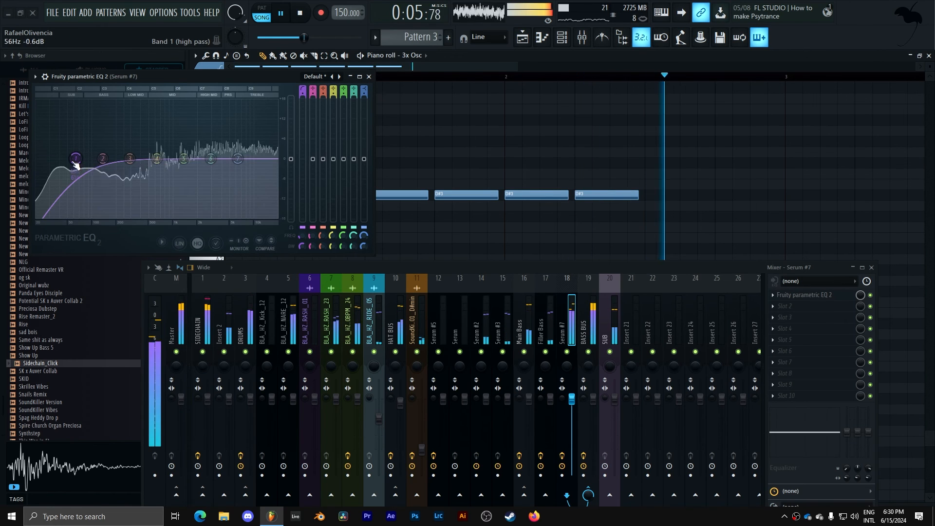
pyautogui.moveTo(76, 158); pyautogui.dragTo(114, 159)
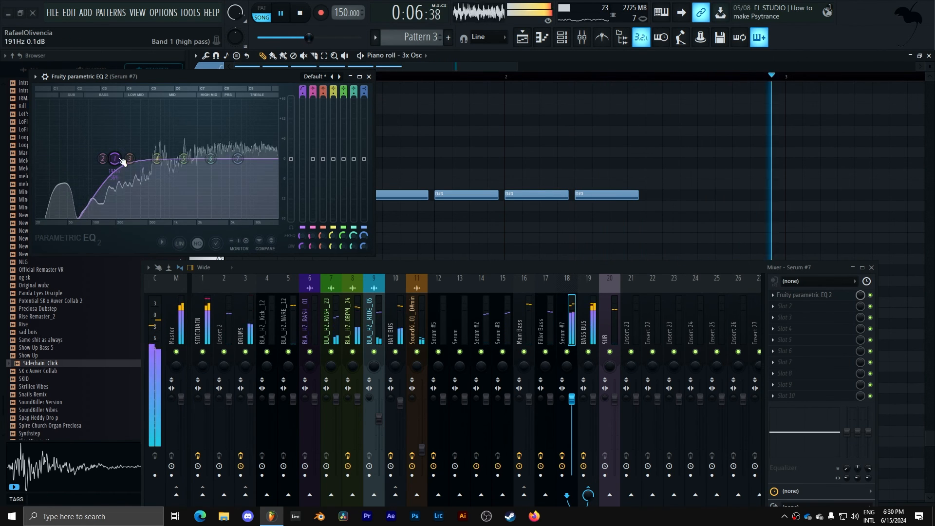
pyautogui.click(369, 77)
pyautogui.press('space')
# Add long D#3 and F3 notes to the 3x Osc part from 2:09 to bar 3 and audition them in the playlist.
pyautogui.scroll(3, 687, 154)
pyautogui.moveTo(646, 171); pyautogui.dragTo(649, 151)
pyautogui.click(649, 132)
pyautogui.press('space')
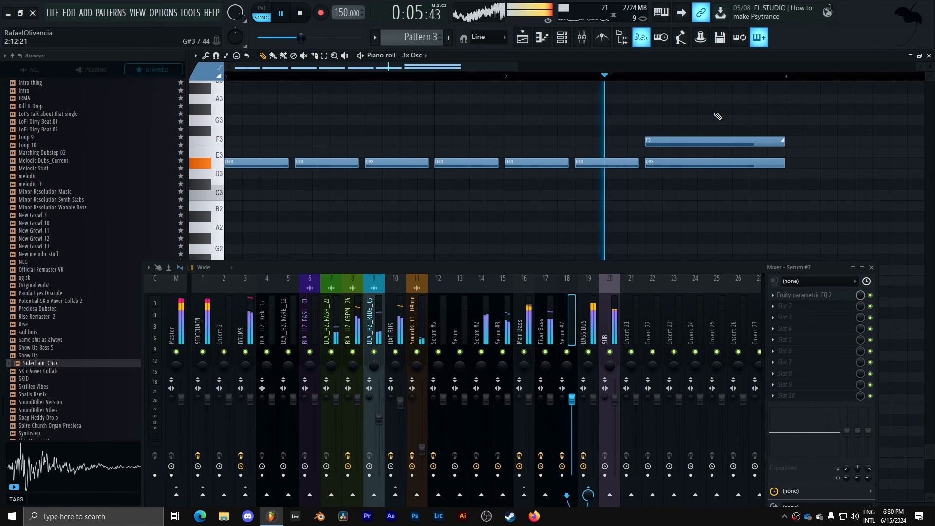
pyautogui.press('F5')
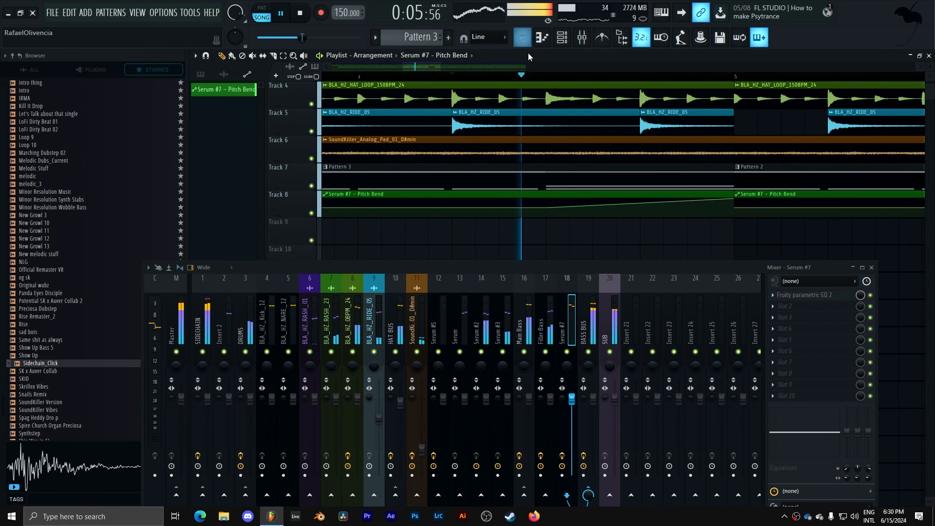
pyautogui.press('space')
# Insert Ozone 11 in the first effect slot of the Master mixer track.
pyautogui.click(183, 312)
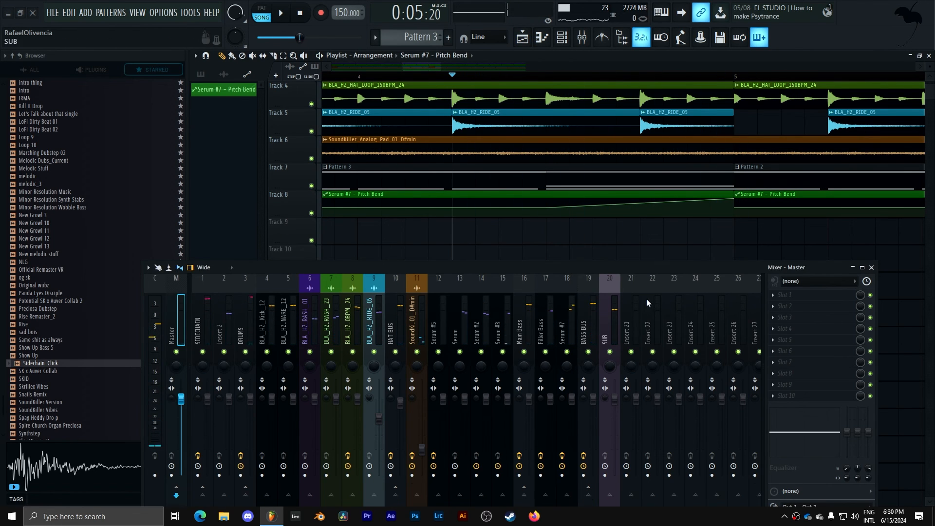
pyautogui.click(769, 296)
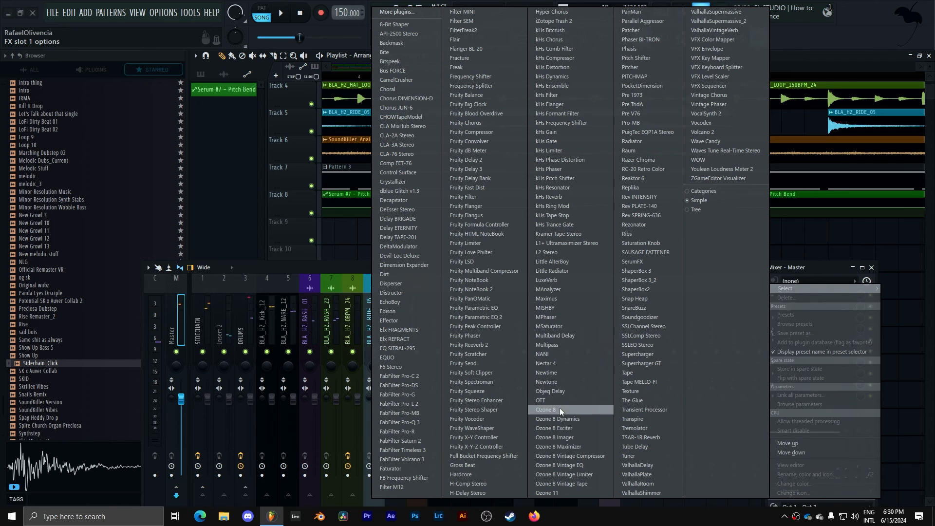
pyautogui.click(579, 492)
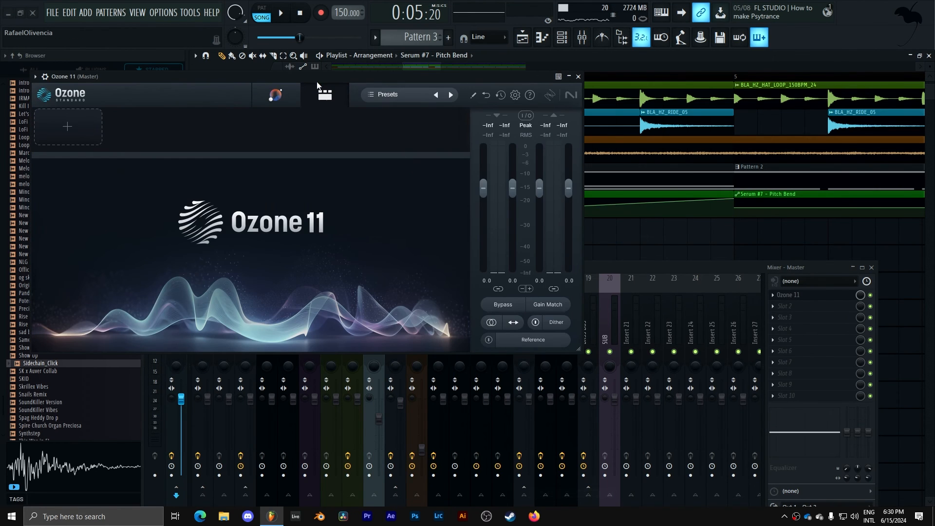
# Build the Ozone 11 chain with Equalizer 1, Dynamics, Imager and Maximizer modules in that order.
pyautogui.click(354, 208)
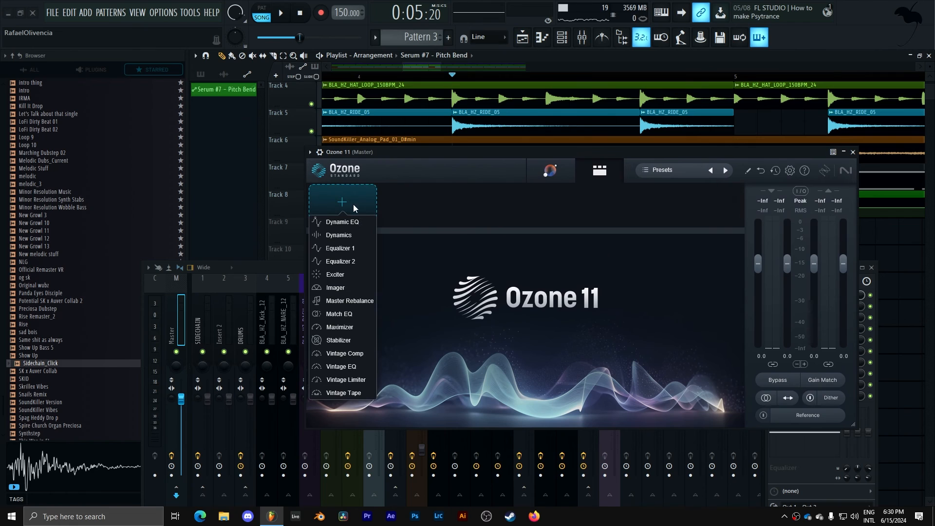
pyautogui.click(349, 248)
pyautogui.moveTo(396, 219)
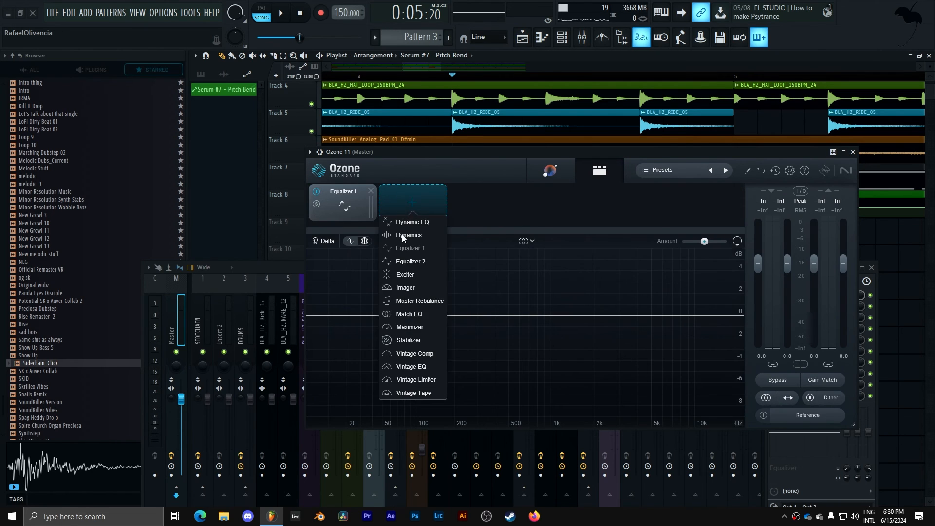
pyautogui.click(408, 236)
pyautogui.moveTo(479, 210)
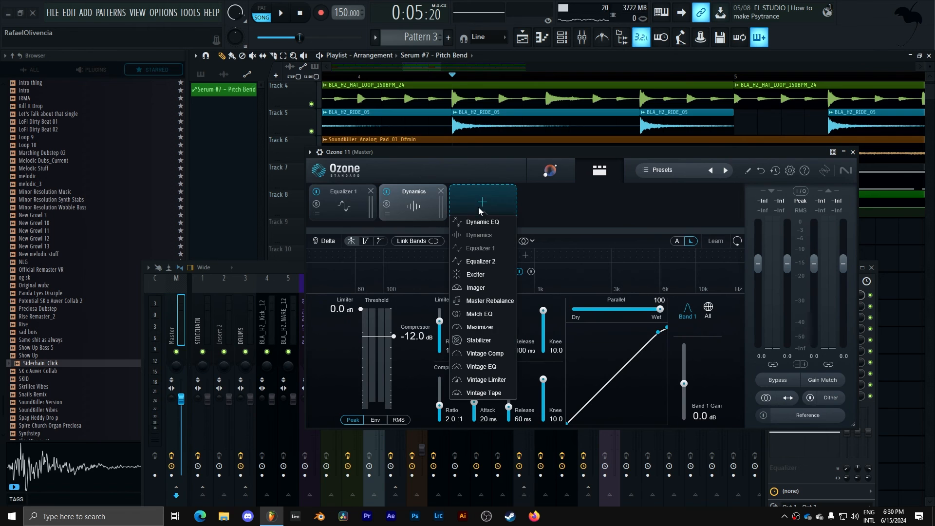
pyautogui.click(476, 288)
pyautogui.moveTo(560, 209)
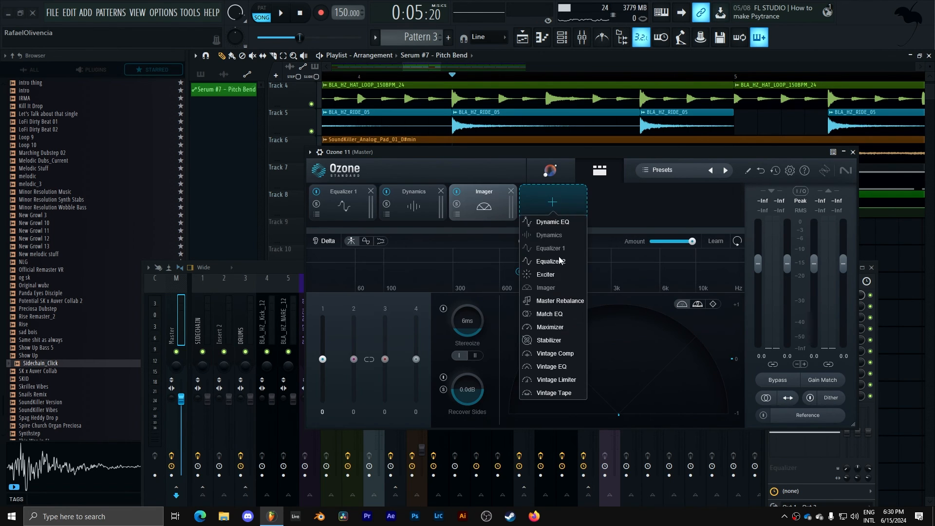
pyautogui.click(565, 325)
# Switch Equalizer 1 to Digital mid/side mode and cut the mid channel about 1.3 dB near 4.6 kHz with a bell.
pyautogui.click(349, 203)
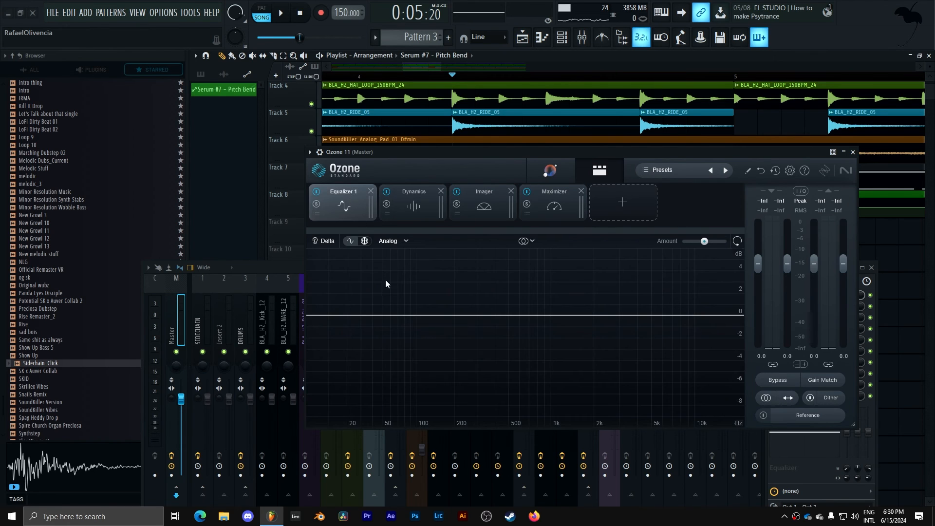
pyautogui.click(397, 242)
pyautogui.click(524, 241)
pyautogui.click(531, 271)
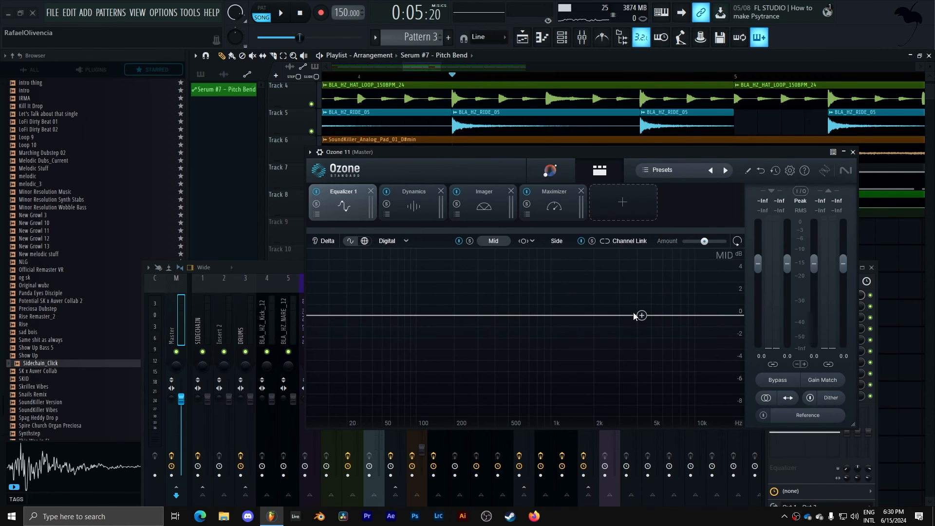
pyautogui.moveTo(668, 317); pyautogui.dragTo(648, 332)
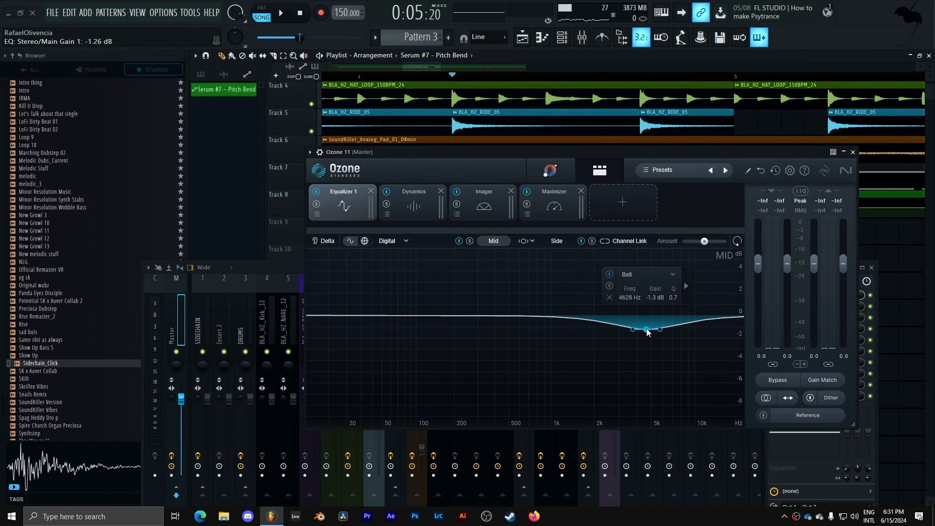
# On the side channel, add a 6 dB/oct Flat High-Pass at about 172 Hz and another band near 8.9 kHz.
pyautogui.click(556, 241)
pyautogui.moveTo(310, 316); pyautogui.dragTo(322, 374)
pyautogui.click(420, 390)
pyautogui.moveTo(433, 367)
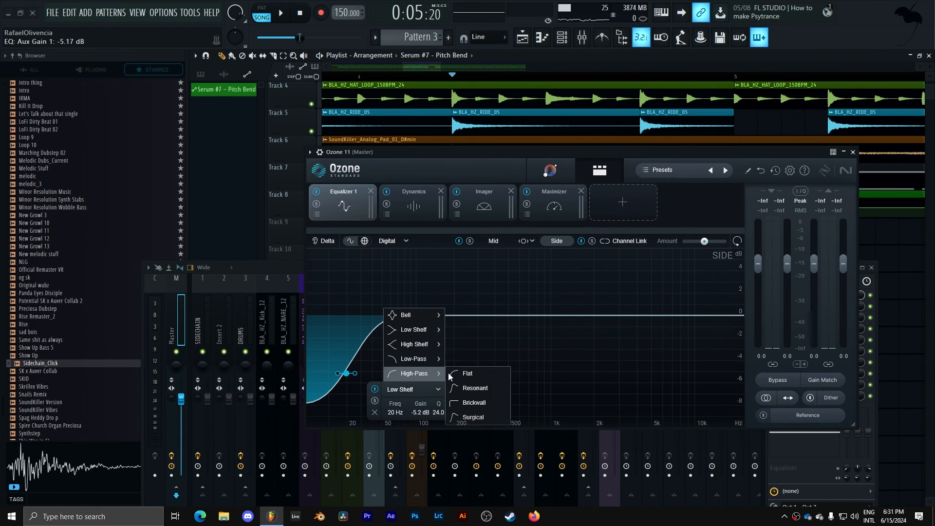
pyautogui.click(456, 374)
pyautogui.moveTo(347, 321); pyautogui.dragTo(365, 321)
pyautogui.scroll(-3, 375, 317)
pyautogui.scroll(-1, 375, 315)
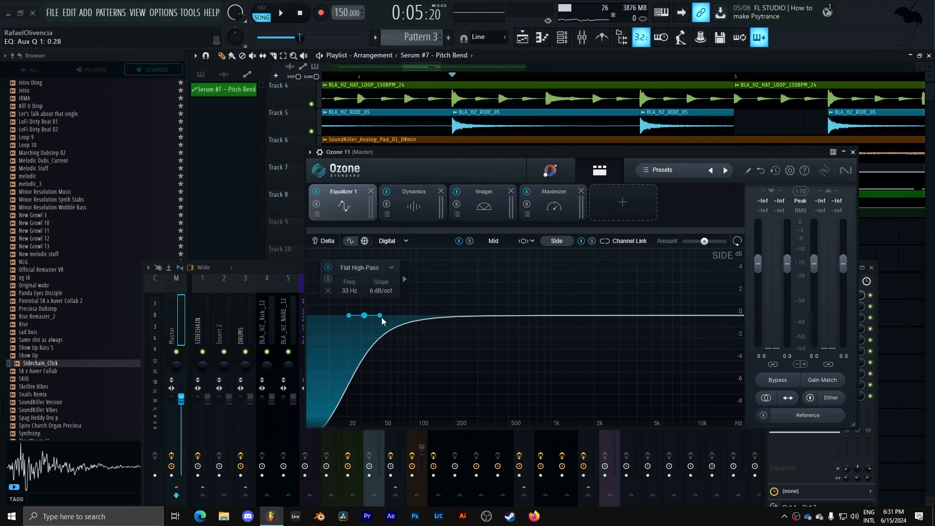
pyautogui.moveTo(368, 317); pyautogui.dragTo(446, 322)
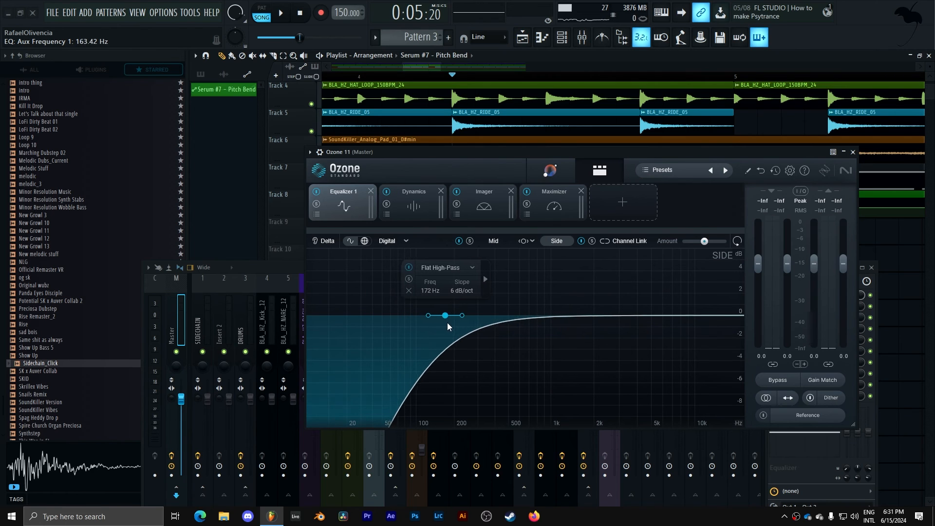
pyautogui.moveTo(731, 316); pyautogui.dragTo(688, 311)
# Set the limiter ratio of the Dynamics module's first band to 6:1.
pyautogui.click(427, 215)
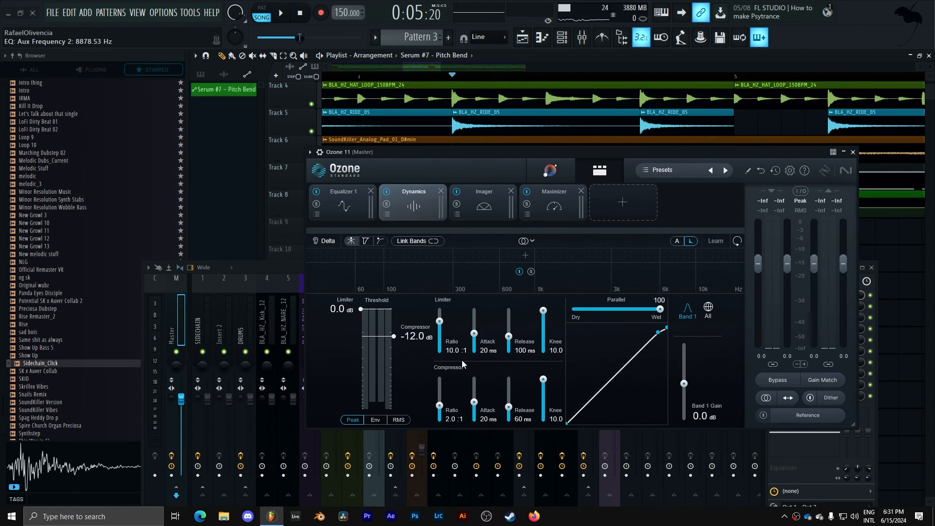
pyautogui.write('6')
pyautogui.press('Return')
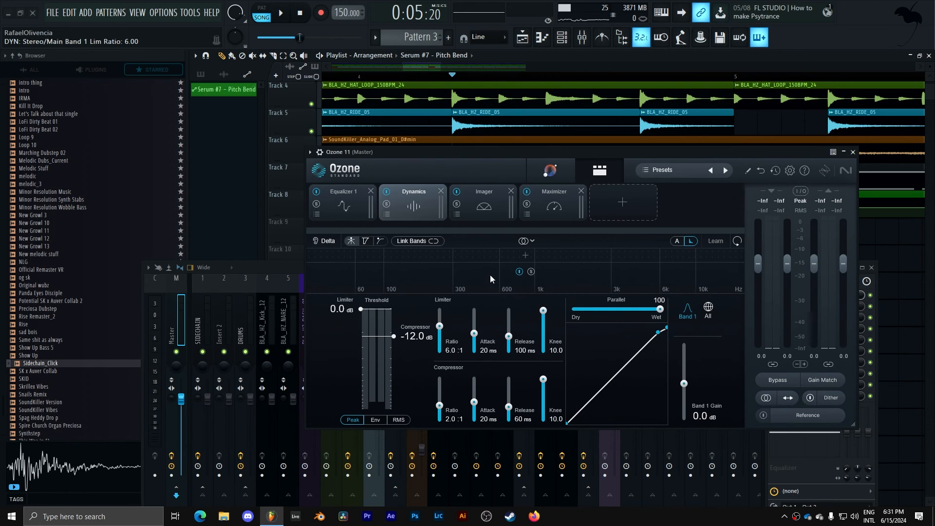
# Split the Dynamics module into four bands with crossovers at about 300 Hz, 3 kHz and 10 kHz.
pyautogui.click(524, 255)
pyautogui.moveTo(524, 256); pyautogui.dragTo(456, 257)
pyautogui.click(413, 255)
pyautogui.moveTo(527, 258); pyautogui.dragTo(698, 257)
pyautogui.moveTo(484, 255); pyautogui.dragTo(615, 267)
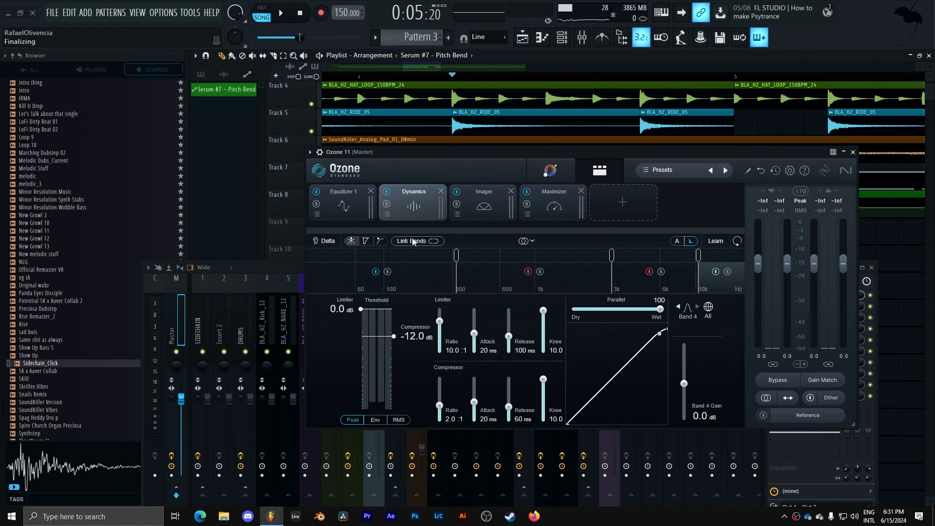
# Show all Dynamics bands, set the limiter ratios of bands 2, 3 and 4 to 3:1, 4:1 and 6:1, and audition them.
pyautogui.click(708, 310)
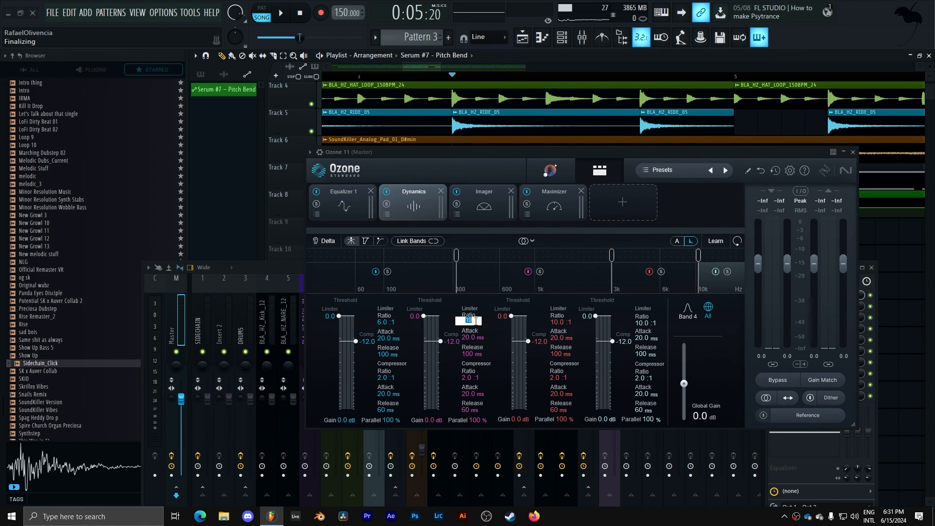
pyautogui.scroll(-7, 476, 326)
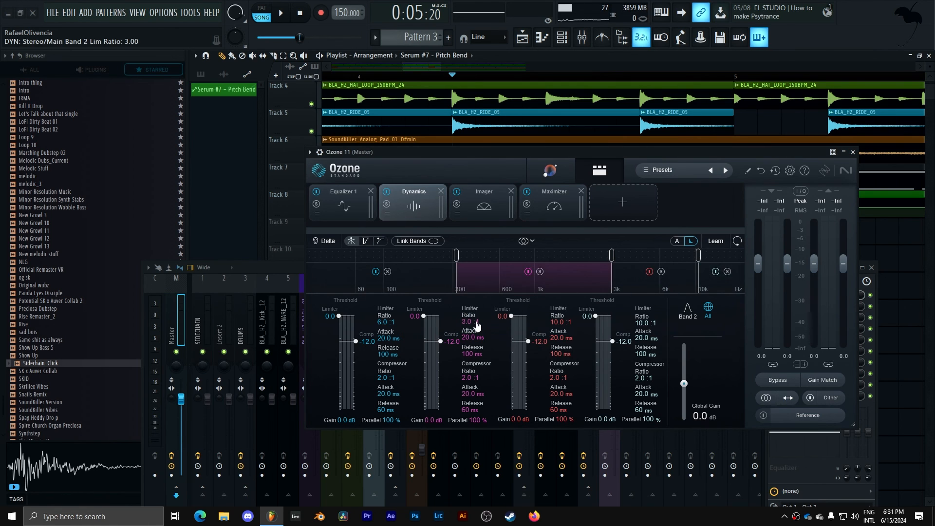
pyautogui.write('4')
pyautogui.press('Return')
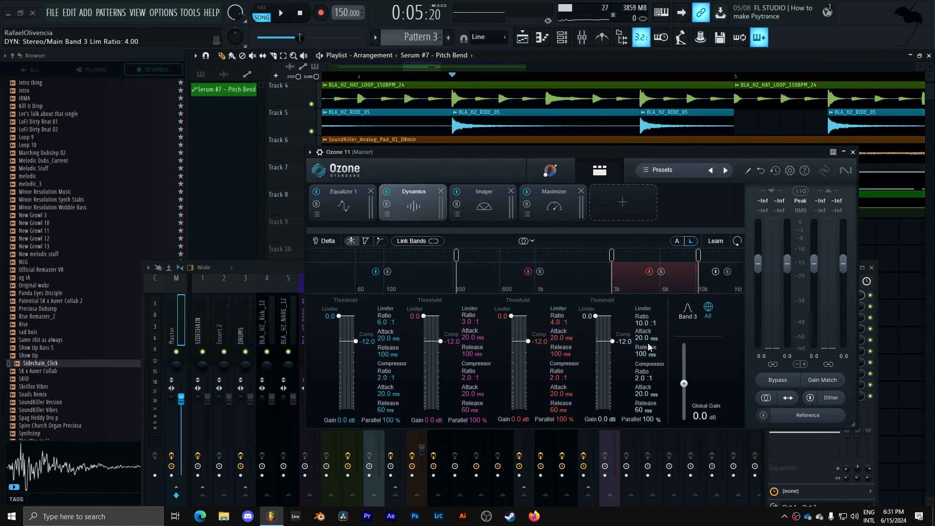
pyautogui.write('6')
pyautogui.press('Return')
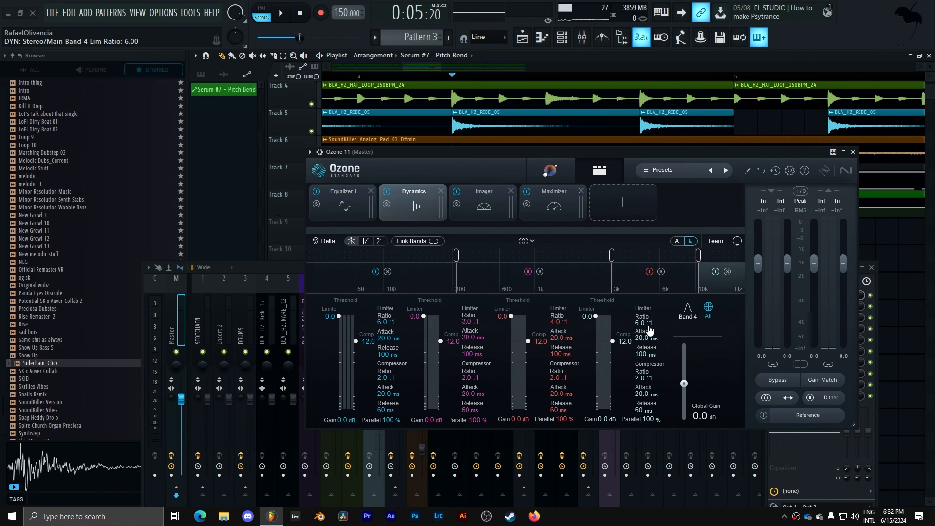
pyautogui.press('space')
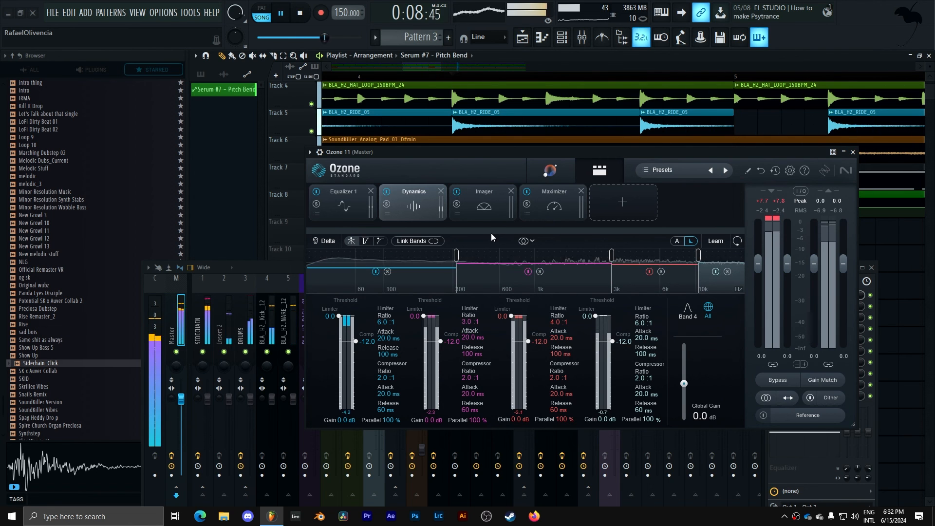
pyautogui.press('space')
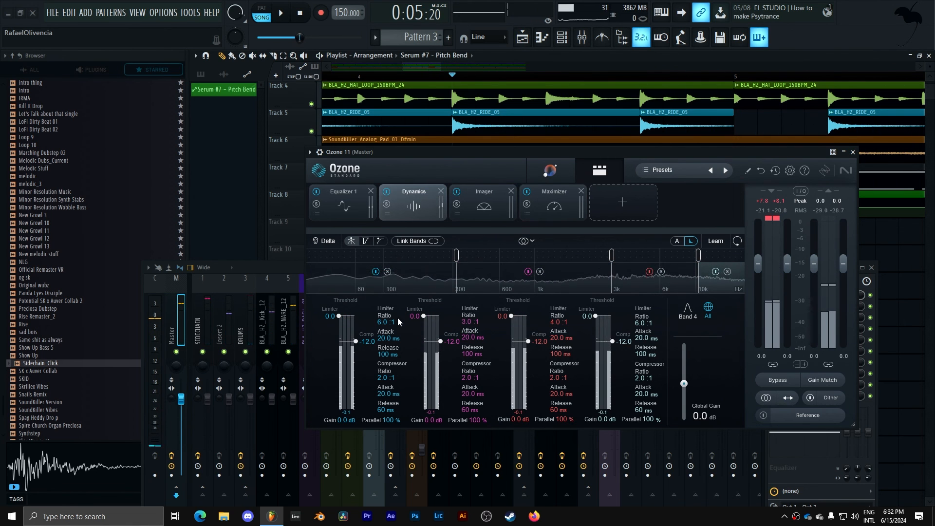
# Set the compressor ratios of Dynamics bands 1 to 4 to 6:1, 4:1, 3:1 and 6:1, and play the song.
pyautogui.doubleClick(386, 322)
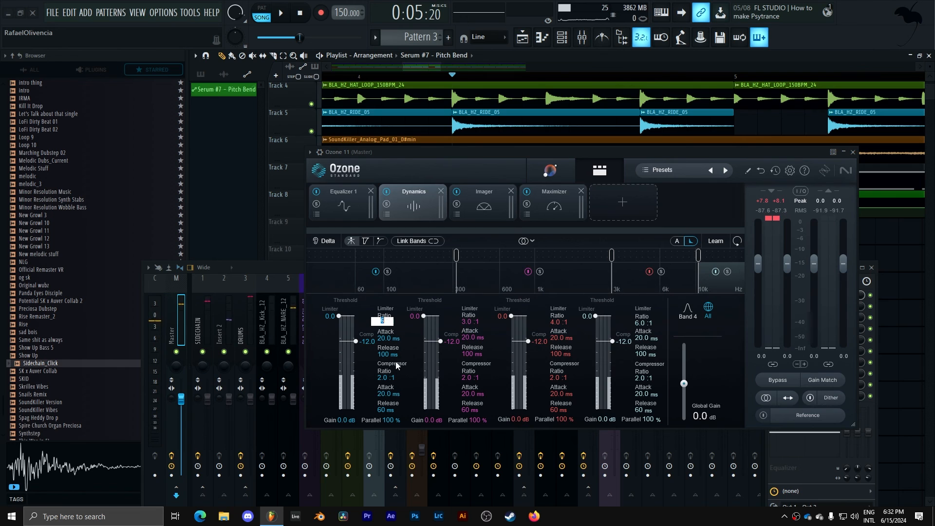
pyautogui.doubleClick(384, 378)
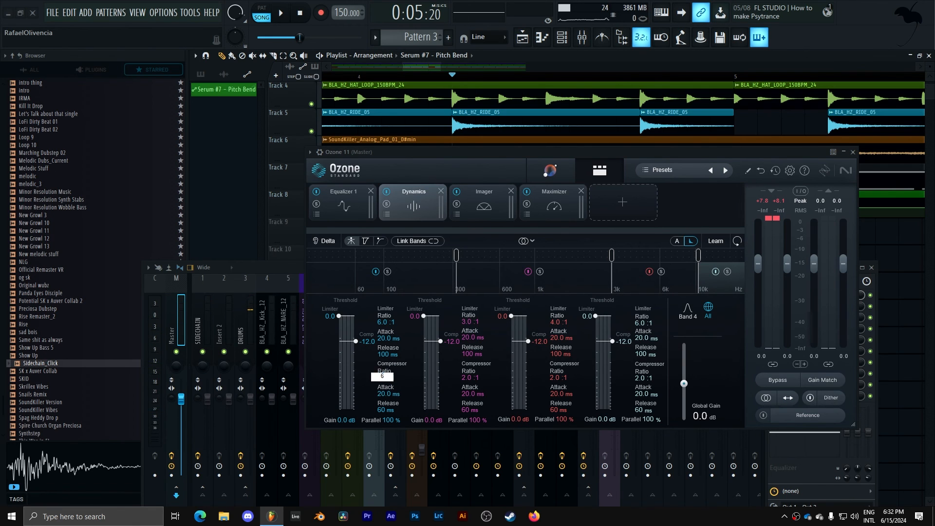
pyautogui.press('Return')
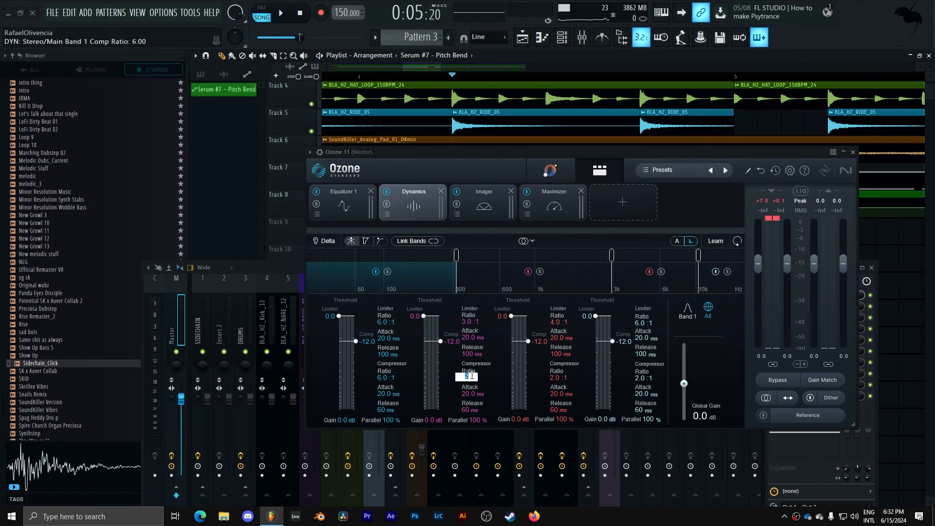
pyautogui.write('4')
pyautogui.press('Return')
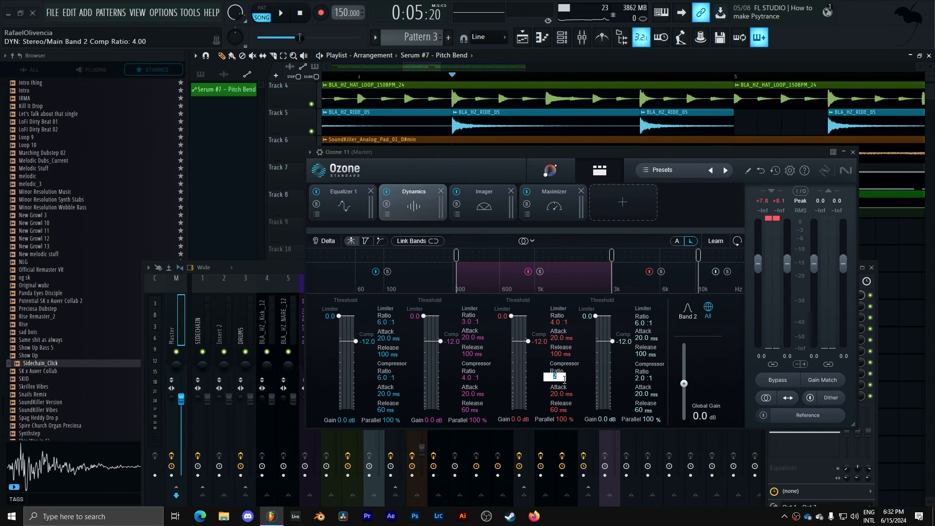
pyautogui.write('3')
pyautogui.press('Return')
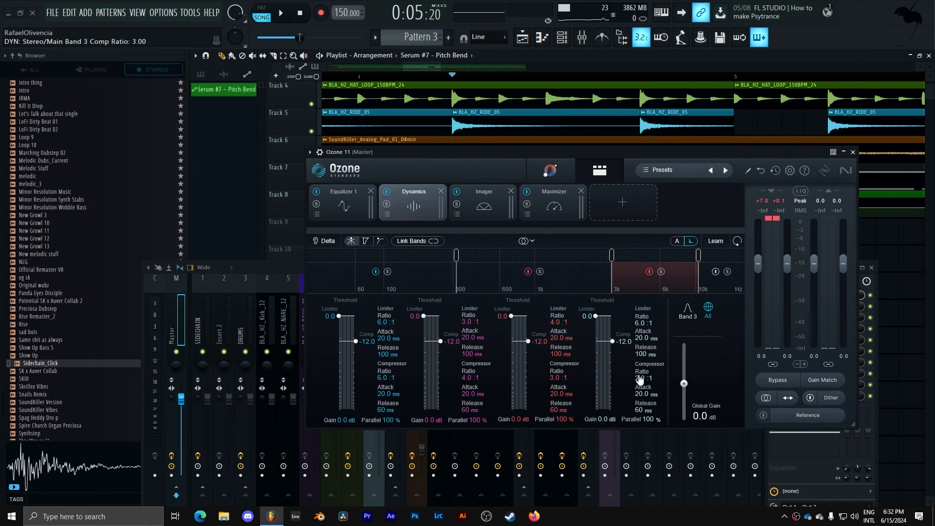
pyautogui.write('6')
pyautogui.press('Return')
pyautogui.press('space')
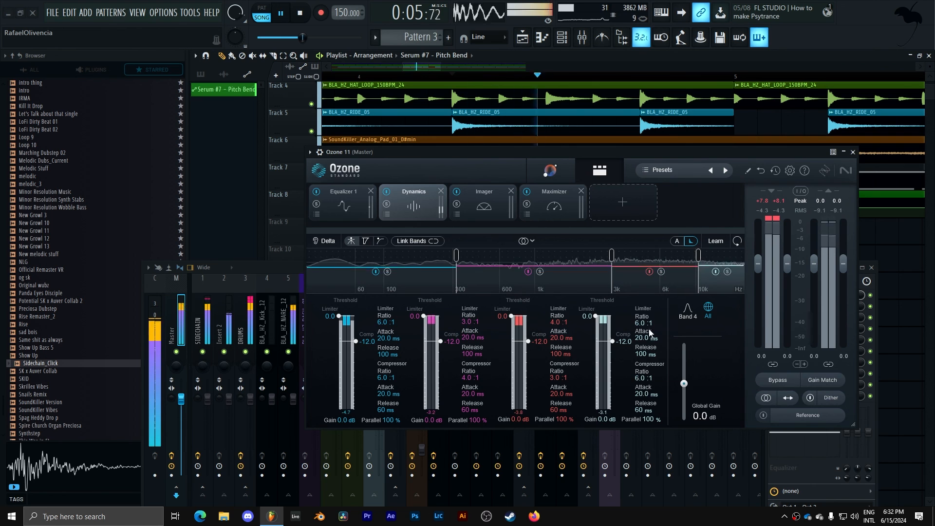
# Open the Imager module, stop playback, and narrow band 1 to a width of about -75.
pyautogui.click(480, 207)
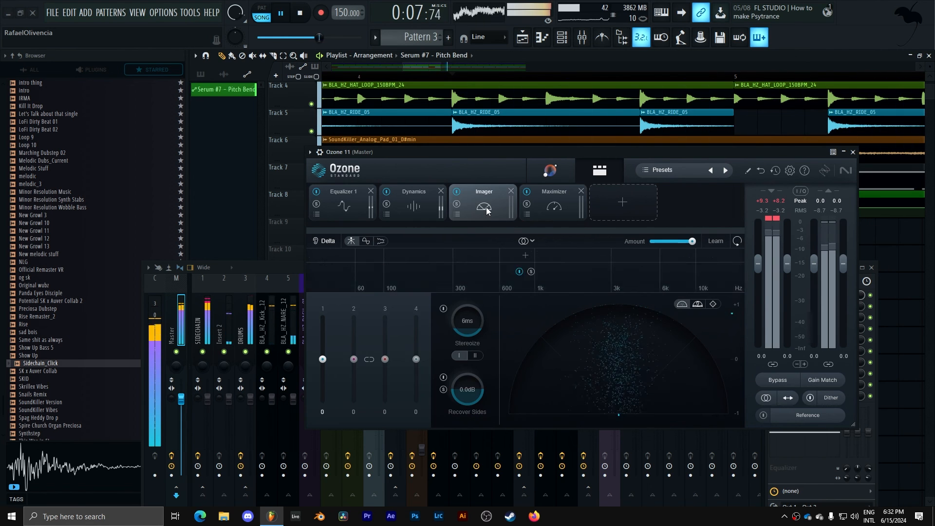
pyautogui.press('space')
pyautogui.moveTo(322, 359); pyautogui.dragTo(324, 382)
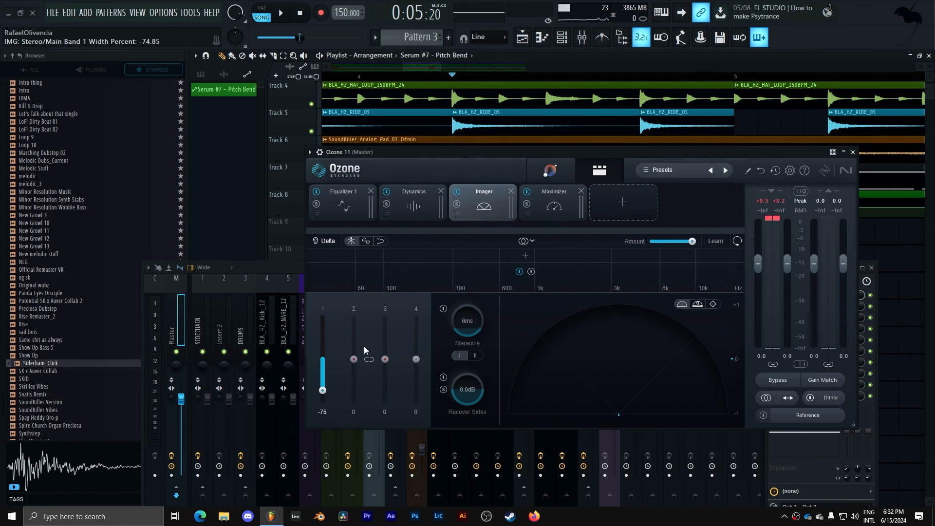
# Split the Imager into four bands with crossovers at about 300 Hz, 3 kHz and 10 kHz.
pyautogui.click(496, 258)
pyautogui.click(579, 258)
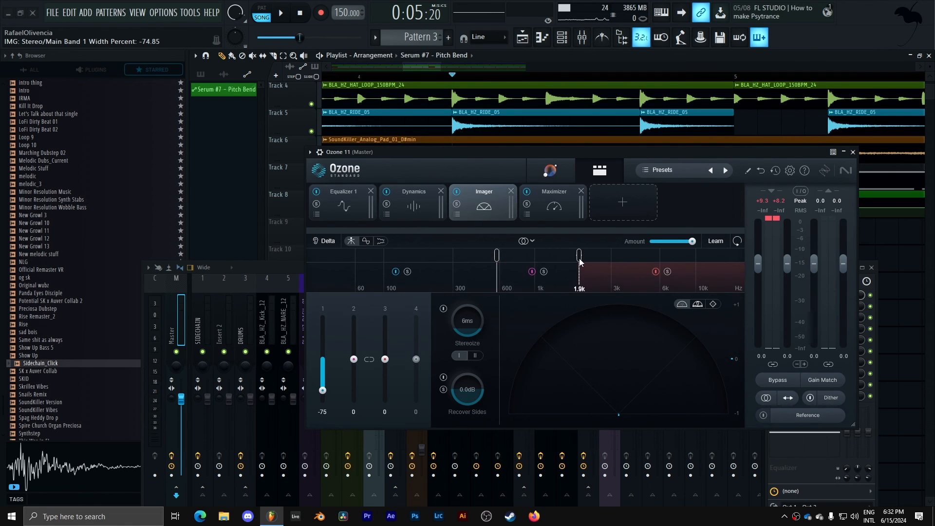
pyautogui.click(665, 257)
pyautogui.moveTo(498, 262); pyautogui.dragTo(455, 262)
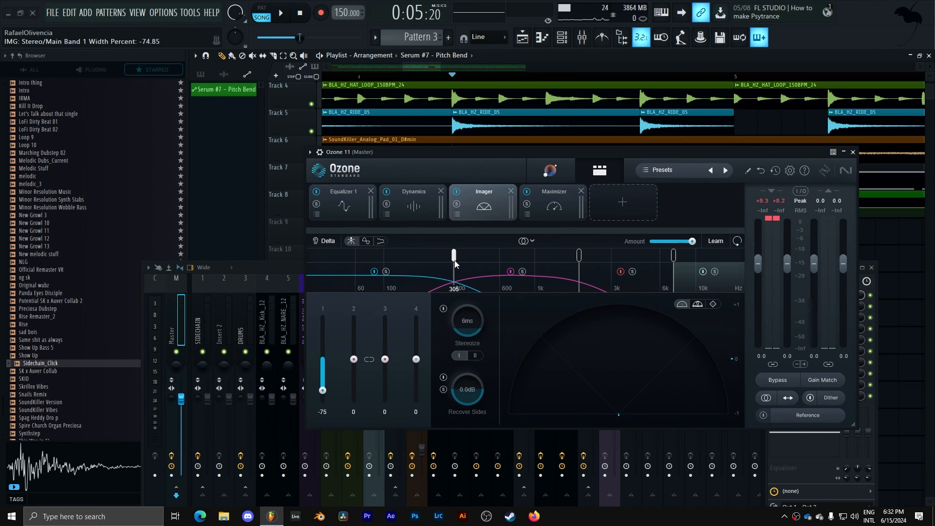
pyautogui.moveTo(579, 257); pyautogui.dragTo(611, 258)
pyautogui.moveTo(674, 257); pyautogui.dragTo(698, 257)
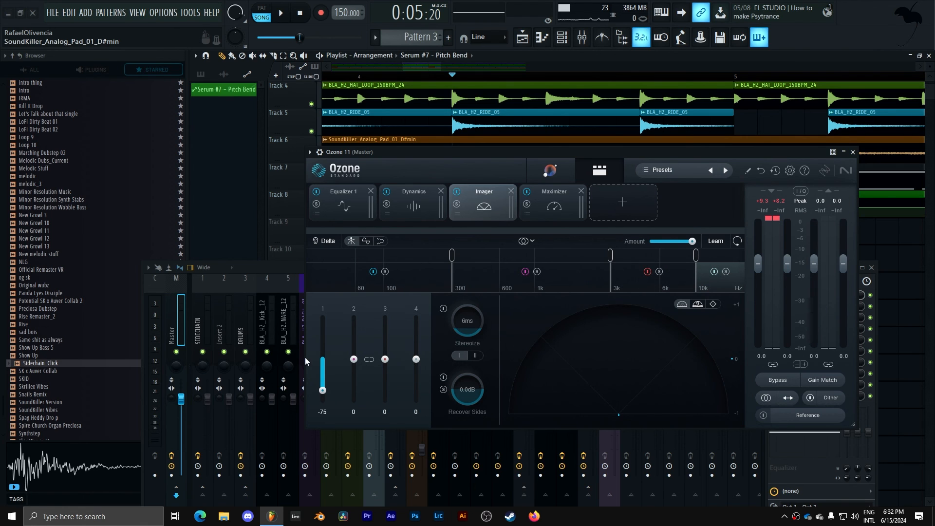
# Widen Imager bands 2, 3 and 4 to about 44, 19 and 63, and play the song.
pyautogui.moveTo(354, 359); pyautogui.dragTo(354, 342)
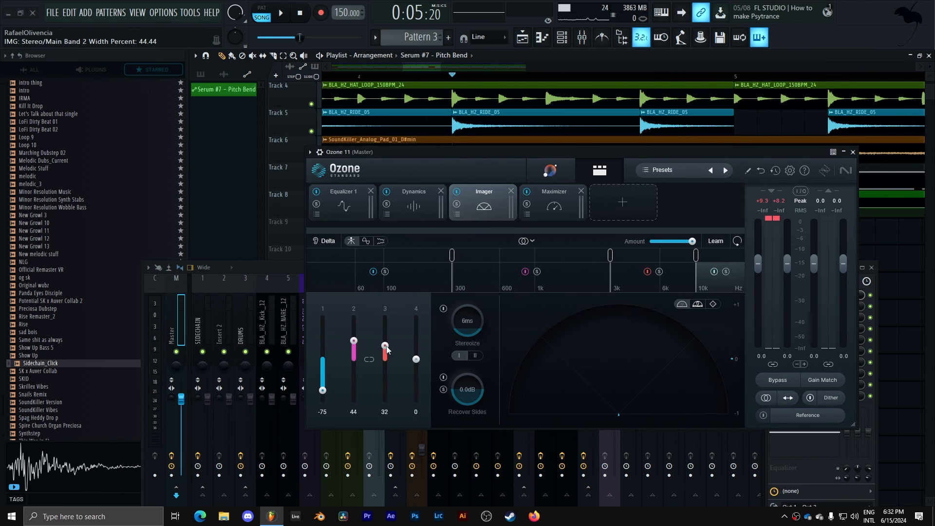
pyautogui.moveTo(417, 336); pyautogui.dragTo(417, 334)
pyautogui.press('space')
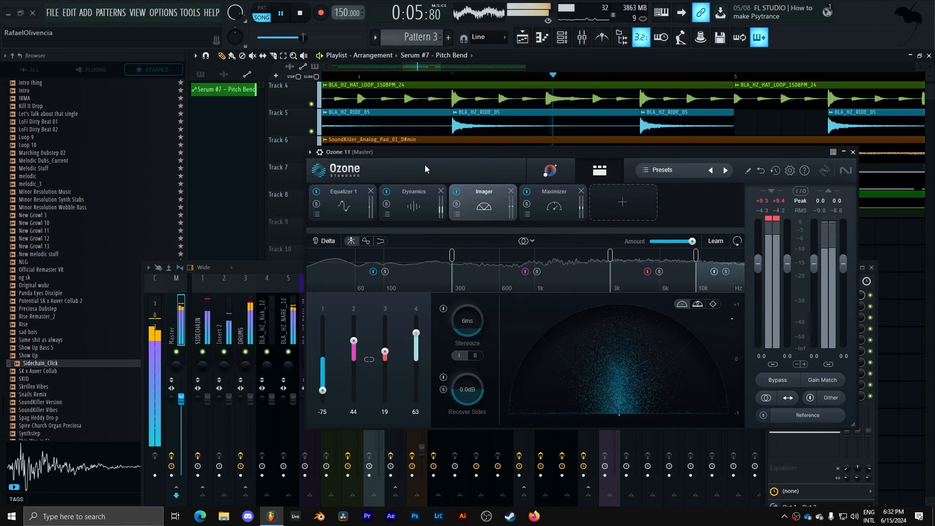
# Stop playback, open the Maximizer module, and set its limiting mode to IRC 3 - Clipping.
pyautogui.press('space')
pyautogui.click(551, 200)
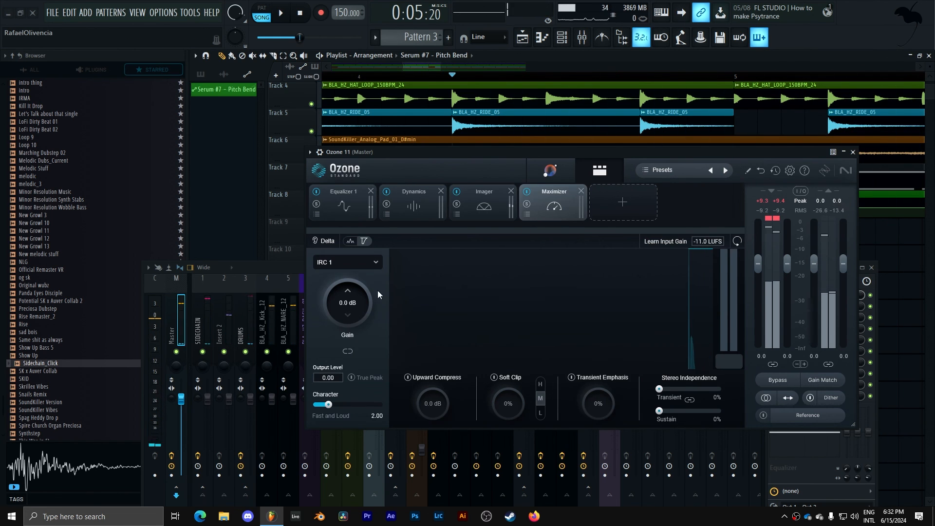
pyautogui.click(346, 263)
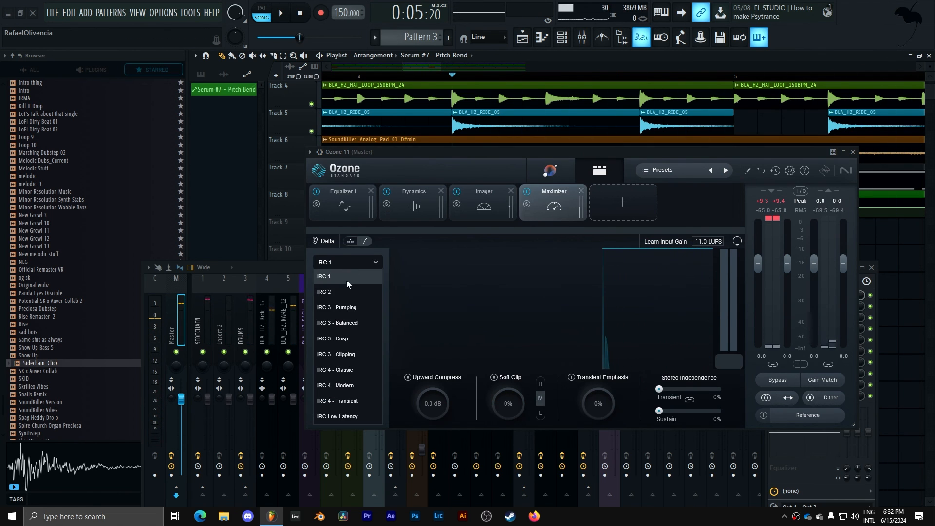
pyautogui.click(358, 355)
# Raise the Maximizer gain to about +6.1 dB and play the song.
pyautogui.moveTo(366, 304); pyautogui.dragTo(355, 298)
pyautogui.moveTo(366, 248); pyautogui.dragTo(365, 255)
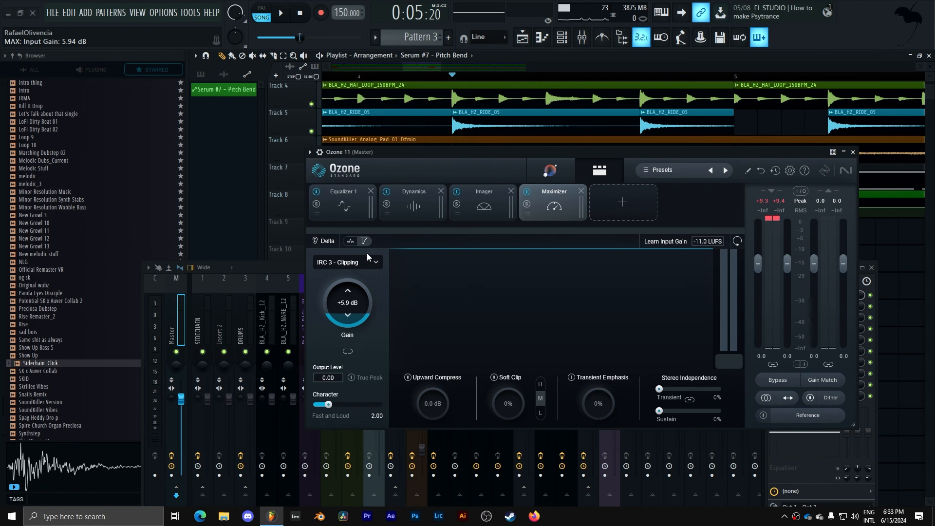
pyautogui.press('space')
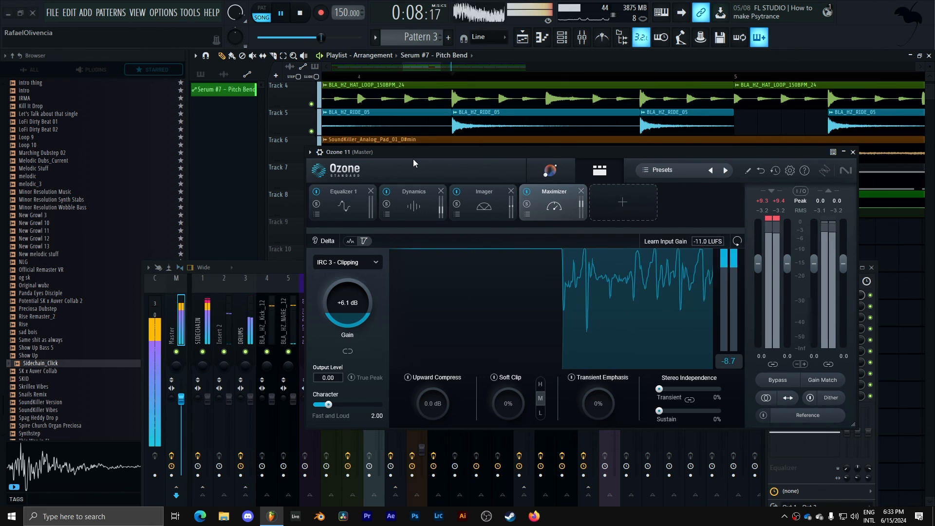
# Close the Ozone window and lower the BLA_HZ_CRASH_23 mixer track to about -10 dB while checking it in playback.
pyautogui.click(853, 152)
pyautogui.press('space')
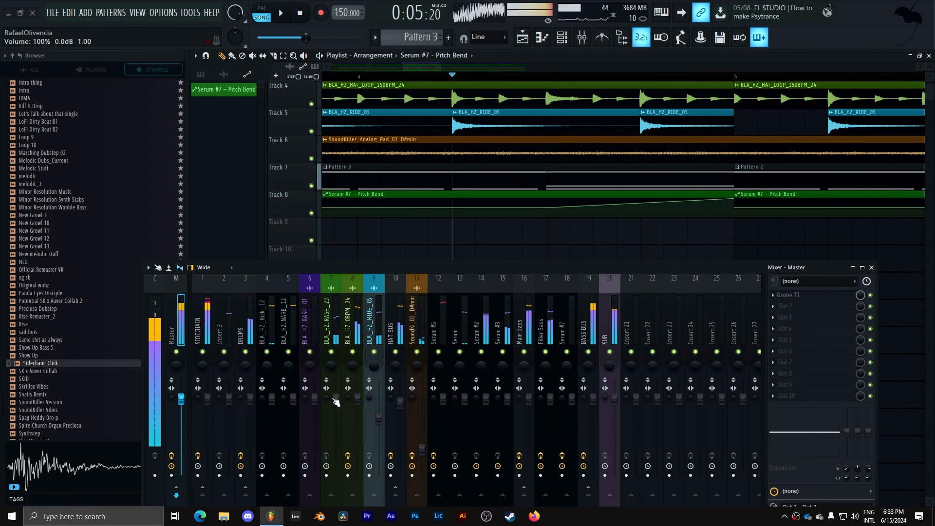
pyautogui.moveTo(337, 403); pyautogui.dragTo(337, 409)
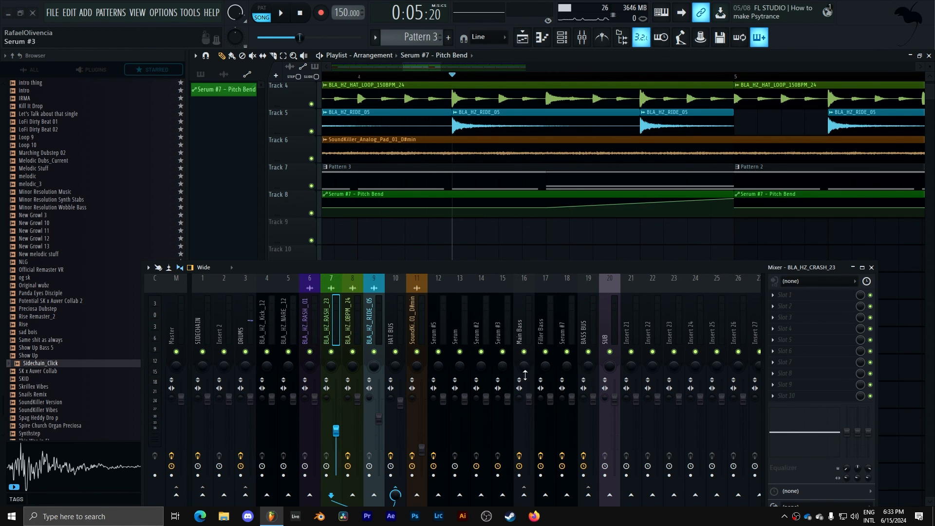
pyautogui.press('space')
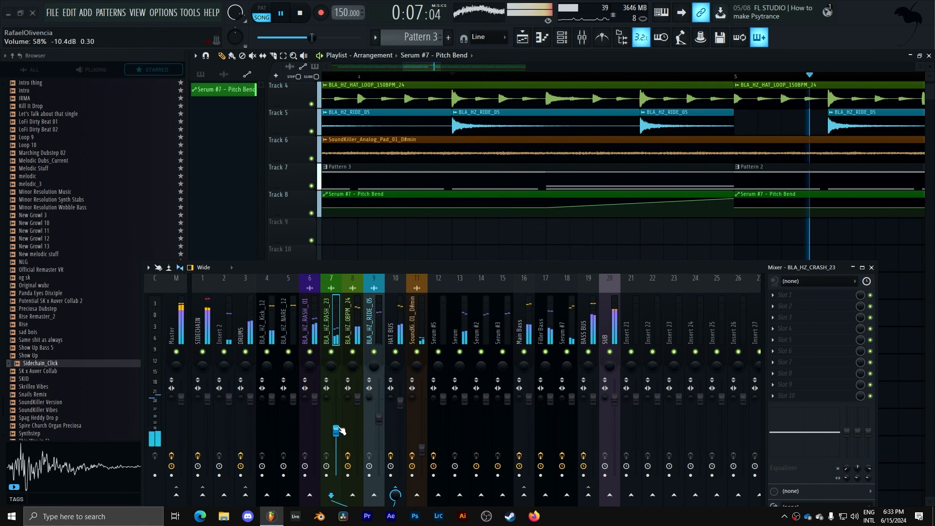
pyautogui.scroll(3, 340, 430)
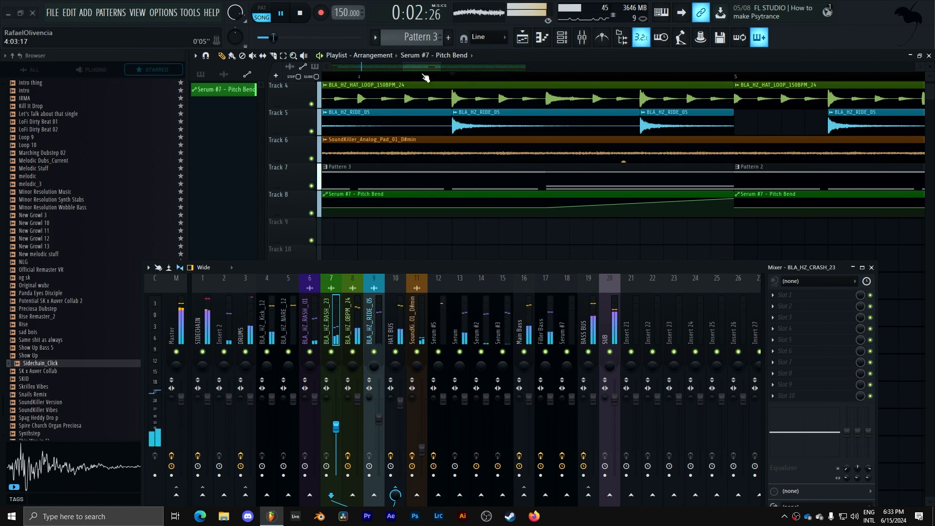
# Replace the Track 7 clips from bar 5 onward with a duplicate of the first Pattern 2 and Pattern 3 clips, and play the result.
pyautogui.scroll(-4, 453, 78)
pyautogui.press('space')
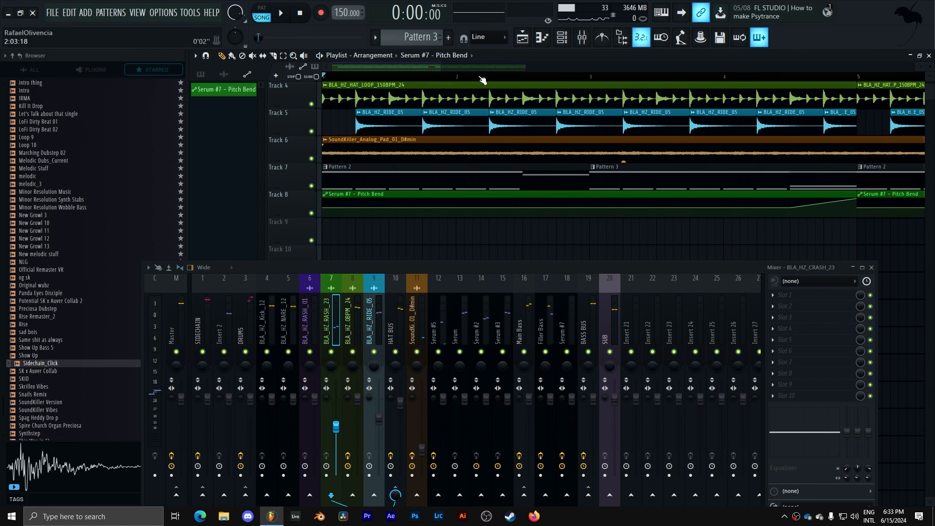
pyautogui.scroll(-5, 442, 68)
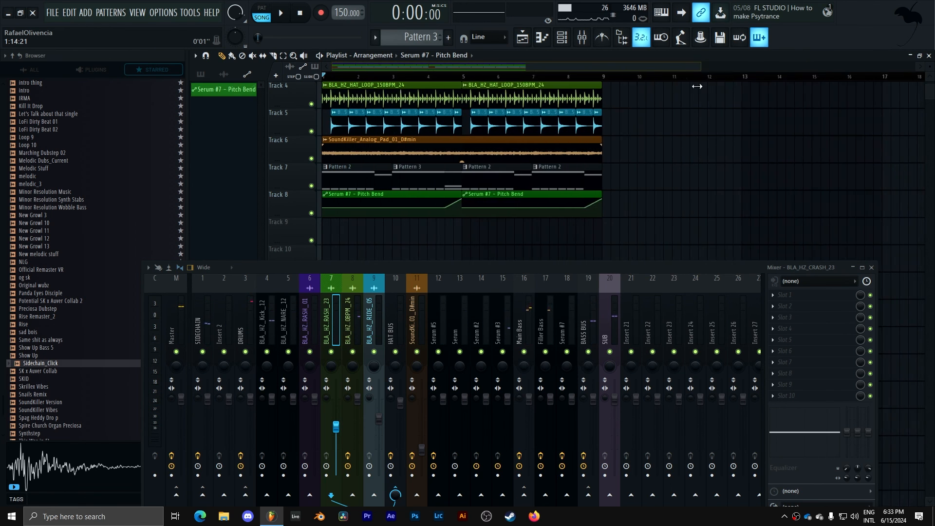
pyautogui.rightClick(508, 175)
pyautogui.moveTo(599, 177); pyautogui.dragTo(341, 177)
pyautogui.hotkey('ctrl', 'b')
pyautogui.press('space')
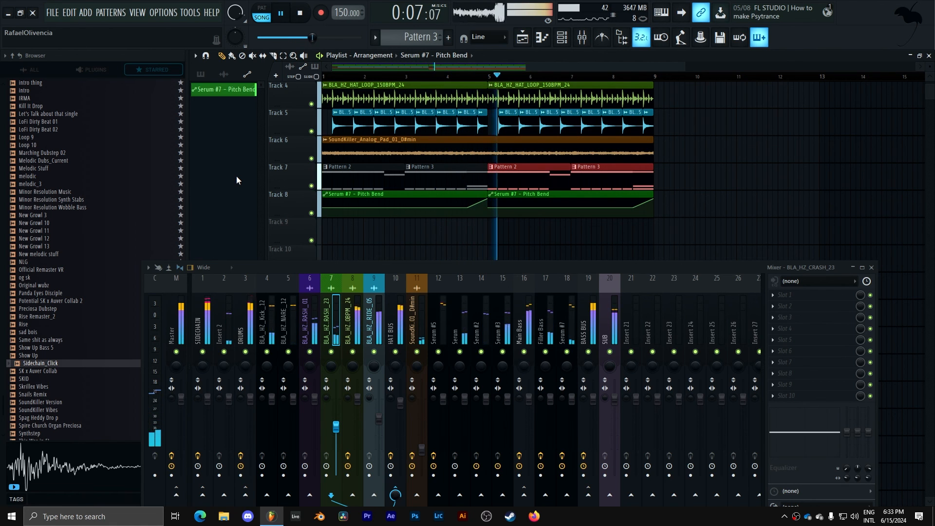
pyautogui.keyDown('ctrl'); pyautogui.click(737, 185); pyautogui.keyUp('ctrl')
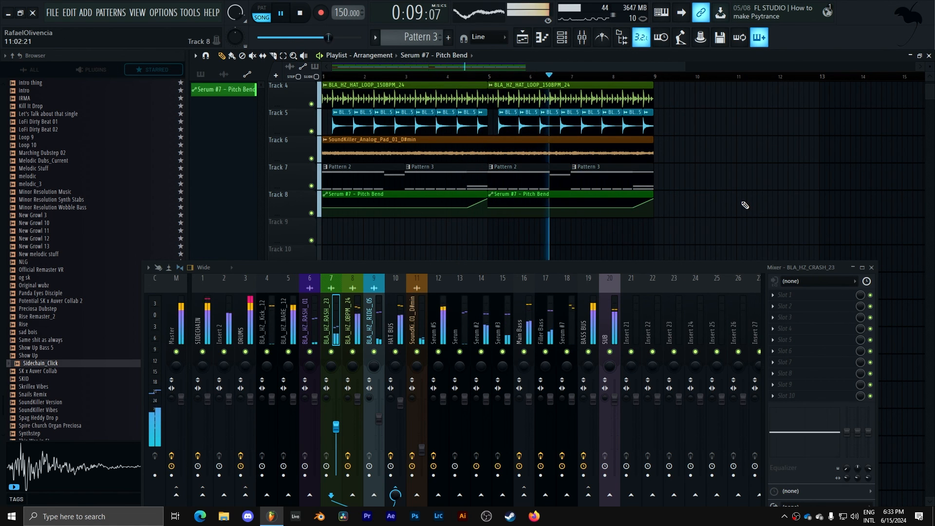
pyautogui.press('space')
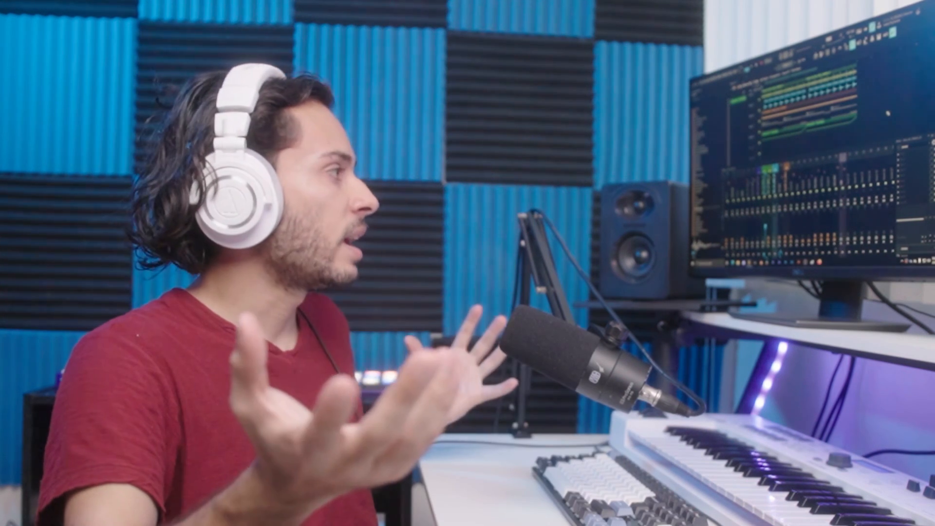